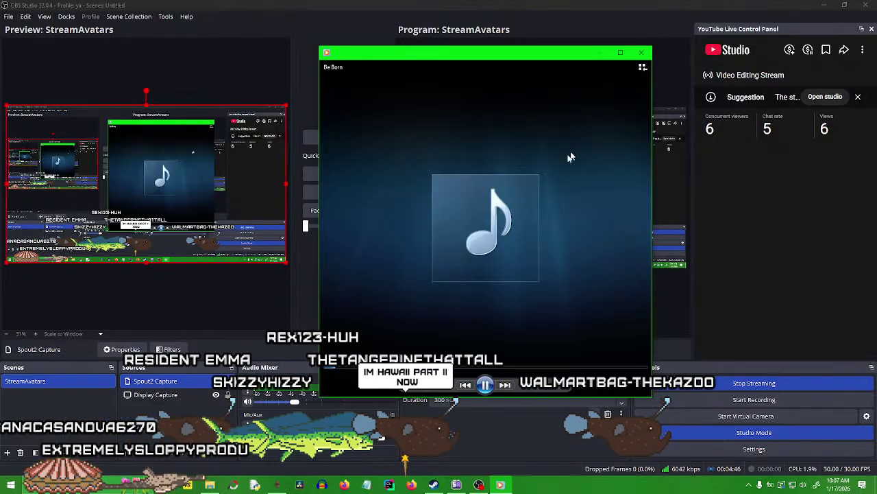
click(598, 53)
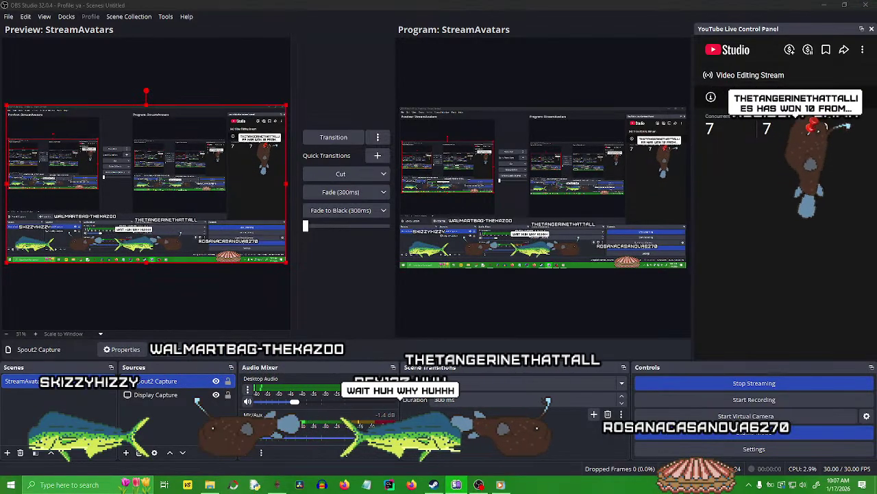
click(501, 484)
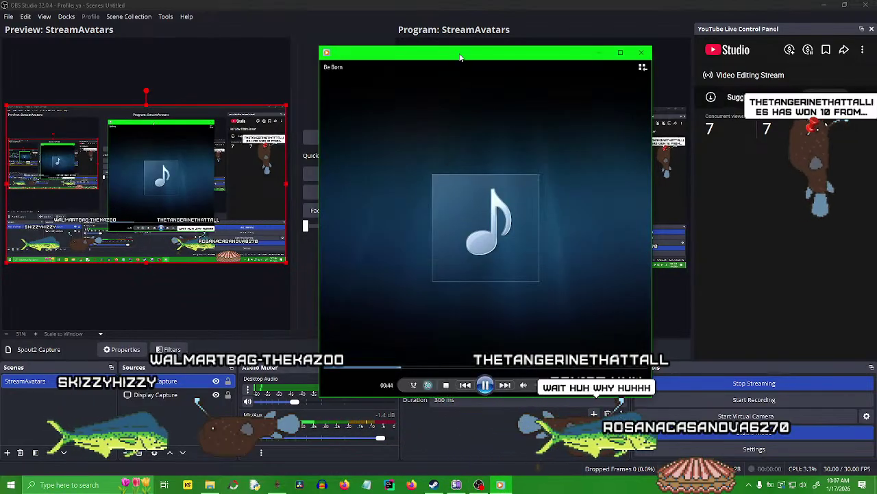
drag(459, 74, 497, 76)
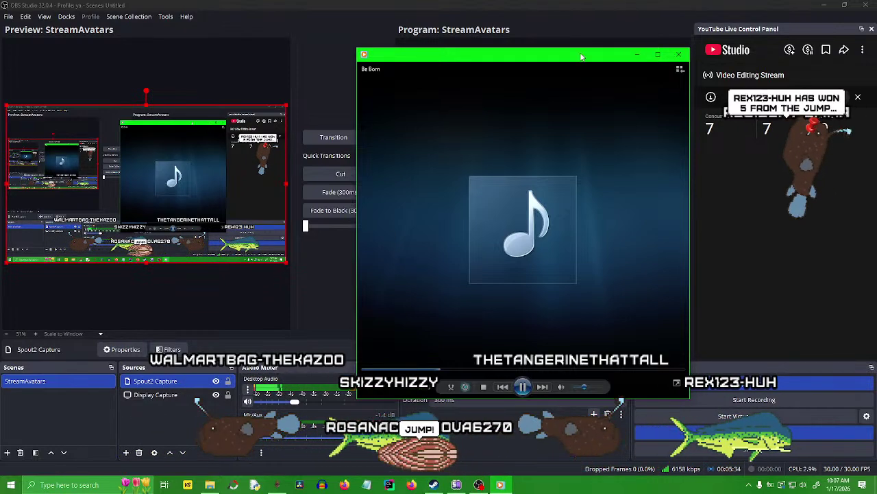
click(639, 55)
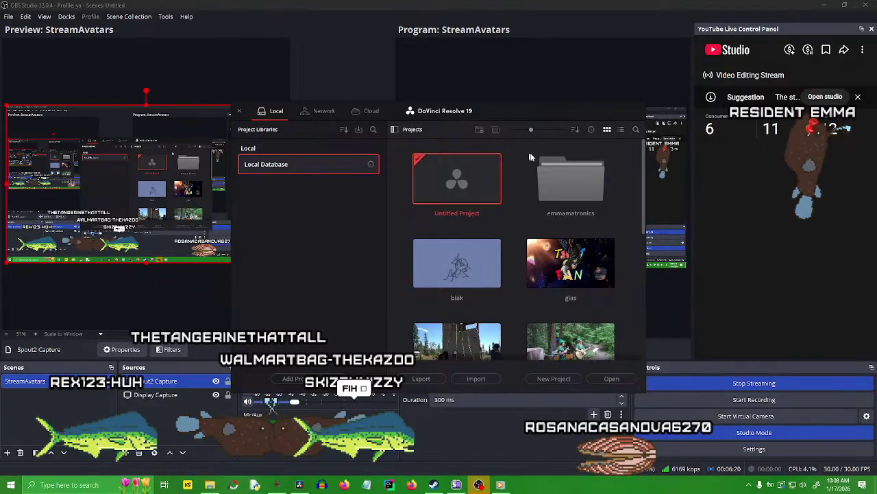
Open the Trivia project from the emmamatronics folder in DaVinci Resolve, clear away the other windows and maximize it.
double_click(562, 180)
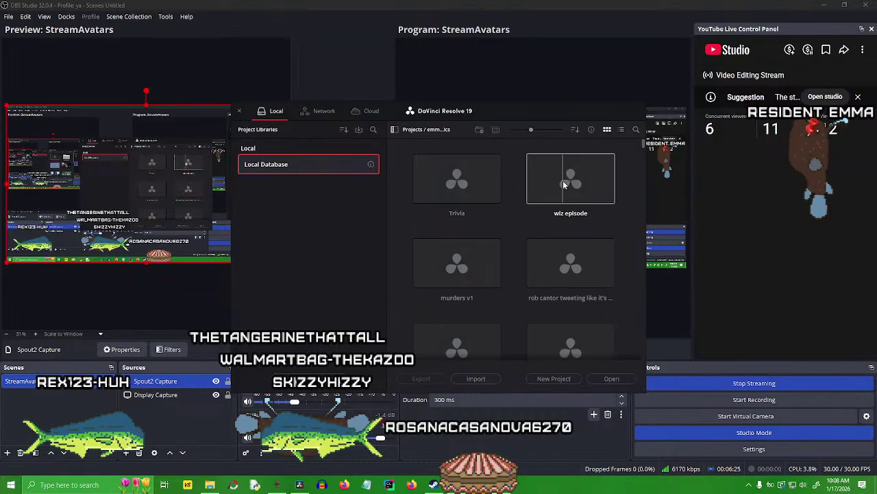
double_click(436, 187)
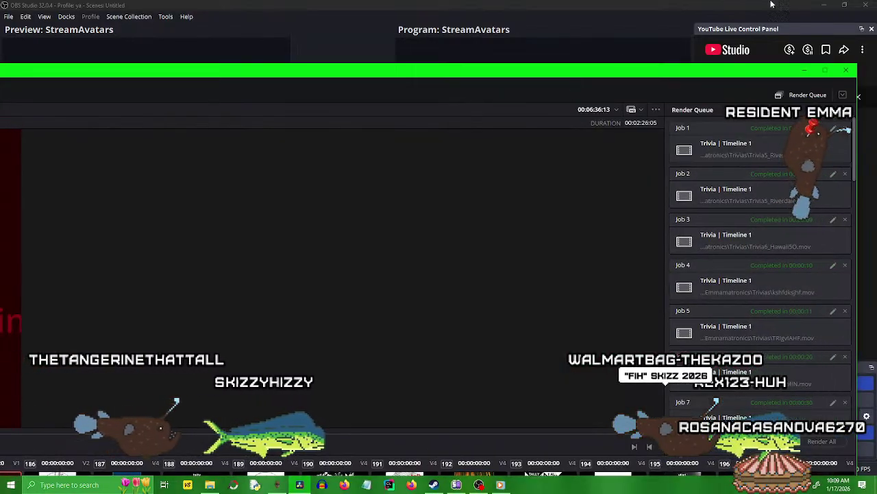
click(825, 5)
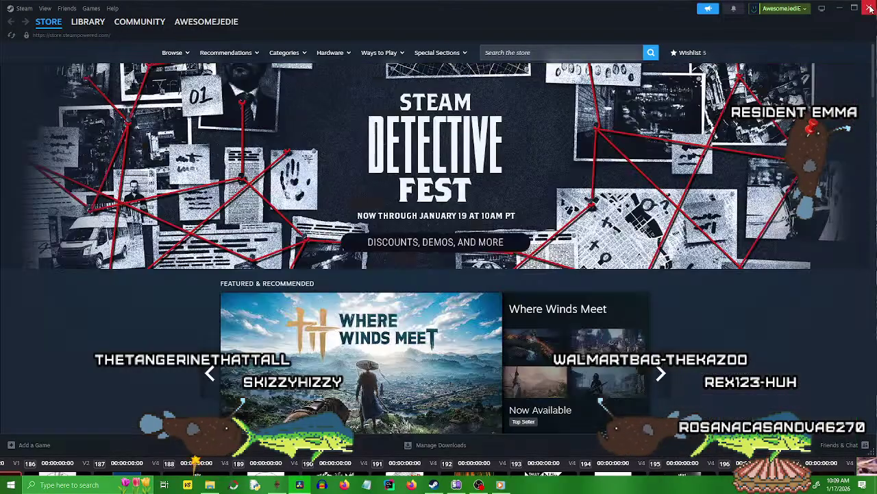
click(868, 9)
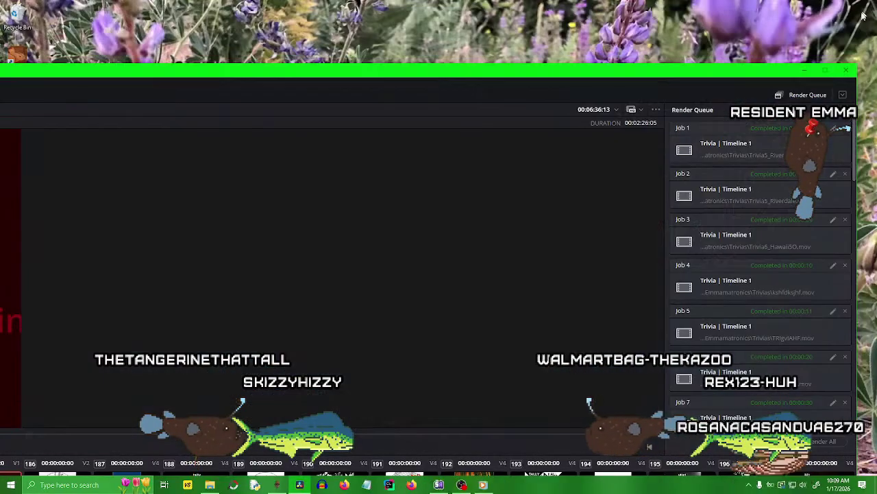
click(827, 70)
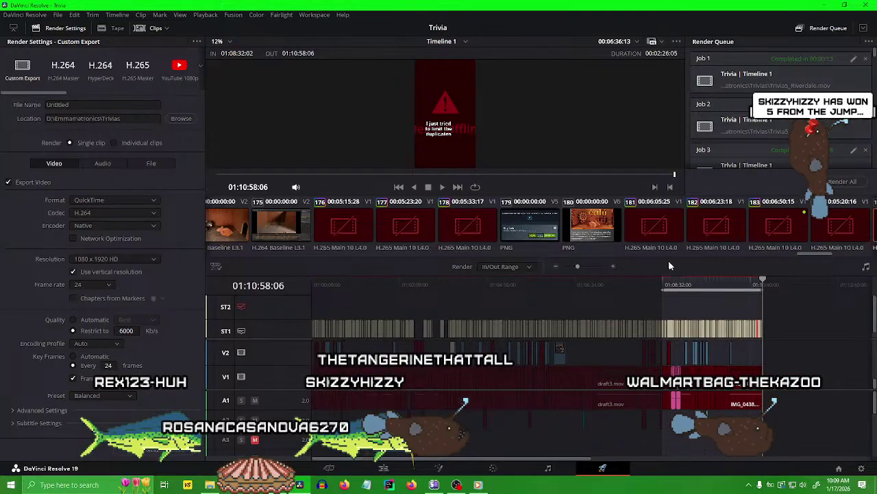
Switch to the Cut page and select the "Just a Friend EP, 2021" subtitle to view its caption settings.
click(614, 267)
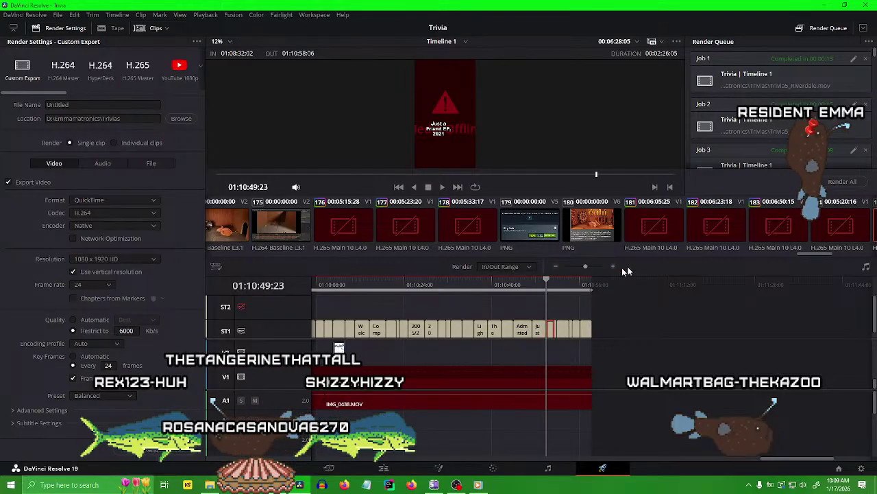
click(341, 467)
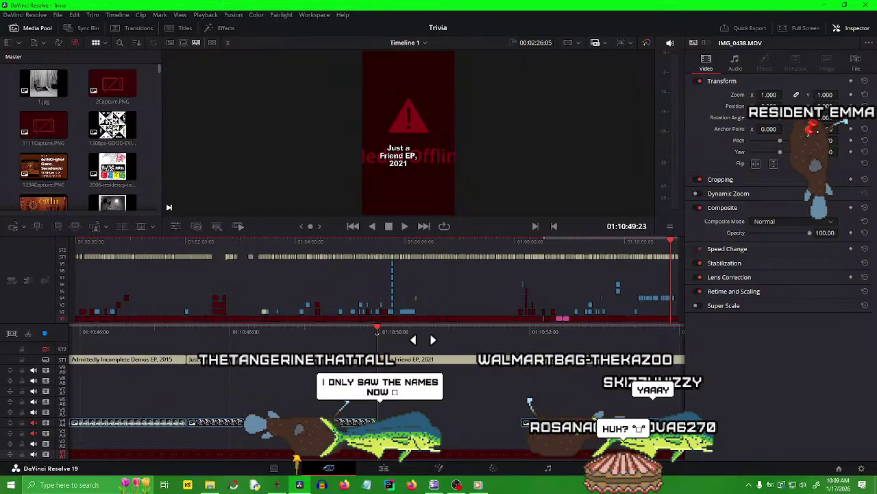
click(432, 359)
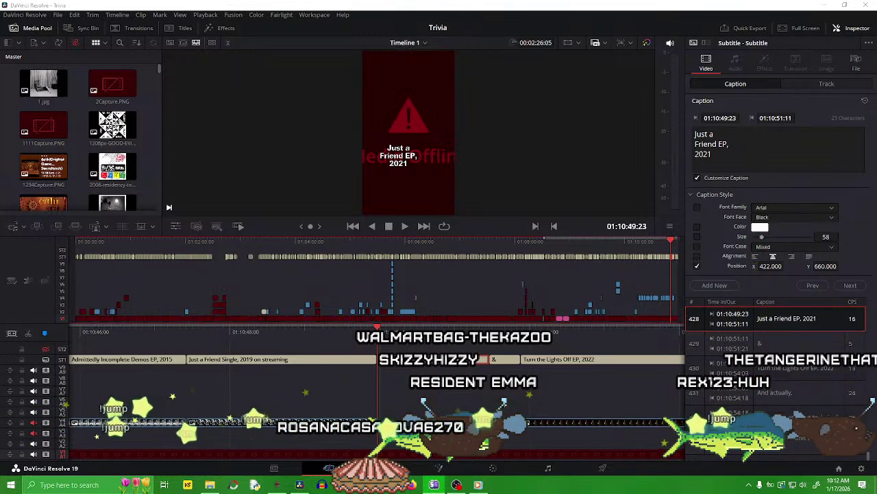
click(425, 368)
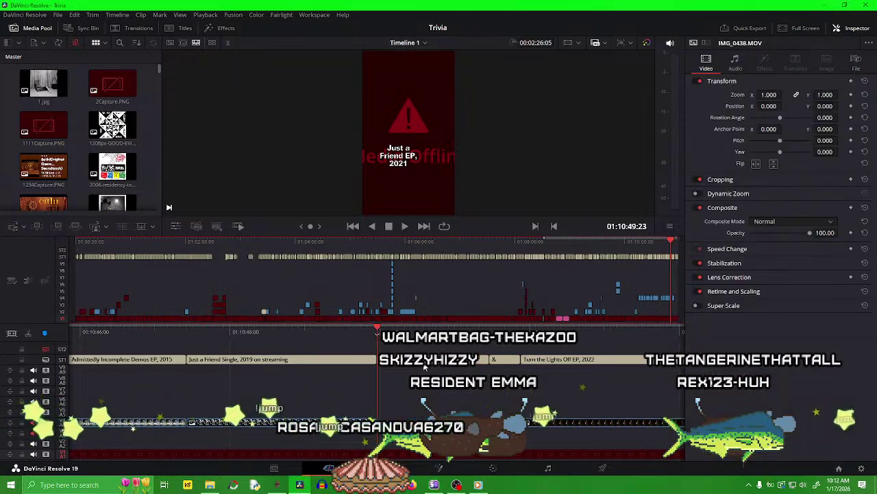
click(425, 359)
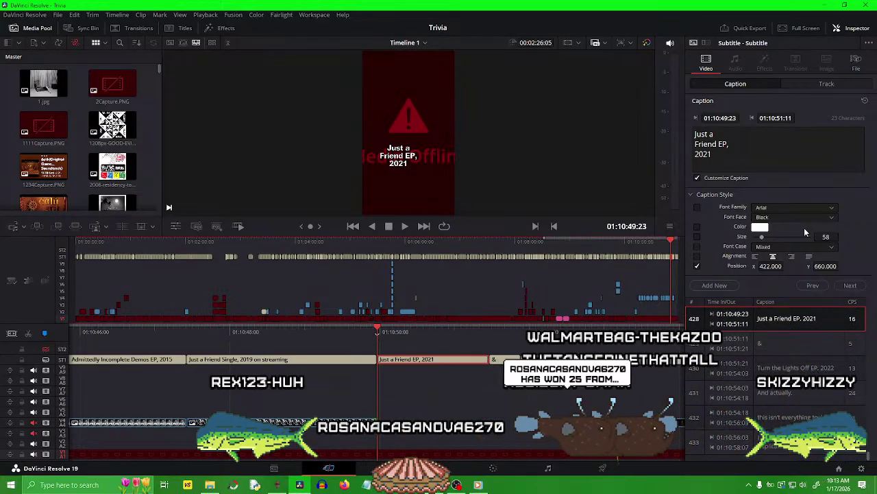
Find the timeline's IMG_0438.MOV clip in the media pool and try to open its file location.
scroll(85, 139, down, 10)
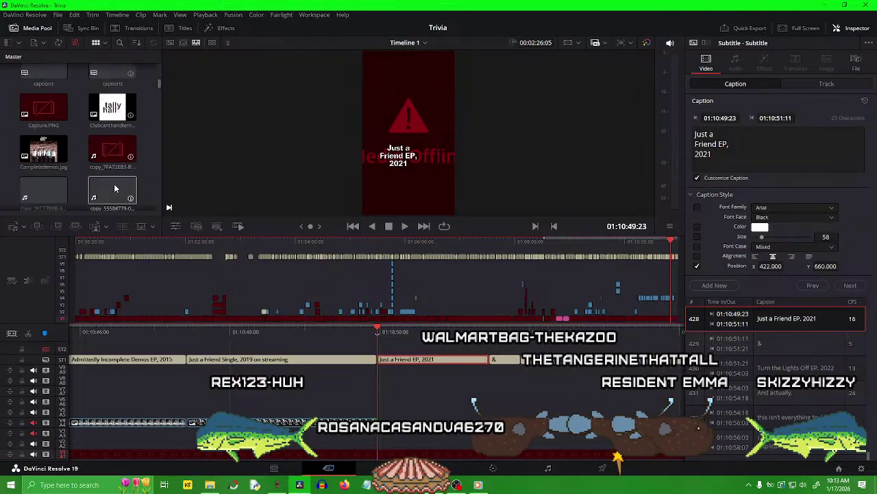
click(406, 408)
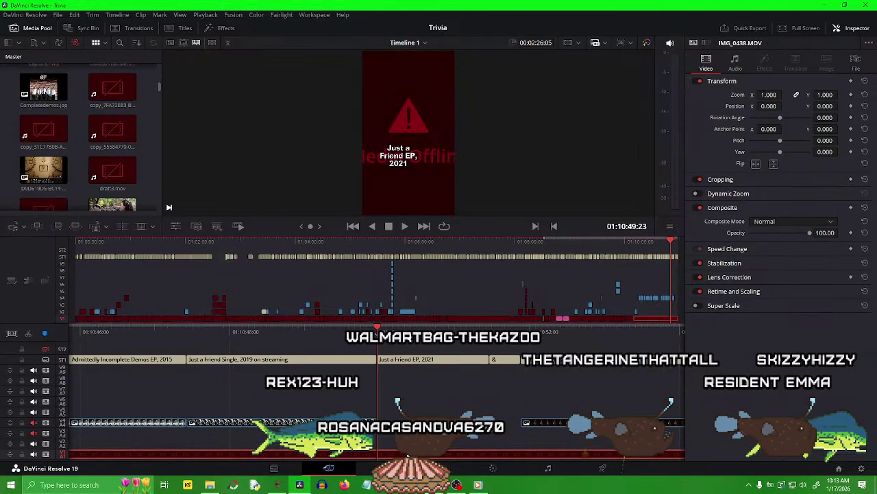
right_click(407, 410)
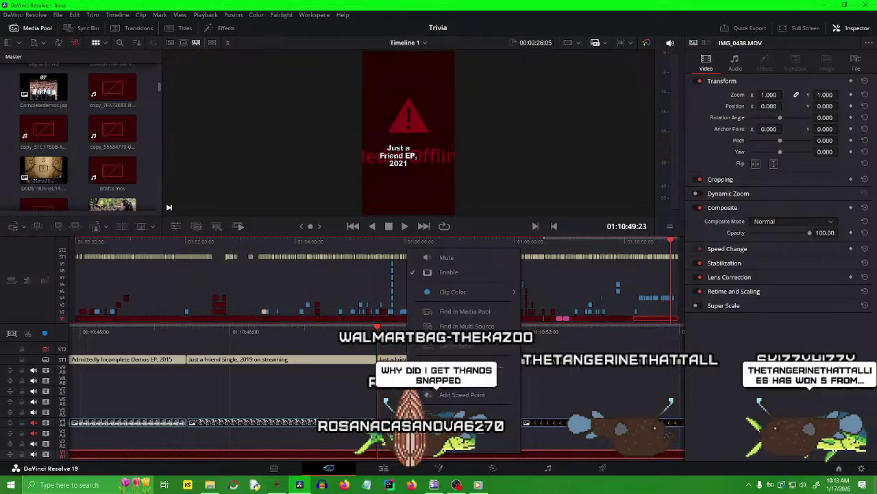
click(465, 311)
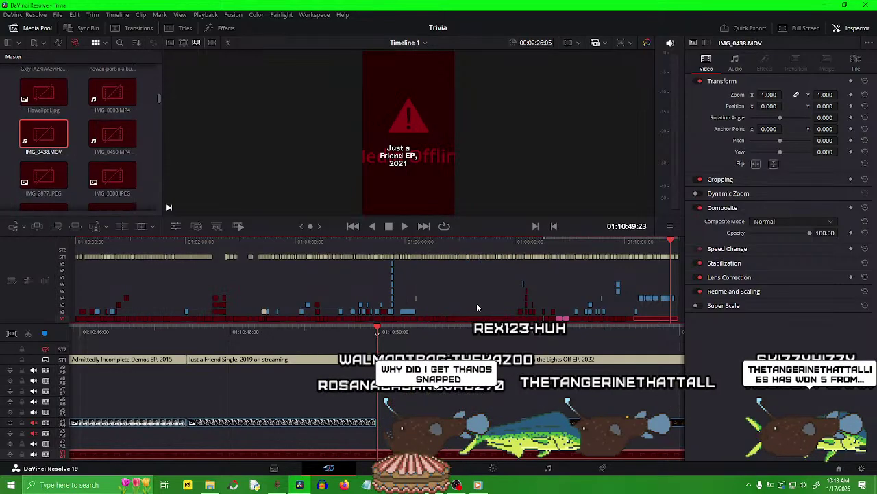
right_click(60, 135)
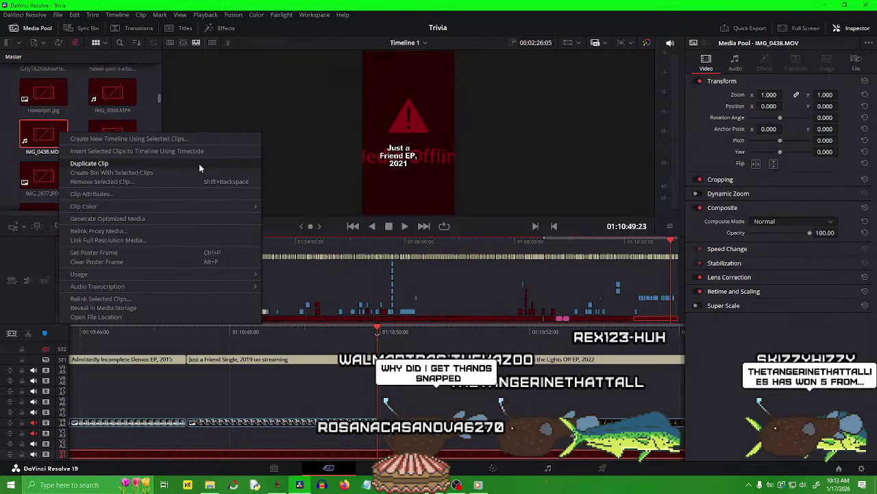
click(190, 316)
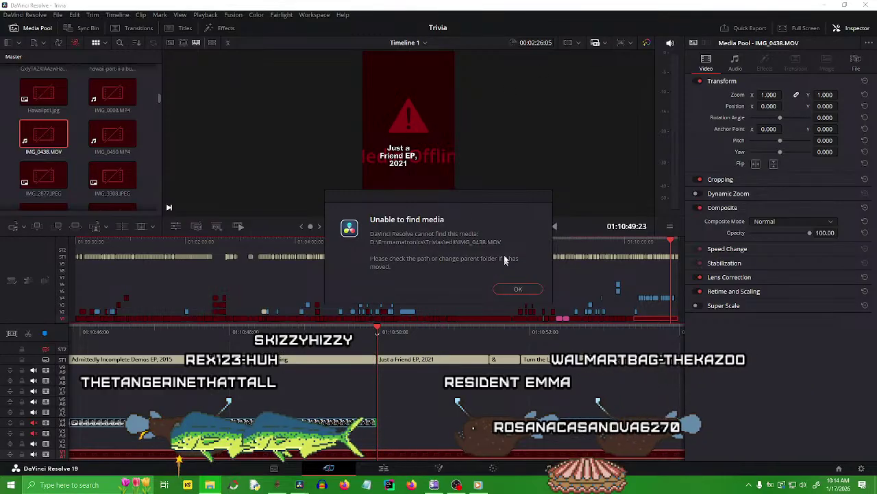
click(518, 289)
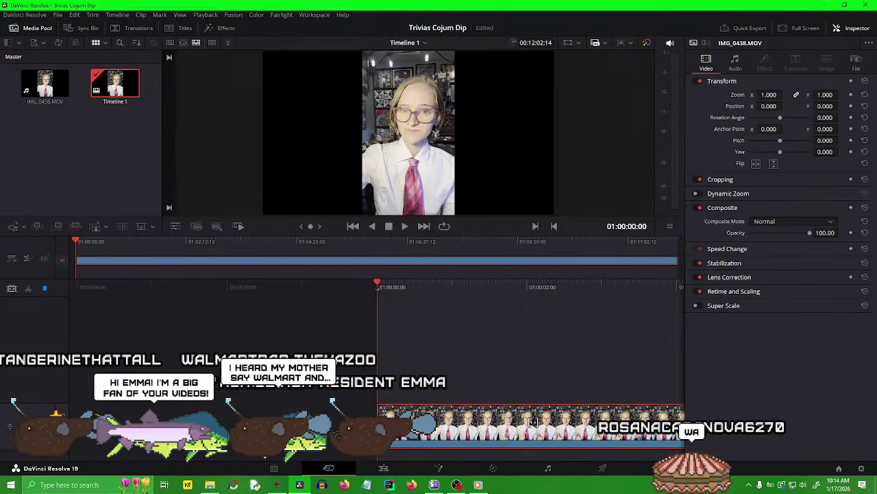
Discard the changes to the Trivias Cojum Dip project and create a new project named "cojum dip trivia".
key(Delete)
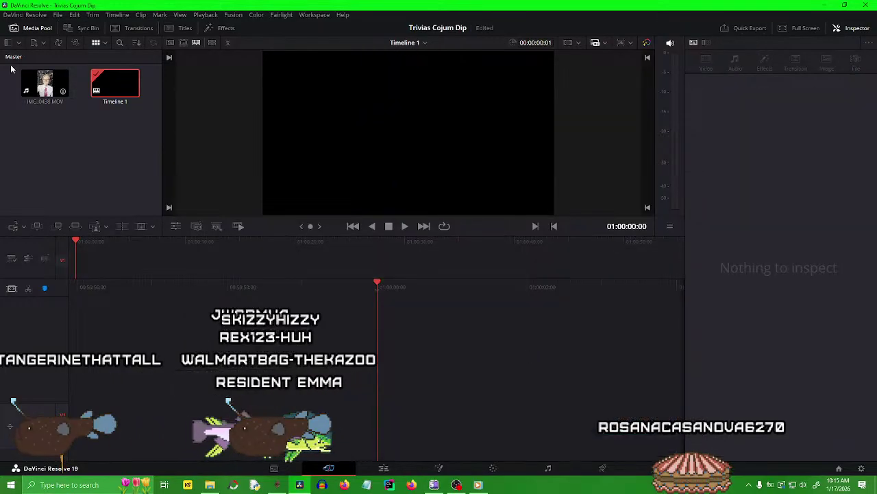
click(57, 15)
click(69, 27)
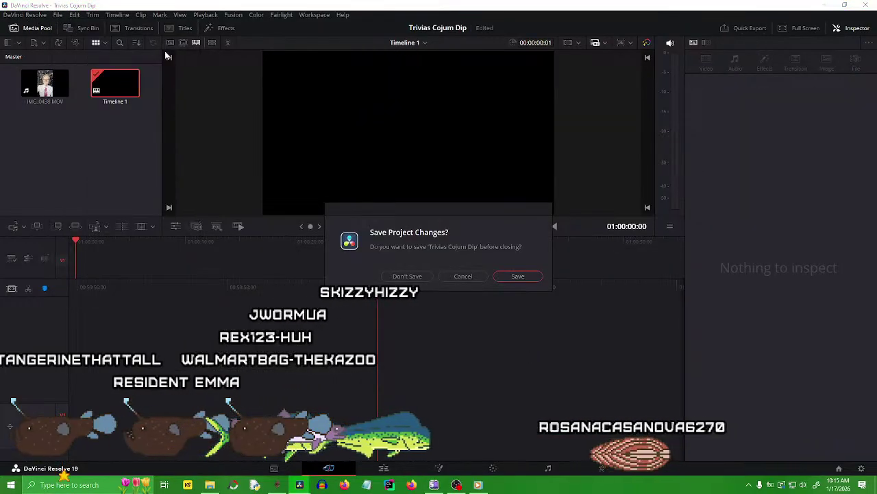
click(408, 277)
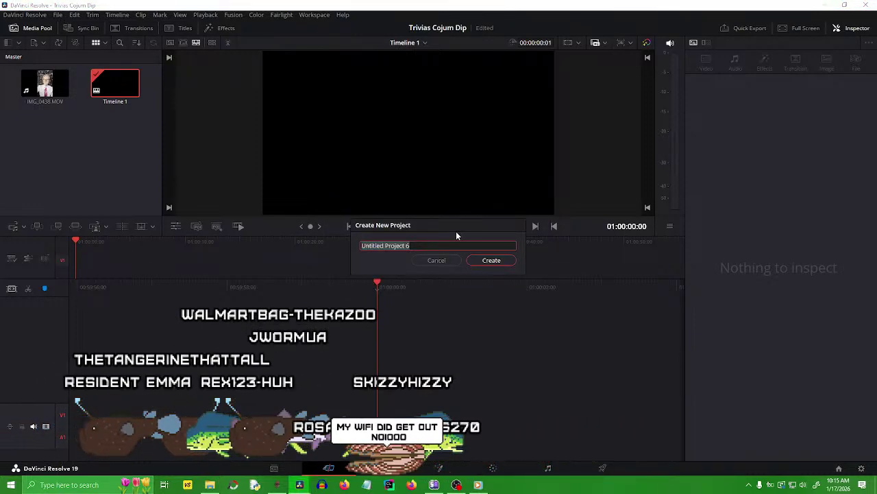
text(cojim)
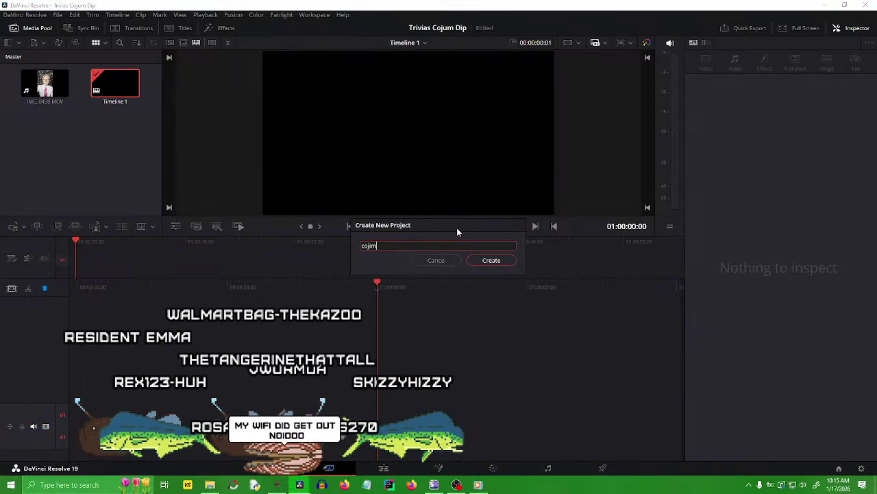
key(BackSpace)
key(BackSpace)
text(um dip)
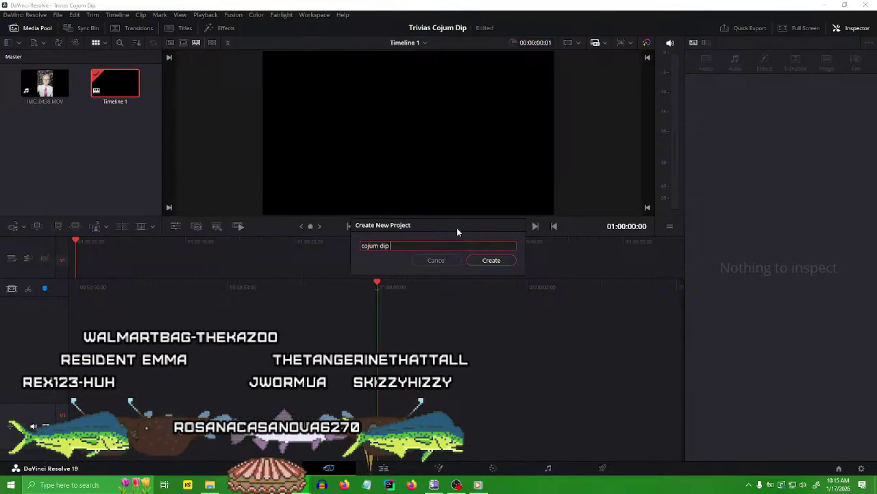
text( trivia)
key(Return)
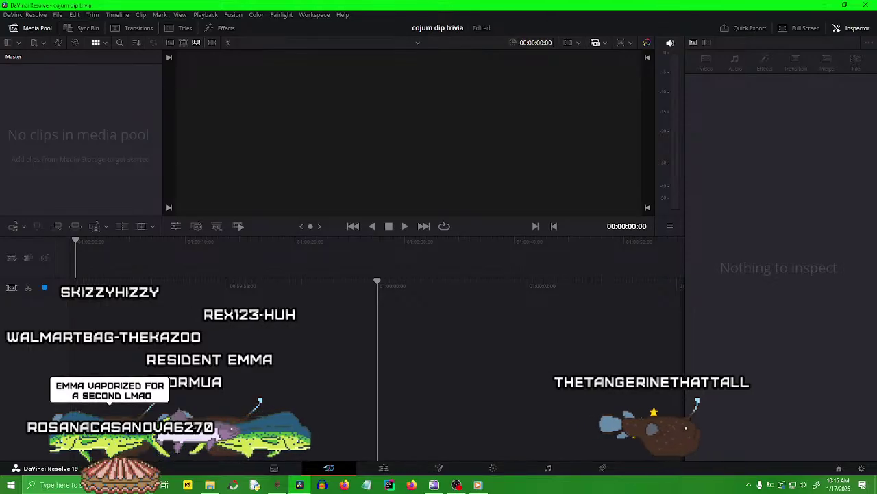
Add IMG_0438.MOV to the empty timeline without changing the project frame rate.
drag(648, 338, 531, 396)
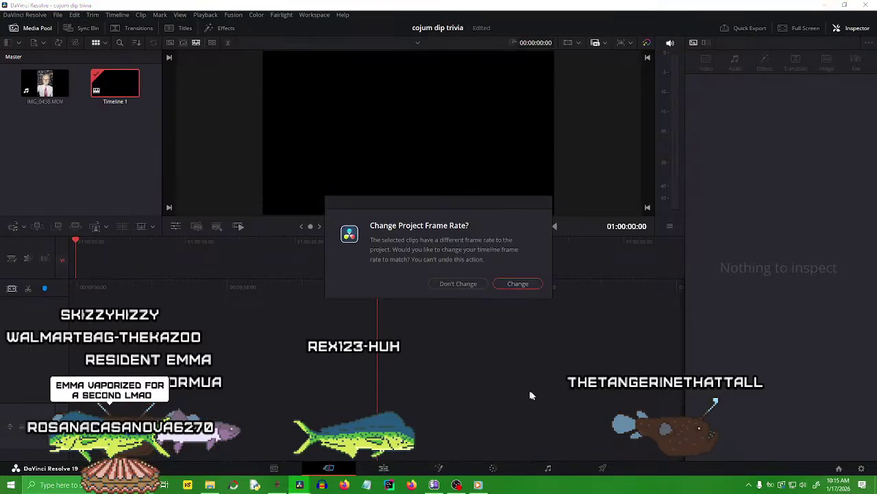
click(458, 285)
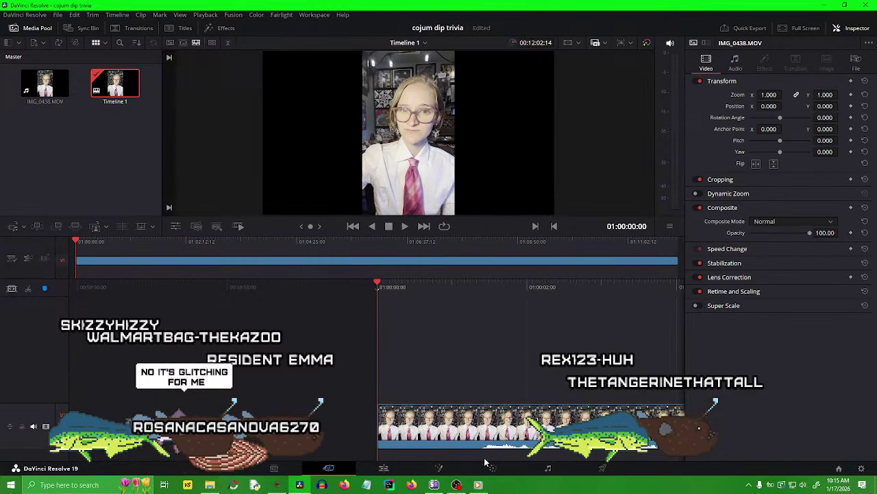
Apply the FiLMiC_deHLG_V3 LUT to the clip on the Color page, and enlarge the viewer on the Edit page.
click(493, 468)
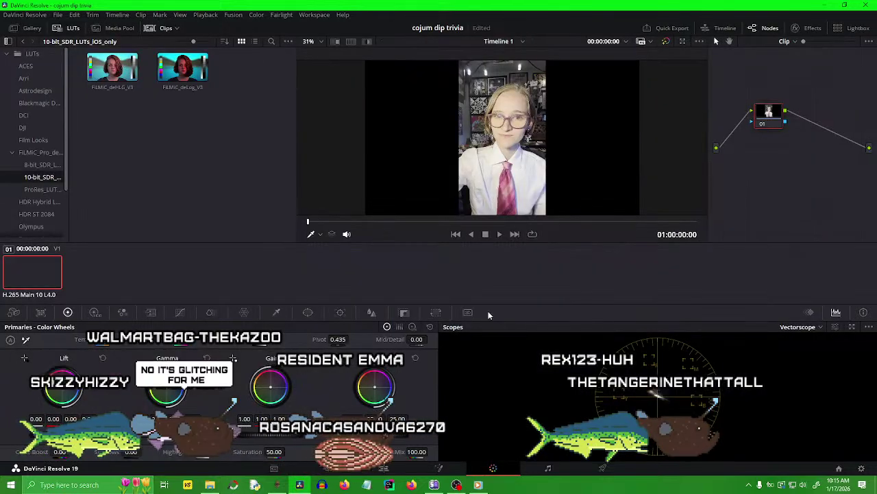
double_click(104, 72)
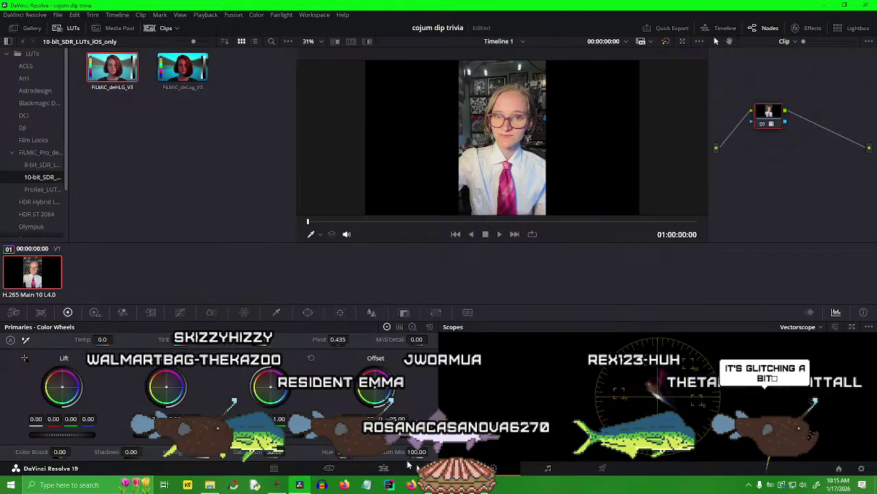
click(383, 468)
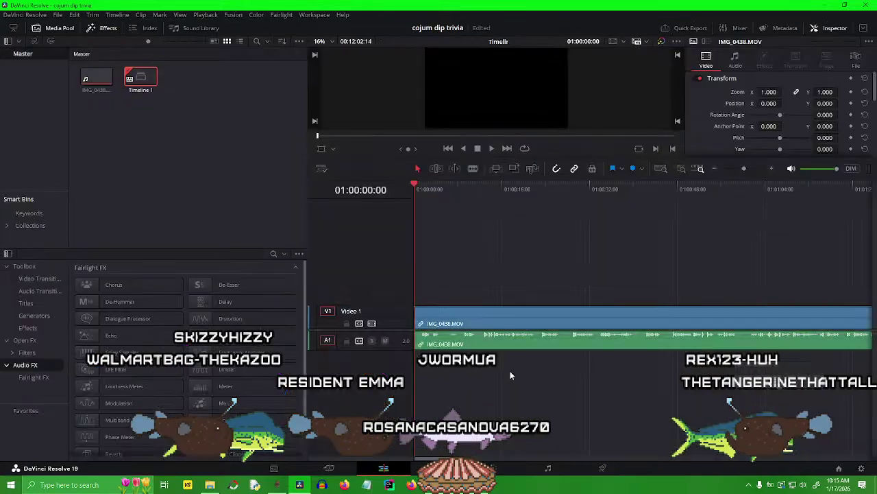
drag(609, 156, 596, 269)
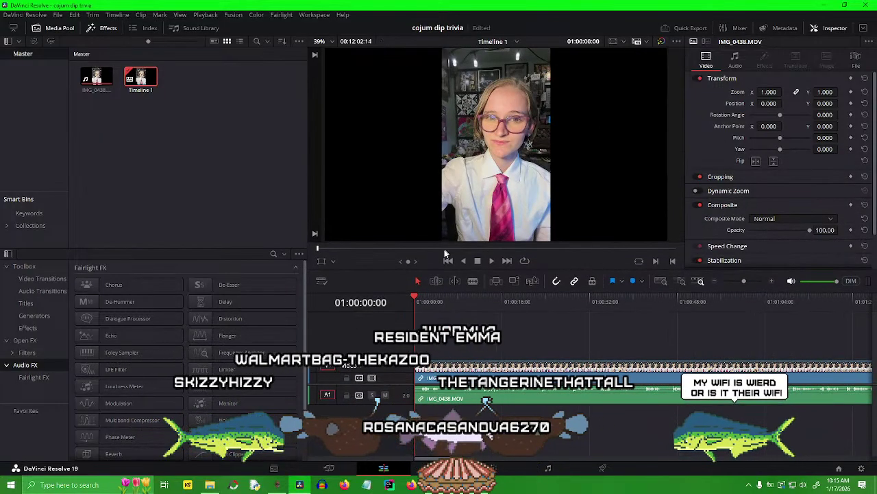
Switch to OBS Studio to check the status of the livestream.
click(456, 485)
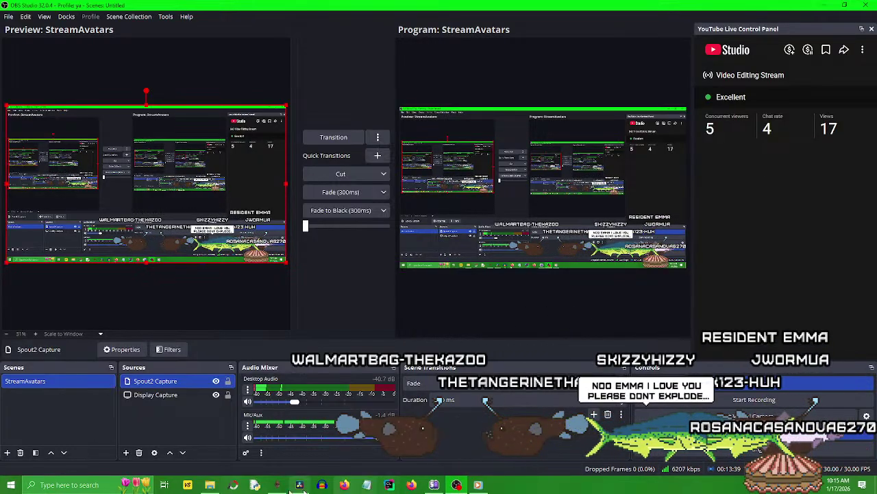
click(276, 484)
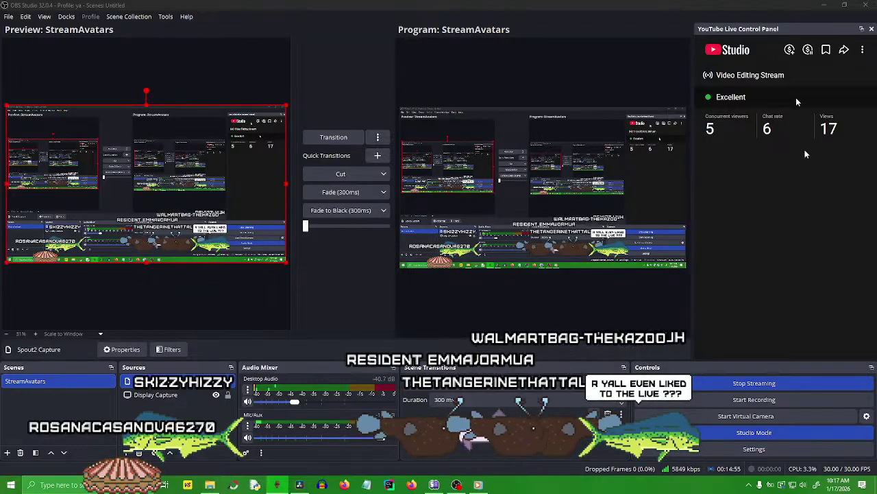
Return to DaVinci Resolve and add a Subtitle title at the start of the timeline on the Cut page.
click(822, 6)
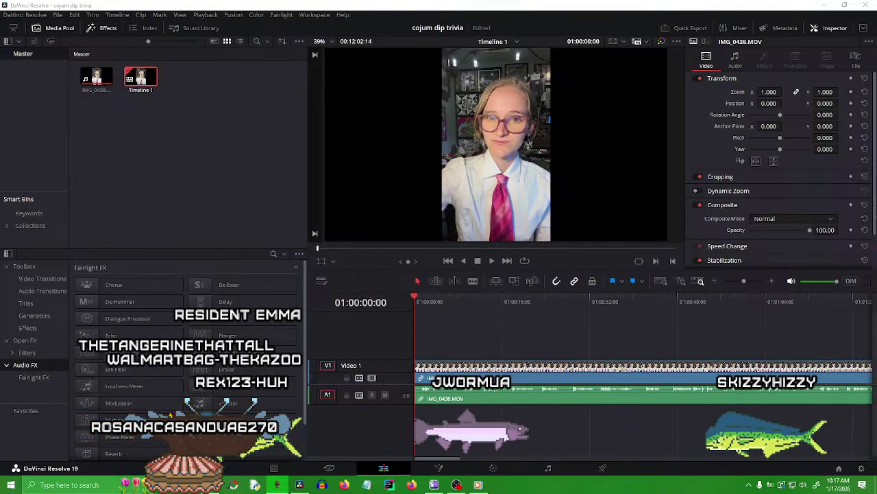
click(32, 303)
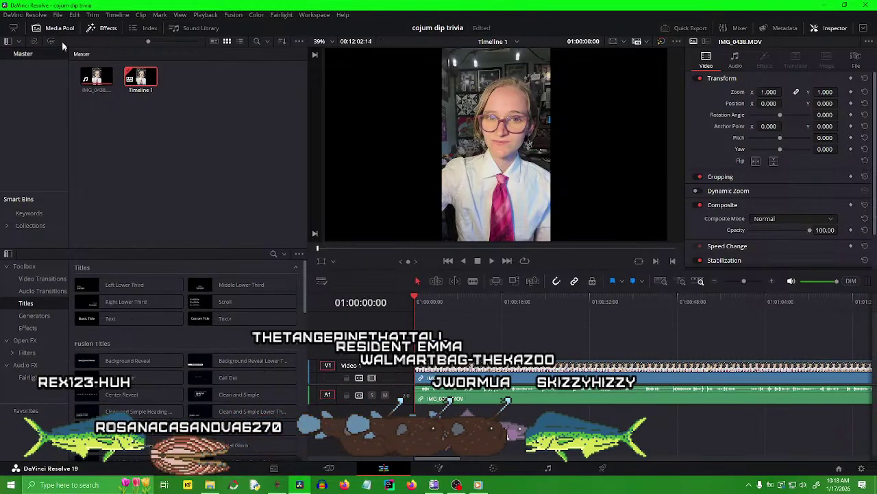
click(322, 471)
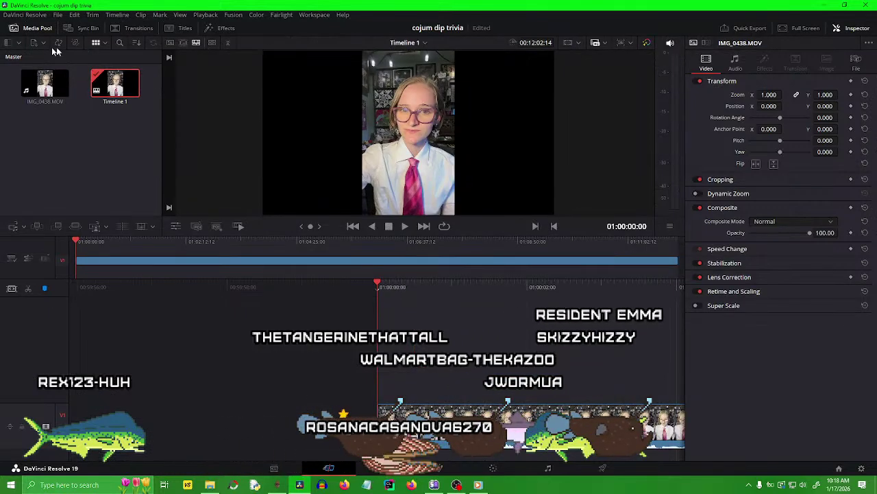
click(168, 30)
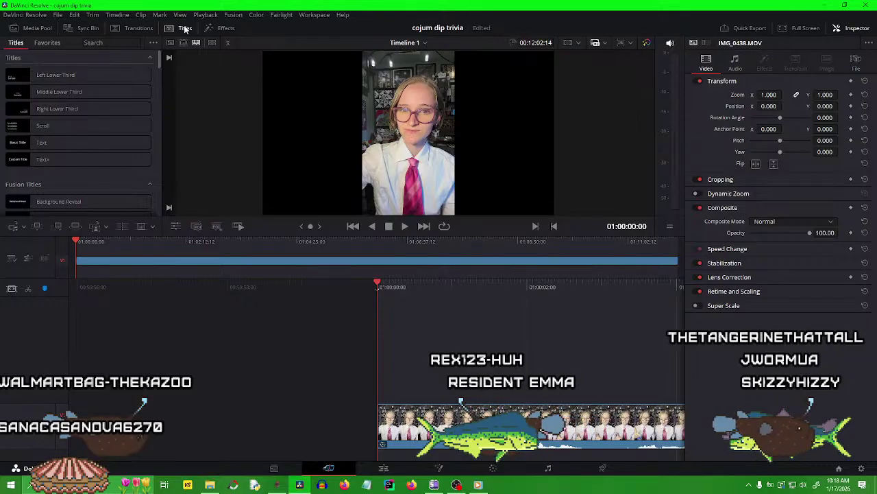
text(s)
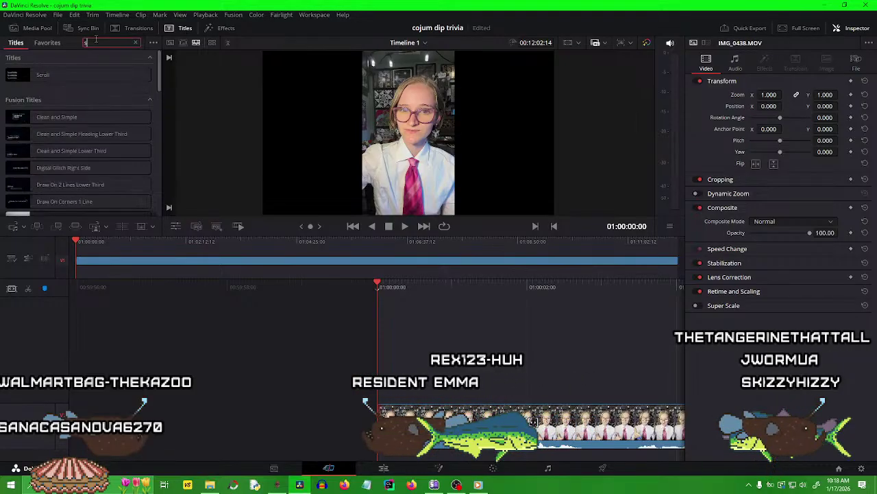
text(ubti)
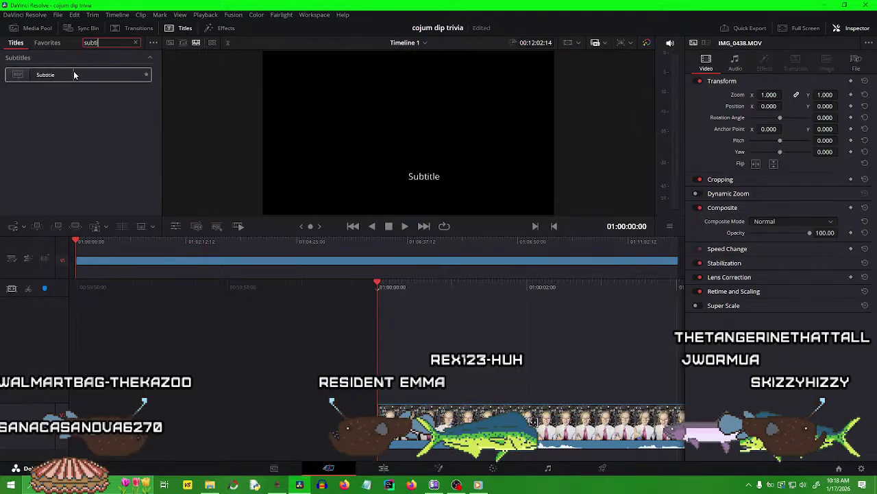
drag(74, 74, 364, 331)
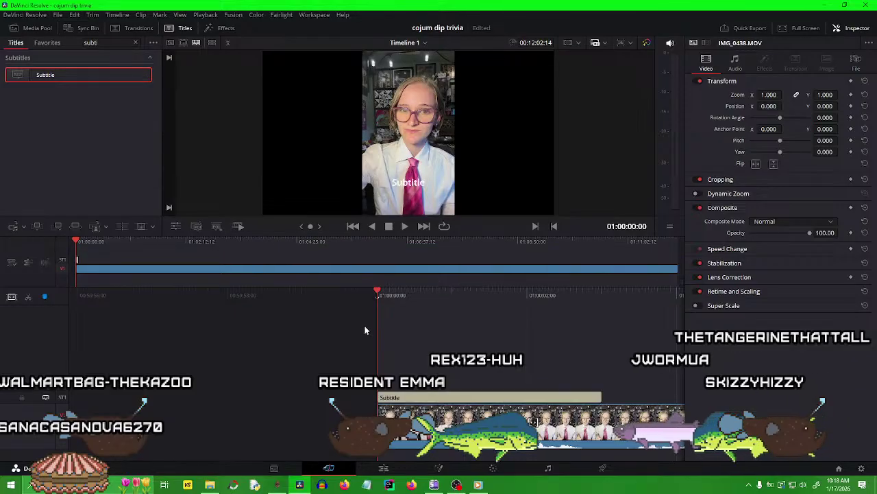
Enable custom styling for the new caption, set its font to Arial Black, and enable its size override.
click(447, 396)
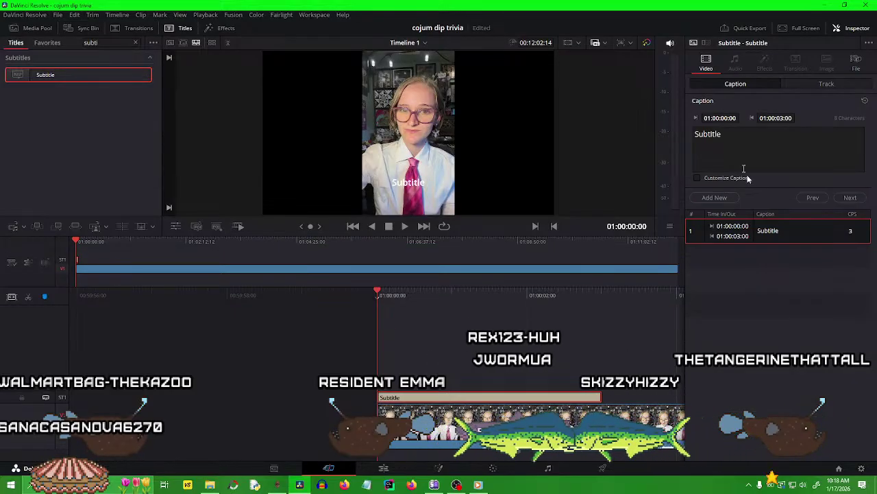
click(727, 178)
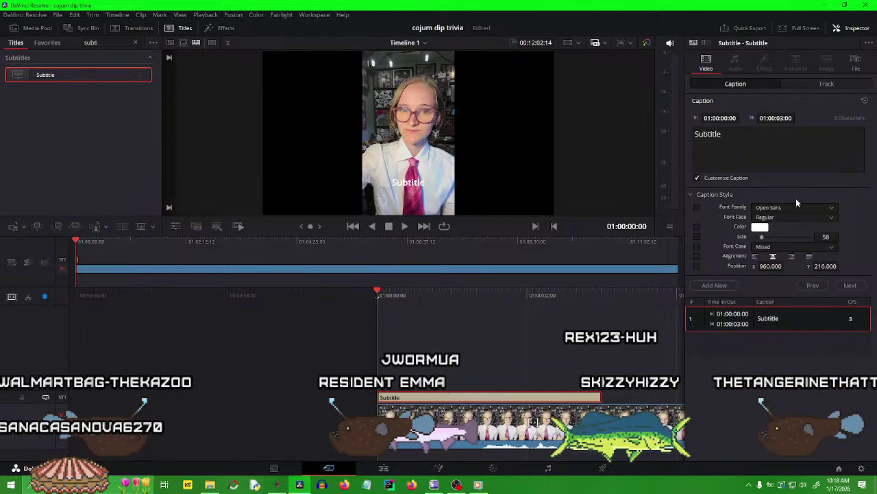
click(801, 216)
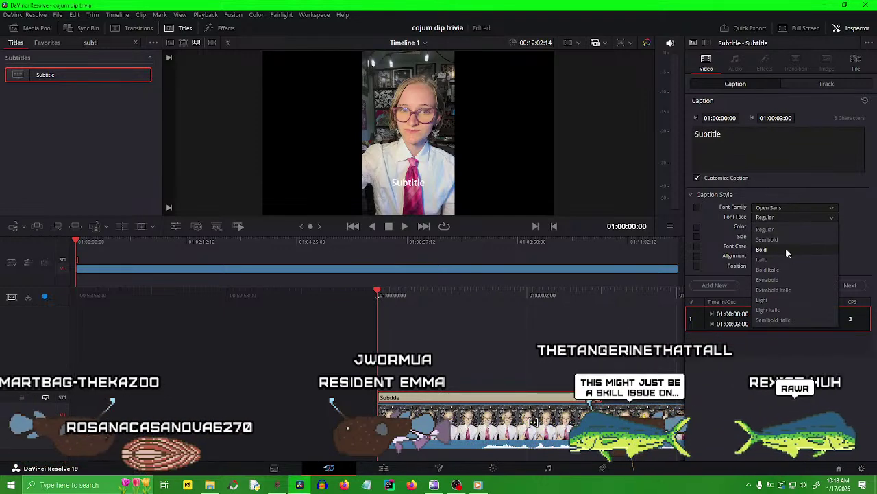
click(774, 207)
scroll(816, 287, down, 15)
scroll(823, 274, up, 15)
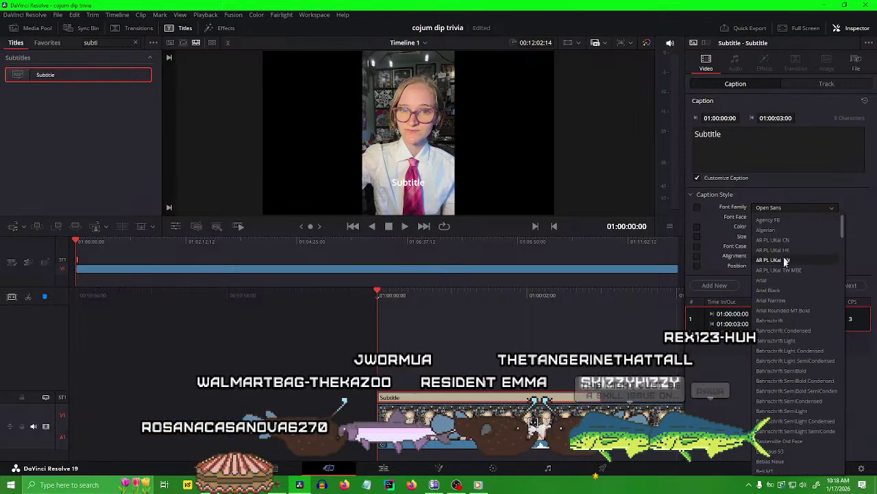
click(779, 279)
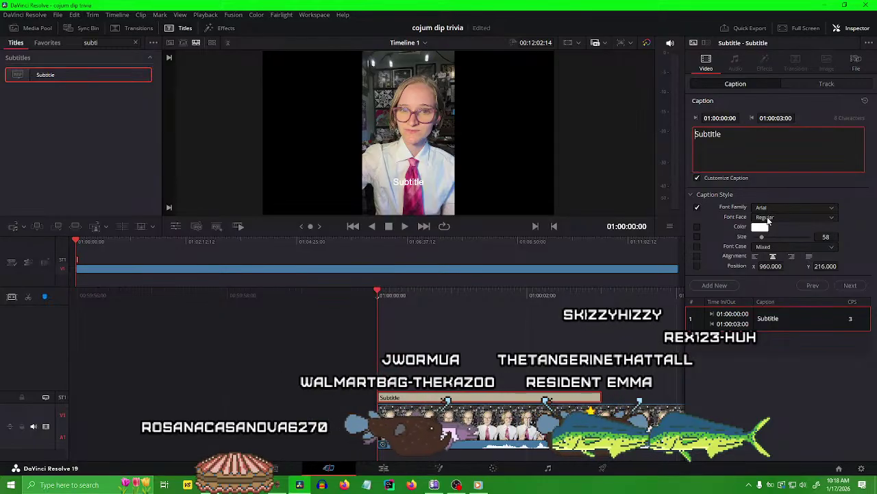
click(767, 218)
click(777, 266)
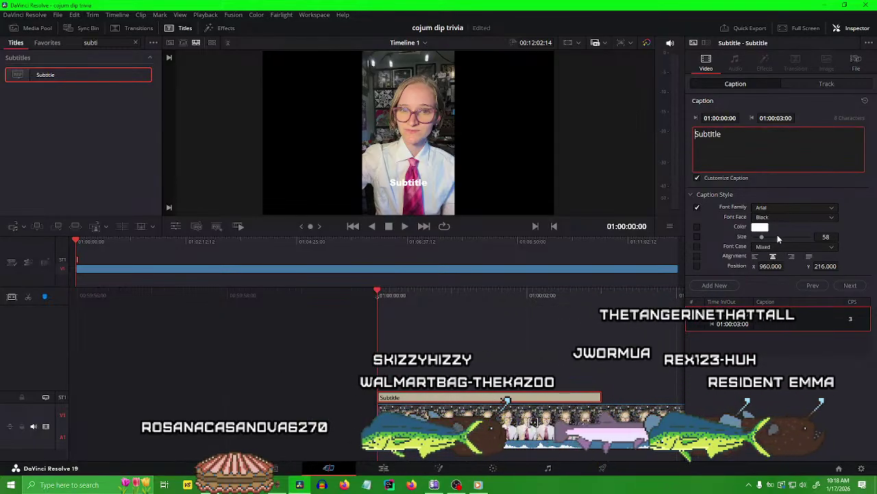
click(700, 270)
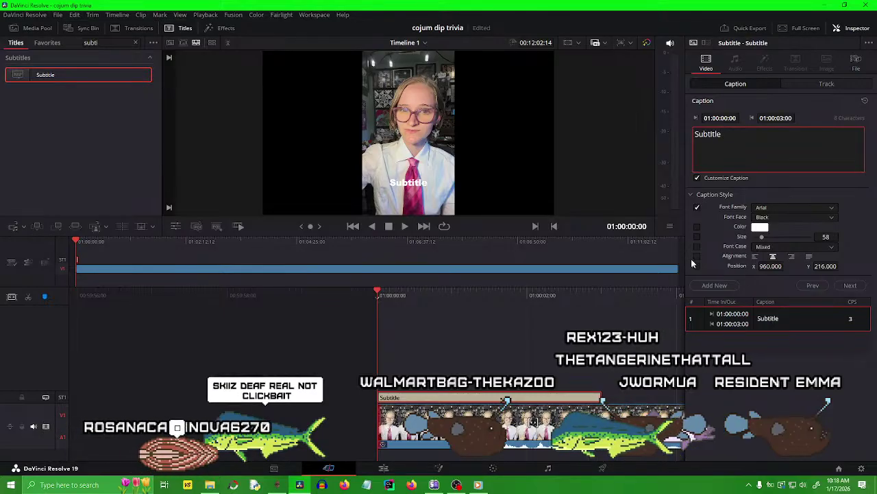
click(696, 269)
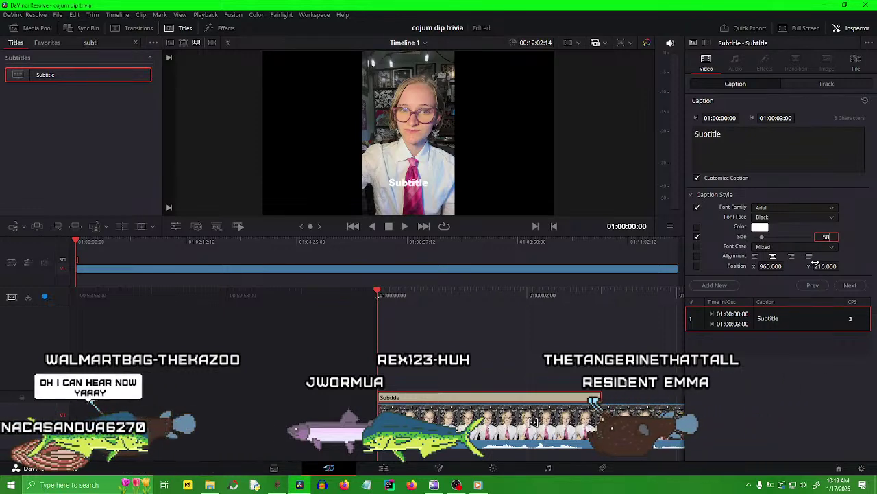
Check the livestream's status in OBS Studio and return to DaVinci Resolve.
click(457, 485)
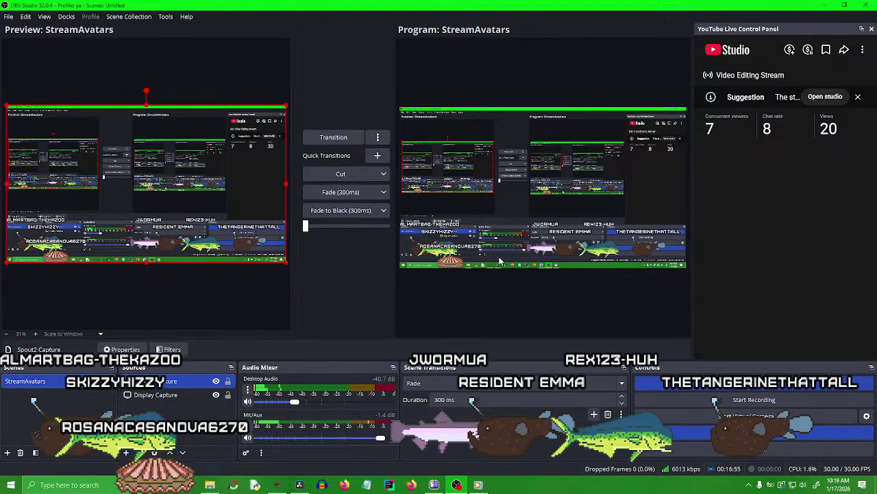
click(819, 4)
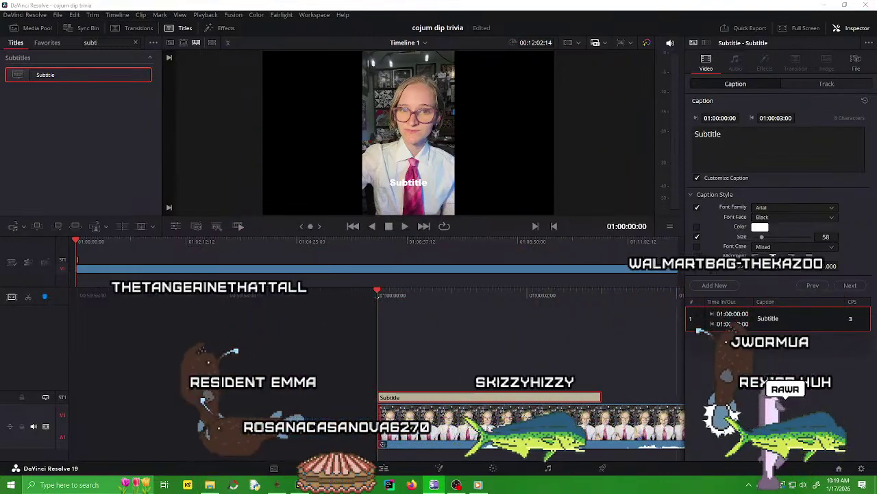
Set the caption's X position to 422.
click(754, 147)
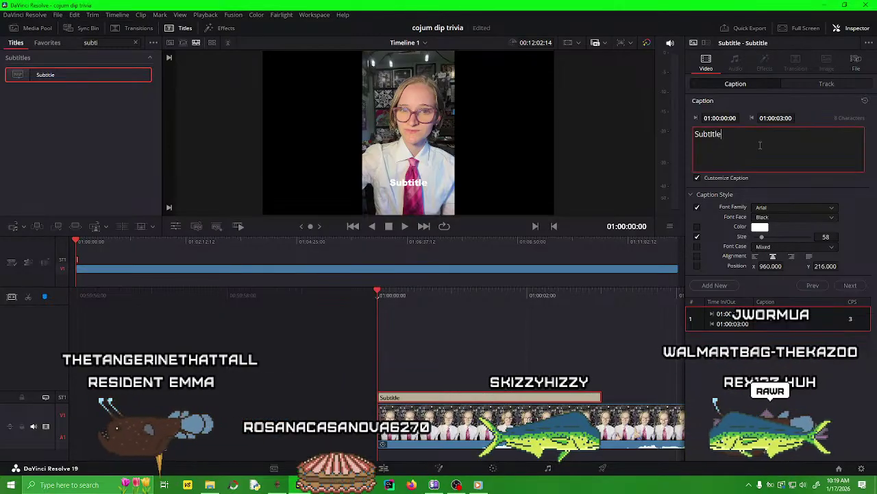
click(771, 266)
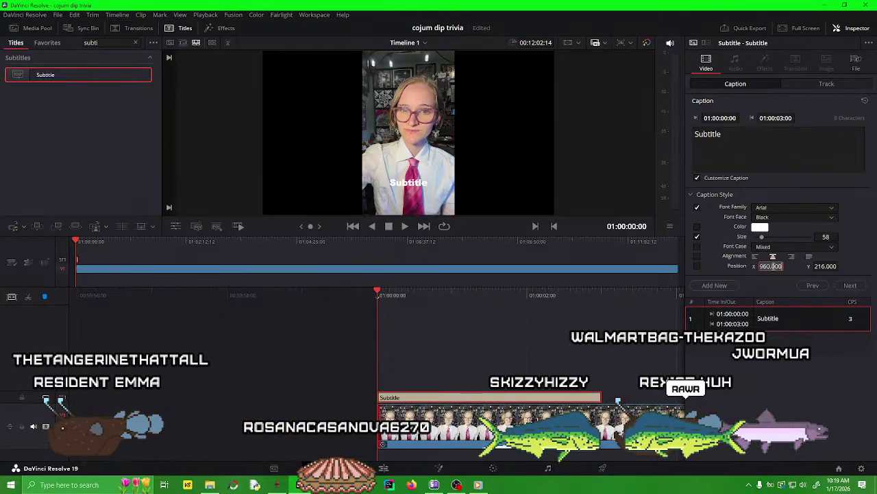
text(4)
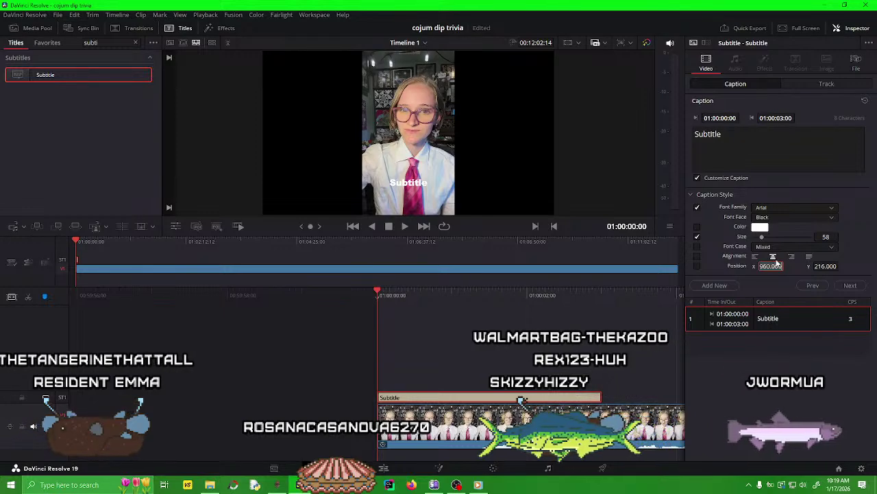
text(22)
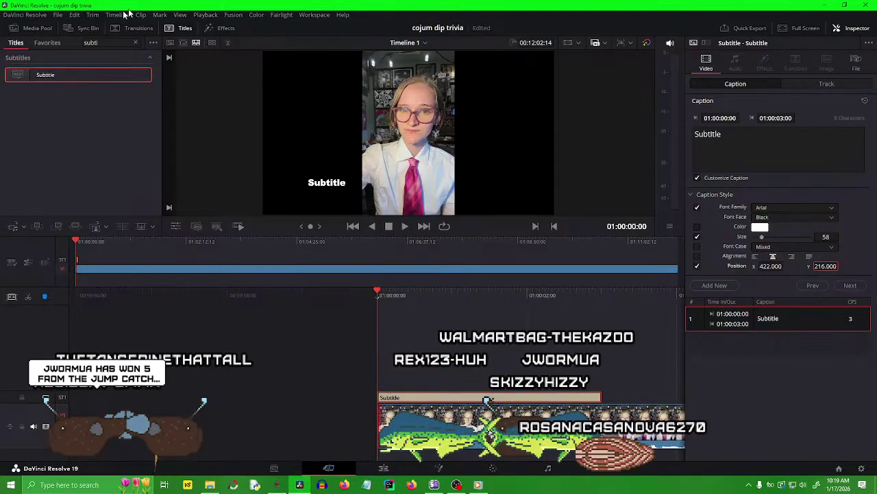
Switch the project's timeline to vertical resolution, 1080 x 1920 HD, and save the project settings.
click(58, 15)
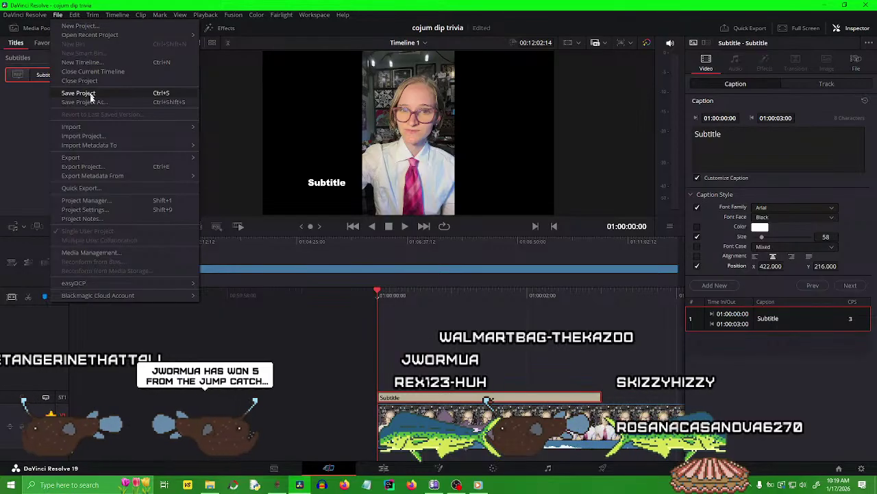
click(83, 209)
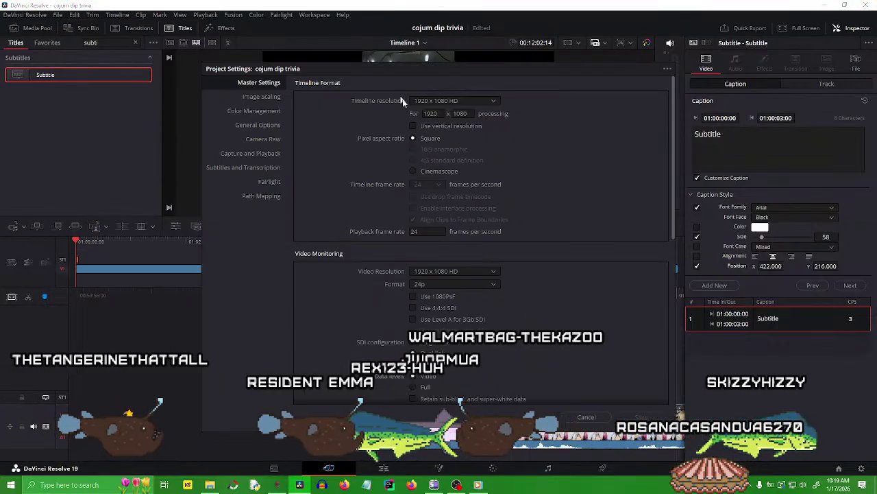
click(413, 127)
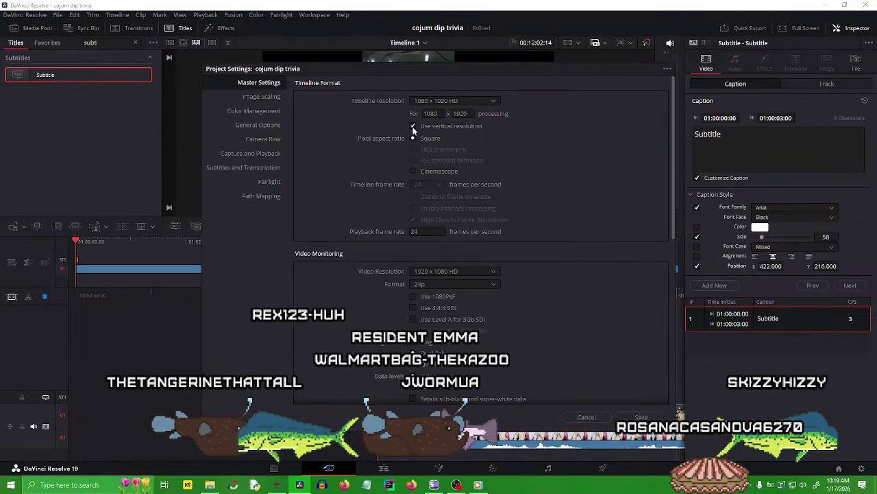
click(641, 416)
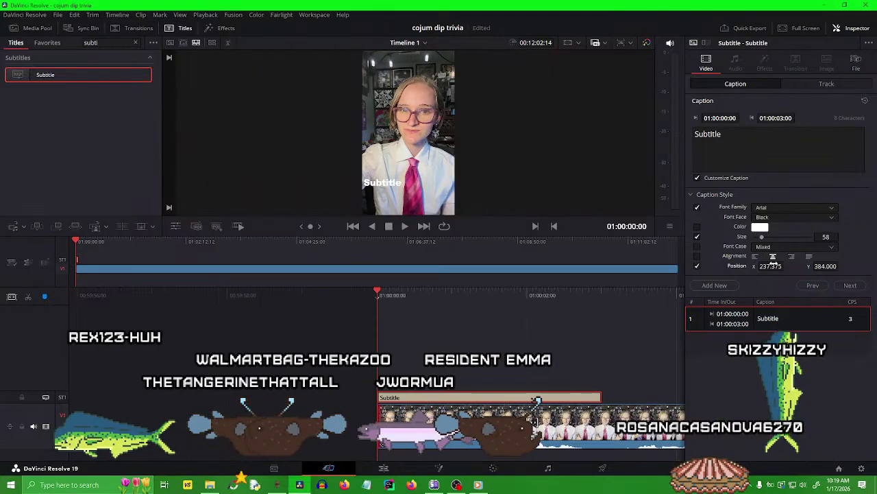
Position the caption at X 422, Y 660, and give the subtitle track a black stroke of size 5.
click(770, 266)
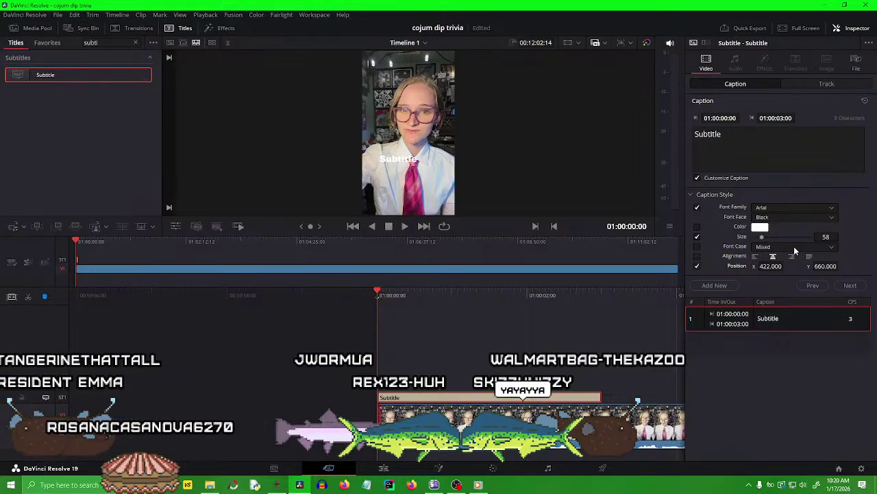
click(827, 83)
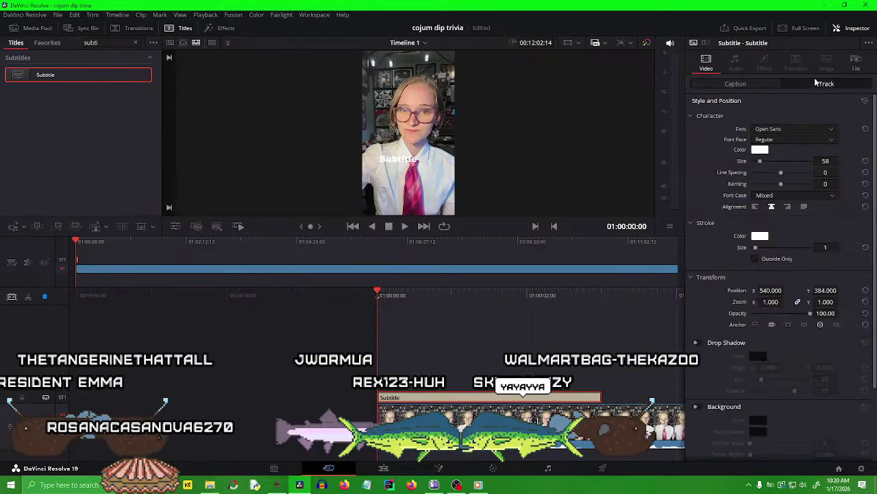
click(759, 236)
drag(530, 189, 525, 342)
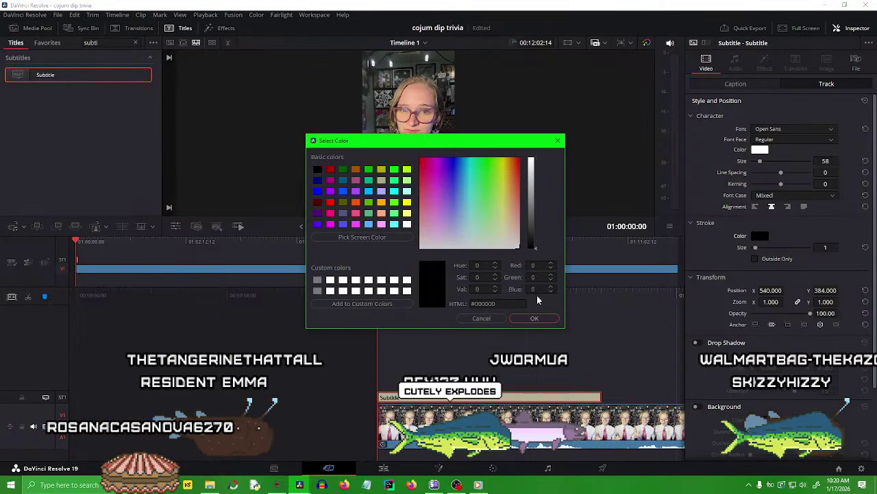
click(529, 318)
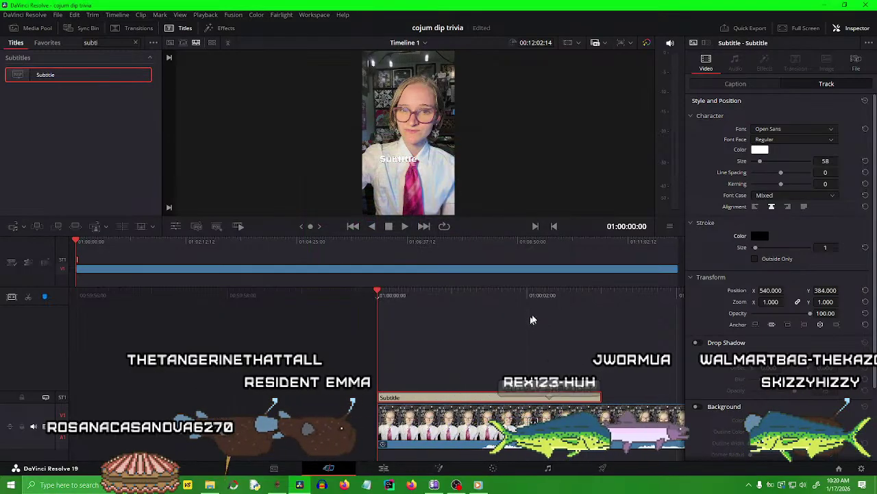
drag(825, 248, 841, 246)
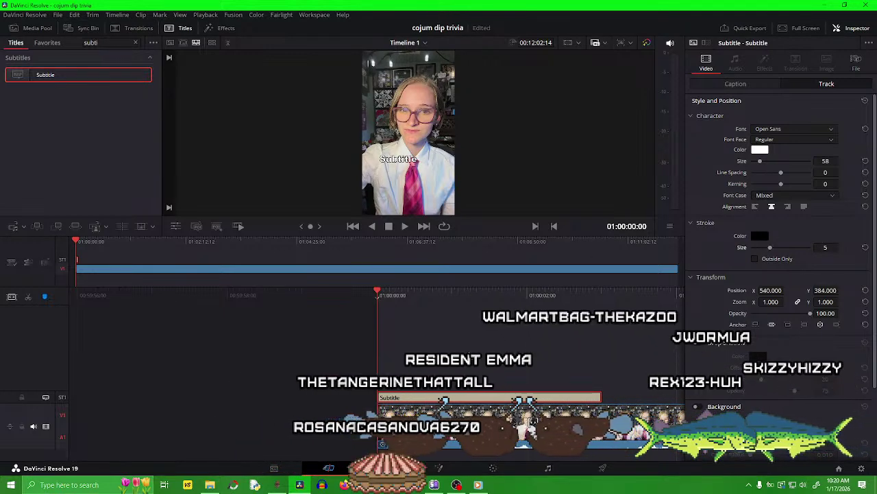
Save the current project, open the recent Trivia project, and select its last subtitle to examine the track style settings.
click(168, 136)
click(57, 15)
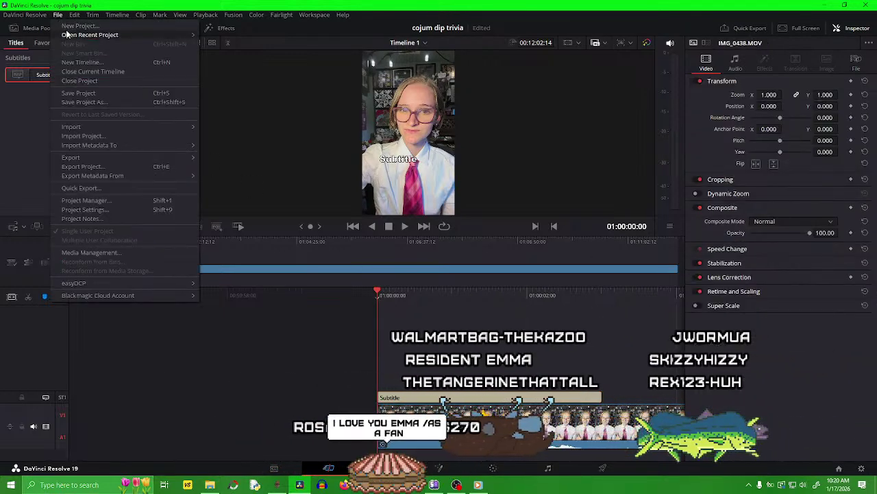
mouse_move(67, 34)
click(227, 38)
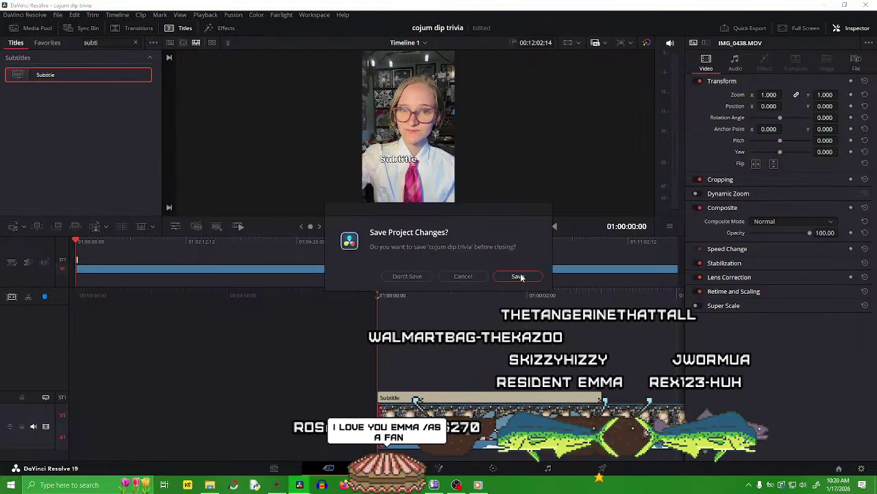
click(518, 276)
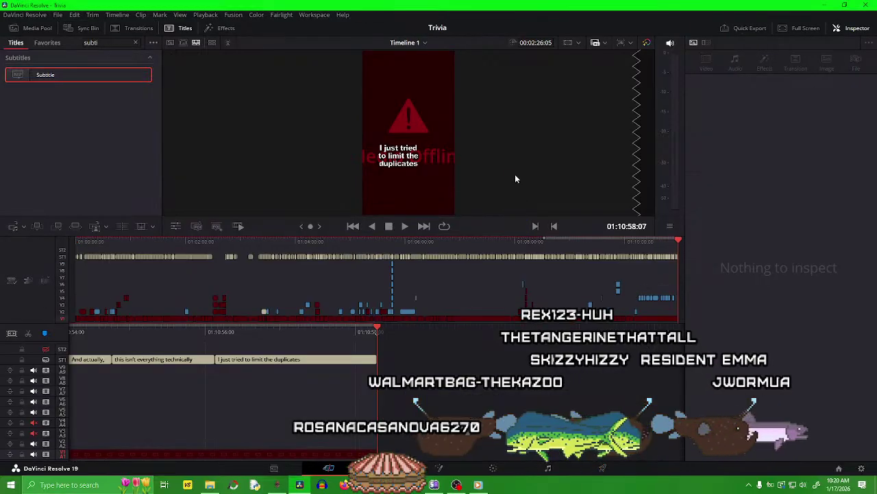
click(295, 359)
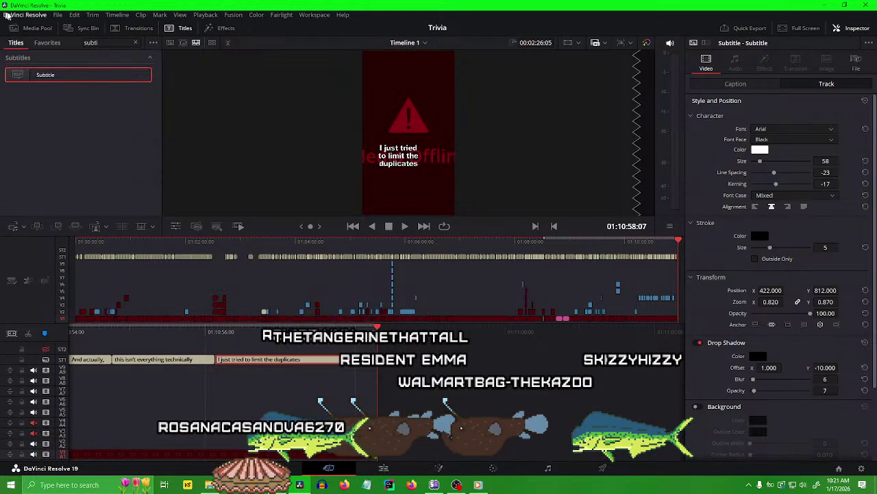
Reopen the recent cojum dip trivia project and select its subtitle clip on the timeline.
click(59, 14)
mouse_move(137, 32)
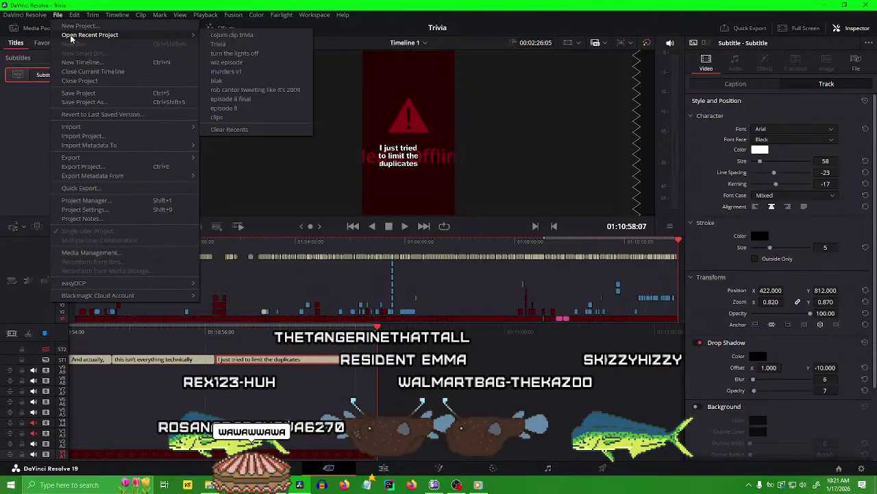
click(208, 35)
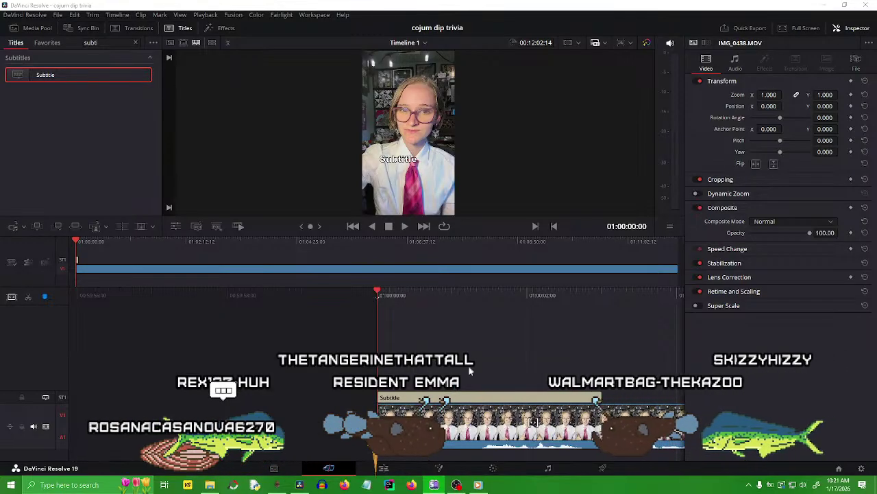
click(480, 398)
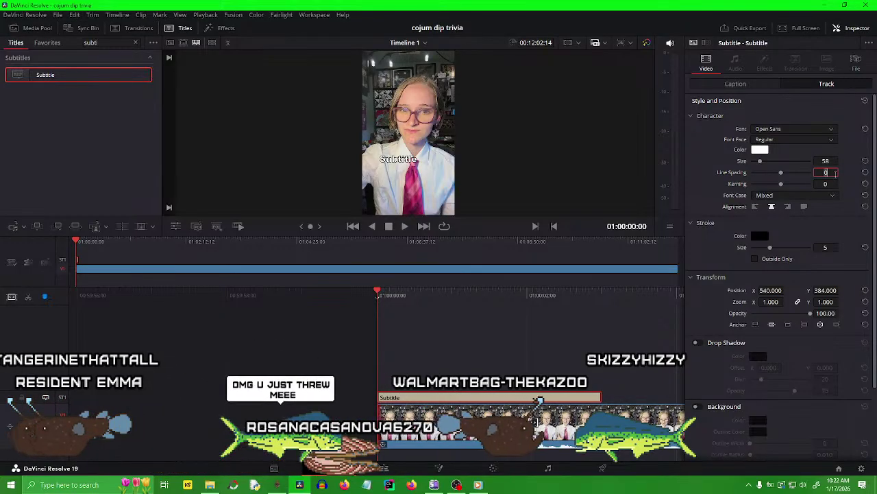
Set the subtitle track's line spacing to -23 and its kerning to -17.
text(-23)
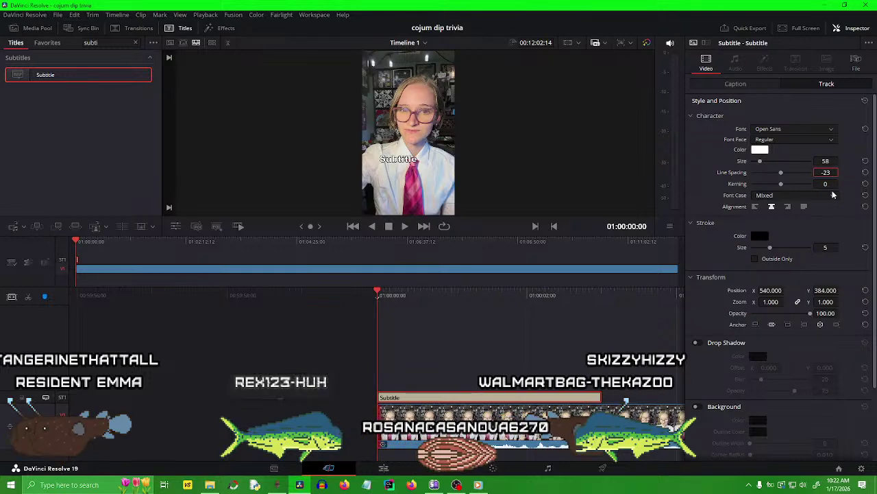
click(833, 193)
click(828, 184)
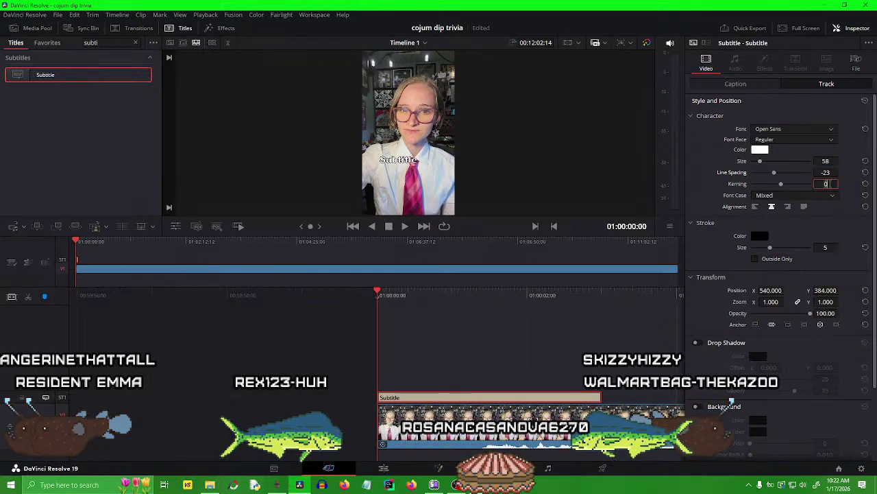
text(-17)
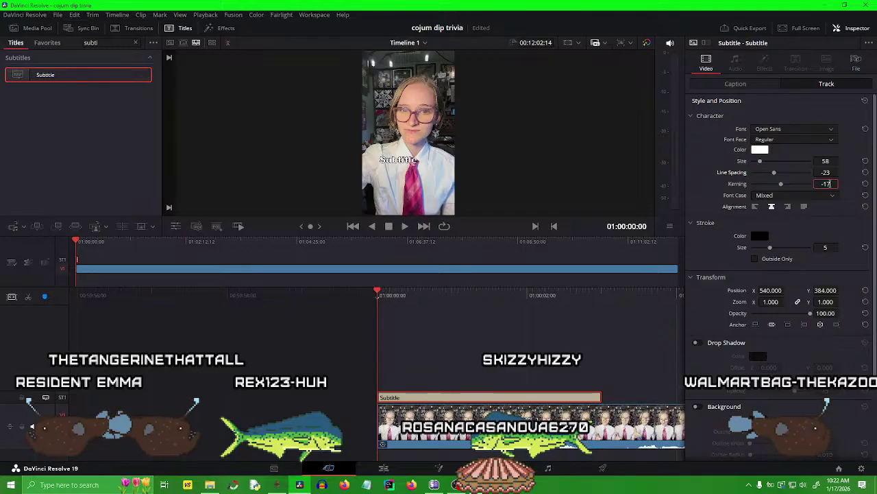
key(Return)
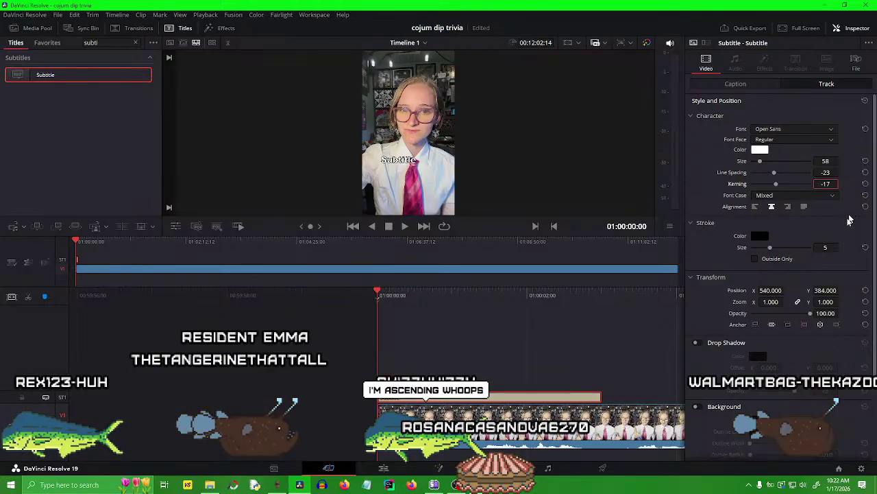
Set the subtitle track's position to X 422 and Y 812.
click(772, 290)
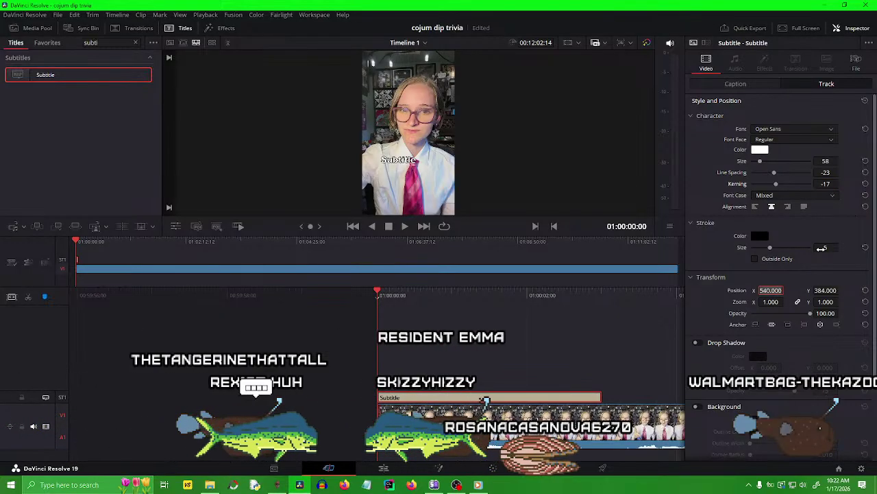
text(422)
key(Return)
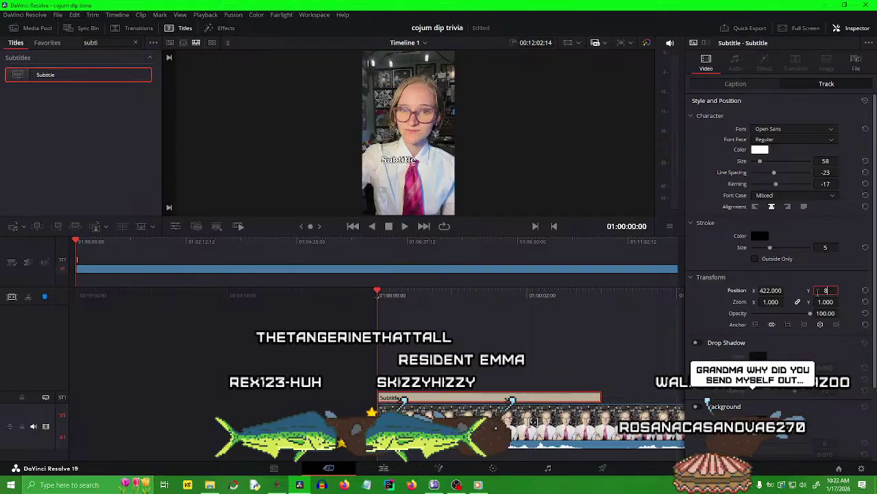
text(812)
key(Return)
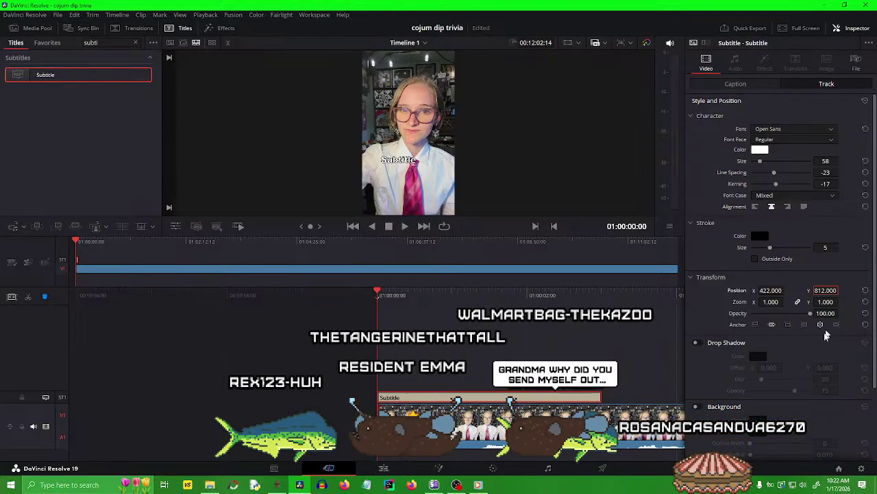
Enable a black drop shadow on the subtitle track with offset X 1, Y -10, blur 6 and opacity 7.
click(696, 342)
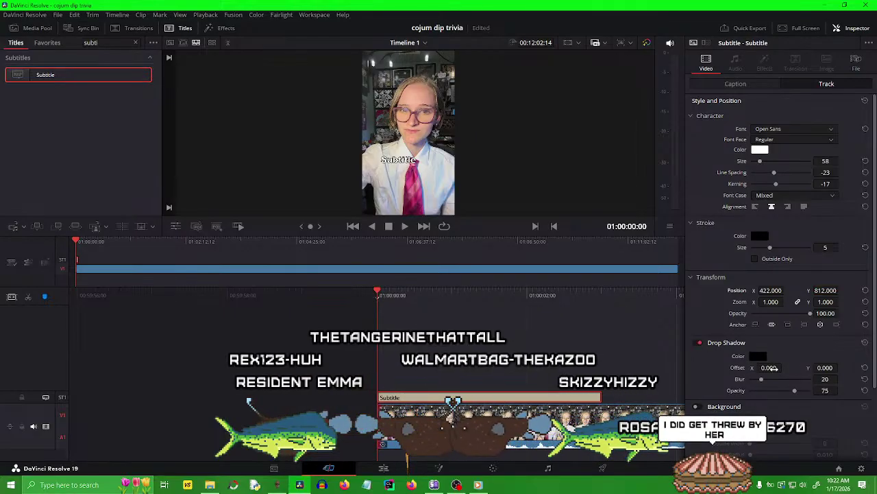
click(761, 357)
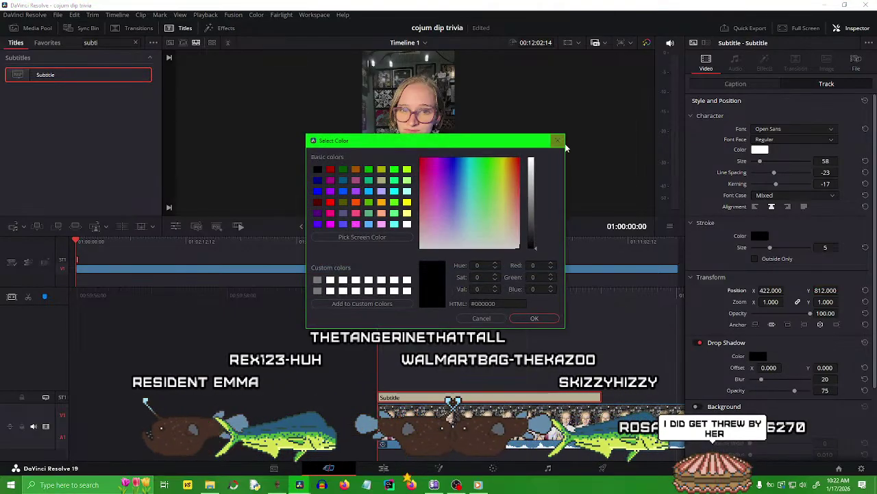
click(558, 141)
click(762, 366)
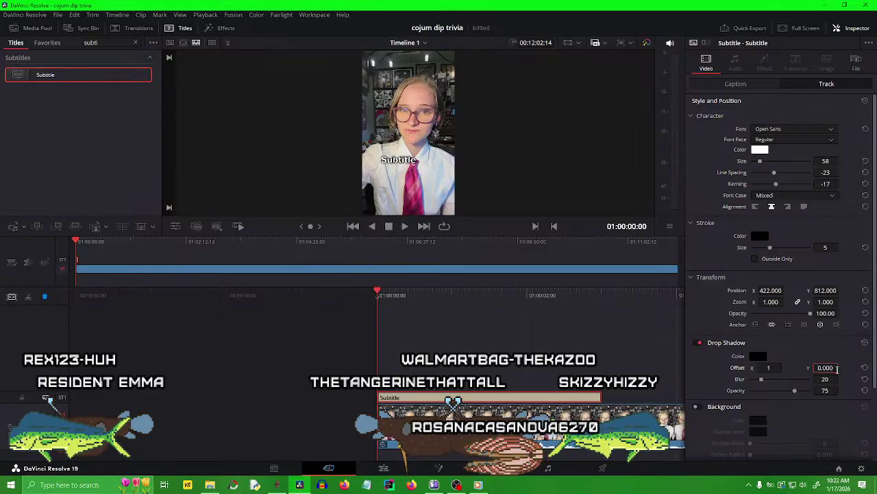
drag(837, 370, 798, 367)
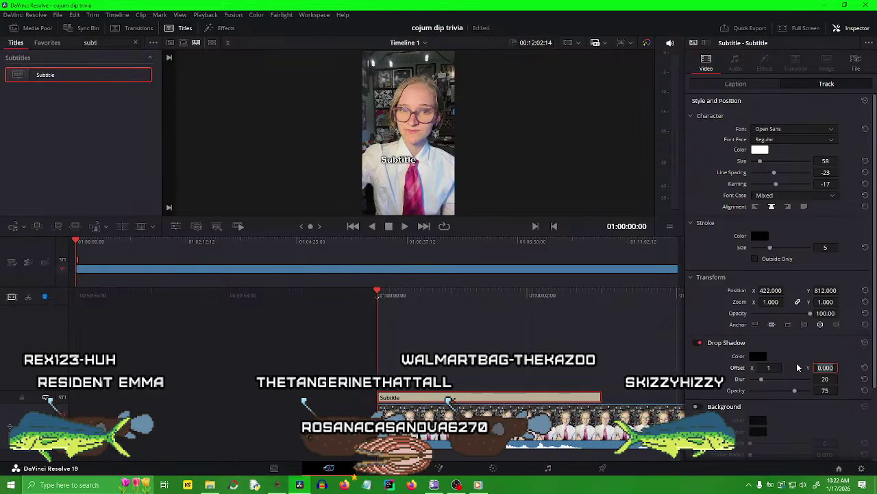
text(-1)
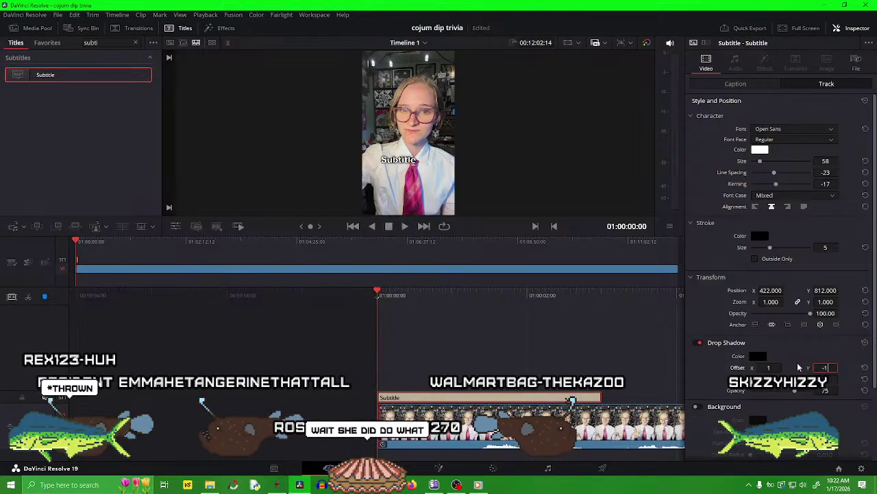
text(0)
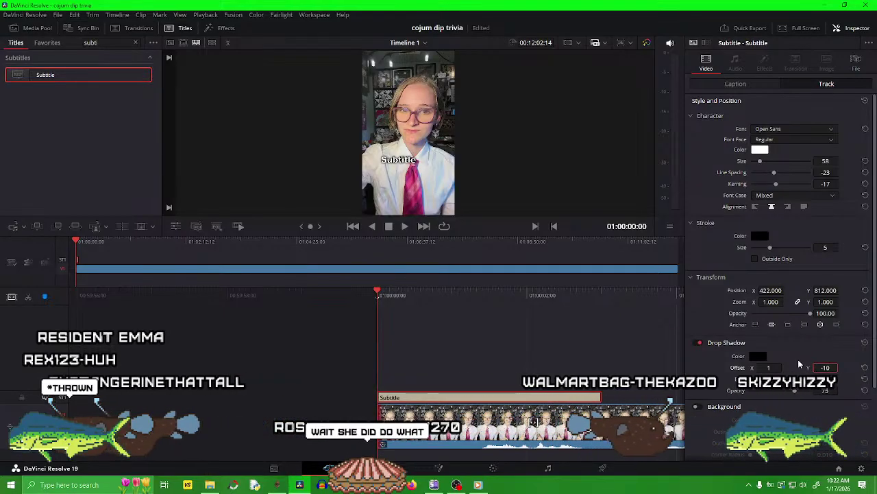
key(Return)
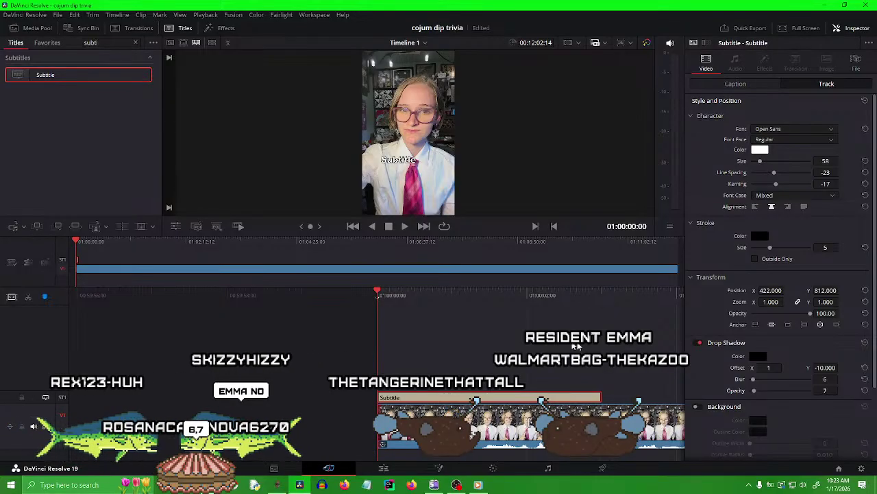
mouse_move(455, 303)
mouse_down()
mouse_move(431, 303)
mouse_move(461, 300)
mouse_up()
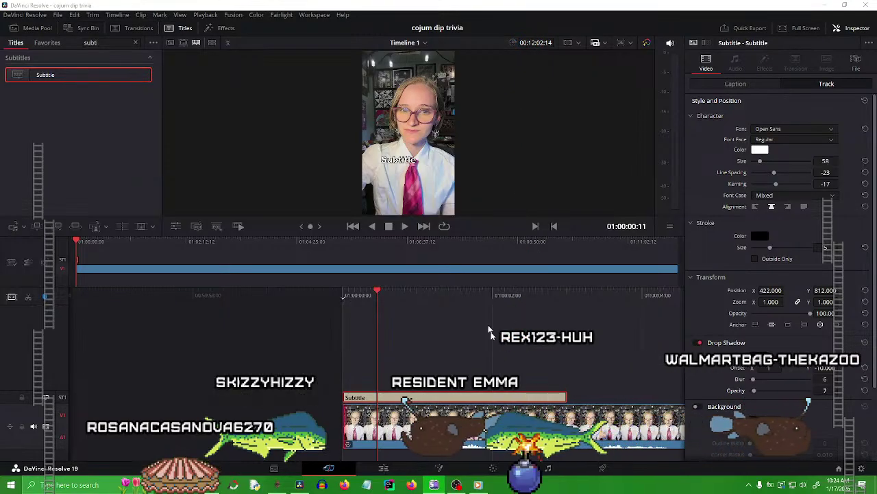
click(482, 309)
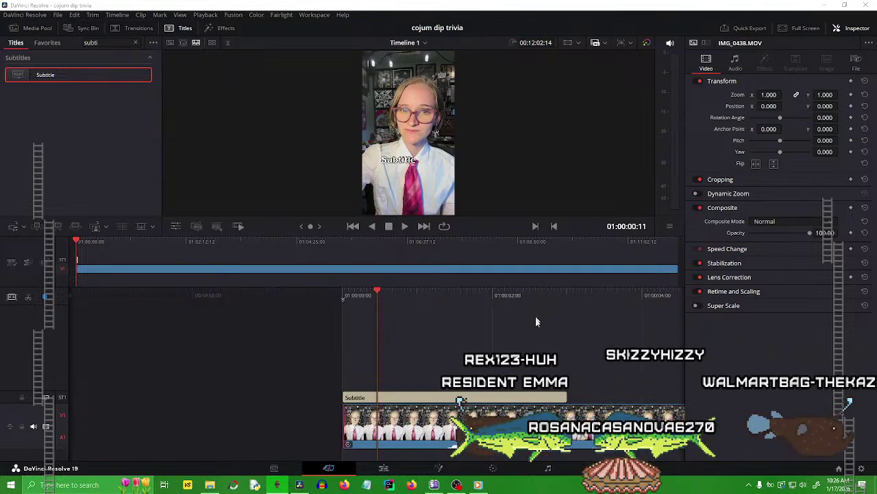
click(463, 400)
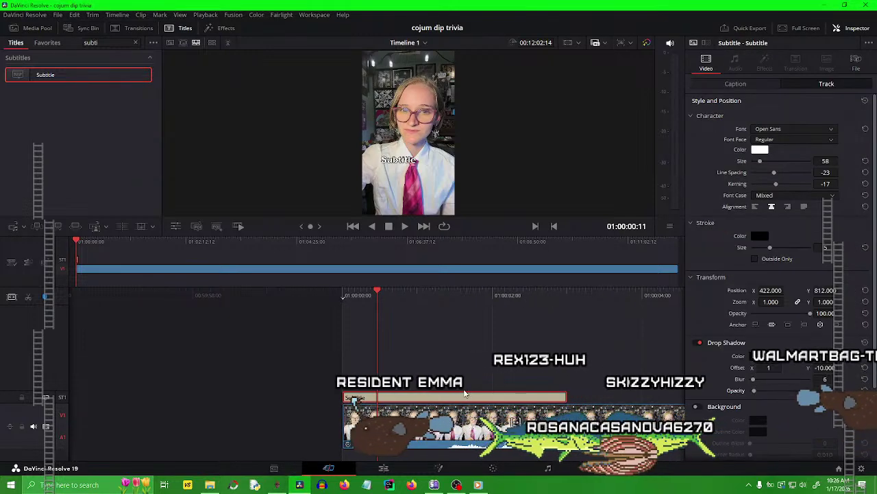
click(516, 356)
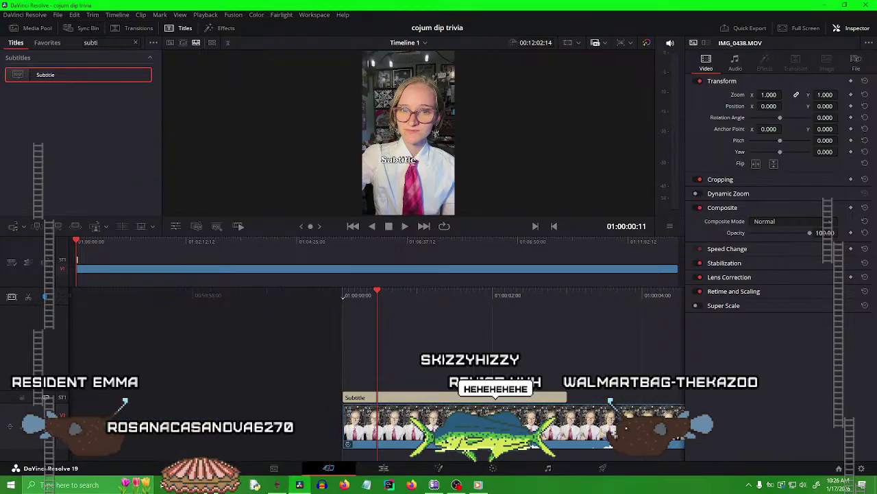
Replace the first subtitle's caption text with "Did you know Cojum Dip is connected to Tally Hall?".
click(478, 398)
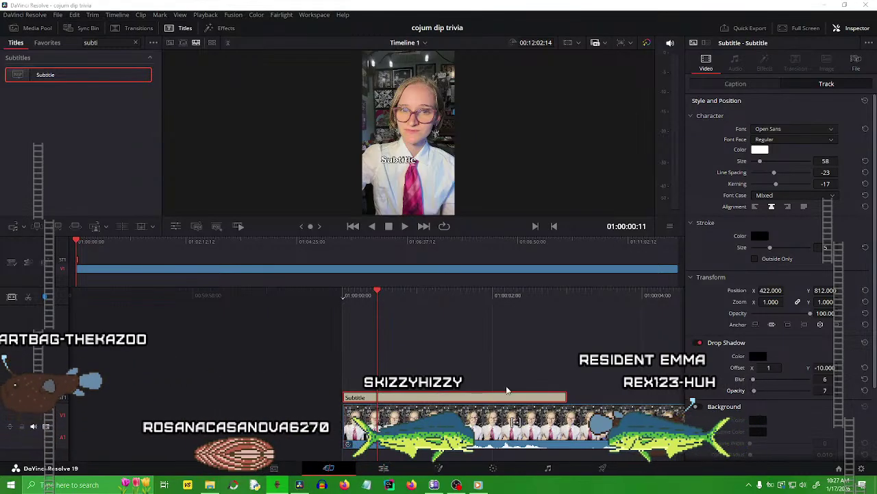
click(737, 85)
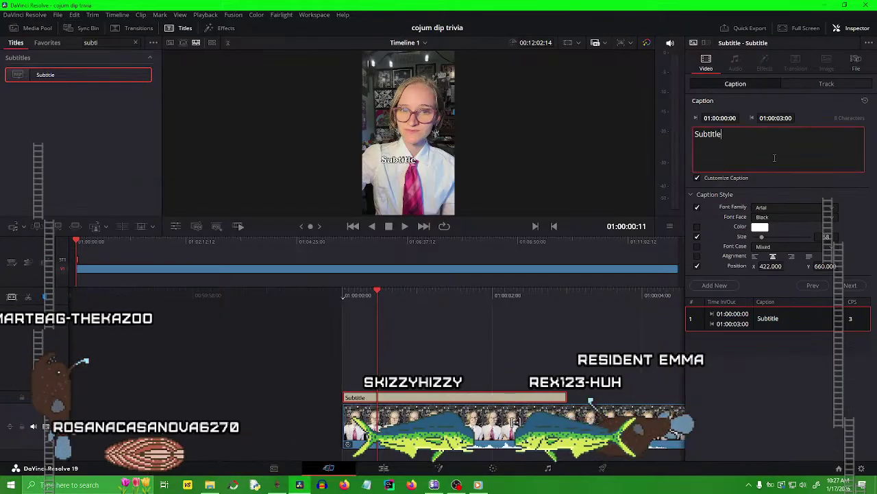
text(Did you know Cojum Dip is connected to Tally Hall?)
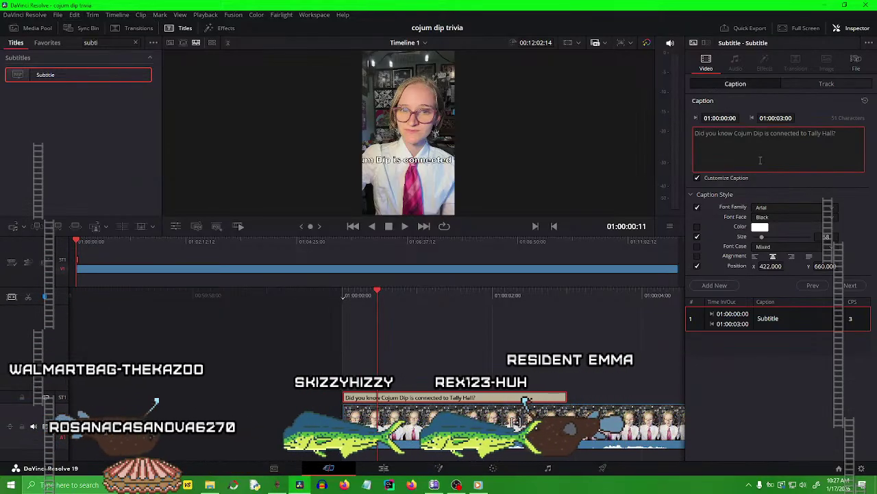
Break the caption into four lines: "Did you know", "Cojum Dip is", "connected to" and "Tally Hall?".
click(734, 133)
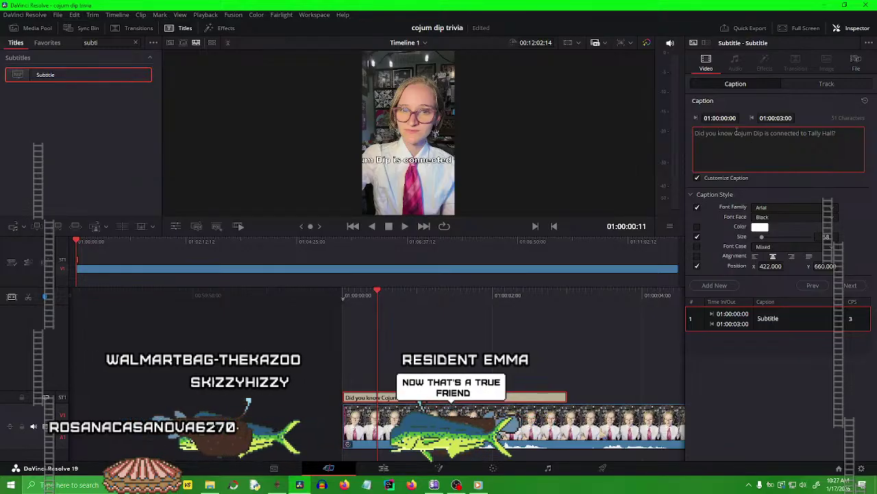
text(\)
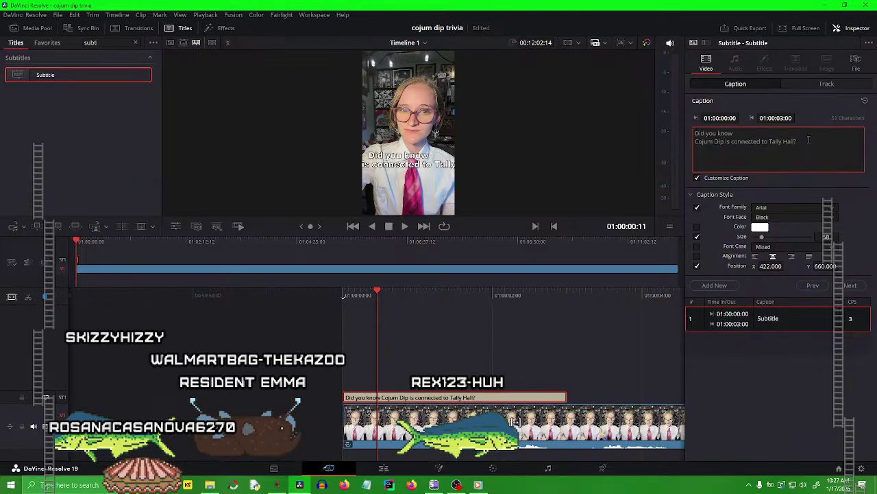
key(Right)
key(Right)
key(Right)
key(Right)
key(Right)
key(Right)
key(Right)
key(Right)
key(Right)
key(Right)
key(Right)
key(Right)
key(Right)
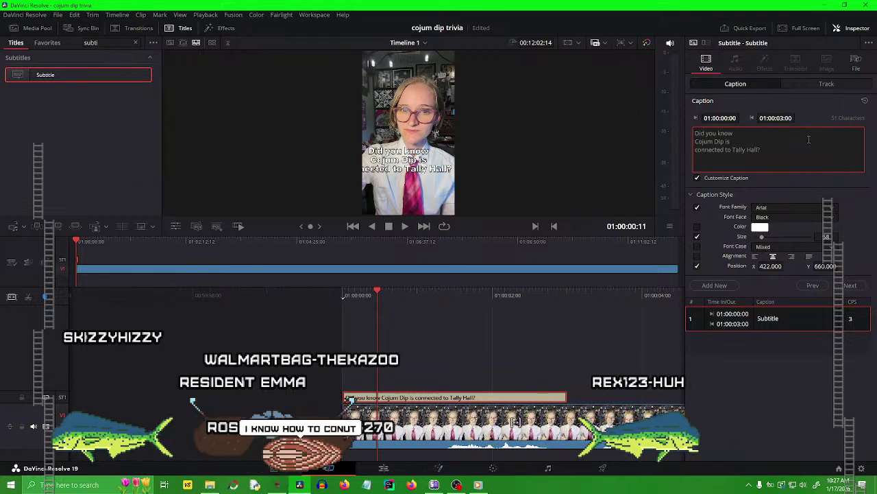
key(Return)
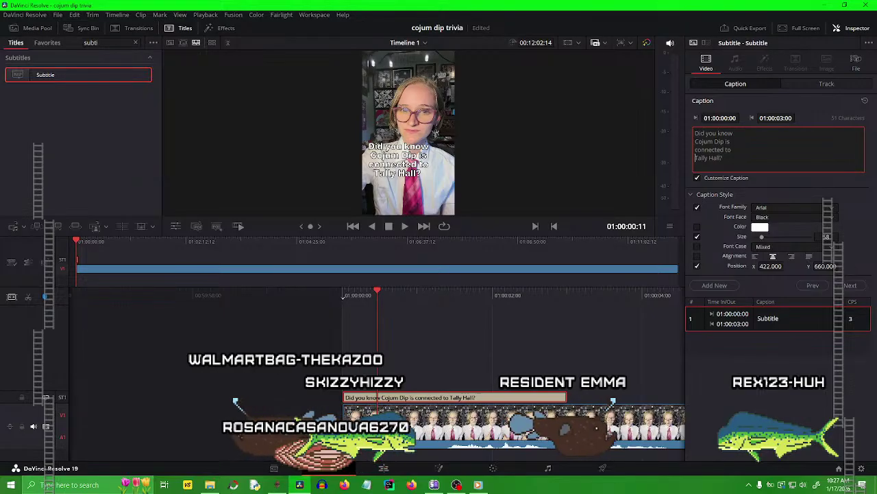
Play back and forth near the end of the footage, split the clip at 01:11:11:09 and select the part before the cut.
drag(507, 294, 283, 339)
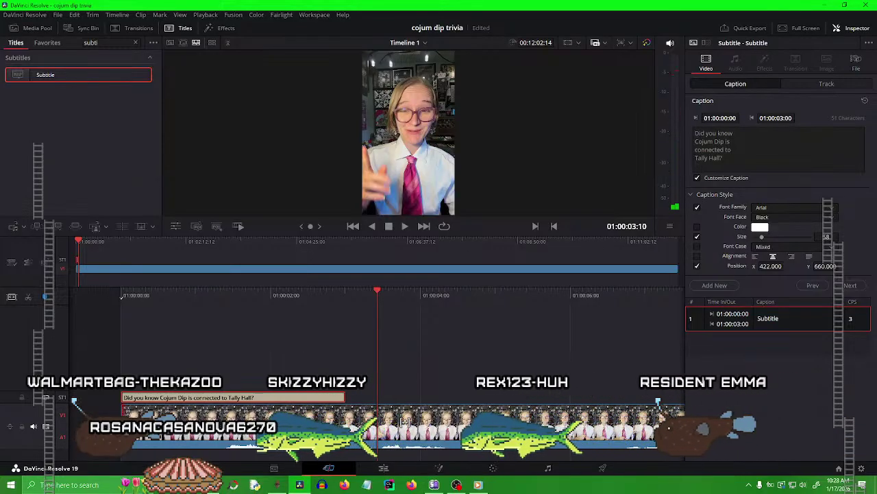
click(634, 242)
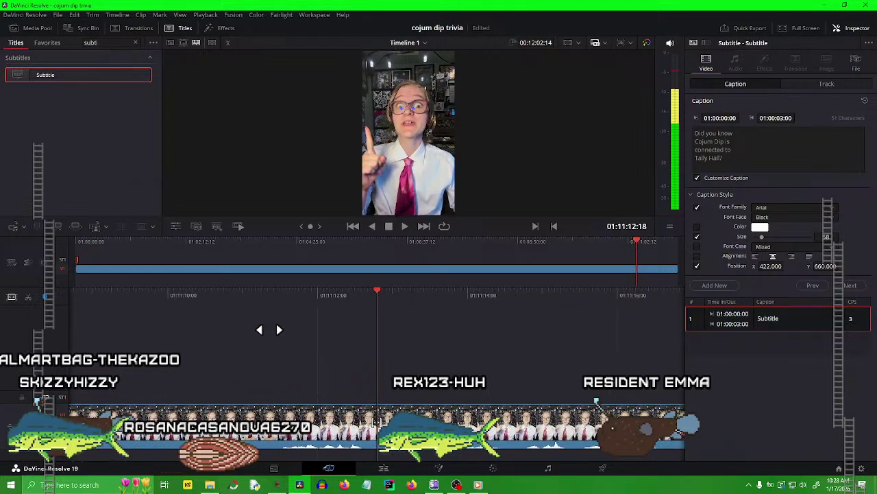
key(j)
key(j)
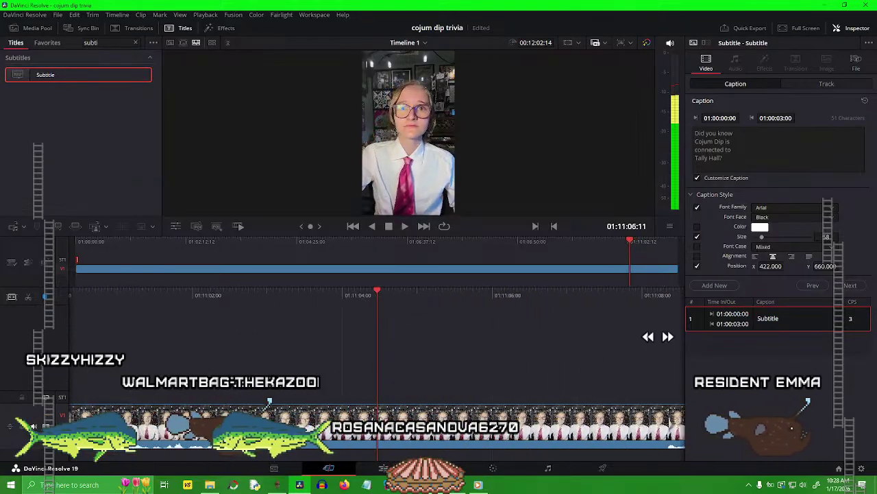
key(l)
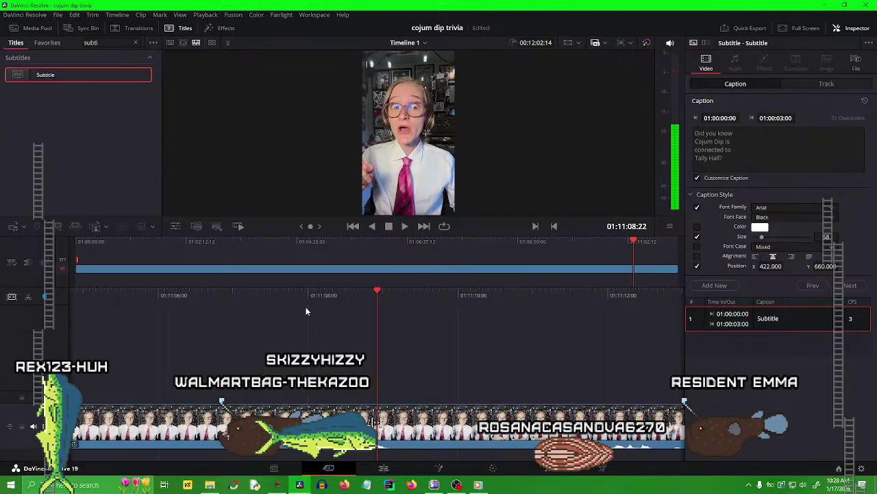
key(j)
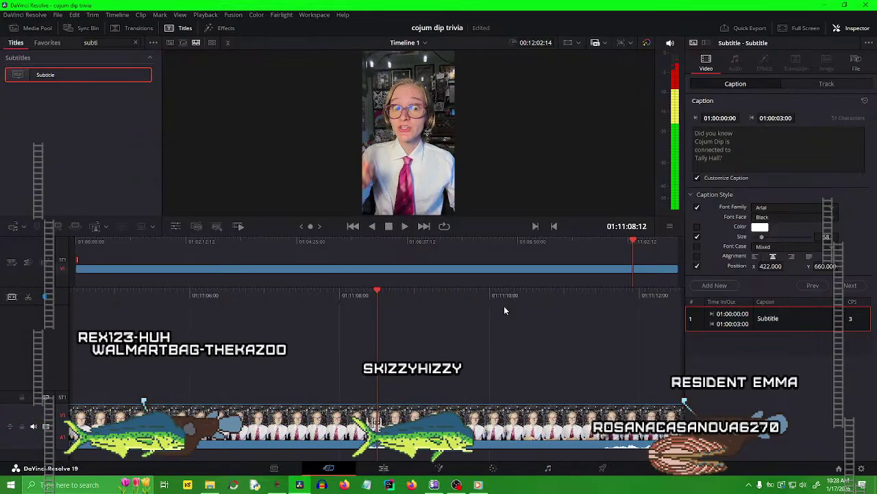
key(l)
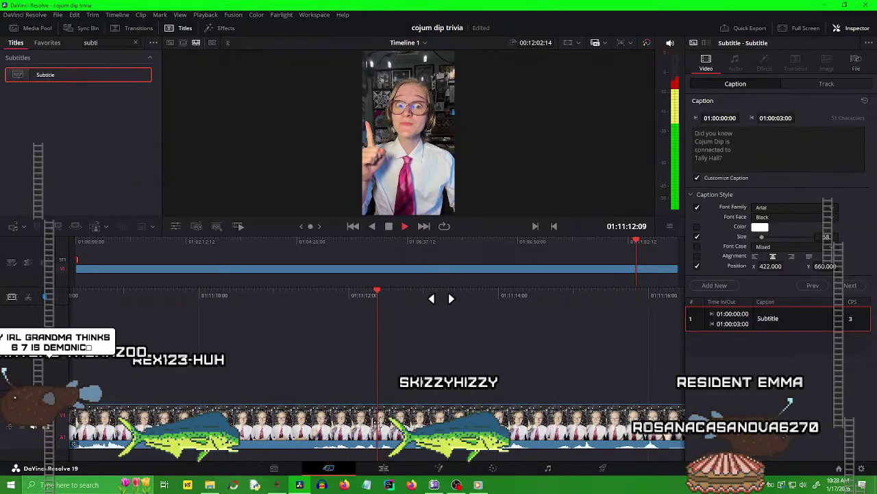
key(j)
key(k)
click(98, 342)
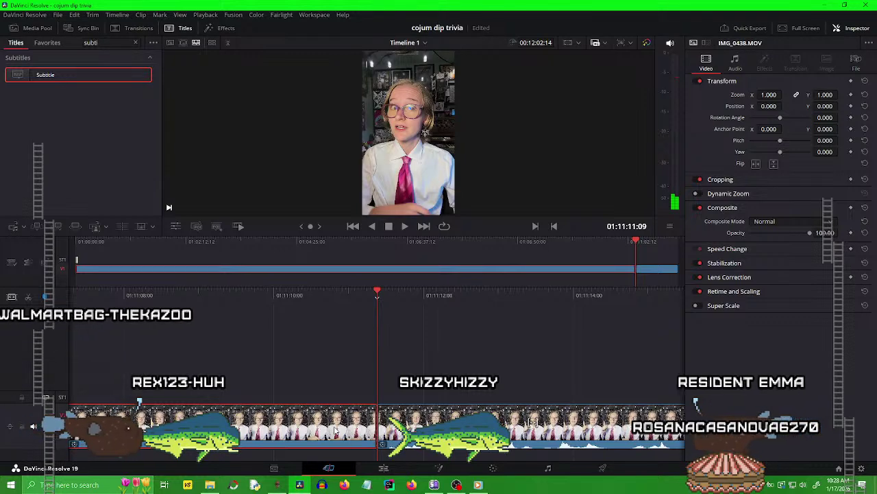
Delete the selected footage before the cut, then trim the first subtitle to about three seconds and replay the opening.
key(Home)
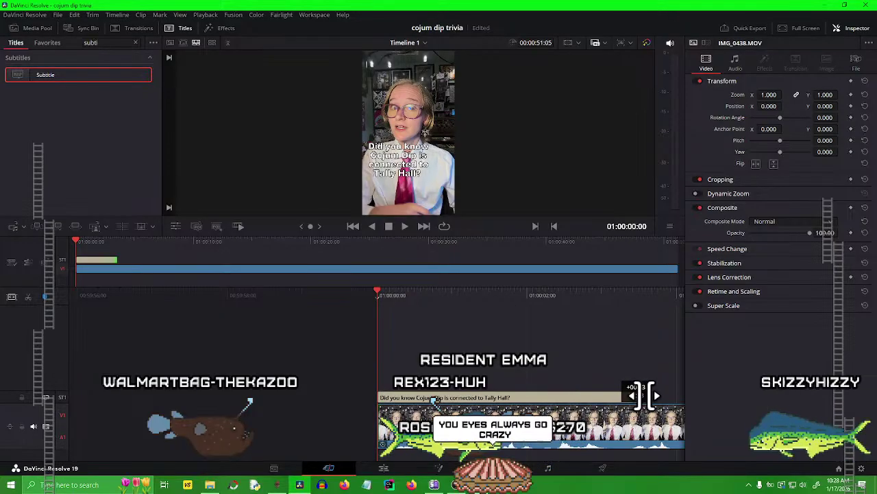
drag(644, 395, 562, 388)
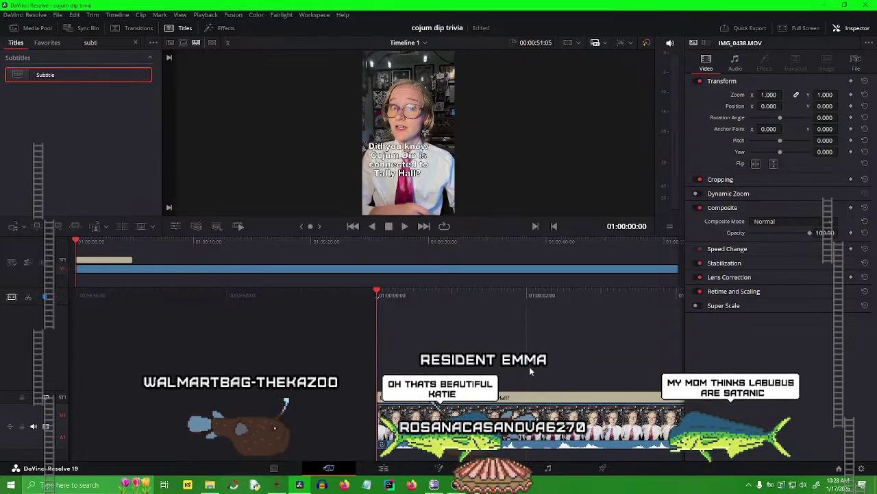
key(space)
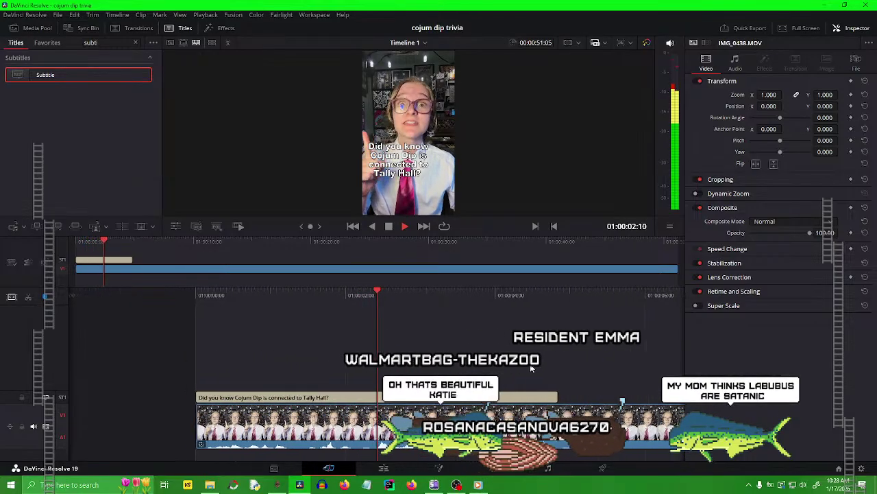
key(space)
drag(492, 397, 357, 414)
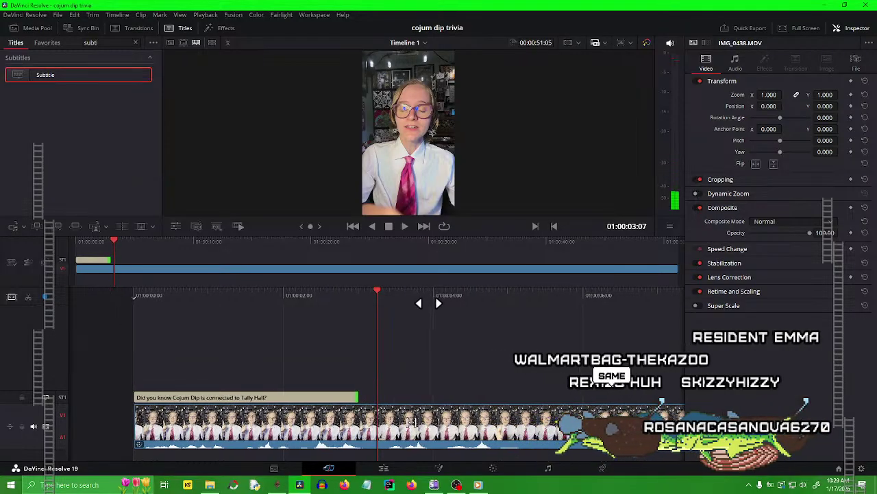
key(Home)
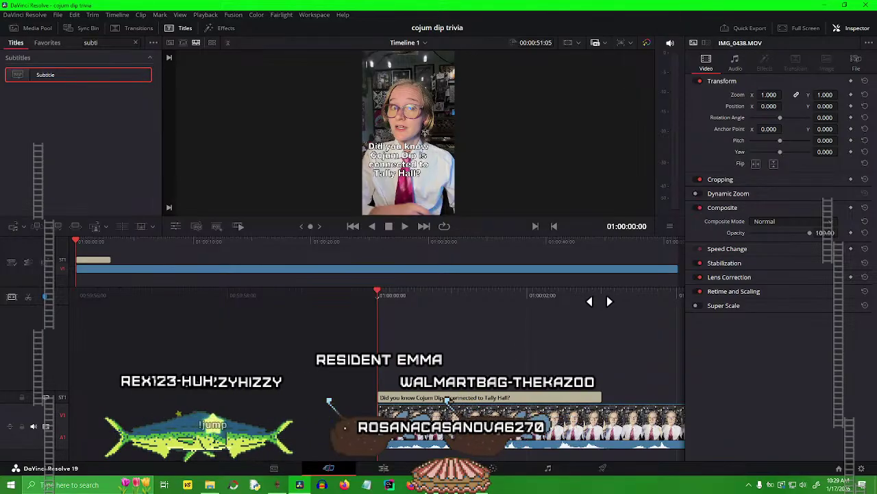
key(space)
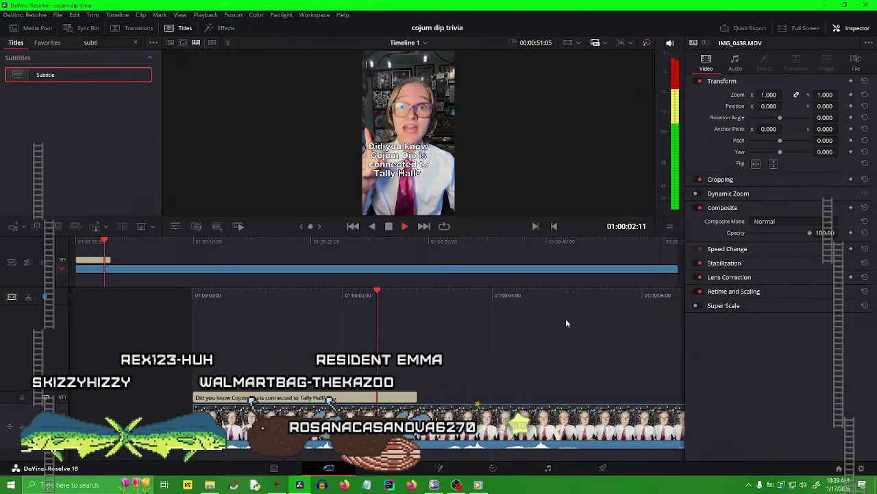
key(space)
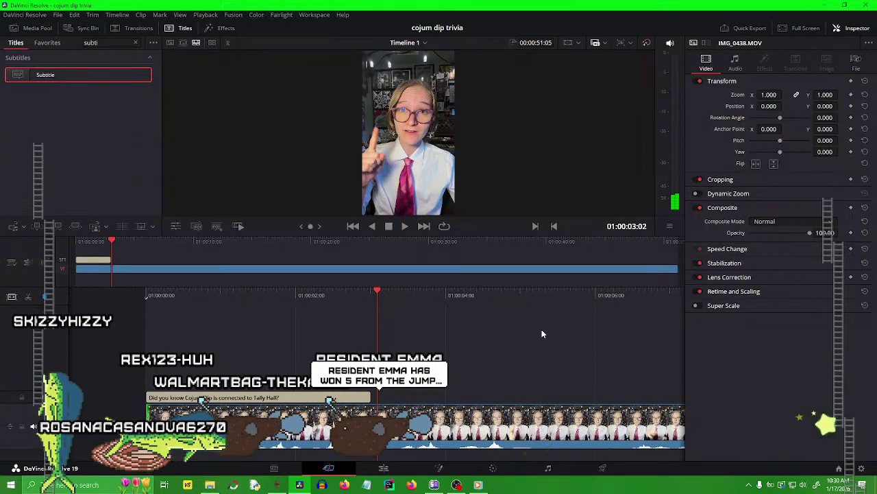
Play back and forth just past the first subtitle and split the clip at 01:00:05:06.
key(space)
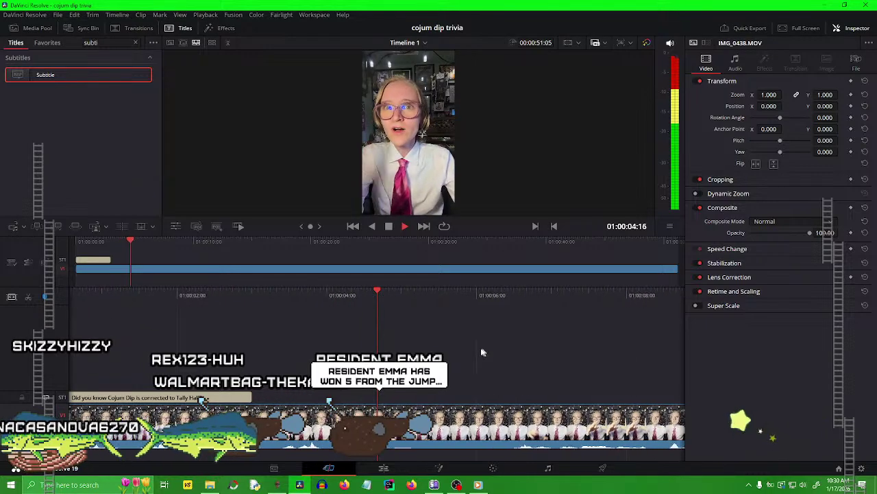
key(space)
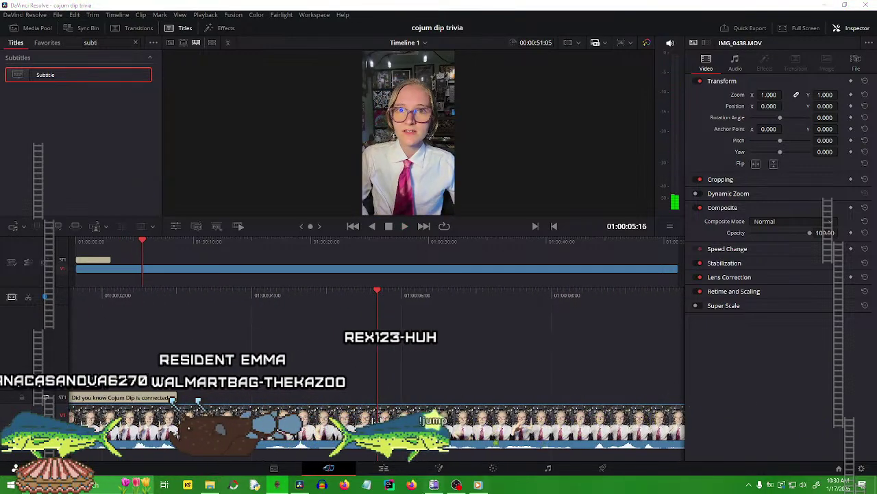
key(space)
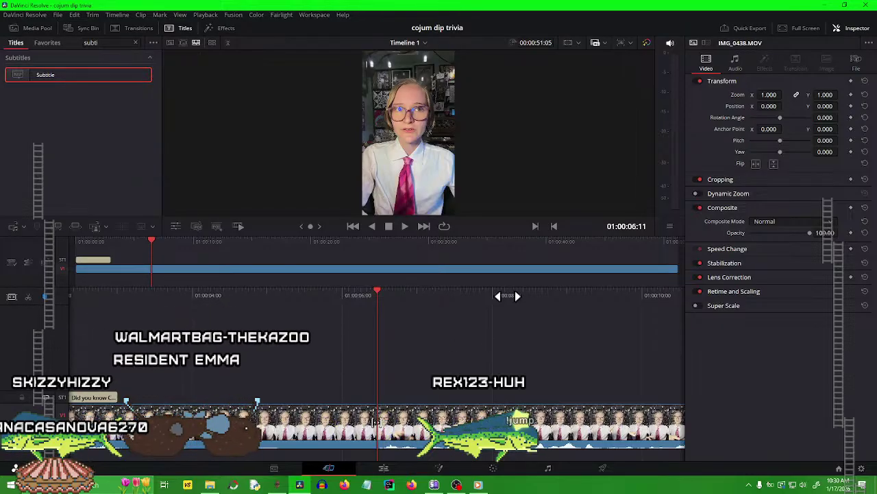
drag(505, 295, 502, 295)
key(space)
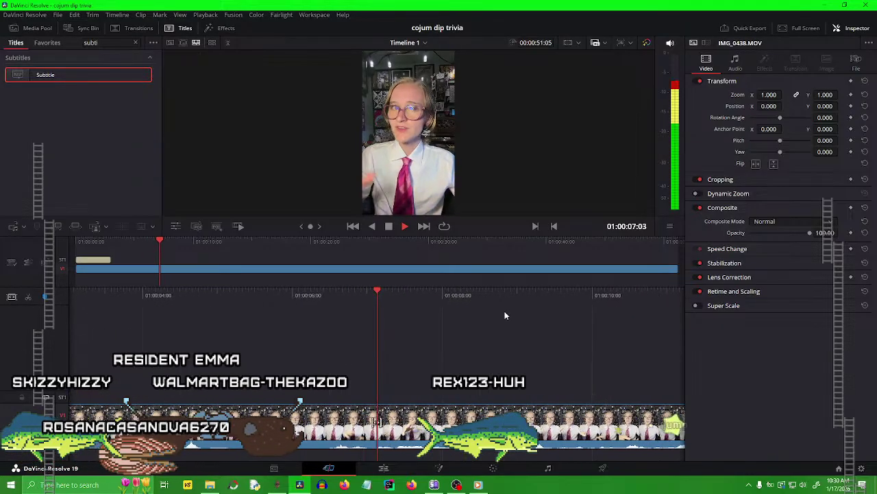
drag(304, 295, 716, 329)
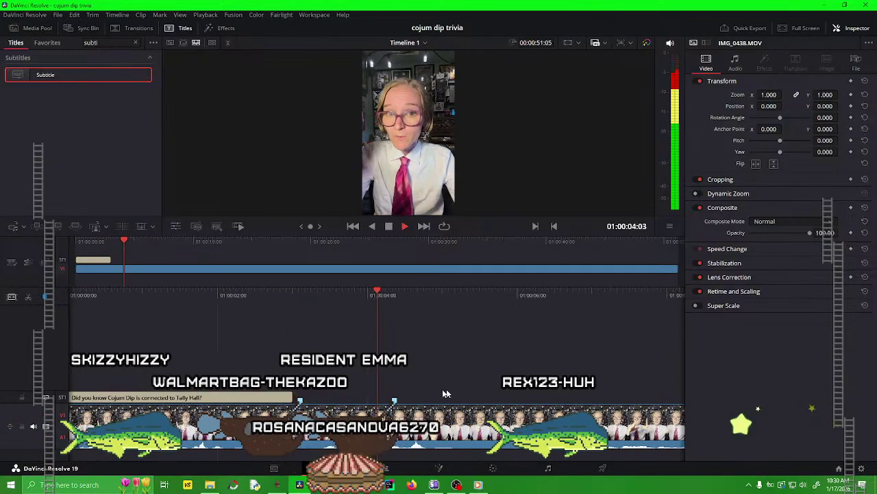
key(space)
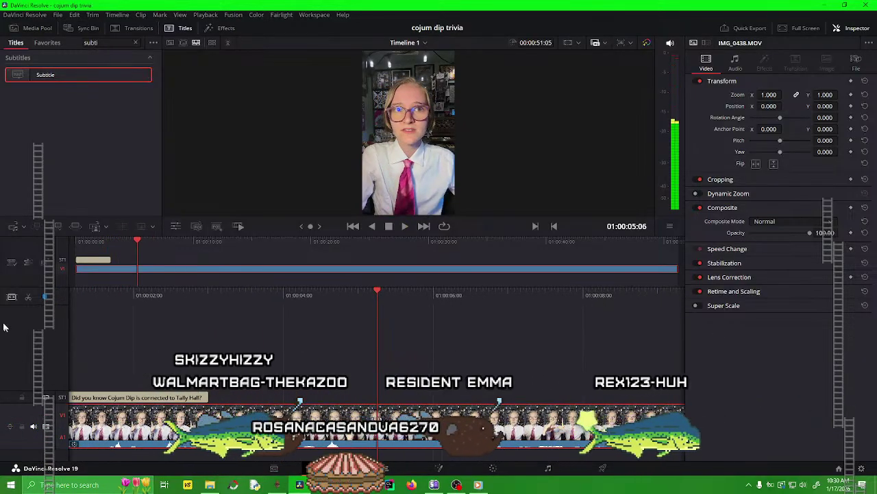
drag(569, 294, 510, 306)
Split the clip at 01:00:06:10, delete the piece between 01:00:05:06 and that point, and replay across the join.
key(space)
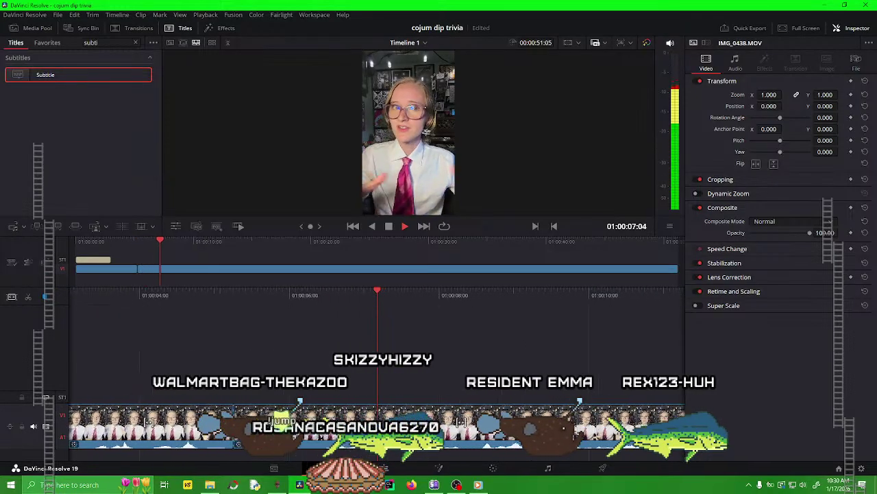
click(480, 484)
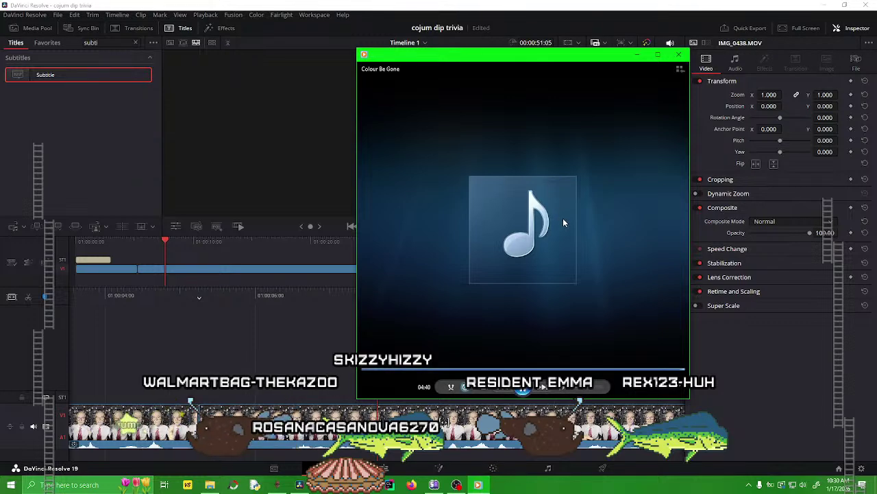
click(636, 57)
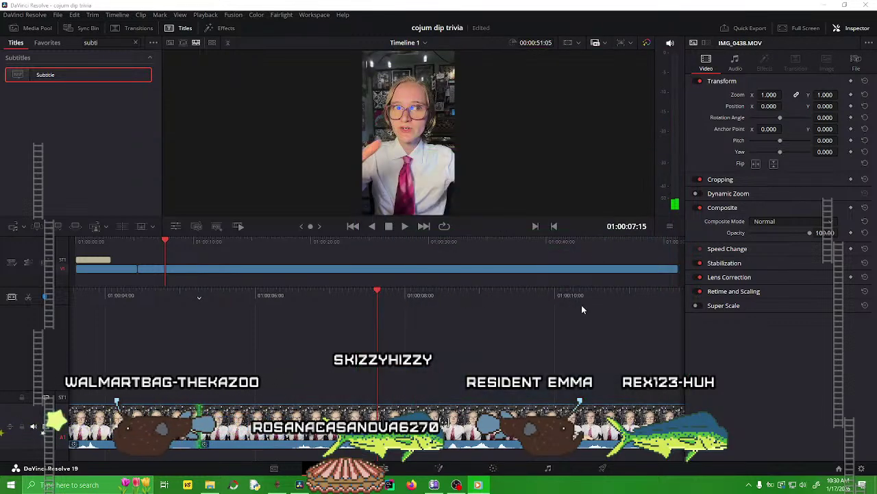
drag(443, 297, 542, 303)
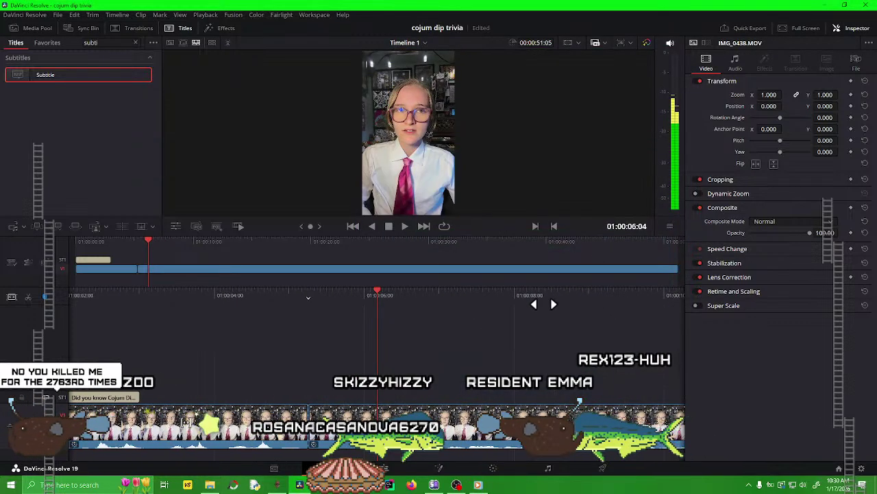
key(space)
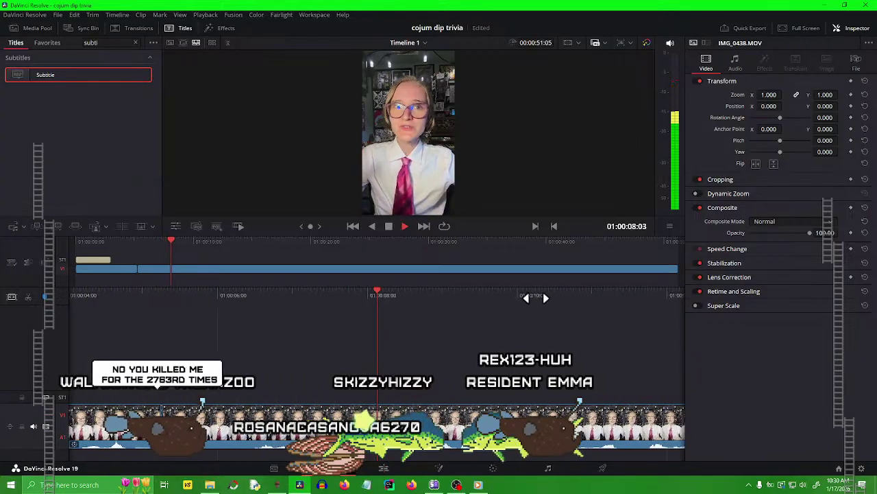
drag(308, 296, 561, 337)
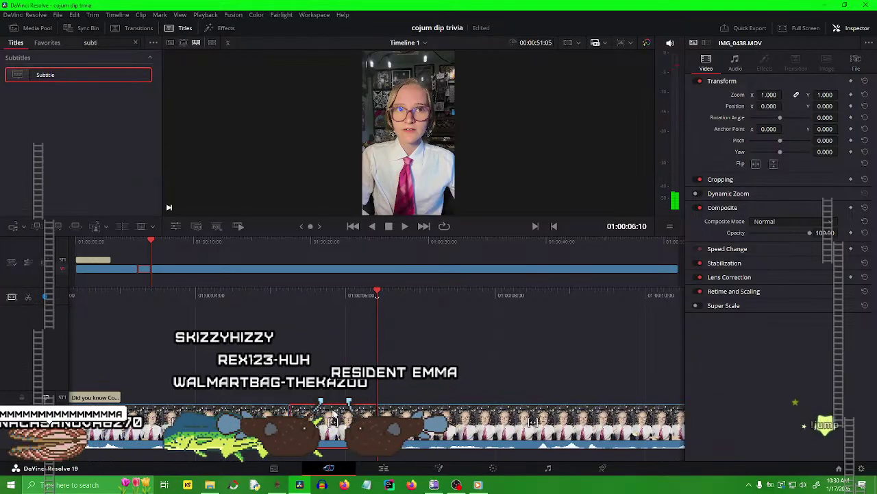
drag(382, 300, 518, 304)
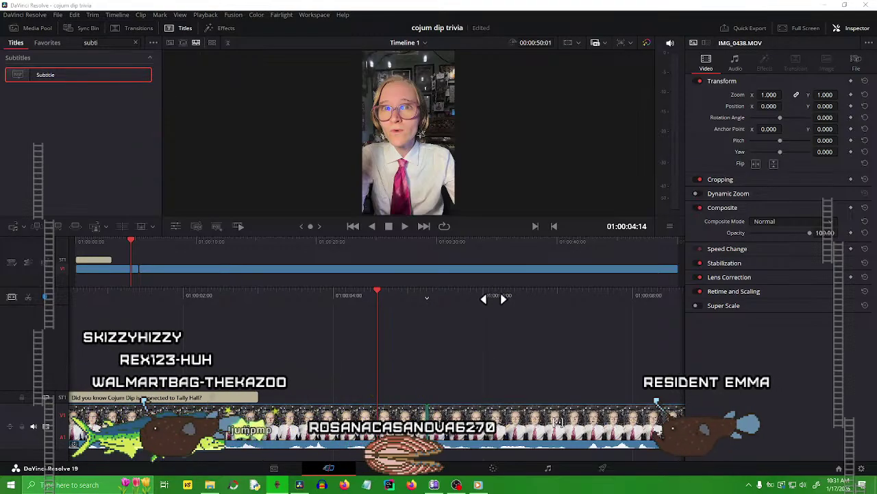
key(space)
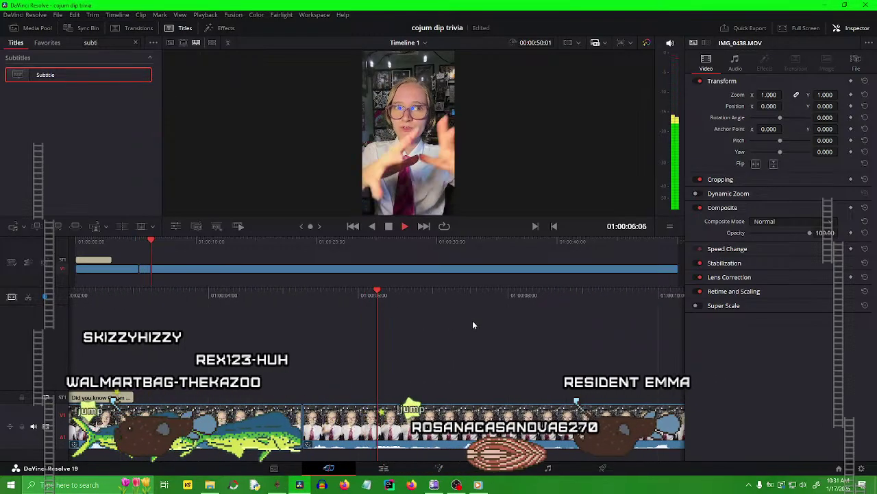
key(space)
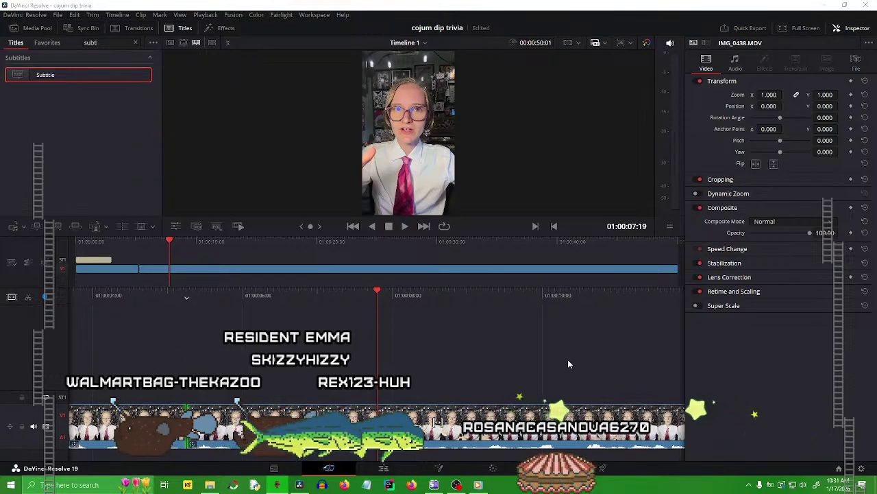
drag(546, 299, 619, 302)
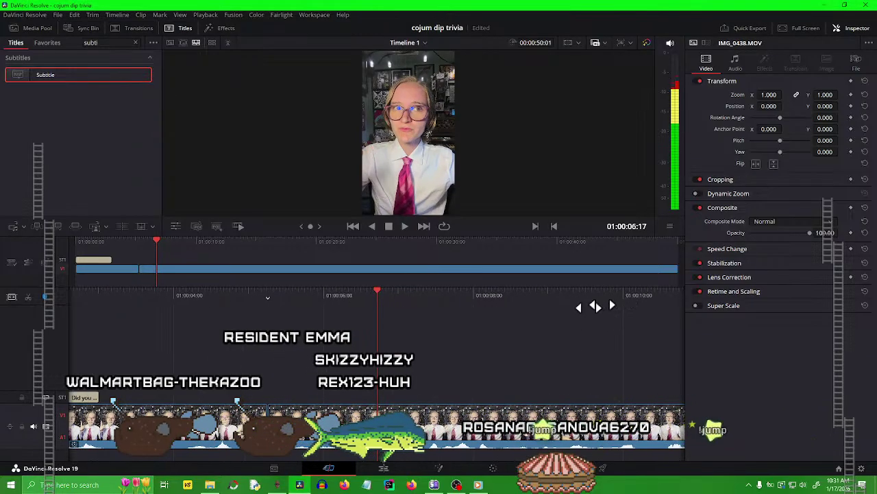
Play on, split the clip at 01:00:19:01 and 01:00:19:18, and delete the short piece between the cuts.
key(space)
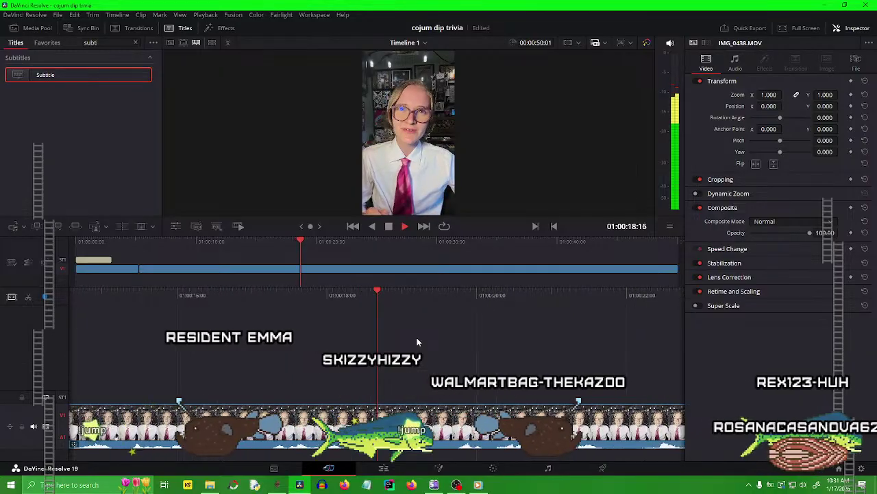
key(space)
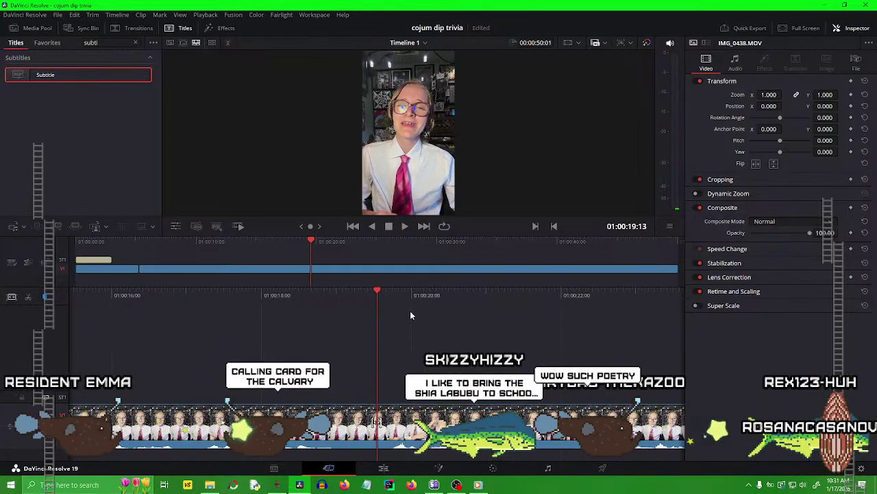
key(Left)
key(Left)
key(Left)
key(Left)
key(Left)
key(Left)
key(Left)
key(Left)
key(Left)
key(Left)
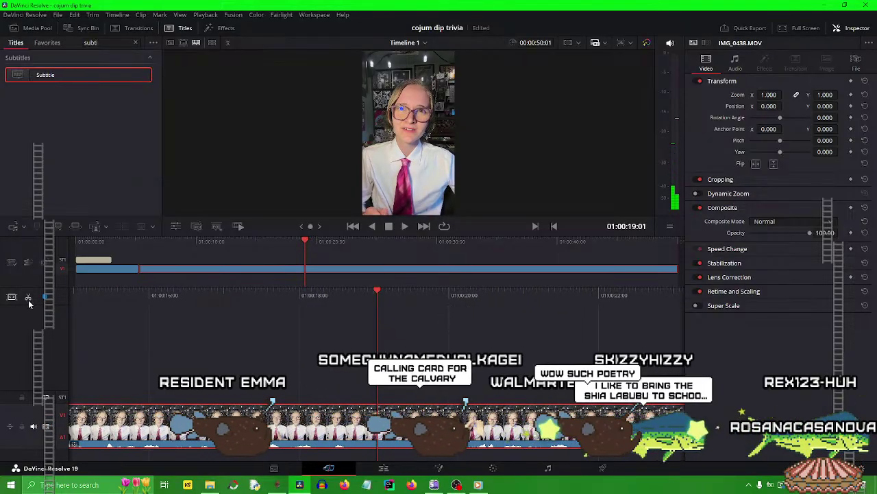
key(ctrl+b)
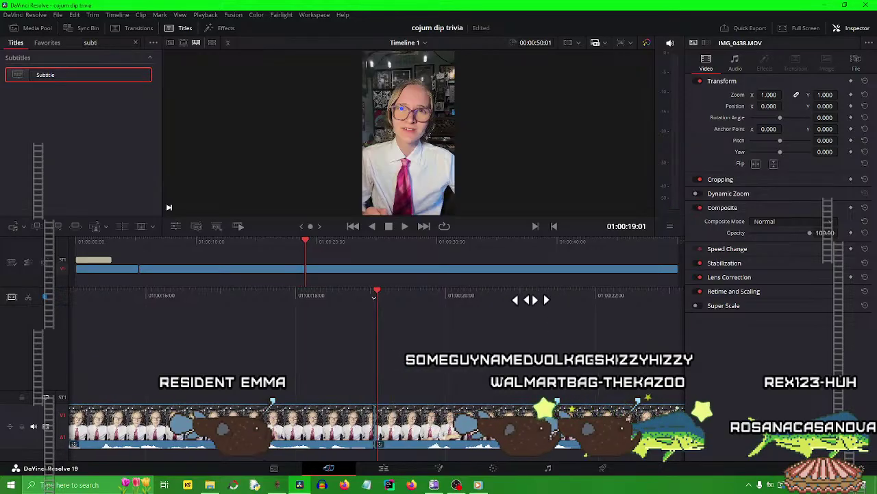
drag(529, 300, 502, 300)
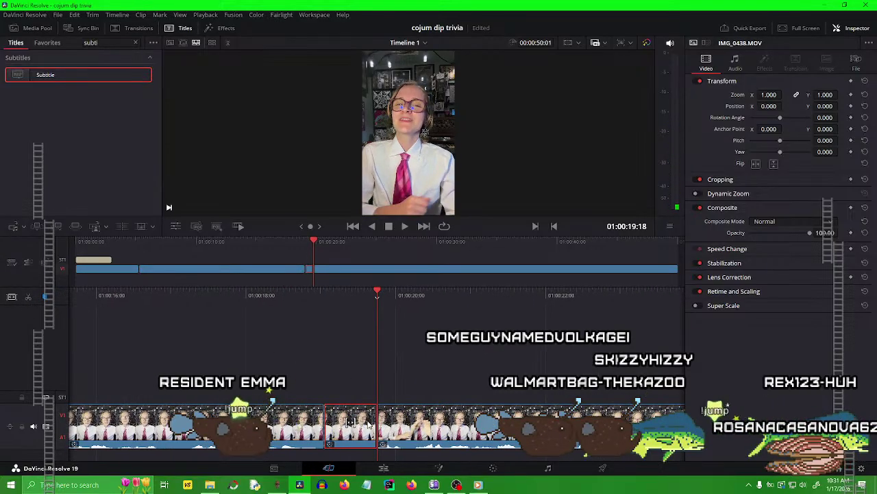
drag(439, 297, 522, 314)
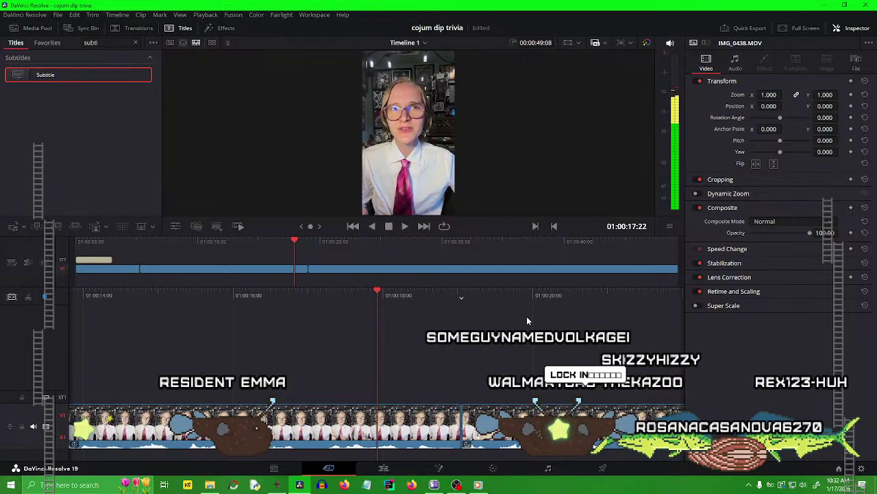
Replay the footage around the newest cut, from about 01:00:18 to 01:00:23, to check its pacing.
key(space)
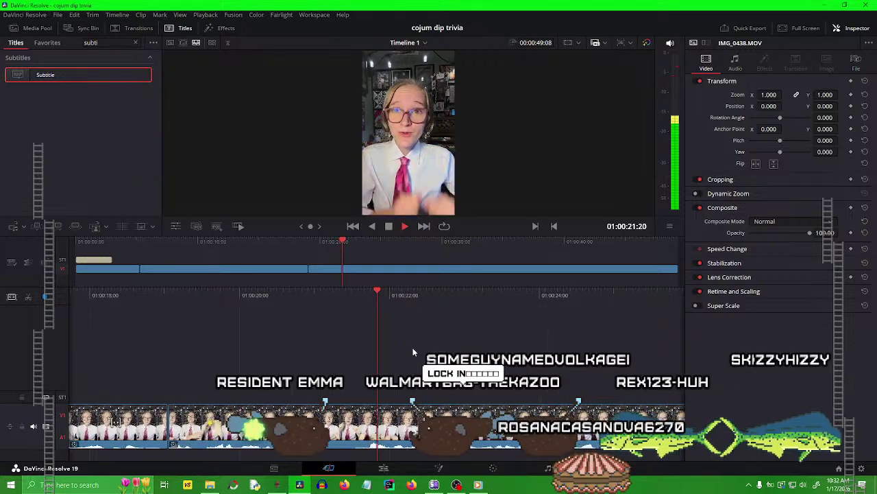
key(space)
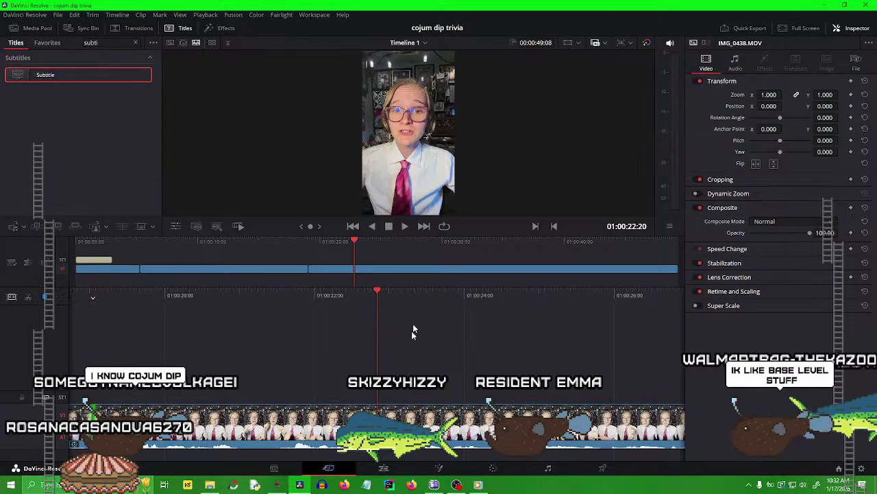
drag(403, 298, 565, 340)
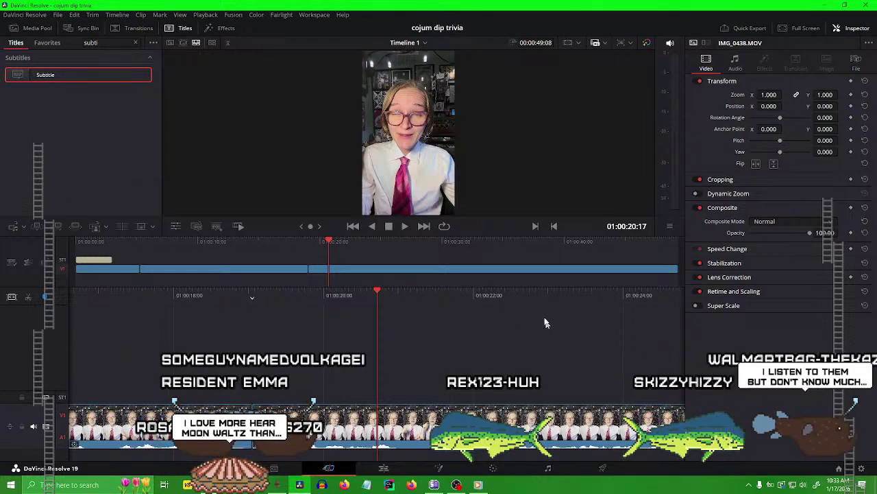
key(space)
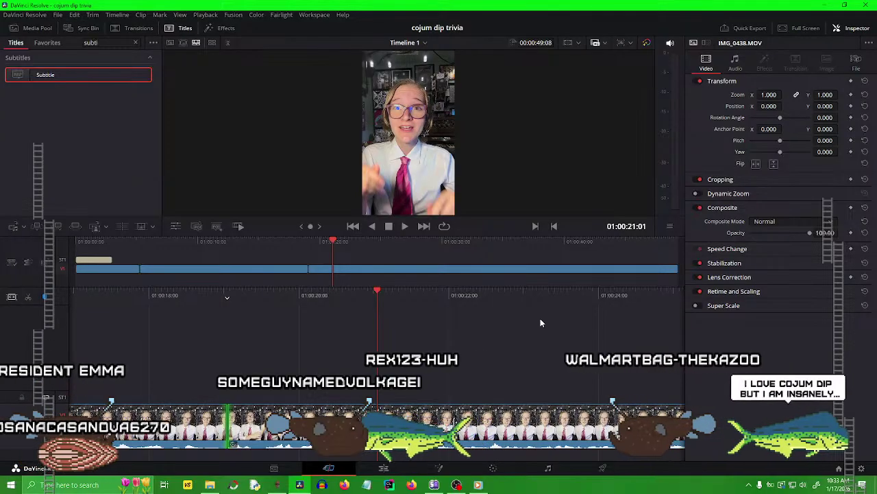
click(405, 227)
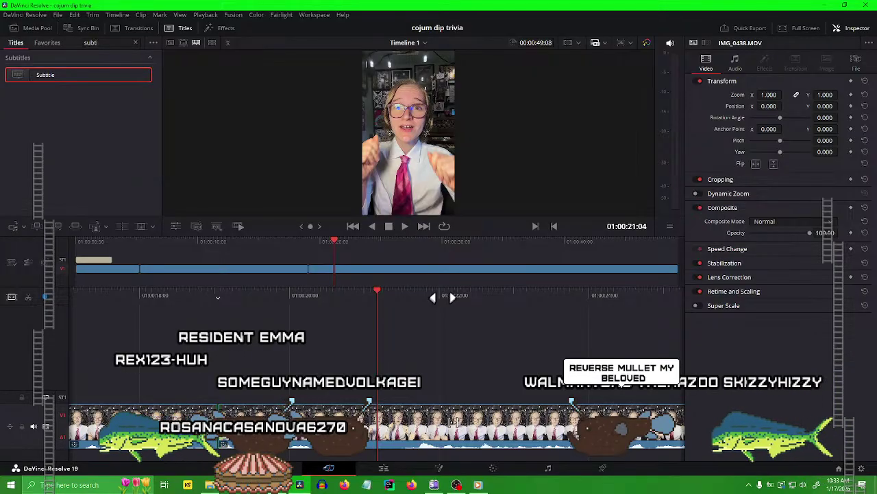
key(j)
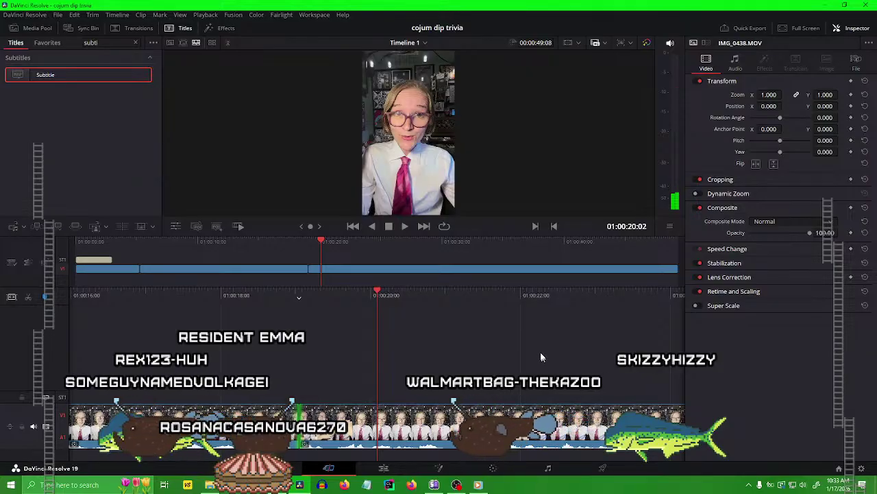
Play on, split the clip at 01:00:28:05 and 01:00:29:11, and delete the piece between the cuts.
key(l)
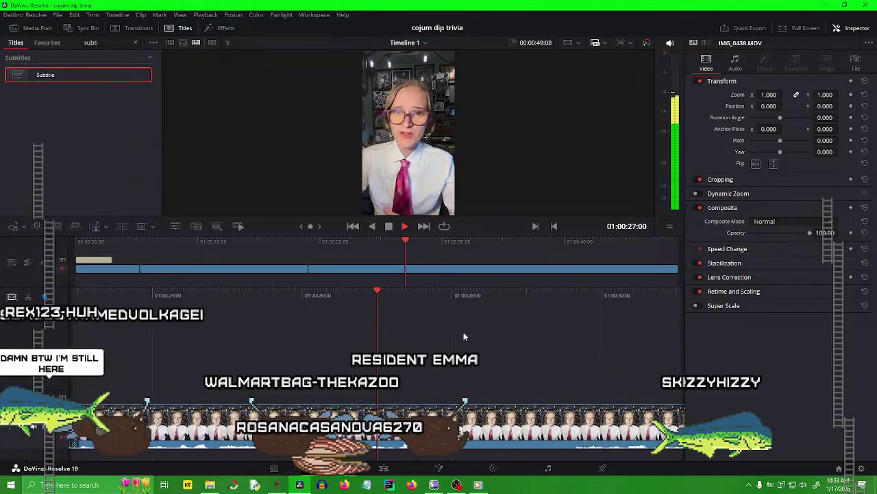
key(space)
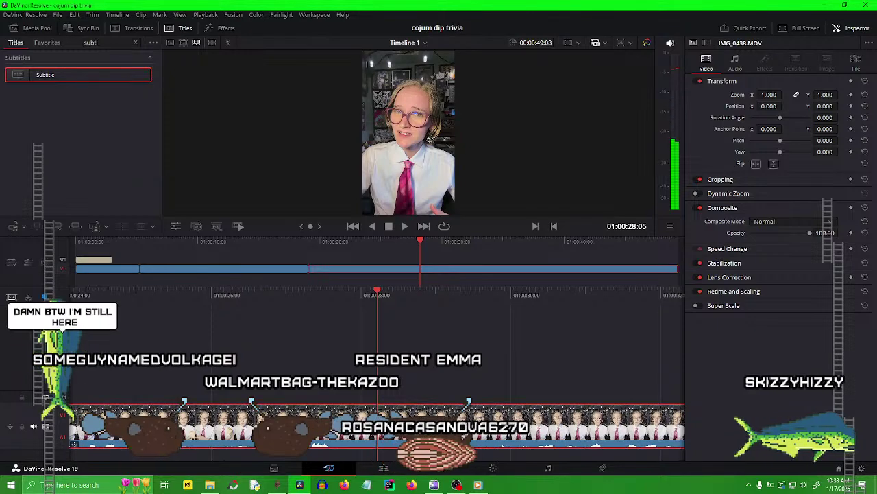
key(ctrl+backslash)
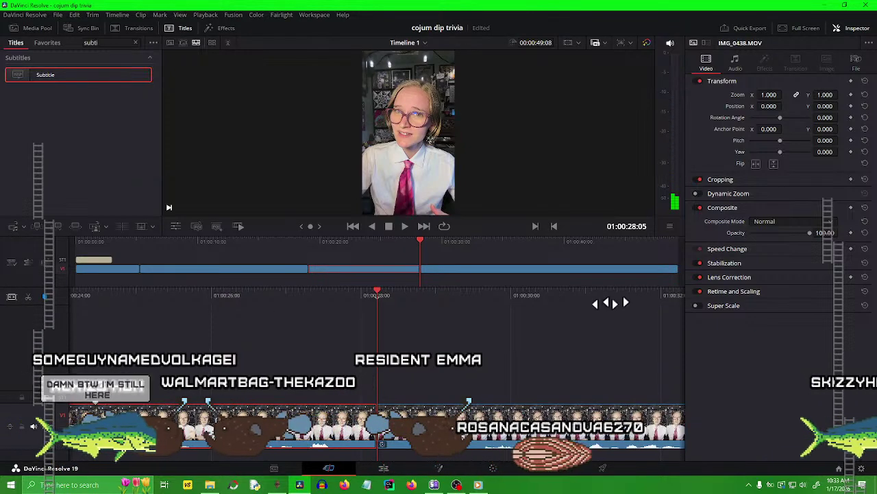
drag(568, 293, 476, 294)
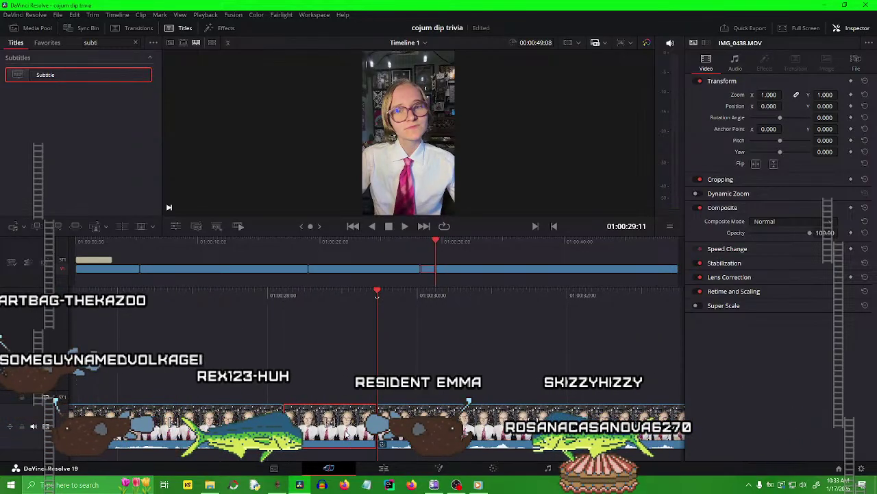
drag(259, 416, 353, 416)
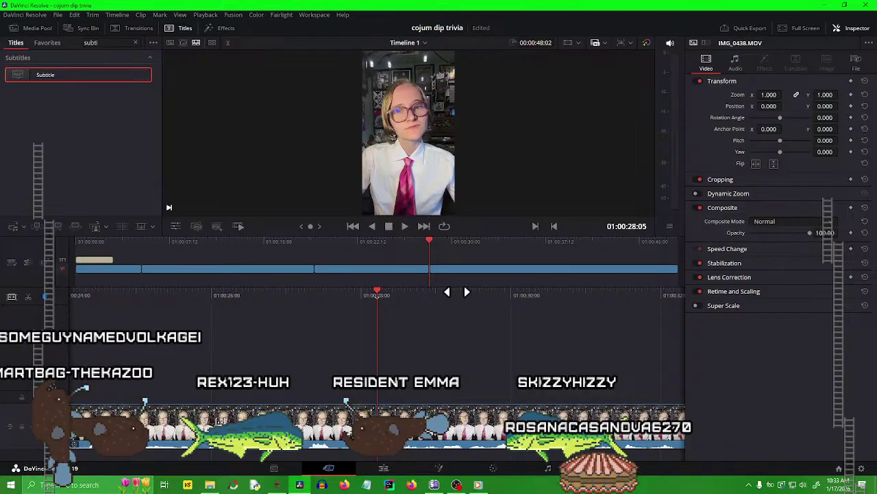
Replay across the join at 01:00:28:05 and trim two more frames from the footage there.
drag(456, 291, 513, 305)
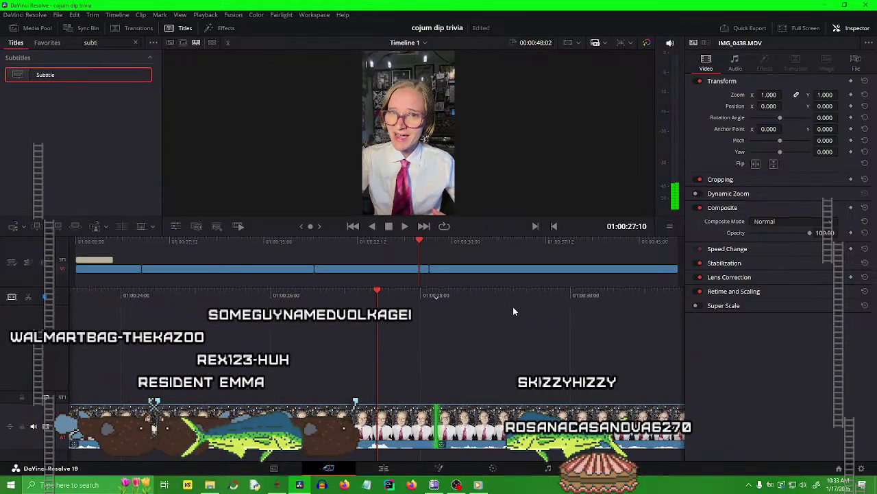
key(space)
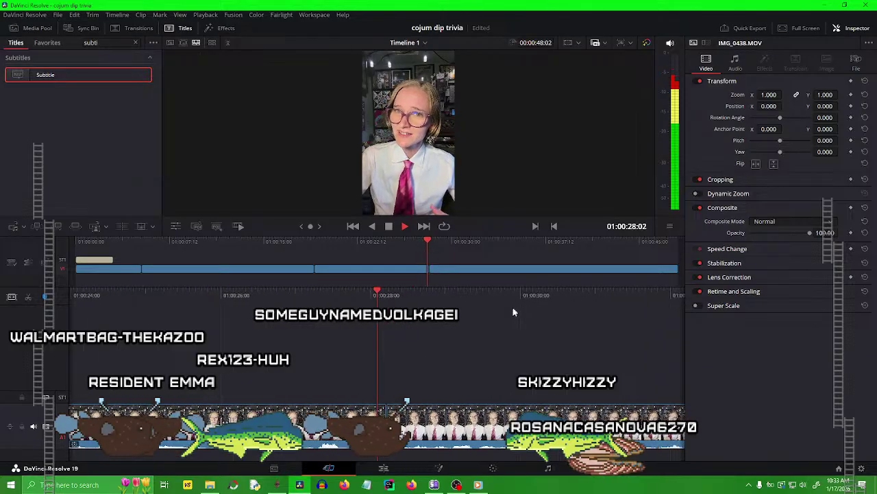
click(346, 411)
key(space)
drag(299, 417, 307, 409)
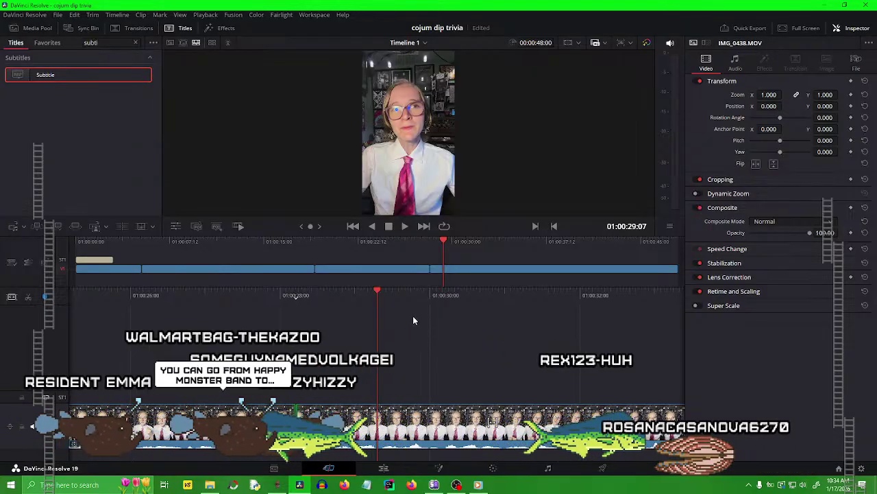
Replay the footage from about 01:00:26 to 01:00:39 to check the pacing across and beyond the newest join.
drag(427, 295, 604, 294)
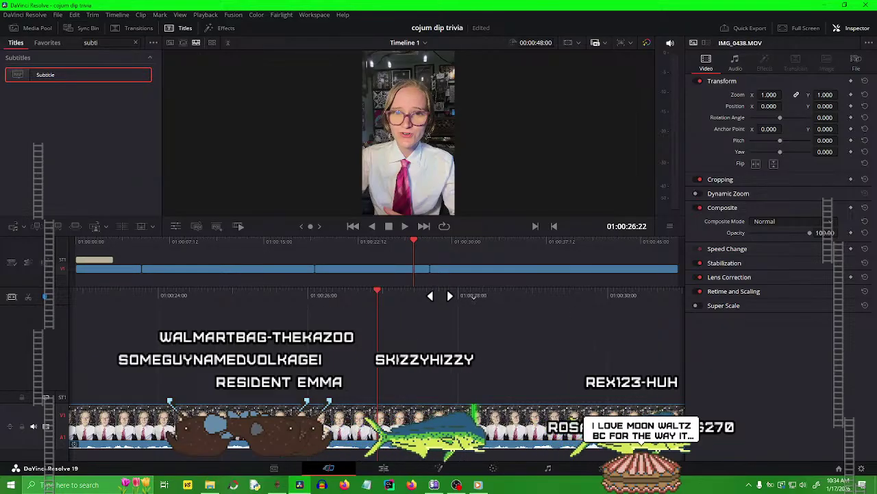
drag(459, 297, 518, 299)
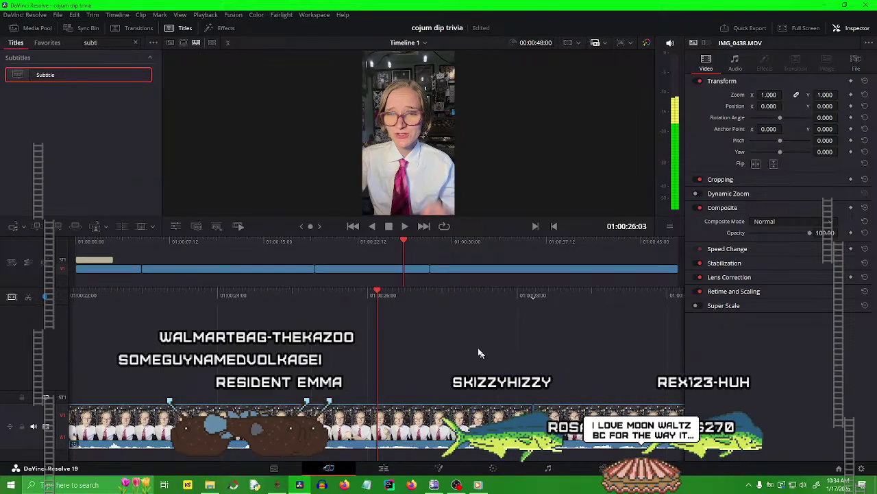
click(404, 229)
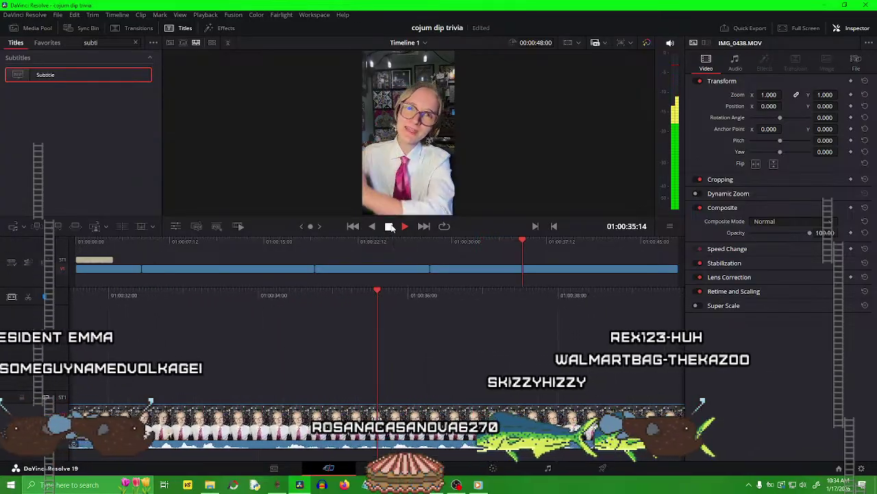
click(389, 226)
drag(445, 314, 563, 303)
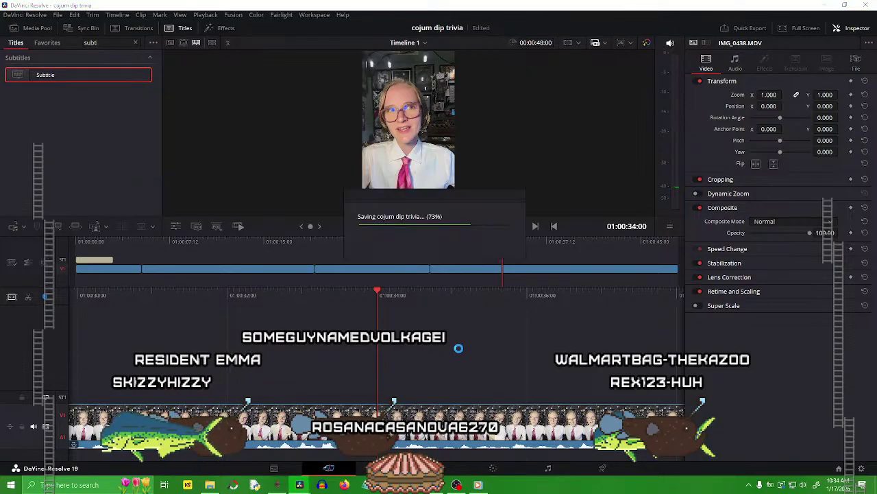
key(space)
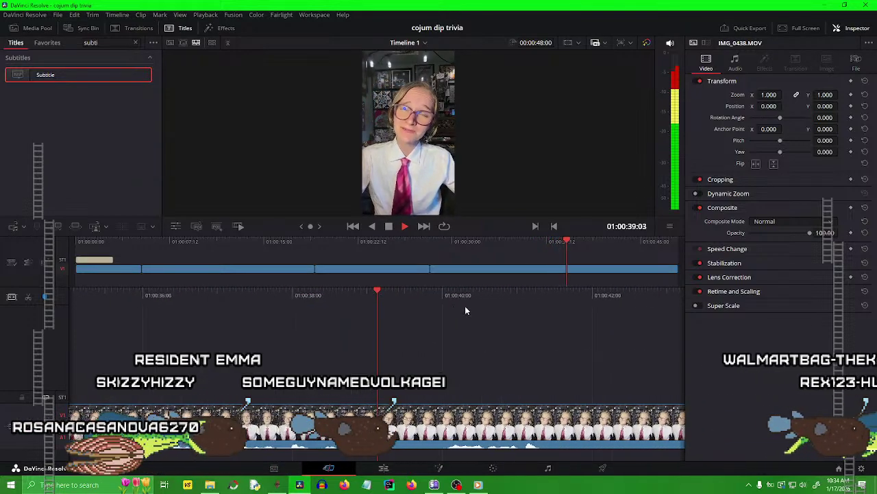
key(space)
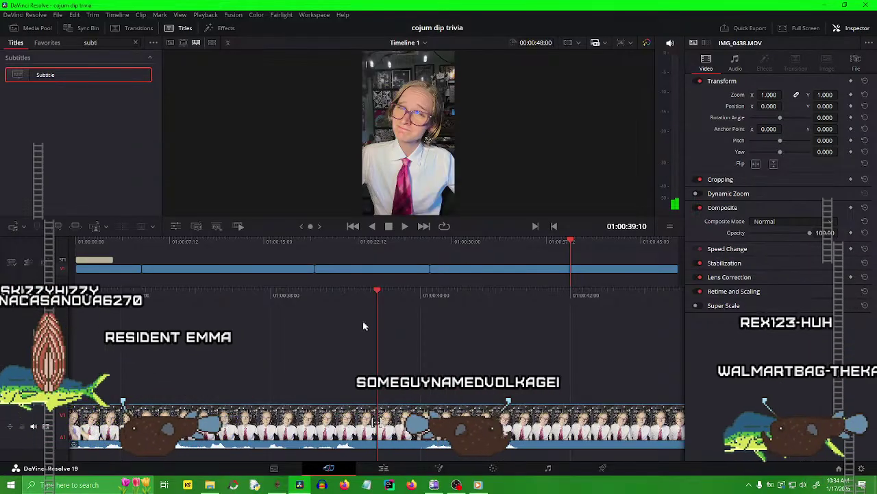
Go back to the join at 01:00:28:05 and step backward frame by frame to 01:00:27:15 to inspect it.
key(shift+Left)
key(shift+Left)
key(shift+Left)
drag(372, 311, 645, 317)
drag(376, 308, 456, 317)
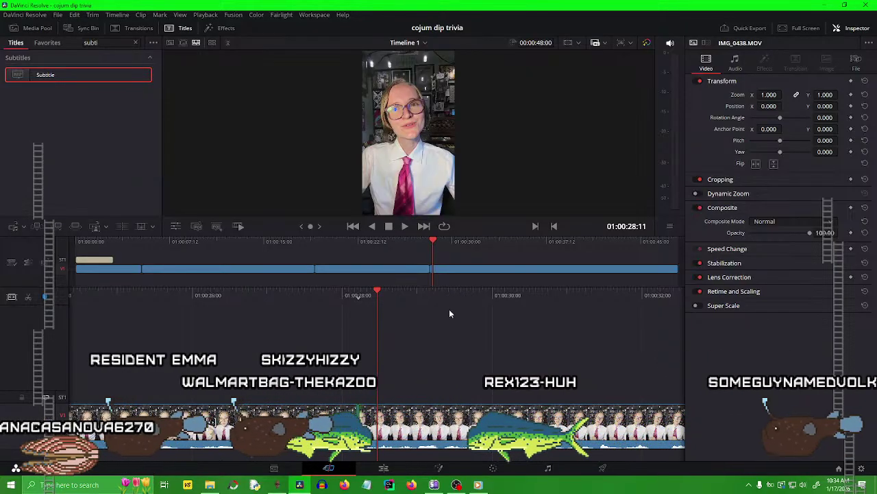
key(Left)
key(Left)
key(Left)
key(Left)
key(Left)
key(Left)
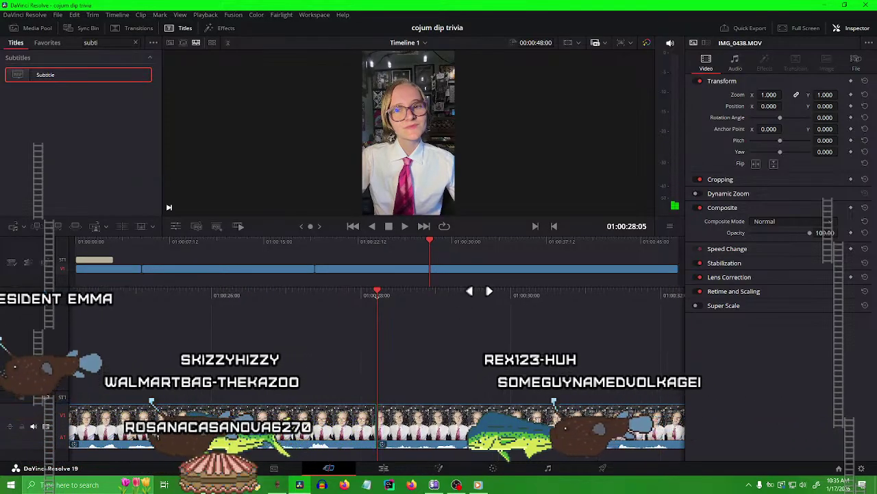
key(Left)
key(Left)
key(Left)
key(Left)
key(Left)
key(Left)
key(Left)
key(Left)
key(Left)
key(Left)
key(Left)
key(Left)
key(Left)
key(Left)
key(Left)
key(Left)
key(Left)
key(Left)
key(Left)
key(Left)
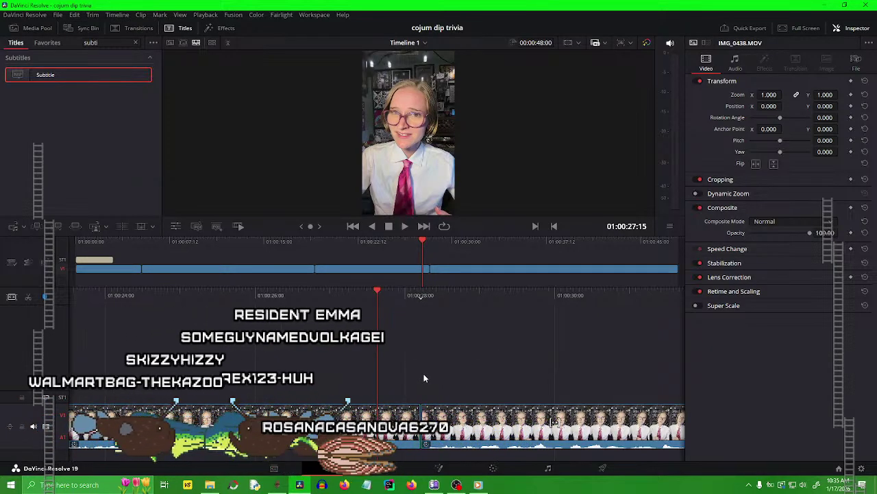
Play on from 01:00:27:15 to about 01:00:42, then return to 01:00:30:19 to review the following lines.
key(space)
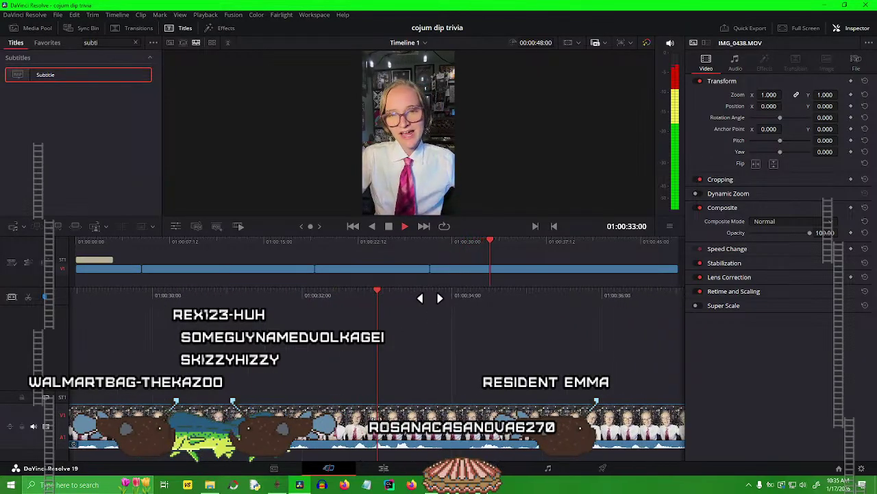
key(space)
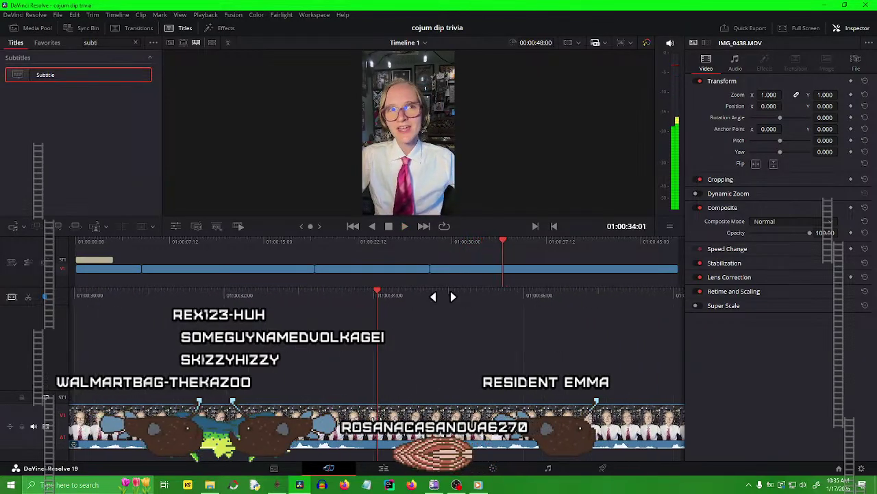
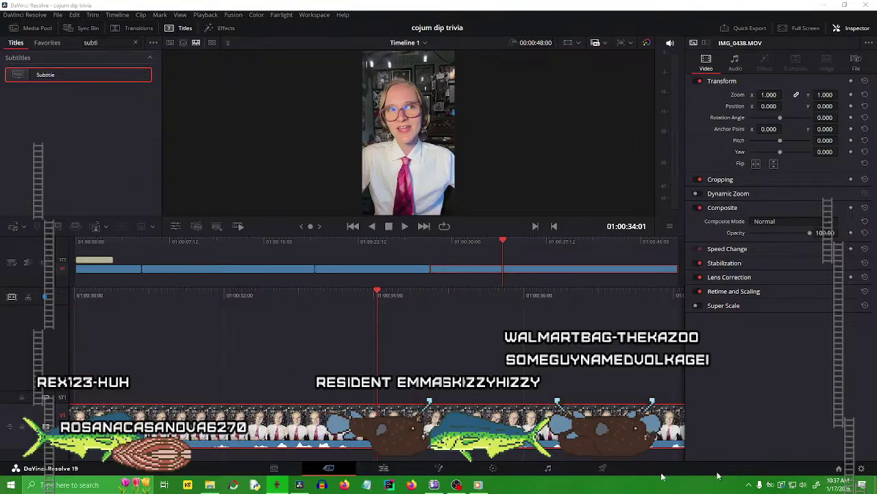
key(space)
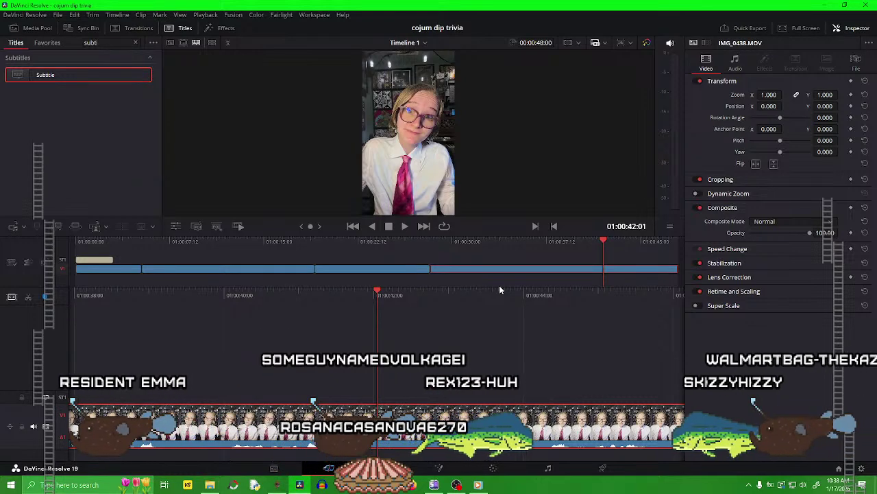
drag(297, 301, 355, 296)
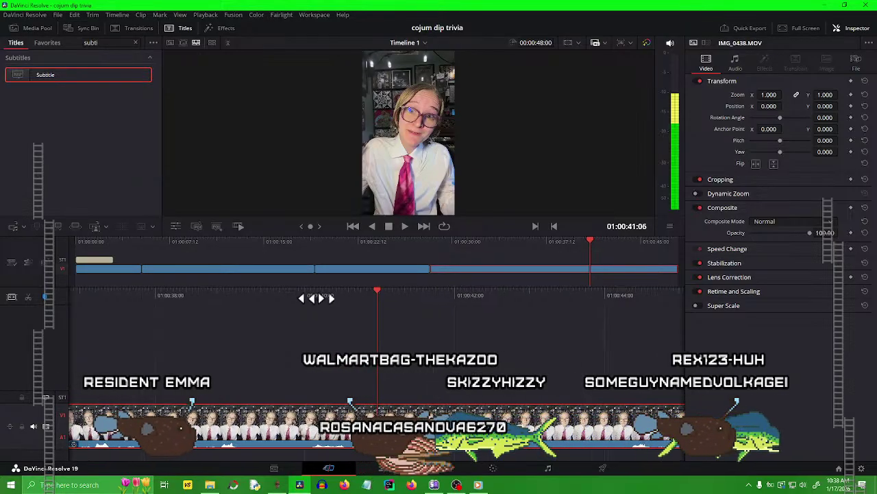
drag(323, 298, 623, 302)
drag(483, 289, 507, 295)
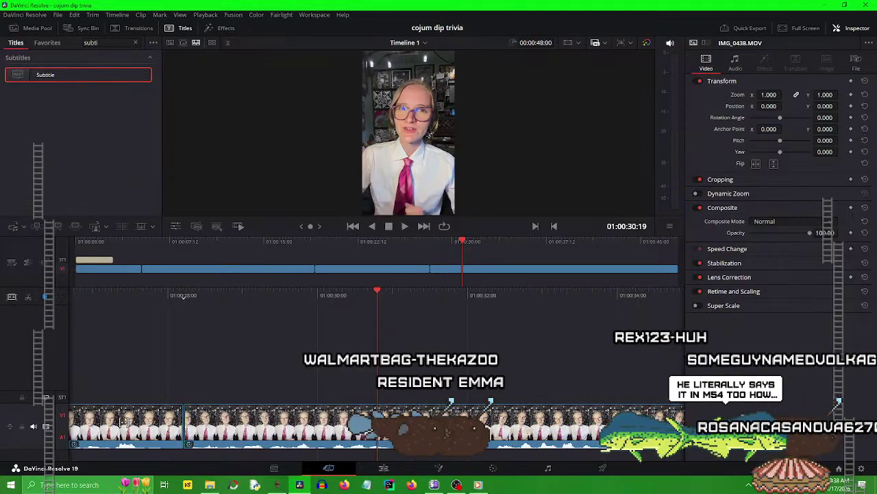
Play the footage from 01:00:30:19 to 01:00:38:21 in short stretches to review the spoken lines.
key(space)
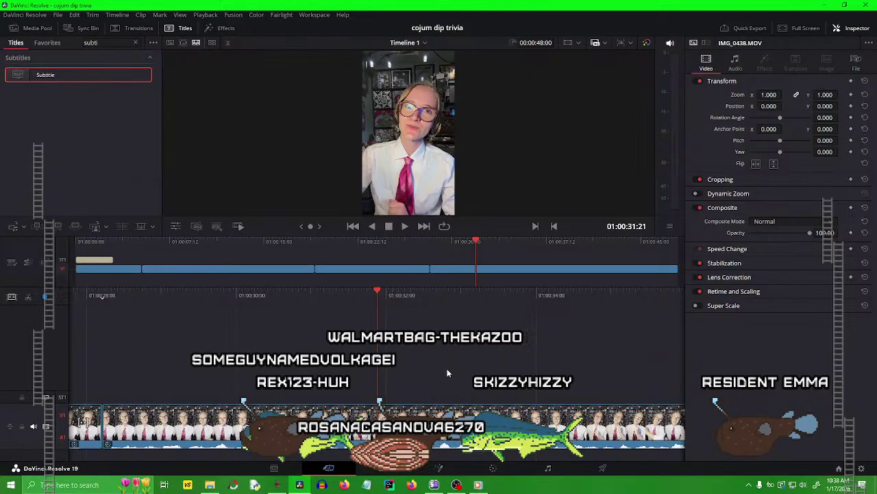
key(space)
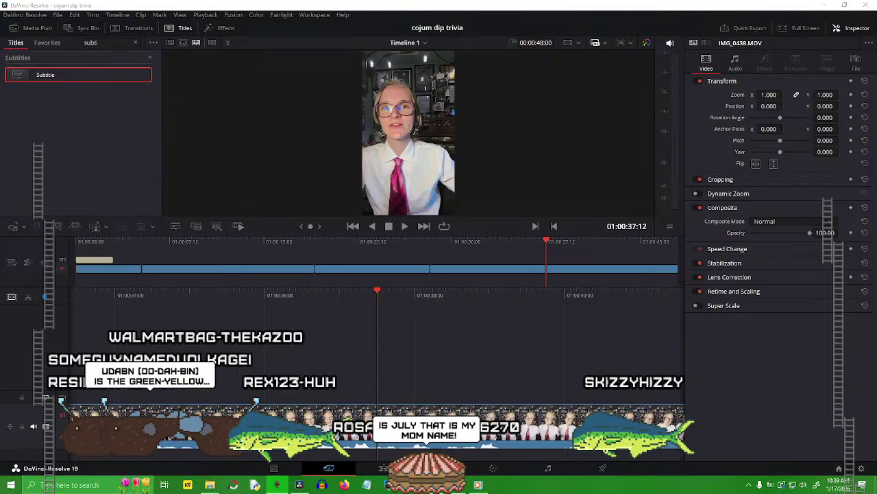
drag(456, 320, 659, 313)
key(space)
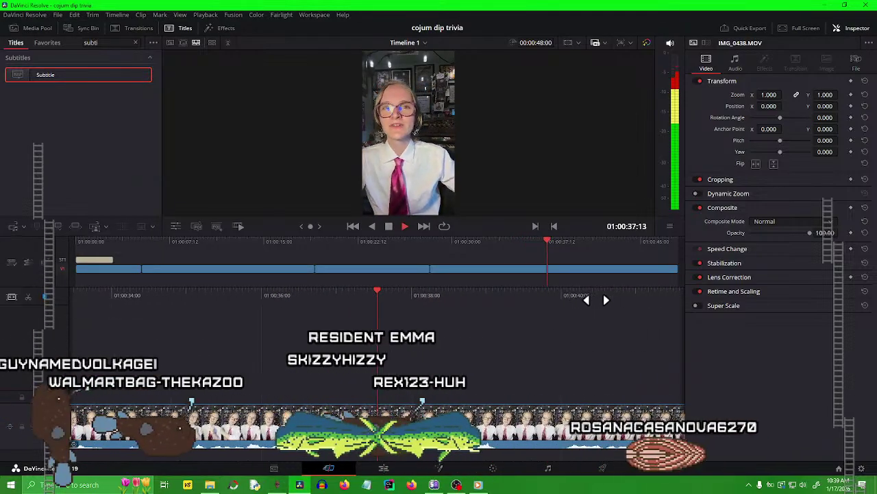
key(space)
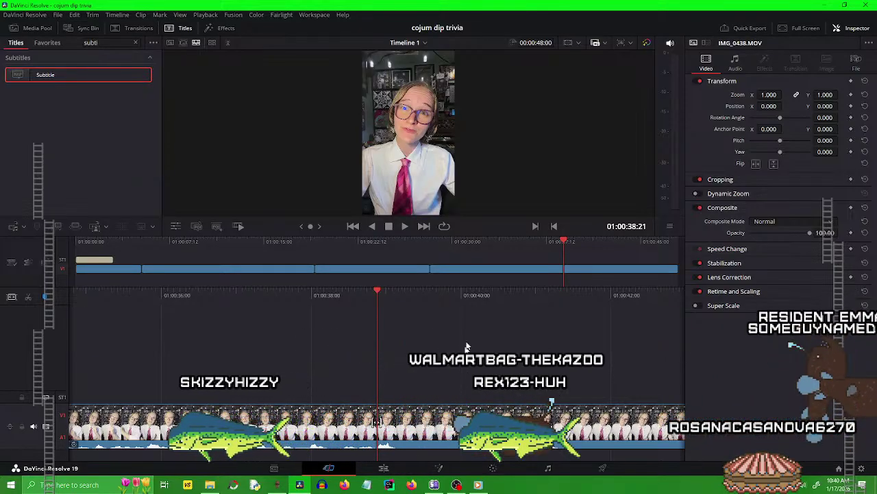
Replay the stretch between about 01:00:36:19 and 01:00:41:21 several times to examine its pauses and delivery.
key(j)
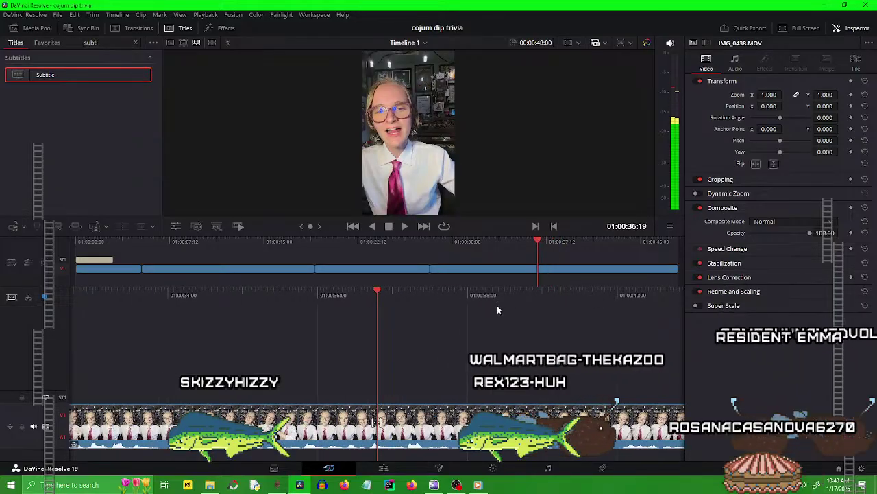
key(l)
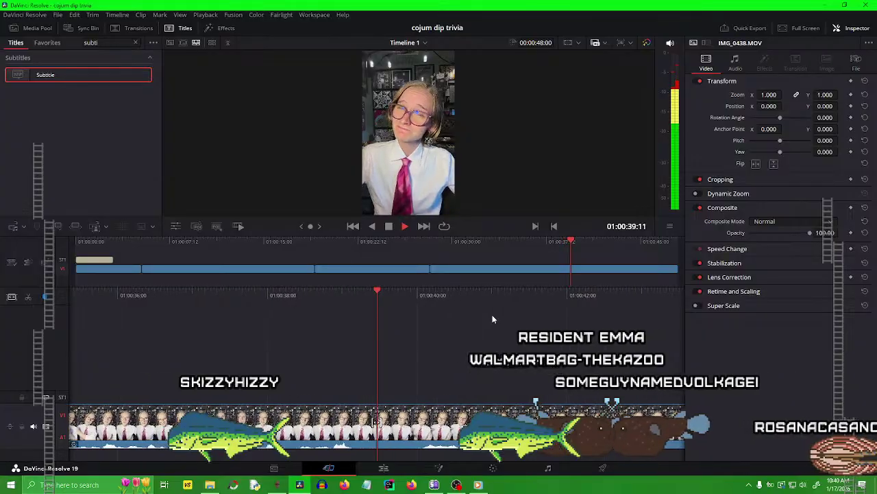
key(k)
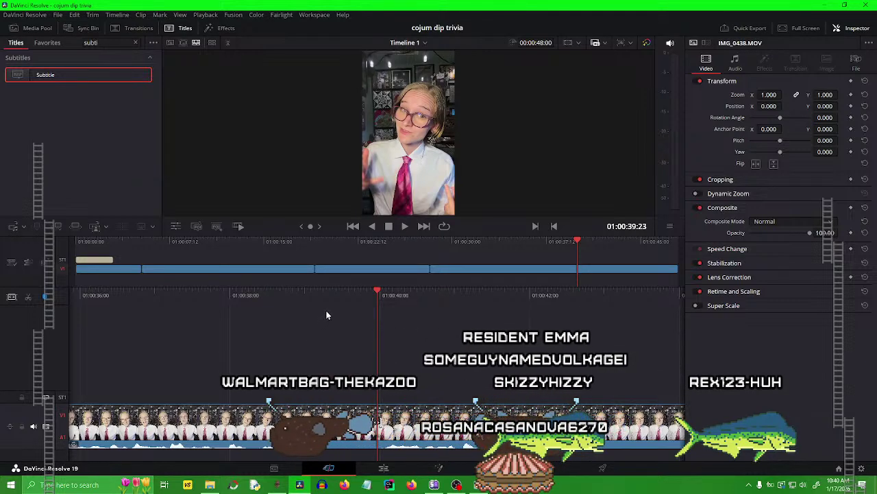
drag(451, 299, 621, 306)
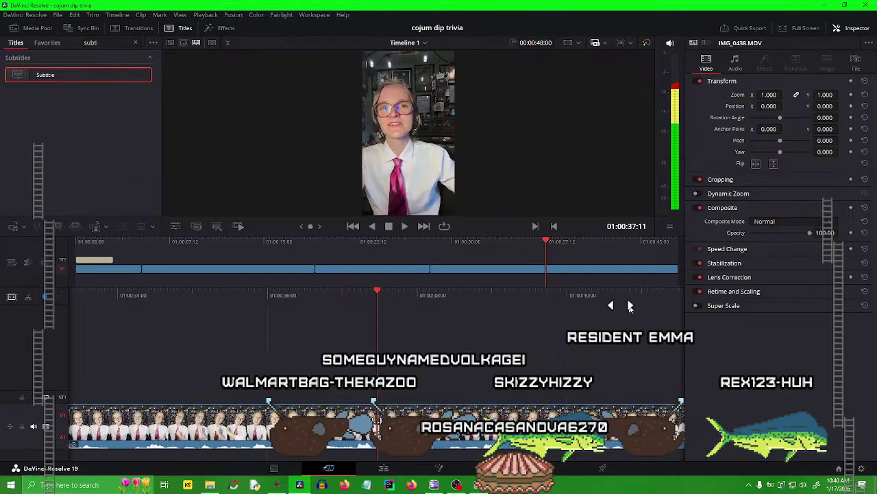
key(space)
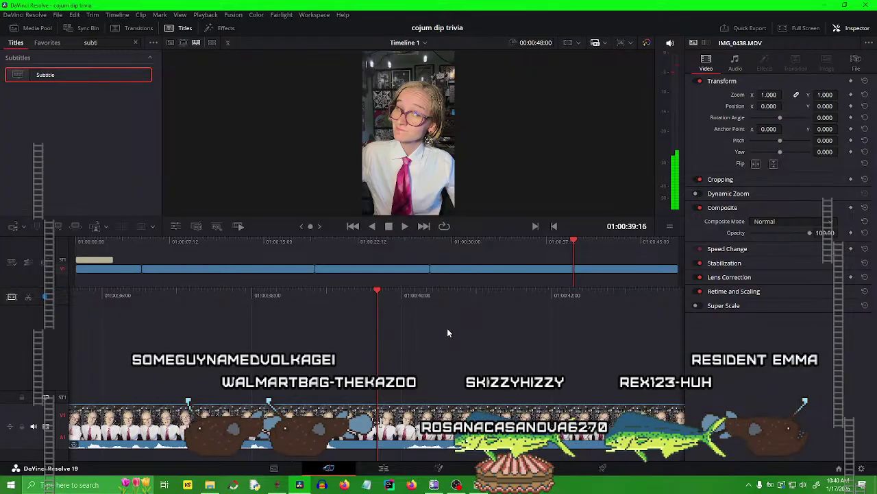
key(space)
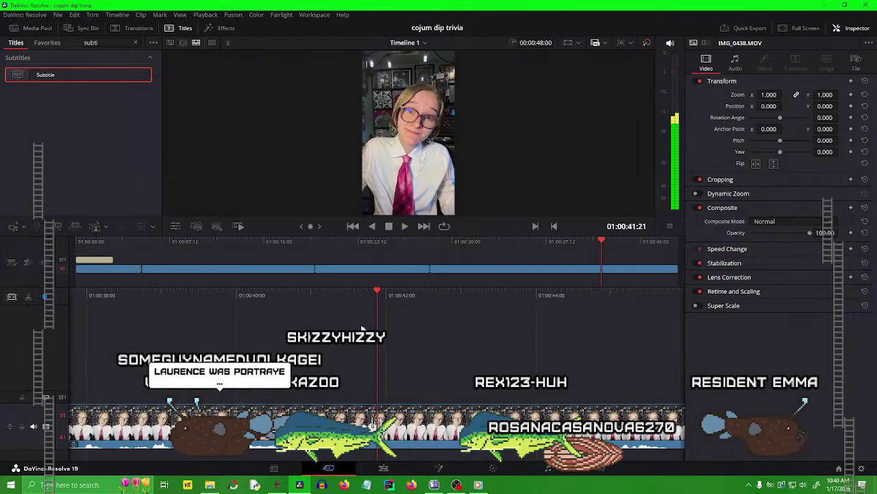
drag(343, 299, 546, 321)
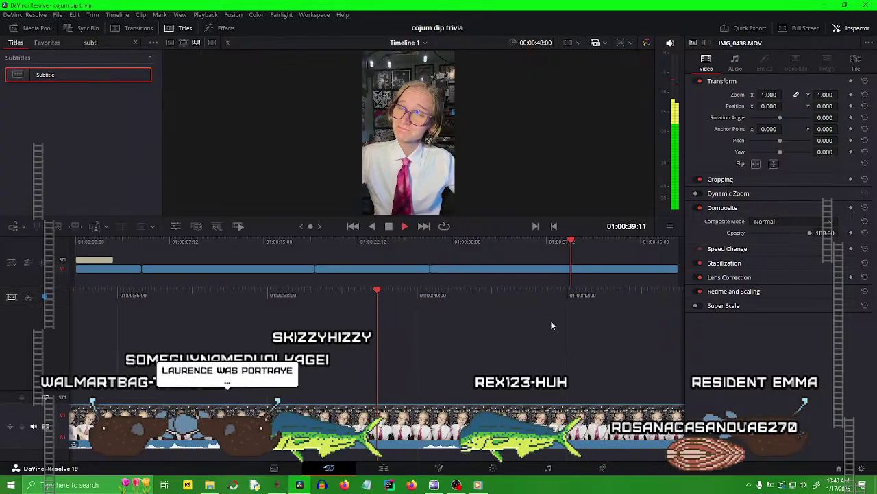
key(space)
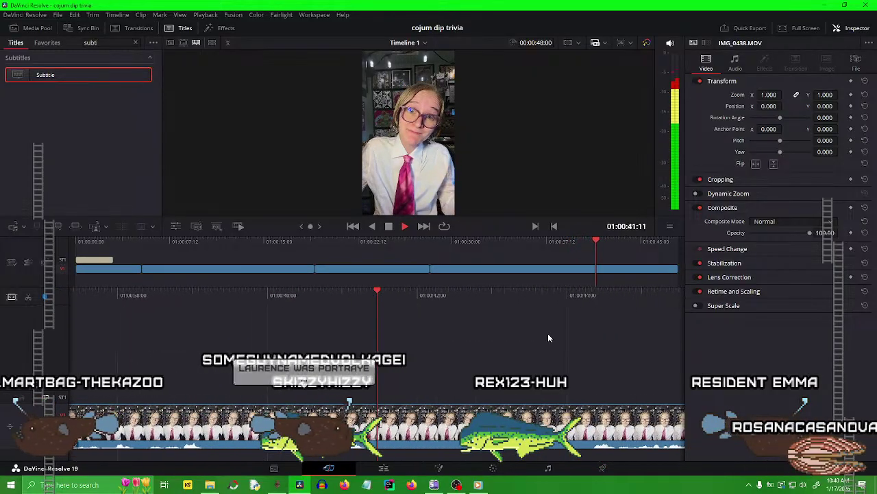
Split the last clip of IMG_0438.MOV at 01:00:44:01.
key(space)
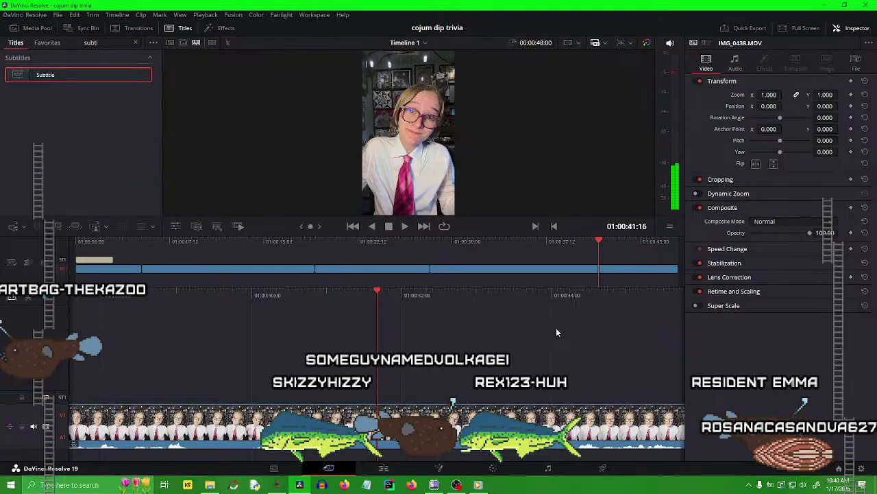
drag(556, 328, 504, 361)
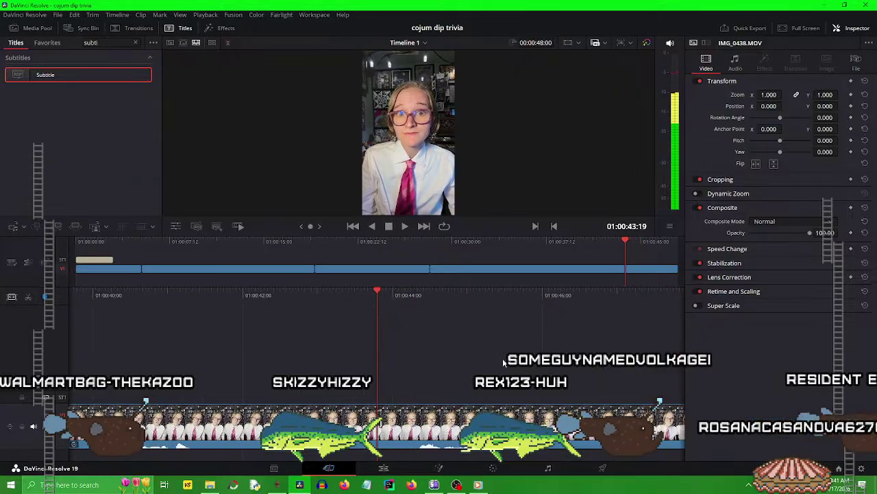
click(384, 407)
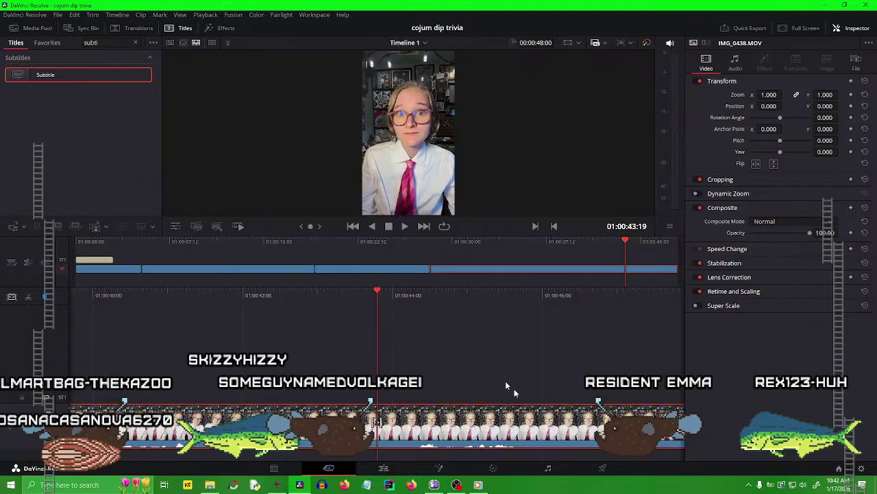
drag(427, 305, 411, 323)
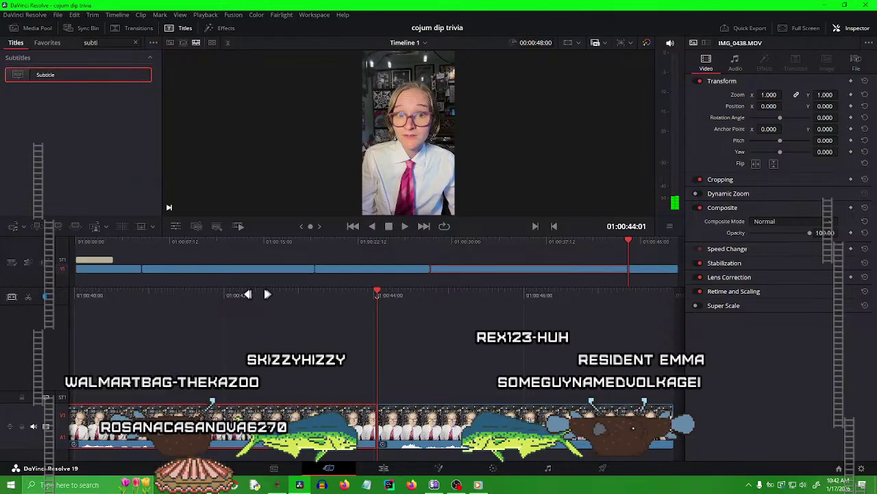
Replay the lines before 01:00:44:01, split the clip at 01:00:33:23 and delete the segment between the two cuts.
drag(257, 294, 463, 325)
drag(268, 296, 564, 374)
key(space)
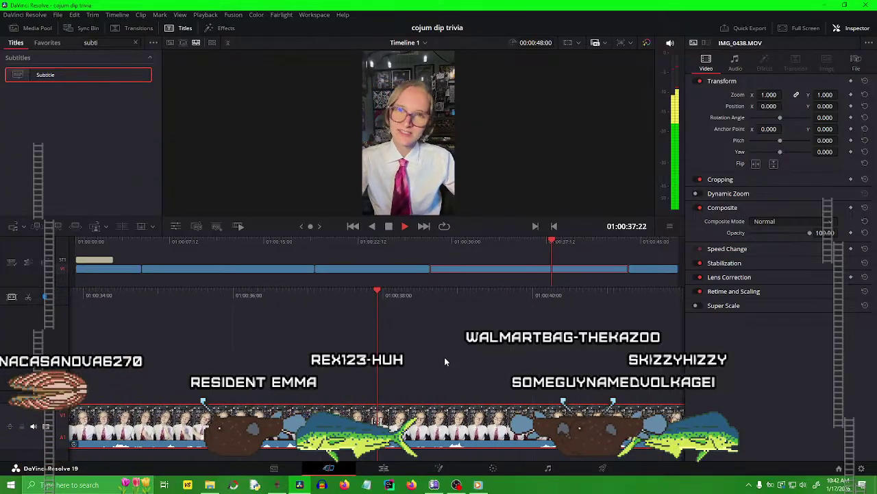
key(space)
key(shift+Left)
key(shift+Left)
key(shift+Left)
drag(620, 345, 671, 345)
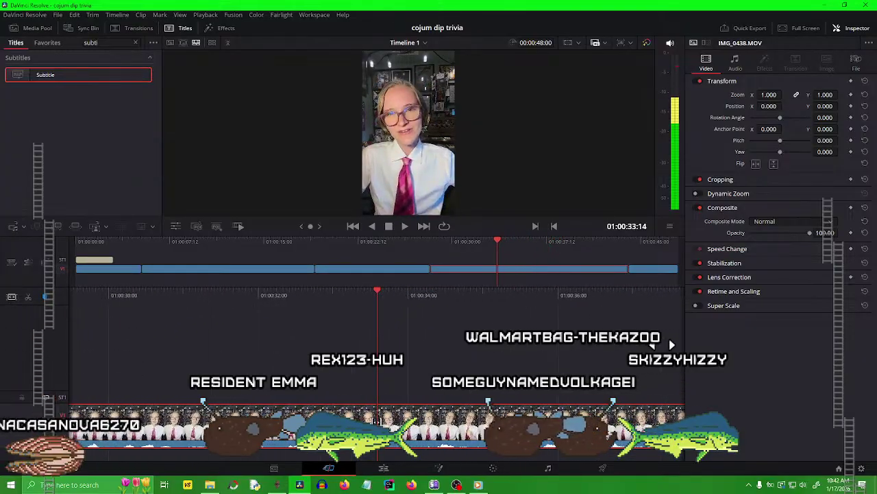
key(space)
drag(427, 302, 452, 311)
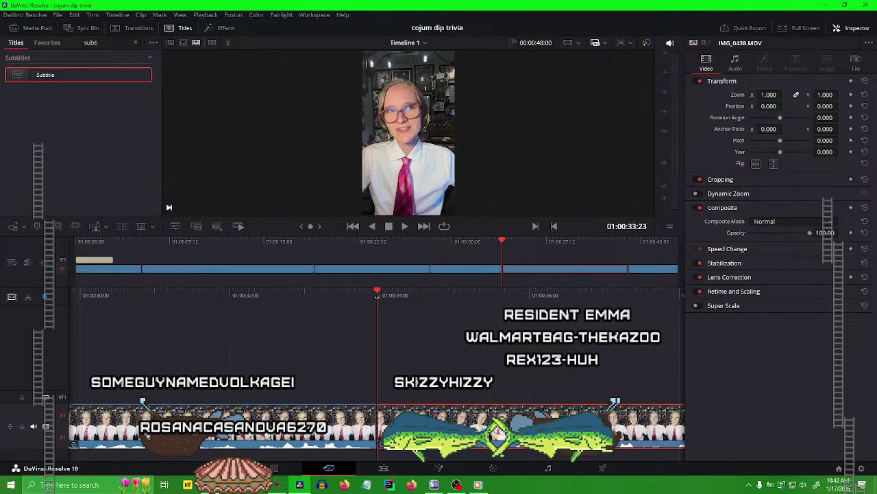
key(Delete)
Split the final clip at 01:00:35:19 and delete the remaining footage after the cut.
key(space)
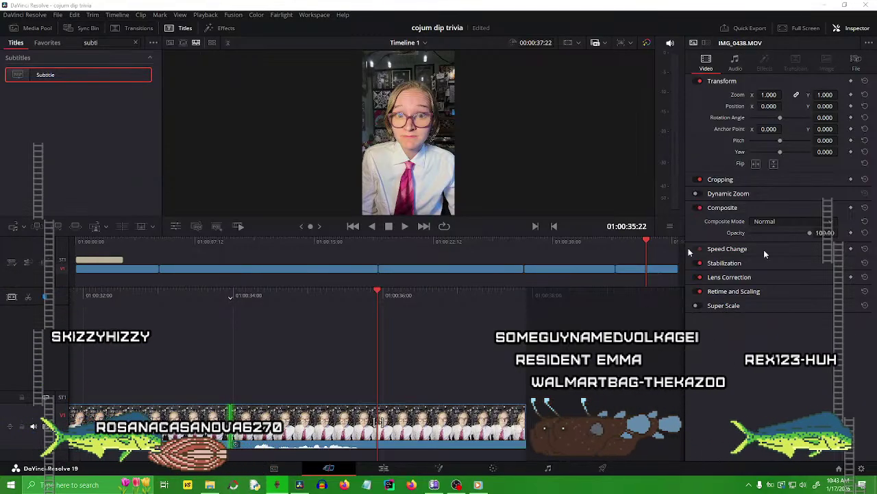
click(376, 407)
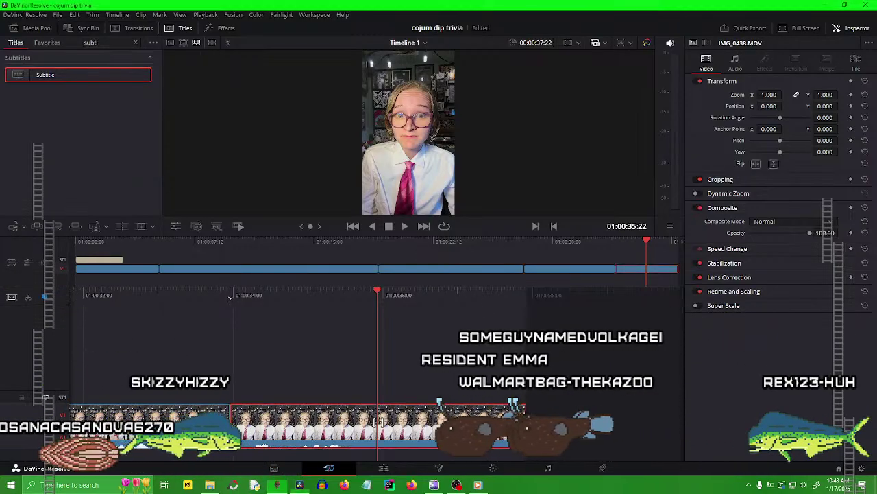
drag(441, 299, 450, 329)
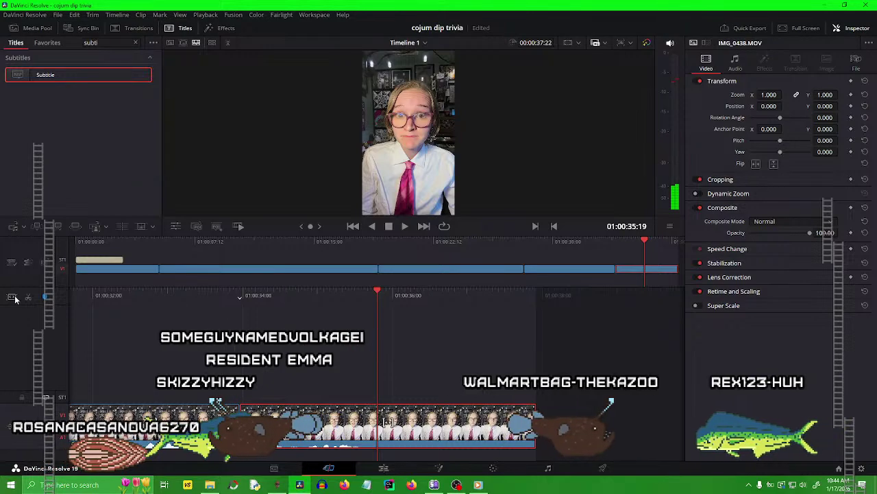
key(ctrl+b)
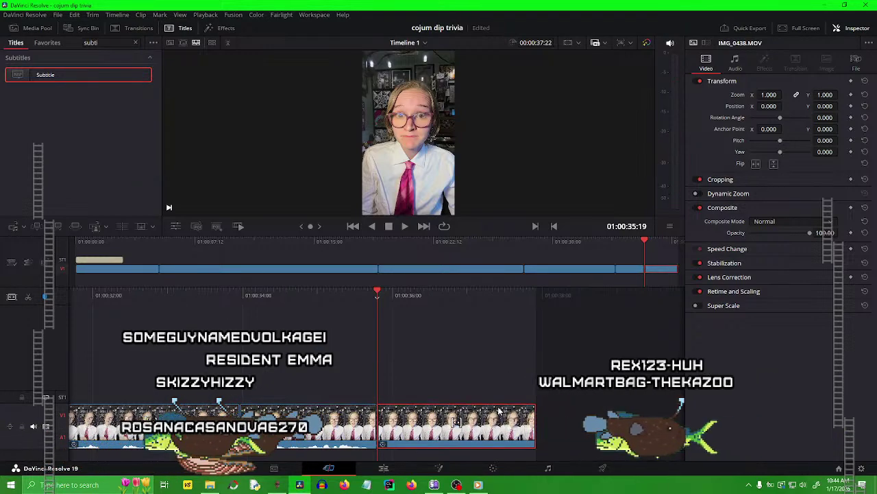
key(Delete)
Enlarge the preview viewer and replay the closing seconds of the timeline up to 01:00:35:19.
drag(477, 237, 476, 323)
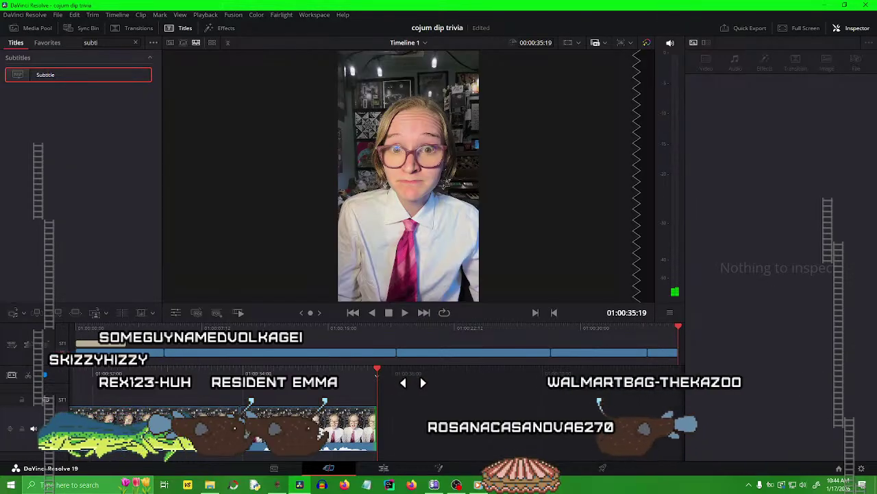
drag(376, 429, 512, 401)
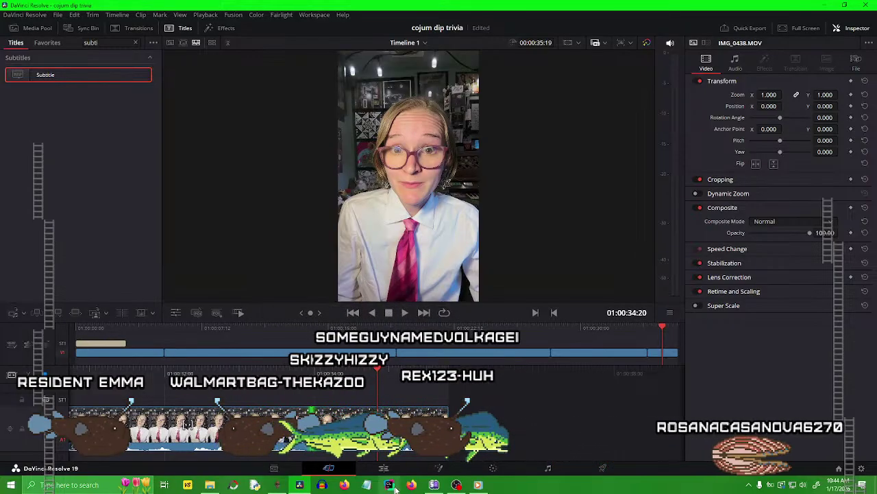
key(space)
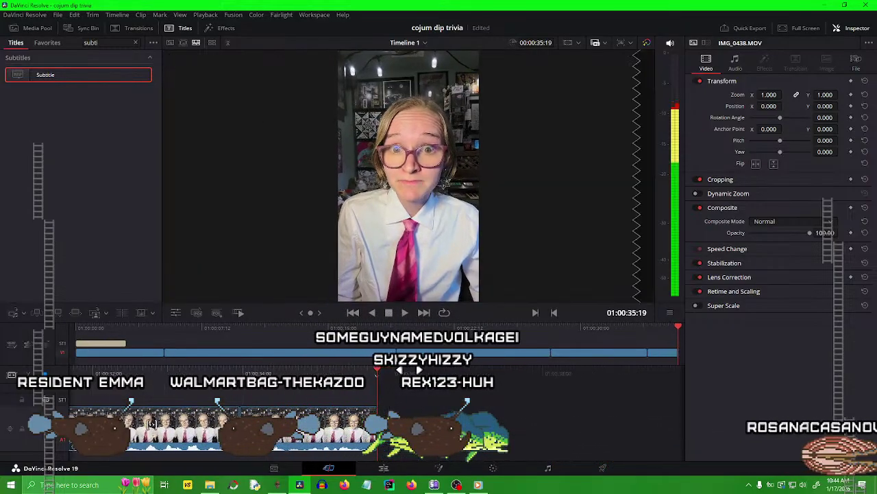
drag(409, 371, 493, 390)
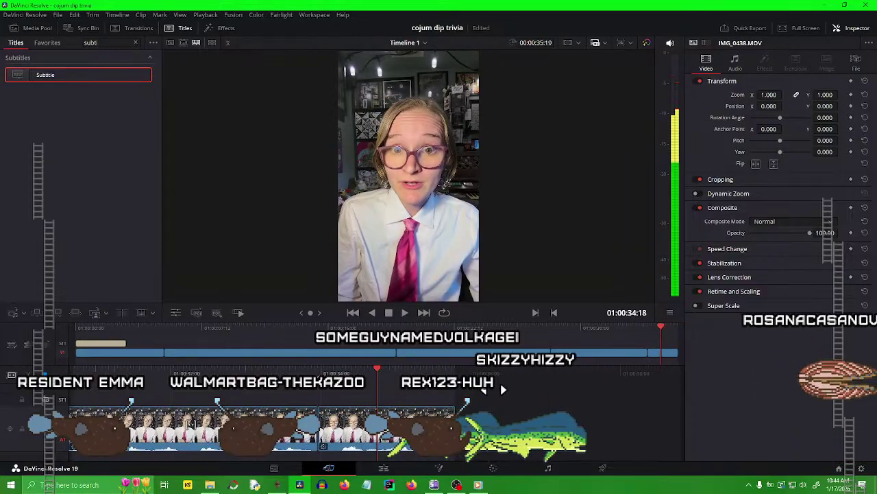
Save the project and play the ending from 01:00:33:09 to check the last join.
key(ctrl+s)
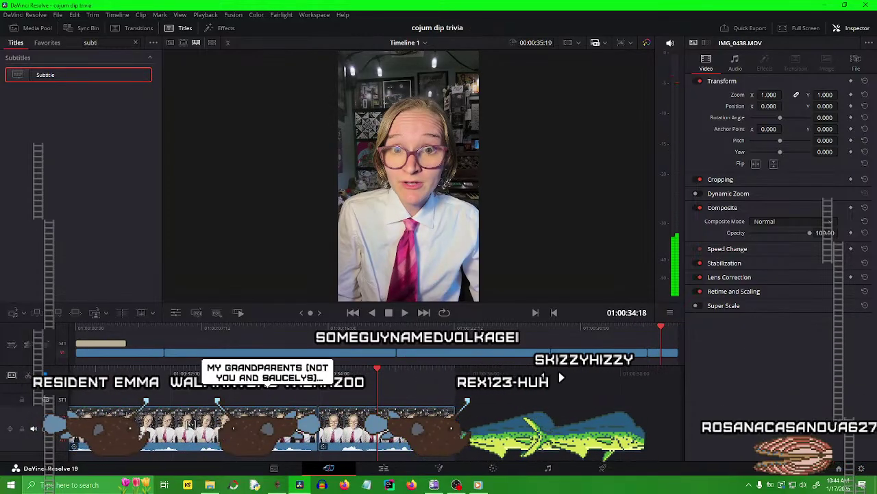
drag(507, 374, 601, 406)
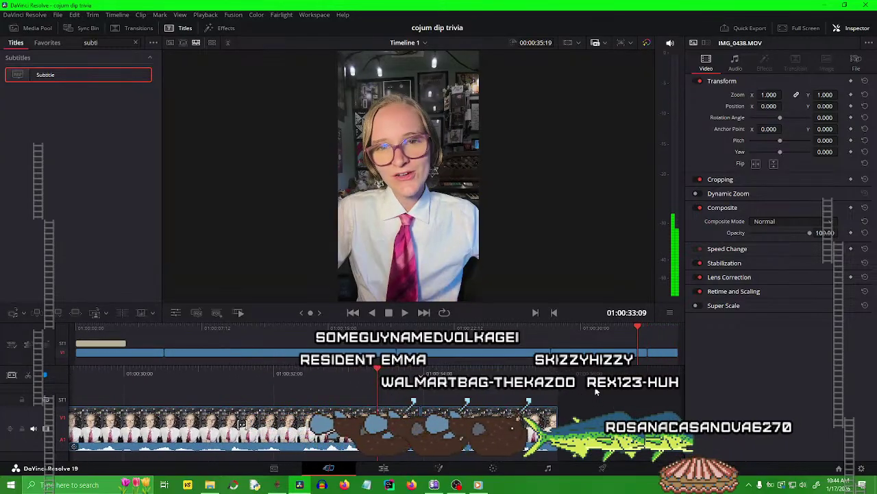
key(space)
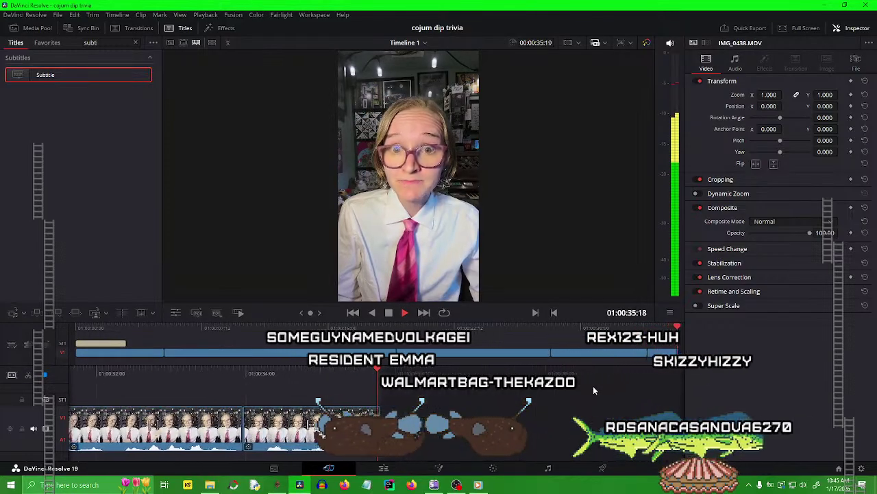
click(593, 386)
key(space)
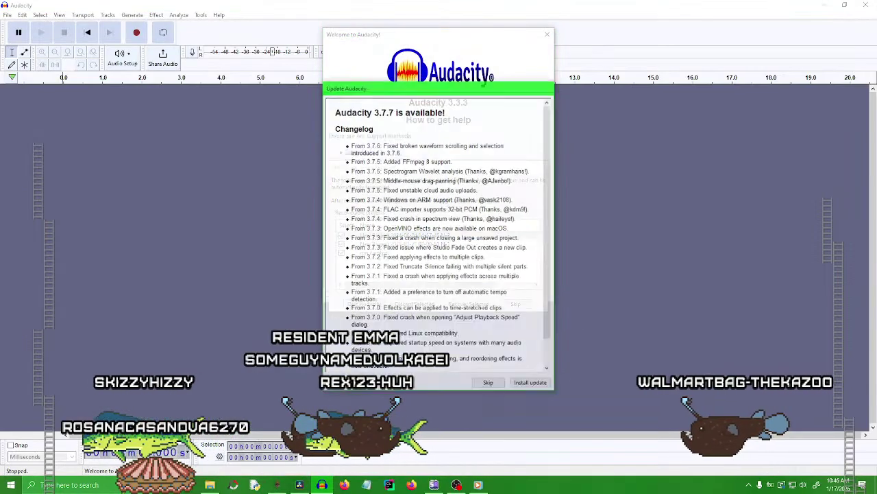
In Audacity, skip the automatic crash recovery of the unsaved projects and close the welcome window.
click(363, 252)
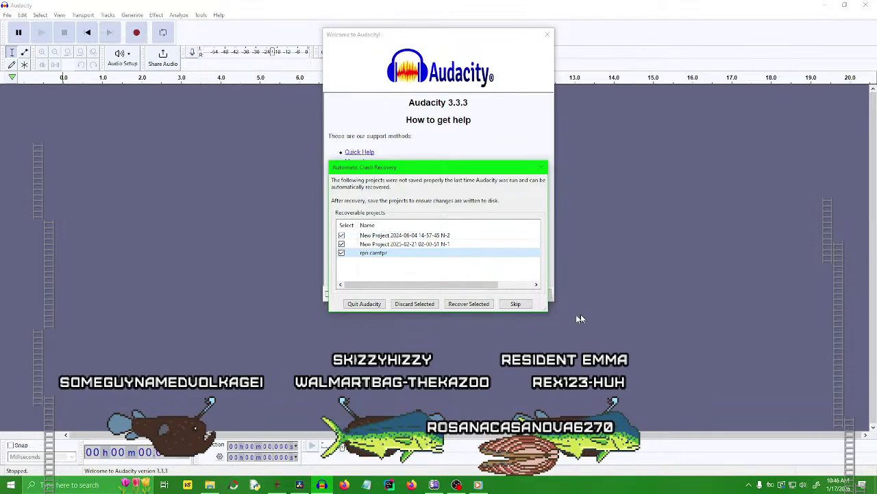
click(516, 304)
click(528, 293)
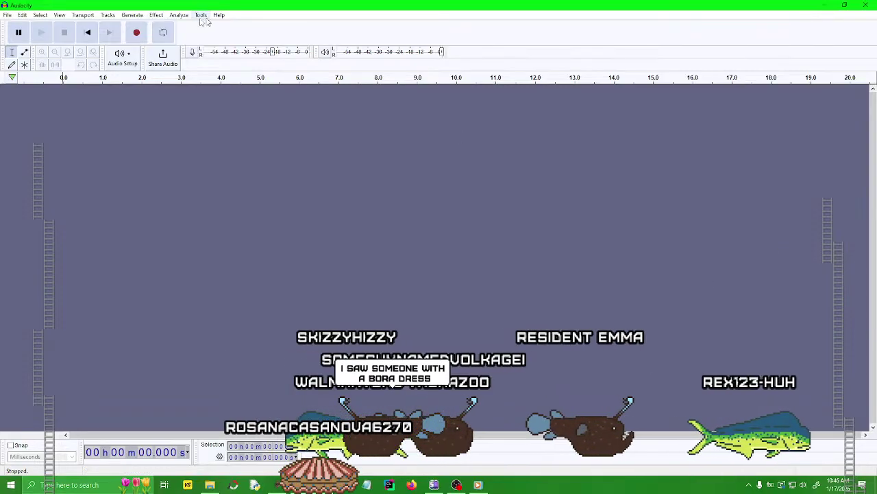
Set the recording device to Microphone (Blue Snowball) and verify the selection.
click(133, 63)
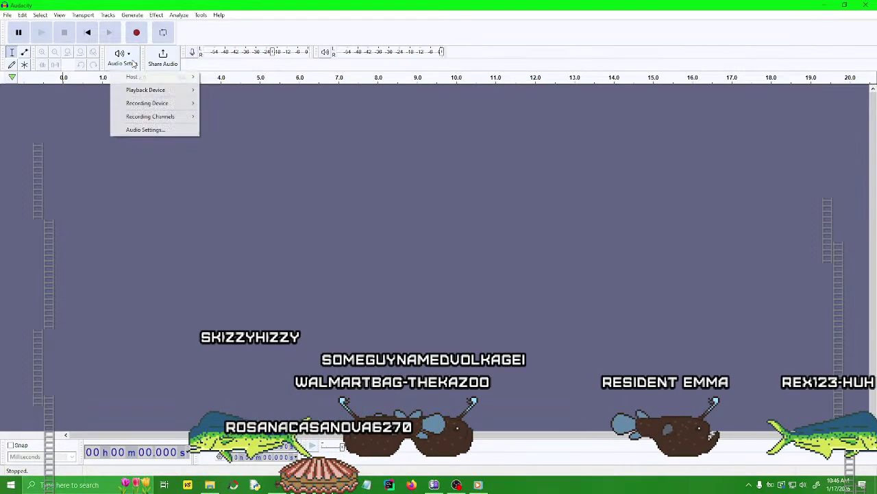
mouse_move(155, 102)
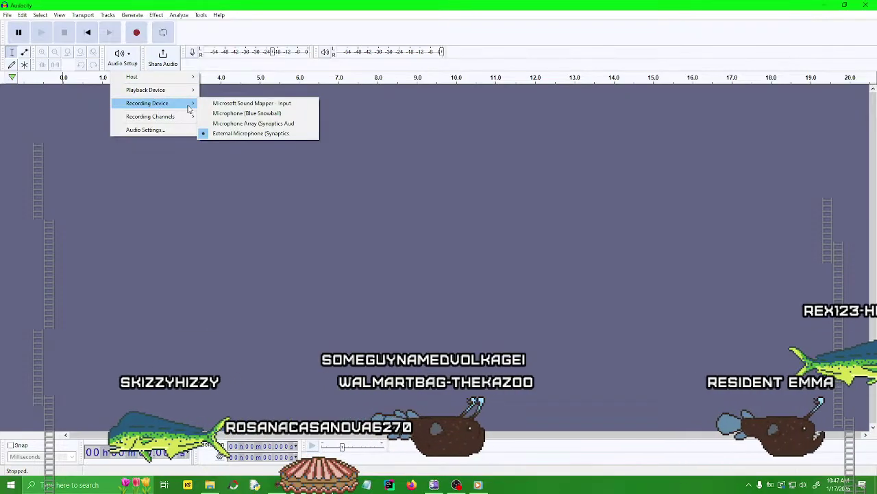
click(247, 113)
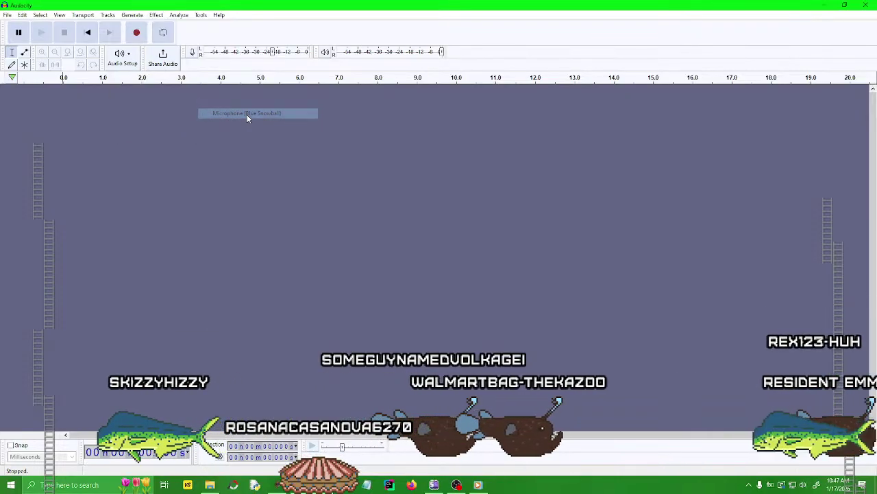
click(139, 63)
mouse_move(185, 89)
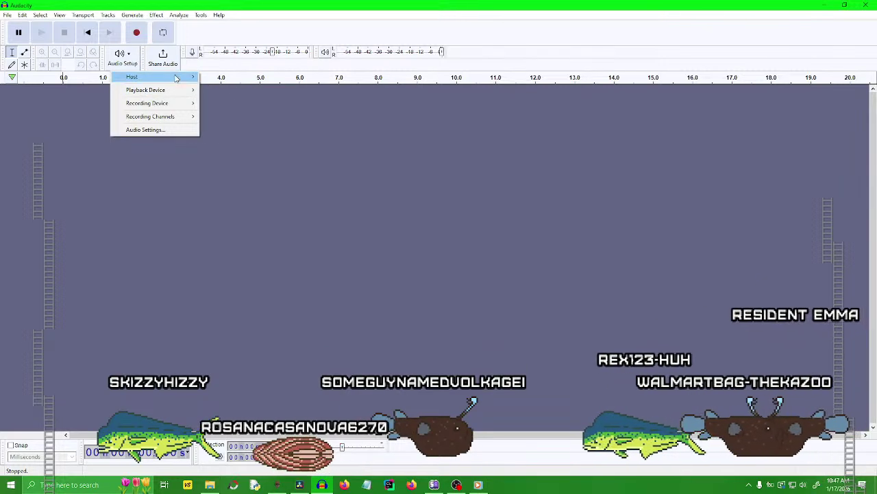
mouse_move(169, 108)
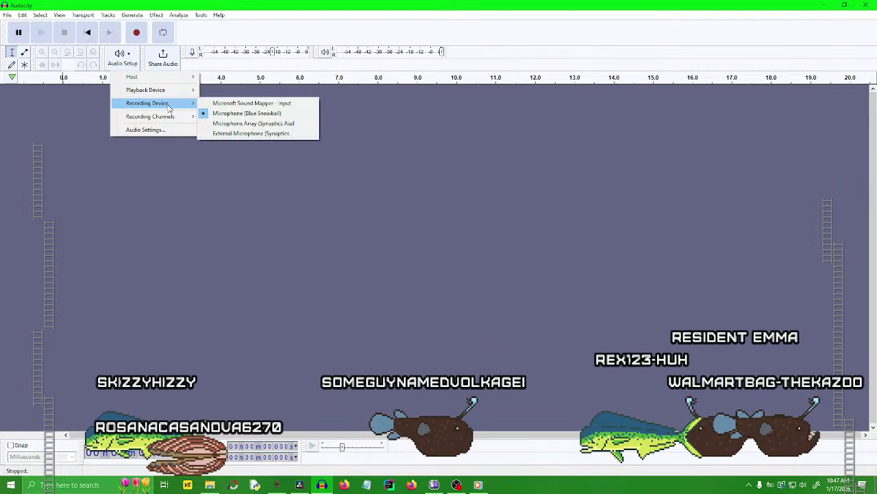
click(481, 161)
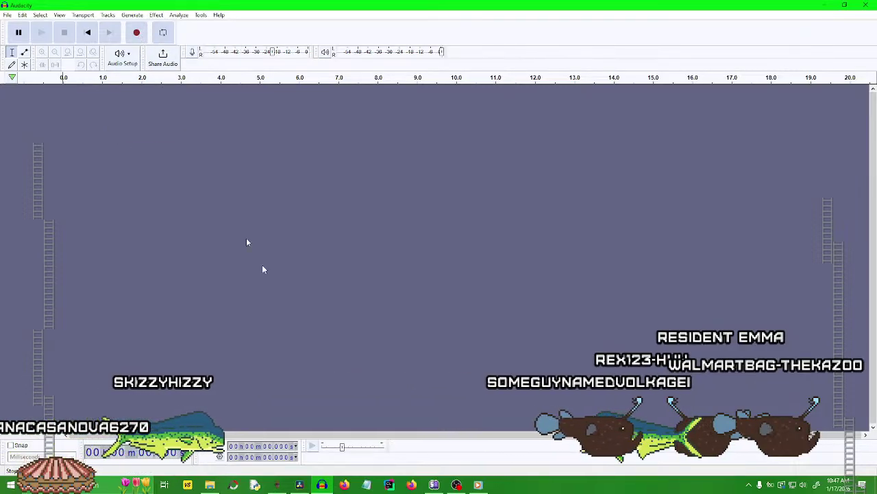
Switch to DaVinci Resolve and play the footage from about 01:00:28 to 01:00:34 to hear the spoken line.
click(300, 484)
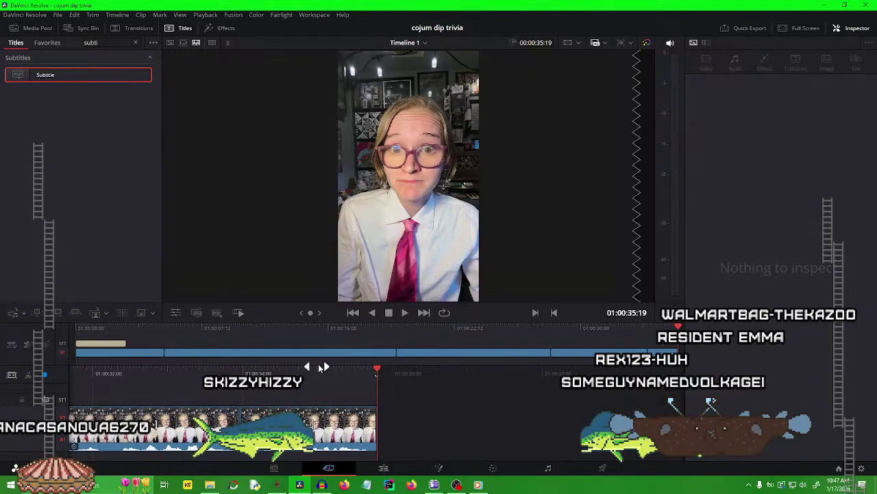
drag(322, 366, 463, 387)
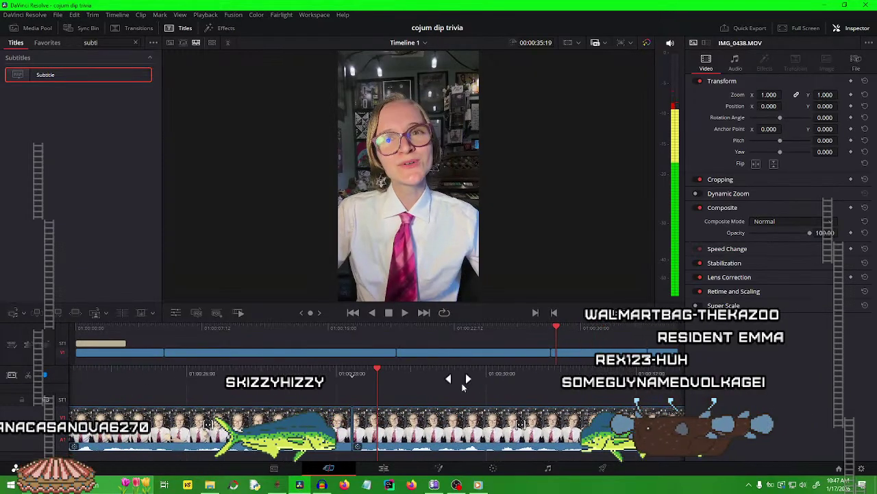
click(406, 313)
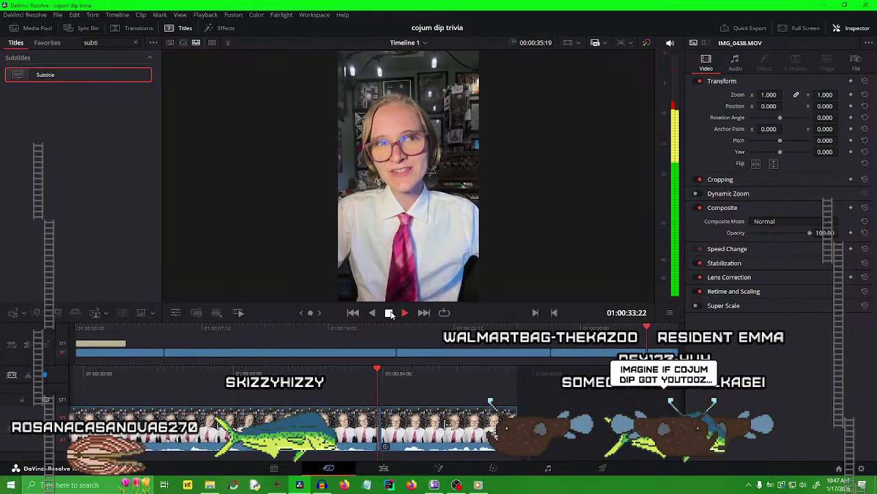
click(390, 312)
Switch to Audacity, record two short voice takes and discard each one from the track.
mouse_move(457, 485)
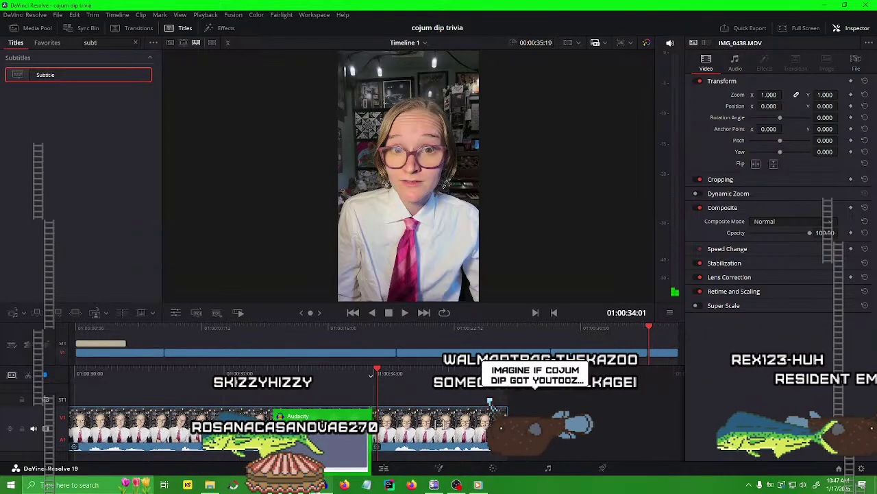
key(Return)
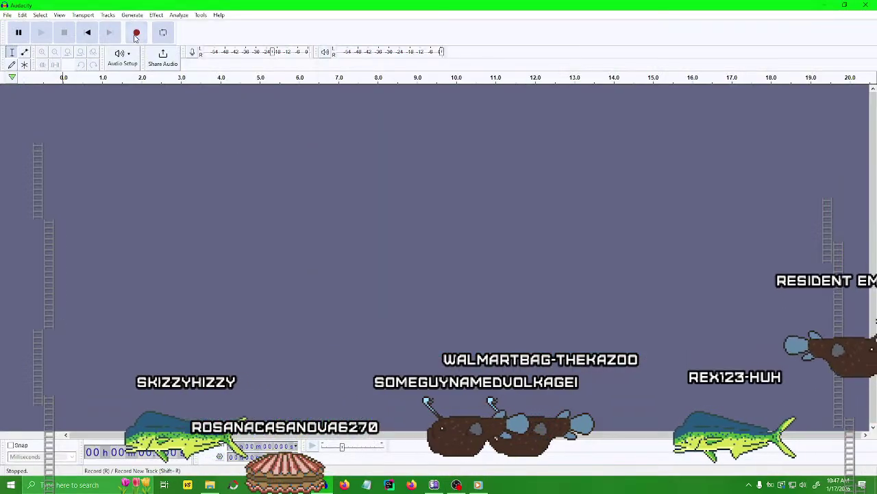
click(136, 35)
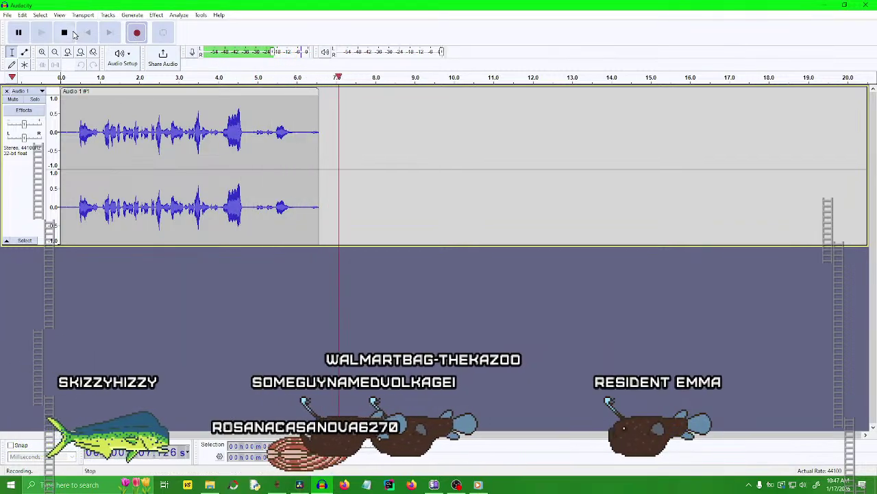
key(space)
shift+click(480, 133)
key(ctrl+z)
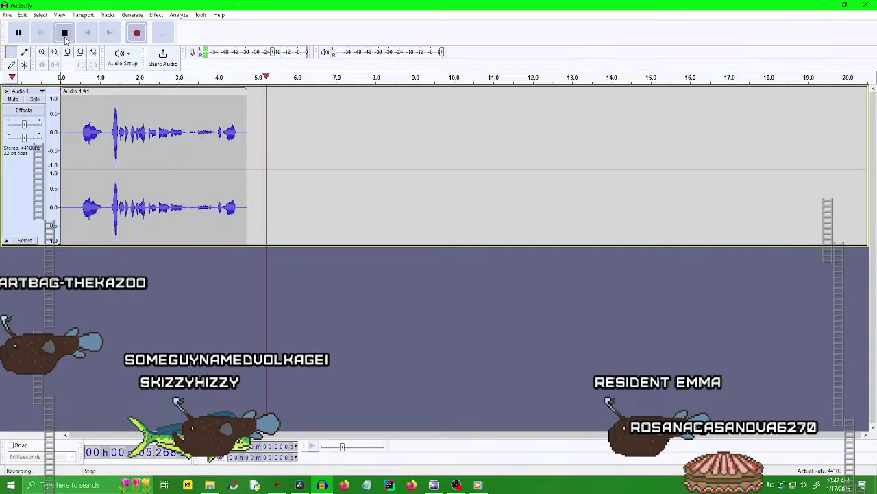
drag(306, 123, 30, 131)
key(Delete)
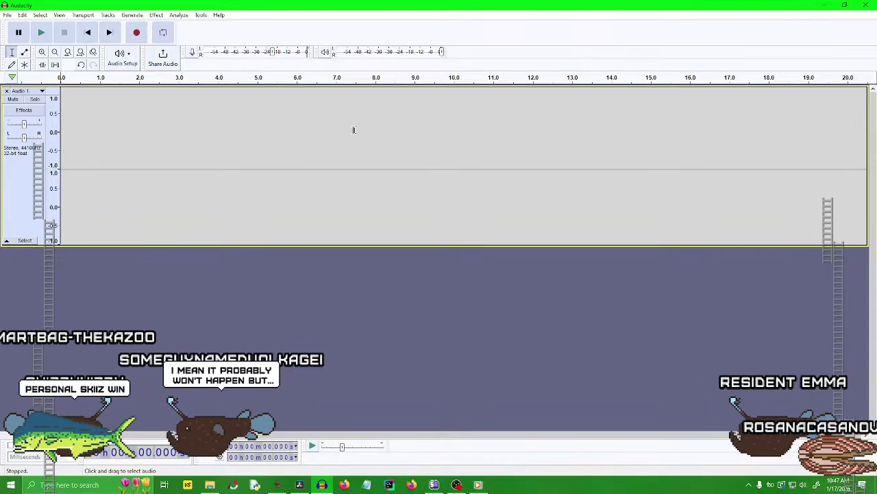
Switch to DaVinci Resolve and replay the footage from about 01:00:28 to 01:00:34 to hear the line again.
key(alt+Tab)
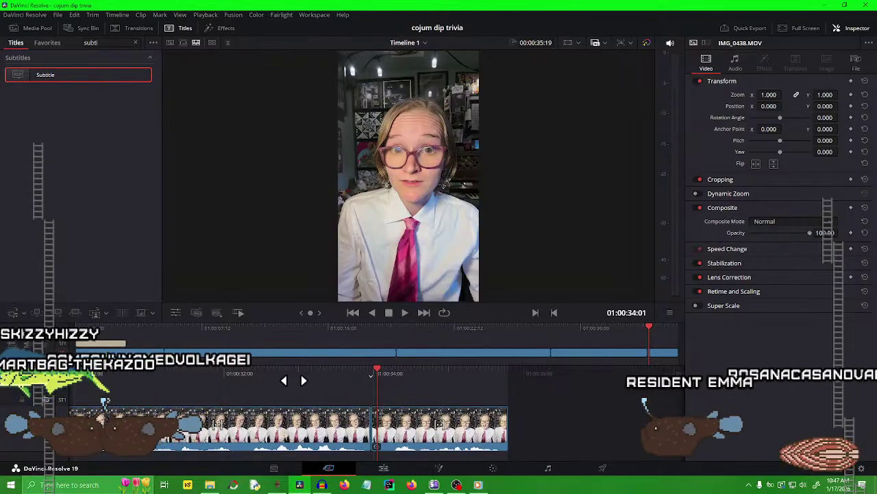
key(j)
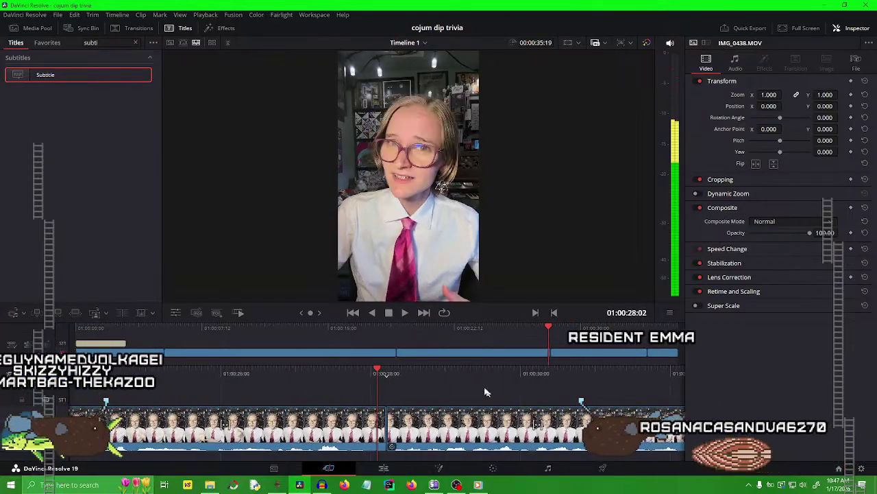
click(406, 313)
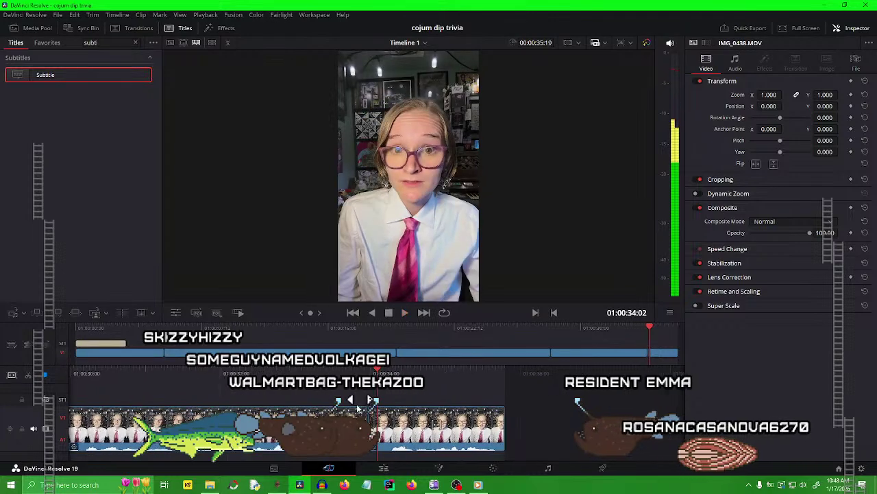
Switch to Audacity, record a new voice take of about 6 seconds, and play it back to check it.
key(alt+Tab)
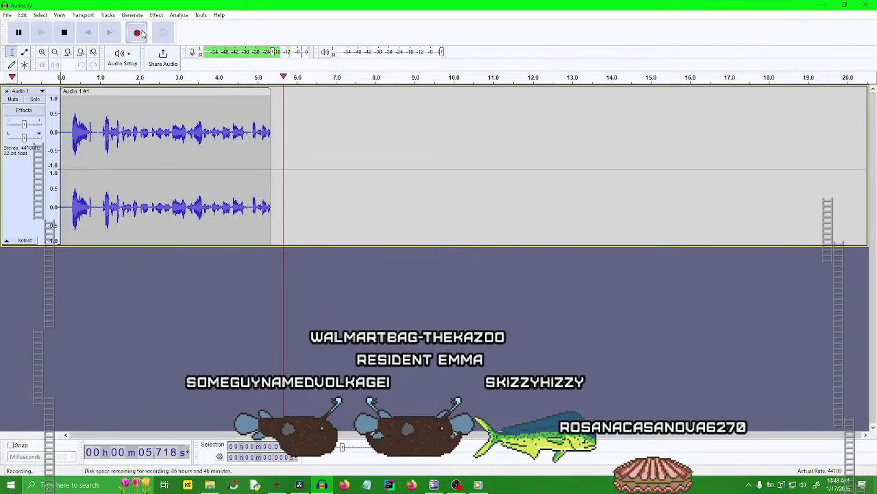
click(64, 32)
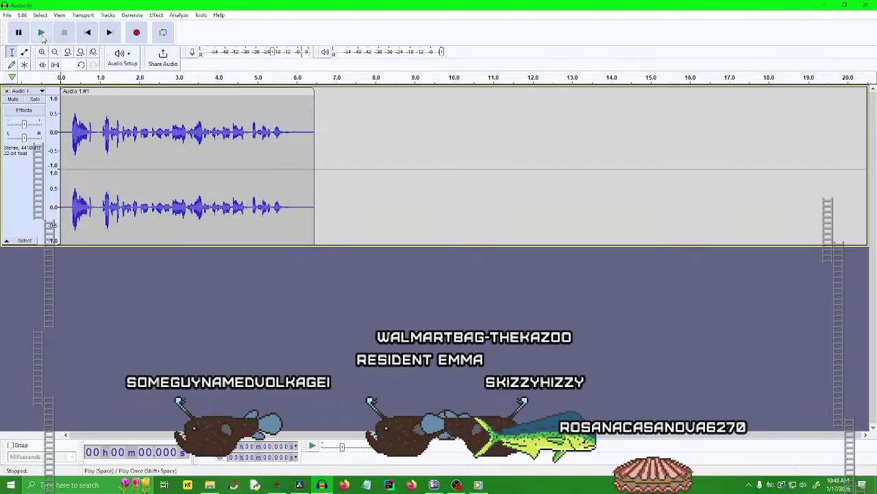
click(42, 36)
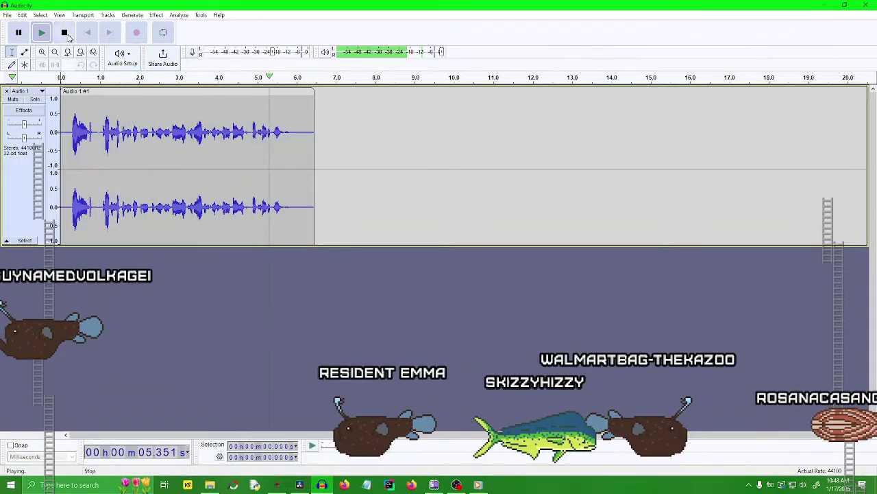
click(68, 36)
Export the voice take to the Videos folder as a Signed 16-bit PCM WAV file named cojum, leaving the metadata tags empty.
click(7, 15)
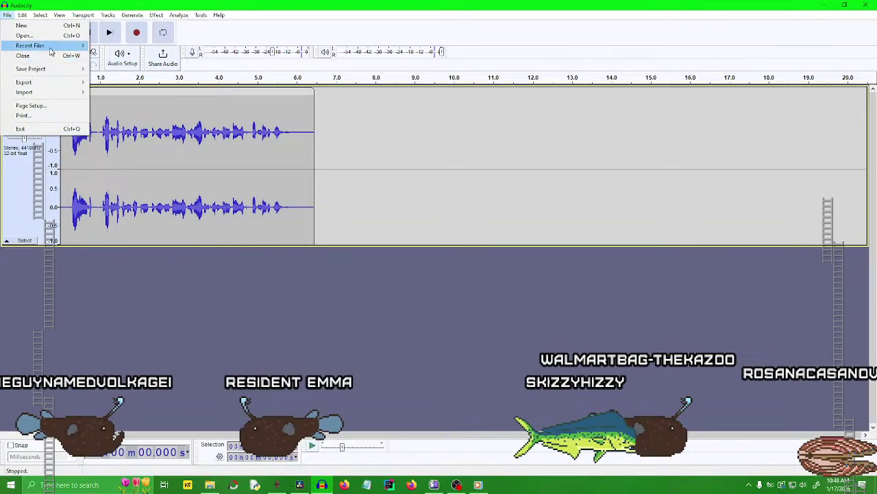
click(554, 189)
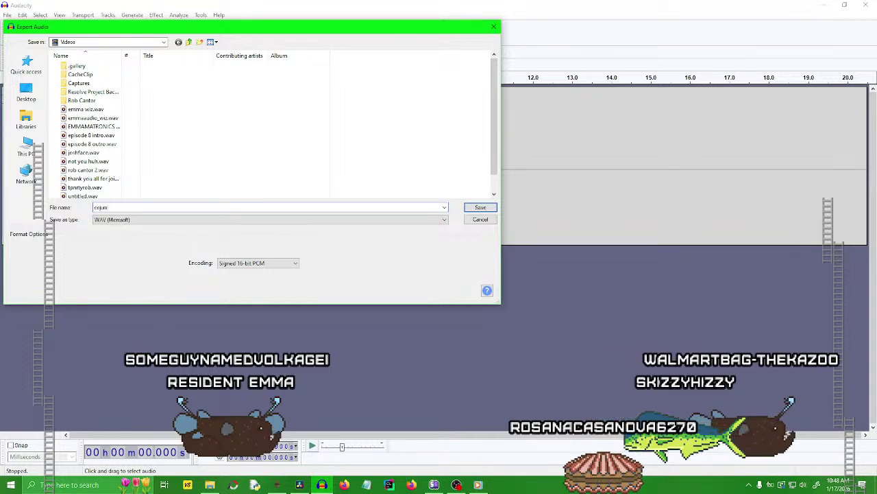
key(Return)
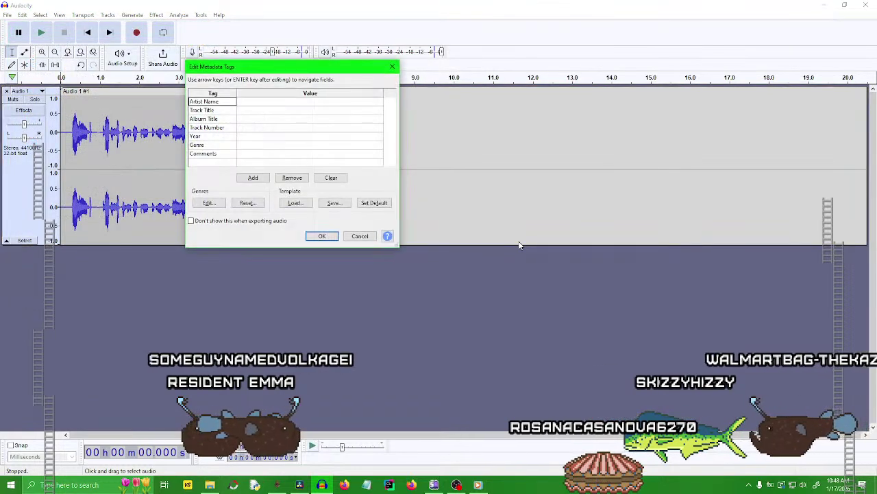
click(323, 236)
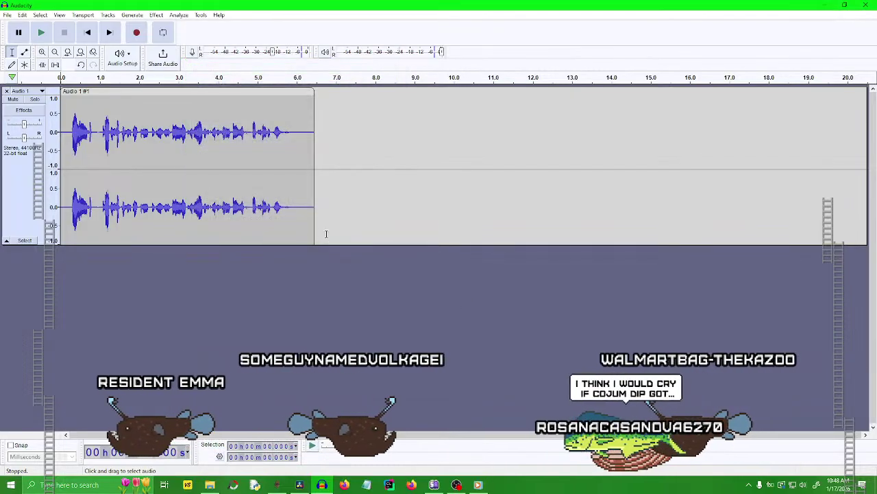
Minimize Audacity to return to DaVinci Resolve and move the playhead back three frames to 01:00:33:23.
click(821, 6)
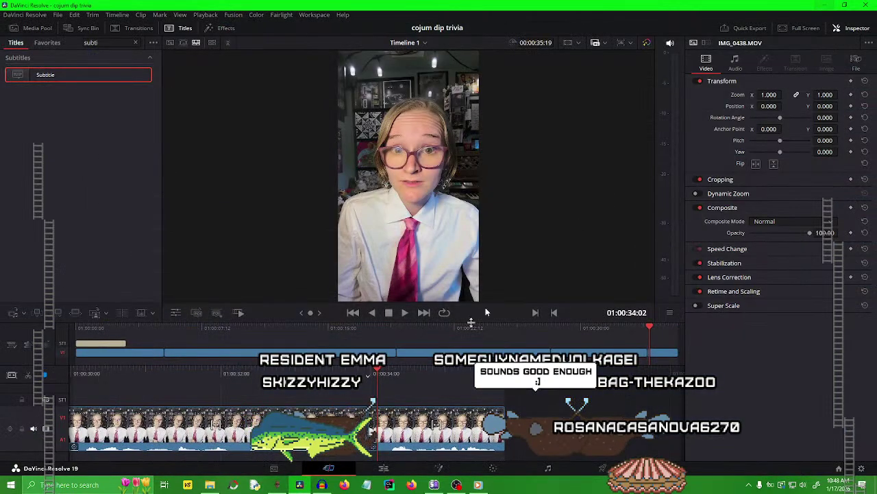
key(Left)
key(Left)
key(Left)
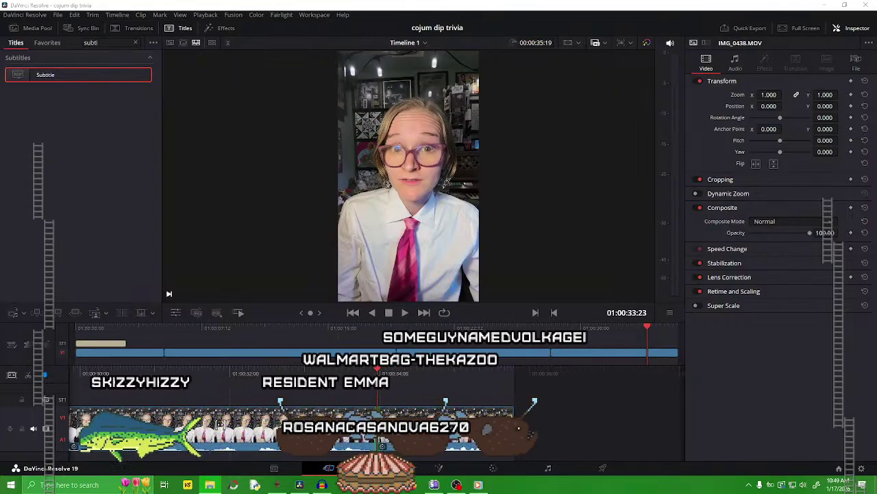
Switch to the 106_PANA folder in File Explorer, widen its window, and open the photo P1060591.JPG.
key(alt+Tab)
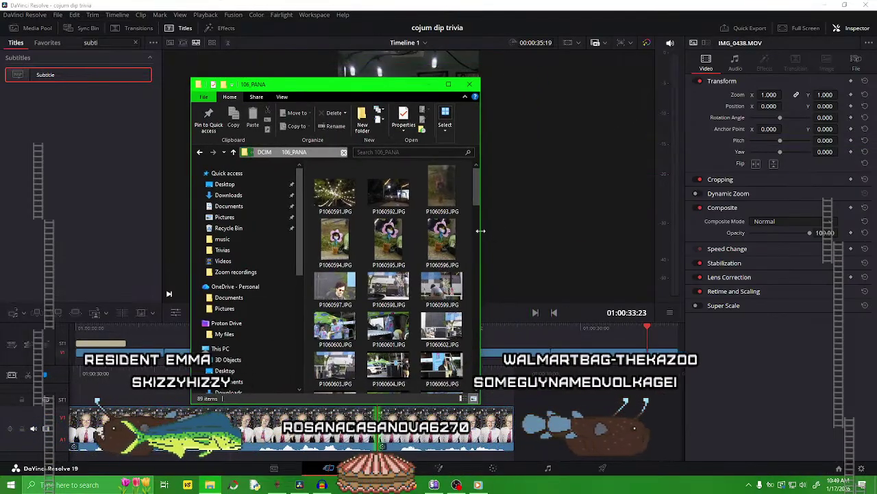
drag(479, 232, 746, 235)
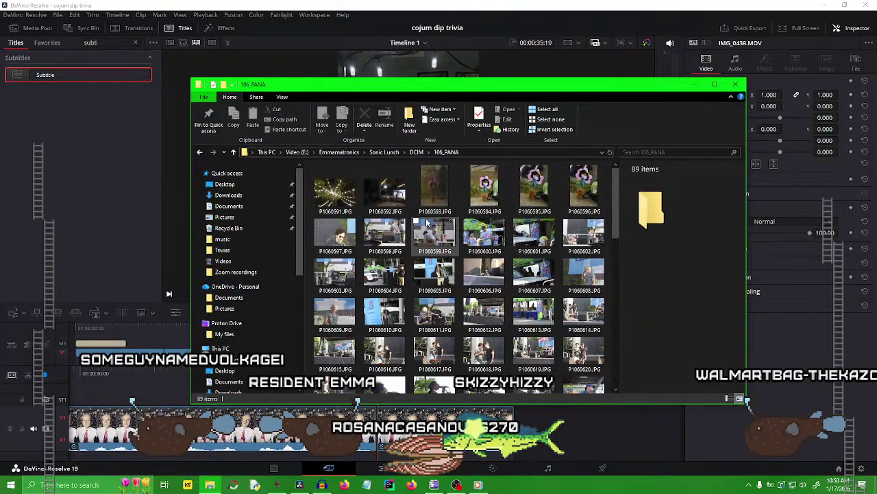
click(349, 197)
double_click(350, 196)
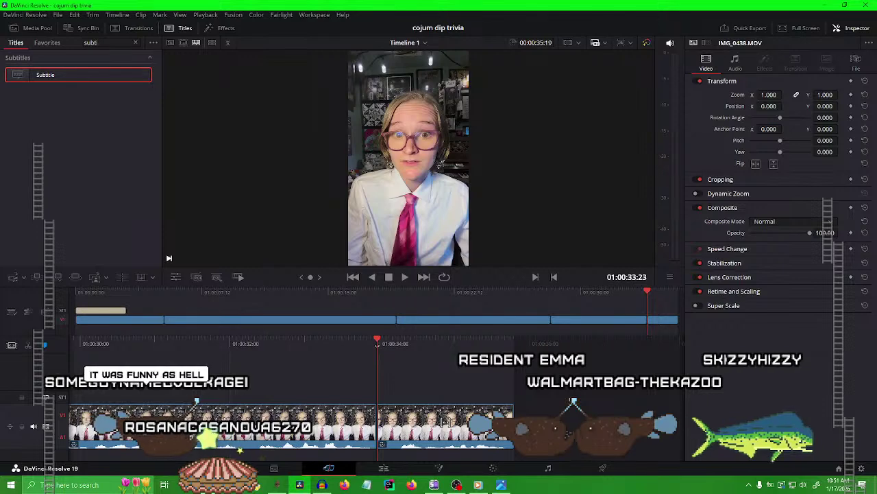
Bring the photo viewer showing P1060591.JPG in front of DaVinci Resolve and move its window toward the middle of the screen.
click(501, 485)
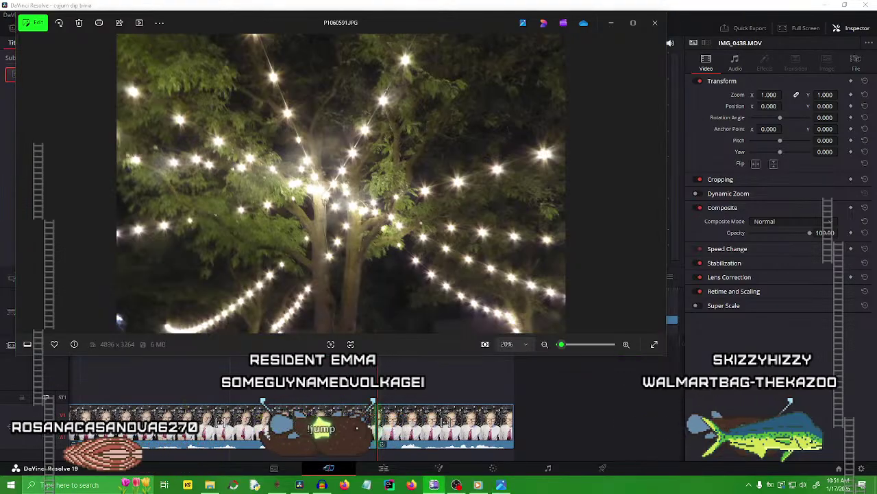
drag(514, 6, 478, 2)
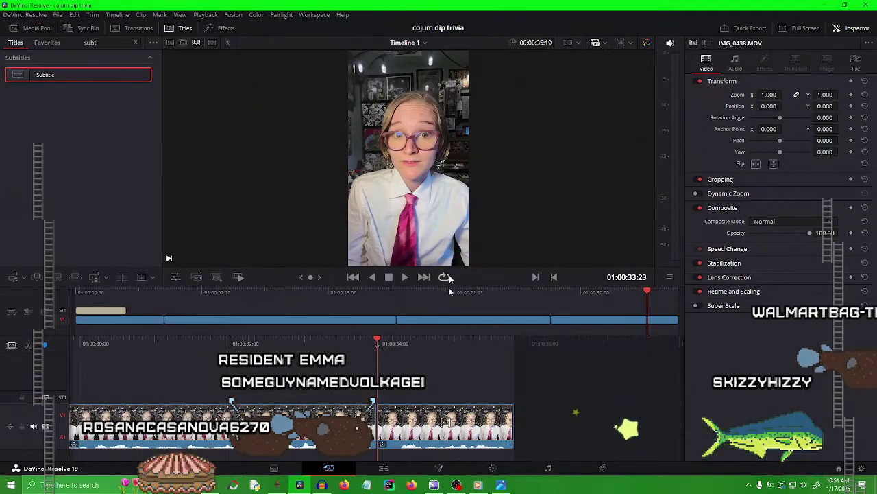
click(501, 484)
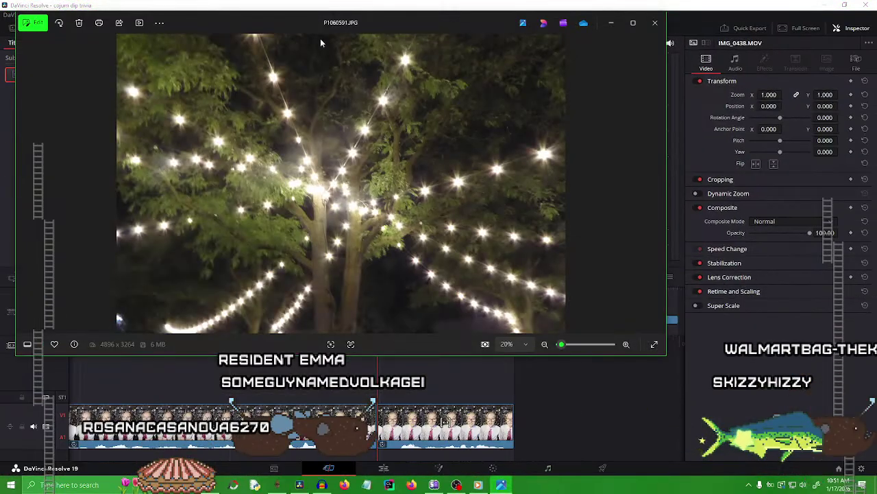
click(375, 9)
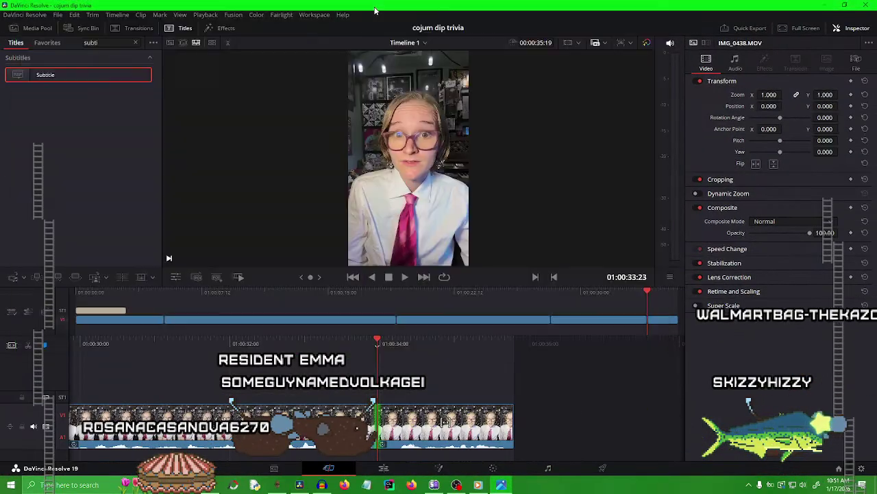
click(501, 484)
drag(274, 24, 373, 36)
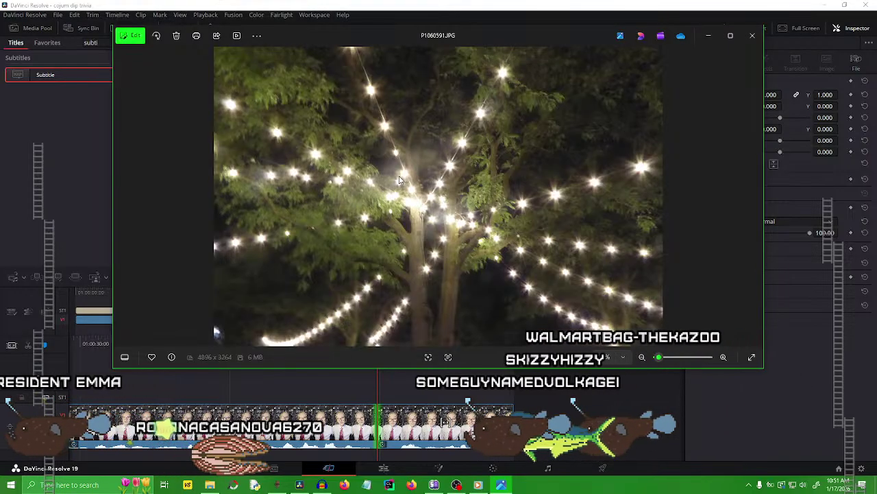
Browse the photos from P1060592.JPG to P1060597.JPG, examining the flower plush in P1060593.JPG and P1060594.JPG up close.
key(Right)
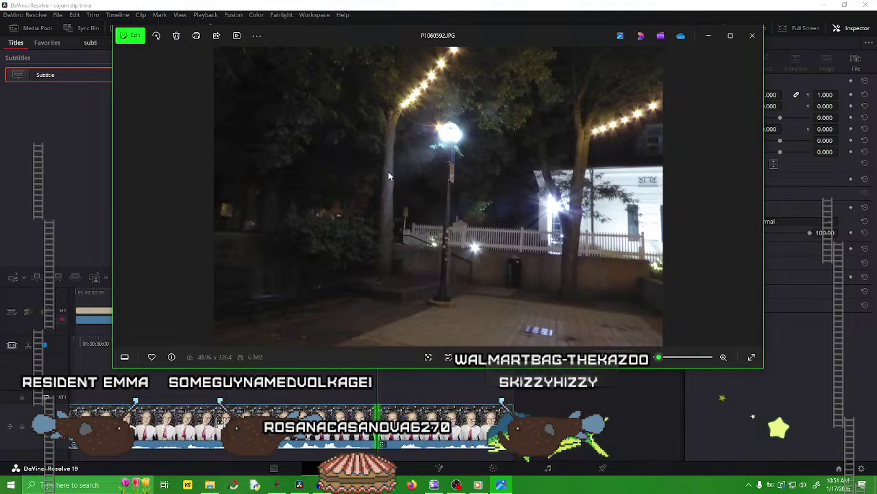
key(Right)
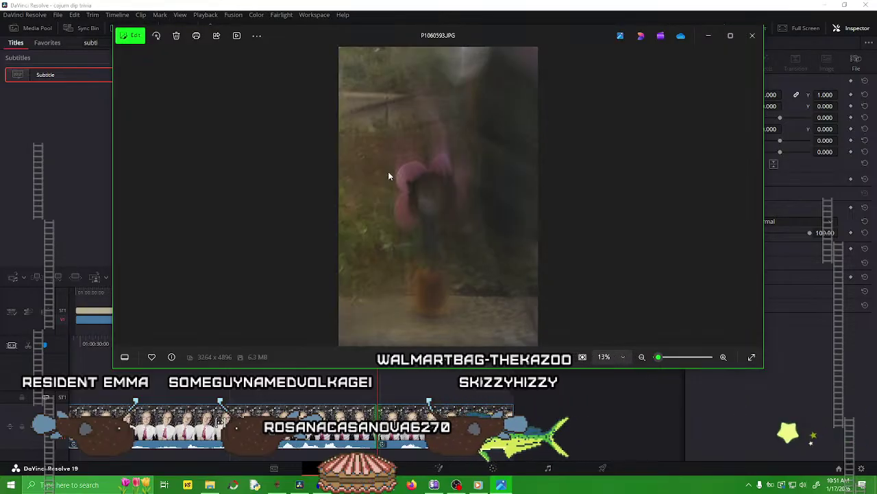
scroll(441, 257, up, 3)
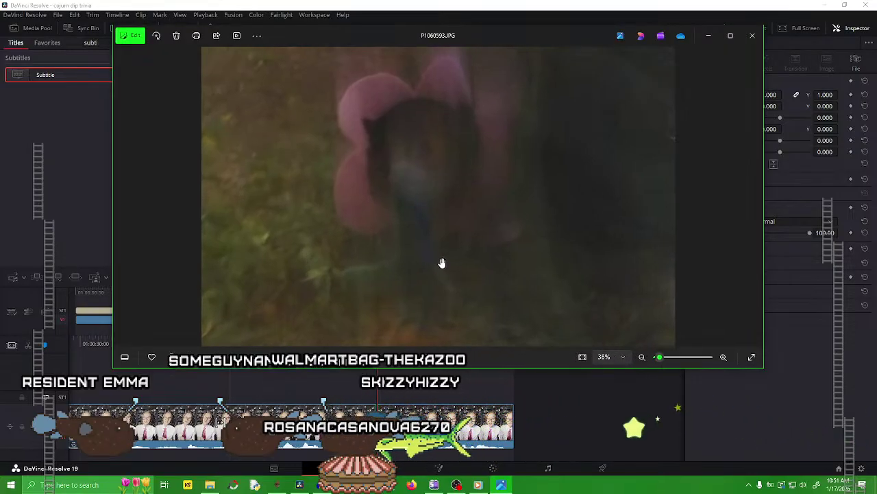
scroll(443, 264, down, 3)
key(Right)
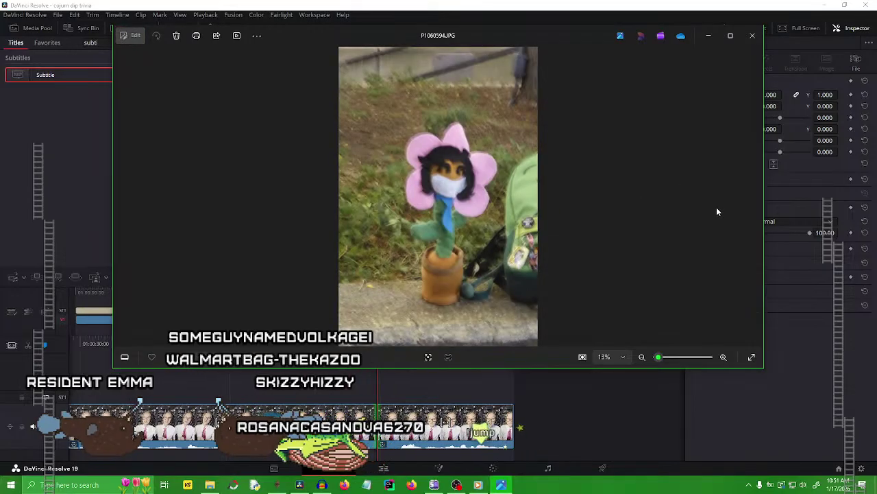
scroll(569, 226, up, 1)
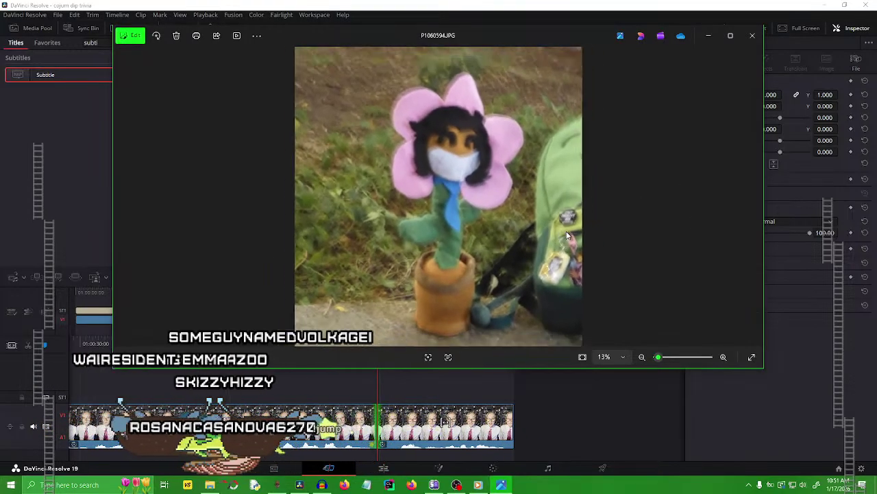
scroll(572, 239, down, 1)
key(Right)
key(Right)
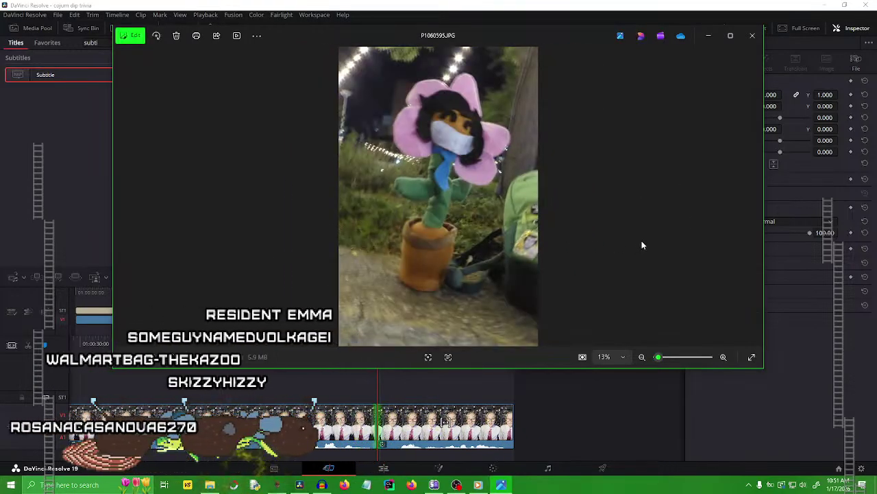
key(Right)
key(Right)
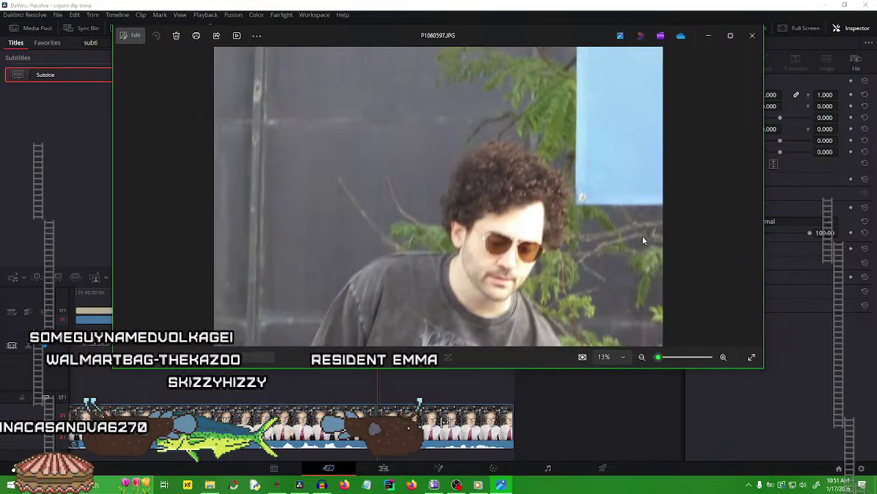
Browse the photos up to P1060601.JPG and examine the Sonic Lunch shirts in it up close.
key(Right)
key(Right)
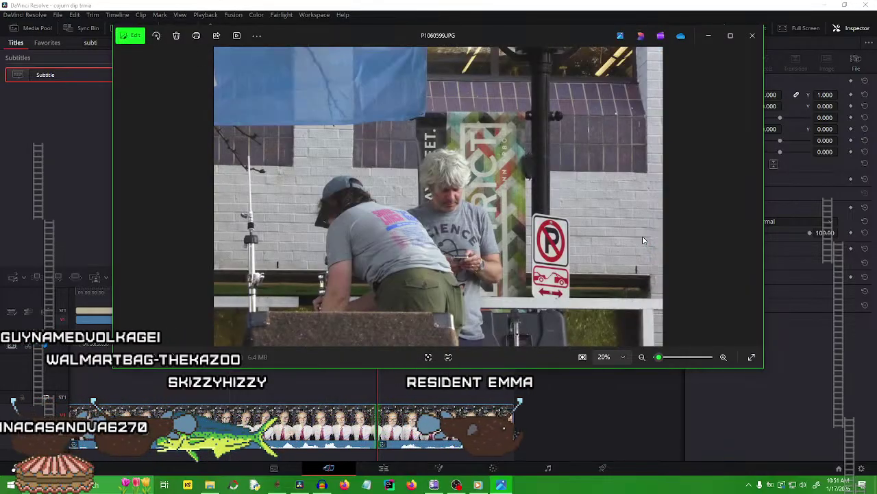
key(Right)
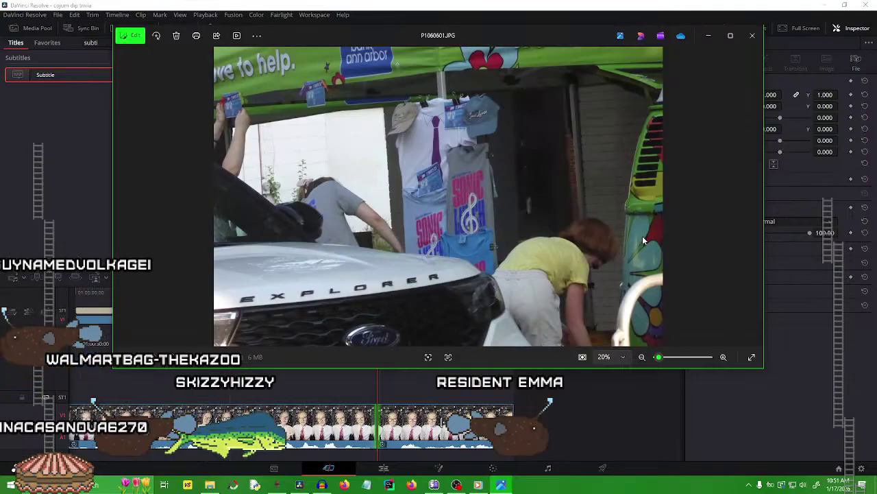
key(Right)
key(Left)
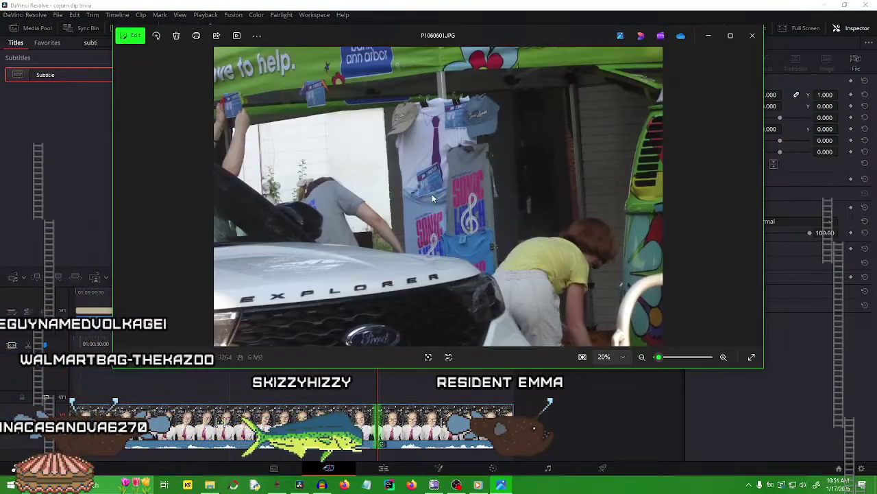
scroll(432, 198, up, 5)
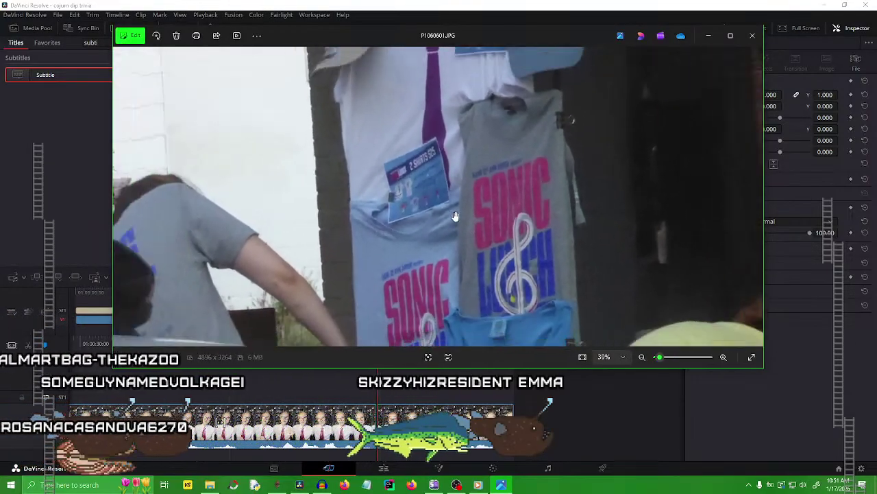
scroll(454, 217, down, 5)
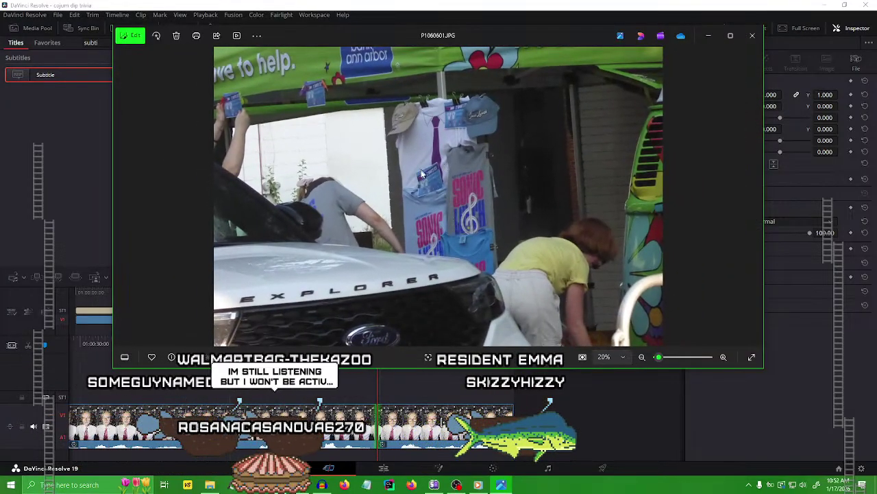
Browse the stage setup photos from P1060602.JPG to P1060611.JPG.
key(Right)
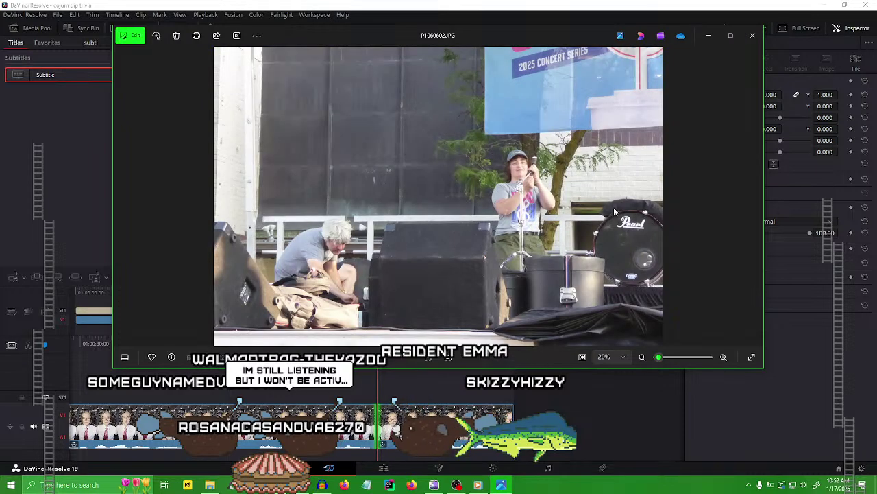
key(Right)
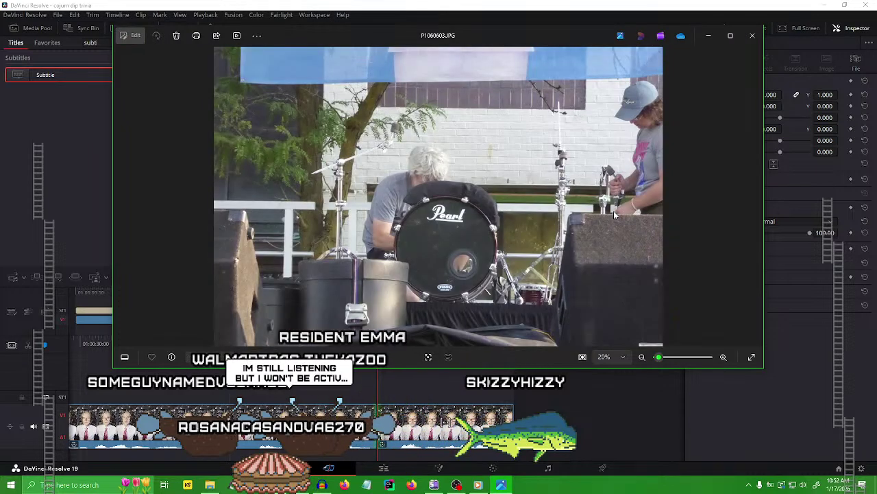
key(Right)
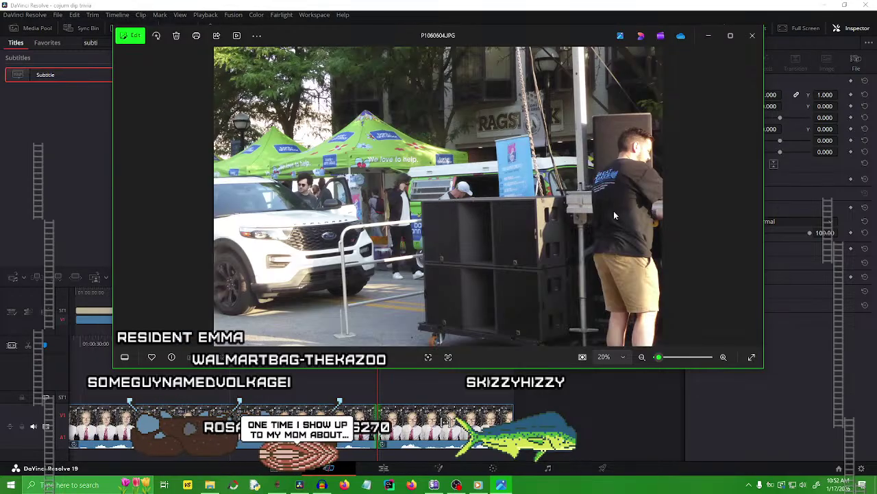
key(Right)
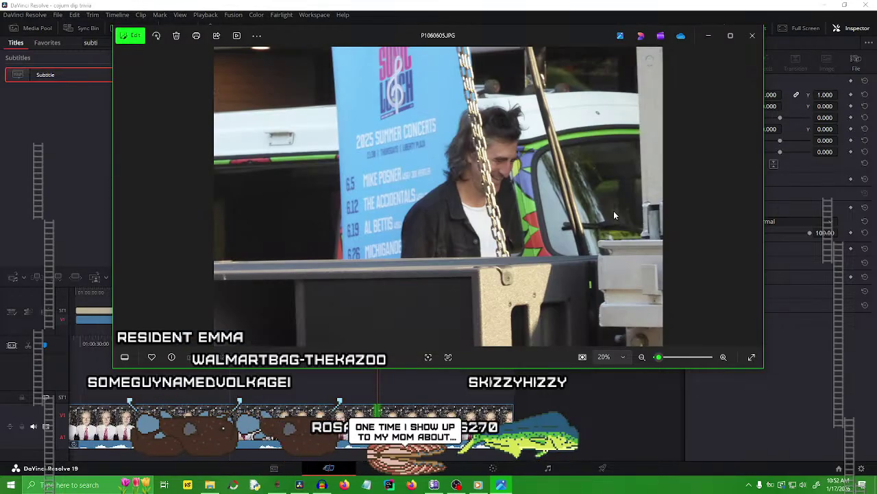
key(Right)
key(Right)
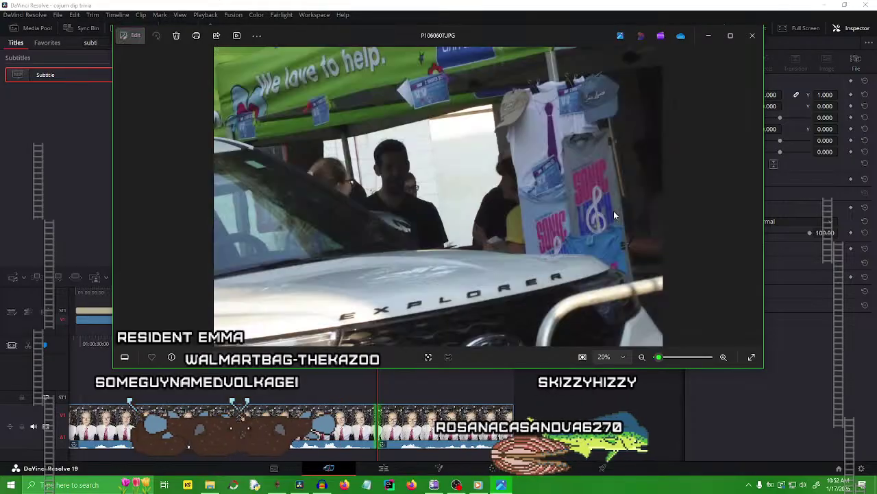
key(Right)
key(Right)
key(Right)
key(Right)
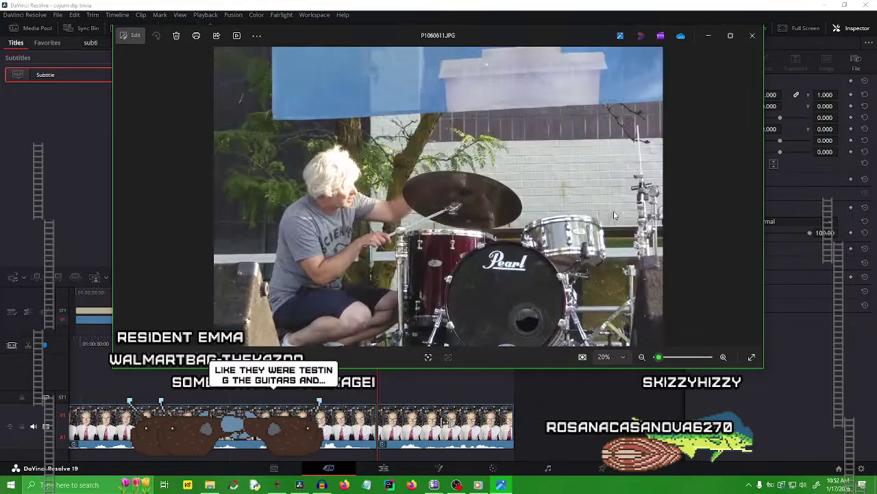
Continue through the stage photos up to P1060623.JPG, the singer at the microphone.
key(Right)
key(Right)
key(Right)
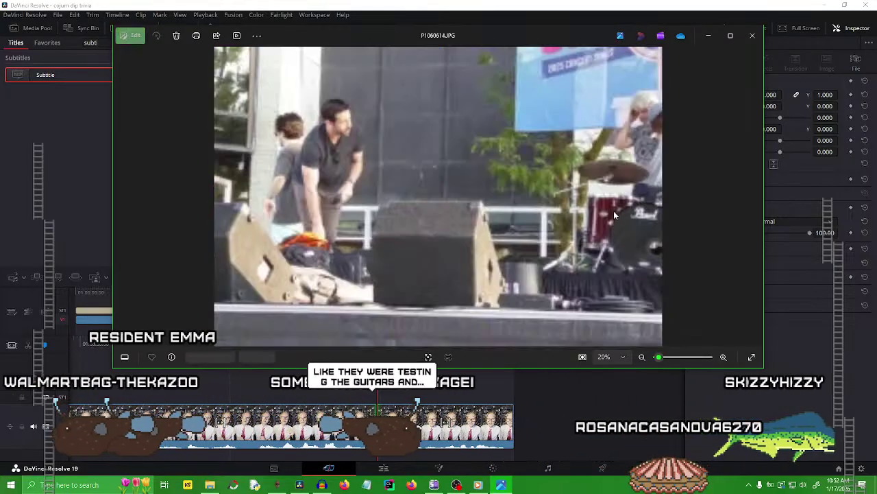
key(Right)
key(Right)
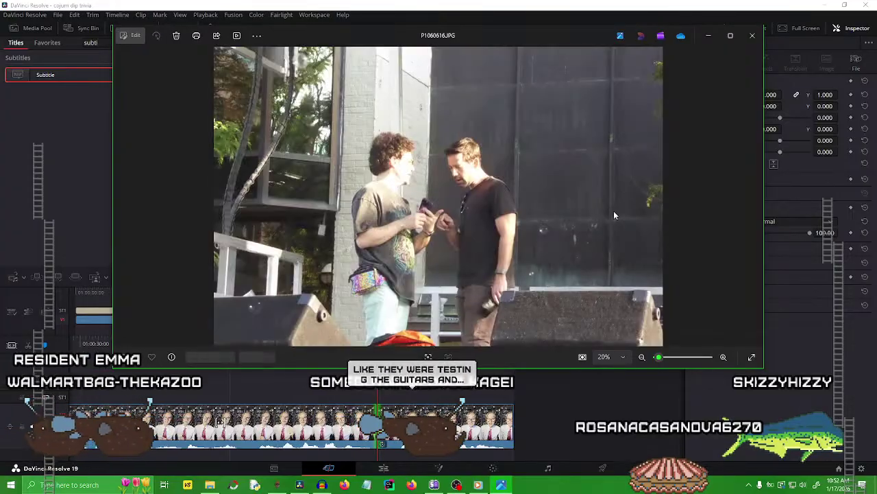
key(Right)
key(Right)
key(Right)
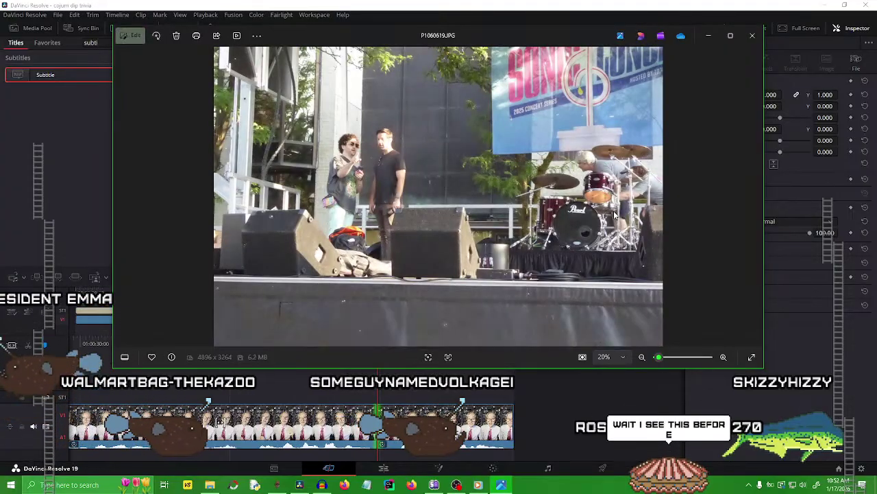
key(Right)
key(Right)
key(Right)
key(Right)
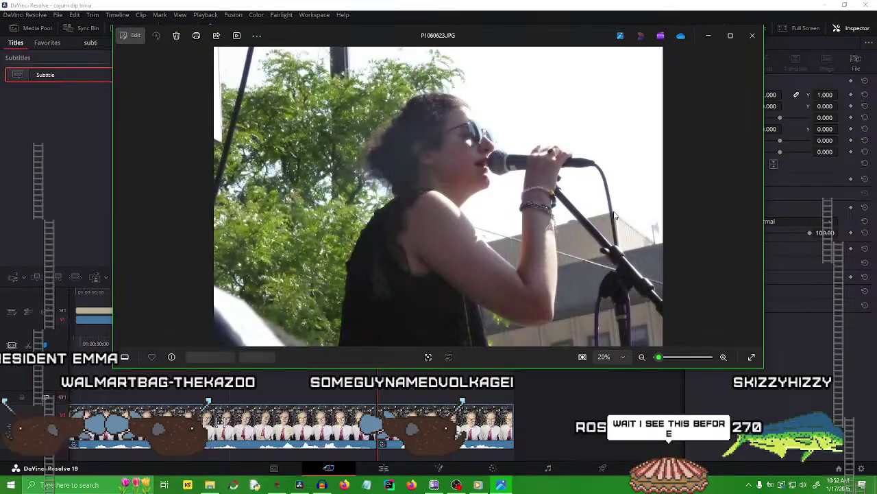
Compare the performance photo P1060624.JPG with the photos that follow it, ending back on P1060624.JPG.
key(Right)
key(Right)
key(Left)
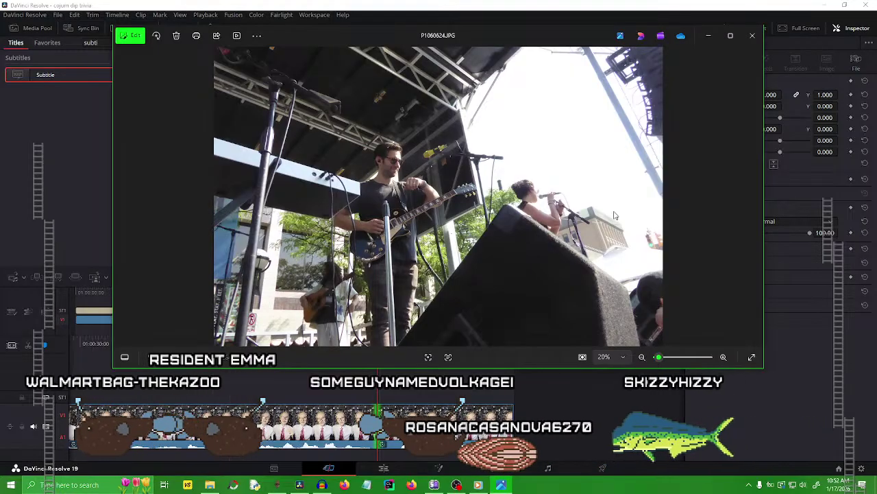
key(Right)
key(Right)
key(Left)
key(Left)
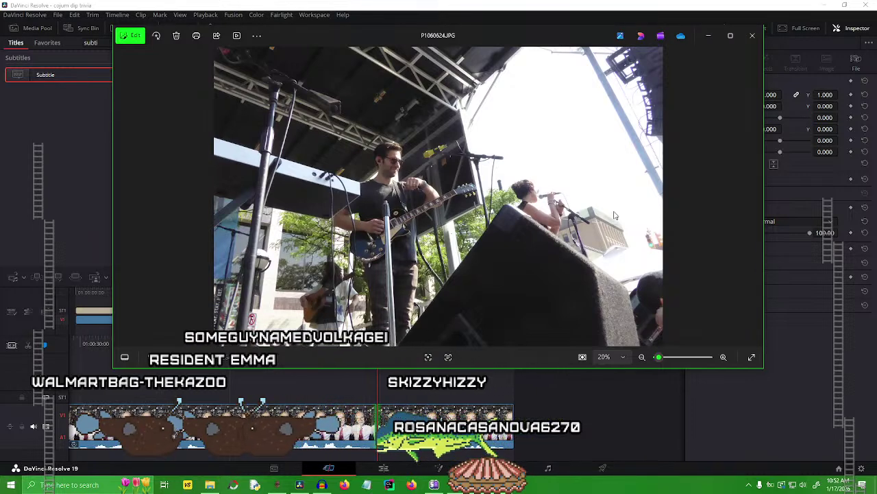
Browse the band photos from P1060624.JPG onward to P1060634.JPG.
key(Right)
key(Right)
key(Right)
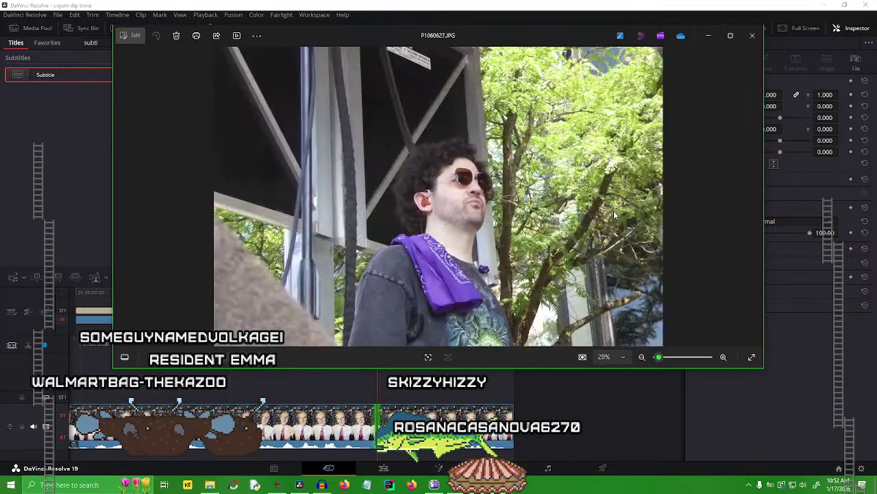
key(Right)
key(Right)
key(Right)
key(Right)
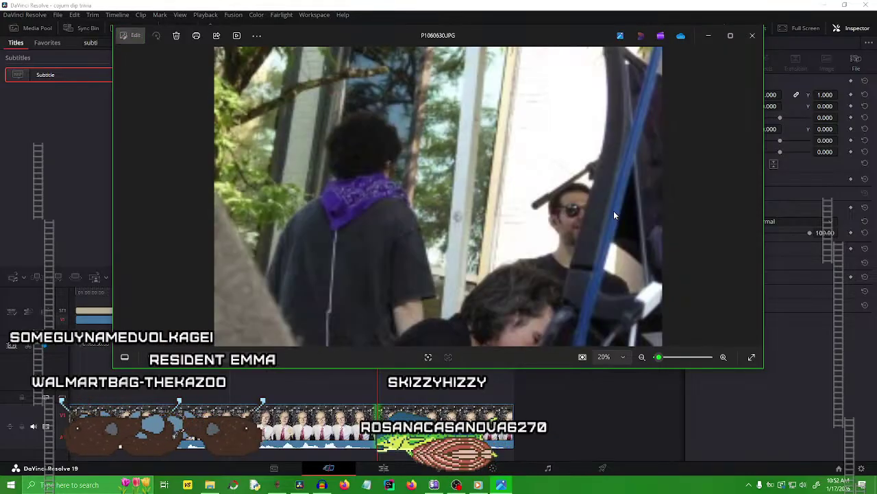
key(Right)
key(Right)
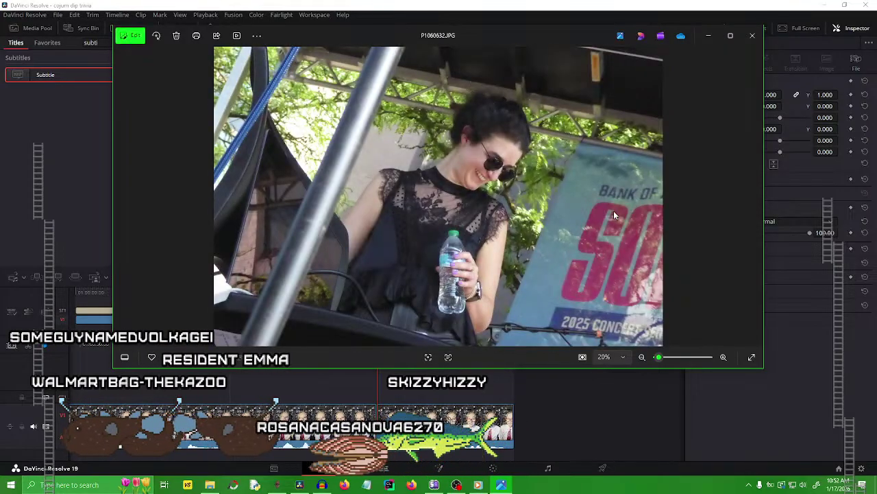
key(Right)
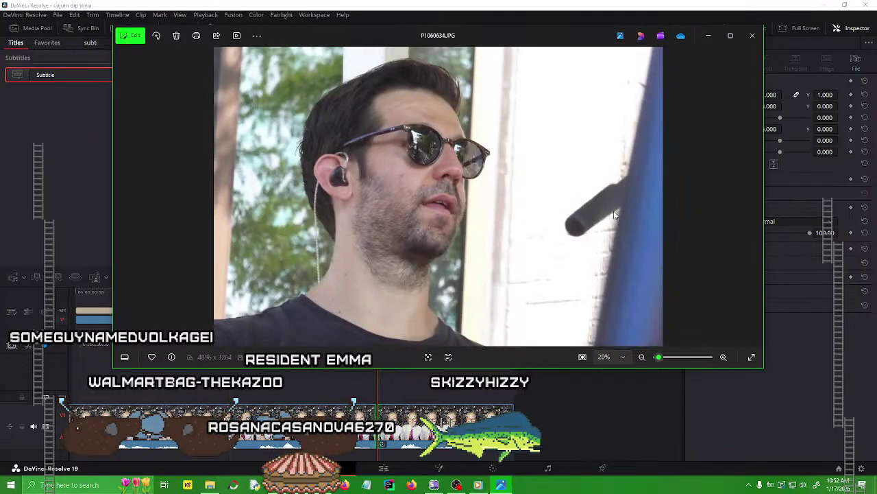
View the photos from P1060635.JPG to P1060640.JPG and the video clip P1060641.MP4.
key(Right)
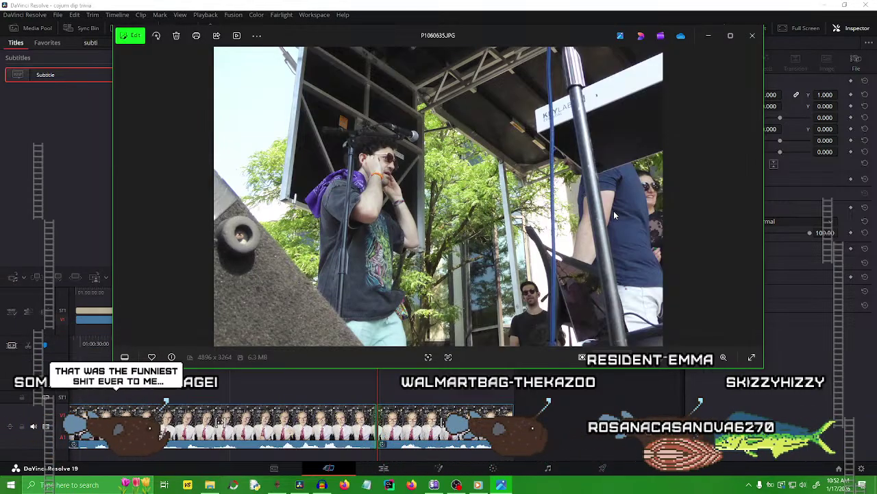
key(Right)
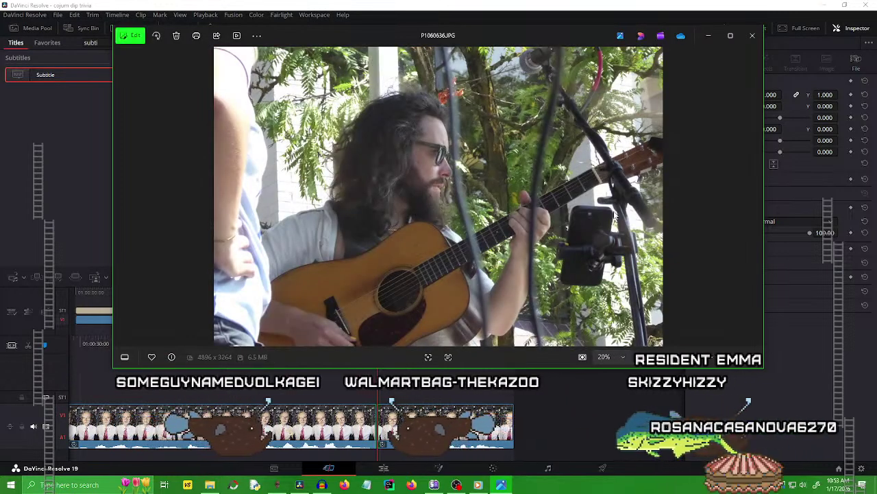
key(Right)
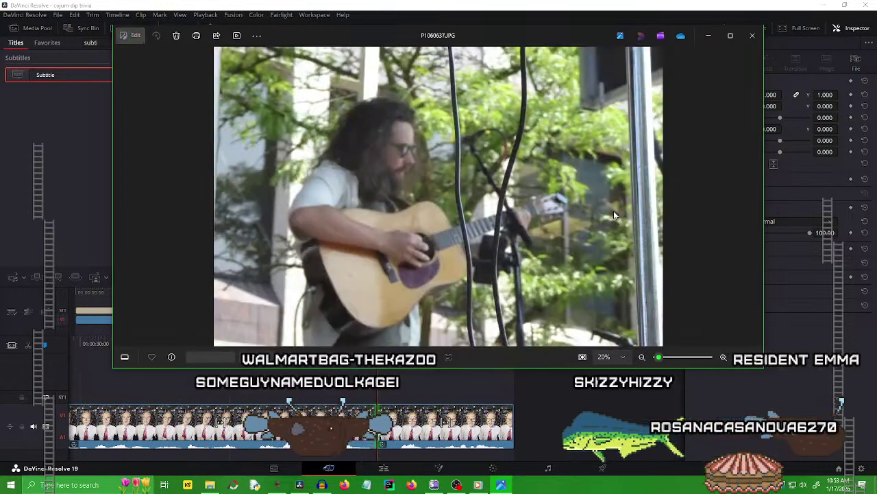
key(Right)
key(Right)
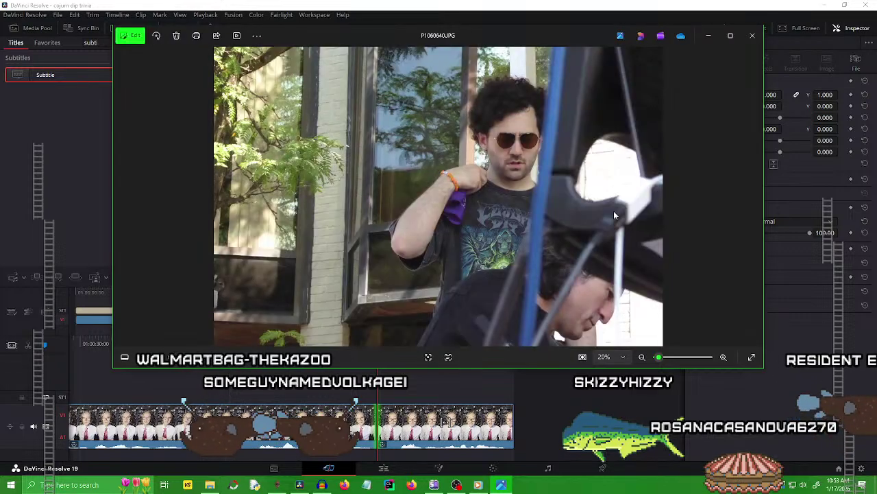
key(Right)
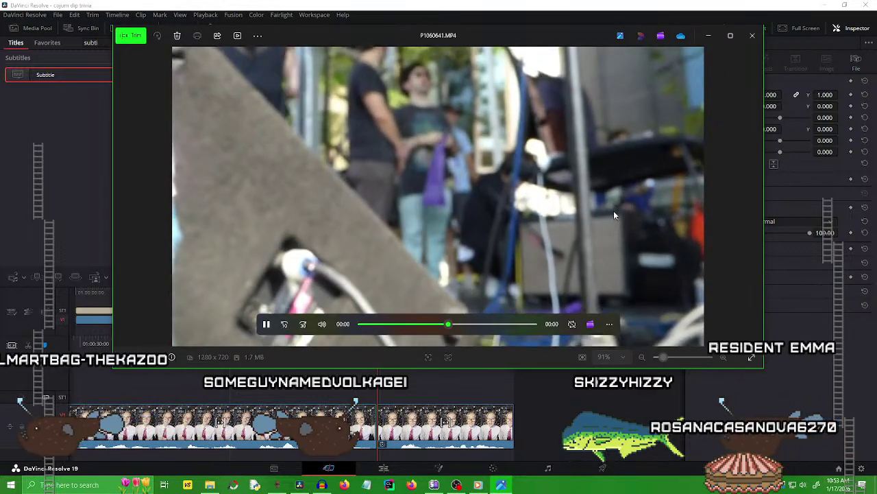
Browse on to P1060647.JPG and examine the plush with the pink bow and the hands holding it up close.
key(Right)
key(Right)
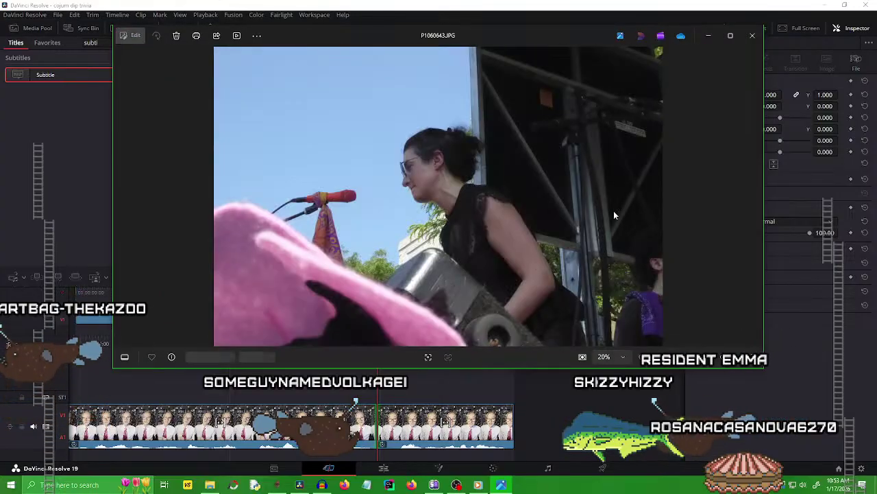
key(Right)
key(Right)
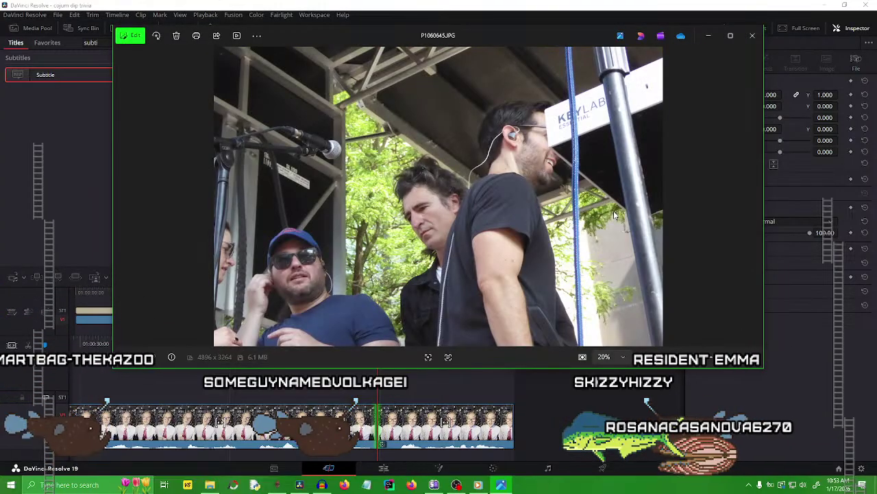
key(Right)
key(Right)
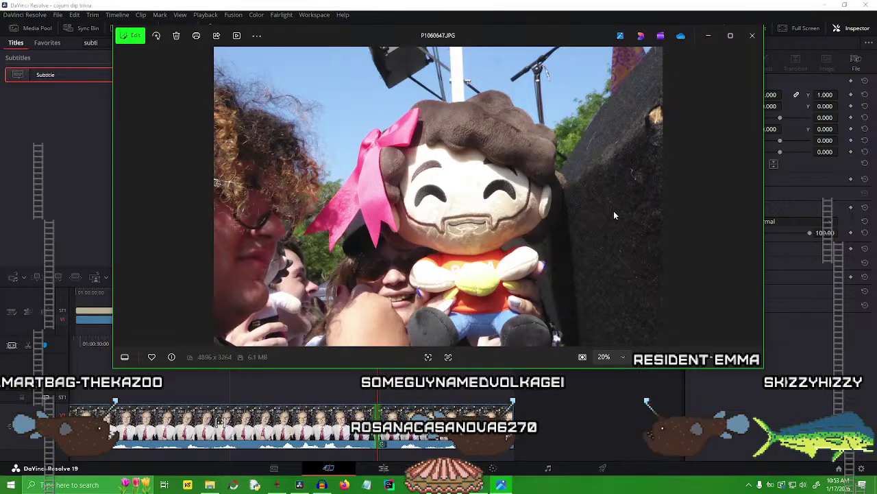
scroll(614, 215, up, 6)
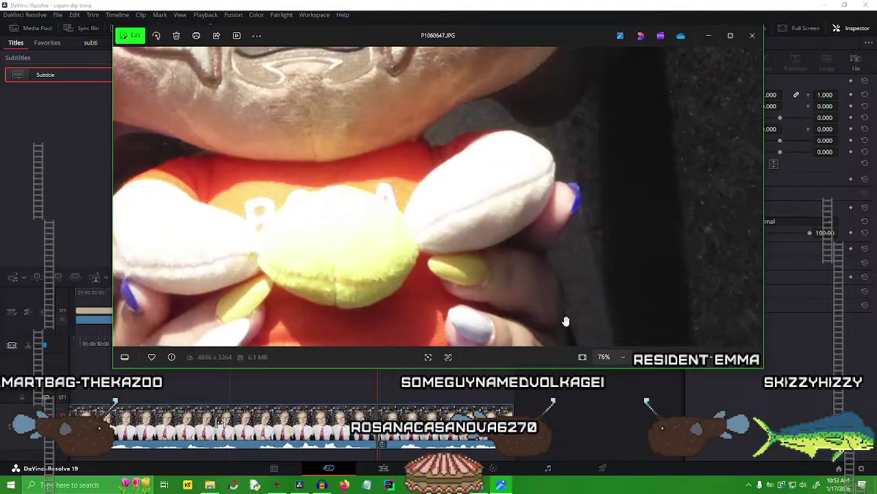
drag(567, 321, 513, 220)
scroll(514, 218, down, 2)
scroll(512, 218, down, 4)
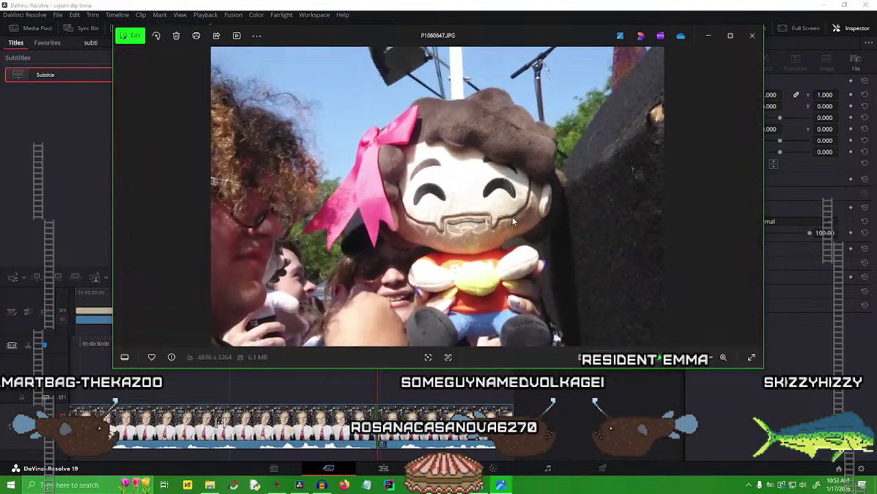
View the files after P1060647.JPG, including the keyboard player clips P1060650.MP4 and P1060651.MP4, ending on P1060652.JPG.
key(Right)
key(Right)
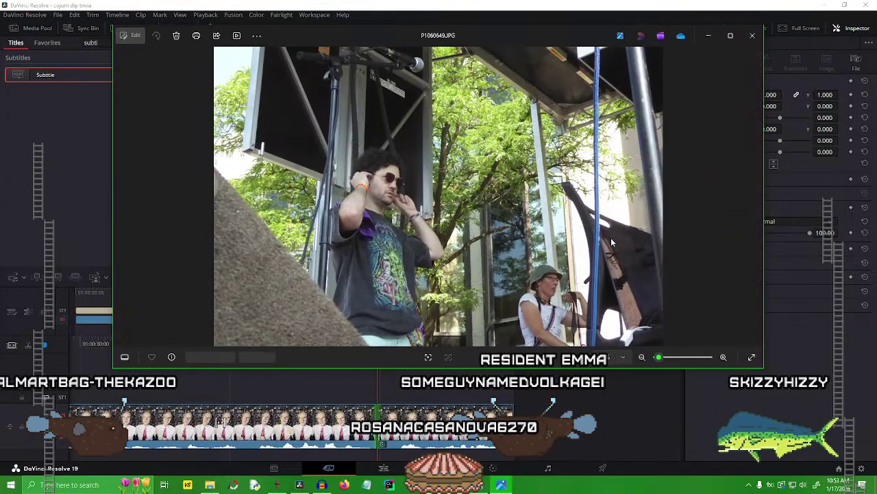
key(Right)
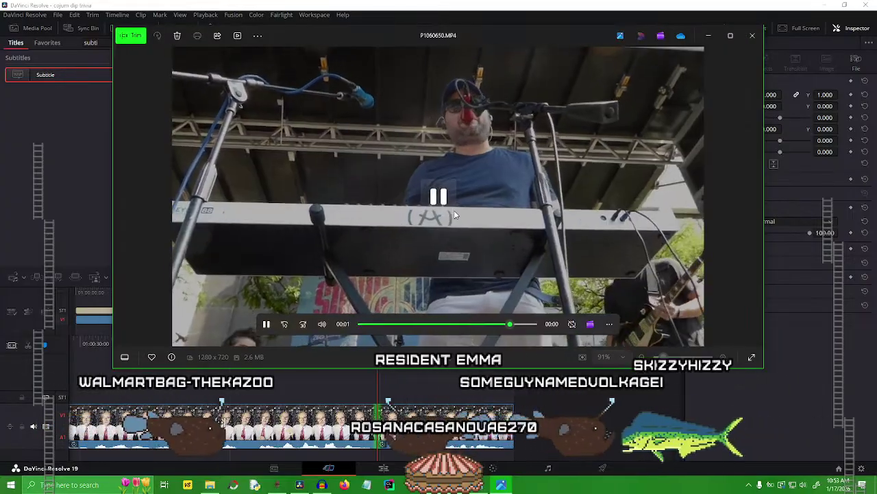
key(Right)
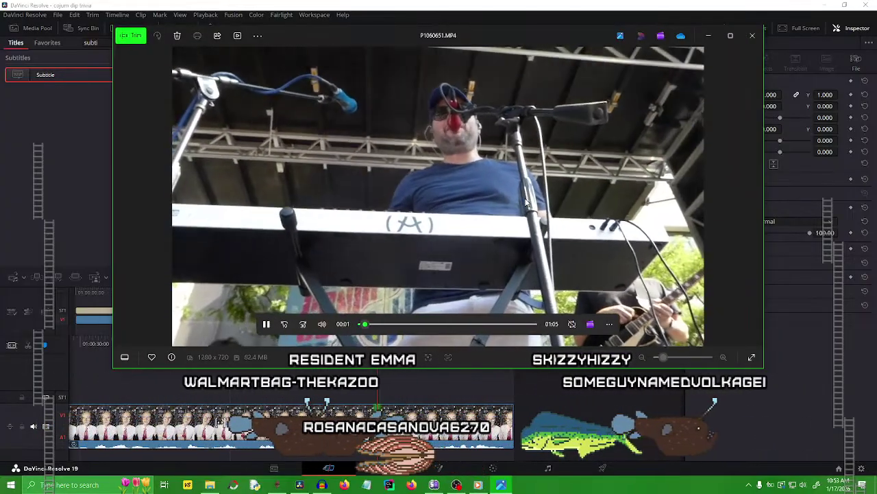
key(Right)
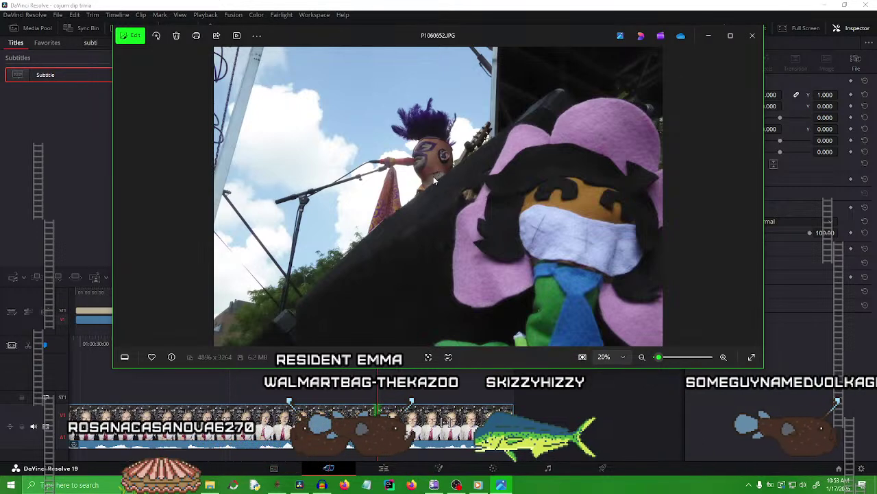
View the concert files from P1060653.JPG on to the video clip P1060657.MP4.
key(Right)
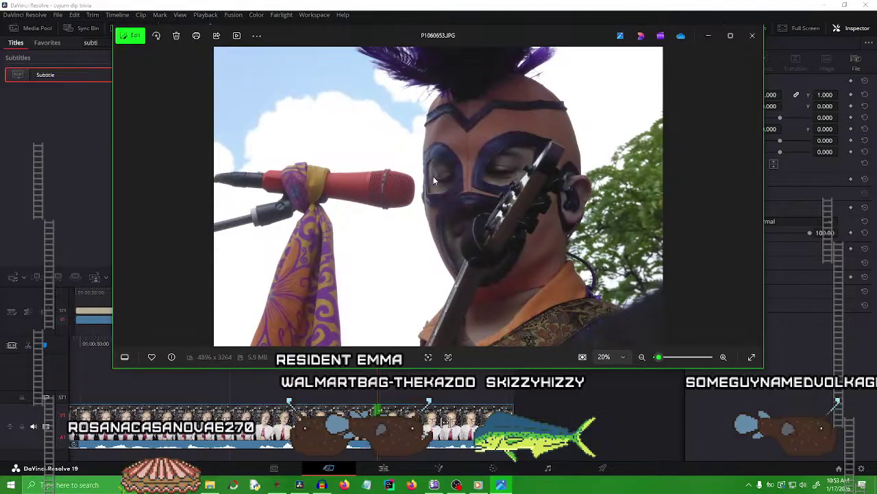
key(Right)
key(Right)
key(Right)
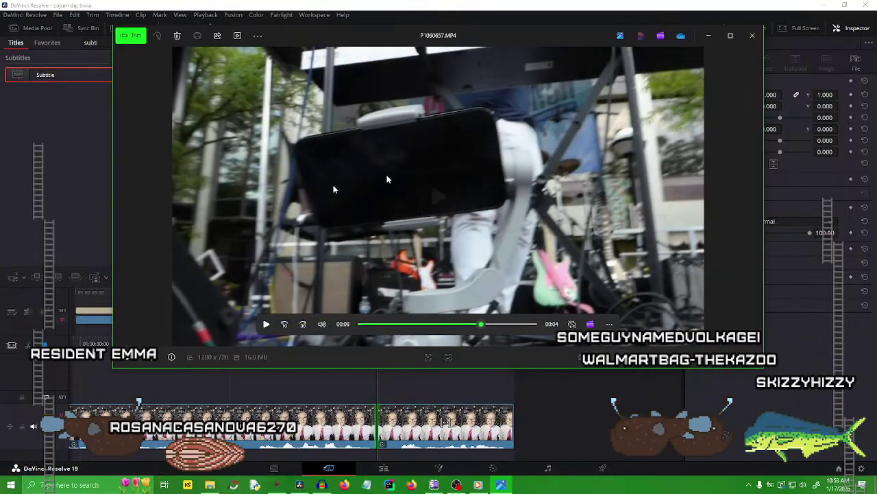
click(438, 147)
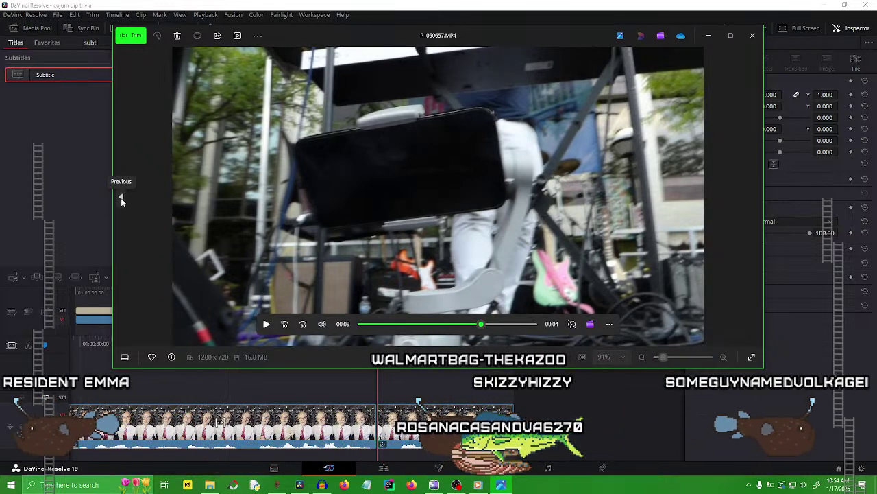
Go back to the photo P1060656.JPG and examine the plushes held up in front of the stage.
click(121, 199)
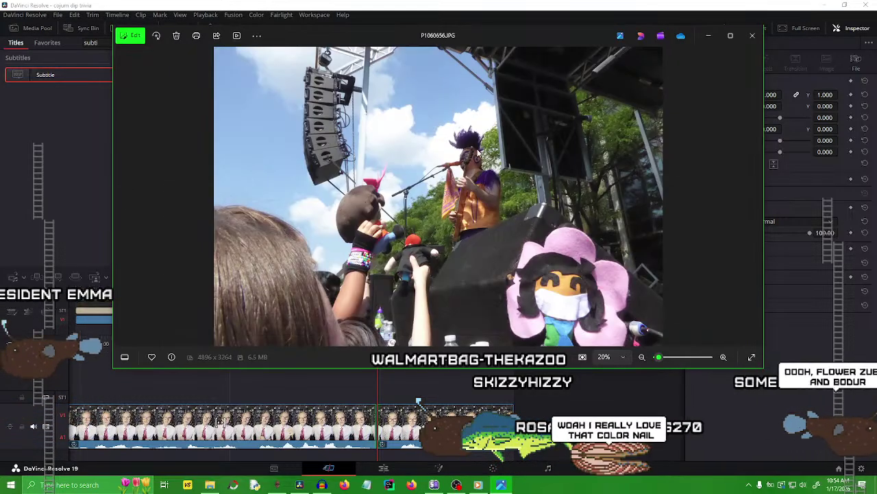
right_click(432, 135)
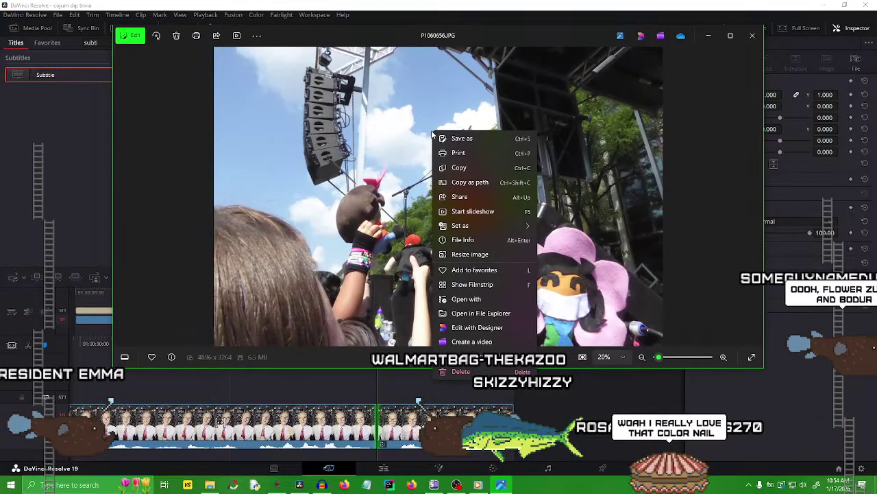
click(606, 113)
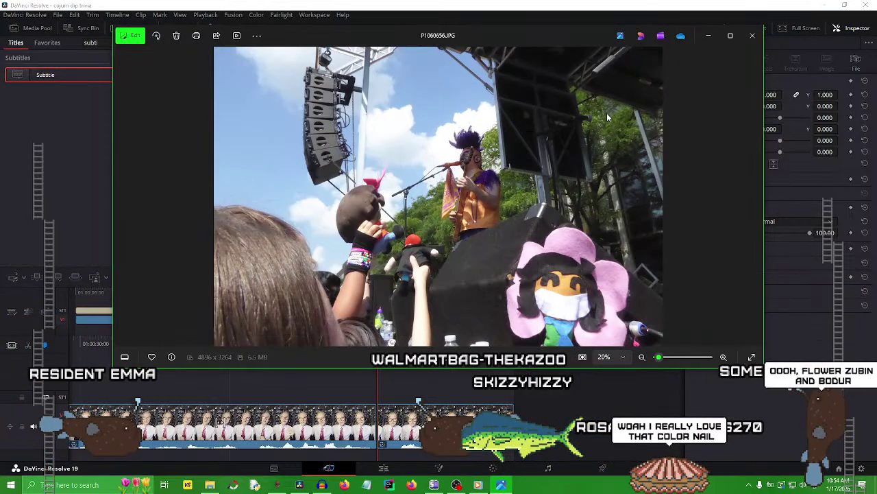
Browse from P1060656.JPG through the keyboard player photos and P1060663.JPG to the video clip P1060664.MP4.
click(757, 187)
click(756, 190)
click(756, 194)
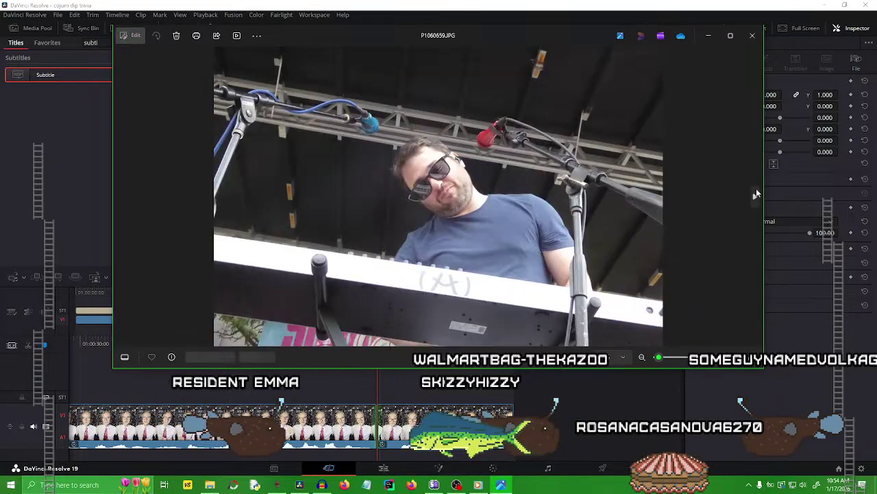
click(756, 194)
click(757, 194)
click(756, 194)
click(756, 194)
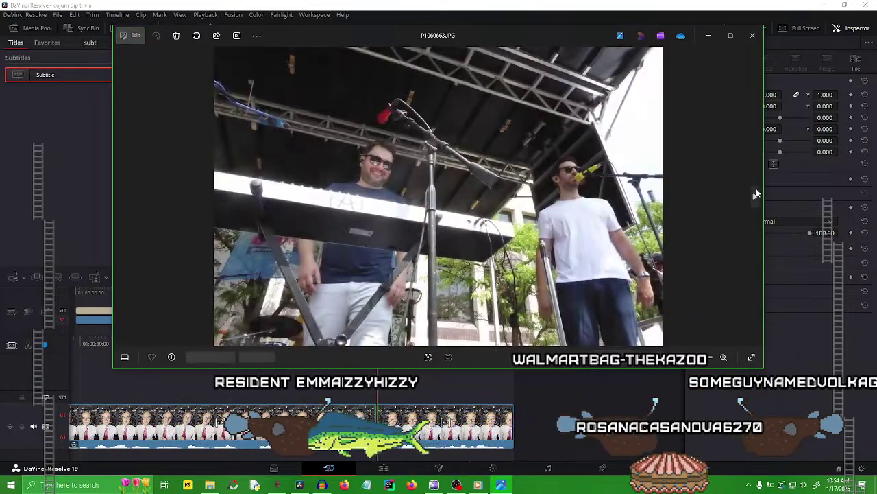
click(756, 194)
click(689, 211)
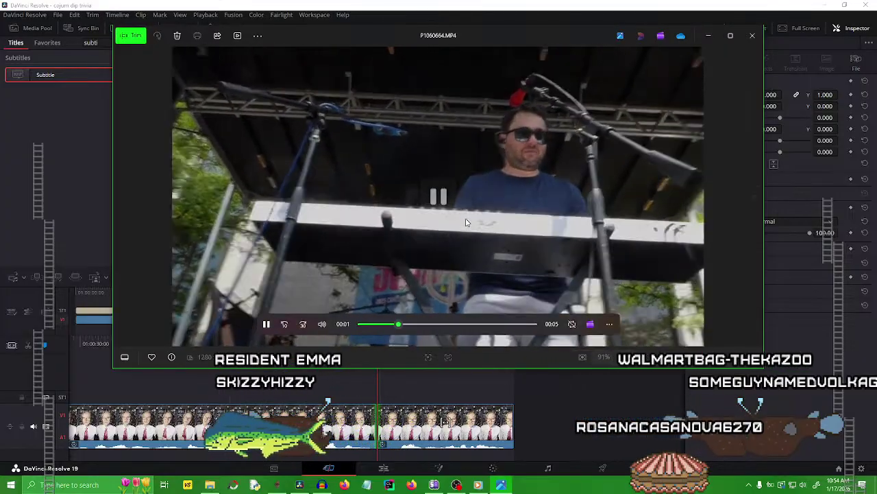
Skim the guitarist clips P1060665.MP4 and P1060666.MP4, ending on P1060667.MP4.
click(755, 197)
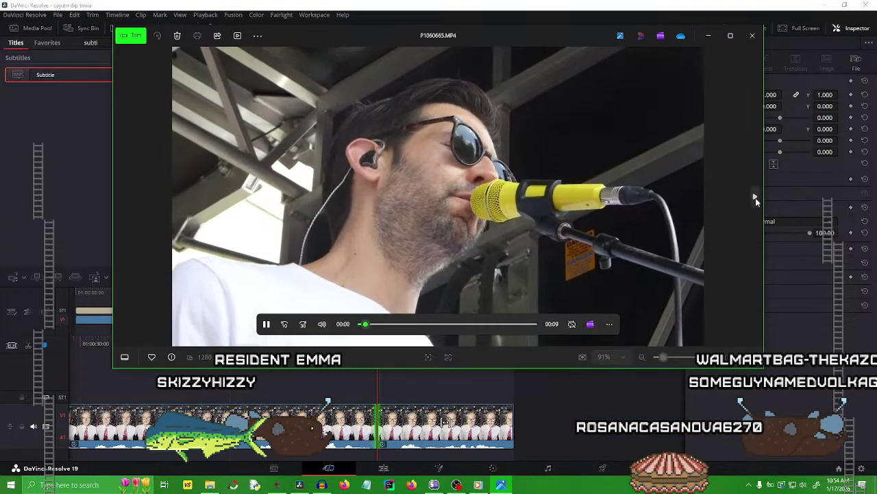
click(755, 197)
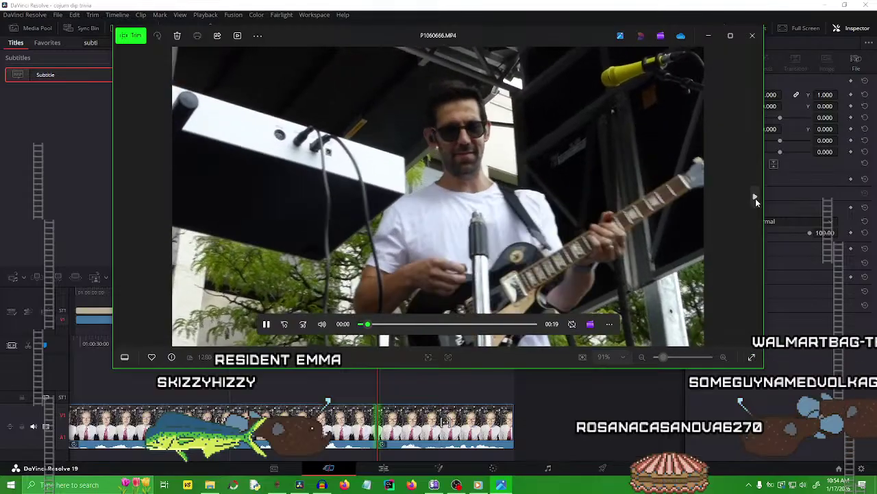
click(755, 198)
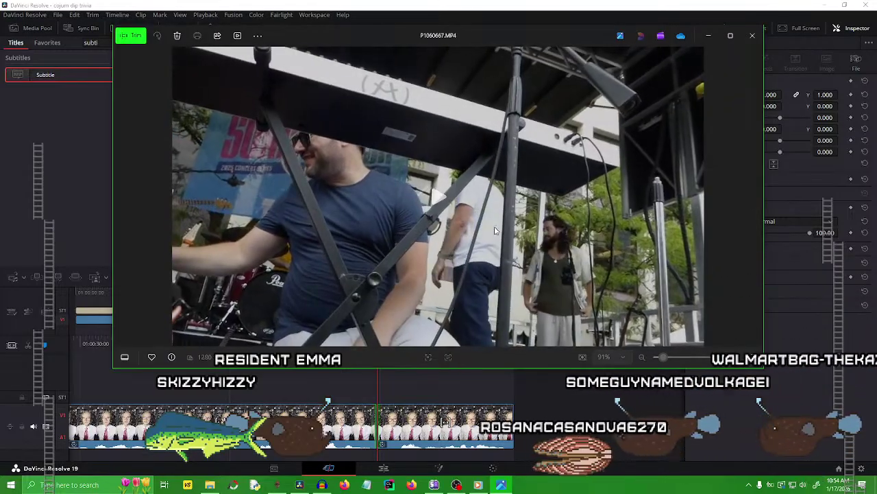
Skip ahead to 00:20 in P1060667.MP4, play a short stretch and pause it at 00:22.
click(495, 226)
click(477, 328)
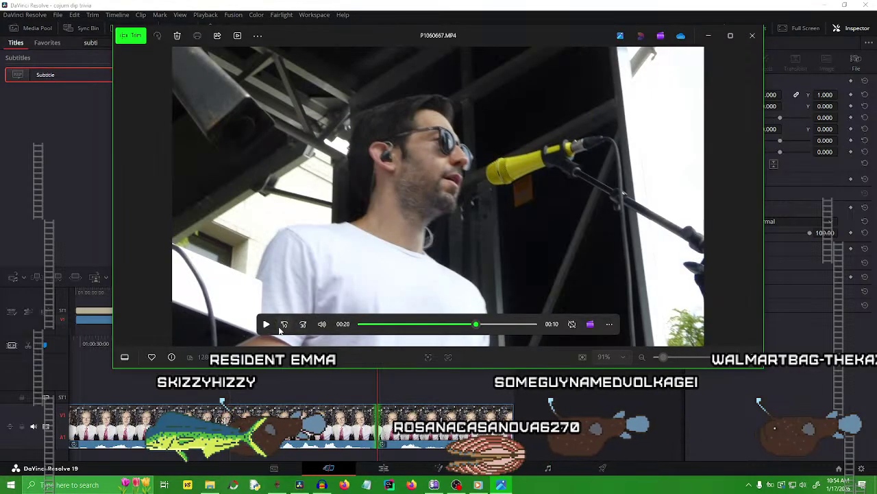
click(266, 326)
click(534, 219)
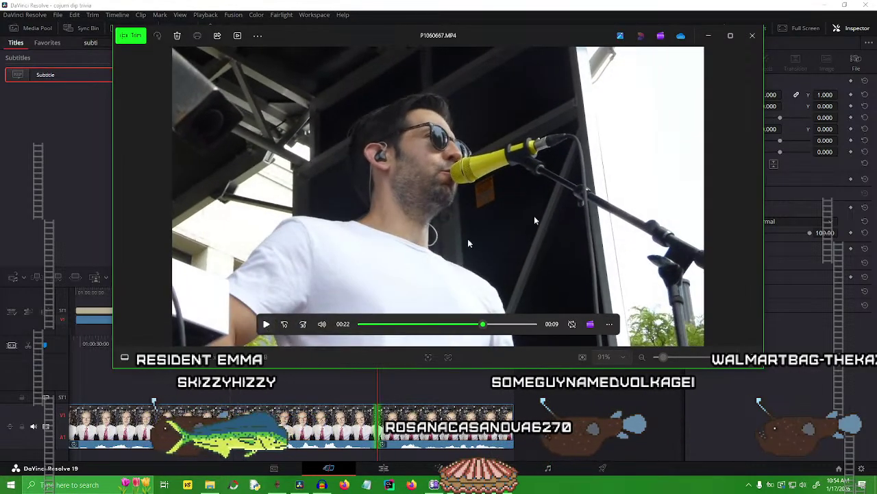
Browse the concert photos and videos after P1060667.MP4, then play and pause P1060670.MP4 to examine its footage.
click(755, 196)
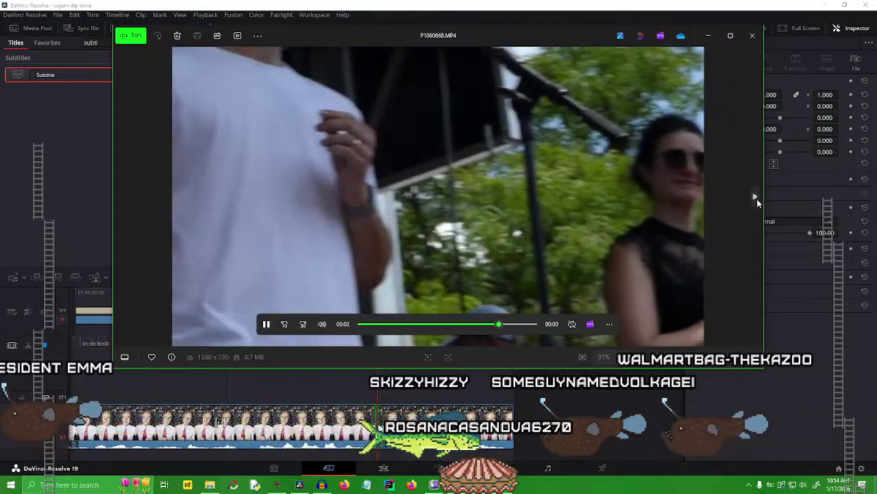
click(757, 199)
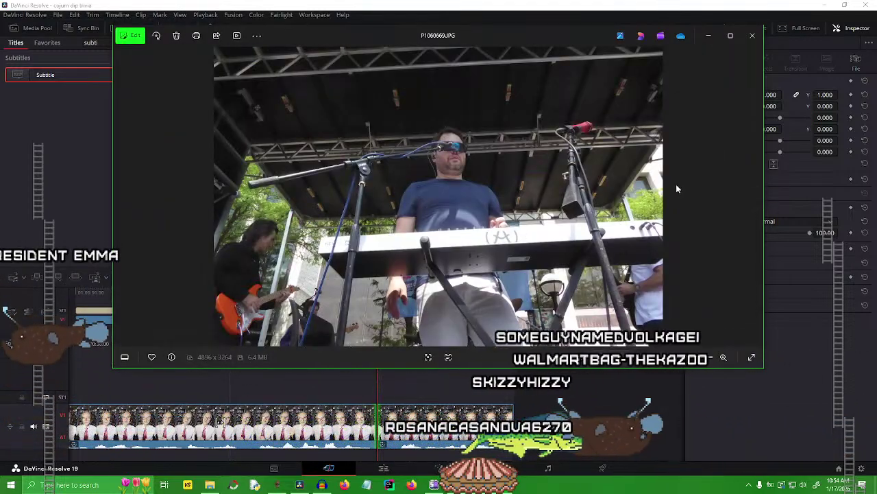
click(757, 199)
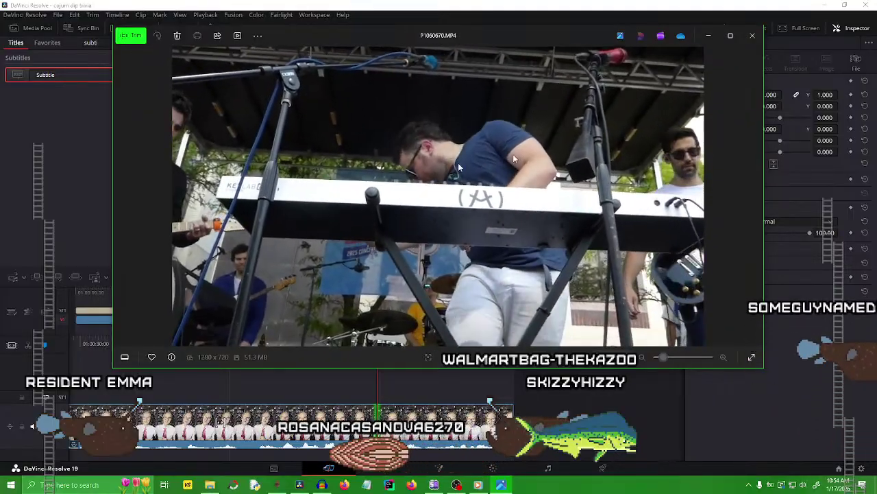
mouse_move(272, 251)
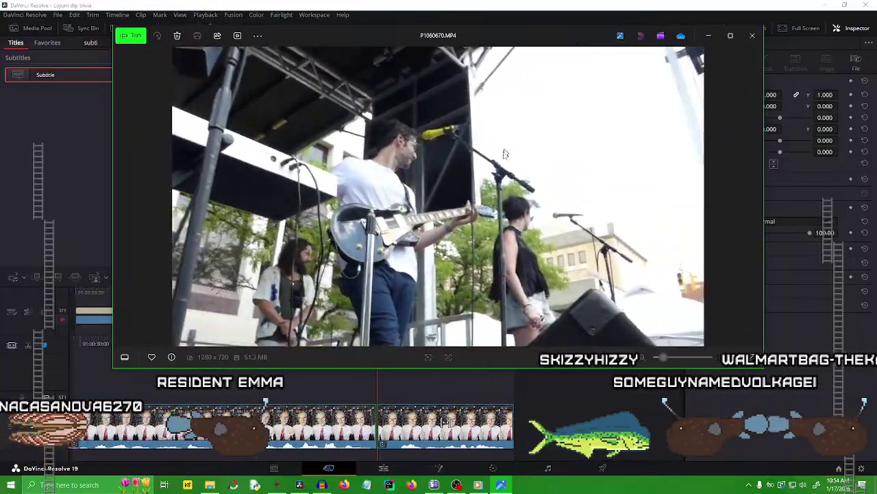
mouse_move(476, 214)
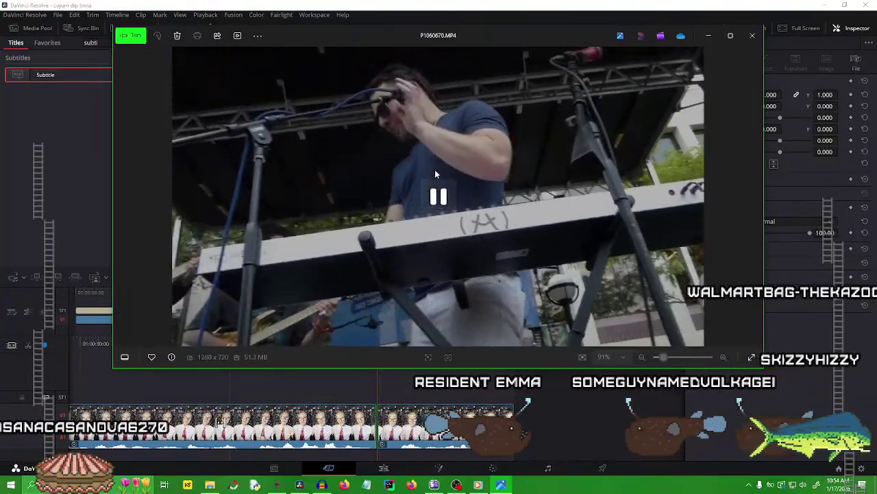
click(435, 169)
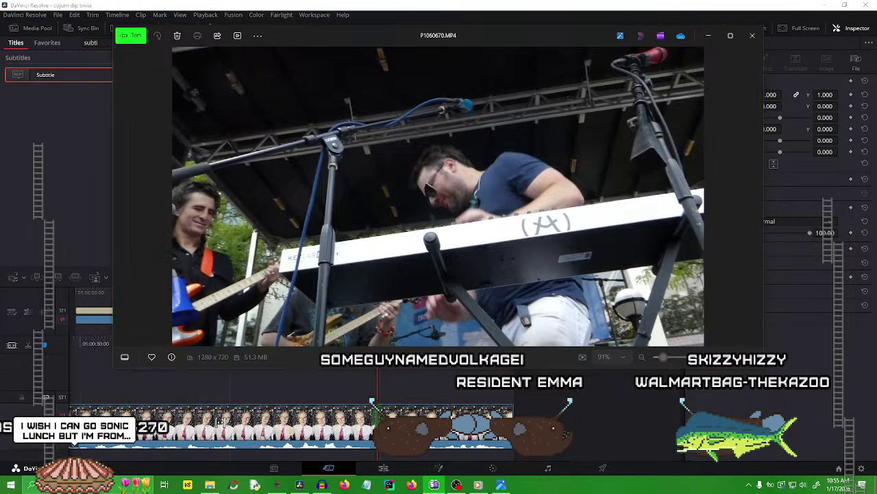
Import the photos P1060652.JPG through P1060656.JPG from the 106_PANA folder into the DaVinci Resolve media pool.
key(alt+Tab)
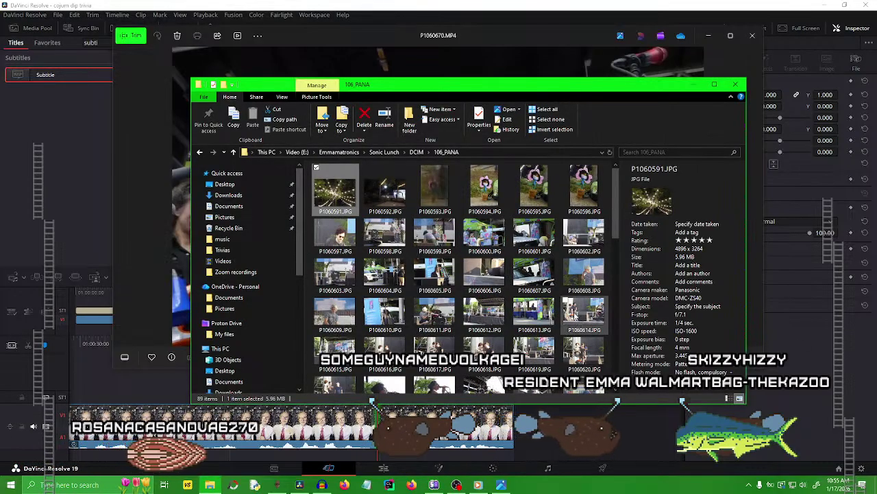
scroll(515, 343, down, 5)
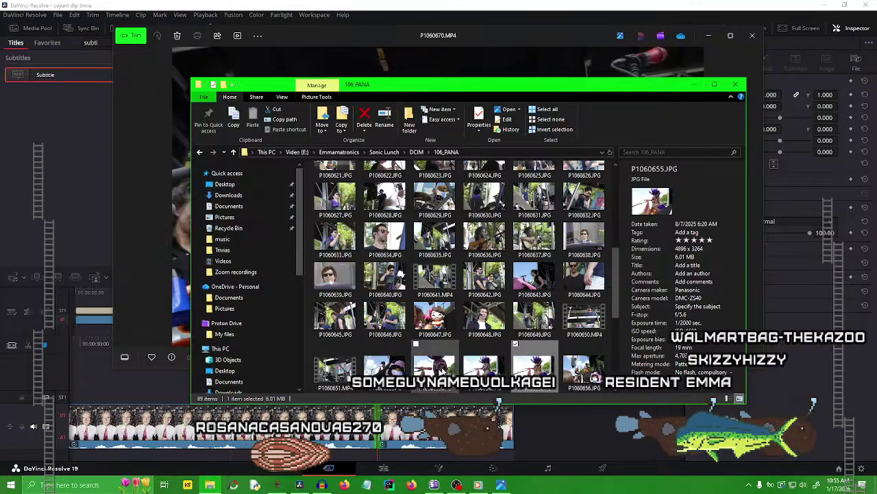
click(434, 370)
scroll(566, 340, down, 3)
click(394, 237)
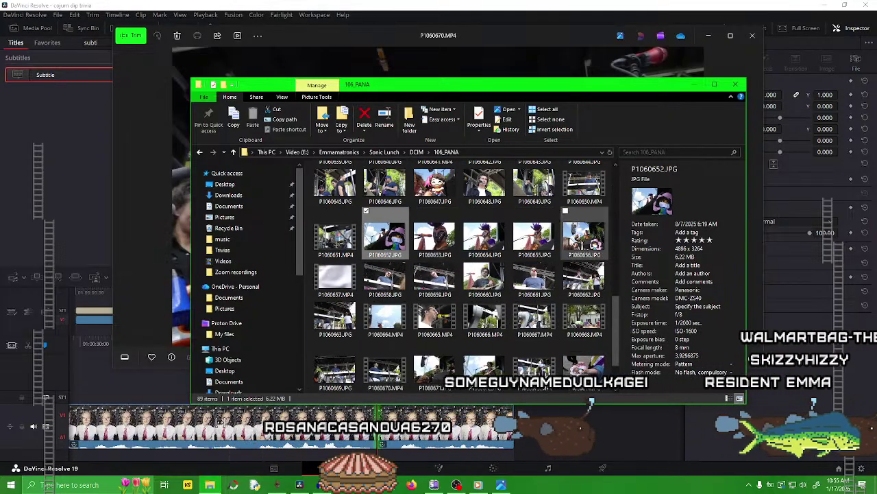
shift+click(591, 241)
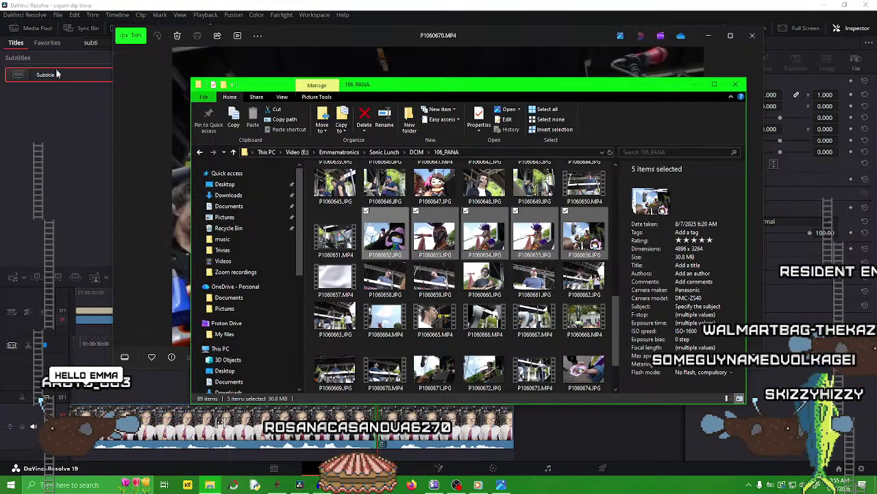
click(36, 28)
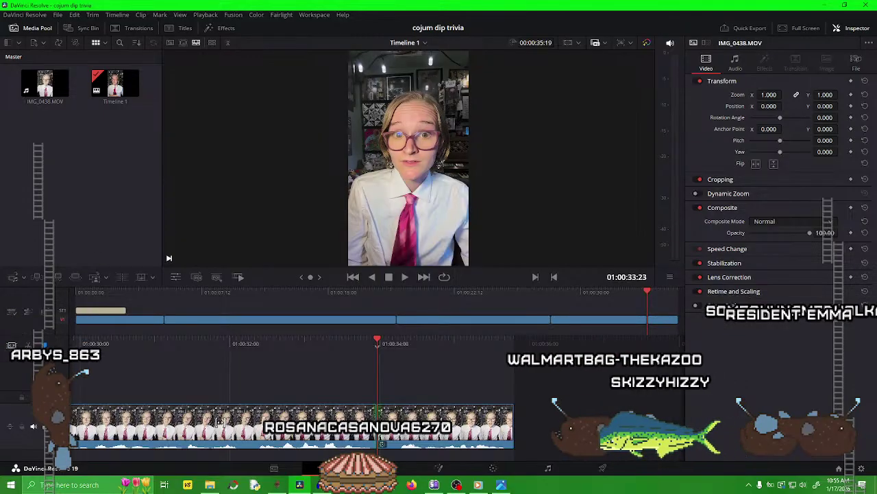
key(alt+Tab)
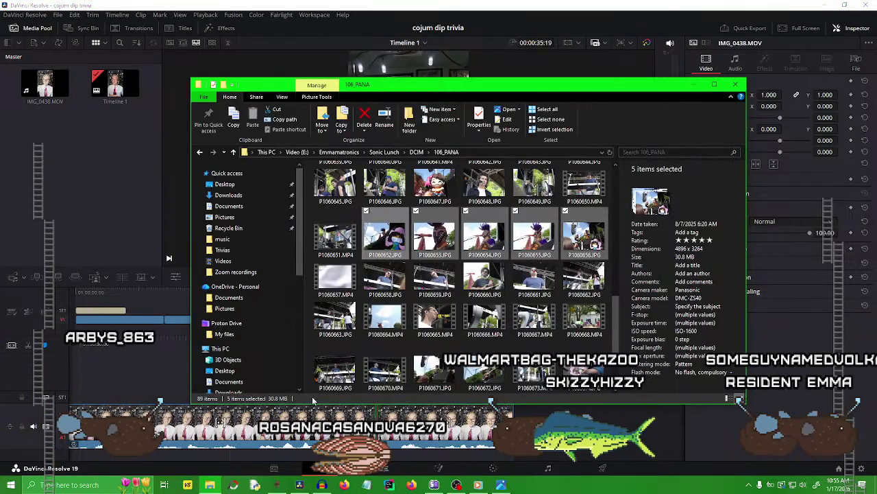
drag(434, 236, 73, 185)
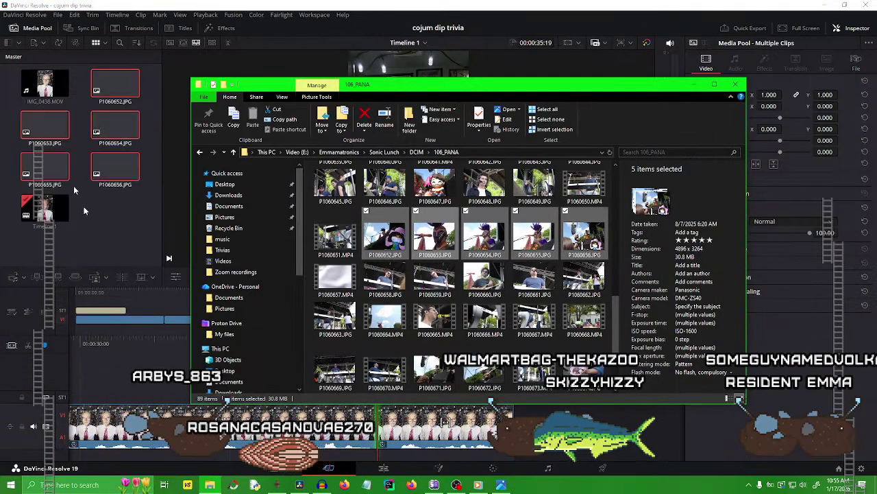
key(alt+Tab)
click(99, 249)
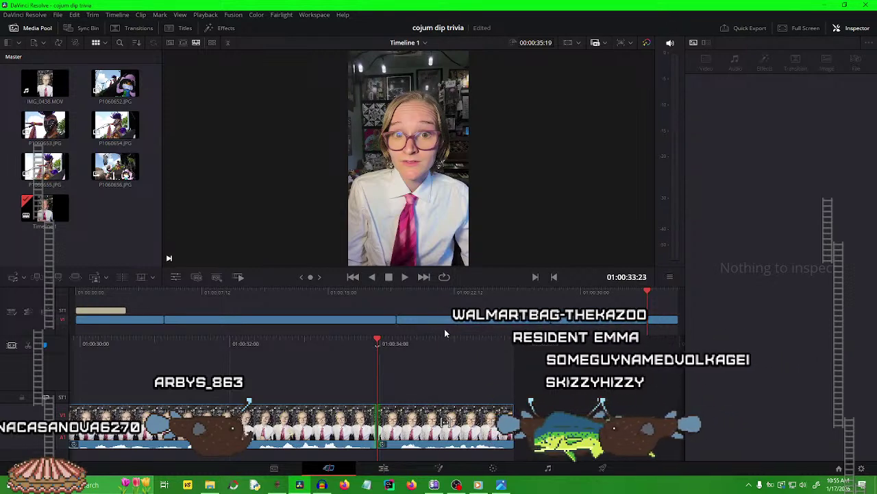
Review the end of the timeline and return the playhead to the last cut at 01:00:33:23.
click(462, 401)
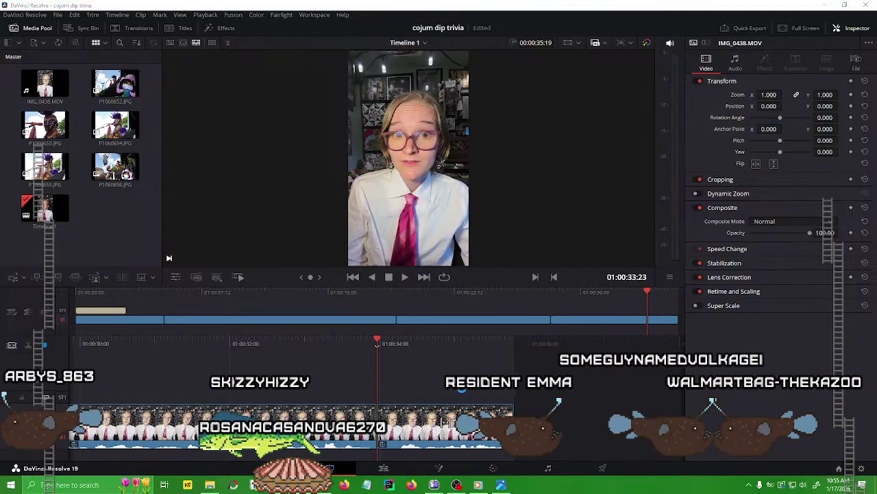
drag(445, 339, 418, 353)
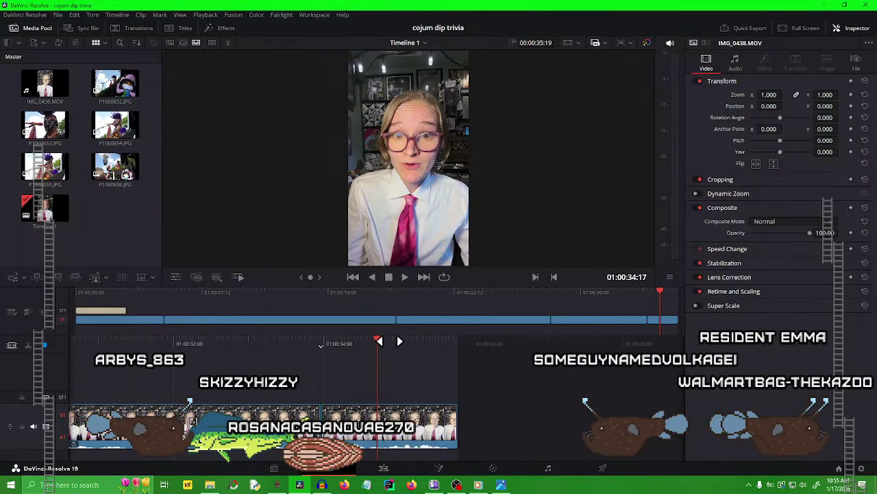
key(space)
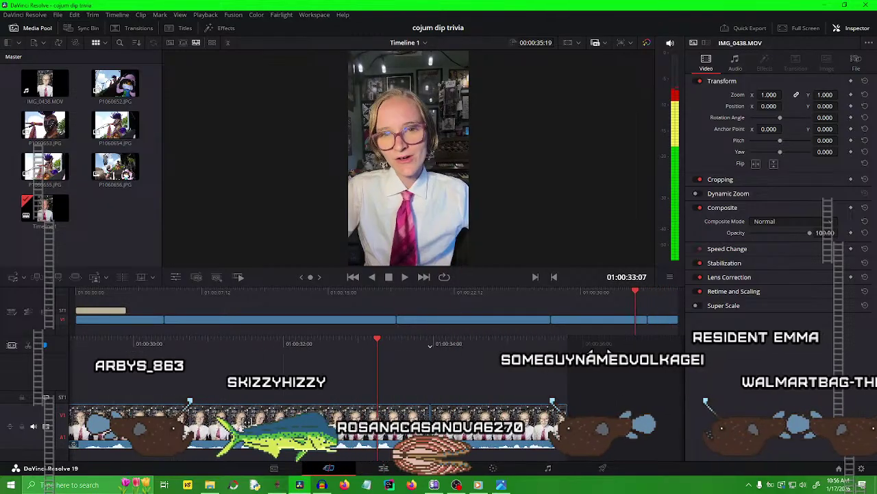
drag(455, 363, 546, 390)
key(Left)
key(Left)
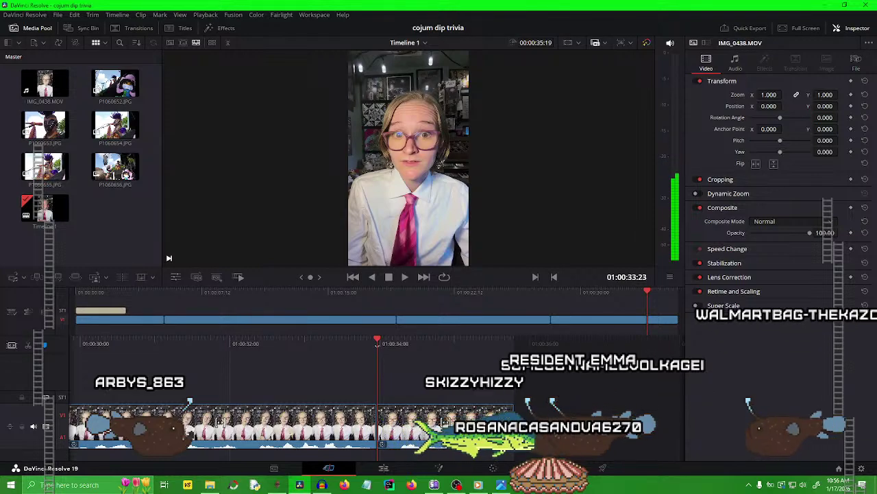
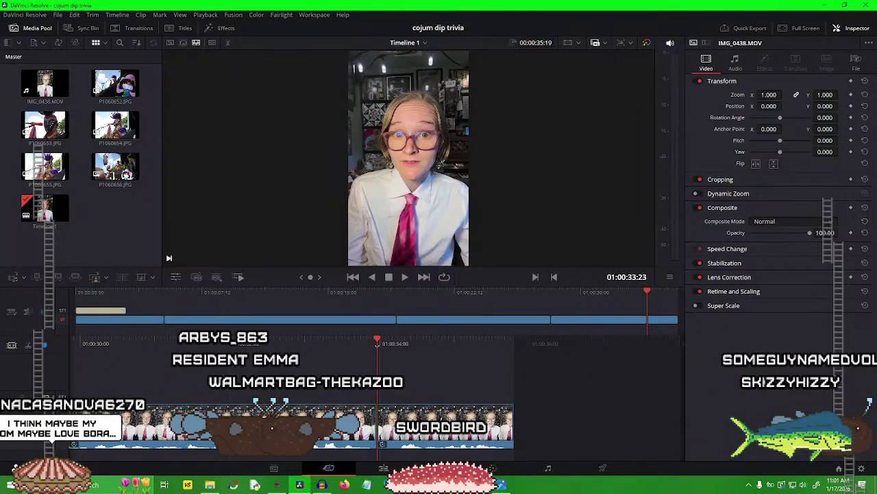
Insert ScreenRecording_01-17-2026_10-58-24_1.mov from the file browser into the timeline at the 01:00:33:23 cut and preview it.
click(210, 485)
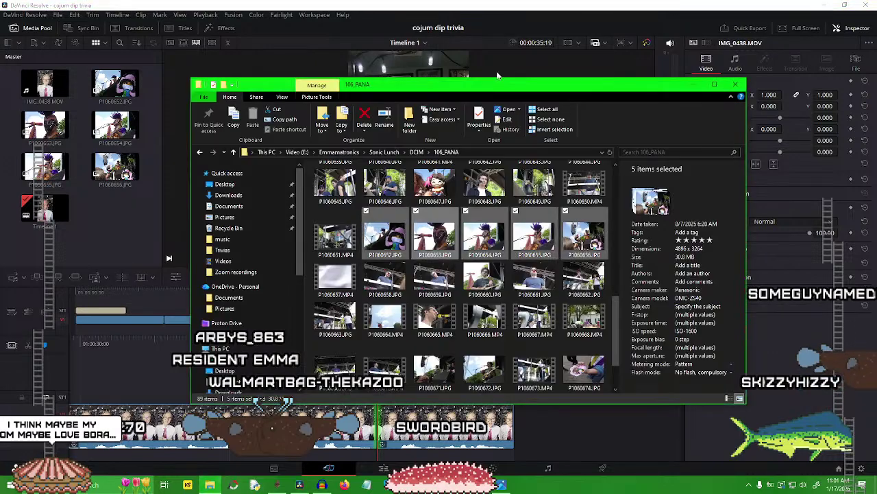
drag(511, 89, 521, 154)
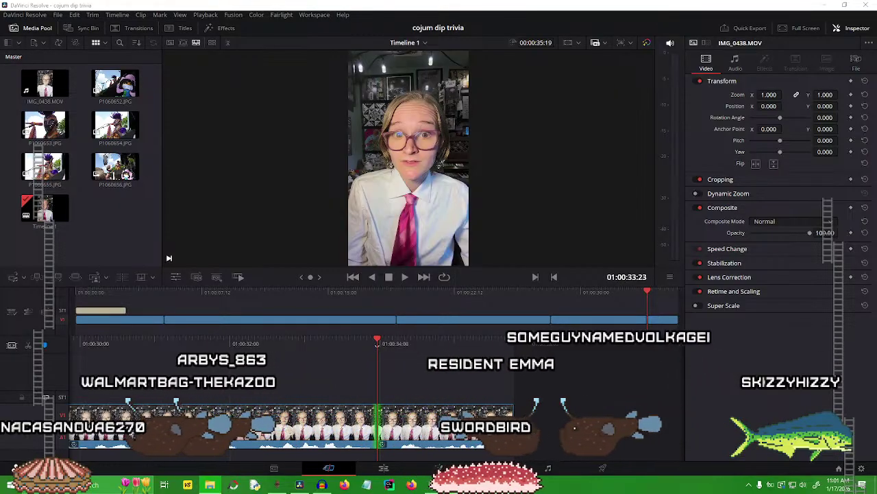
drag(444, 422, 379, 423)
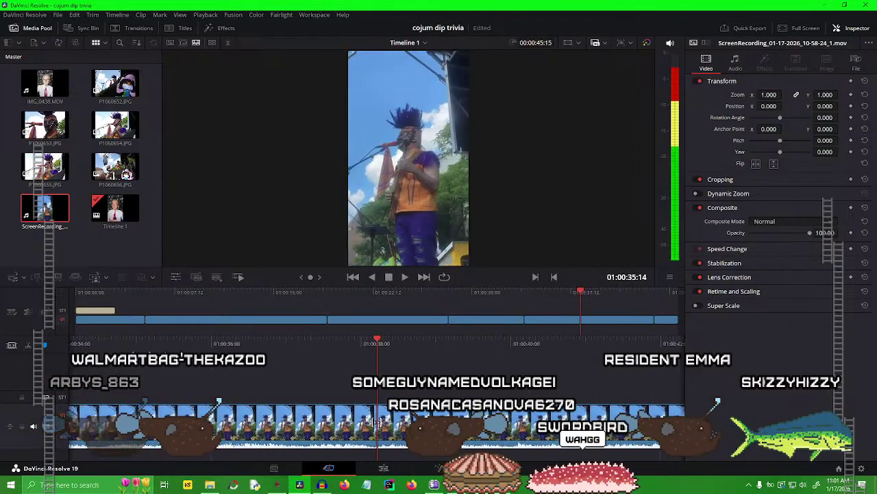
key(space)
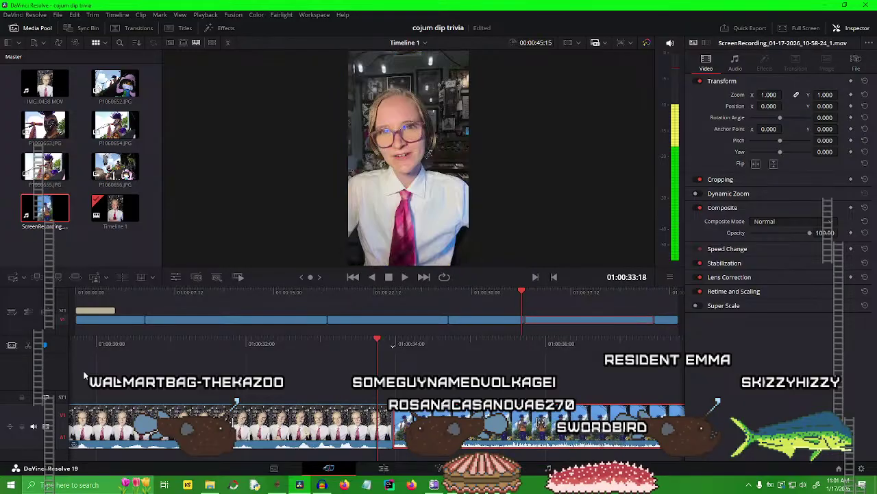
Mute the inserted screen recording clip and play across its starting cut.
right_click(453, 422)
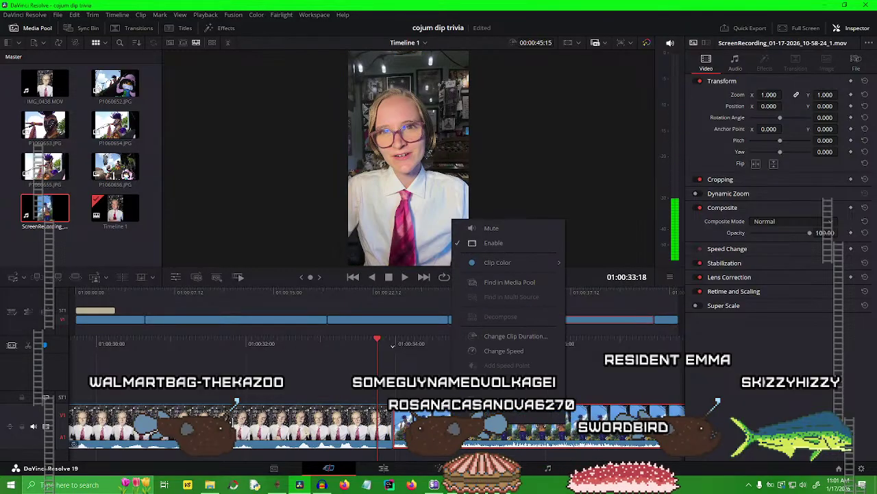
click(519, 236)
key(space)
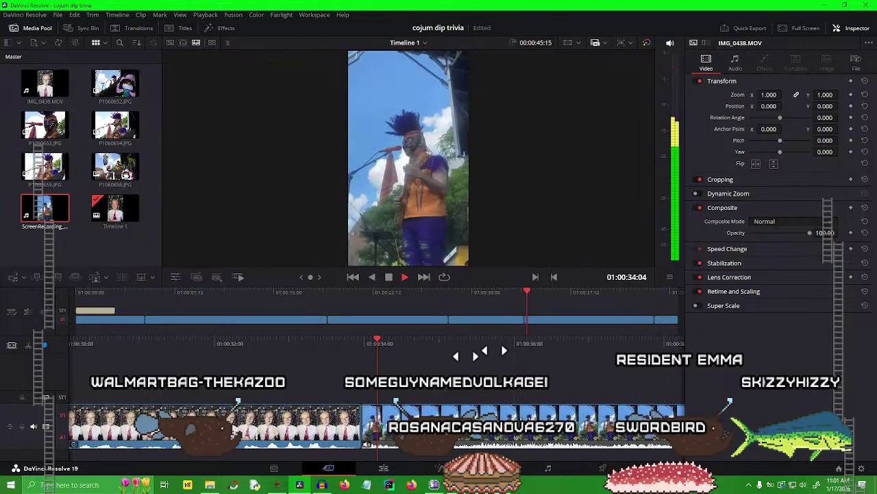
key(space)
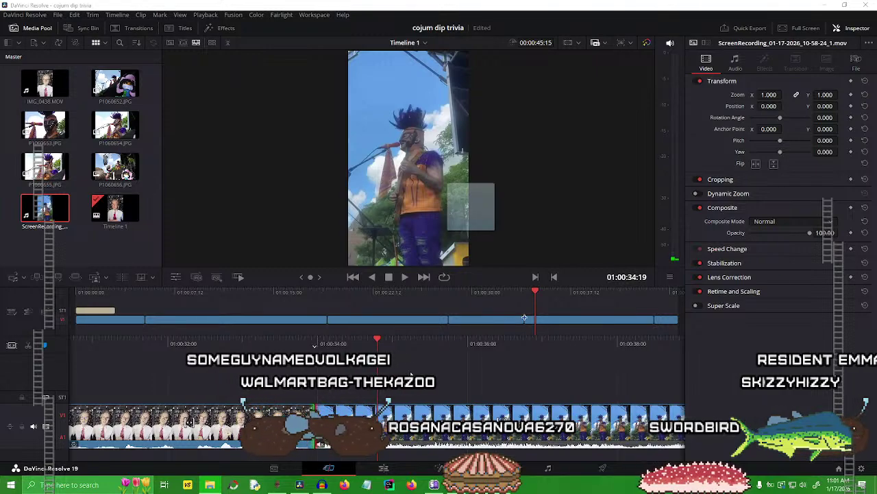
Place cojum dip.wav on track A2 from the start of the screen recording, with its opening trimmed off, and preview the transition.
drag(472, 207, 317, 457)
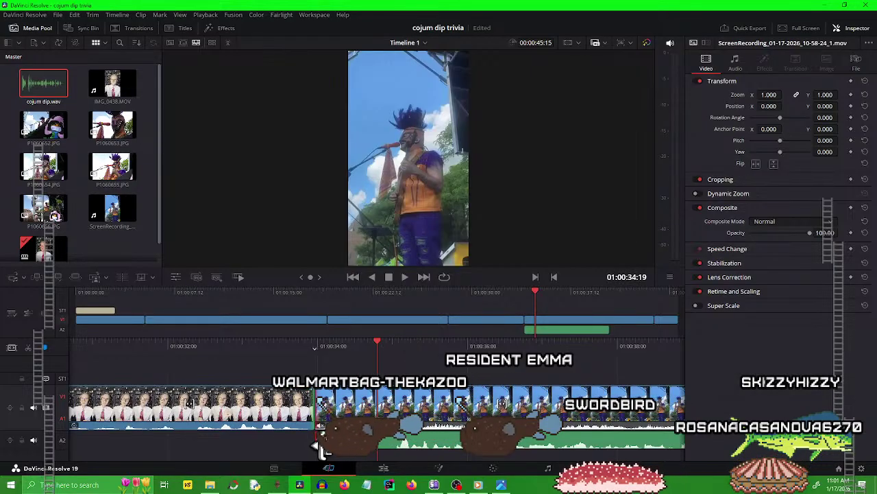
drag(322, 449, 351, 449)
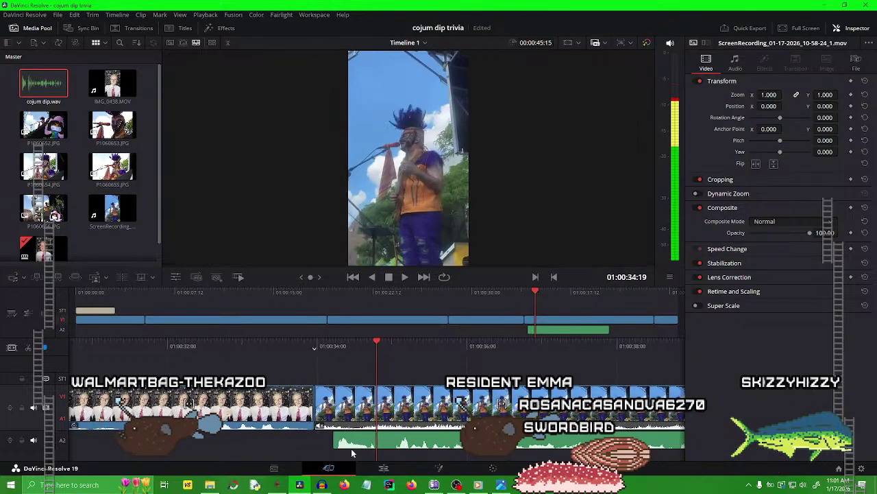
click(372, 277)
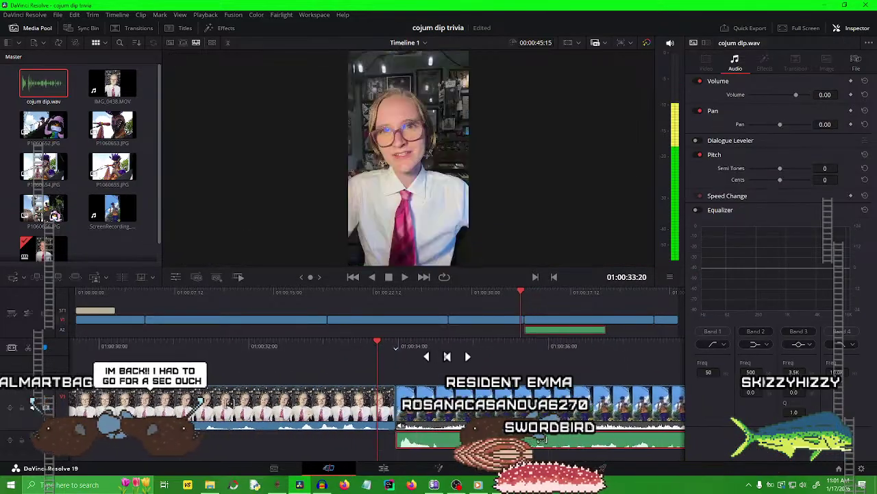
click(404, 276)
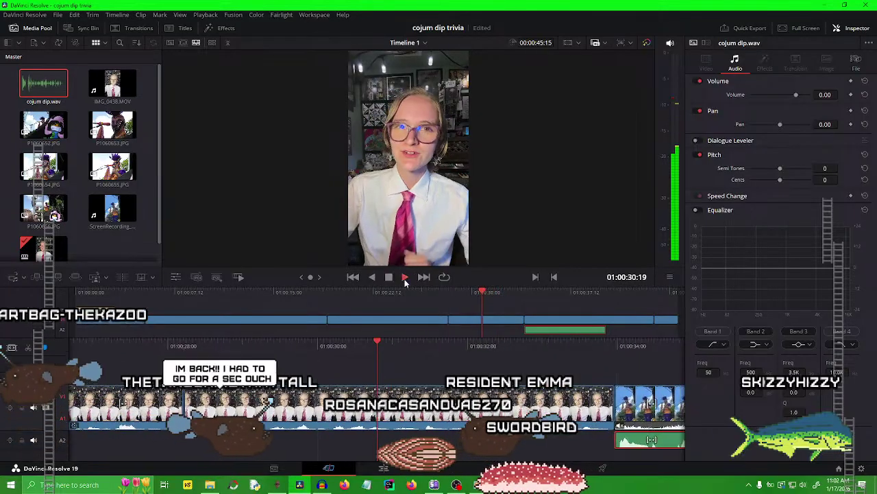
click(404, 276)
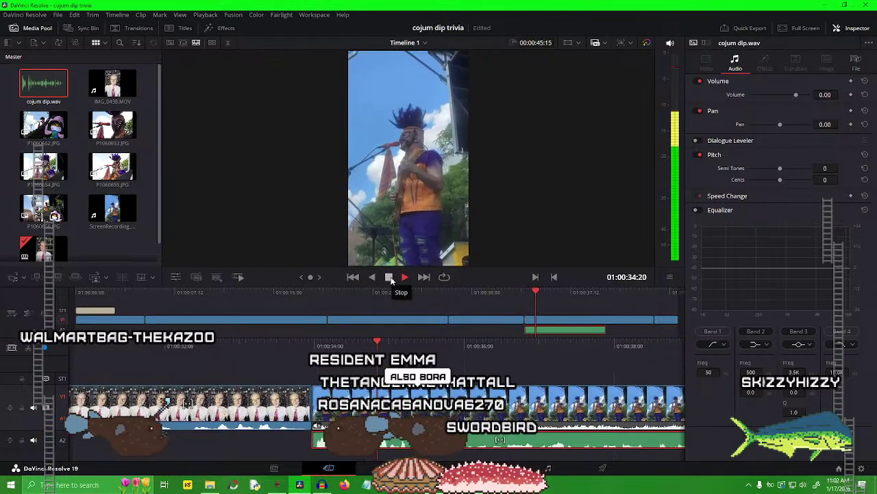
click(390, 277)
Find the split point by playing the beginning of the song and cut the cojum dip.wav clip at 01:00:34:13.
drag(315, 345, 347, 357)
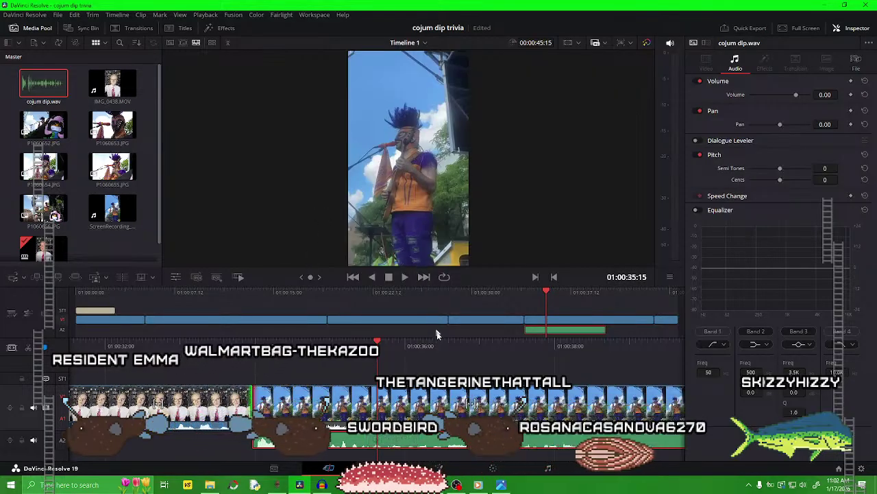
drag(492, 357, 554, 358)
key(space)
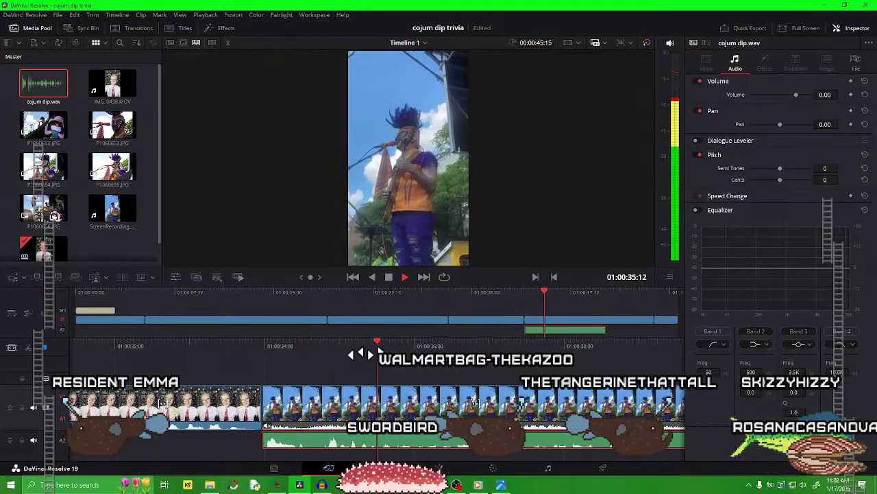
key(space)
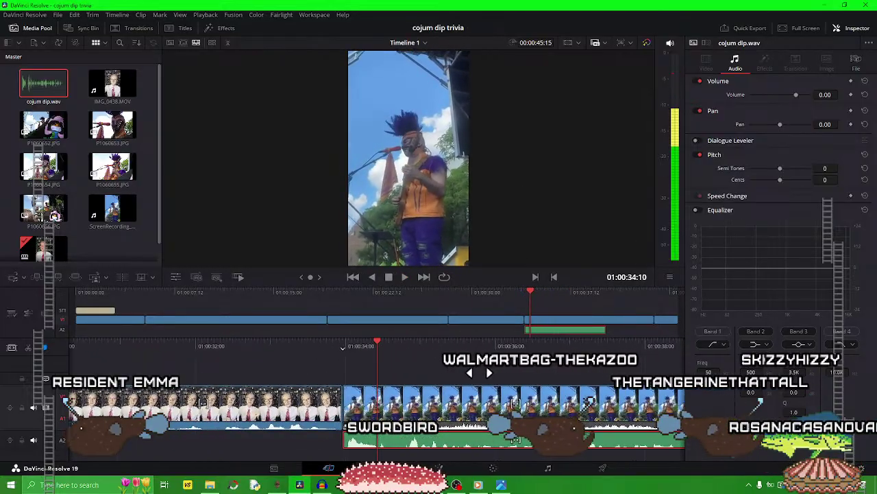
key(Left)
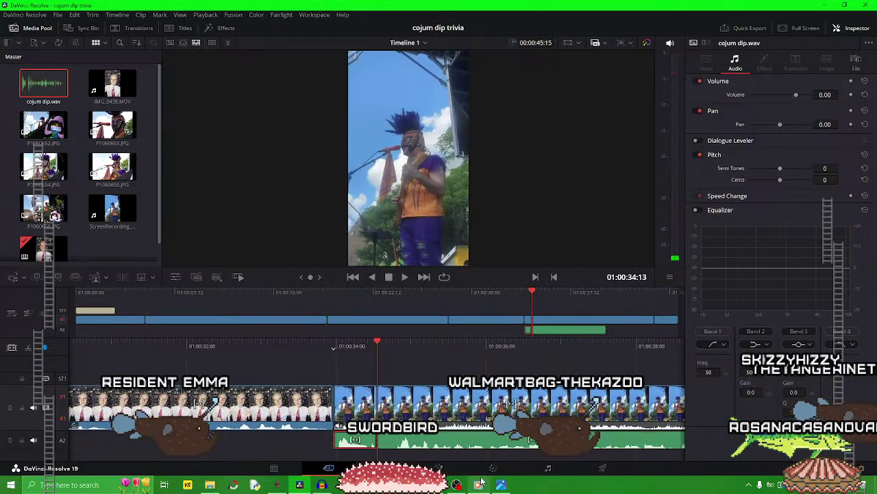
Trim the start of the cojum dip.wav piece after the split, close the resulting gap, save the project, and play across the join.
double_click(386, 444)
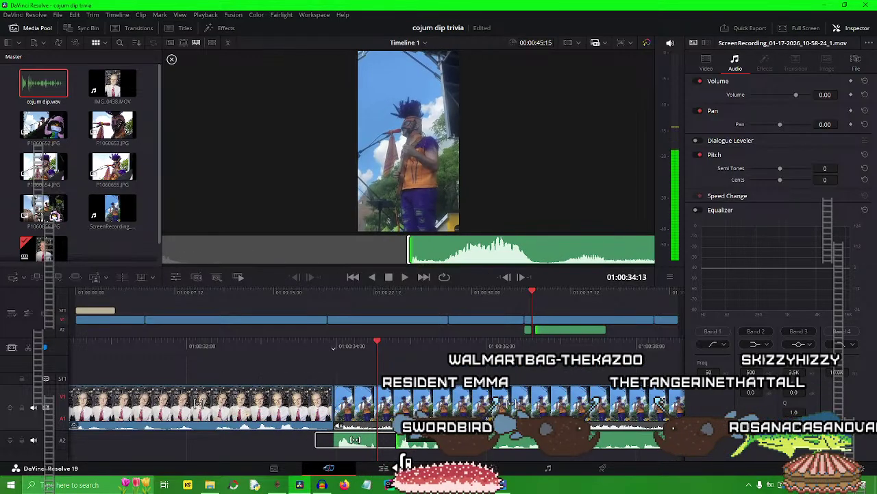
click(405, 459)
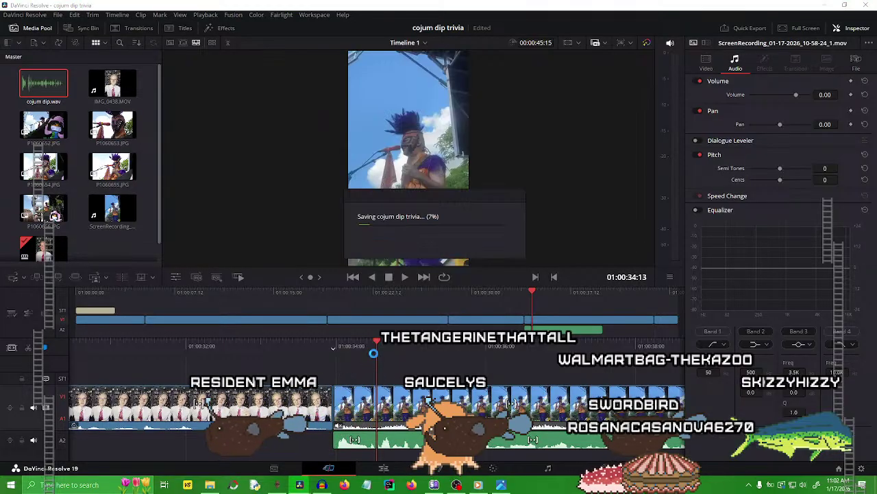
drag(366, 364, 498, 372)
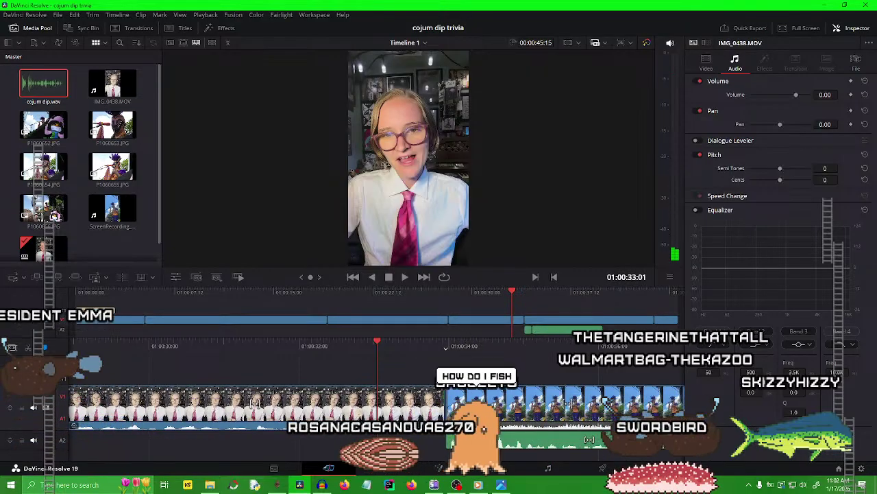
key(space)
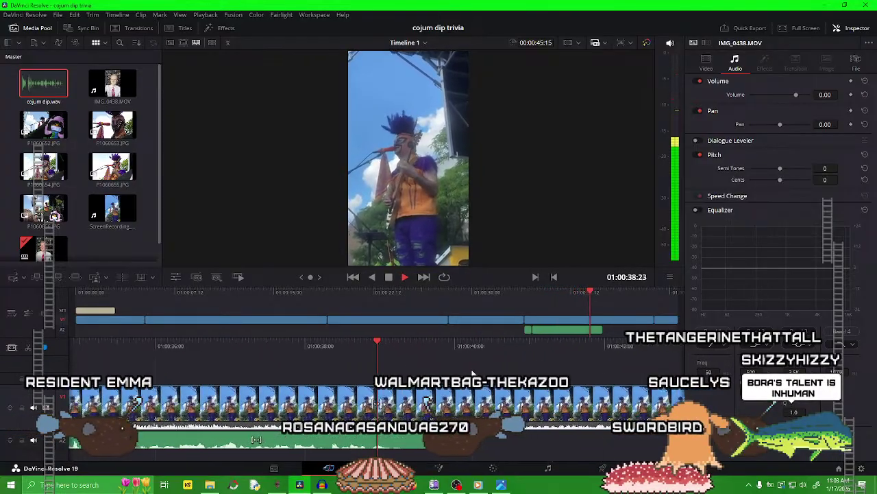
Shorten the song audio's end to 01:00:39:10 and remove the screen recording beyond that point, closing the gap.
key(space)
drag(397, 446, 376, 447)
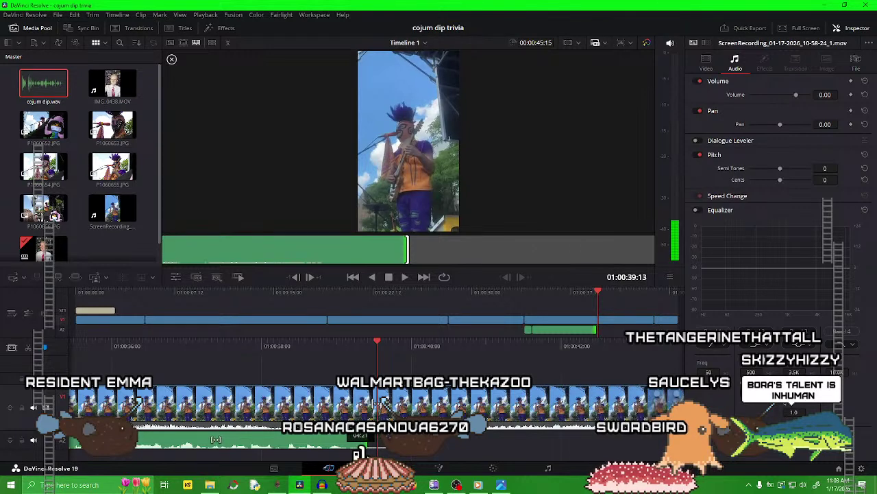
key(Up)
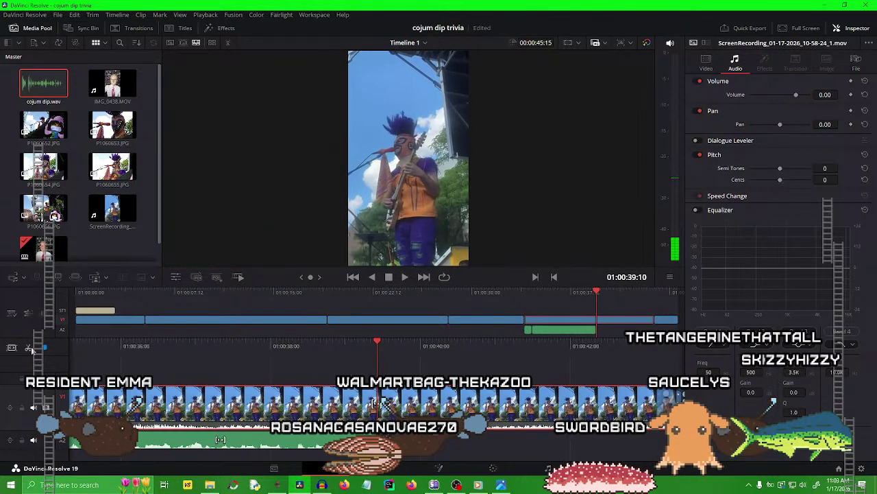
key(Delete)
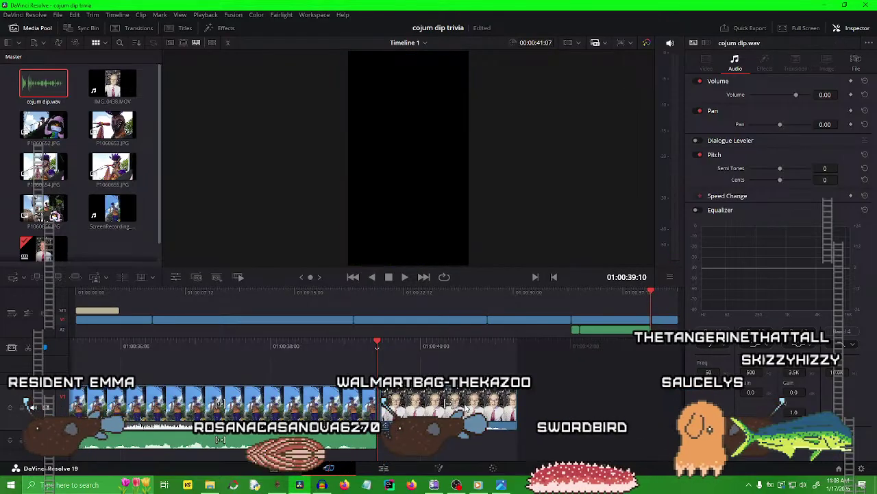
Play the ending from the screen recording into the final talking clip and save the project.
key(space)
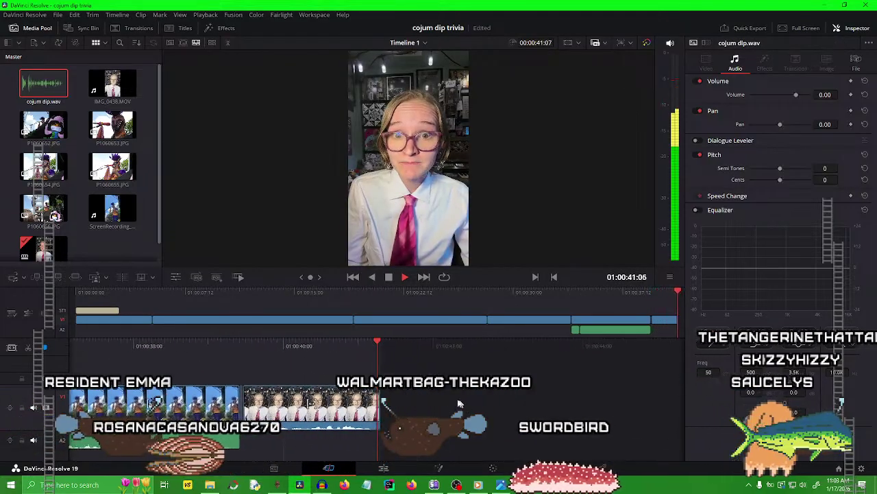
key(ctrl+s)
scroll(548, 360, up, 5)
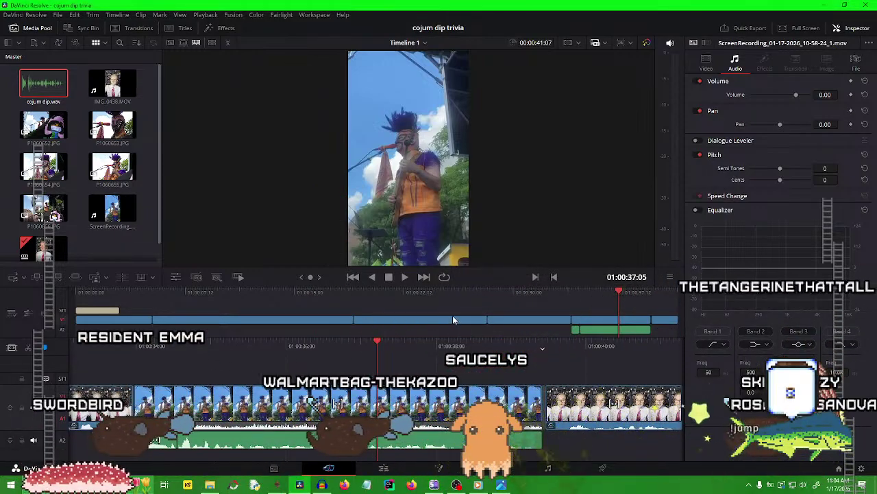
key(space)
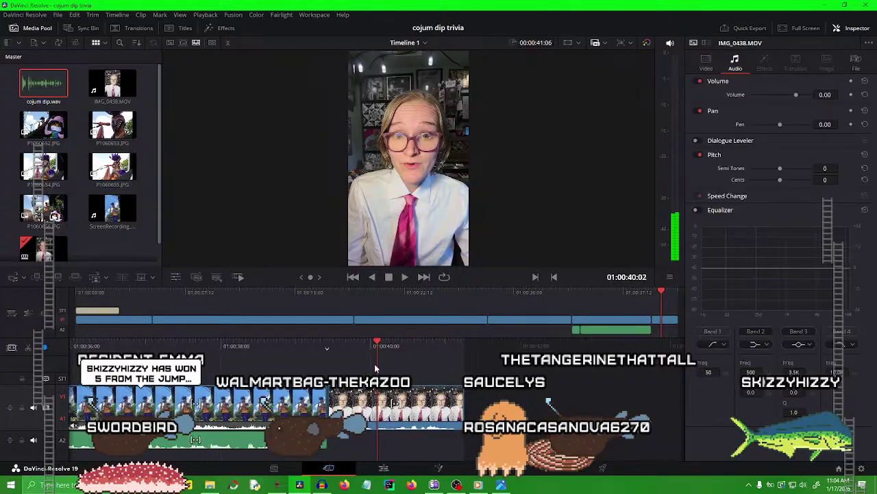
key(j)
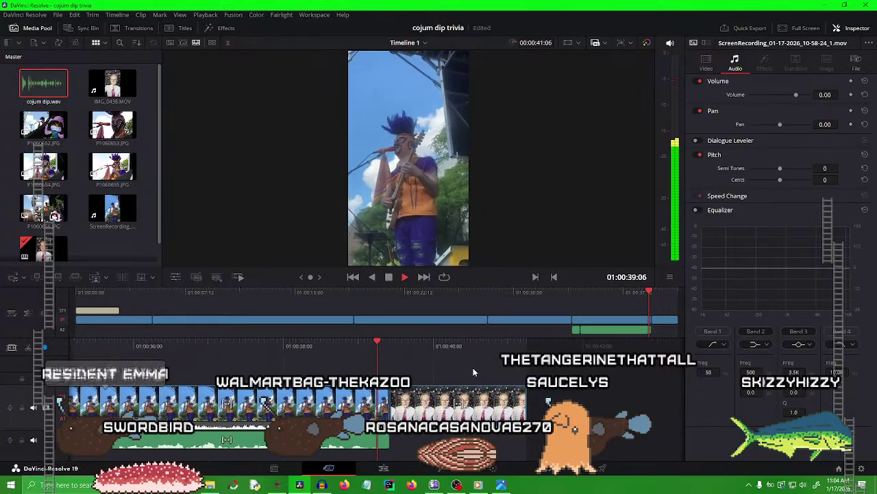
key(ctrl+s)
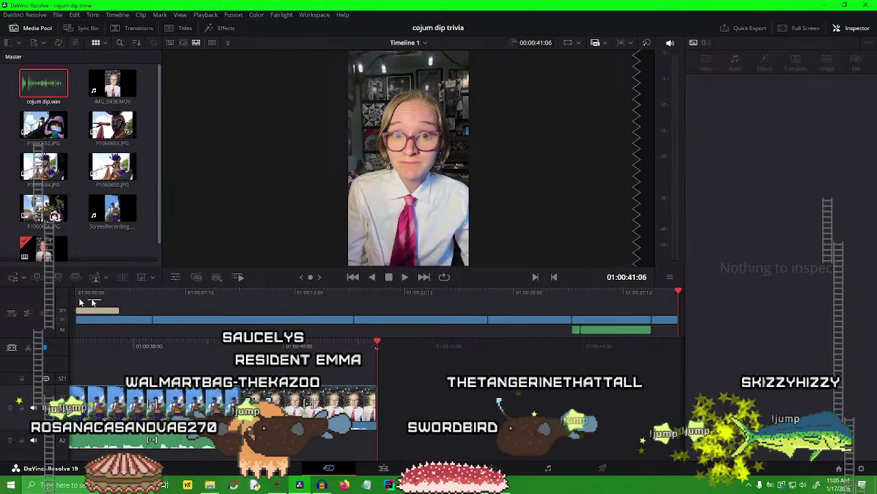
Extend the opening "Did you know Cojum Dip is connected to Tally Hall?" subtitle so that it ends at 01:00:05:18.
key(Home)
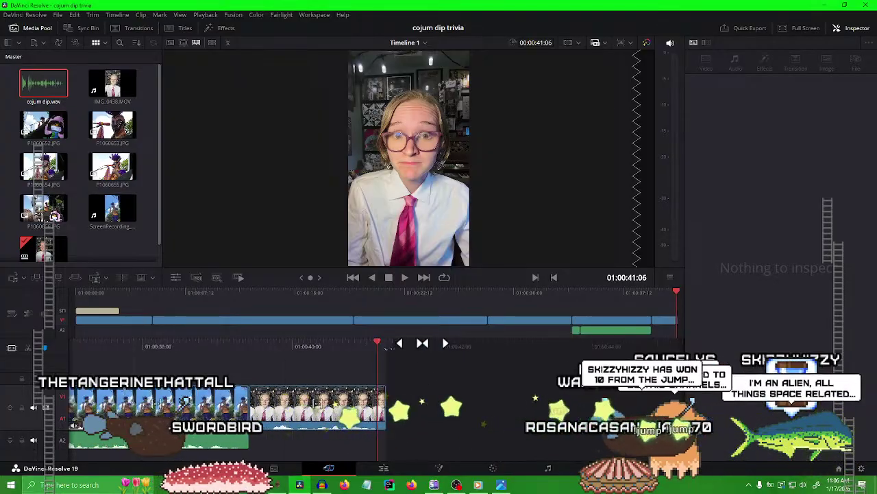
click(628, 330)
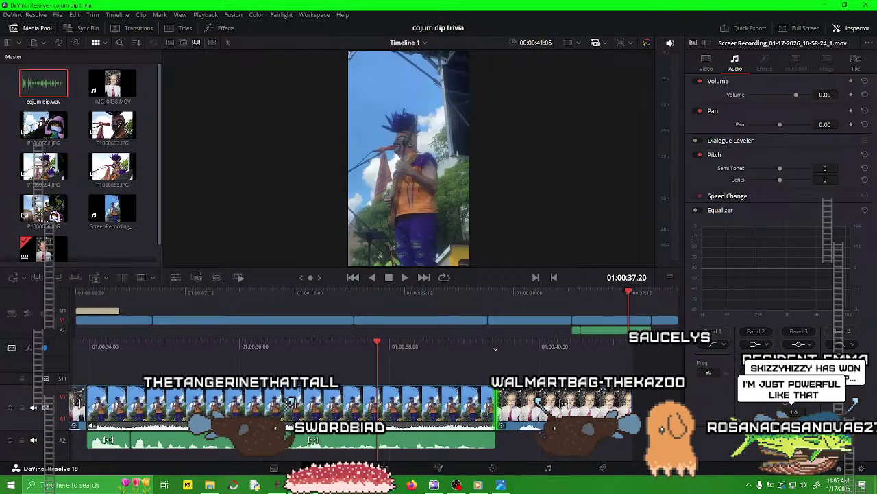
drag(129, 296, 58, 302)
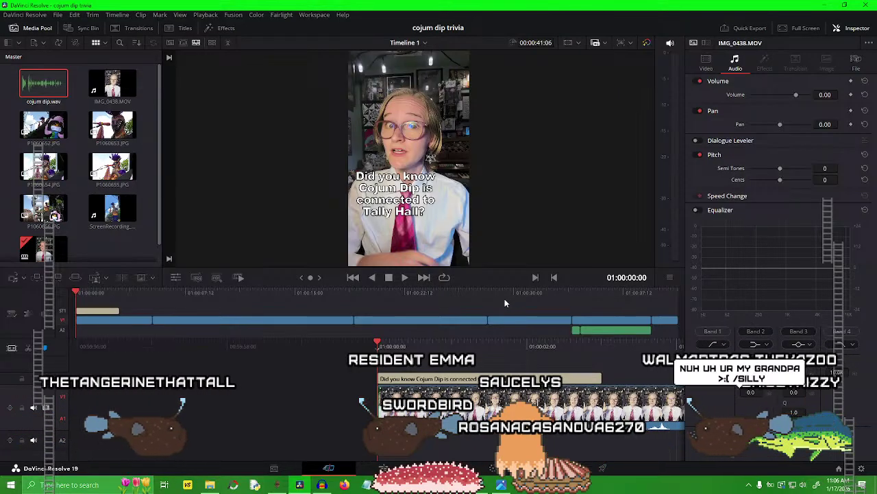
key(space)
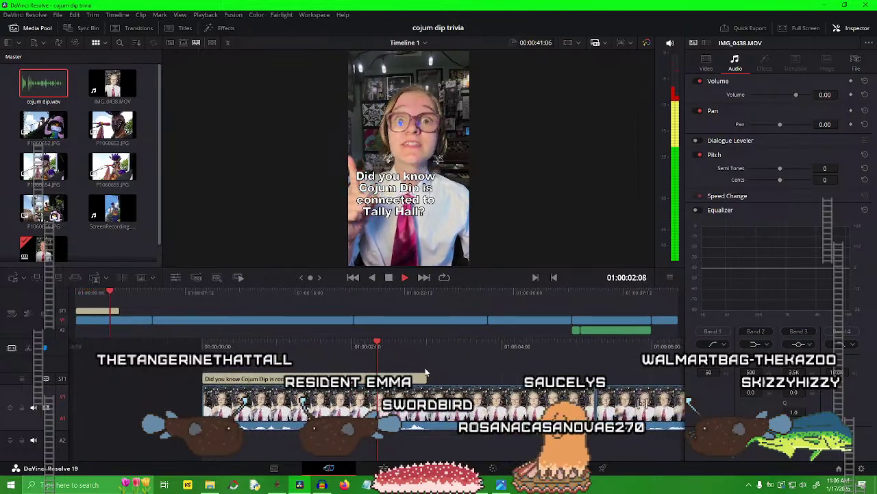
key(space)
drag(367, 375, 566, 374)
Find the end of the spoken opening question by playback and split the subtitle at 01:00:03:03.
key(space)
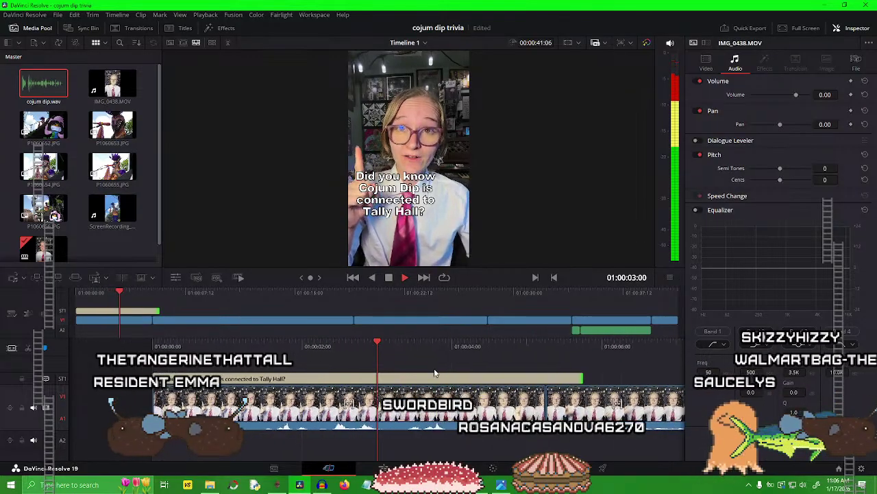
key(space)
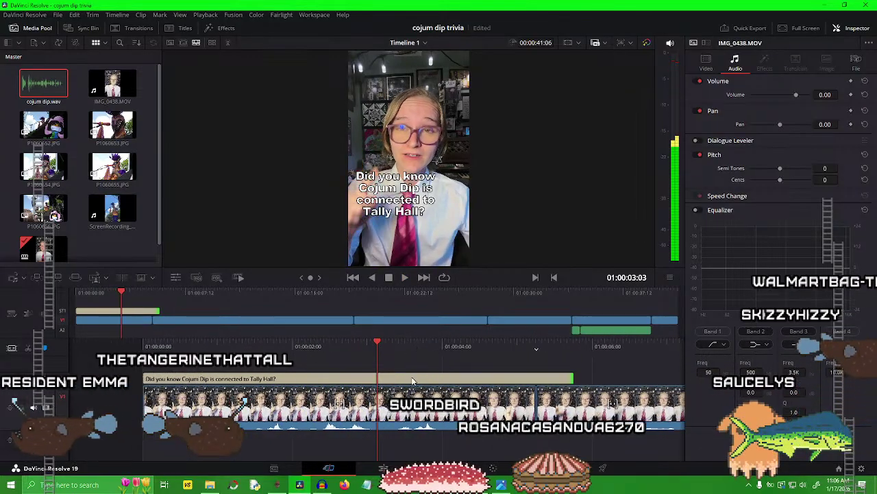
click(308, 379)
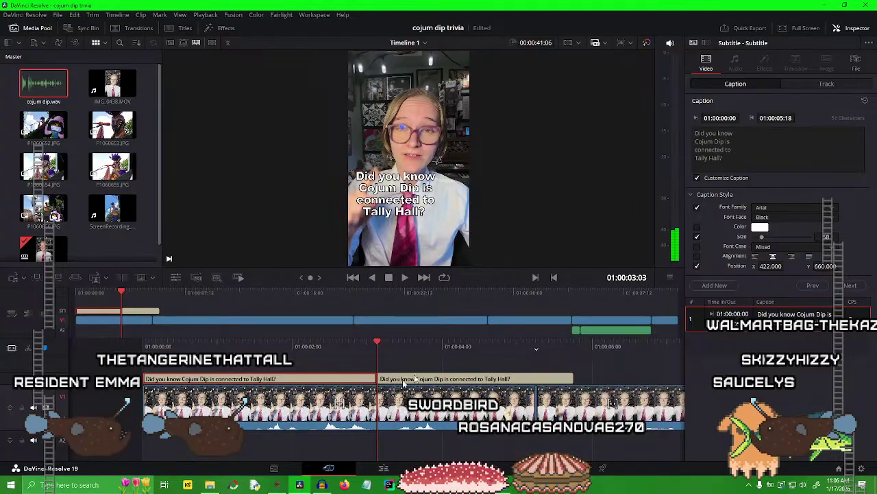
key(ctrl+b)
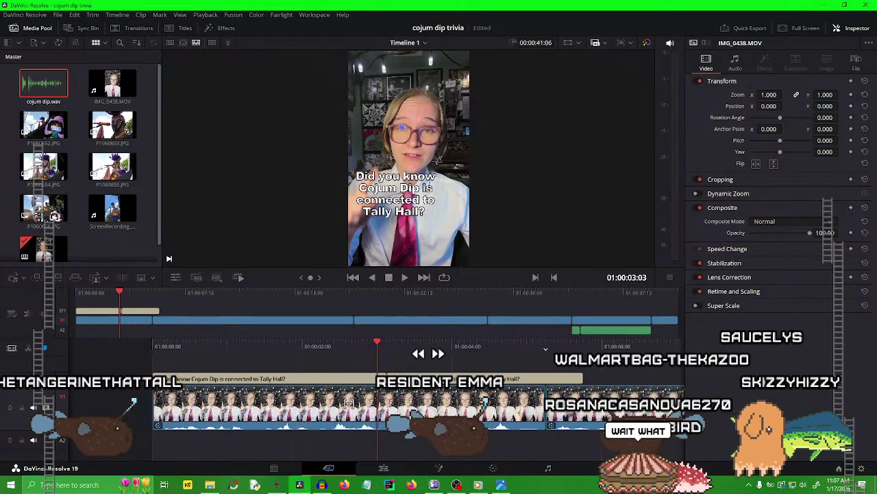
Replay the opening and replace the second subtitle's text with "Y'know," and "Moon Waltz?" on separate lines, followed by an empty line.
key(Home)
key(space)
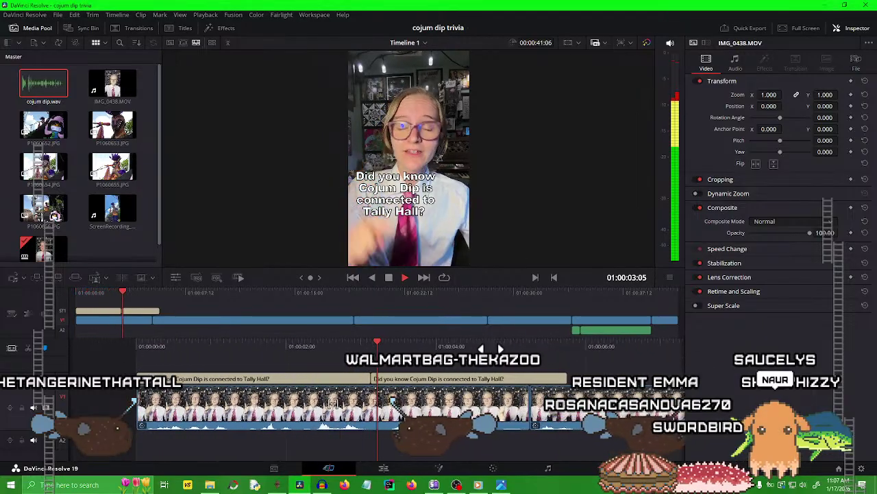
key(space)
click(480, 379)
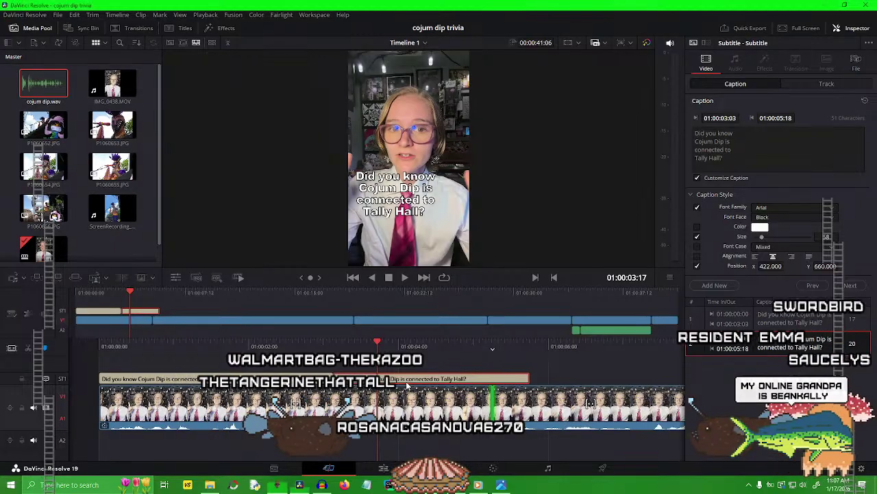
click(707, 145)
key(ctrl+a)
text(Y'know, Moon Waltz?)
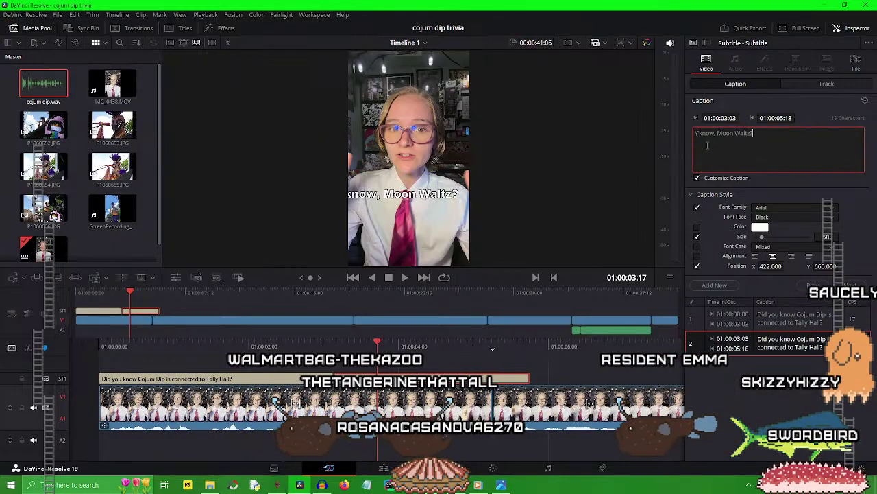
click(717, 133)
key(BackSpace)
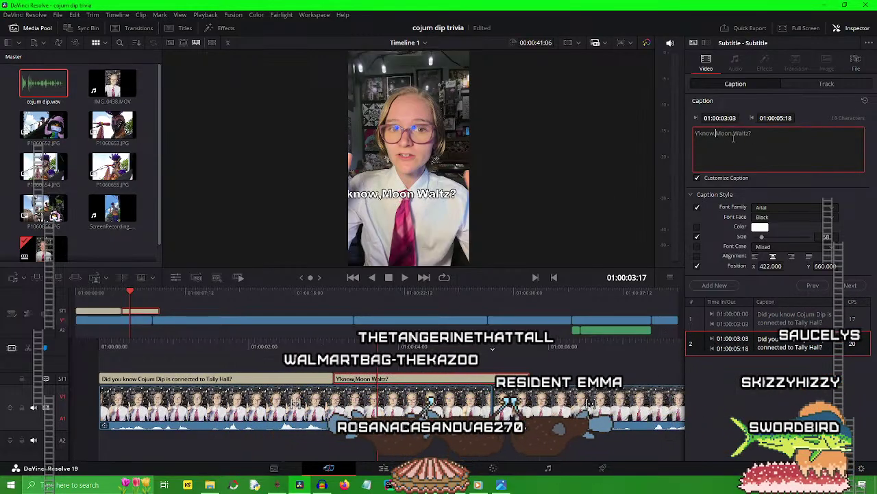
key(Return)
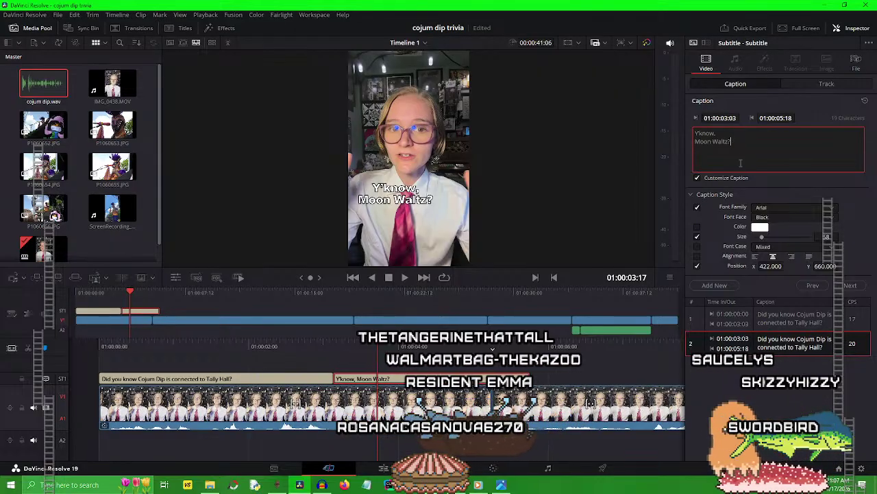
key(Return)
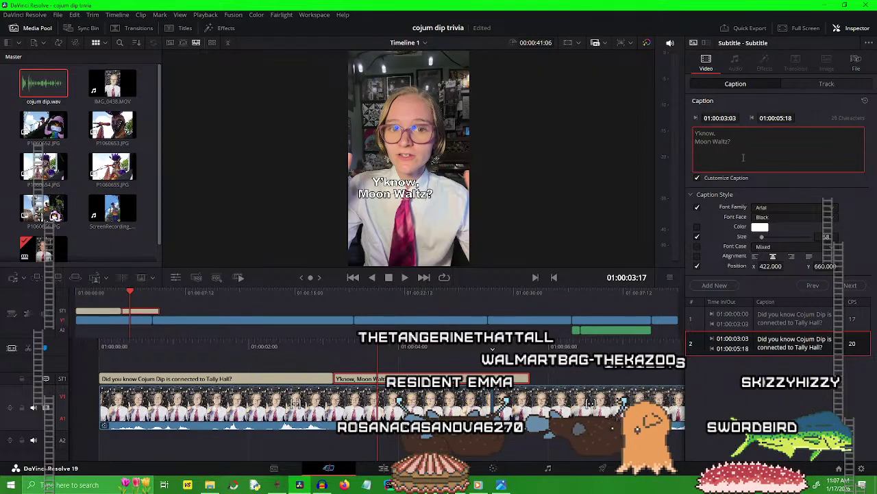
Add an empty line below the first subtitle's text, return to the start of the timeline, and save the project.
drag(415, 348, 551, 348)
click(716, 166)
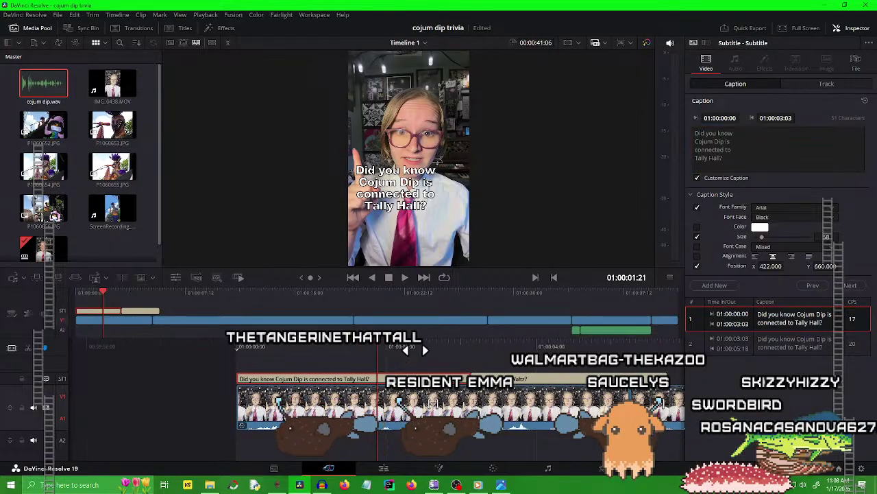
drag(405, 349, 535, 351)
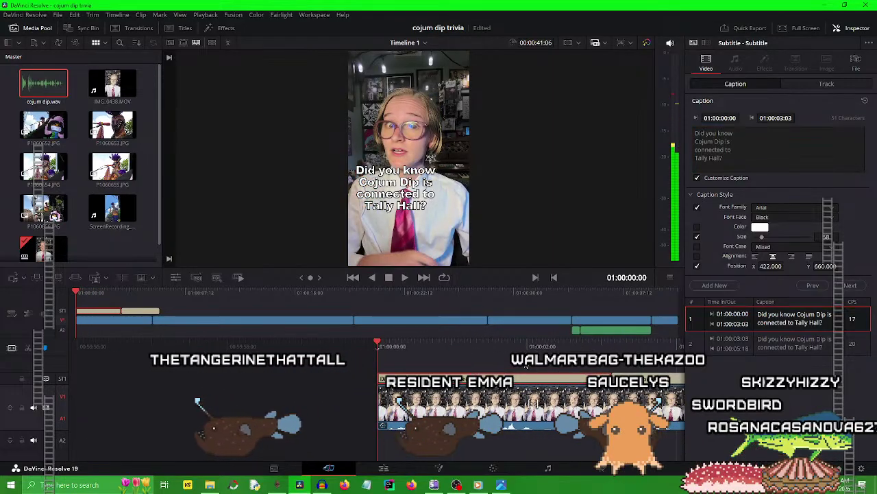
key(ctrl+s)
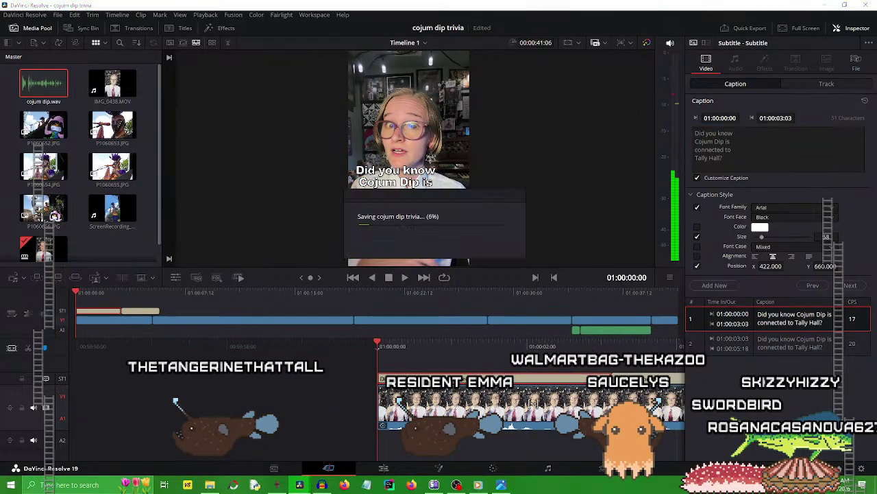
Play the opening, split the second subtitle at 01:00:05:06, and extend the new third piece to 01:00:08:10.
key(space)
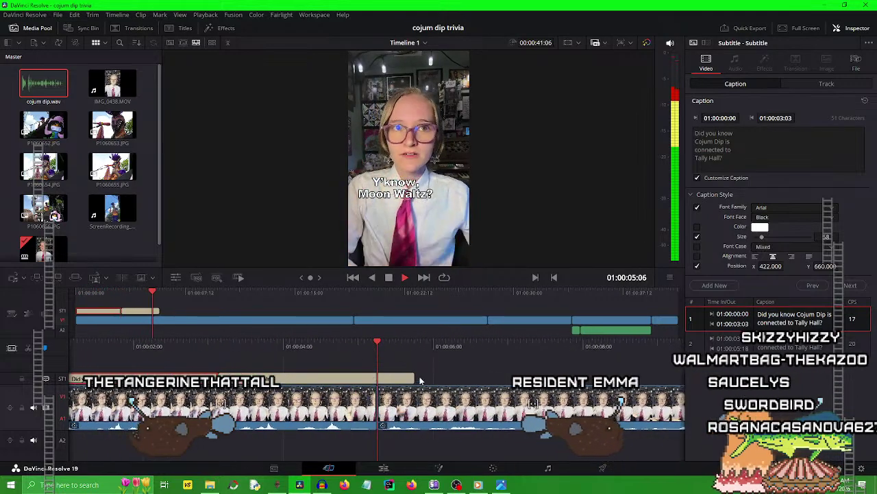
click(389, 377)
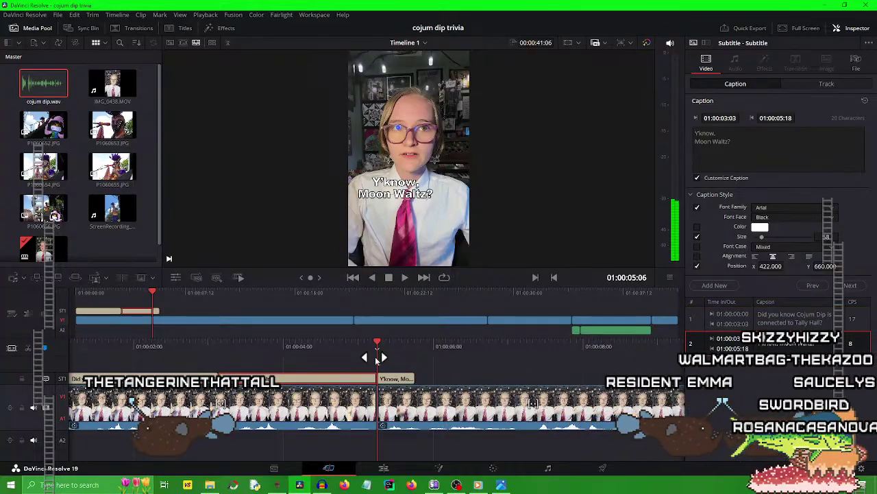
drag(409, 376, 612, 378)
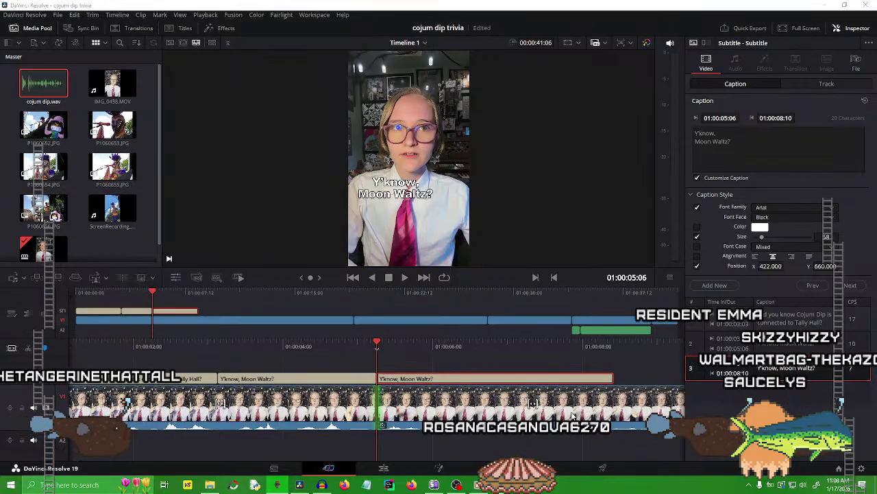
Replace the third subtitle's text with "Granted,", "the sphere" and "of music" on three separate lines.
double_click(482, 381)
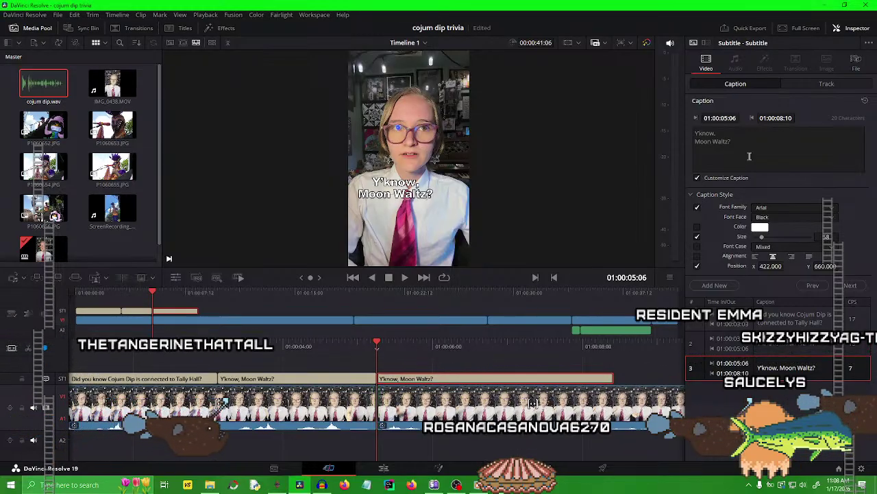
text(Granted, the sphere of music)
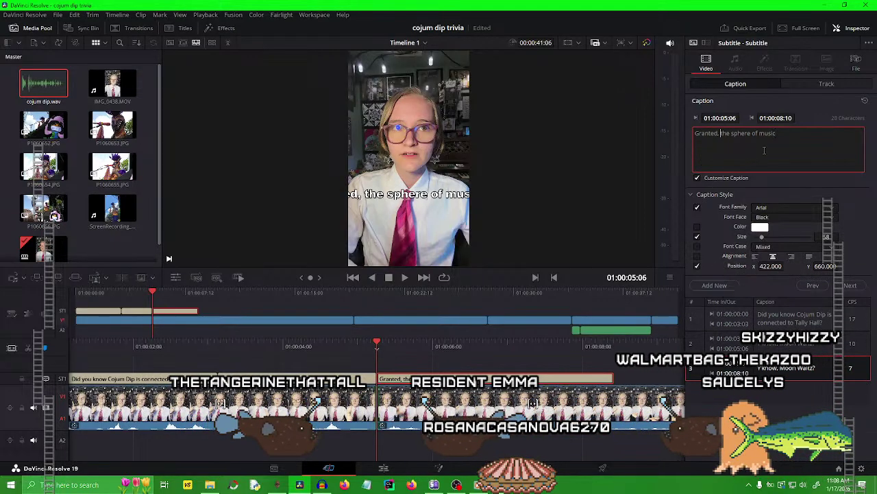
key(Return)
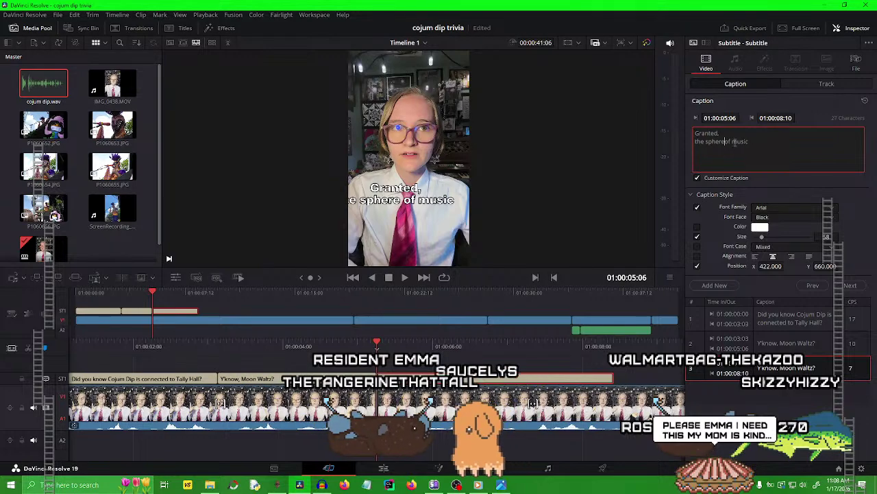
key(Return)
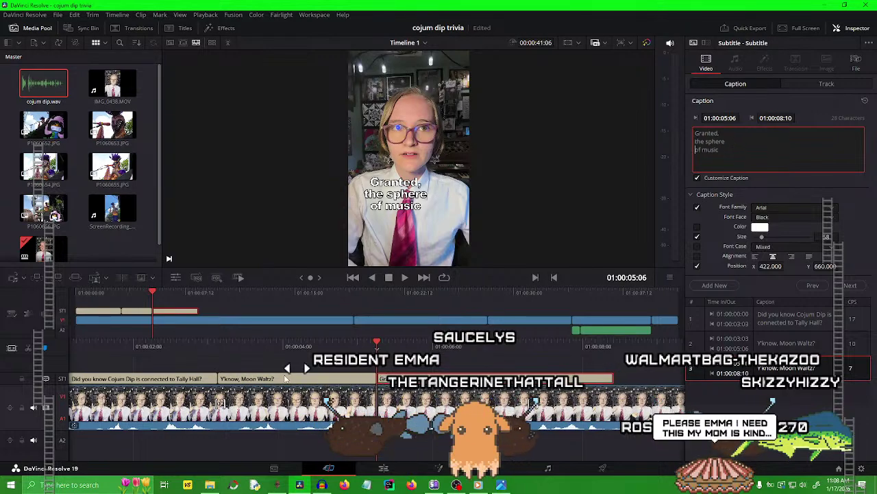
Place the Moon Waltz search screenshot above the video at 01:00:03:04, with zoom 0.590 and vertical position 178.
drag(400, 351, 567, 348)
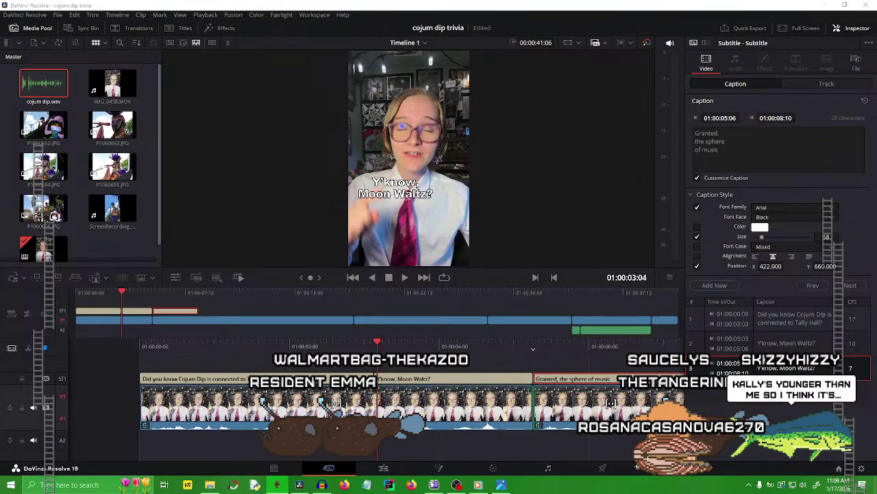
drag(715, 0, 441, 378)
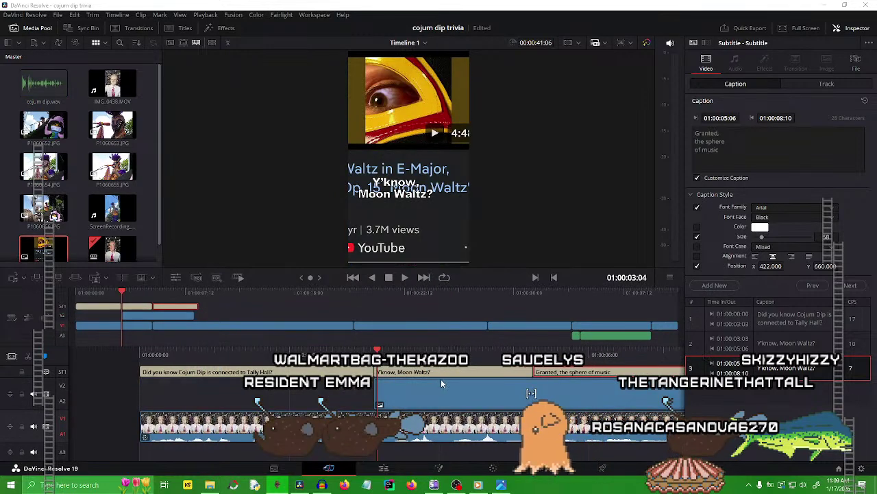
click(452, 398)
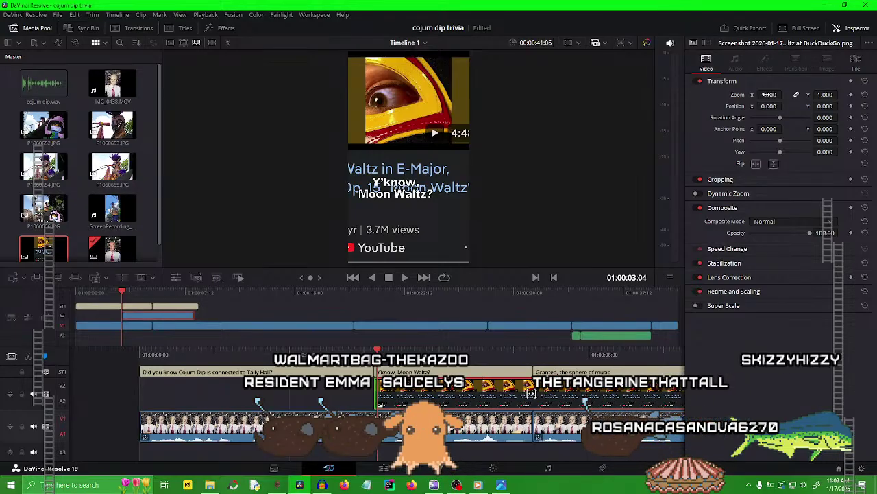
drag(769, 94, 799, 96)
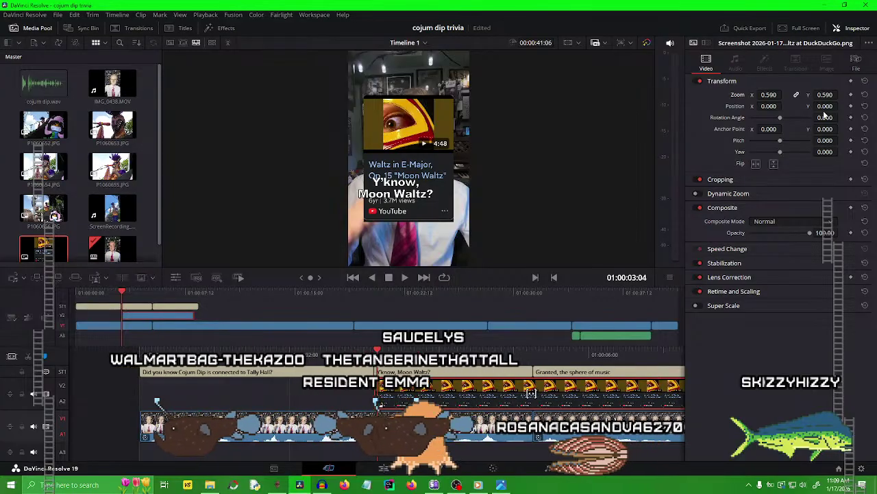
drag(825, 105, 837, 105)
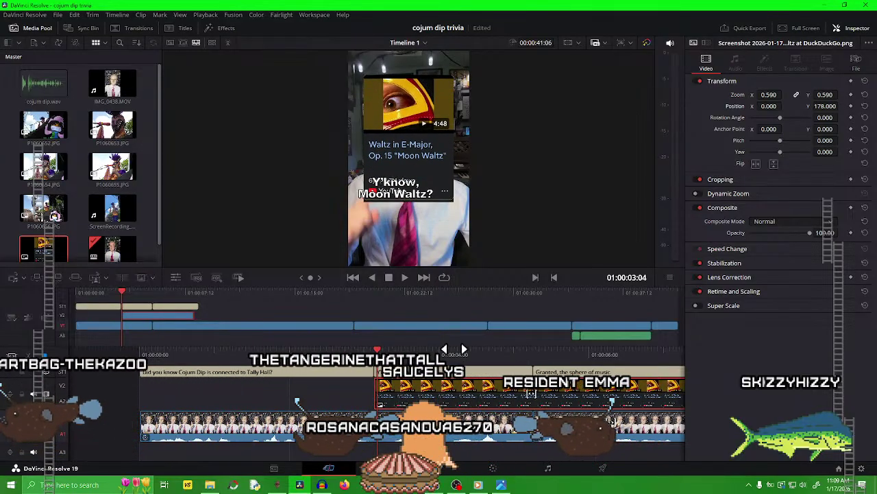
Play the Moon Waltz line and trim the screenshot clip to run from about 01:00:04:05 to 01:00:05:06.
drag(453, 350, 555, 351)
key(space)
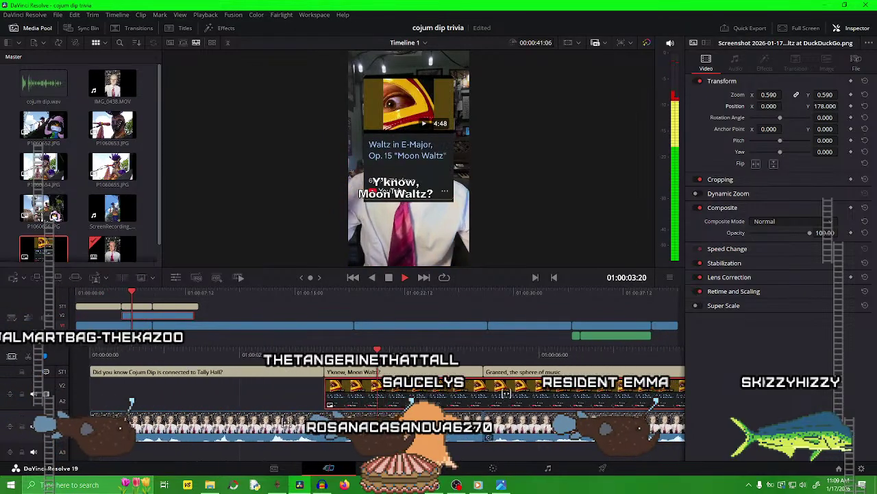
key(space)
drag(304, 398, 389, 381)
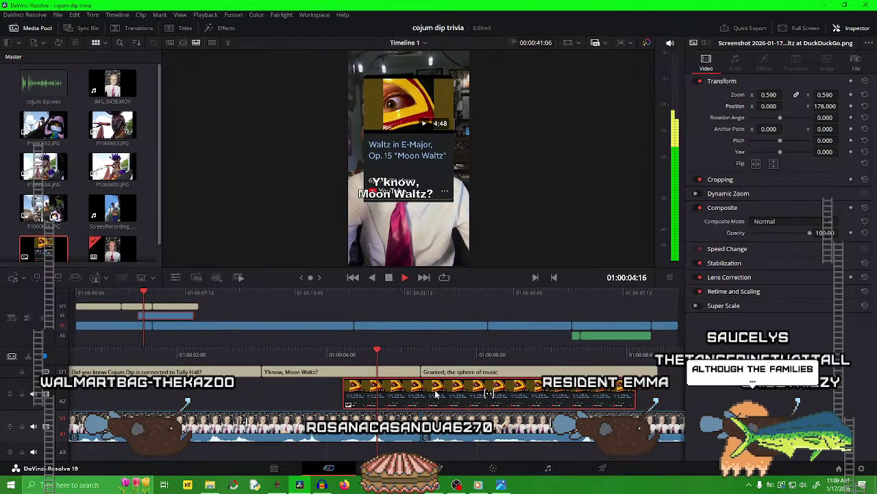
key(space)
drag(589, 398, 376, 412)
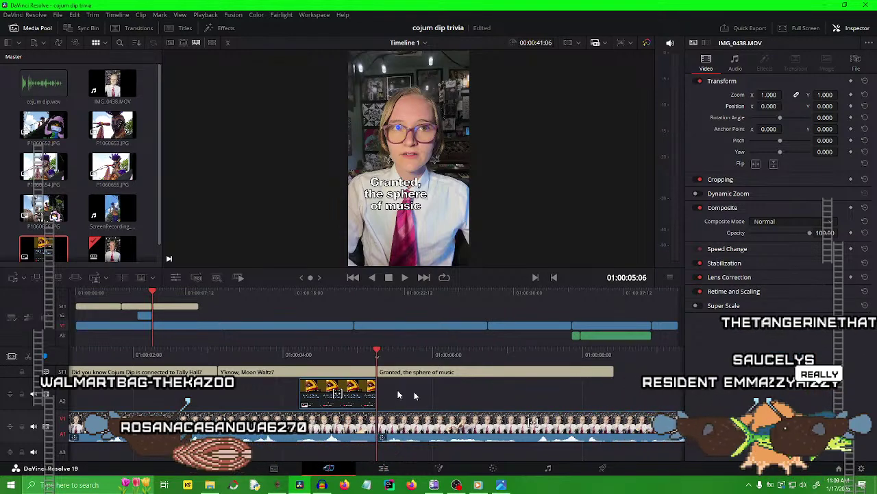
Replay the opening to check the Moon Waltz screenshot, and set its zoom to 0.510 and vertical position to 186.
key(Home)
key(space)
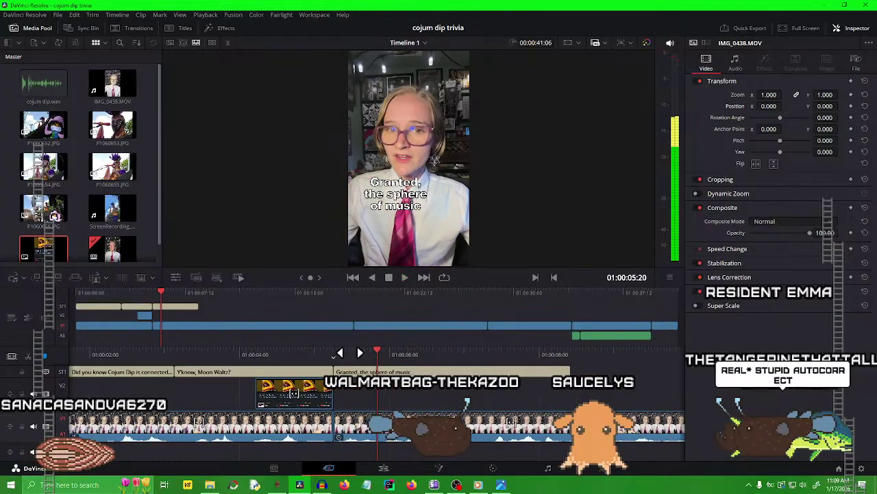
click(466, 352)
drag(413, 393, 343, 393)
key(Left)
key(Left)
key(Left)
key(Left)
key(Left)
key(Left)
key(Left)
key(Left)
key(Left)
key(Left)
key(Left)
key(Left)
key(Left)
key(Left)
key(Left)
key(Left)
key(Left)
key(Left)
key(Left)
key(Left)
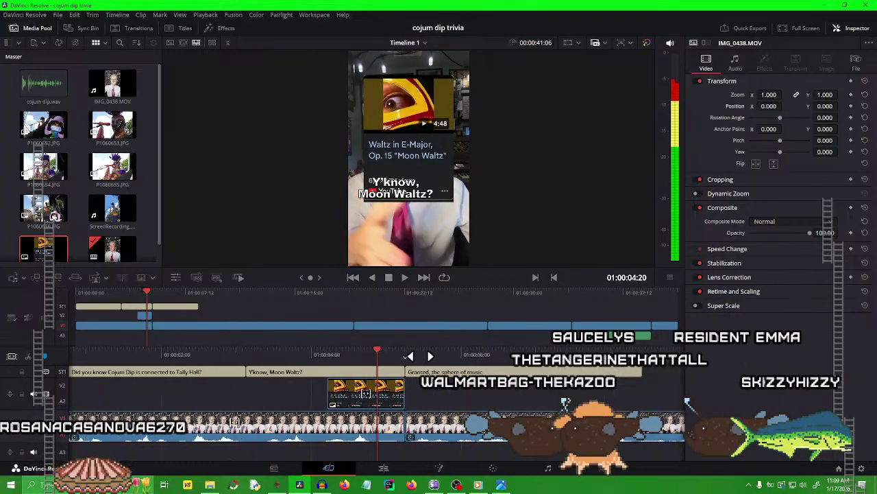
key(Right)
key(Right)
key(Right)
key(Right)
key(Right)
key(Right)
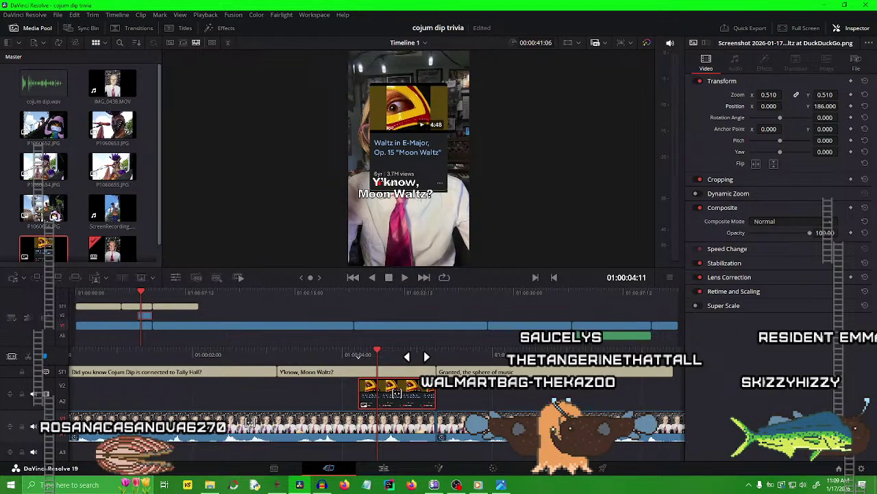
Play through the "Granted, the sphere of music" line, split its subtitle at 01:00:07:09, and select the new piece.
drag(417, 356, 554, 363)
key(space)
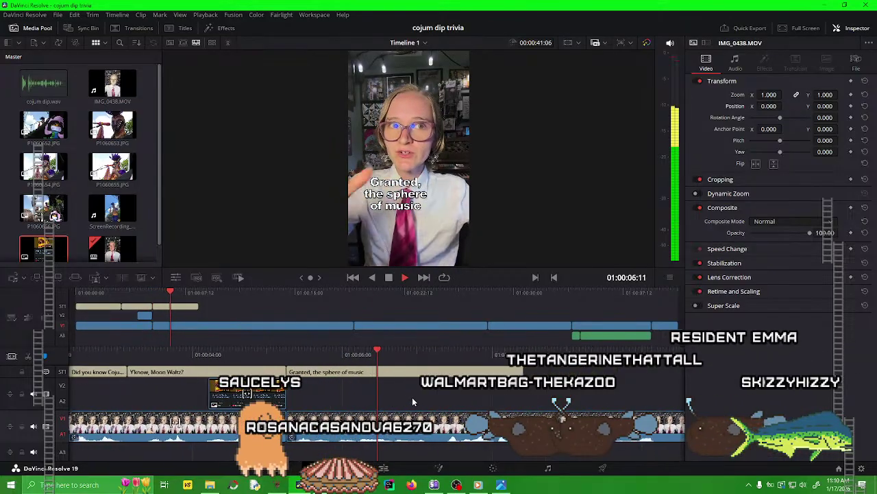
key(space)
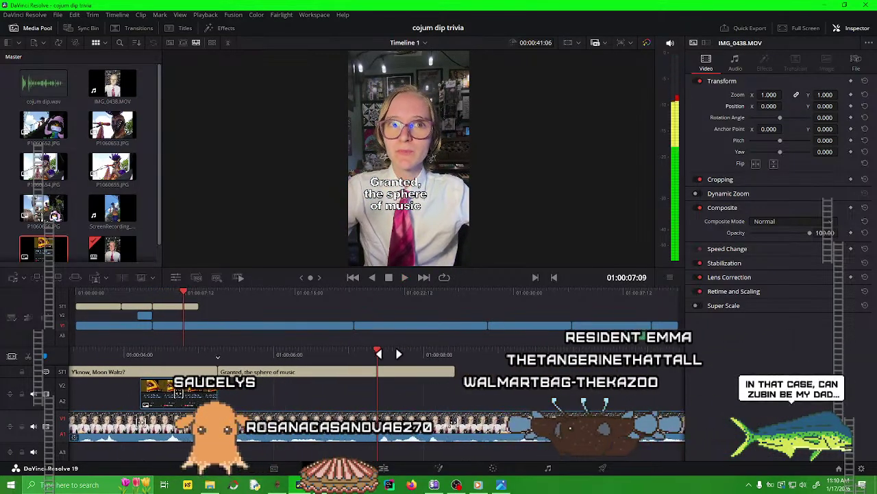
click(292, 374)
click(434, 374)
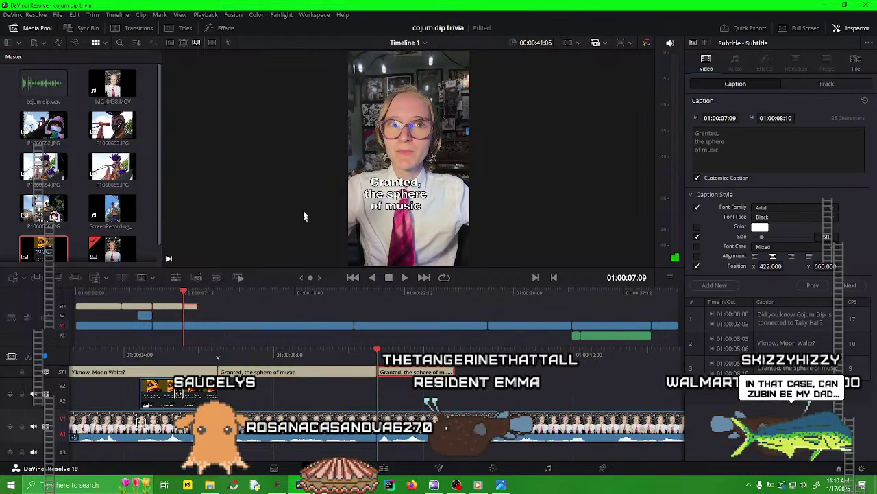
Replace the fourth subtitle's text with "popularized", "by the" and "internet" on separate lines, followed by an empty line.
drag(762, 152, 657, 106)
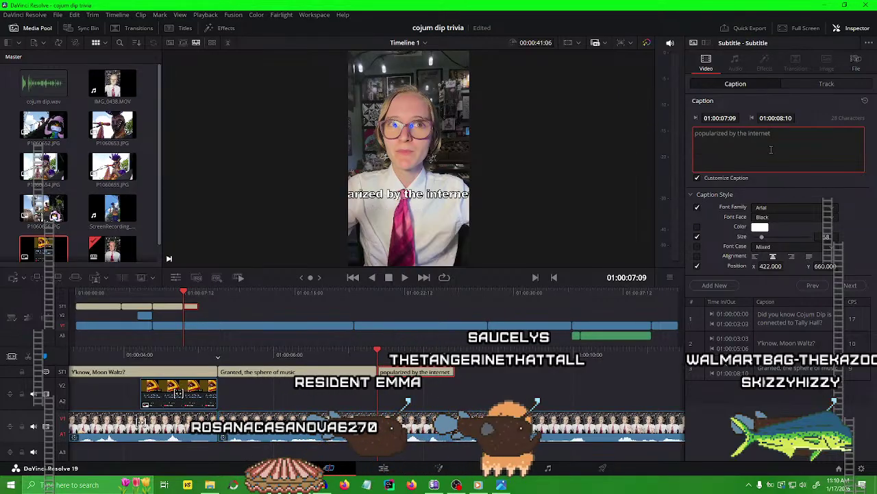
key(Return)
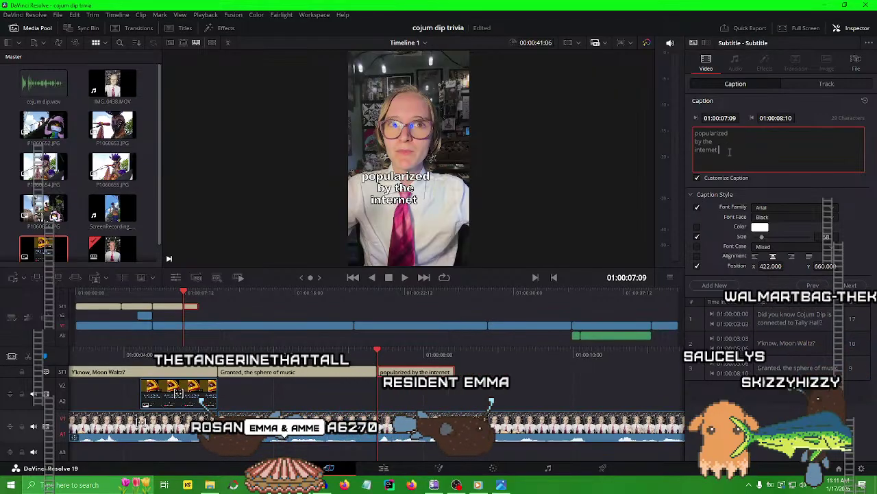
Add an empty line below the third subtitle's text and extend the fourth subtitle to 01:00:12:00.
key(space)
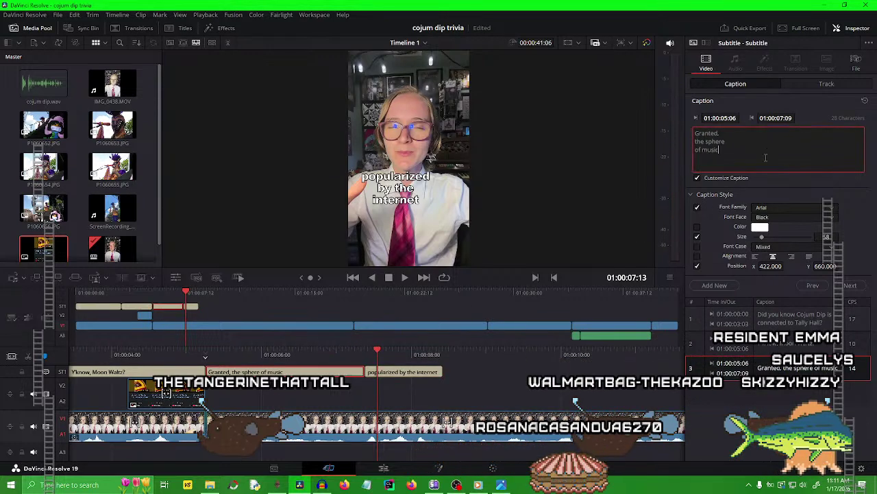
key(space)
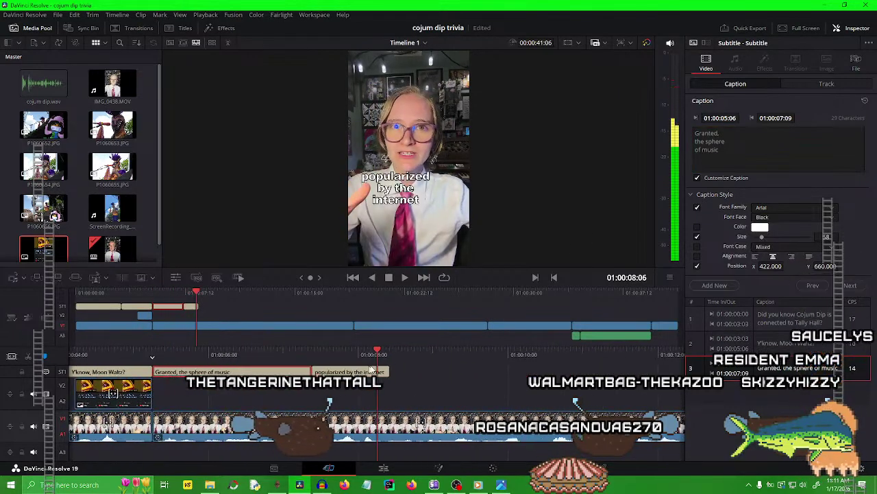
click(380, 364)
Replay from the third subtitle and split the fourth subtitle at 01:00:08:19, where its spoken phrase ends.
key(j)
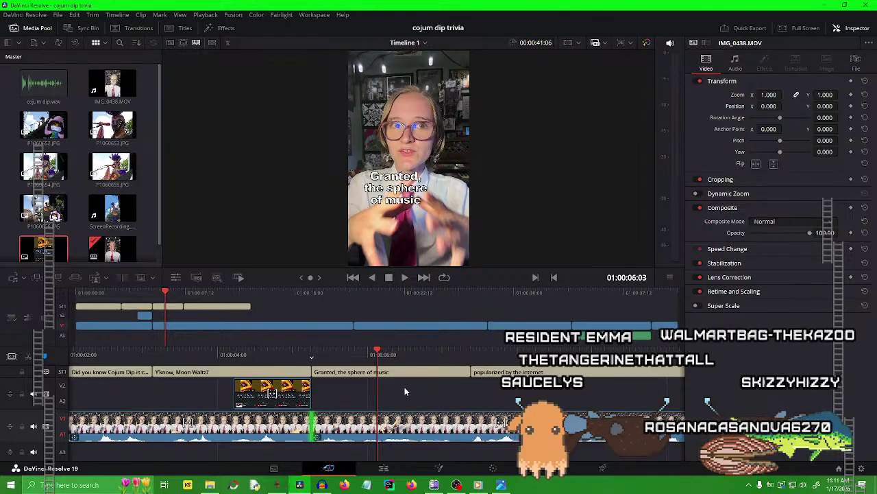
key(space)
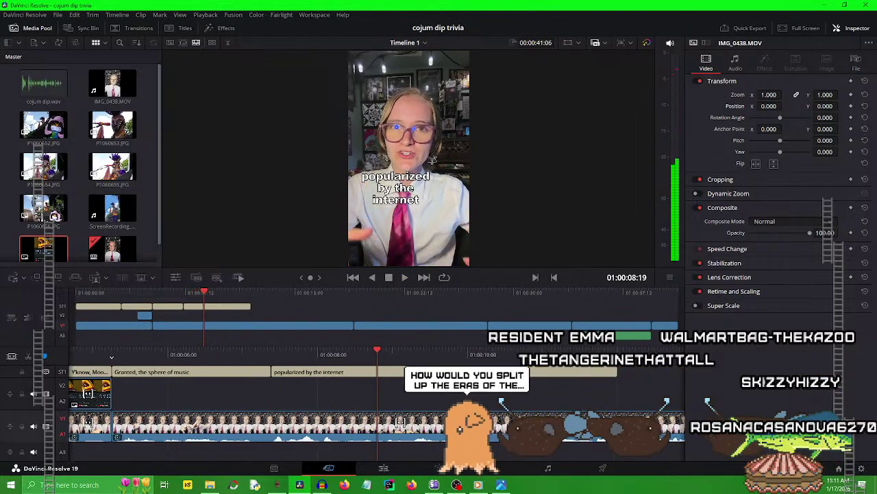
click(309, 371)
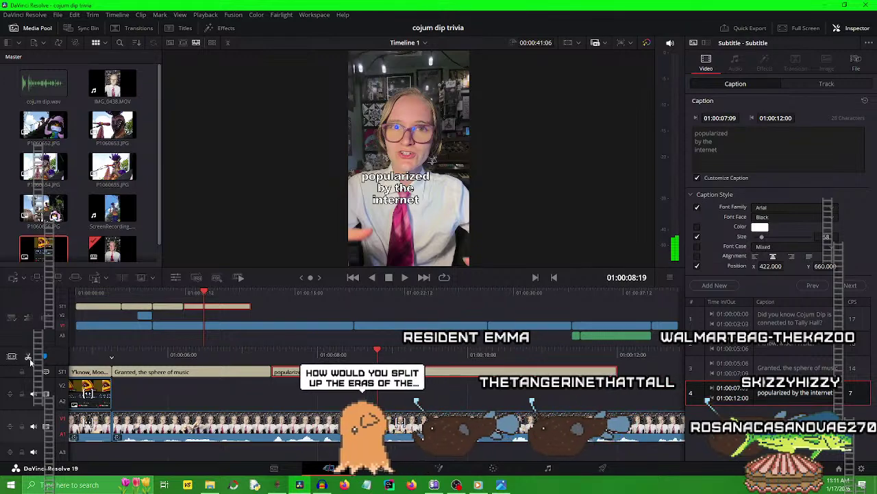
key(ctrl+b)
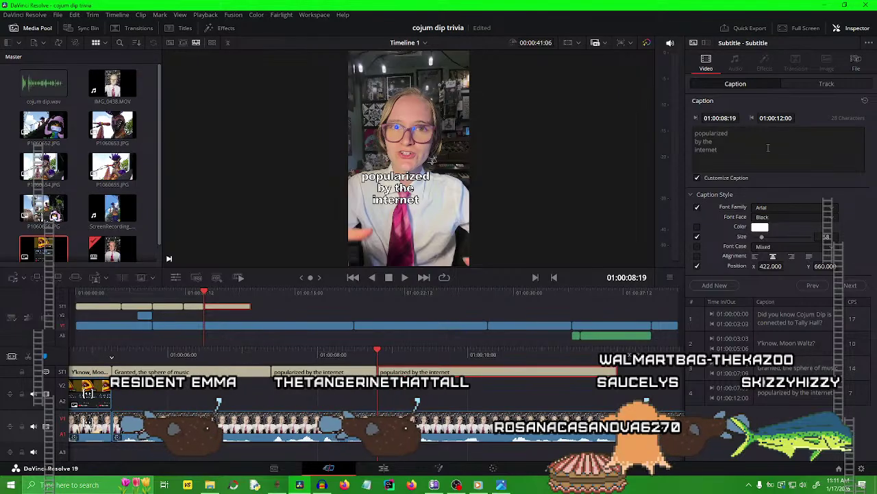
Replace the fifth subtitle's text with "has a lot" and "of overlap," on separate lines.
click(767, 147)
key(ctrl+a)
text(has a lot of overlap,)
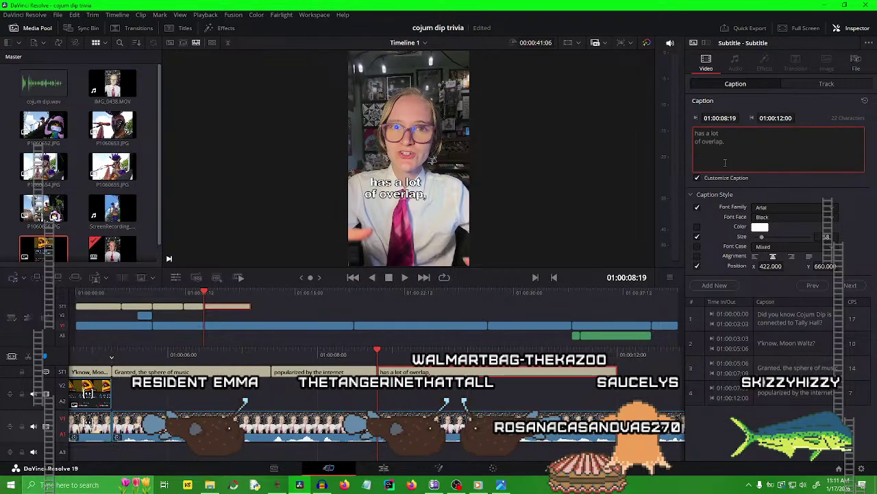
click(466, 394)
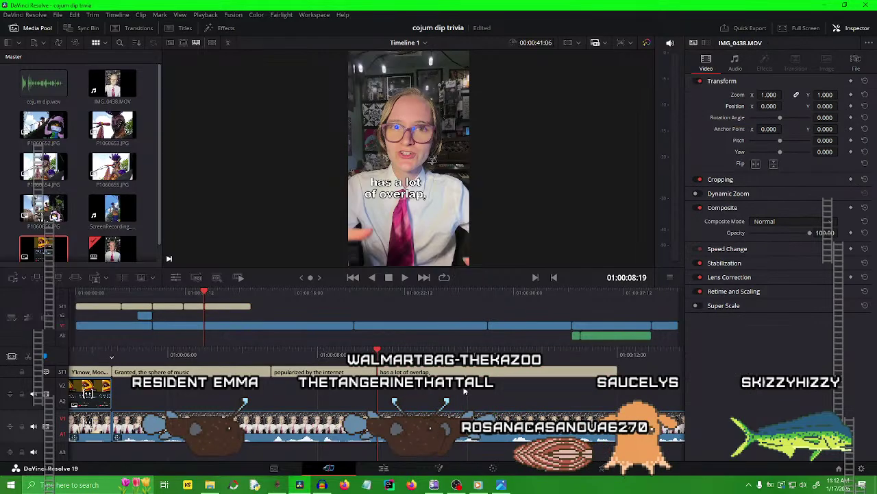
Replay the overlap phrase and change the fifth subtitle's text to "just has a" and "lot of overlap," on separate lines.
drag(118, 357, 186, 357)
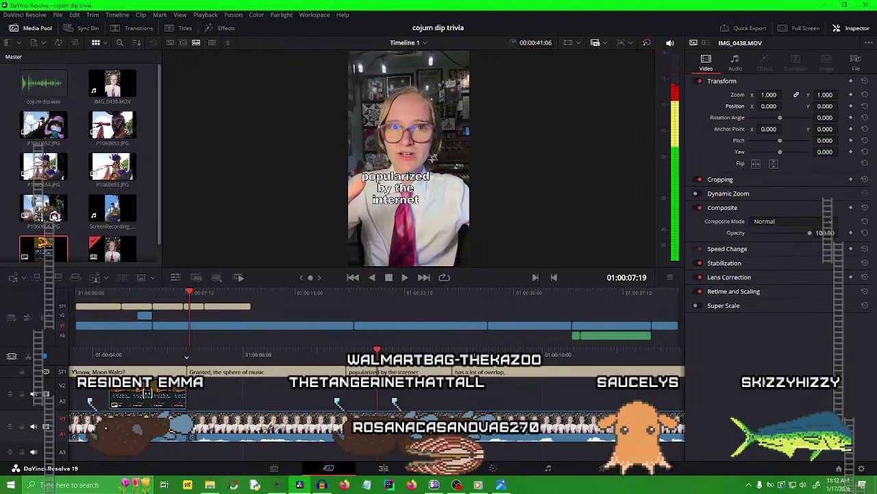
key(space)
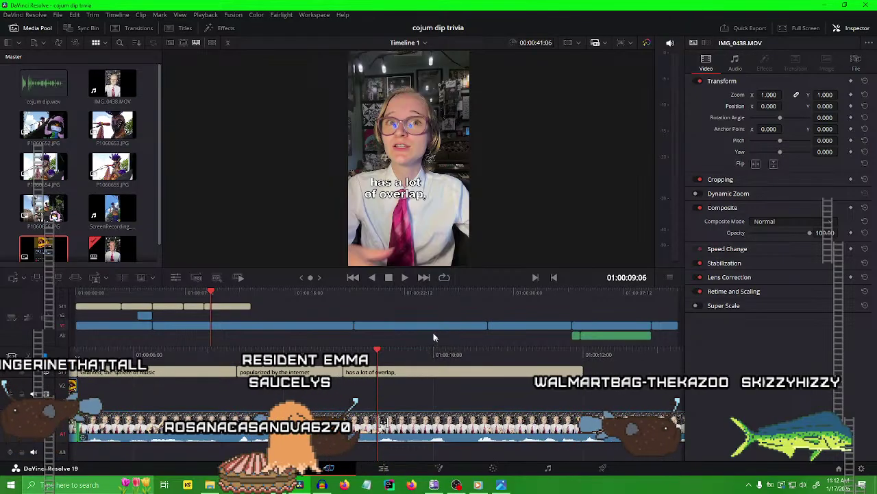
drag(398, 349, 532, 350)
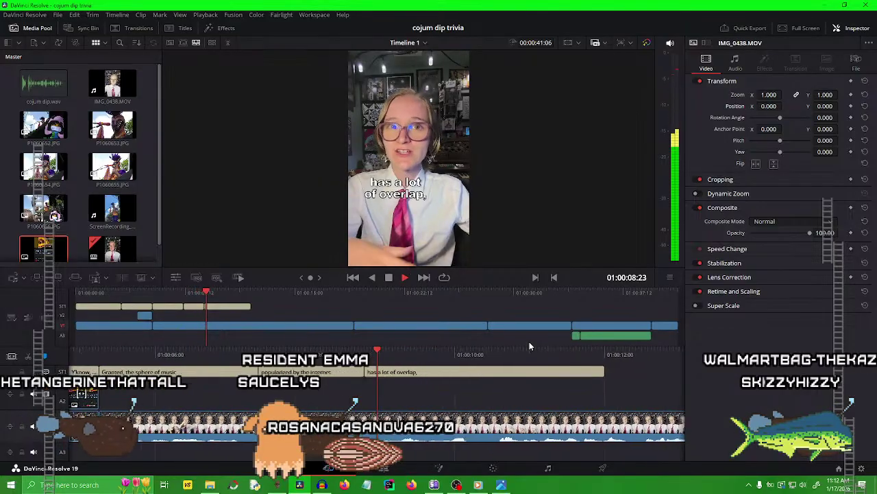
click(442, 371)
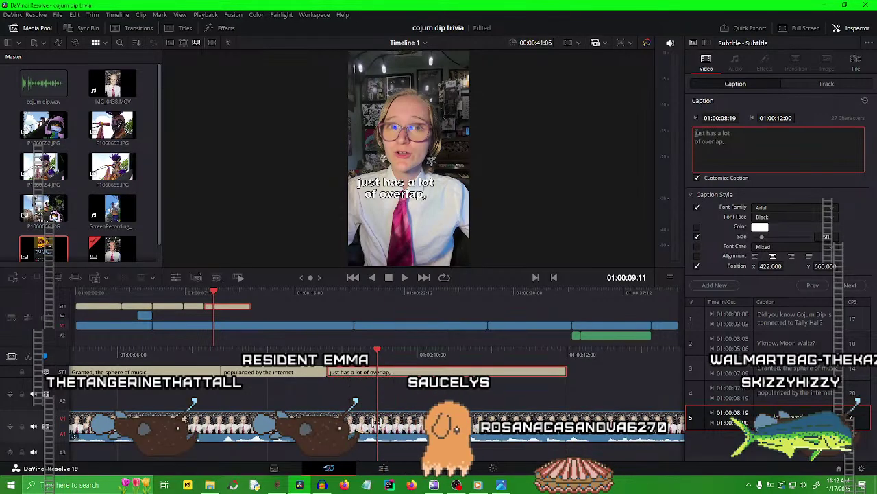
key(Return)
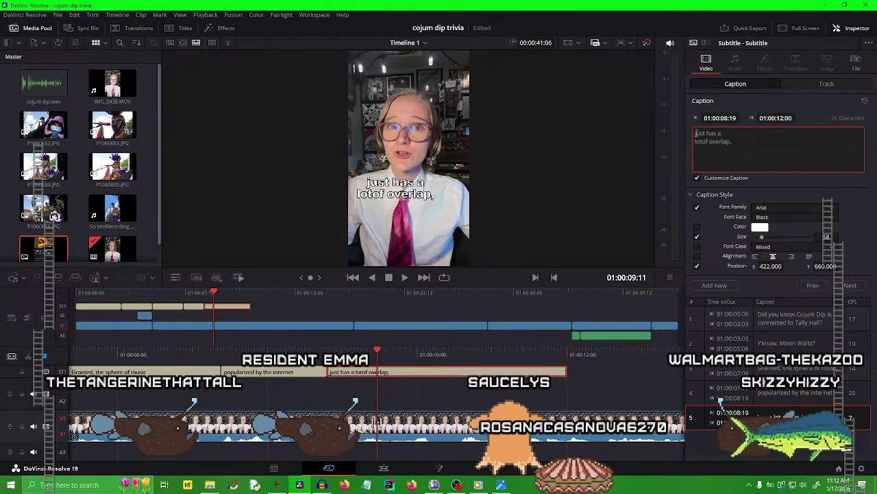
click(414, 307)
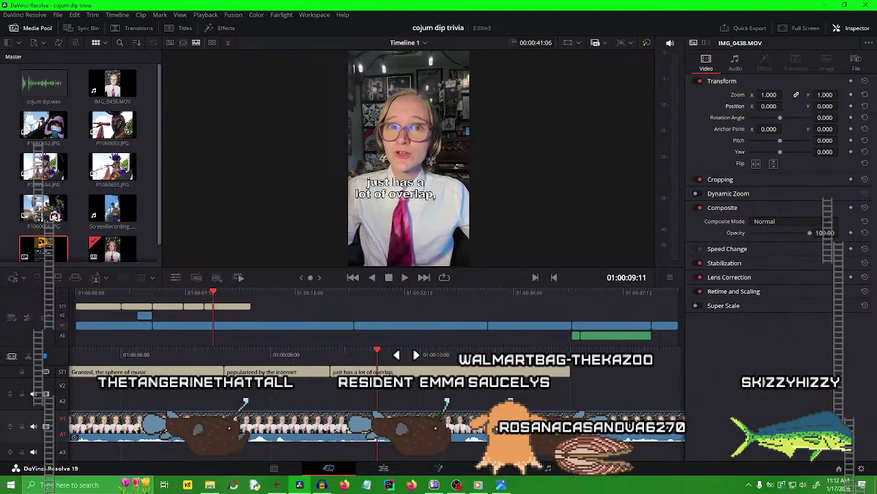
Rebreak the fifth subtitle's text onto three lines: "just has", "a lot of" and "overlap,".
drag(406, 354, 371, 355)
click(392, 371)
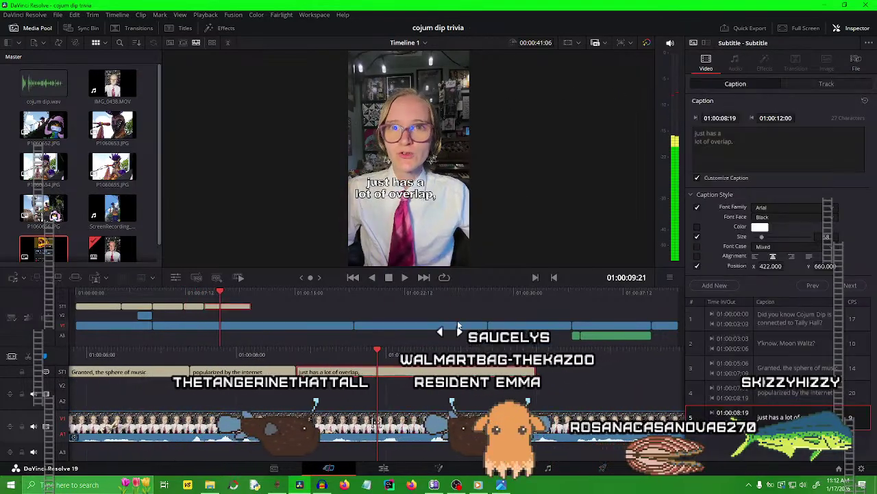
click(710, 141)
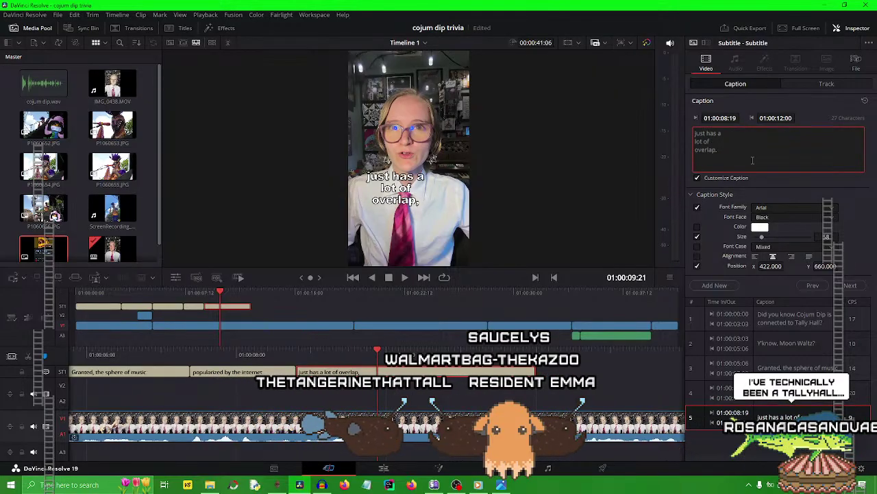
key(Delete)
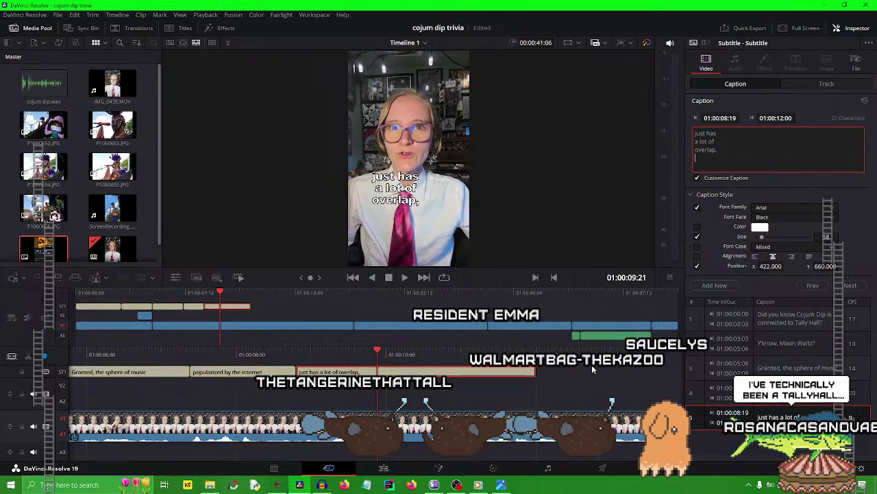
click(591, 375)
Replay from the third subtitle and split the fifth subtitle at 01:00:10:14, where the overlap phrase ends.
scroll(591, 375, up, 2)
scroll(552, 346, up, 3)
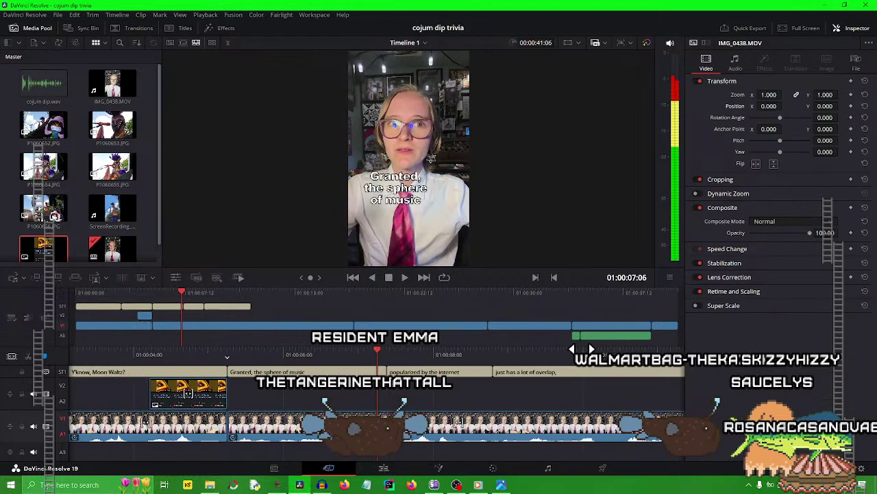
key(space)
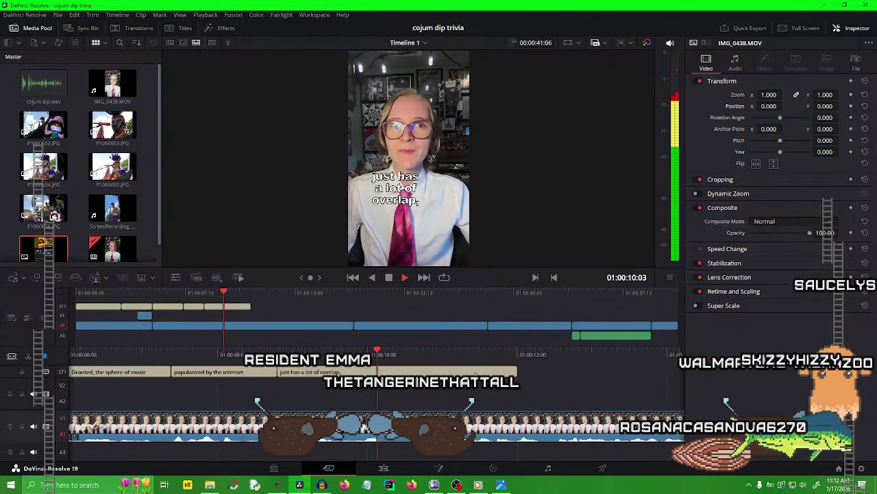
key(Left)
key(Left)
key(Left)
key(Left)
key(Left)
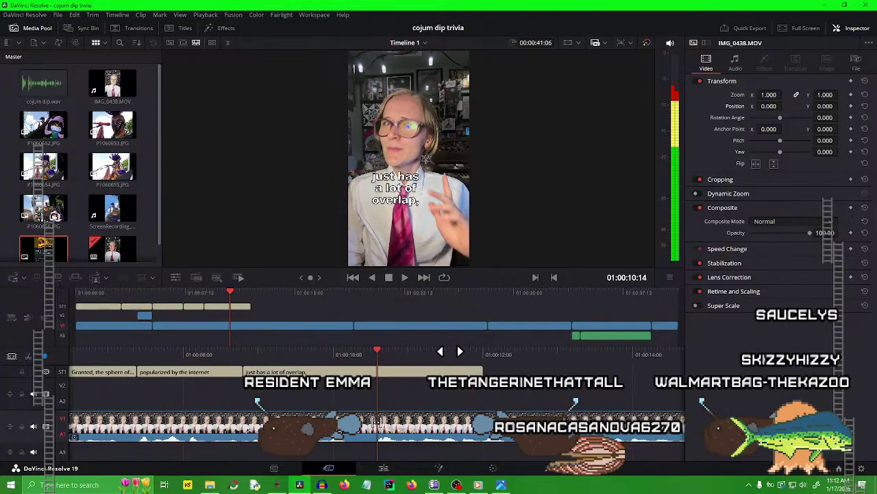
click(405, 374)
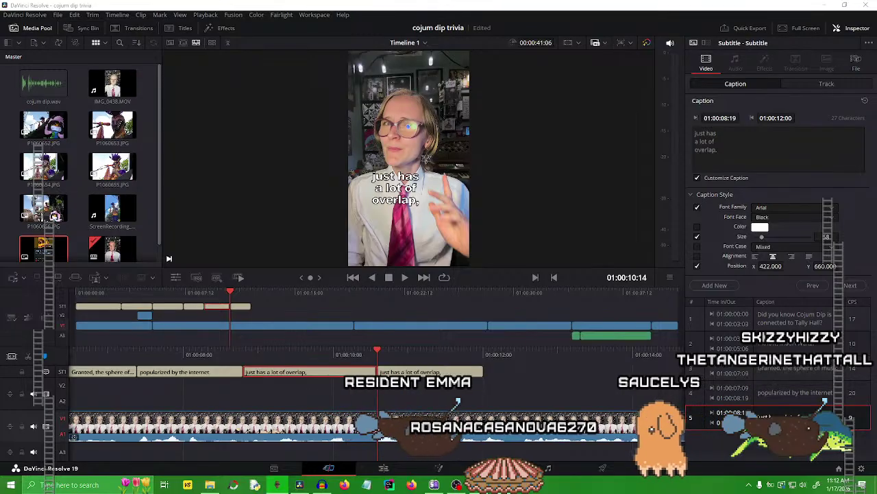
Switch to Notepad and write "TAKING A WATER BREAK I'LL BE RIGHT BACK", signed with the streamer's first name, in Impact at size 72.
click(367, 485)
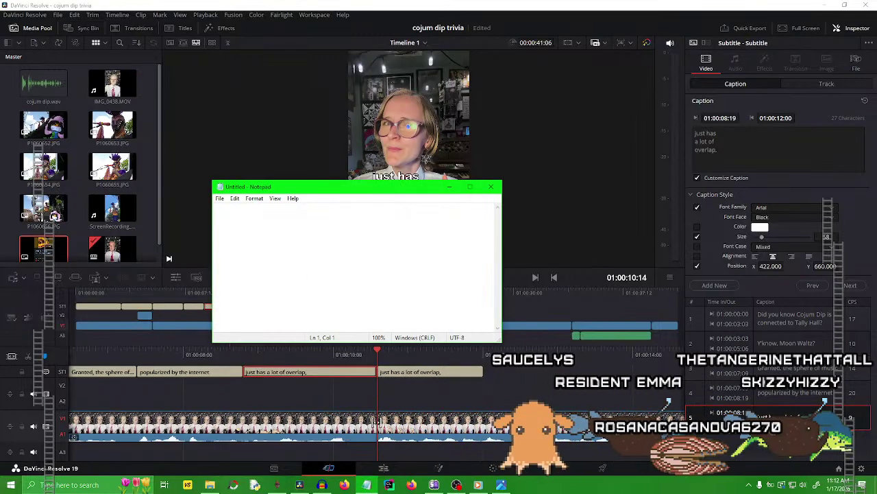
text(TAKING A WATER BREAK I'LL BE RIGHT BACK -EMMA)
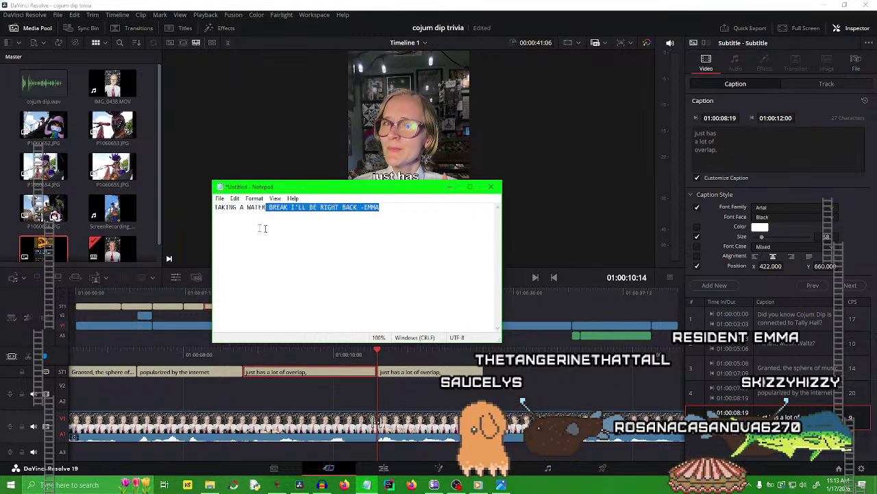
click(255, 198)
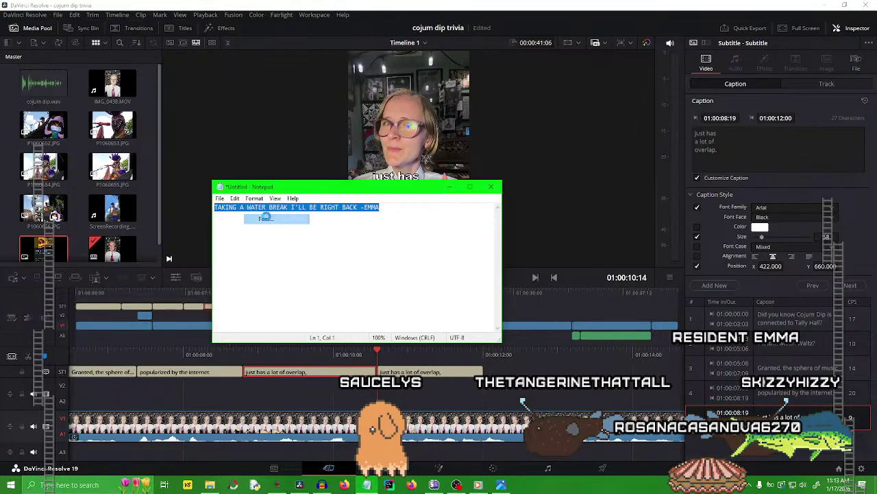
click(265, 218)
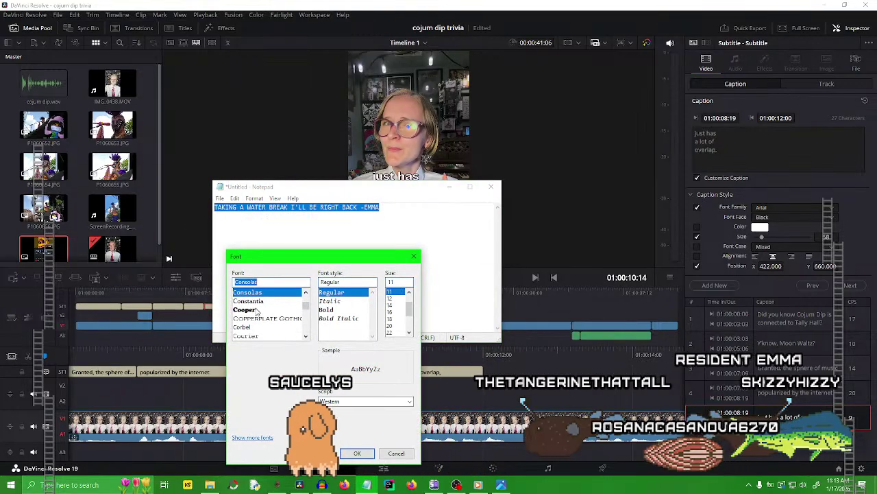
scroll(273, 316, up, 10)
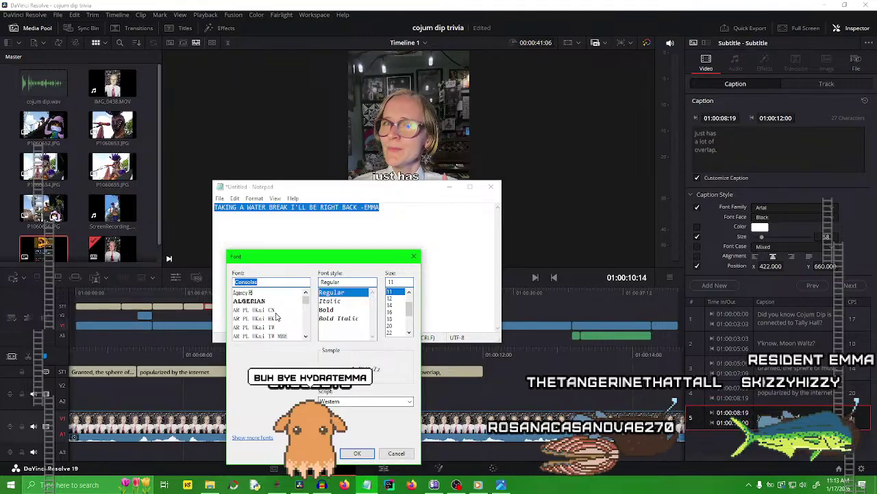
scroll(278, 316, down, 10)
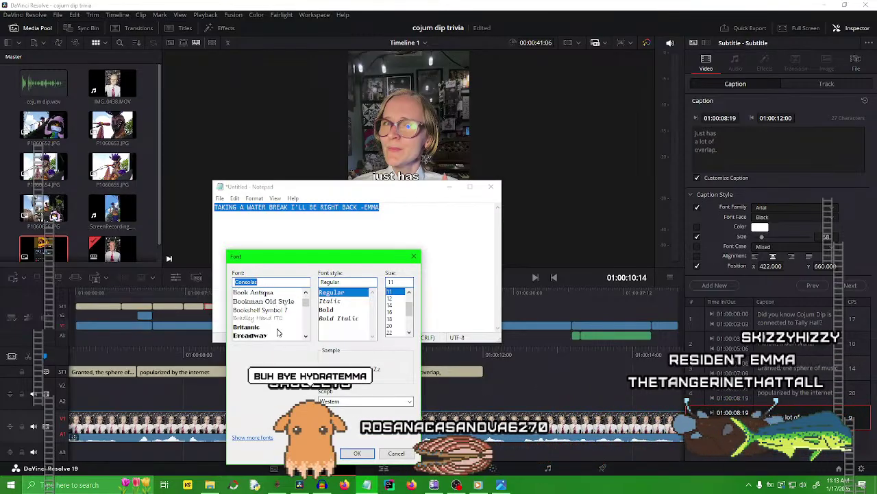
scroll(252, 320, down, 8)
scroll(252, 320, down, 10)
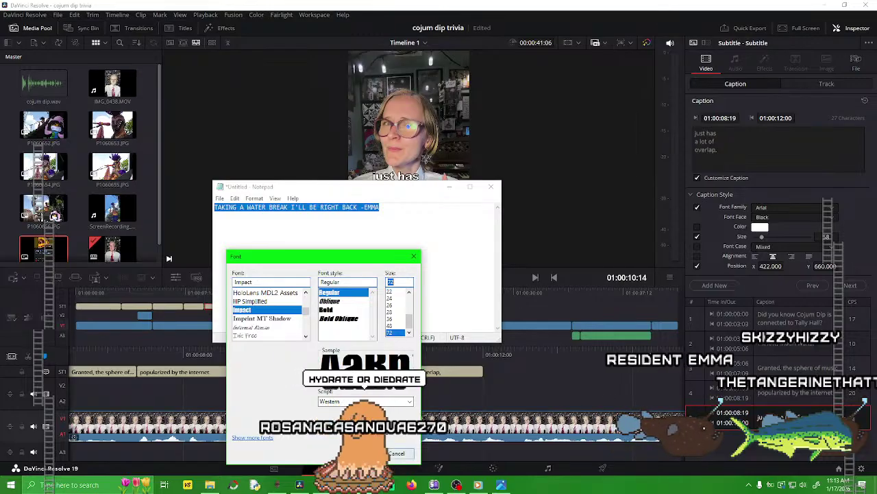
key(Return)
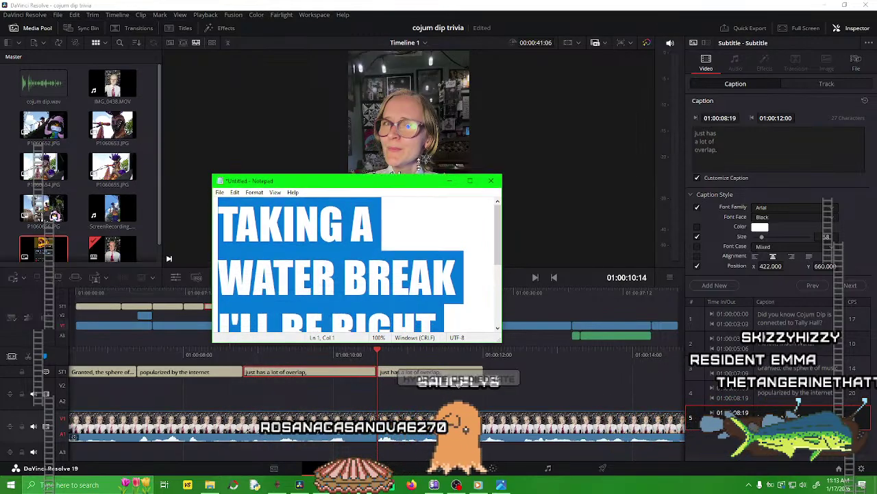
drag(411, 181, 412, 55)
click(486, 240)
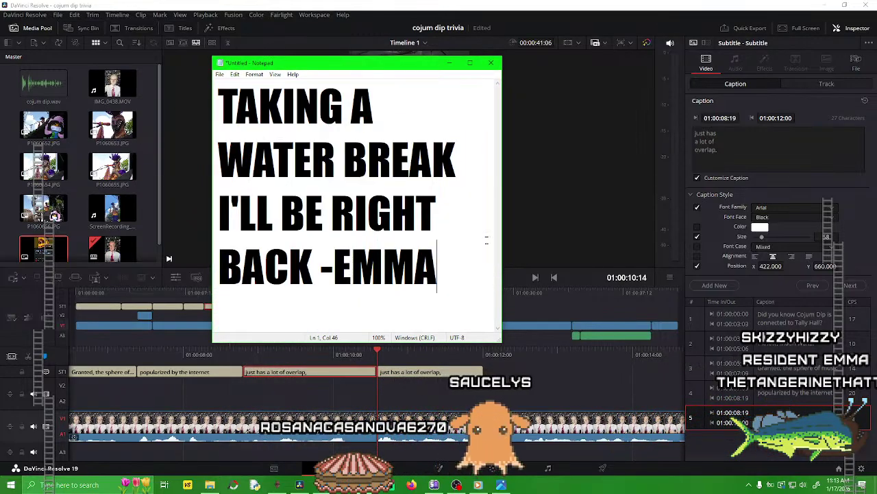
Switch to OBS Studio, mute the Mic/Aux source and minimize the program so the break note shows.
click(456, 485)
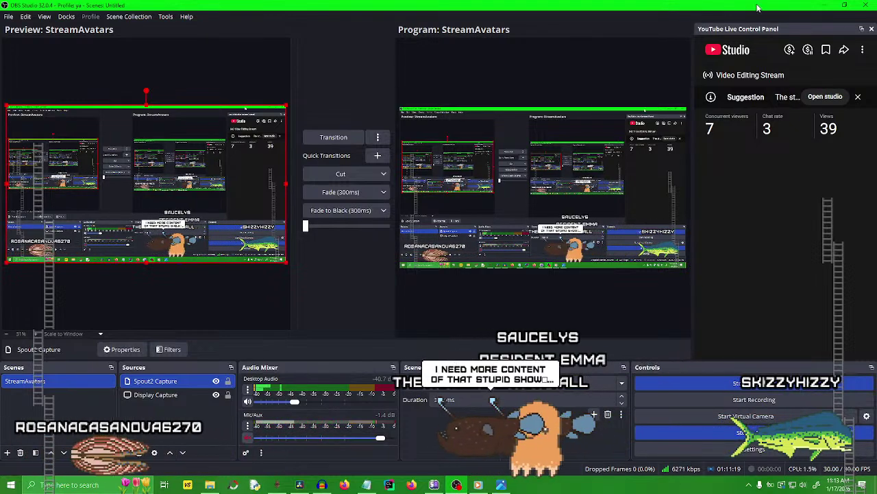
click(828, 8)
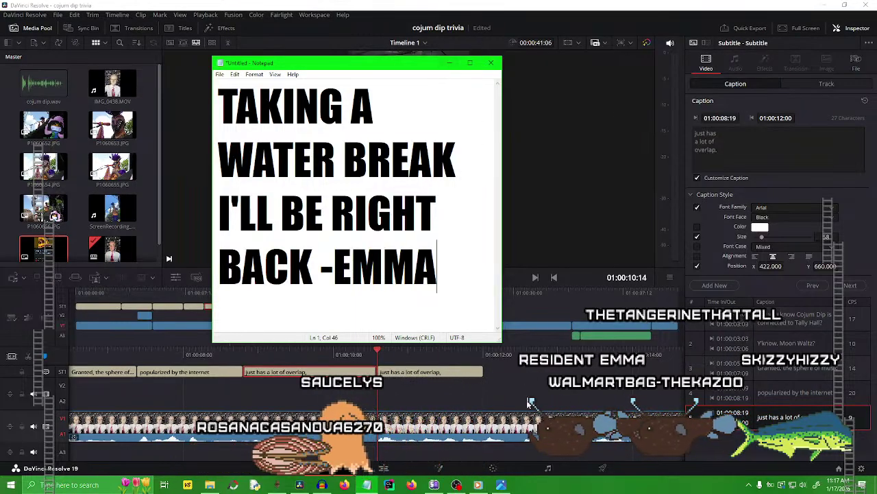
Unmute the Mic/Aux source in OBS Studio and minimize the break note to return to the DaVinci Resolve timeline.
key(alt+Tab)
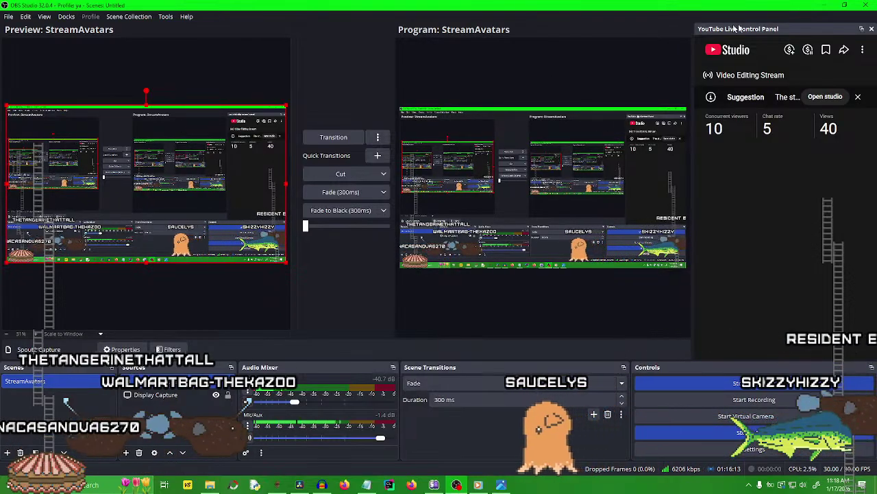
click(827, 8)
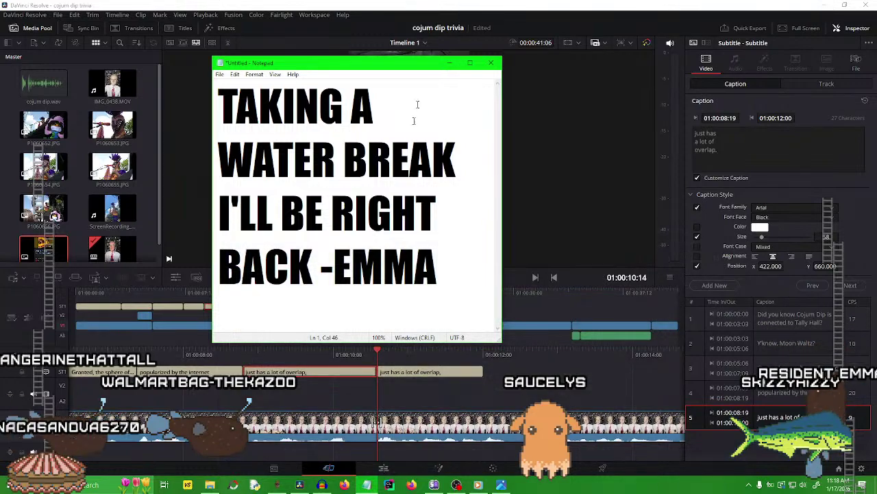
click(446, 65)
click(511, 396)
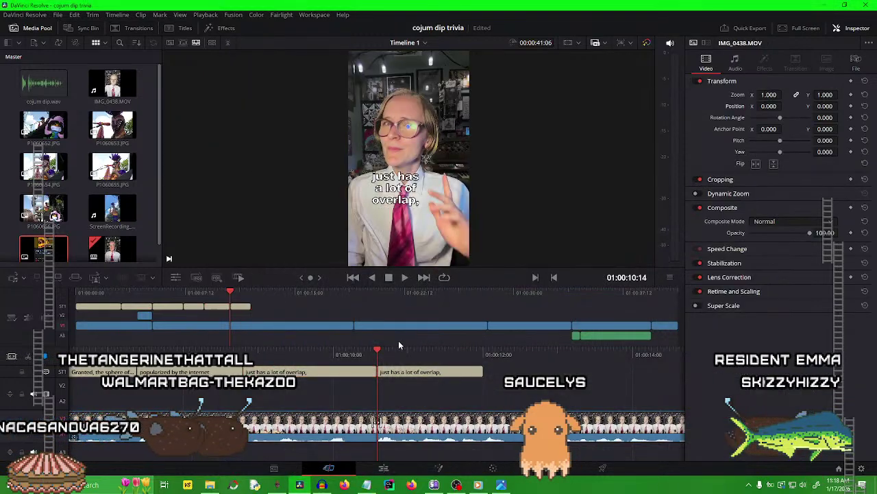
Replay from the fourth subtitle through the overlap phrase and extend the sixth subtitle's end to 01:00:14:05.
key(j)
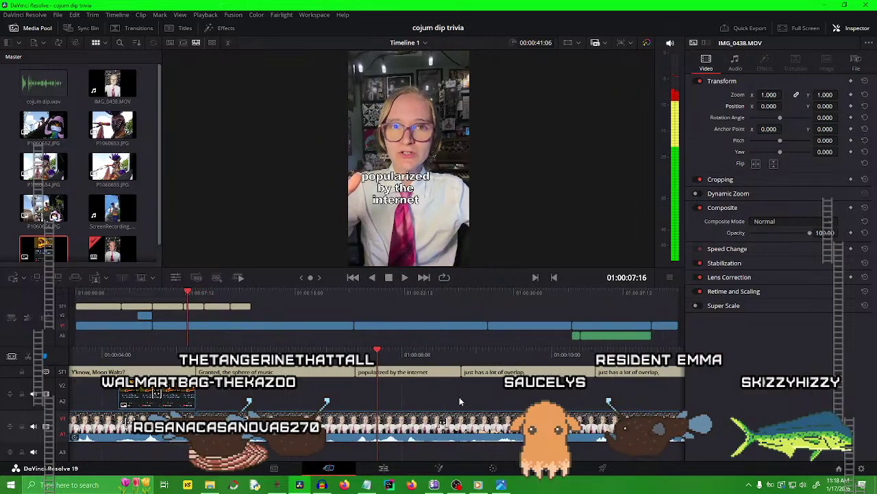
key(l)
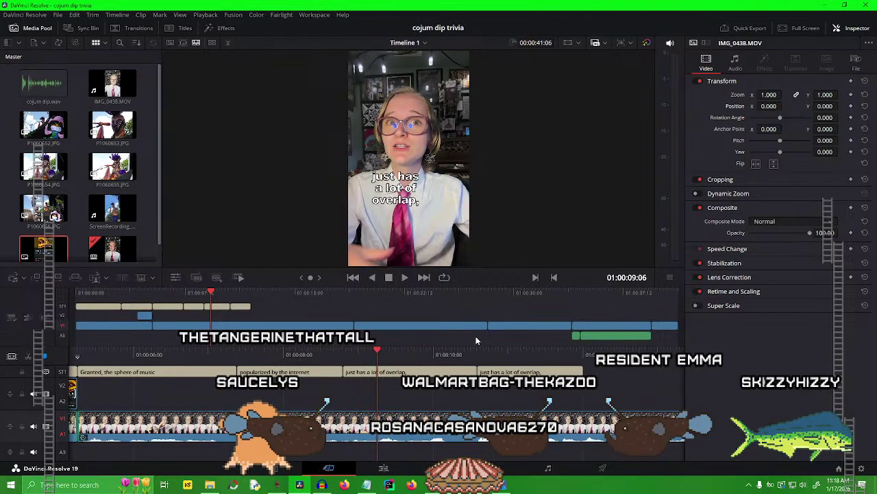
key(j)
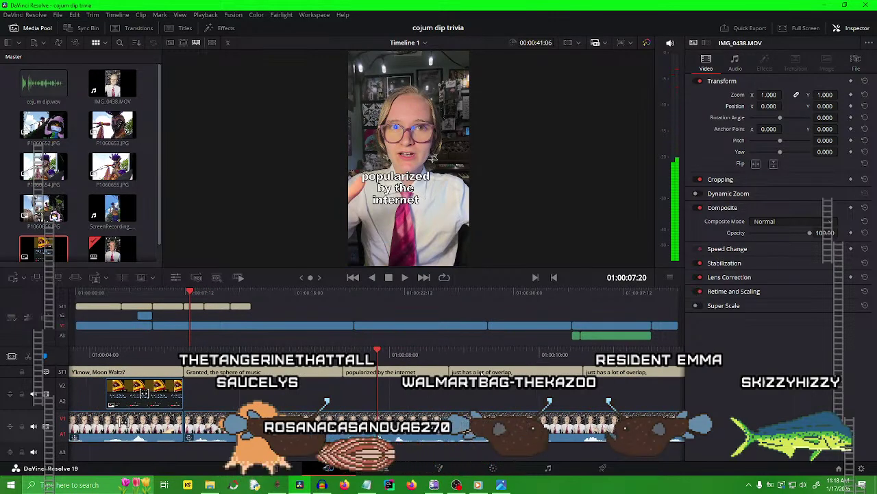
key(l)
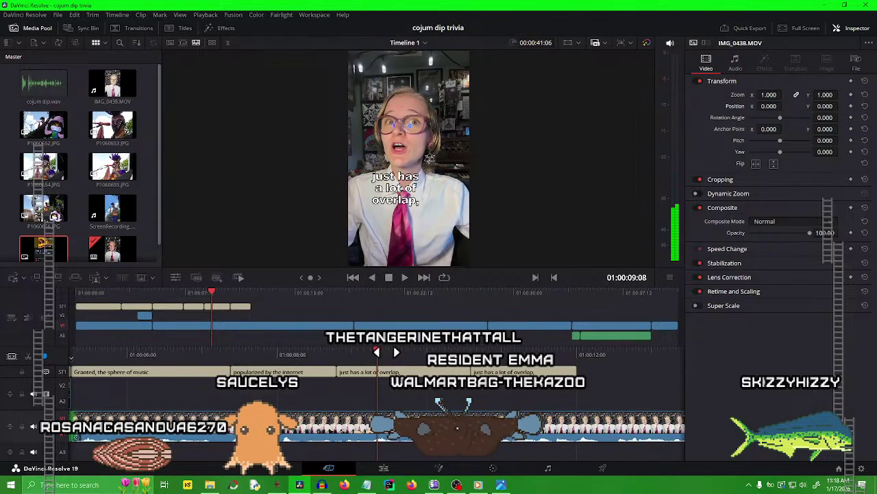
key(l)
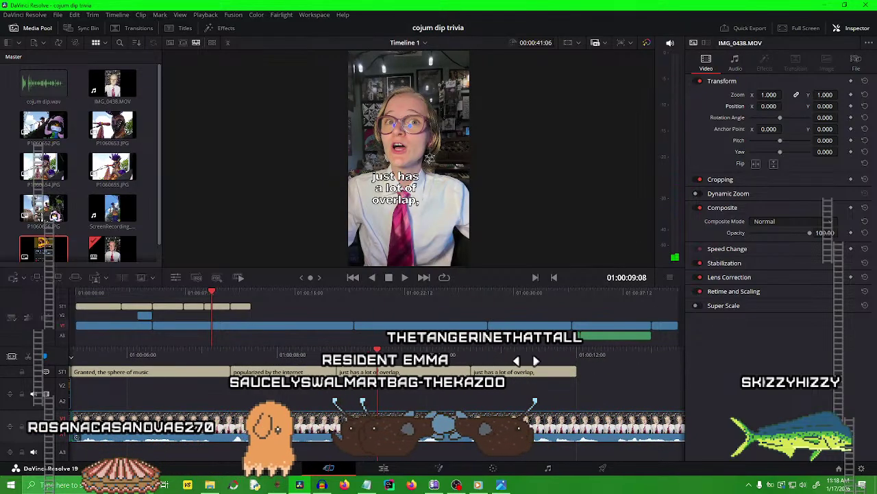
key(j)
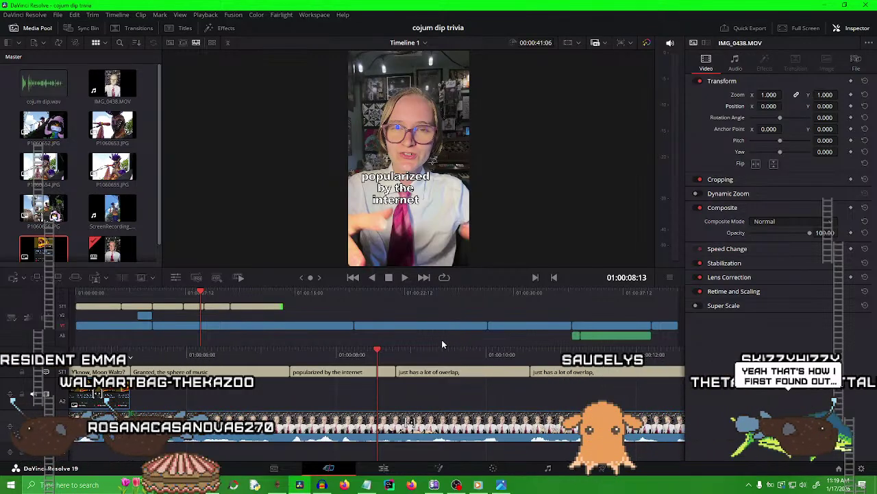
Replay the speech following the overlap phrase and split the sixth subtitle at 01:00:12:09.
drag(529, 342, 536, 369)
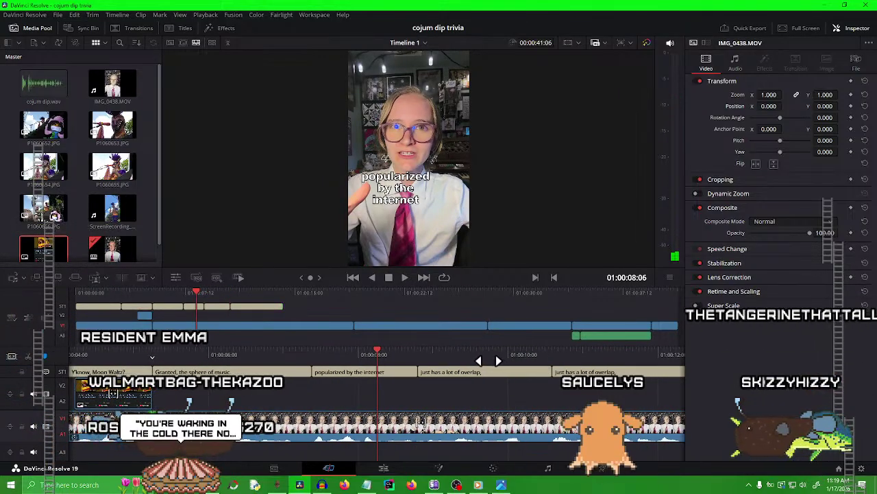
key(space)
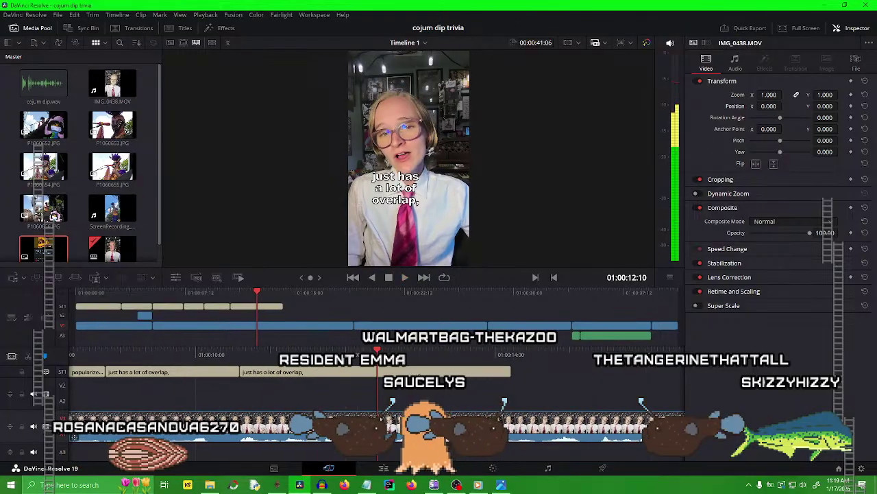
click(465, 372)
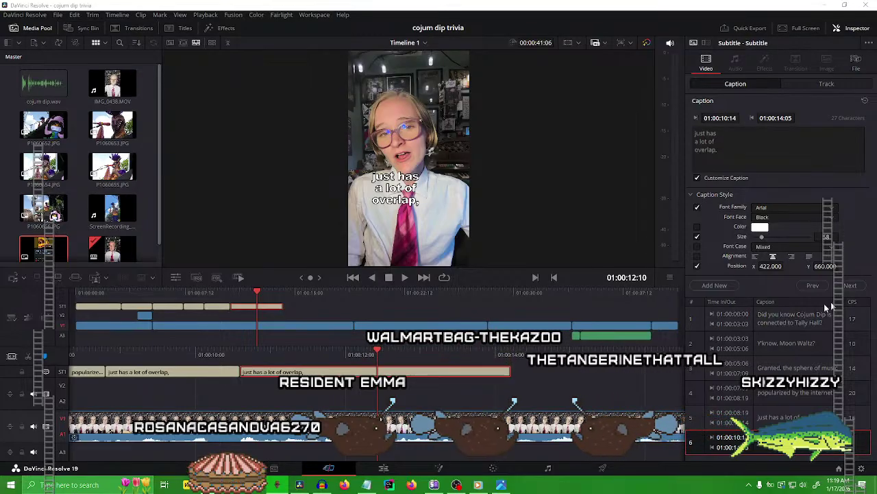
drag(419, 351, 686, 350)
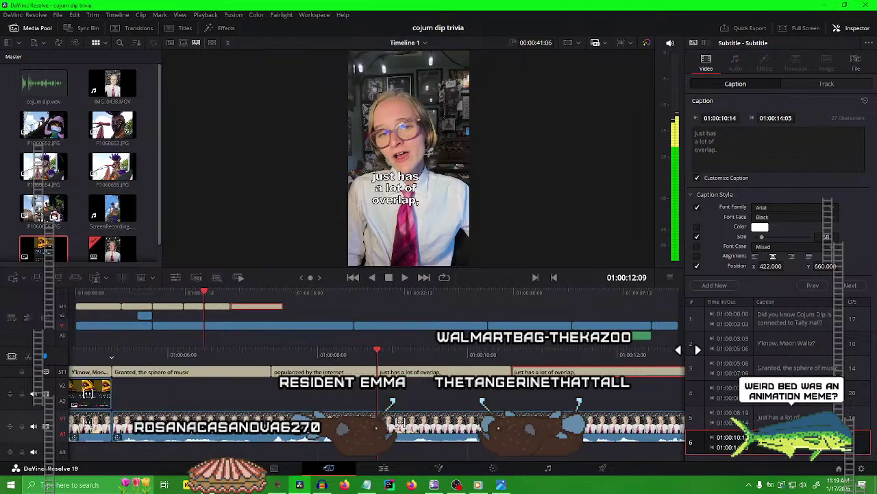
key(space)
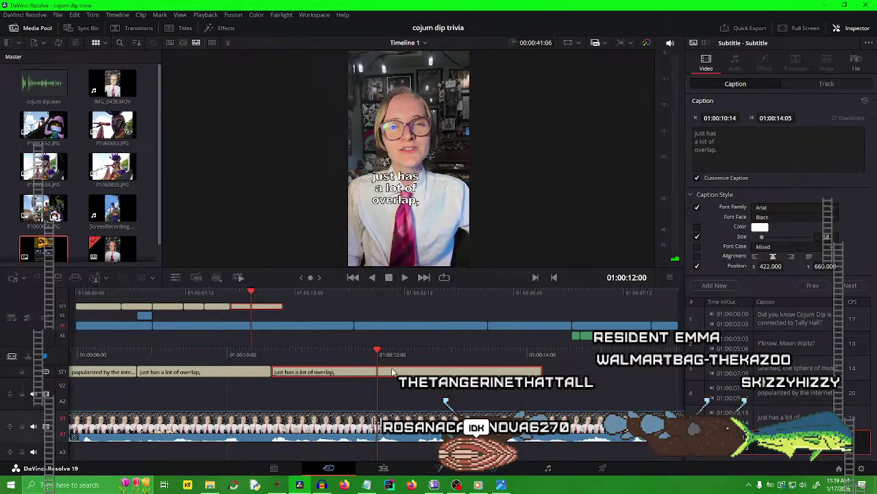
drag(389, 361, 628, 360)
key(space)
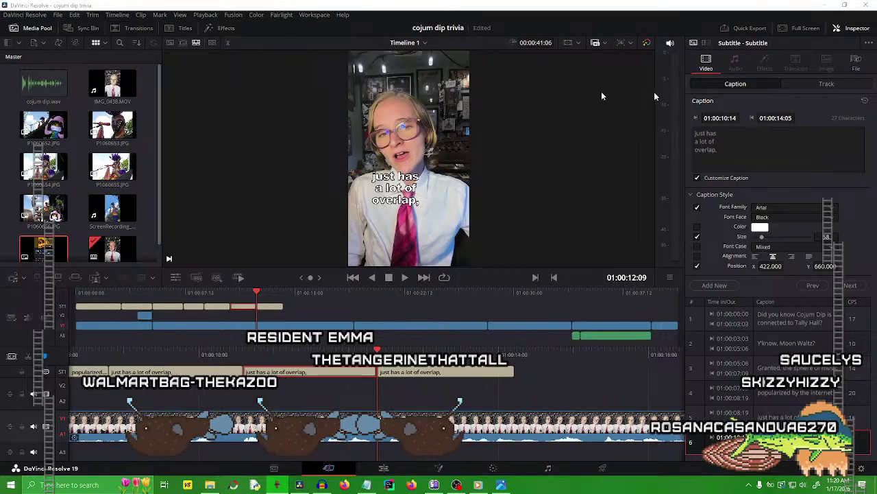
Replay the speech from the fourth subtitle up to the beginning of the sixth subtitle.
drag(291, 368, 472, 371)
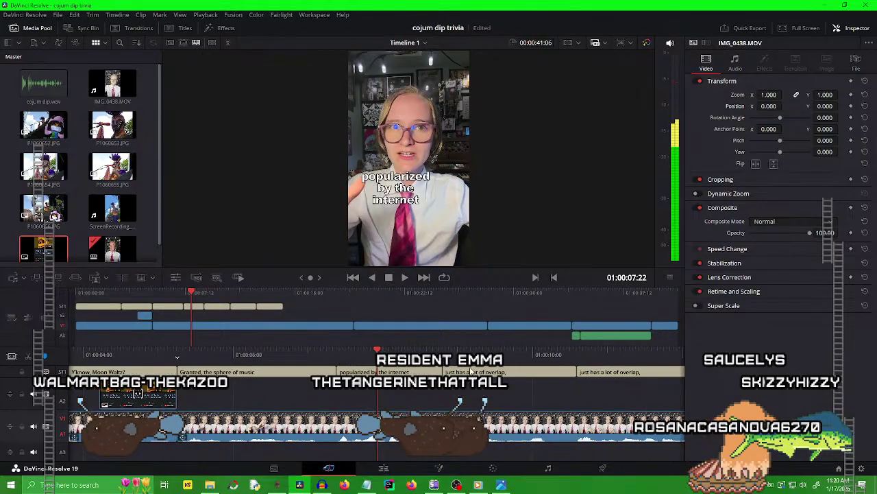
key(space)
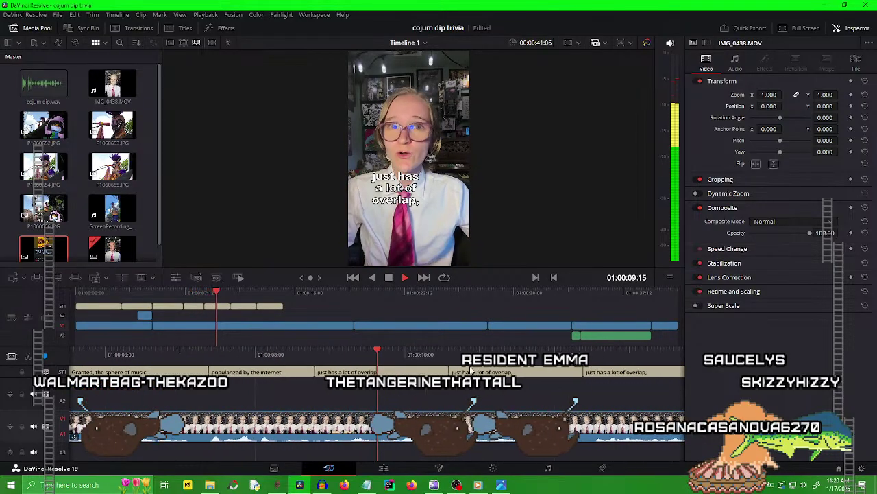
key(space)
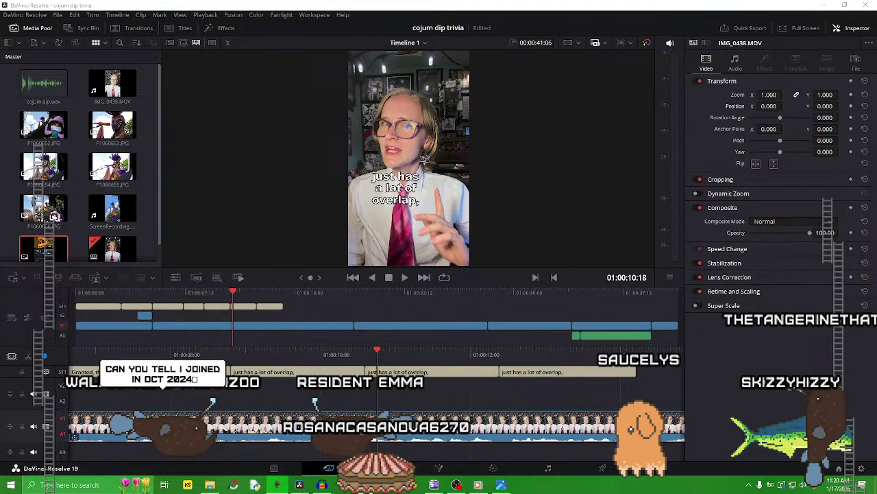
Replace the sixth subtitle's text with "but as many Tally Hall fans know", broken into three lines after "many" and "Hall".
click(403, 376)
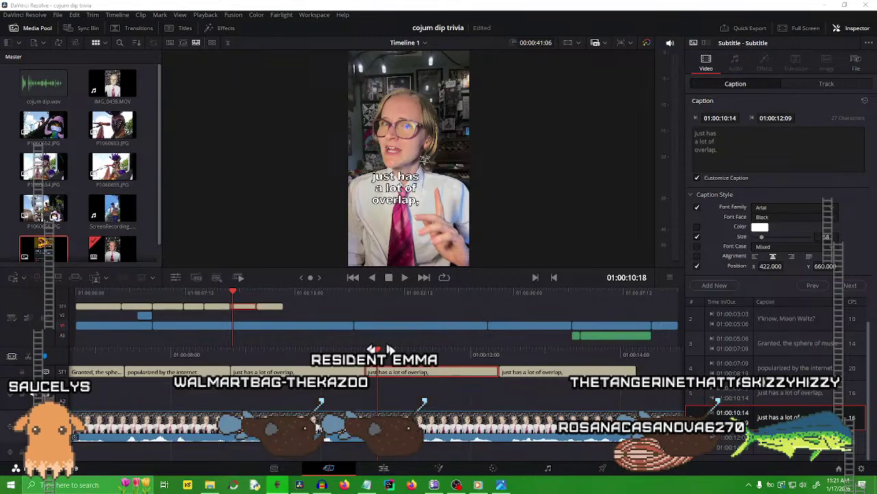
click(694, 138)
key(ctrl+a)
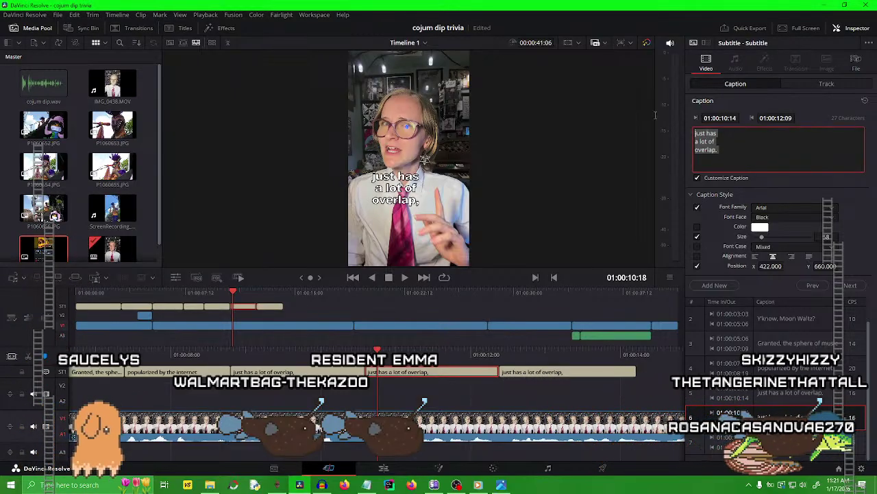
text(but as many Tally Hall fans know)
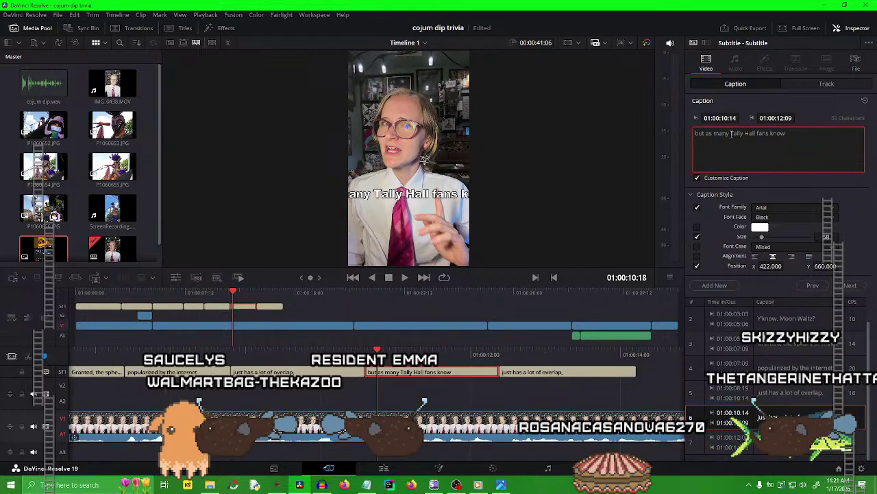
click(731, 133)
key(BackSpace)
key(Return)
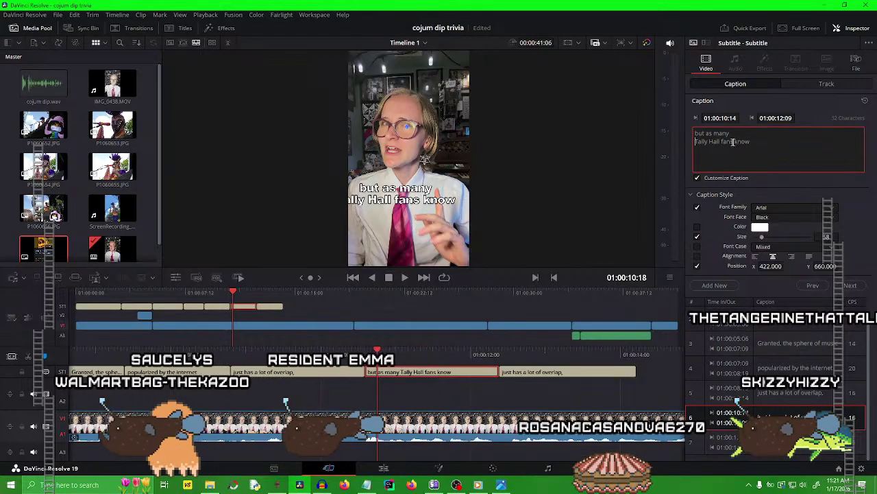
click(724, 142)
key(BackSpace)
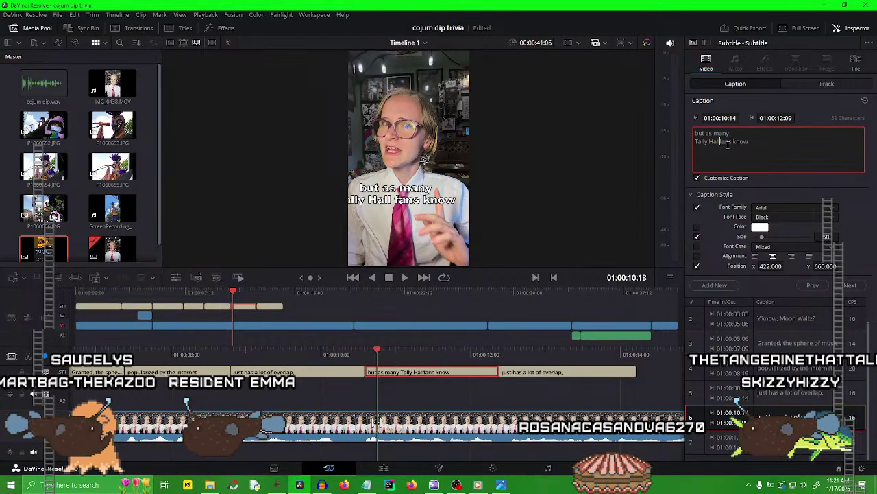
key(Return)
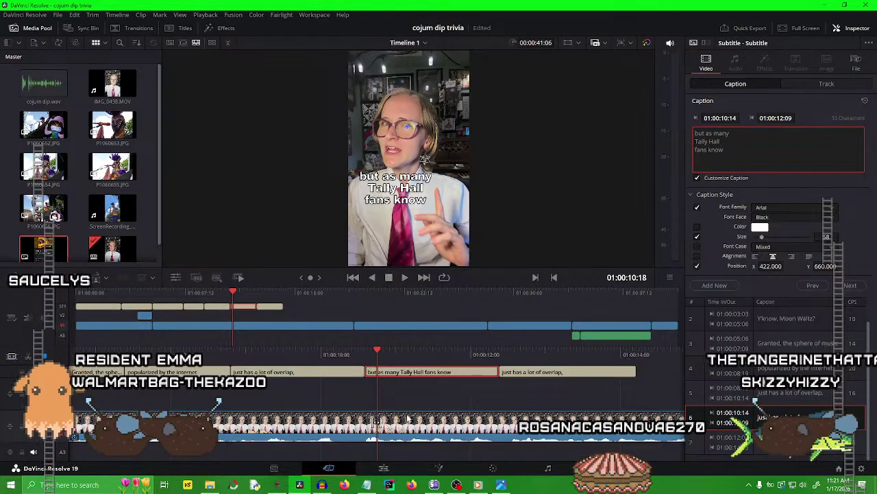
Replay the speech from the fifth subtitle into the start of the seventh to check the timing and hear the following phrase.
scroll(441, 375, up, 3)
click(429, 392)
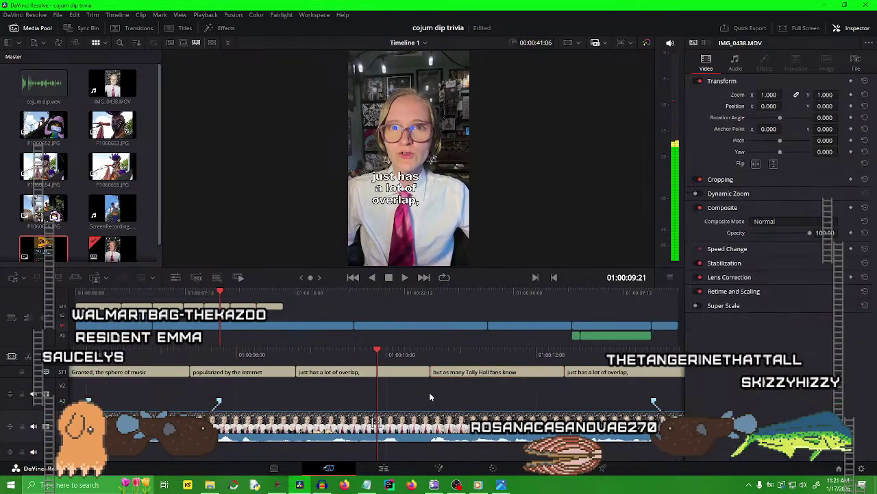
key(space)
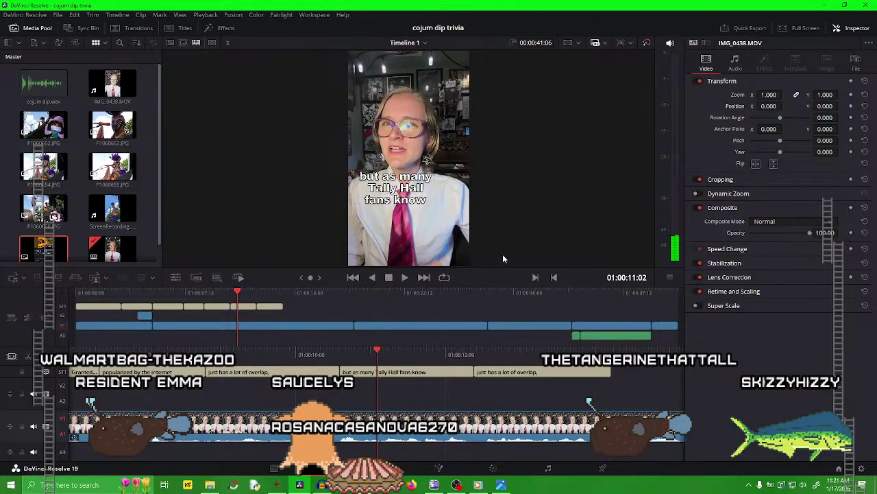
drag(411, 353, 533, 348)
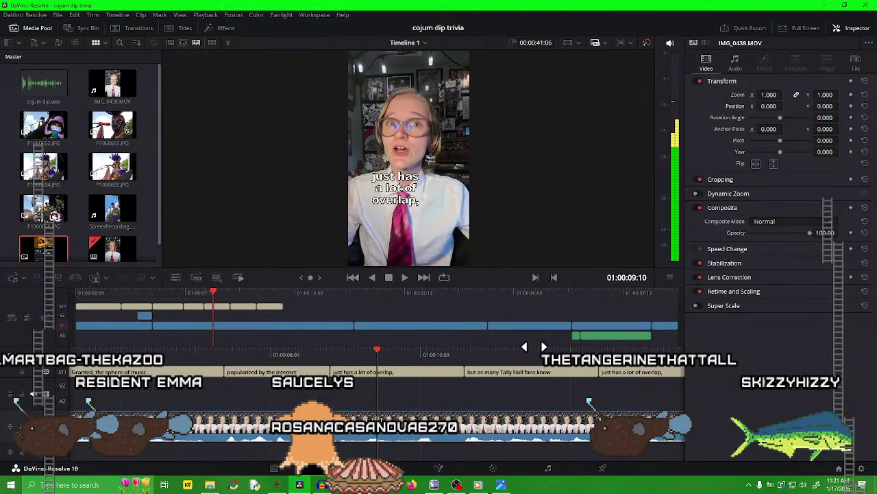
key(space)
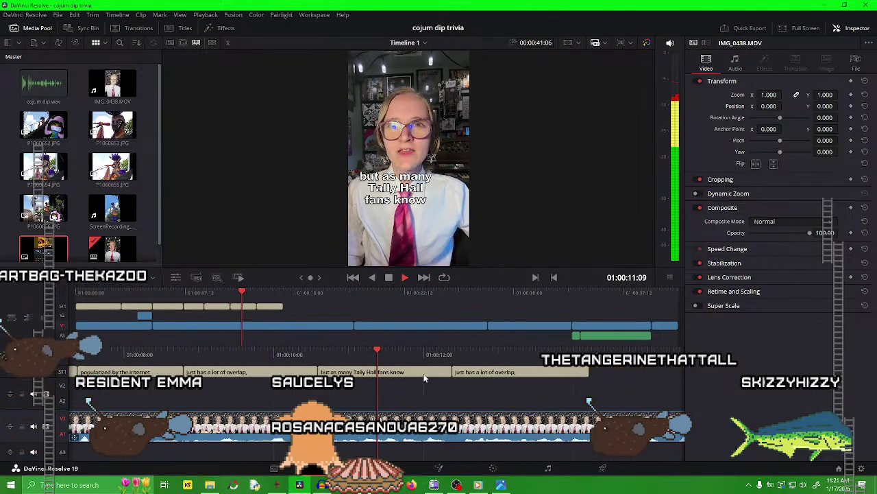
key(space)
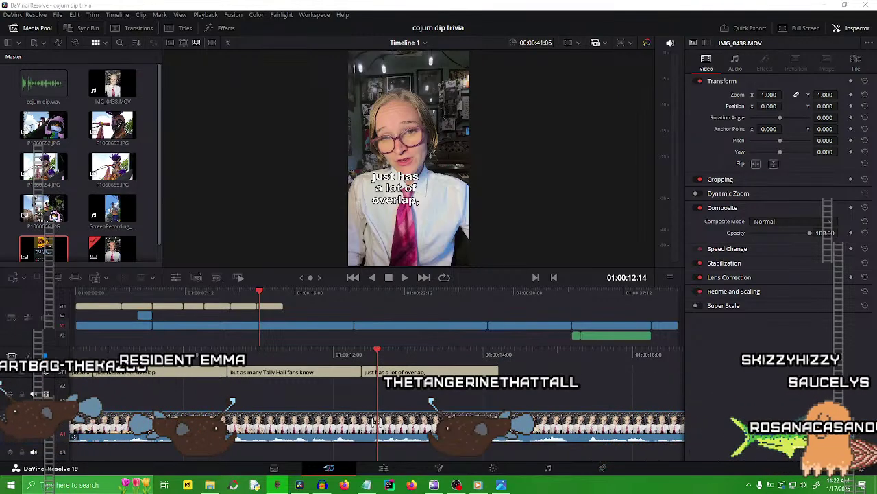
Replace the seventh subtitle's text with "the honorary 6th member of Tally Hall", broken into three lines after "honorary" and "member".
click(430, 372)
click(735, 142)
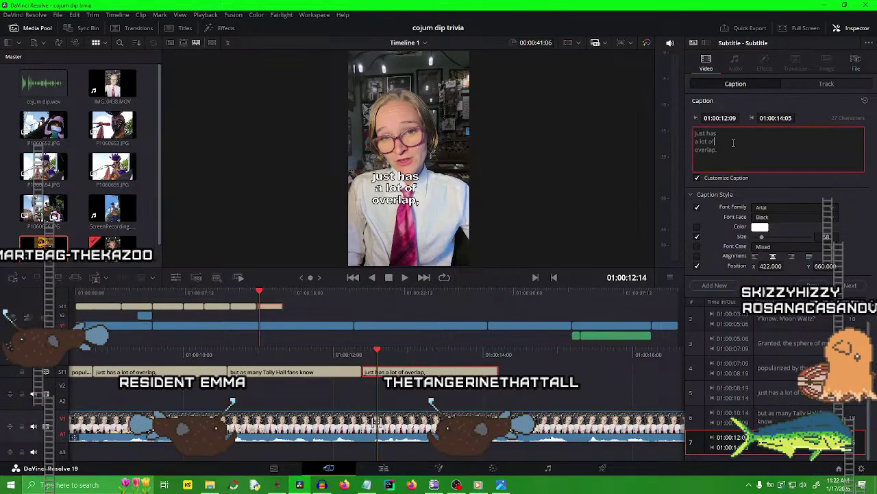
key(ctrl+a)
text(the honorary 6th member of Tally Hall)
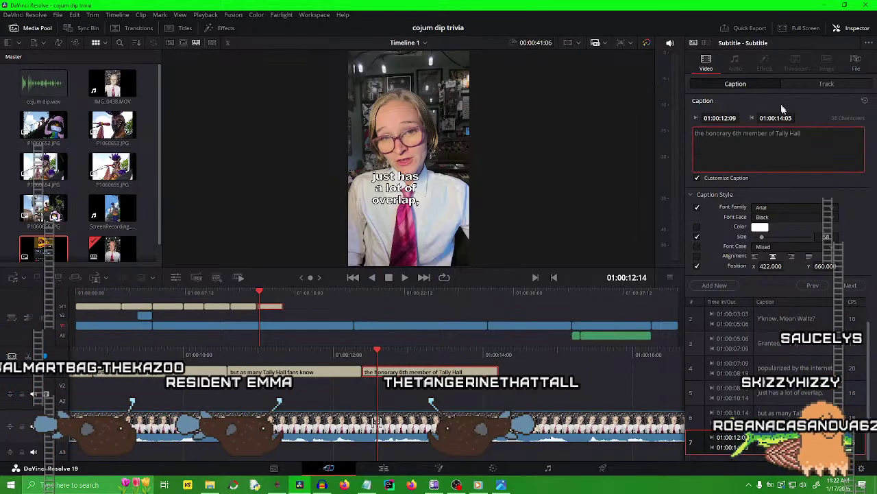
click(713, 132)
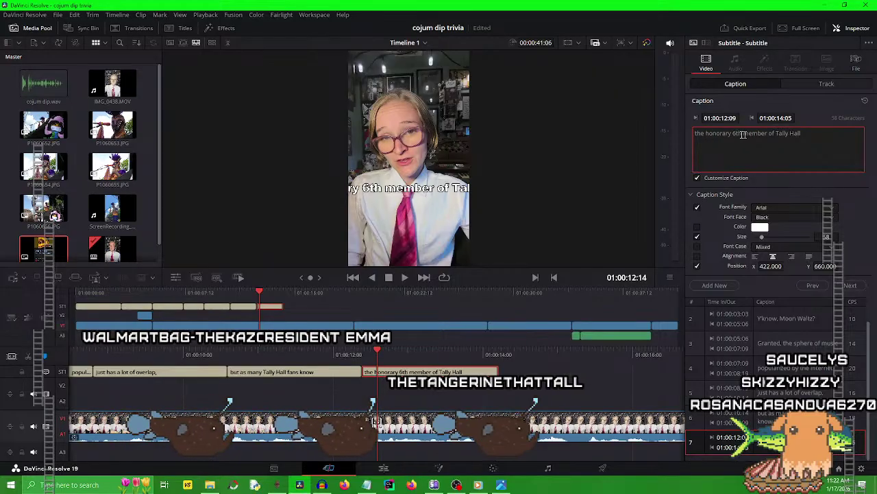
click(733, 134)
key(Return)
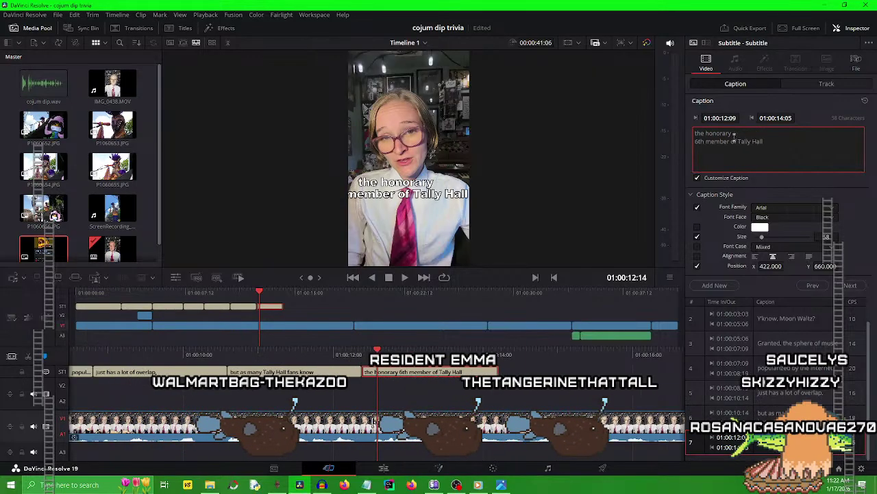
click(733, 166)
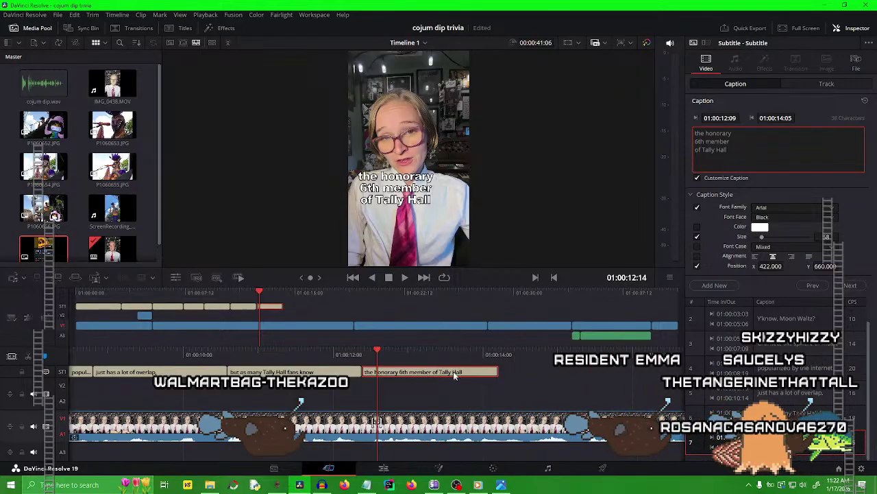
Save the project and replay the speech from the fifth subtitle through the end of the seventh.
drag(469, 361, 416, 354)
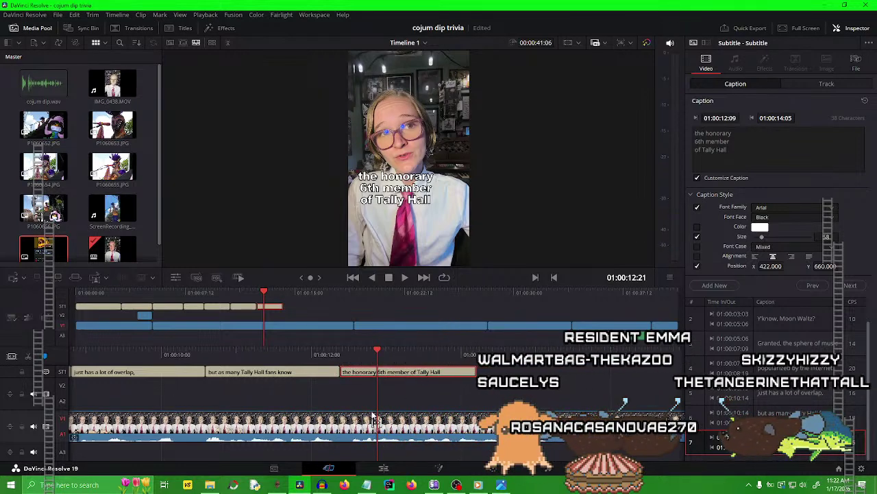
click(375, 391)
key(ctrl+s)
key(j)
key(j)
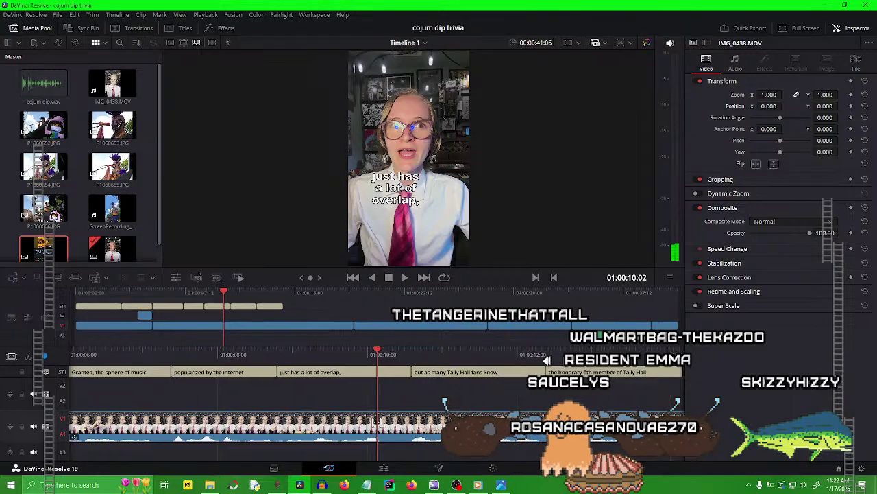
key(space)
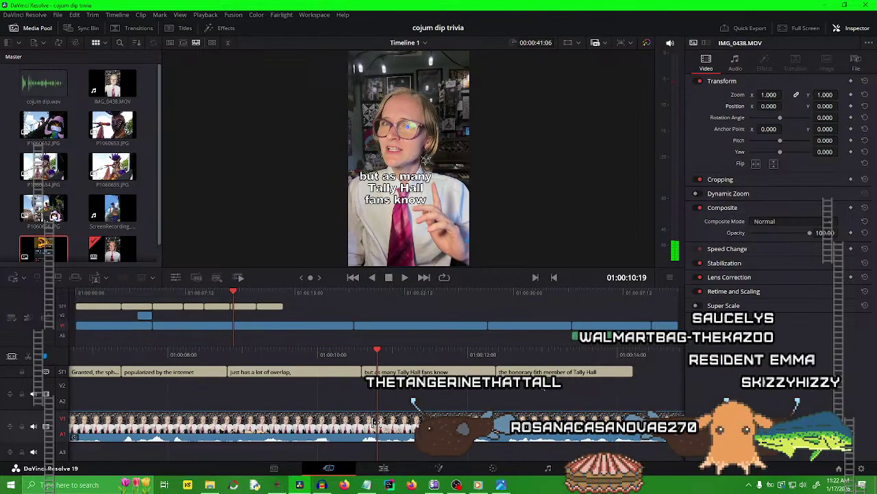
key(space)
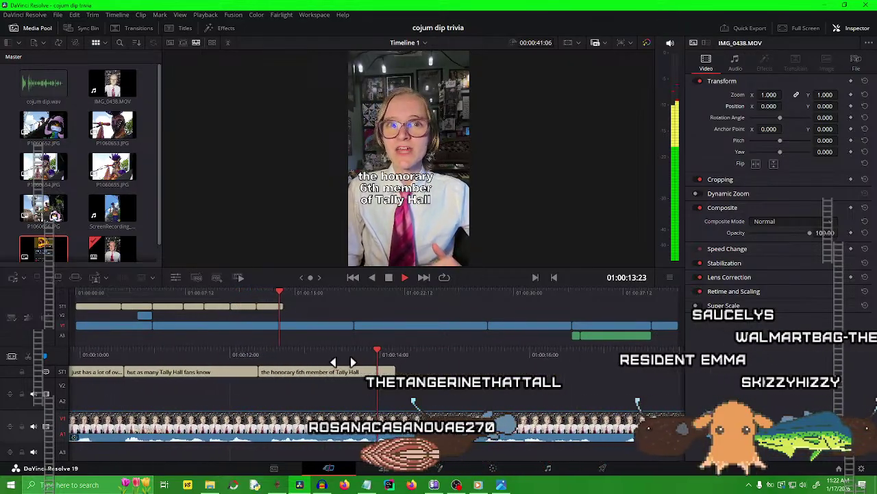
Add a comma after "Tally Hall" in the seventh subtitle and extend its end to 01:00:17:08.
click(342, 371)
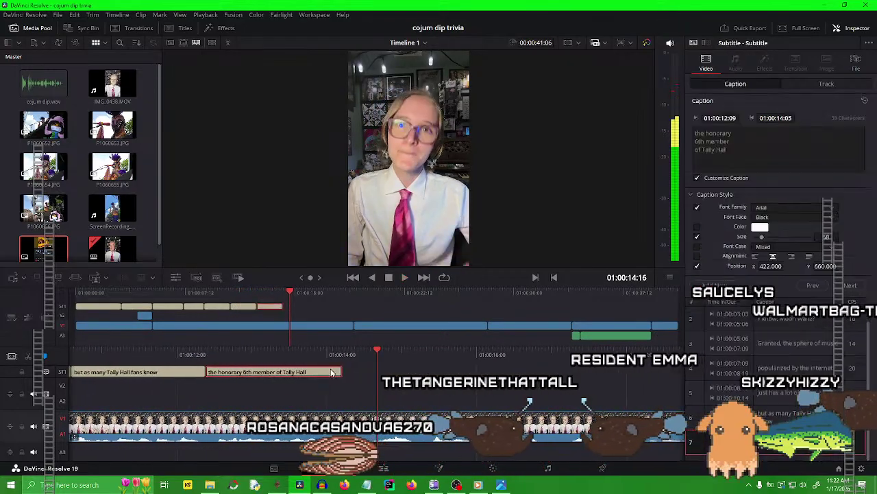
click(745, 150)
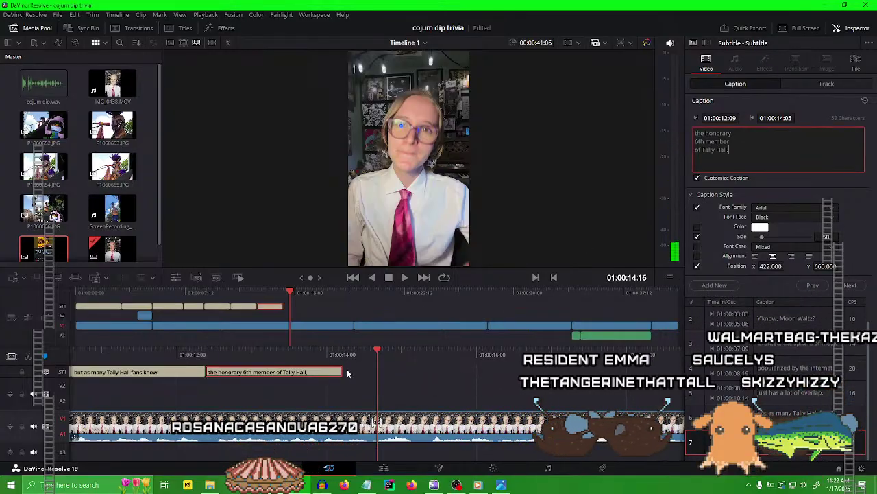
drag(342, 372, 571, 360)
key(space)
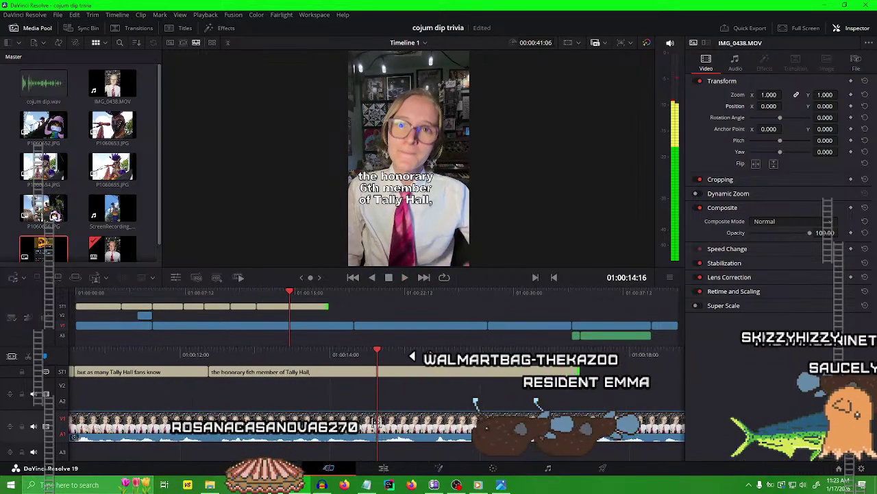
Step back to 01:00:14:13, just before the next phrase begins, and split the seventh subtitle there.
key(Left)
key(Left)
key(Left)
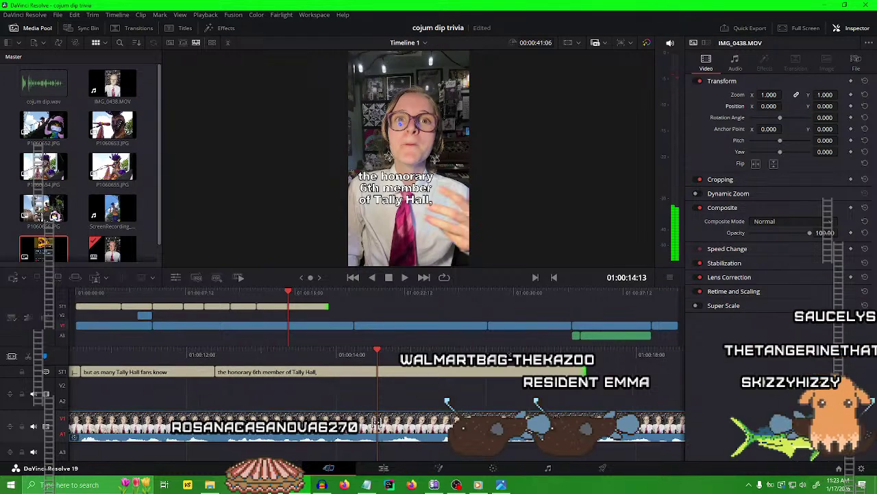
click(416, 373)
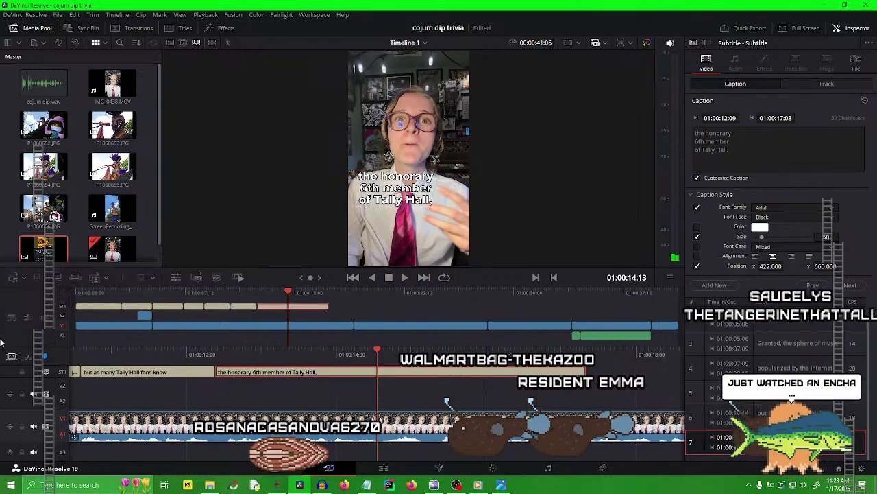
key(ctrl+b)
Split the new eighth subtitle at 01:00:15:08 and replace the text of its first part with "Bora,".
click(535, 371)
key(space)
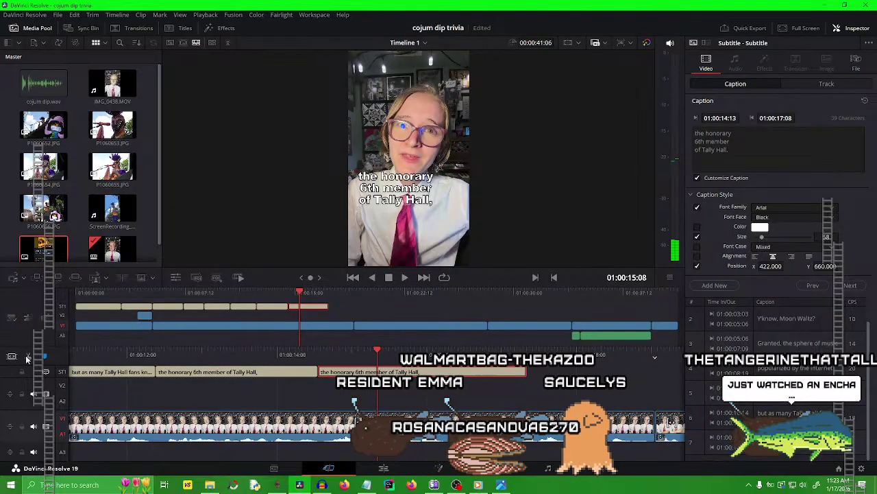
key(ctrl+b)
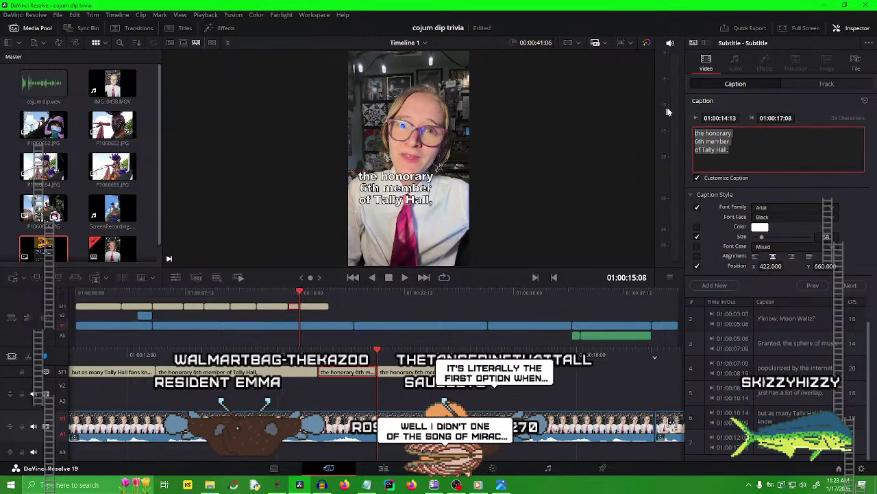
key(ctrl+a)
text(Bora,)
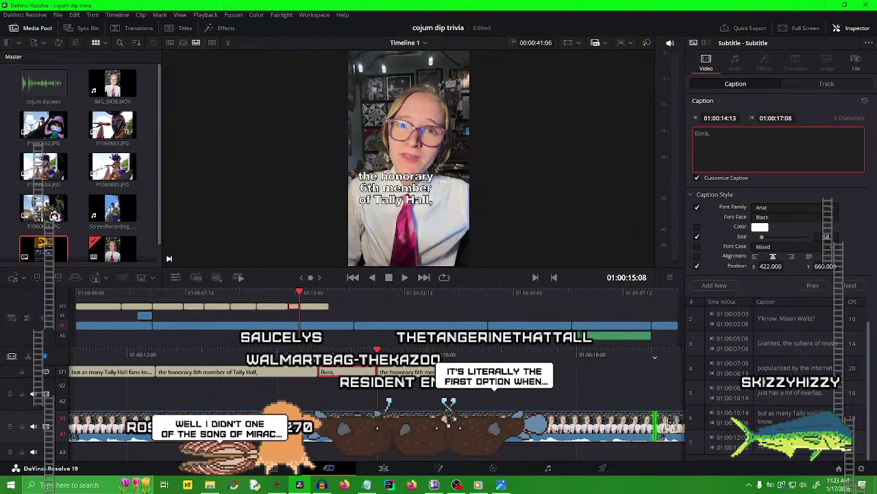
Replay the speech past "Bora," and caption the following subtitle "has his own band Cojum Dip" on three lines.
drag(336, 352, 467, 347)
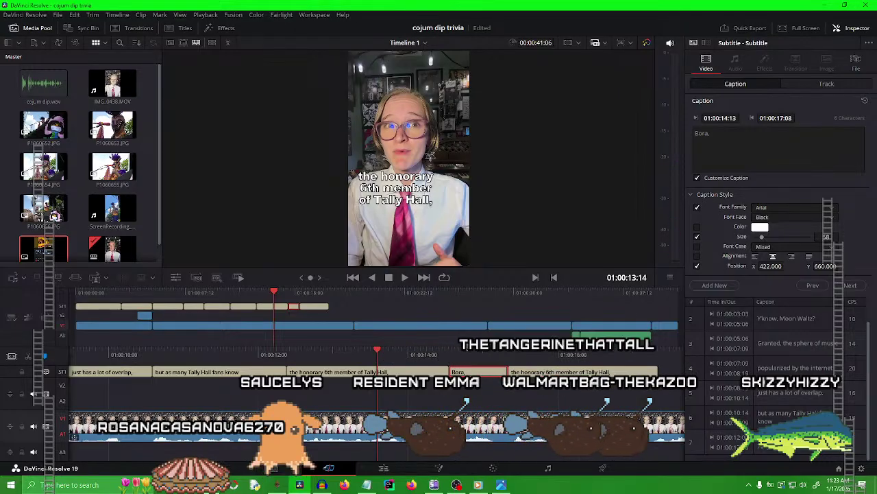
click(416, 409)
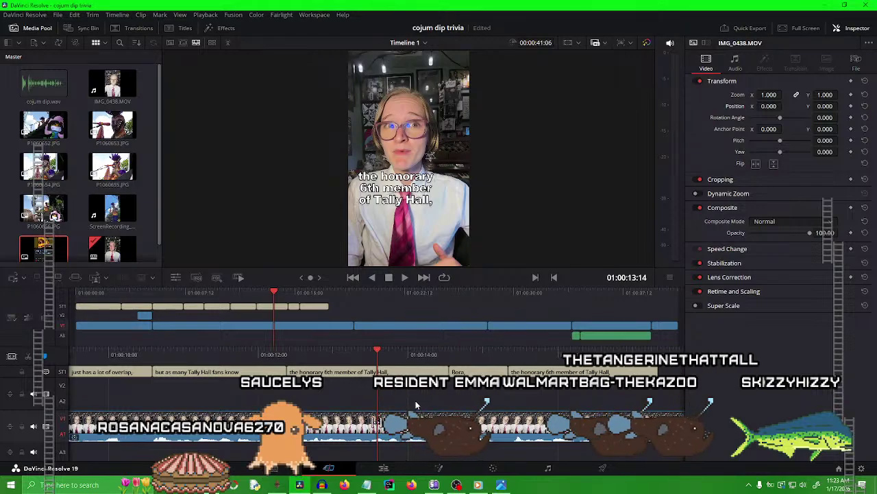
key(space)
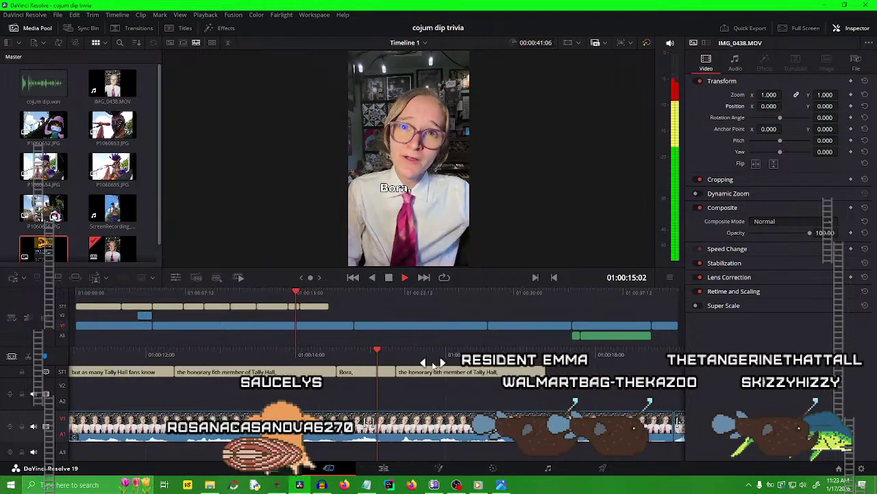
click(432, 371)
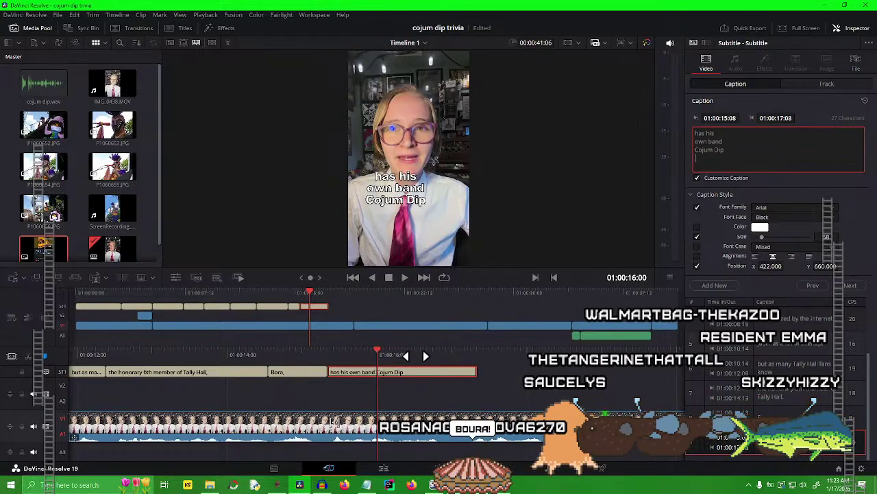
Save the project, replay the speech from "Bora," and extend the end of the "has his own band Cojum Dip" subtitle to 01:00:18:07.
key(ctrl+s)
drag(416, 357, 512, 362)
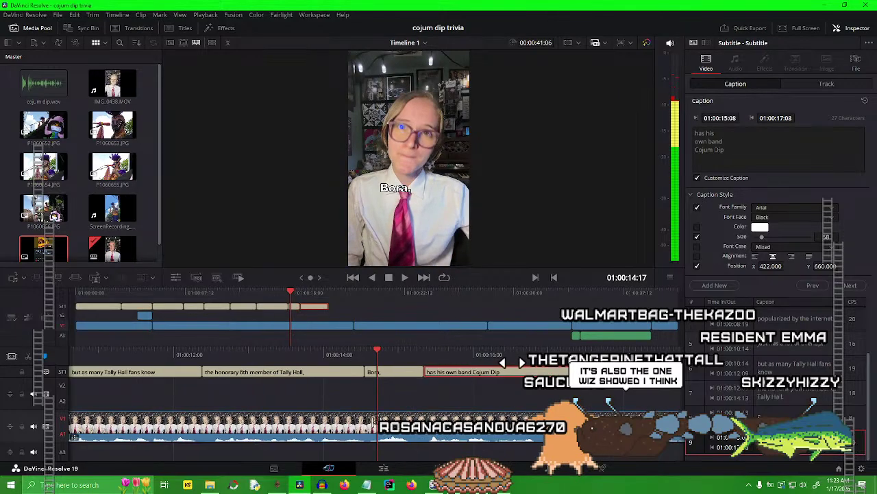
key(space)
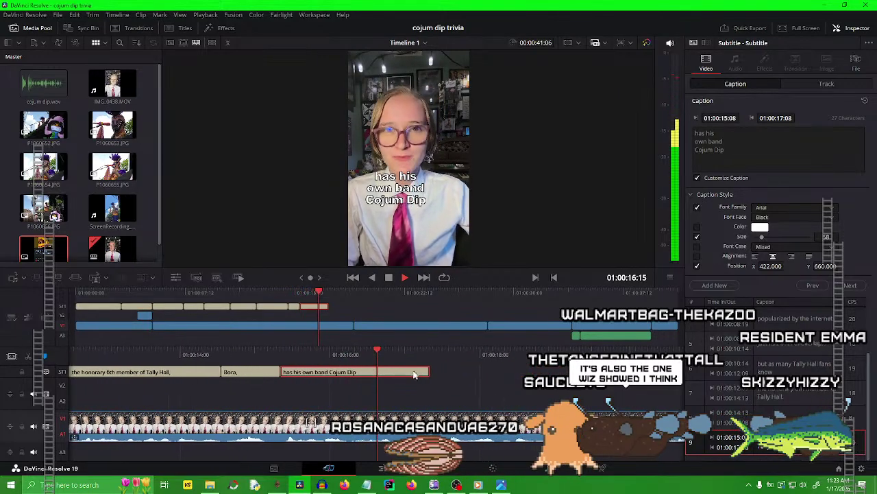
key(space)
drag(363, 373, 433, 378)
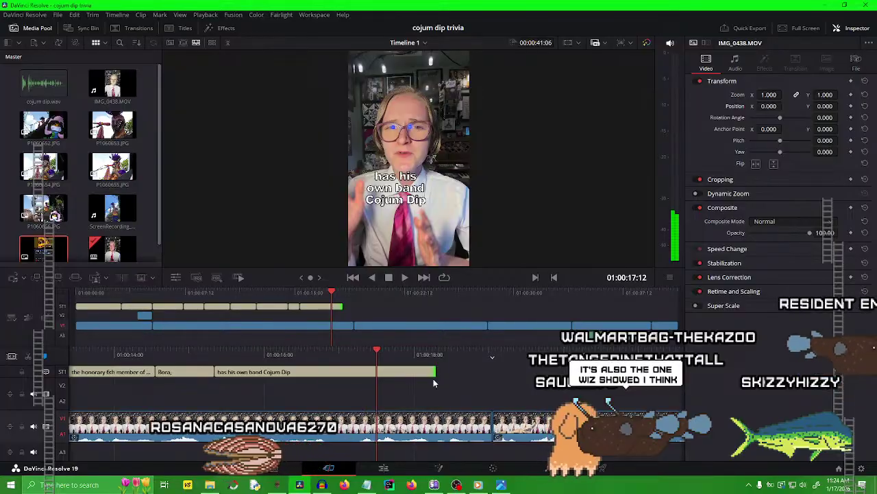
Split the "has his own band Cojum Dip" subtitle at 01:00:17:04 and extend the second part's end to 01:00:20:04.
click(385, 370)
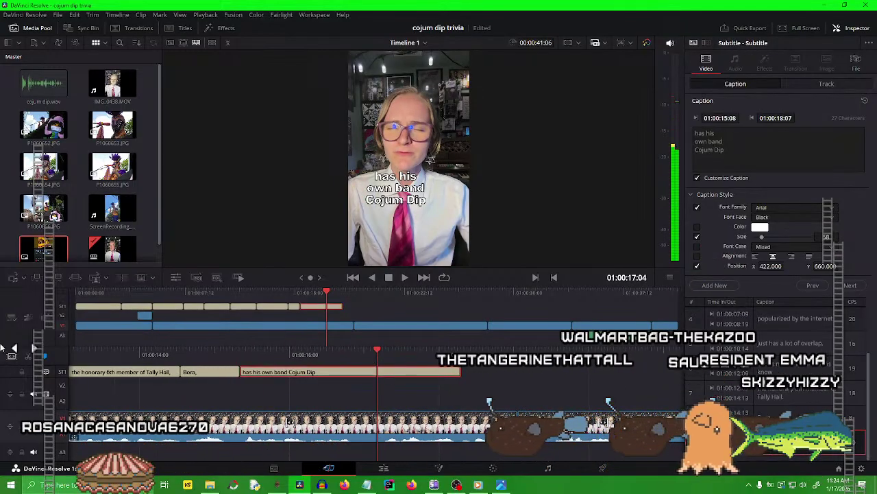
key(ctrl+b)
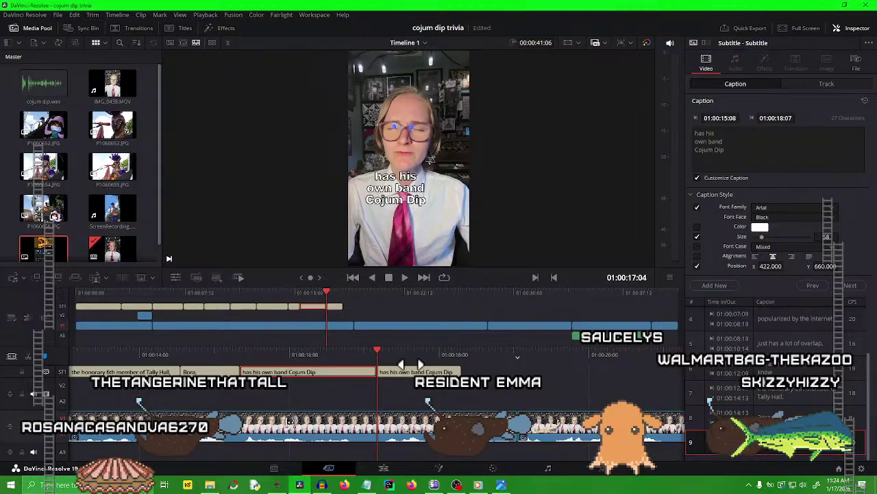
drag(480, 368, 484, 368)
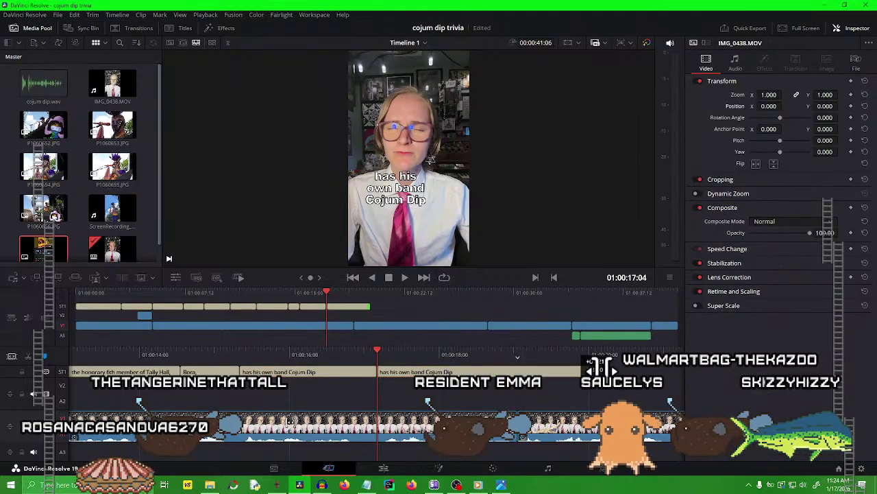
Replace the tenth subtitle's text with "formed around the year 2000", broken after "formed", "around" and "the year".
click(501, 373)
click(713, 148)
key(ctrl+a)
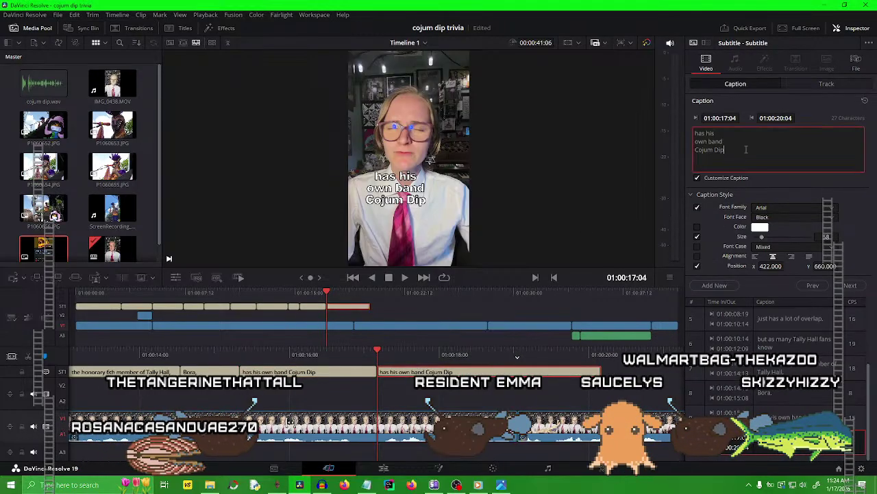
text(formed around the year 2000.)
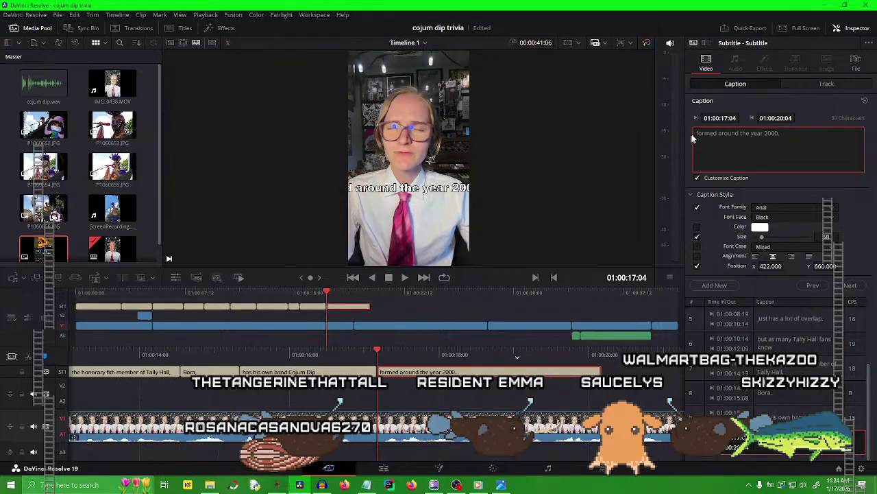
key(Home)
key(Delete)
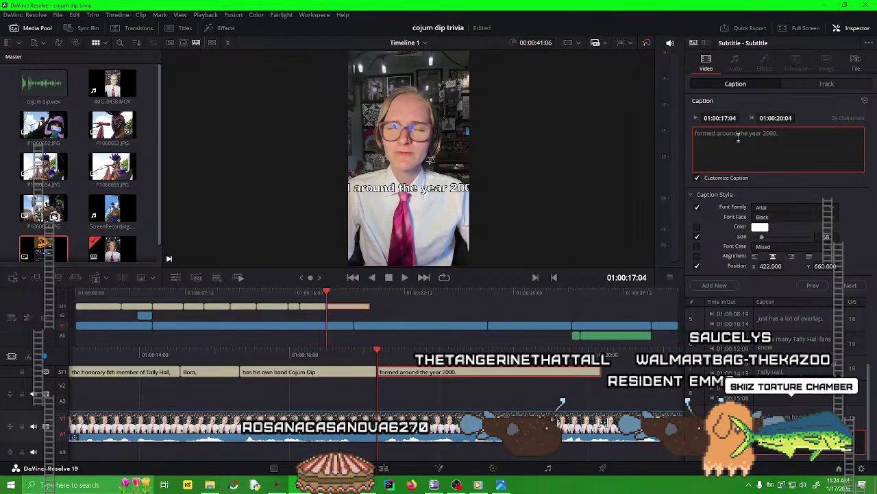
click(740, 133)
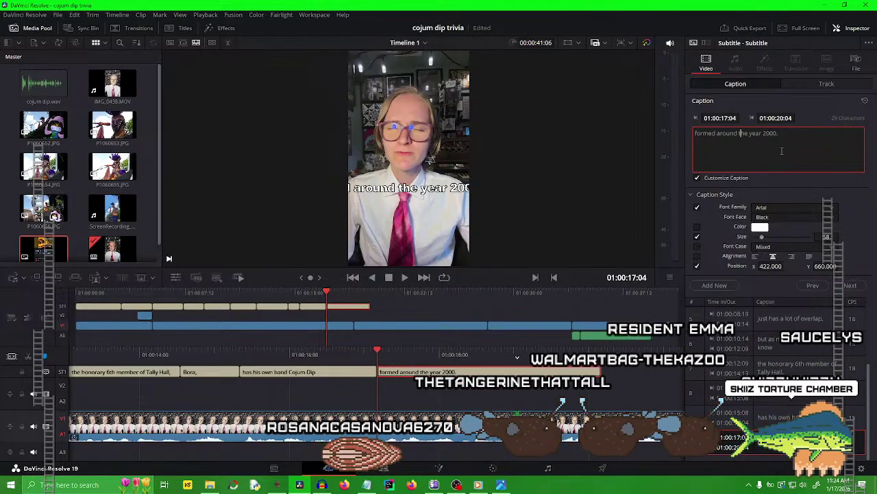
key(Return)
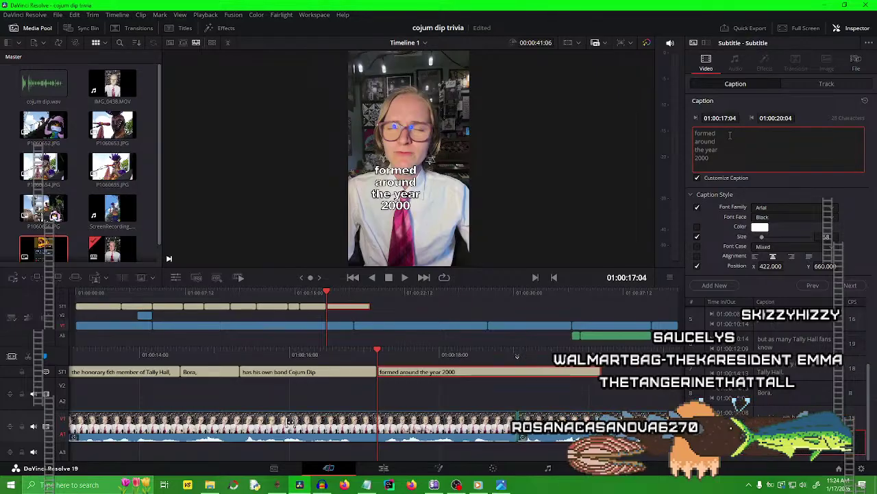
Replay the speech, split the tenth subtitle at 01:00:19:01, and lengthen its second part to about 01:00:22.
click(423, 388)
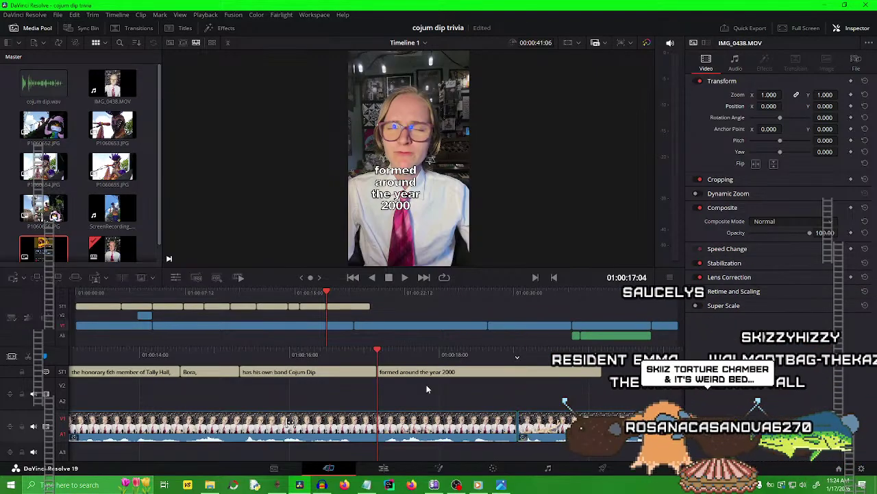
click(426, 373)
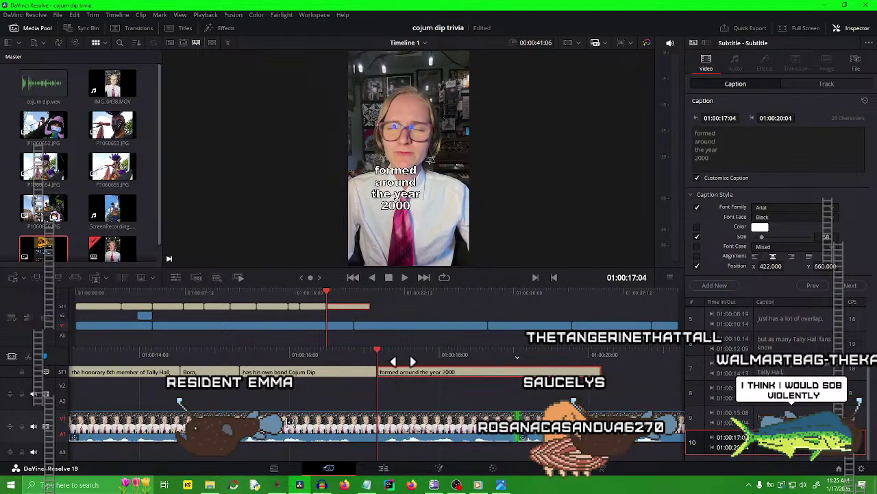
click(446, 406)
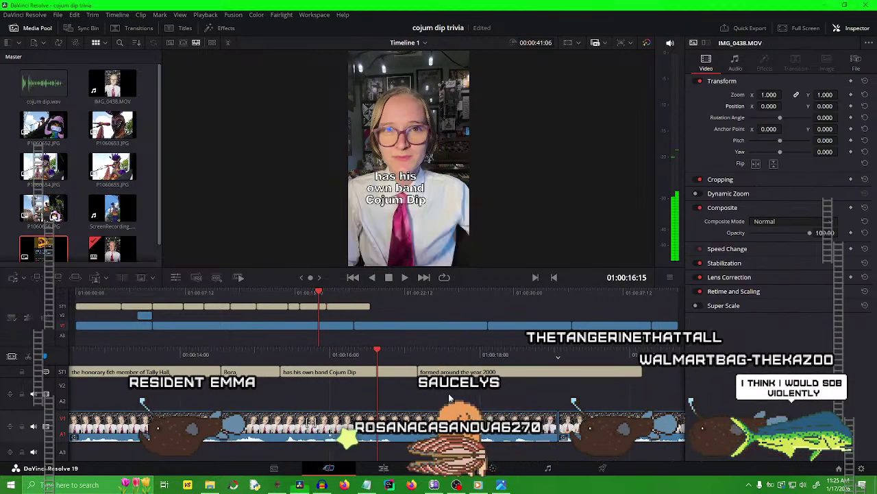
key(space)
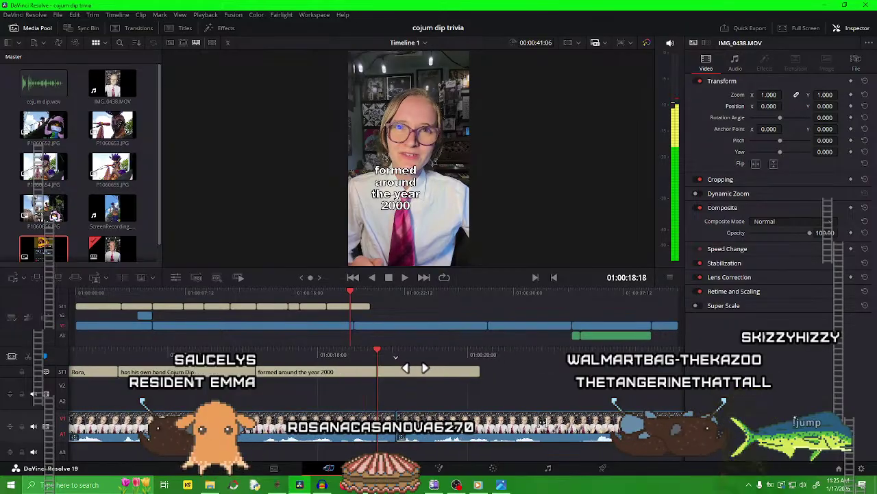
click(412, 374)
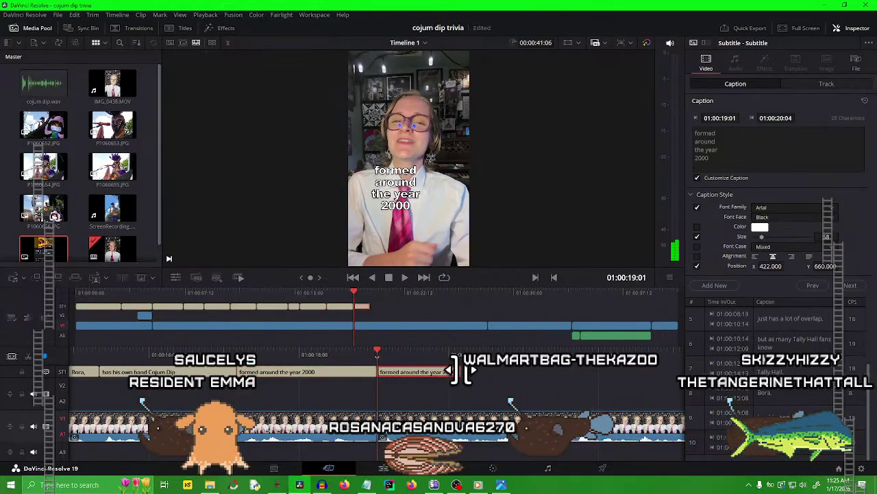
drag(462, 370, 604, 368)
Replay the speech from 01:00:17:07, extend the eleventh subtitle's end to 01:00:22:12, and split it at 01:00:21:10.
drag(404, 355, 534, 361)
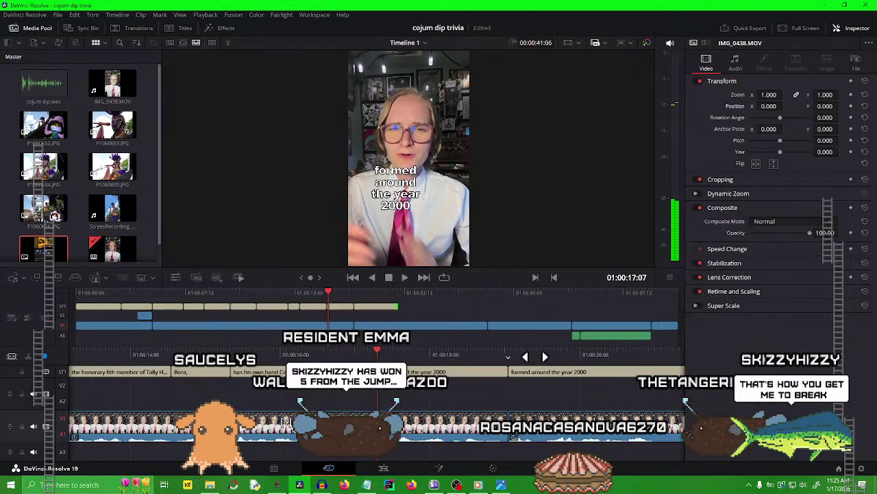
key(space)
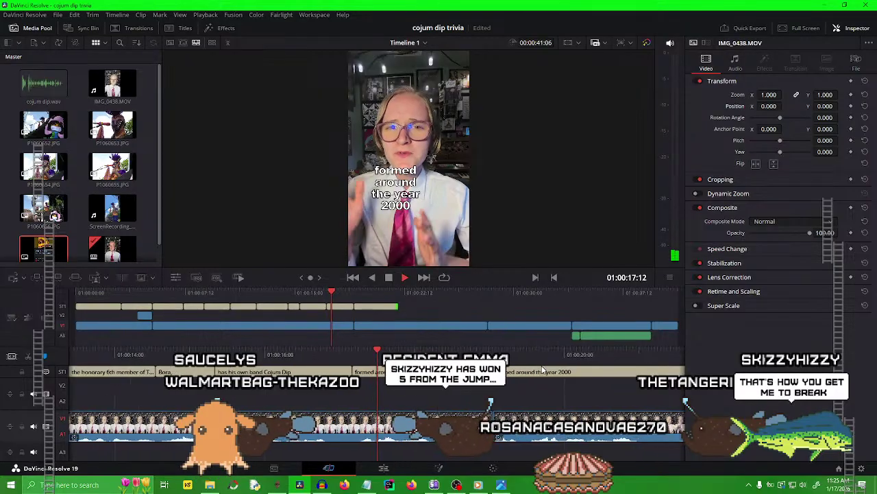
key(space)
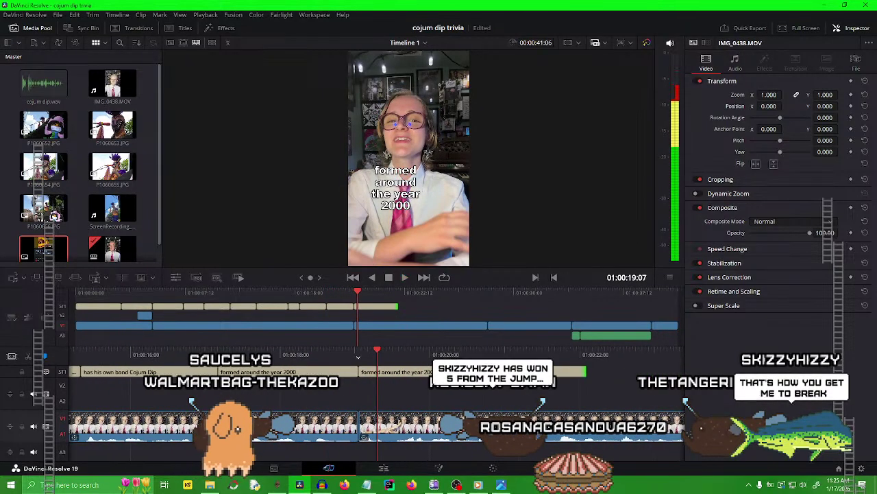
key(space)
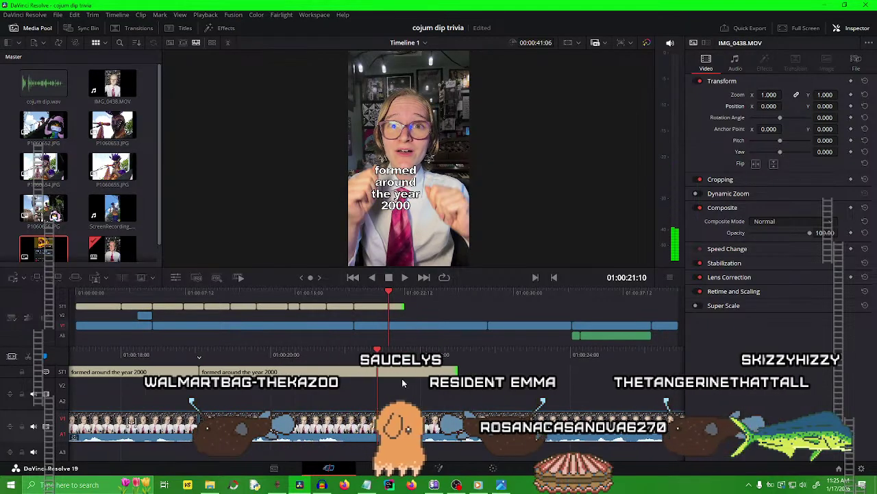
click(287, 372)
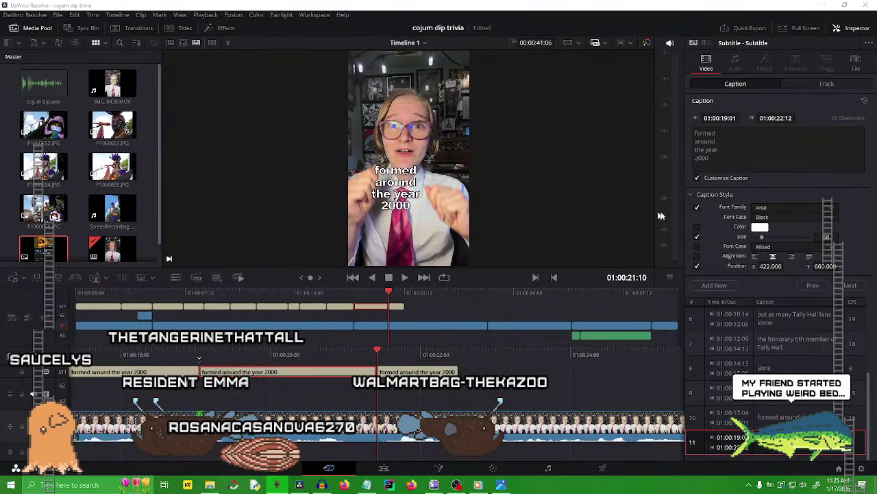
key(ctrl+backslash)
Replace the twelfth subtitle's text with "There is a ton of lore to this band," broken after "a", "lore" and "this".
key(ctrl+a)
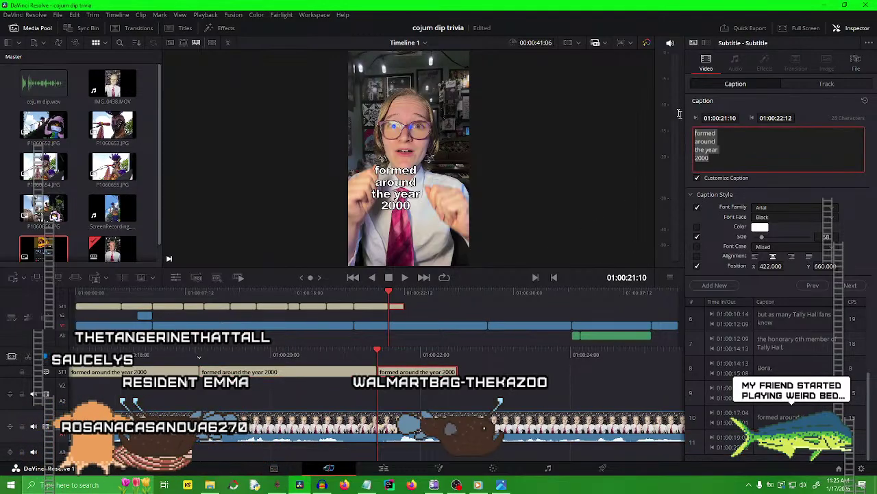
text(There is a ton of lore to this band.)
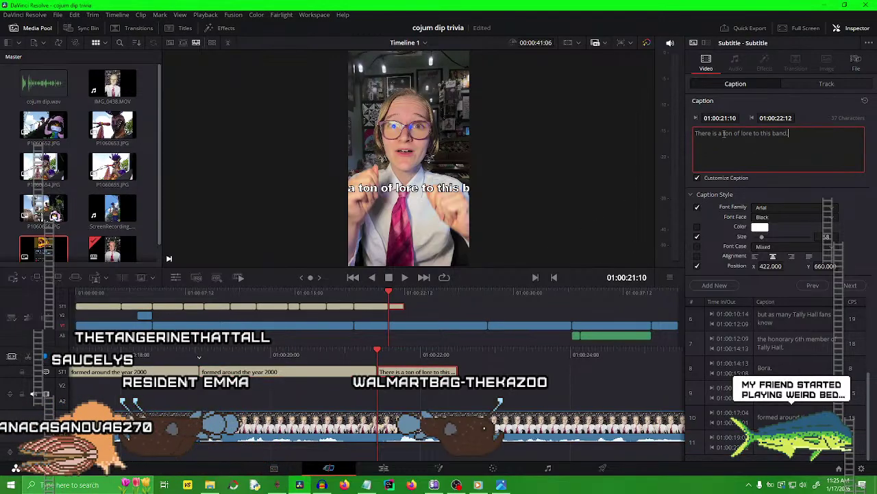
click(723, 133)
key(Return)
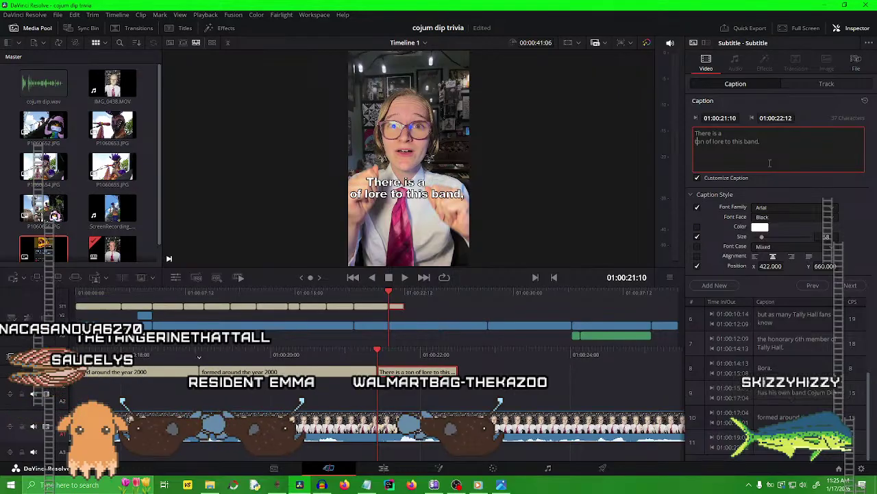
key(Right)
key(Right)
key(Right)
key(Right)
key(Right)
key(Right)
key(Right)
key(Right)
key(Right)
key(Right)
key(Right)
key(Right)
key(Return)
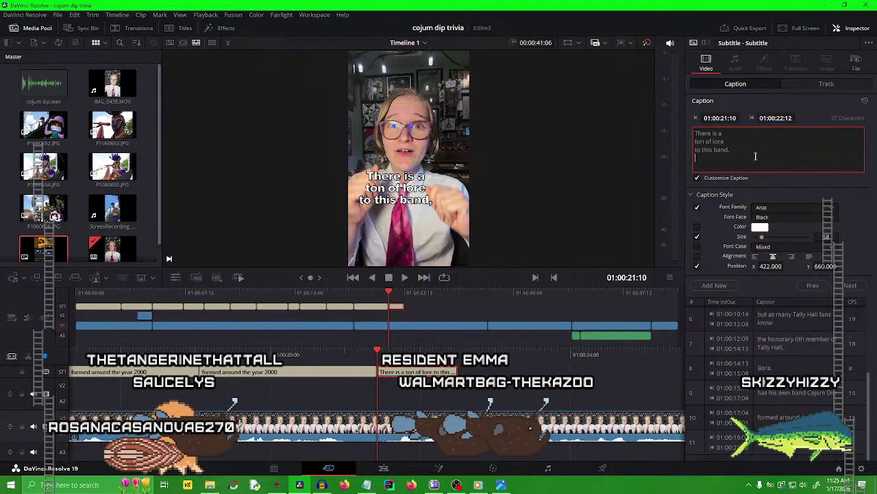
key(Right)
key(Right)
key(Right)
key(Right)
key(Right)
key(Right)
key(Right)
key(Right)
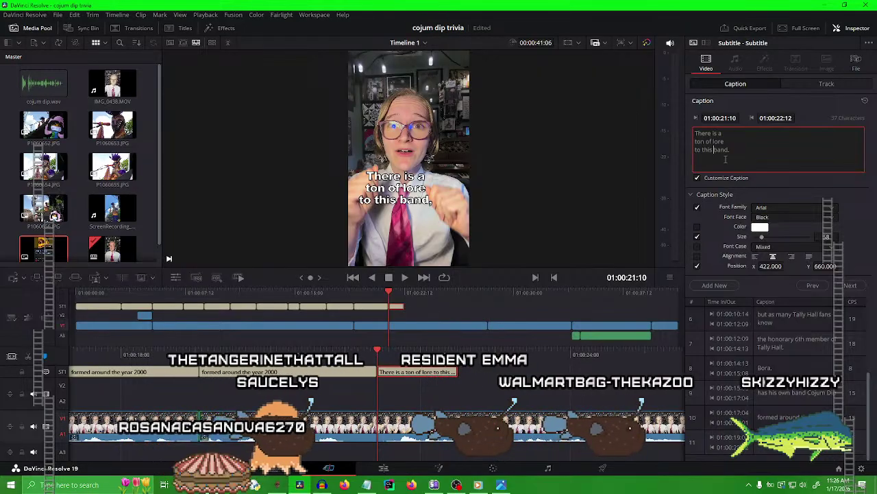
key(Return)
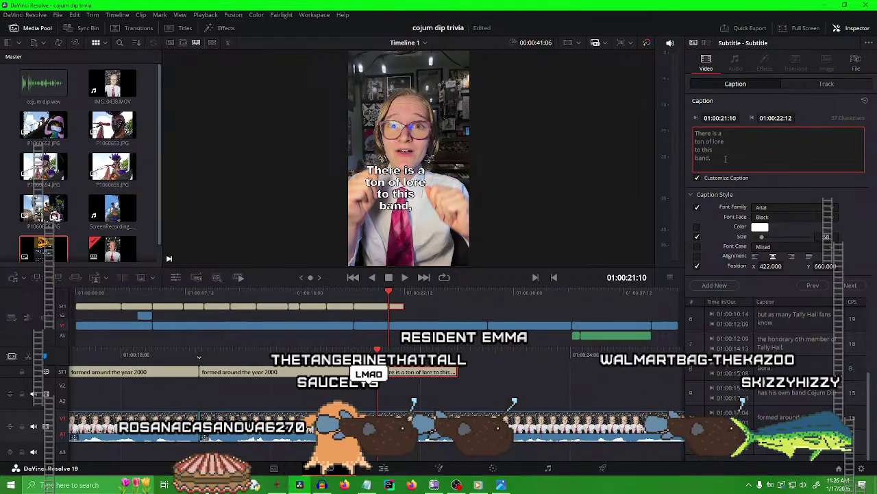
Rearrange the twelfth subtitle's line breaks to read "There is", "a ton of", "lore to" and "this band,".
key(Up)
key(BackSpace)
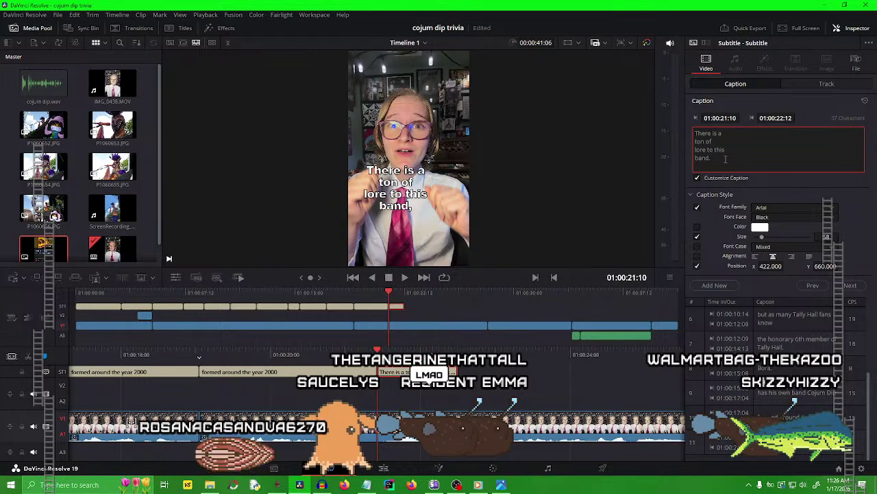
key(Up)
key(BackSpace)
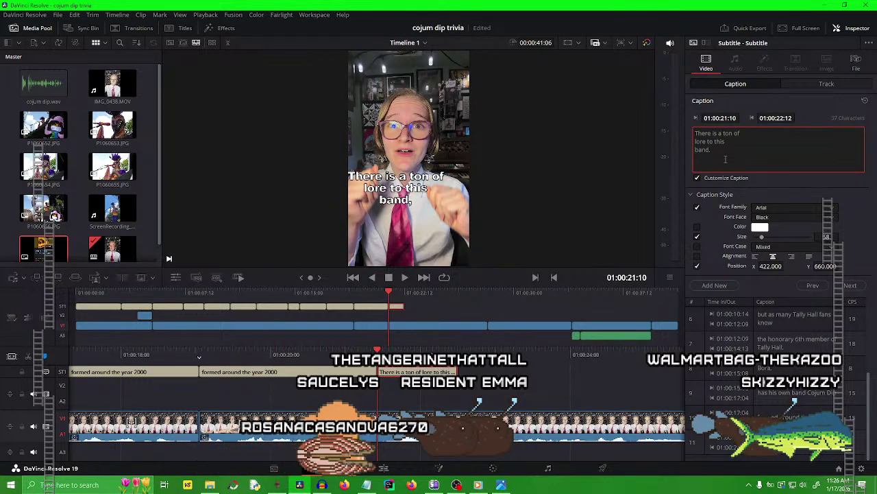
key(Left)
key(Left)
key(Return)
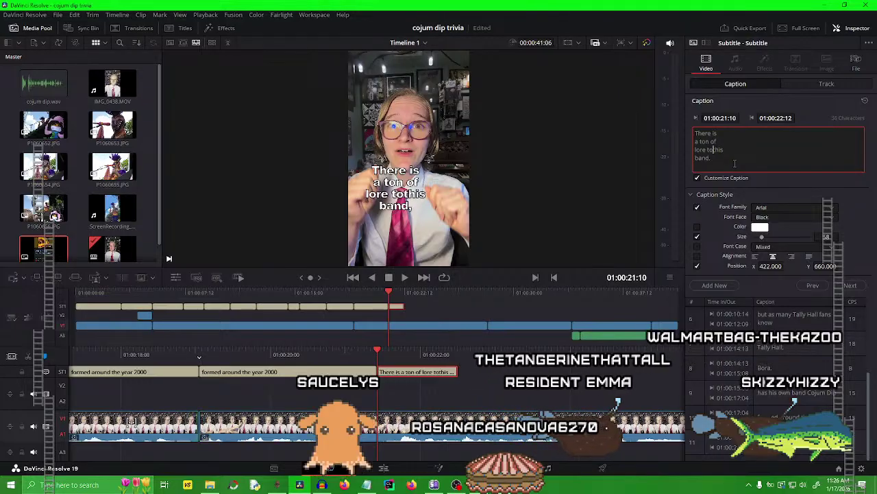
click(713, 149)
key(Return)
key(End)
key(Delete)
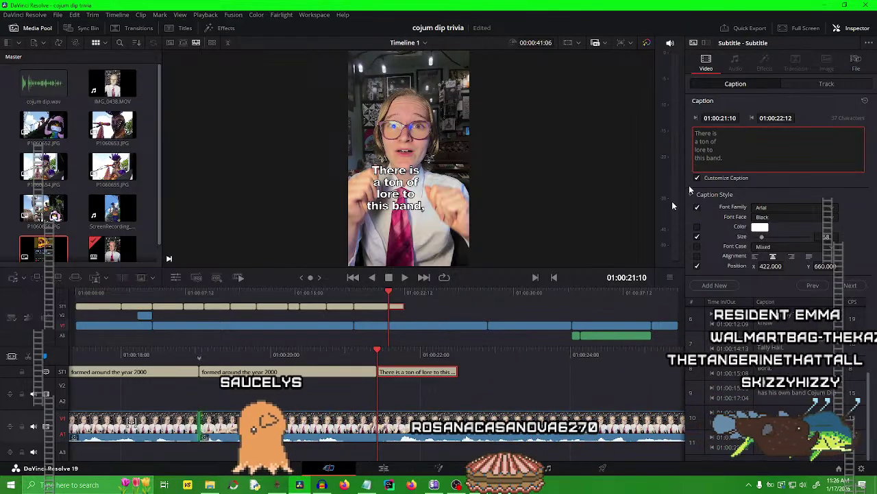
Lengthen the "There is a ton of lore to this band," subtitle by extending its end over the following speech.
click(530, 372)
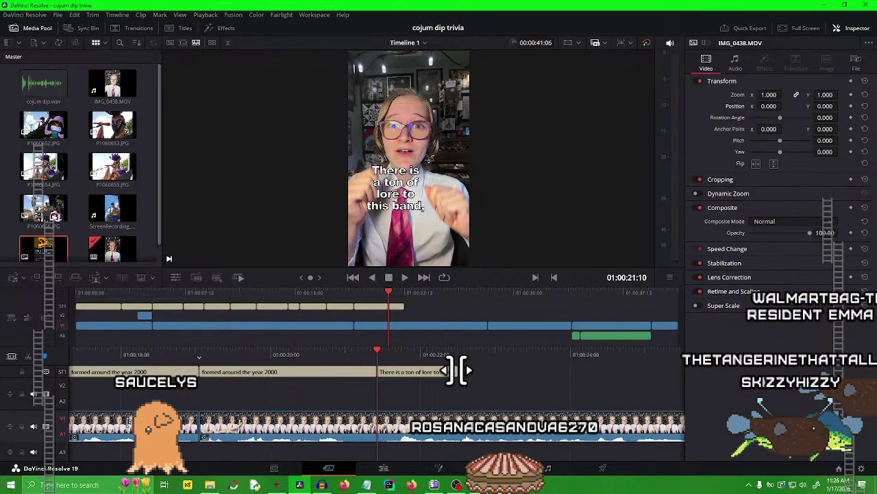
drag(455, 370, 626, 374)
Save the project and replay the subtitled speech from 01:00:19:02.
key(Up)
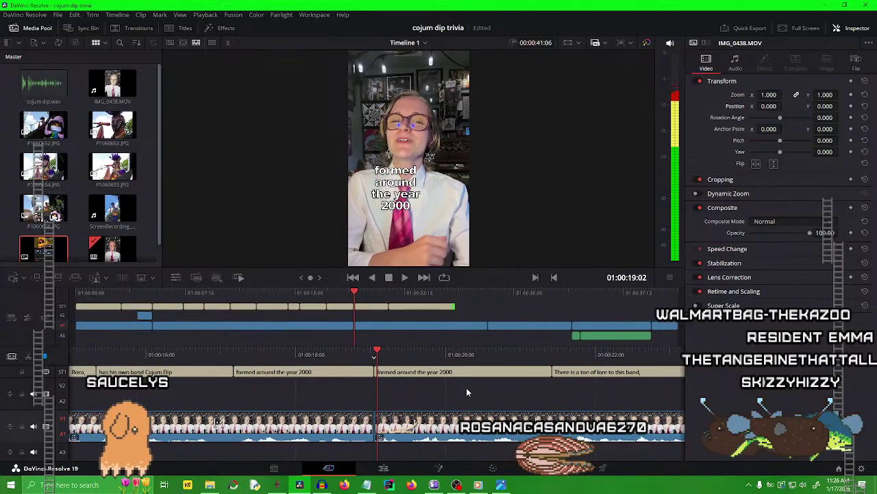
key(ctrl+s)
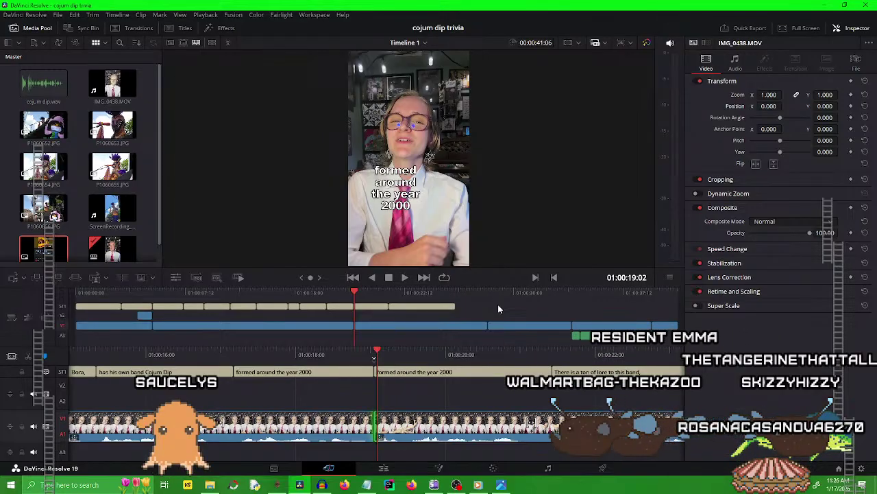
key(space)
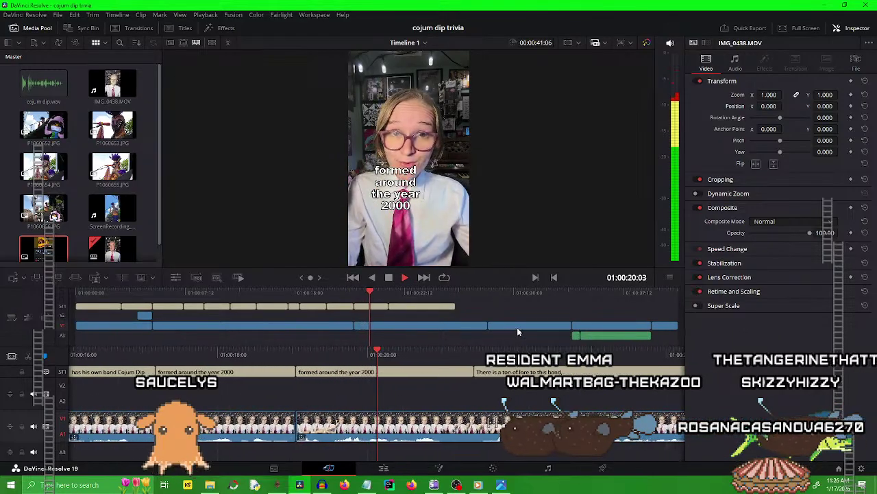
key(space)
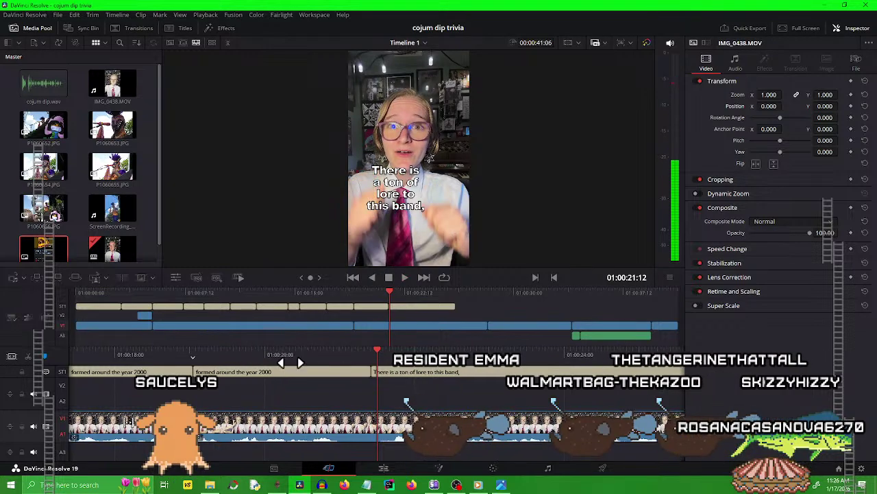
Delete the repeated "formed around the year 2000" subtitle and move "There is a ton of lore to this band," to start at 01:00:19:01.
click(349, 371)
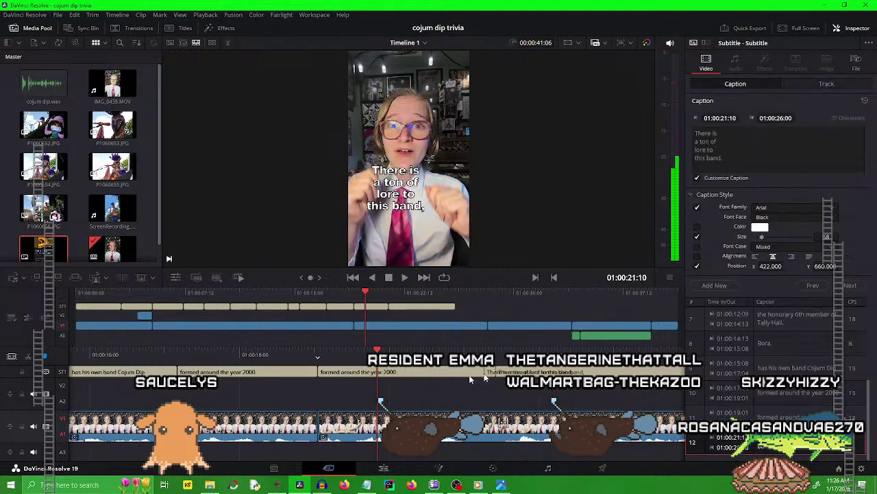
drag(351, 383, 395, 377)
click(414, 371)
key(BackSpace)
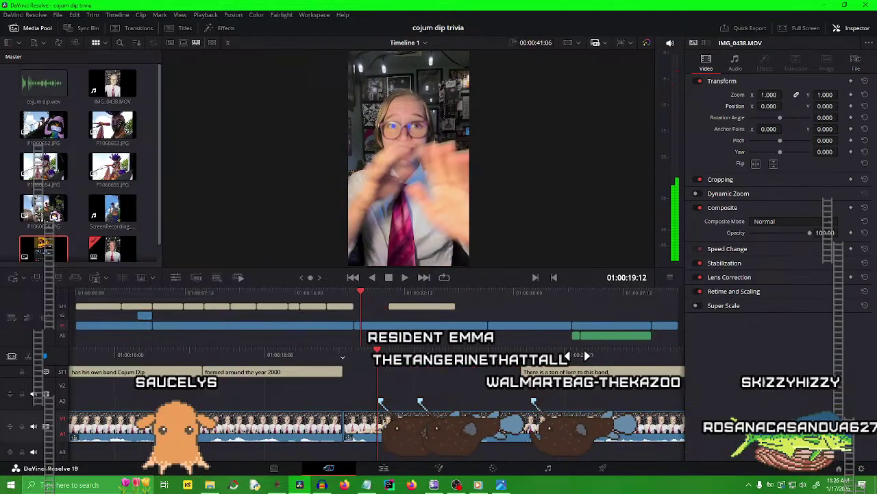
drag(523, 372, 345, 374)
Split the "There is a ton of lore to this band," subtitle at 01:00:21:13 and extend the second part's end to 01:00:25:08.
key(j)
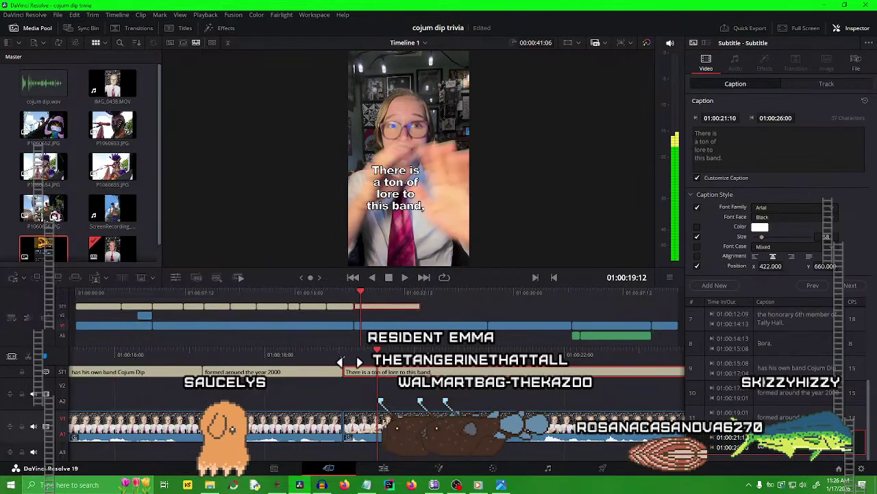
key(l)
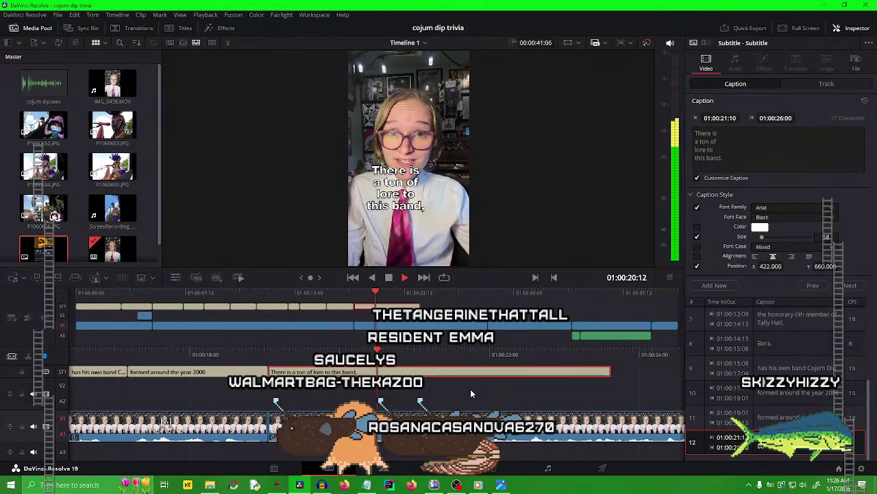
key(k)
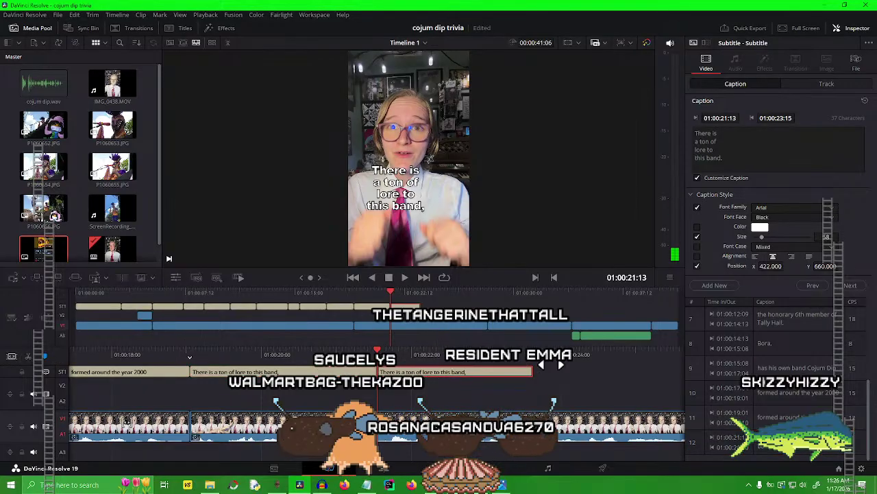
drag(532, 371, 660, 371)
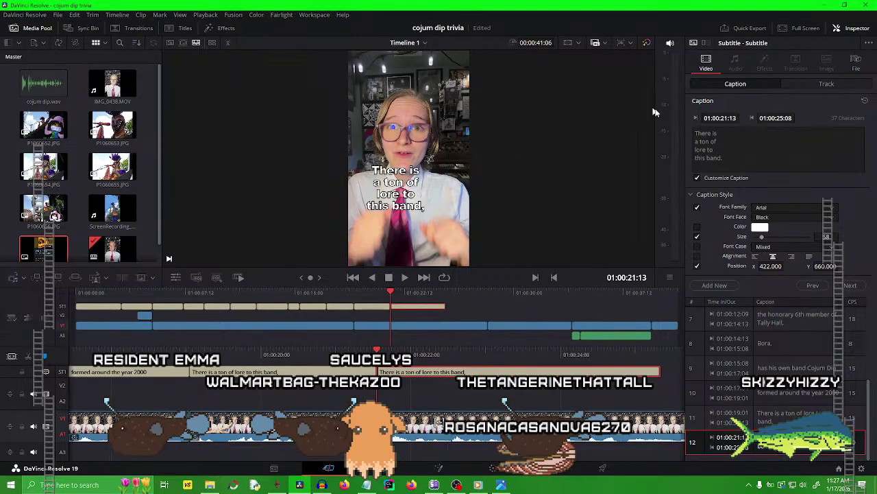
Replace the second part's text with "though unfortunately I am extremely uneducated," broken after "though", "unfortunately", "am" and "extremely", without a comma.
triple_click(710, 144)
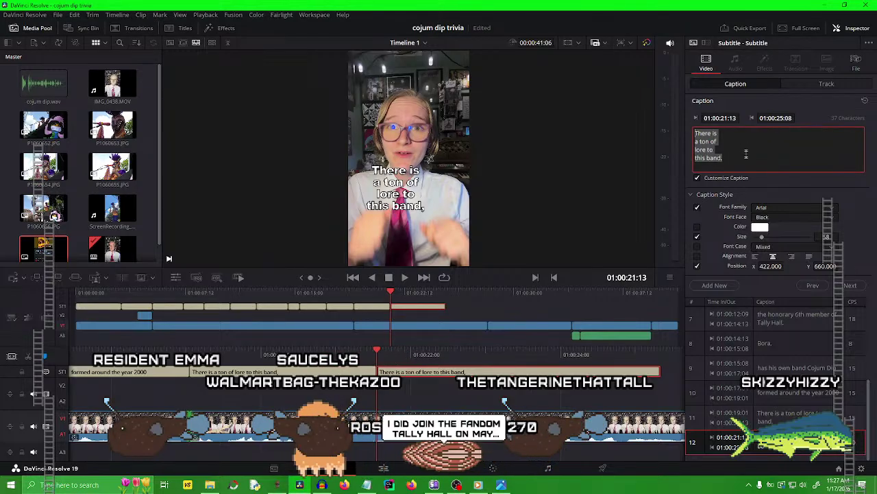
text(though unfortunately I am extremely uneducated)
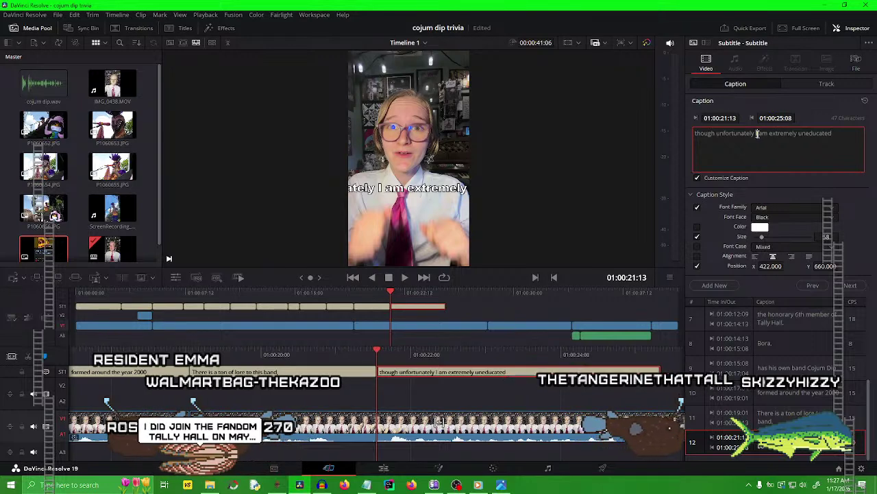
key(Return)
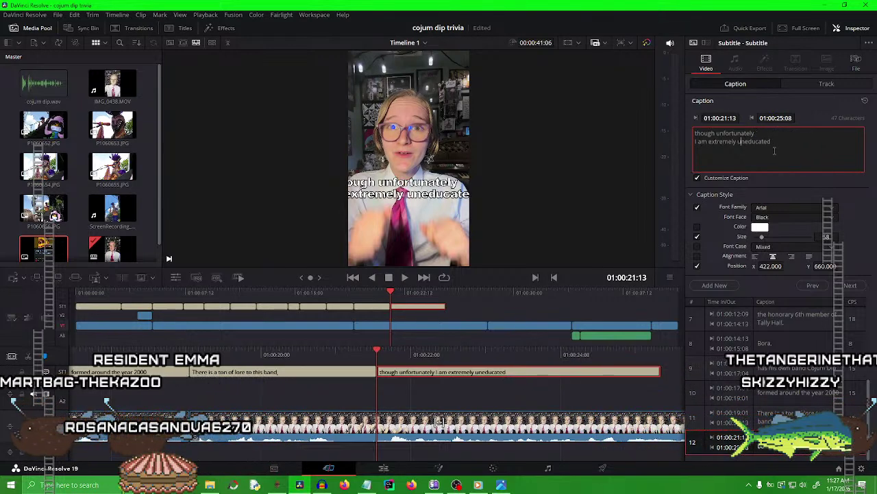
key(Return)
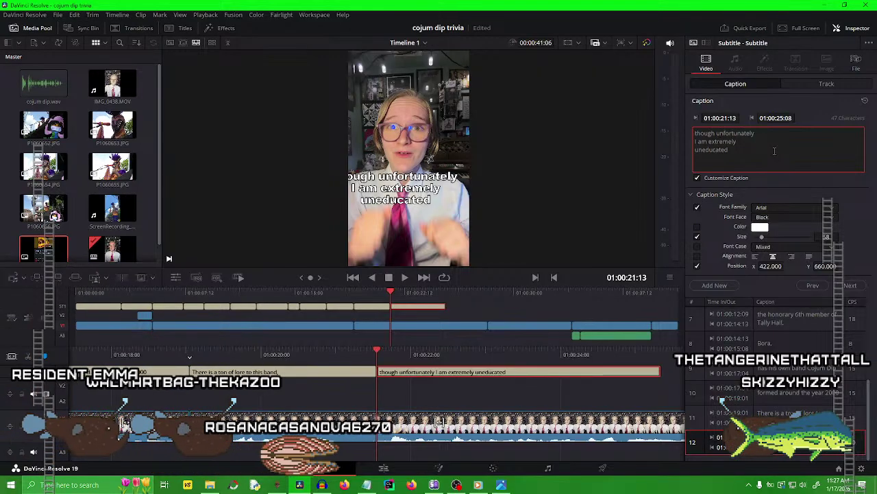
key(Return)
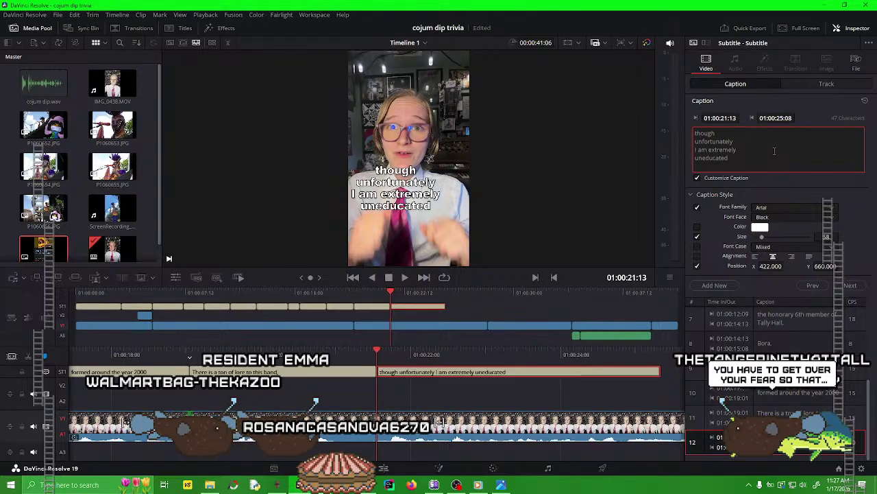
key(Return)
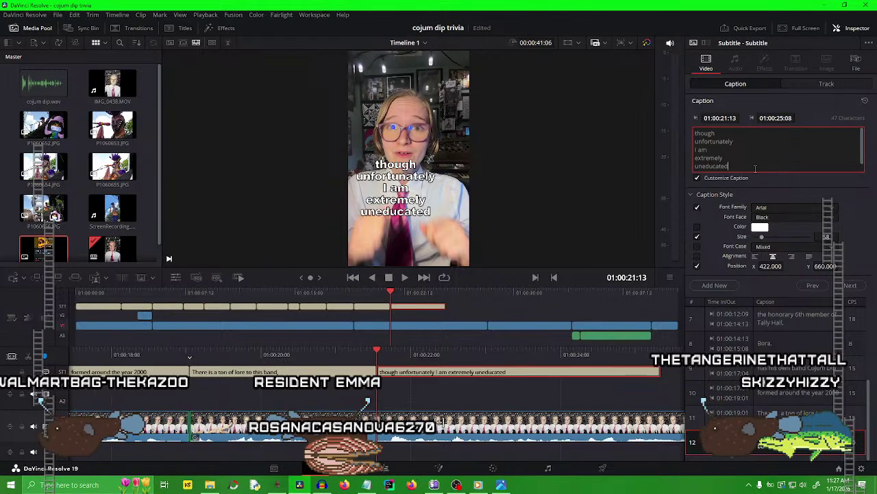
drag(769, 157, 669, 159)
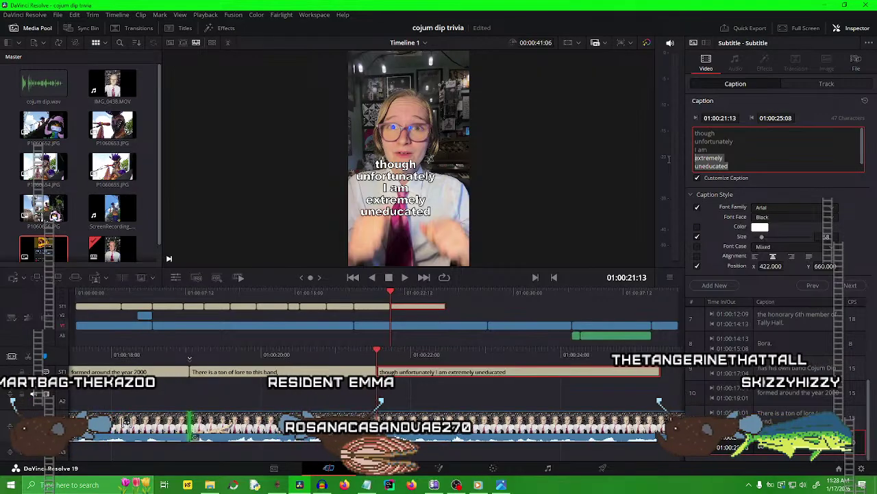
click(775, 163)
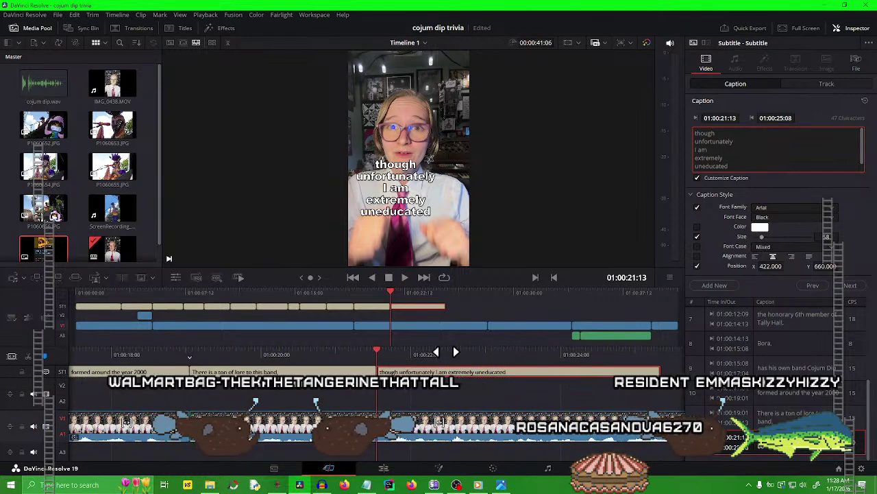
Replay the speech from 01:00:20:19 to check the timing of the "though unfortunately I am extremely uneducated" subtitle.
click(428, 392)
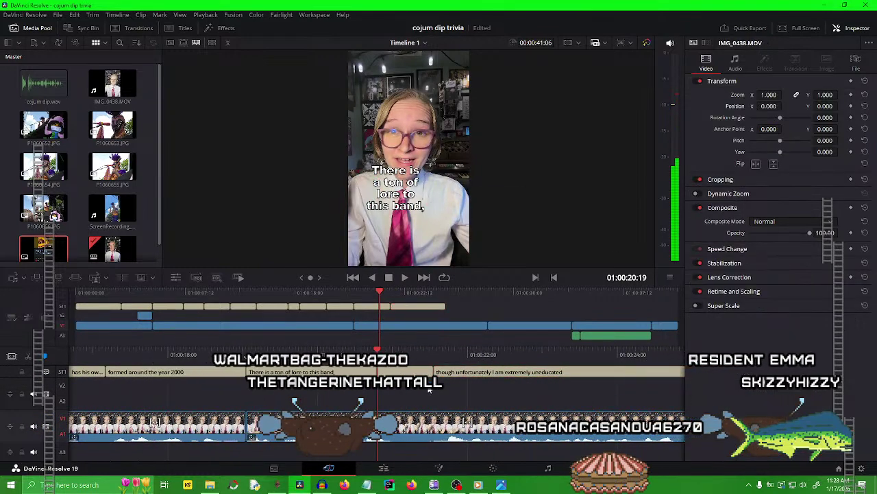
click(494, 371)
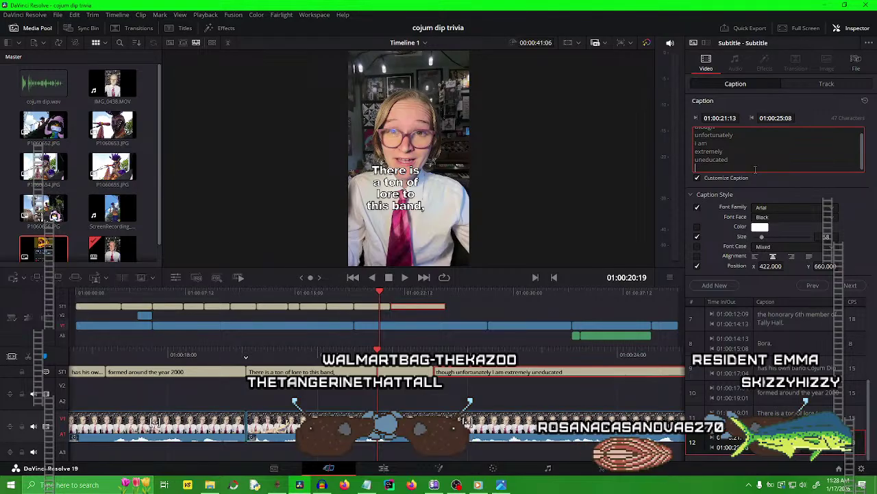
click(416, 401)
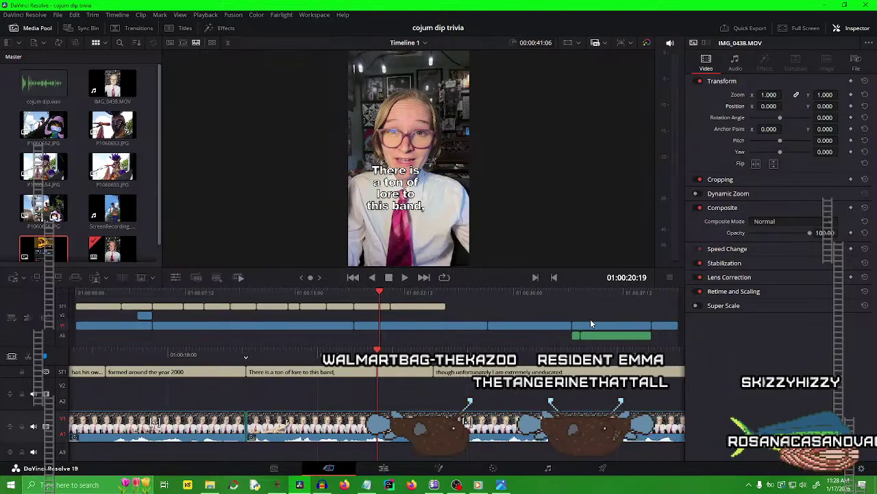
click(411, 373)
click(429, 394)
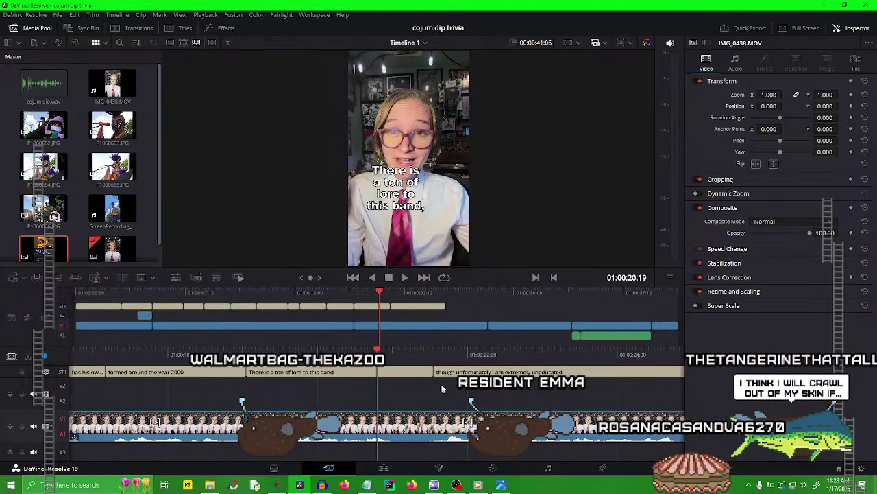
key(space)
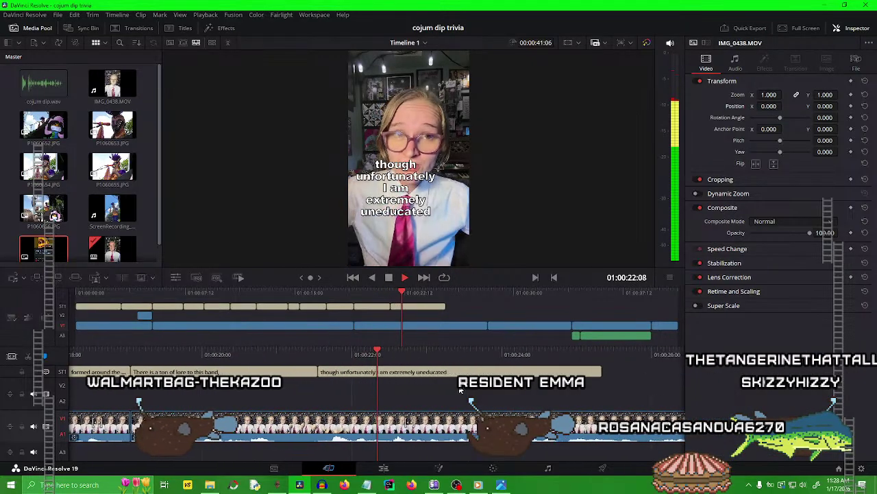
key(space)
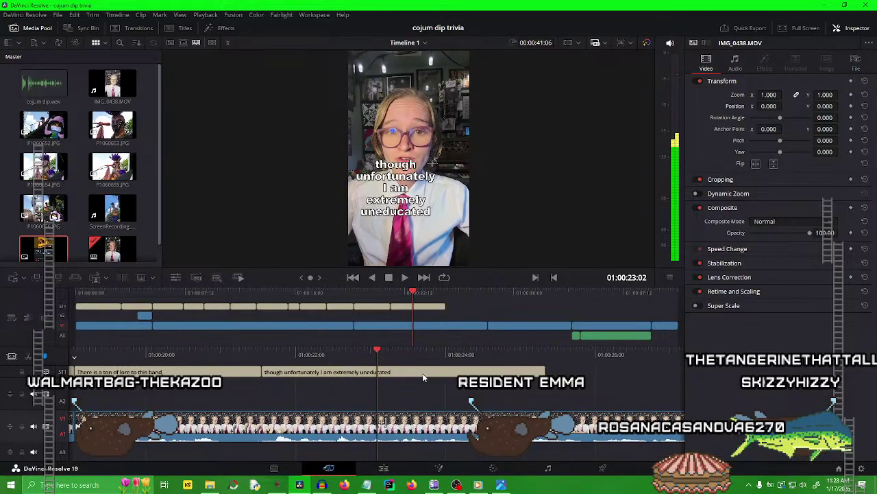
Split the "though unfortunately I am extremely uneducated" subtitle at 01:00:22:19 and shorten the first part's text to "though" and "unfortunately," on separate lines.
drag(417, 359, 437, 365)
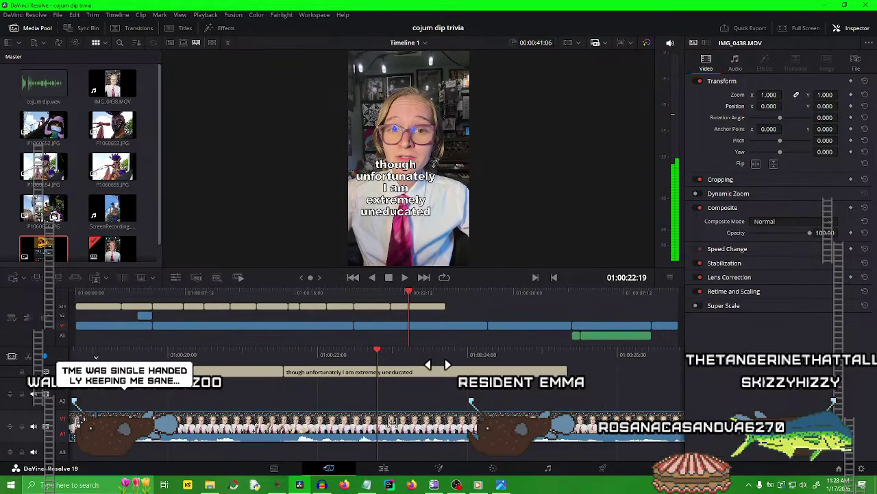
click(444, 374)
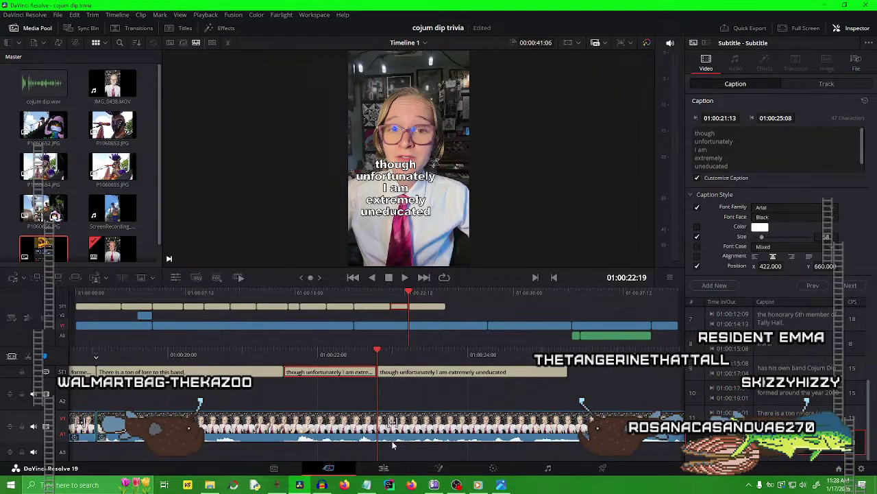
drag(730, 167, 694, 150)
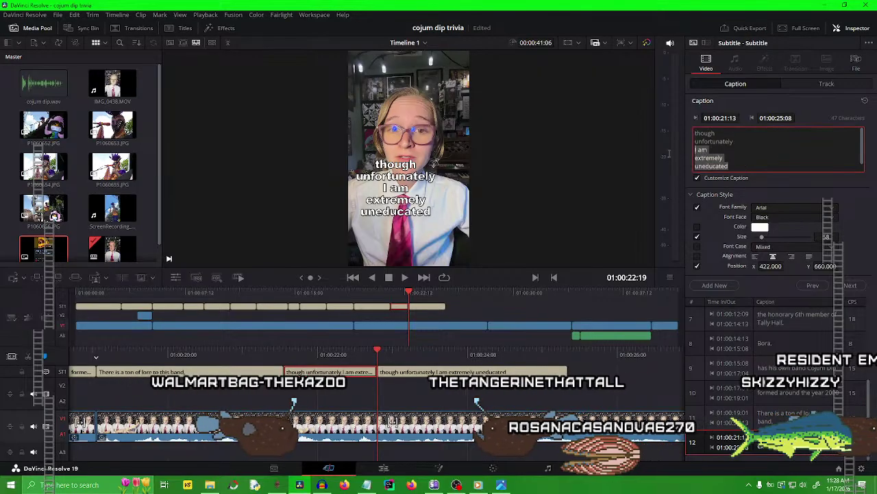
key(BackSpace)
key(BackSpace)
text(,)
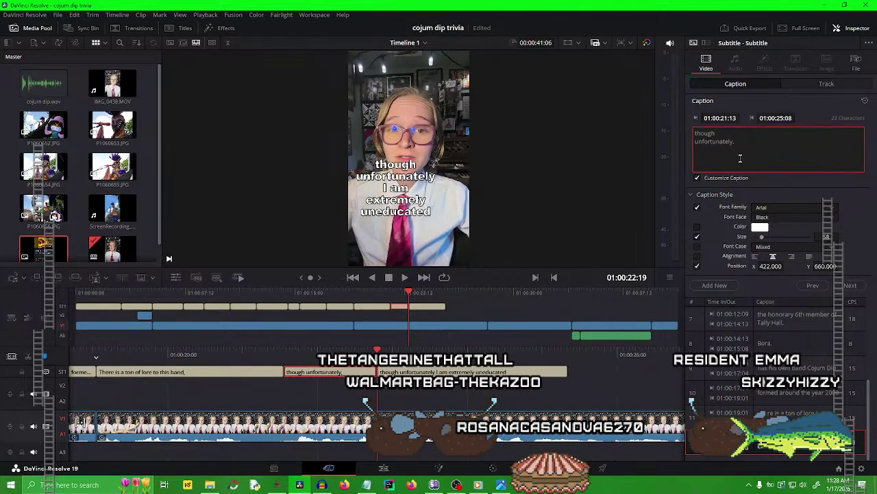
key(Return)
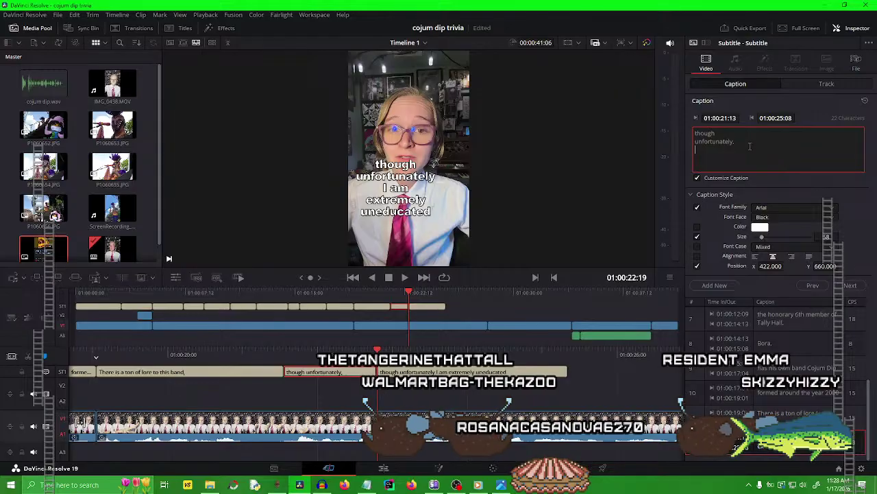
Replay the speech around the new split and move the cut between the two subtitles to 01:00:22:14.
click(418, 393)
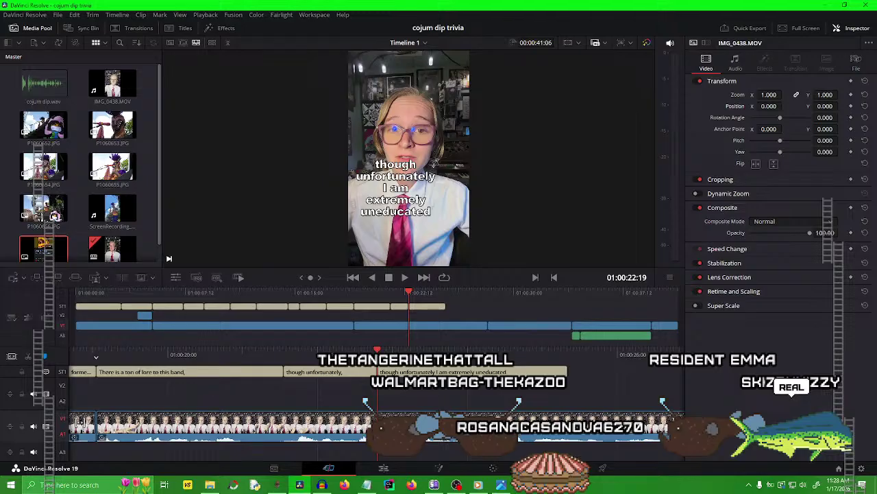
drag(325, 350, 491, 350)
key(space)
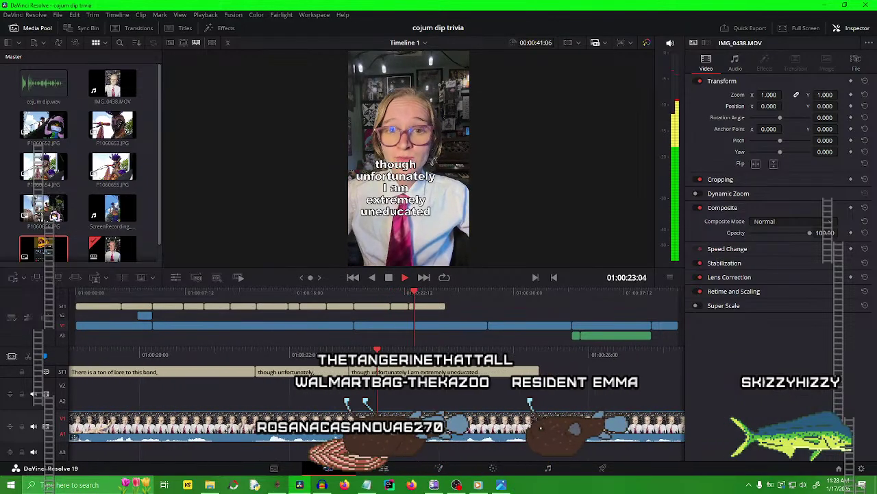
drag(277, 372, 381, 374)
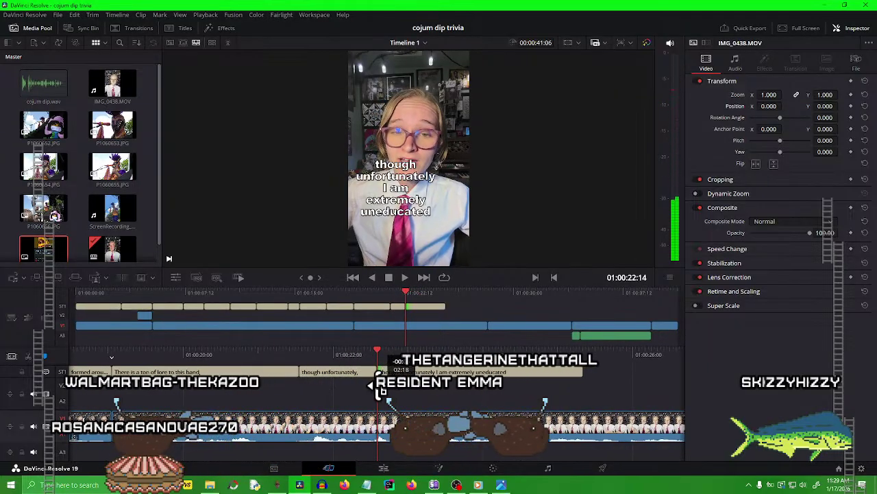
Reduce the last subtitle's text to "I am", "extremely" and "uneducated" on three lines, save the project, and return to 01:00:20:13.
click(425, 371)
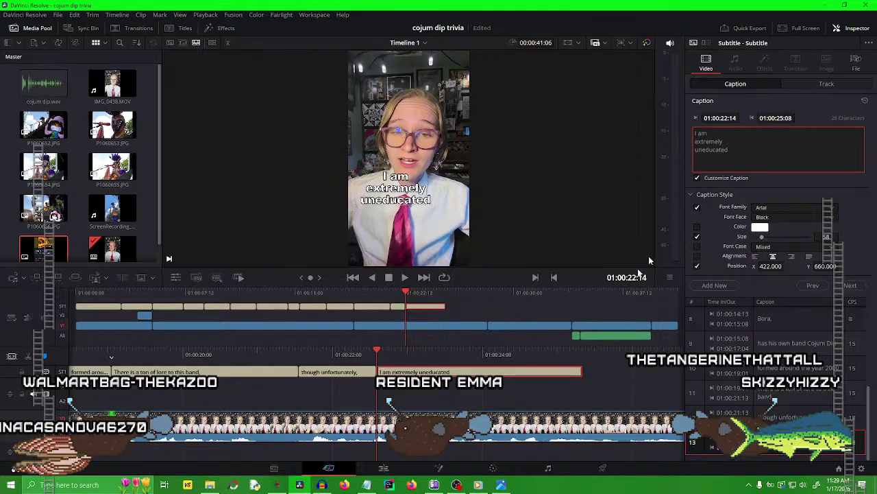
click(556, 400)
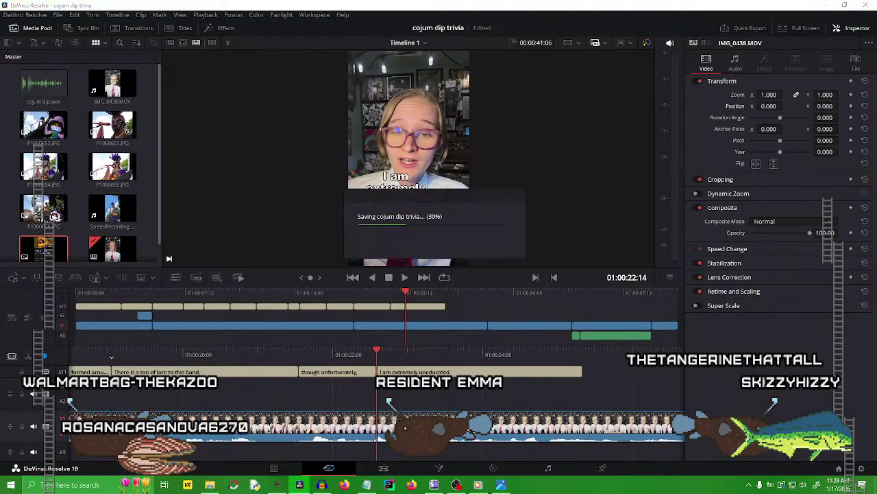
drag(318, 358, 468, 357)
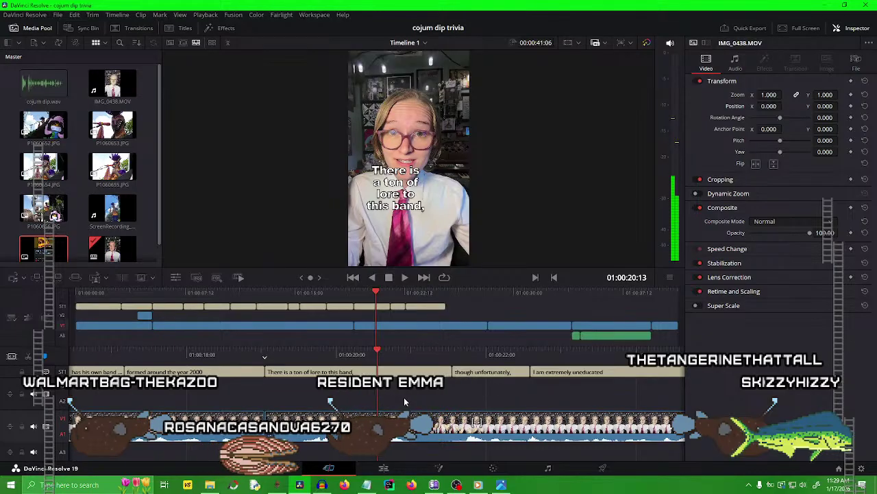
Replay the speech from 01:00:20:13 and split the "I am extremely uneducated" subtitle at 01:00:24:03.
key(space)
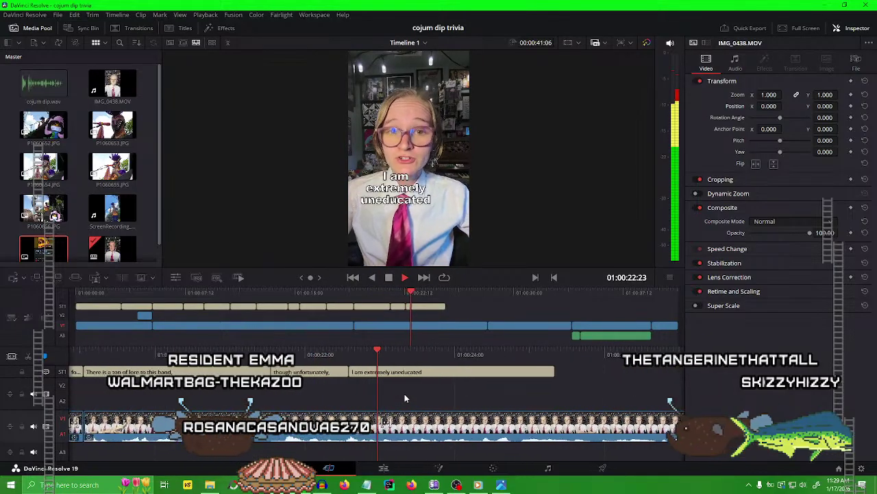
key(space)
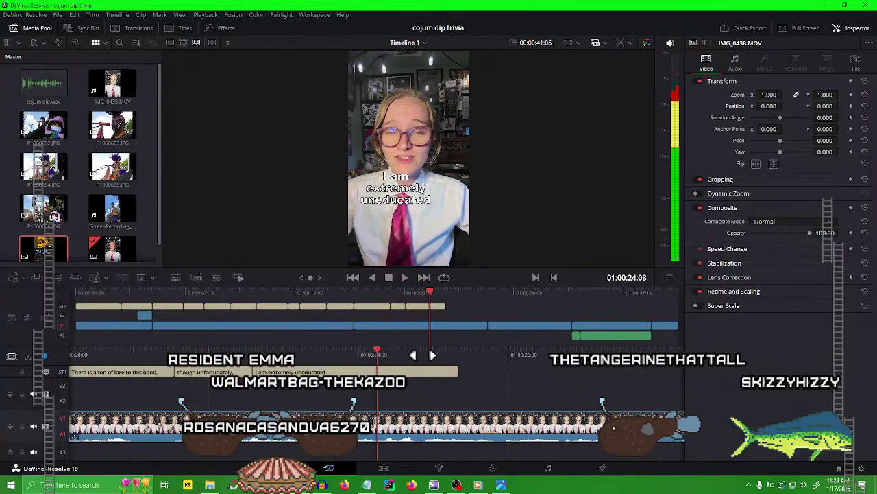
scroll(437, 367, down, 3)
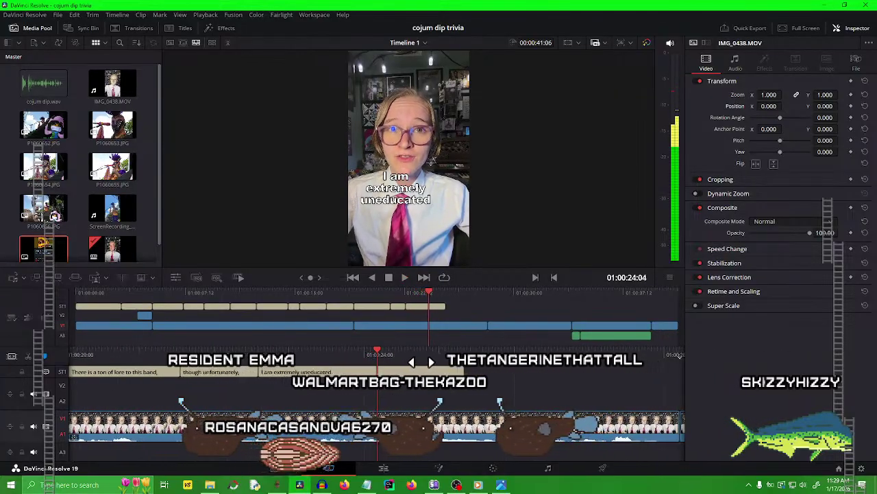
click(425, 370)
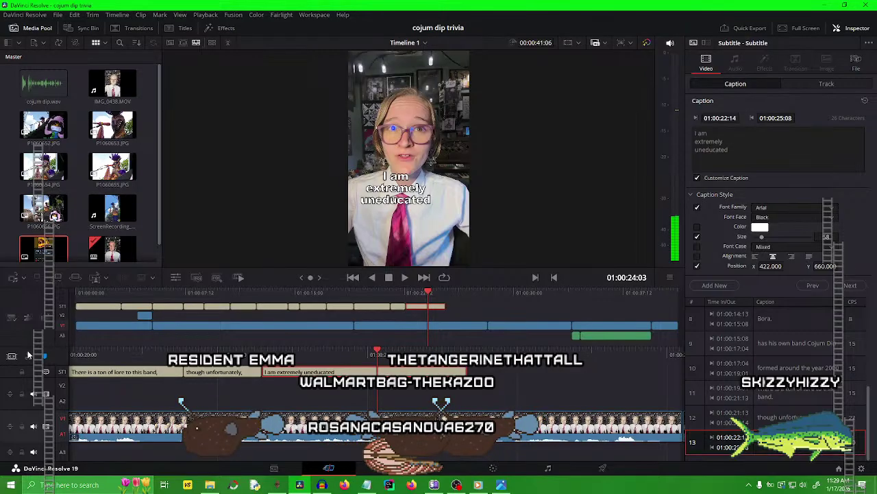
click(476, 390)
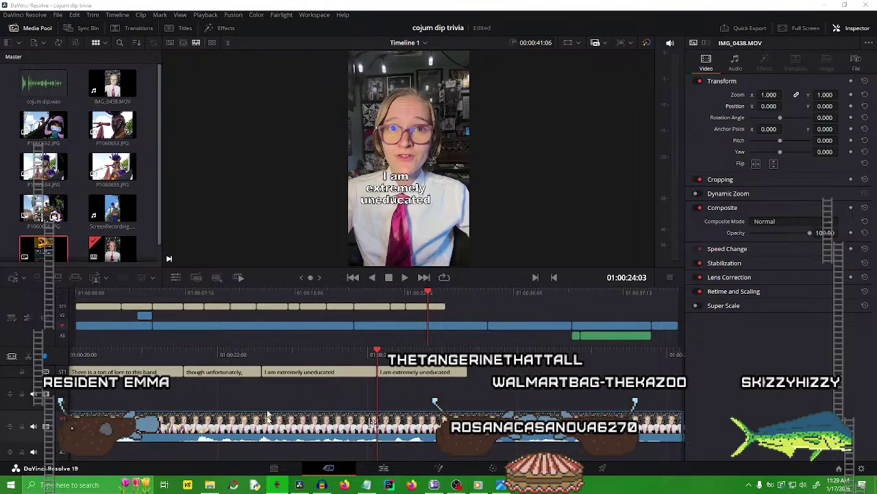
Extend the second part of the split subtitle to 01:00:27:06 and replace its text with "beyond there" and "being personas" on two lines.
click(439, 374)
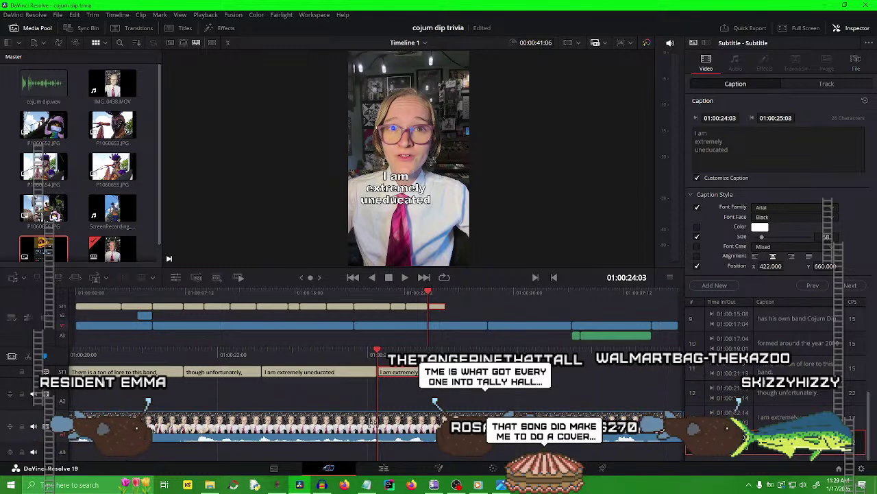
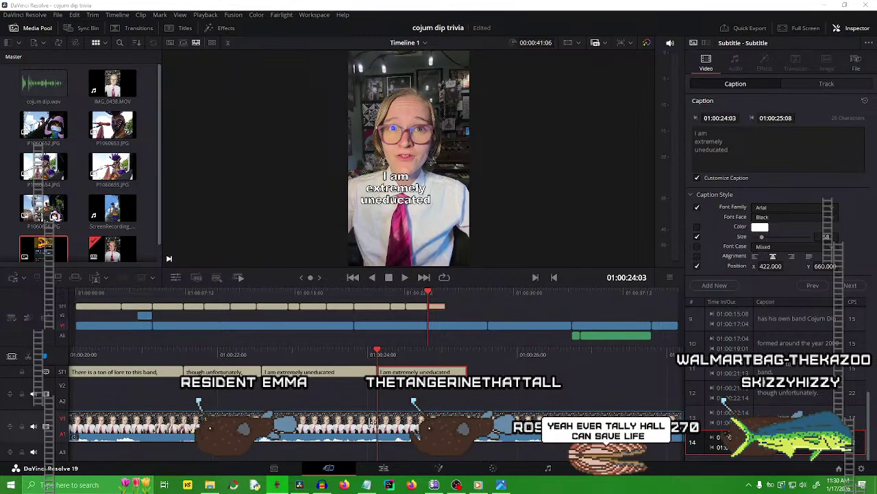
click(413, 401)
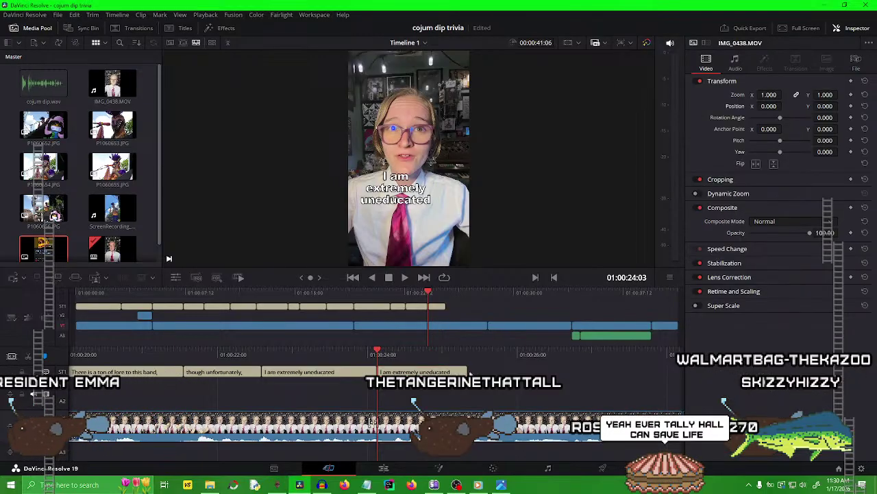
click(415, 372)
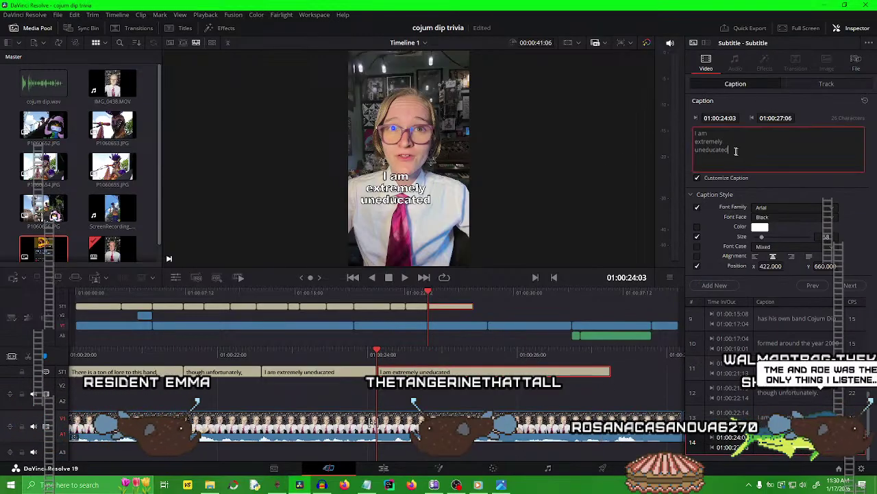
text(beyond there being personas)
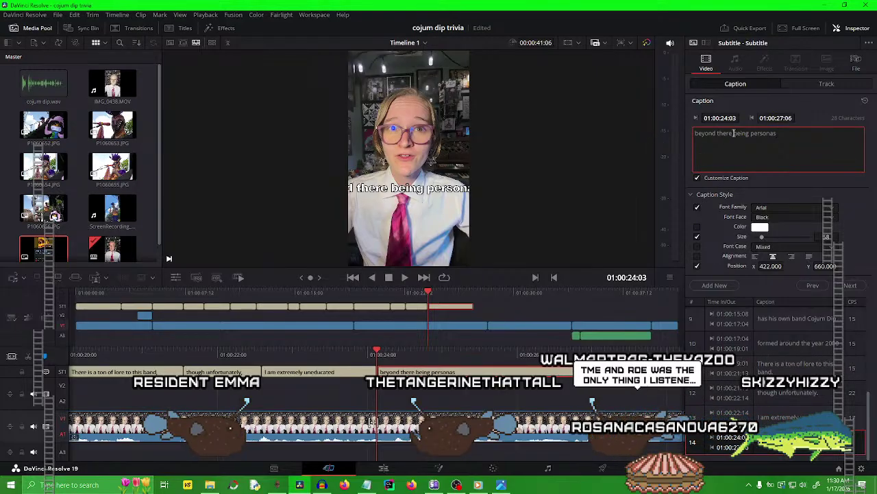
key(Return)
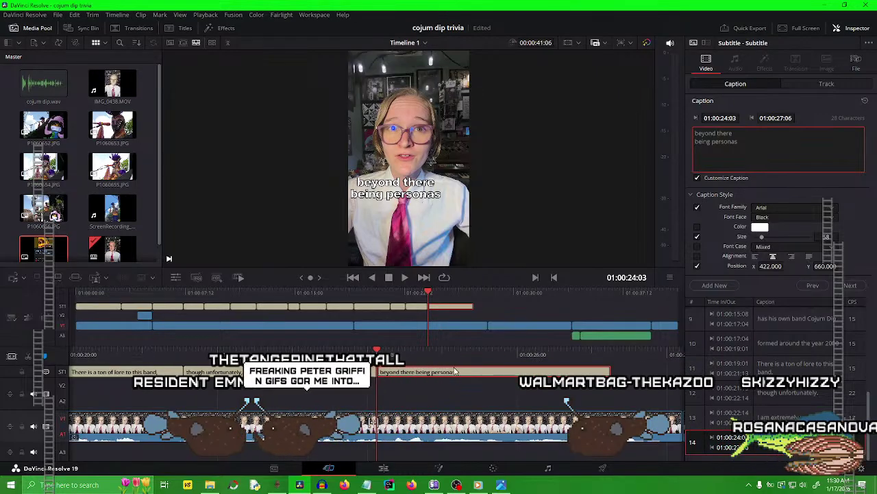
Recheck the speech after 01:00:24:03 and change the last subtitle's text to "on the subject" and "beyond there" on two lines.
drag(459, 355, 394, 385)
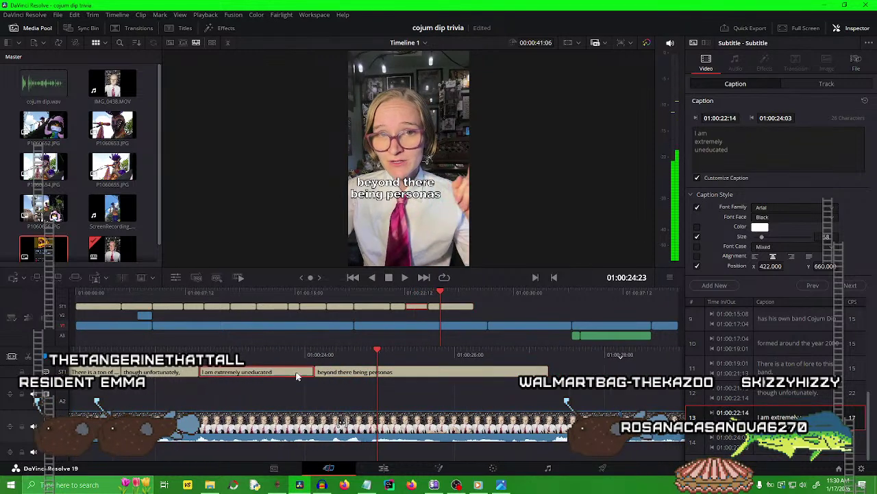
click(361, 373)
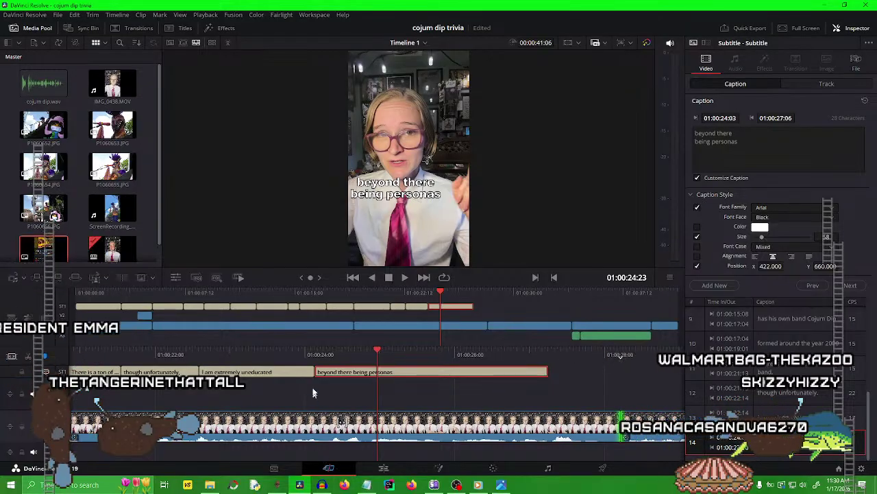
drag(361, 373, 422, 384)
click(422, 384)
click(439, 371)
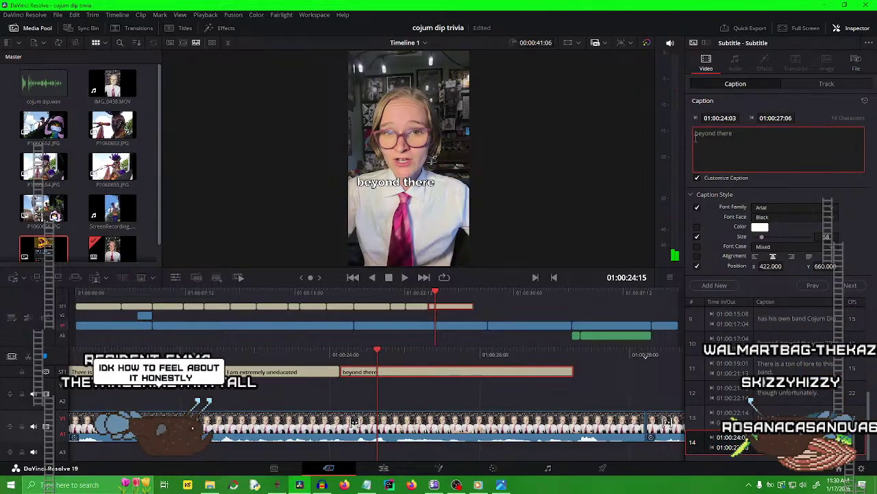
text(on the subjec)
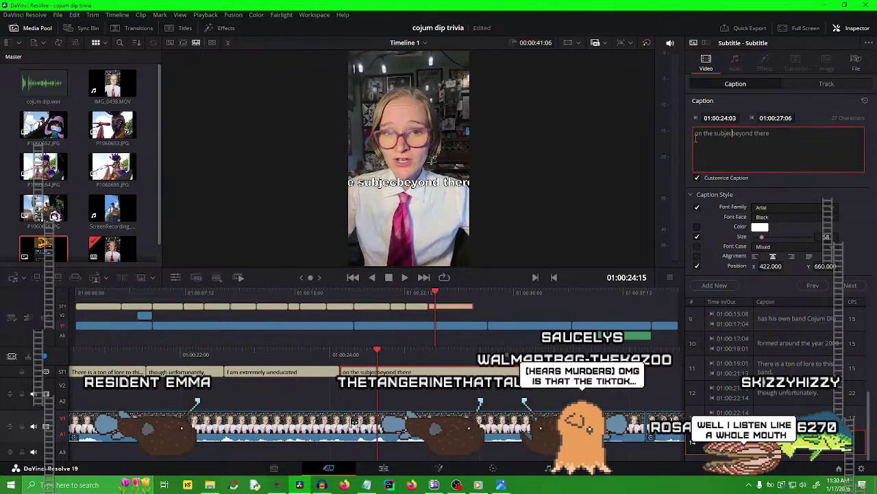
text(t)
key(Return)
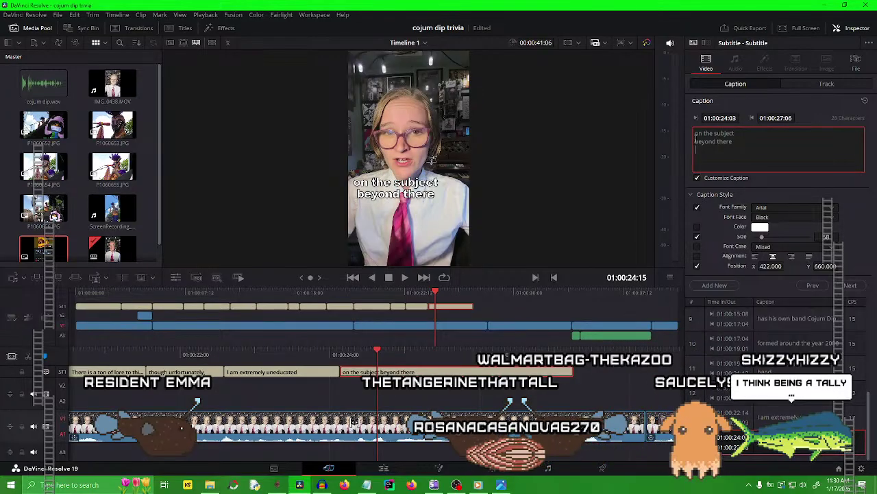
click(353, 423)
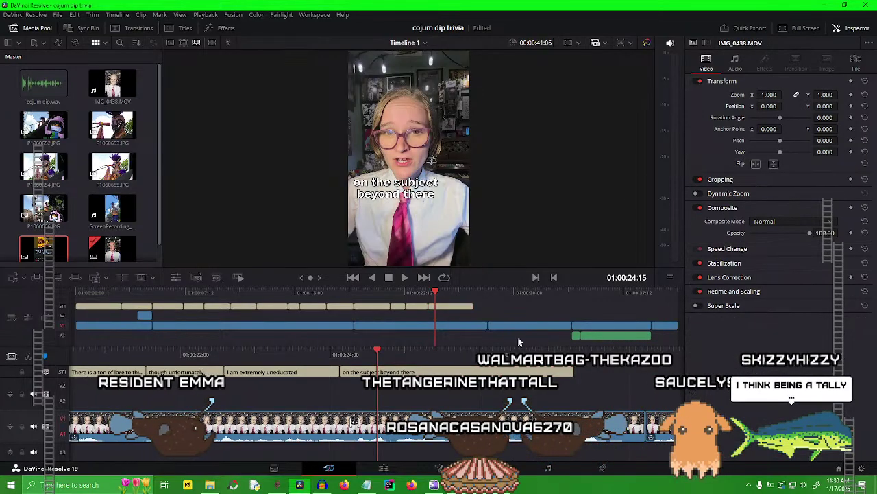
Replay the speech from 01:00:22:21 and rework the last subtitle into five lines: "on the", "subject", "beyond", "knowing" and "there".
key(/)
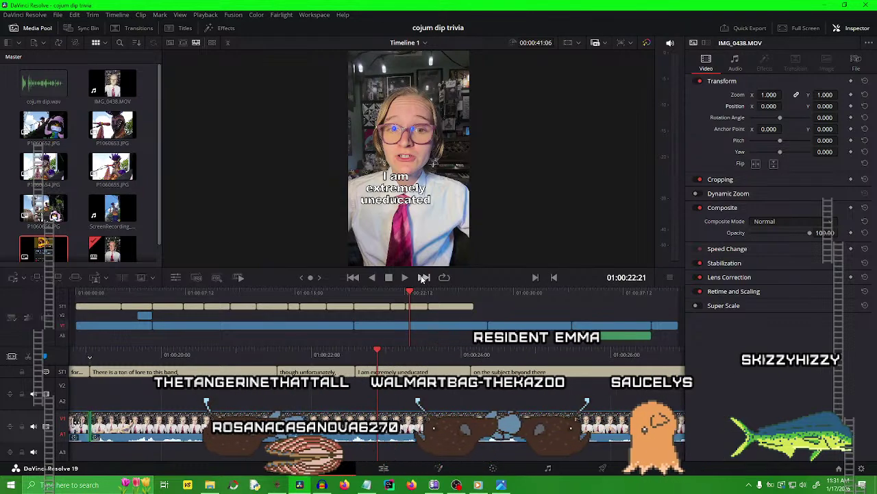
key(space)
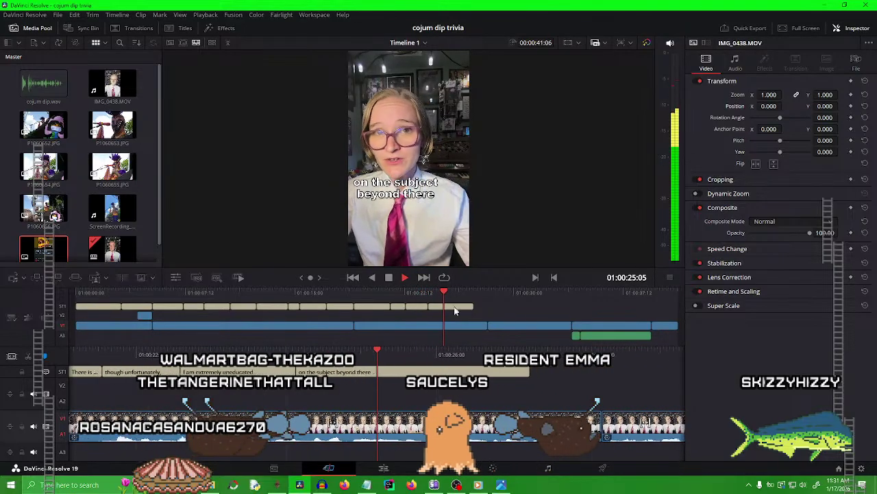
key(space)
click(399, 371)
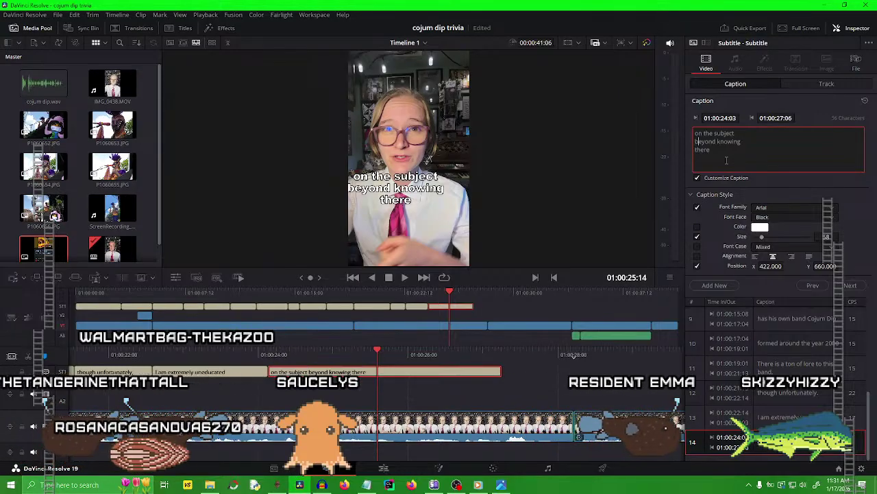
key(Right)
key(Right)
key(Right)
key(Right)
key(Right)
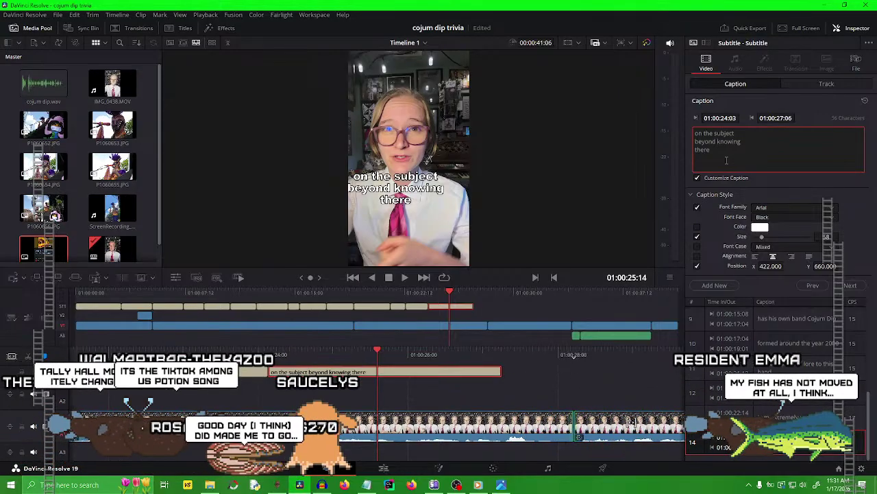
key(Return)
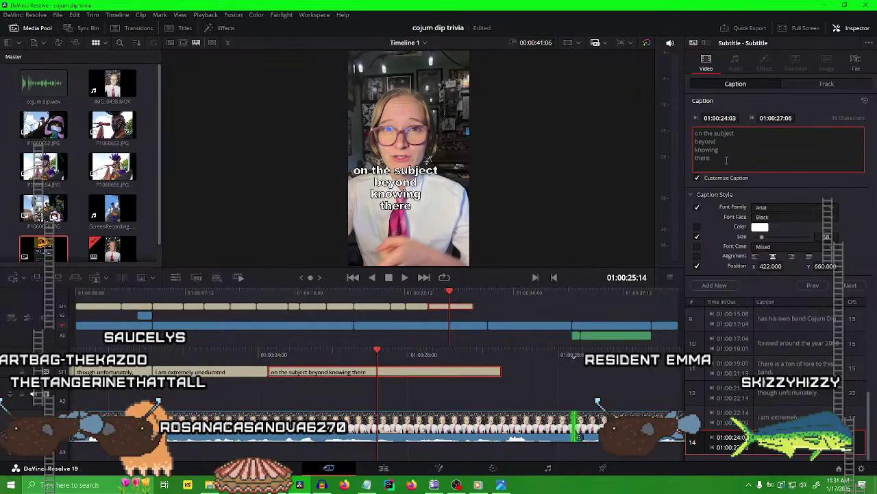
key(Return)
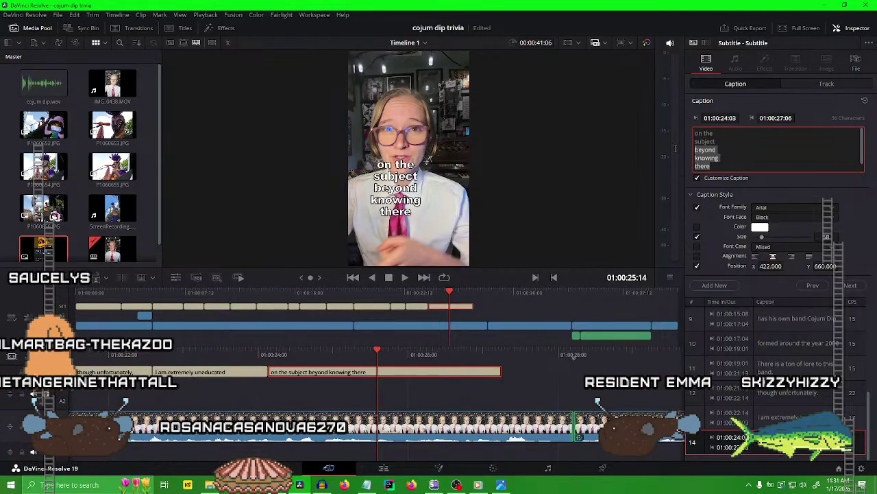
Cut the "knowing" and "there" lines from the last subtitle, leaving "on the", "subject" and "beyond".
drag(675, 148, 674, 158)
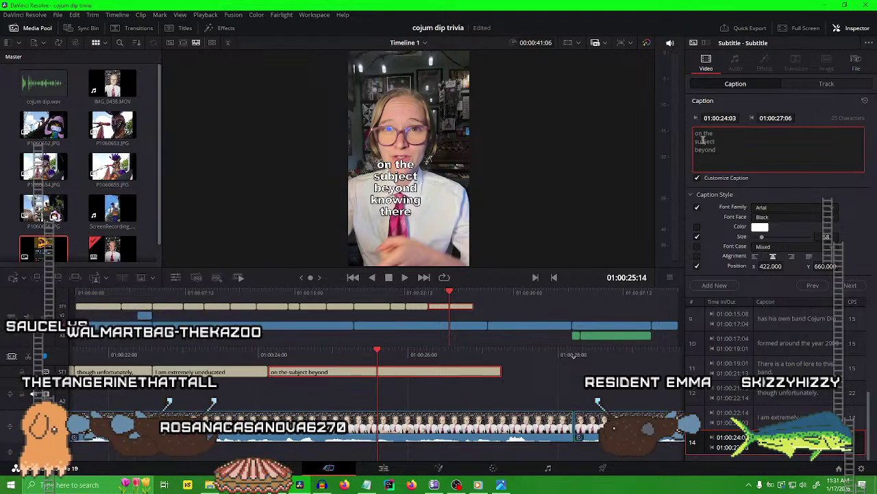
key(ctrl+x)
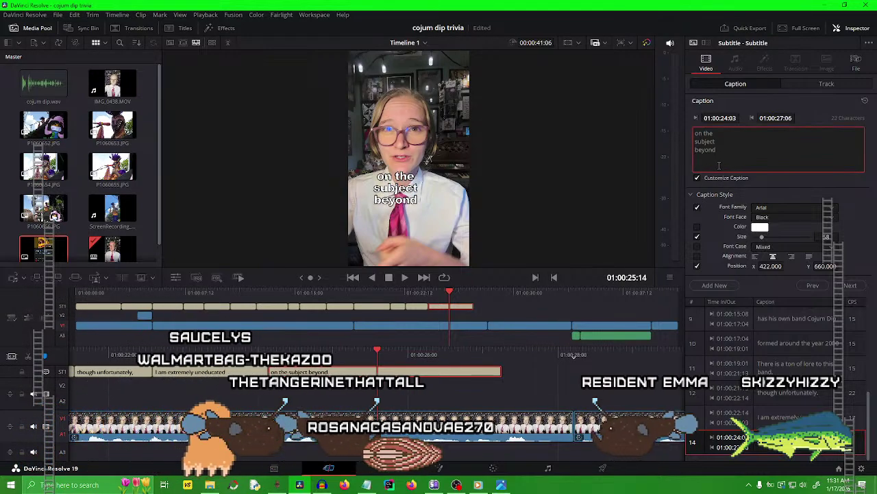
key(BackSpace)
key(Return)
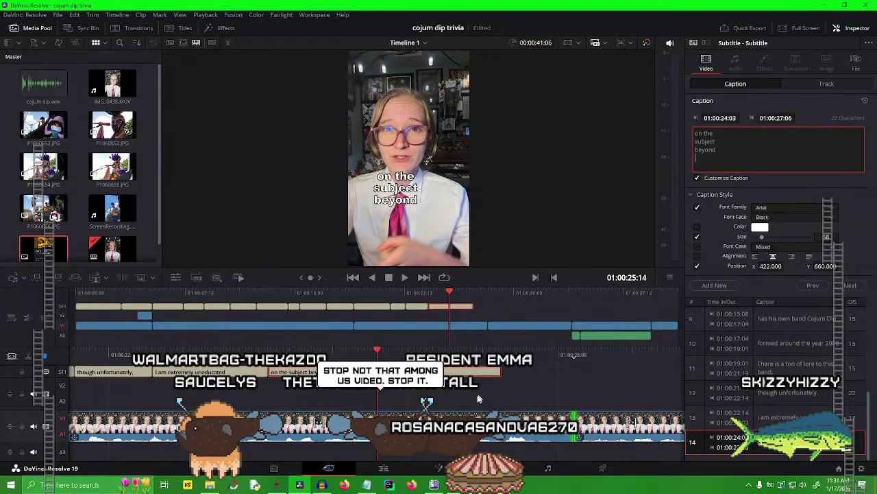
Replay the speech from 01:00:22:05 to check the timing of the "on the subject beyond" subtitle.
click(464, 410)
drag(401, 355, 558, 368)
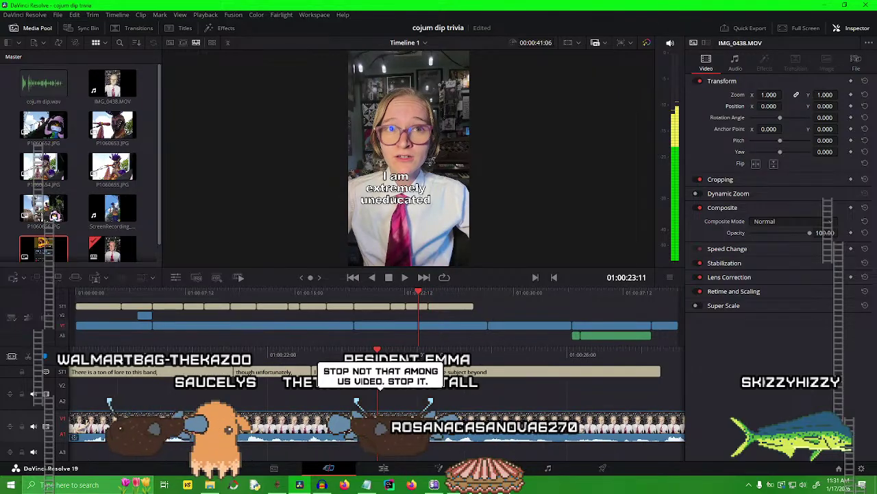
drag(421, 361, 514, 361)
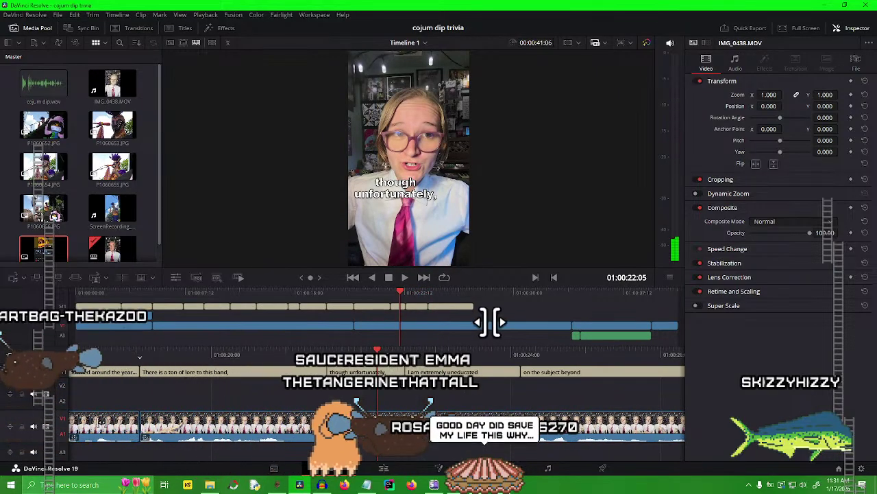
key(space)
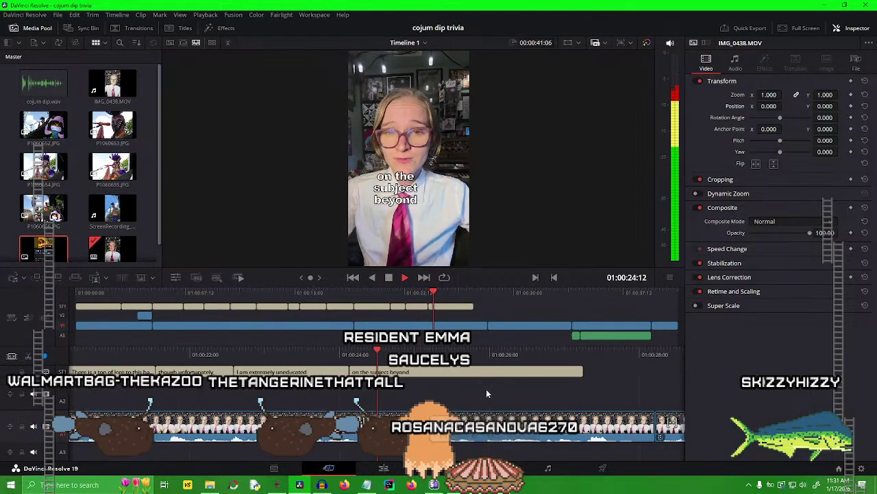
key(space)
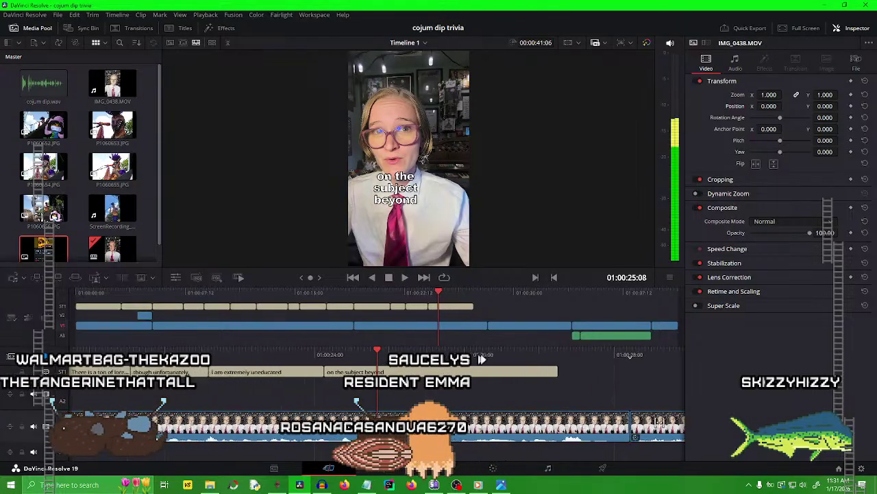
key(/)
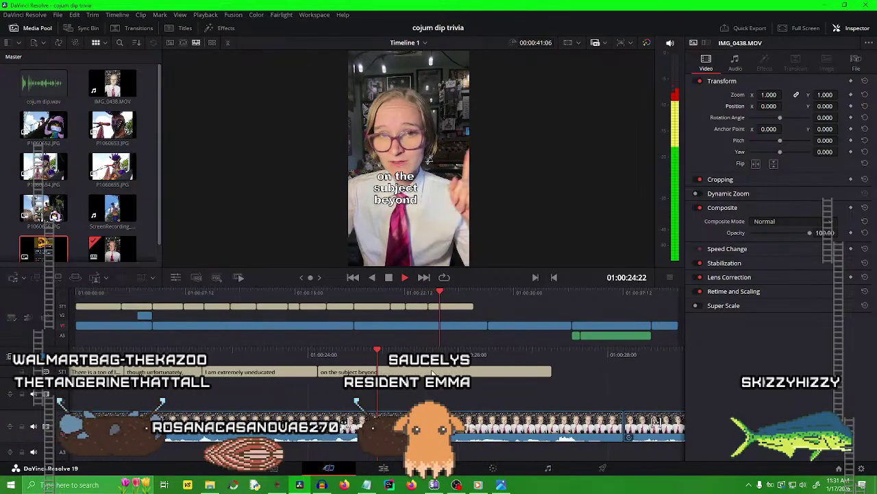
Add "knowing" as a fourth line to the "on the subject beyond" subtitle.
click(461, 371)
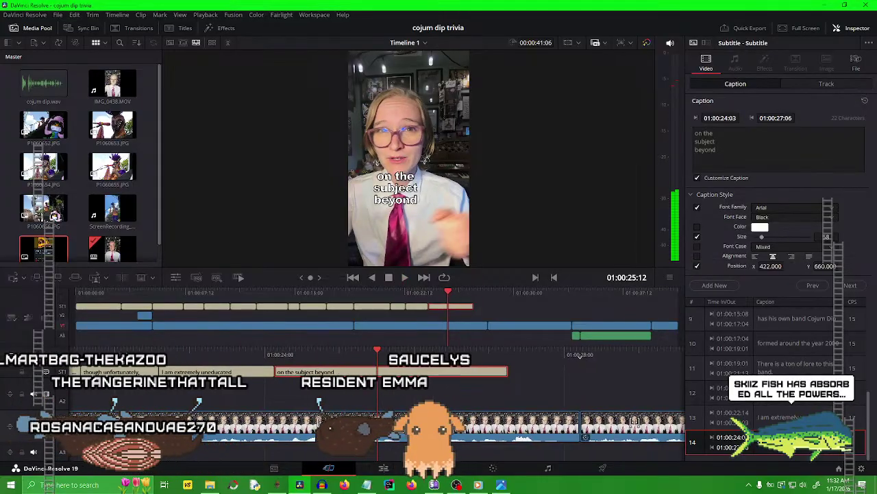
click(734, 150)
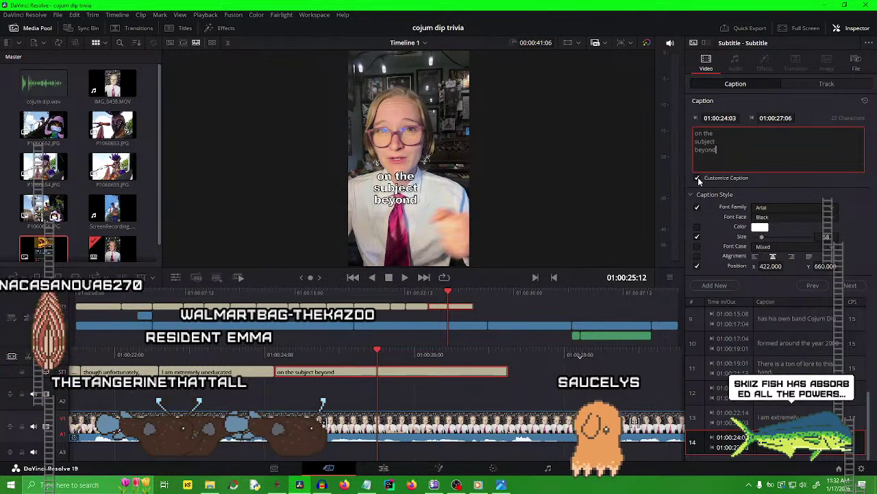
key(Return)
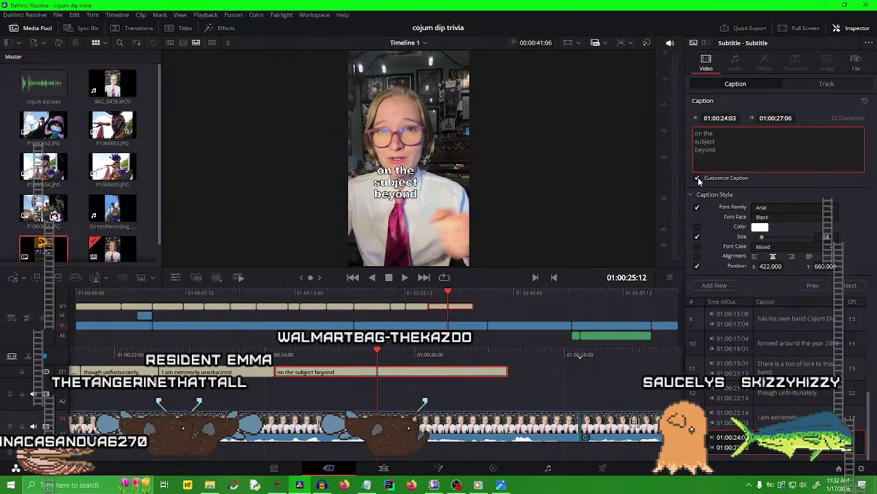
text(knowing)
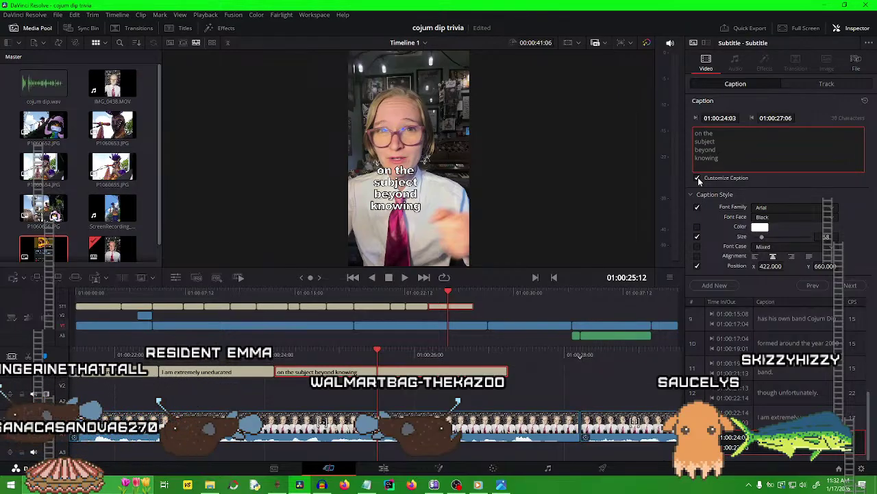
Replay the speech from 01:00:24:23 and a little earlier to check the timing of the "on the subject beyond knowing" subtitle.
click(384, 354)
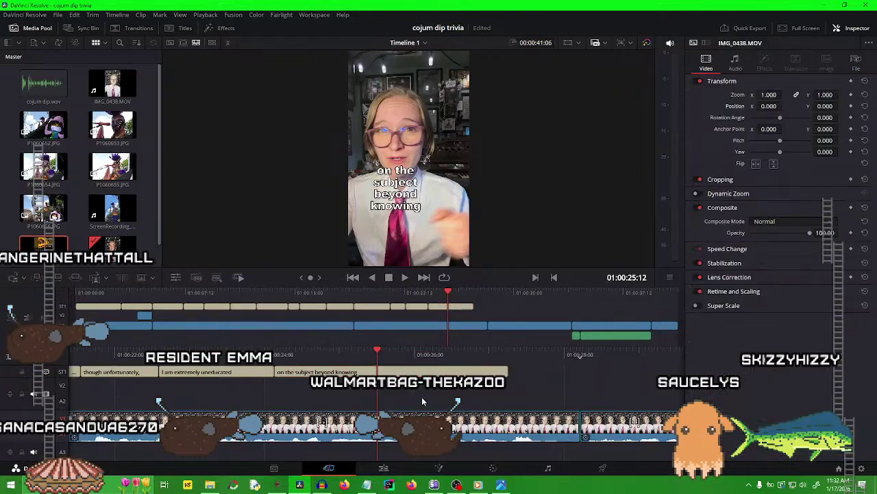
drag(393, 354, 434, 357)
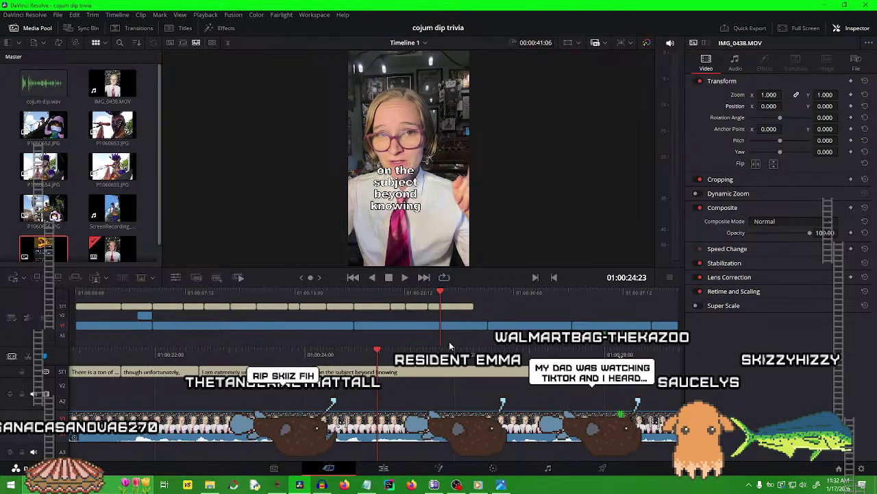
key(space)
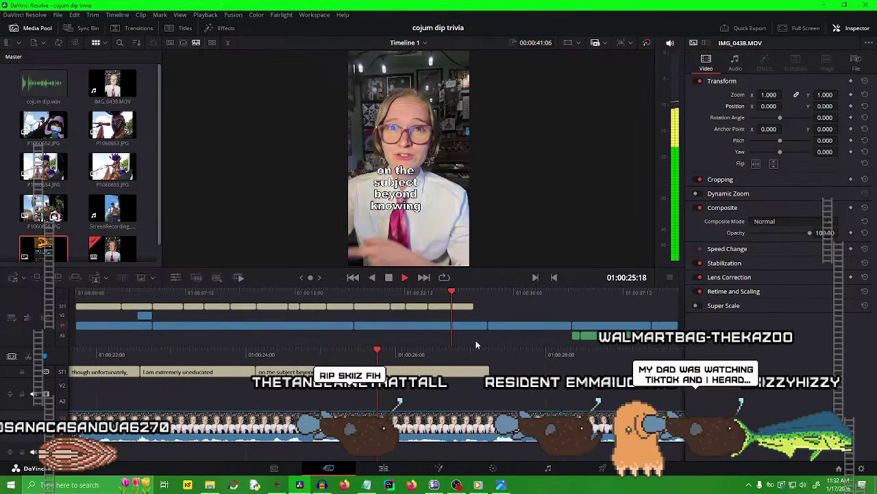
key(space)
key(shift+Left)
key(shift+Left)
key(space)
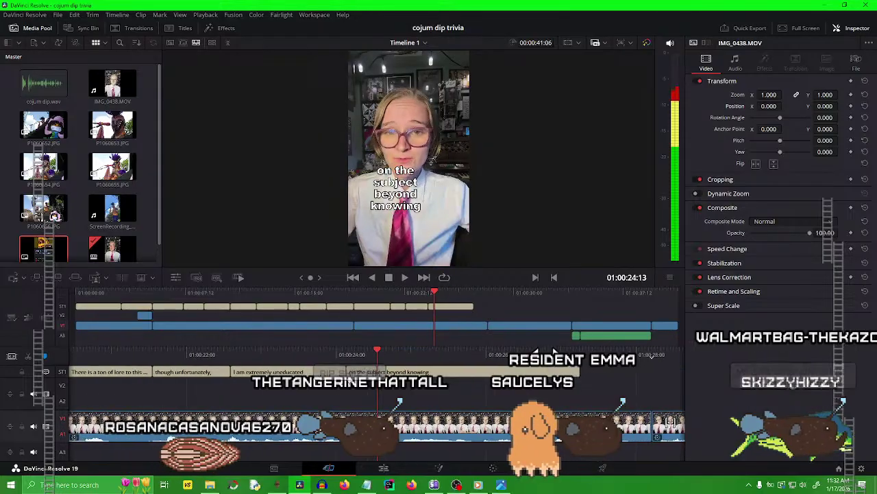
Split the "on the subject beyond knowing" subtitle at 01:00:25:14.
click(493, 373)
drag(471, 359, 421, 364)
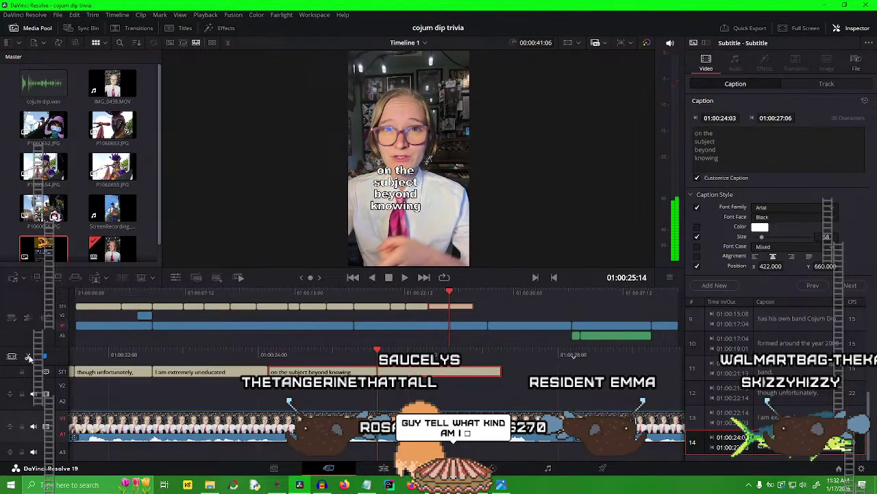
key(ctrl+b)
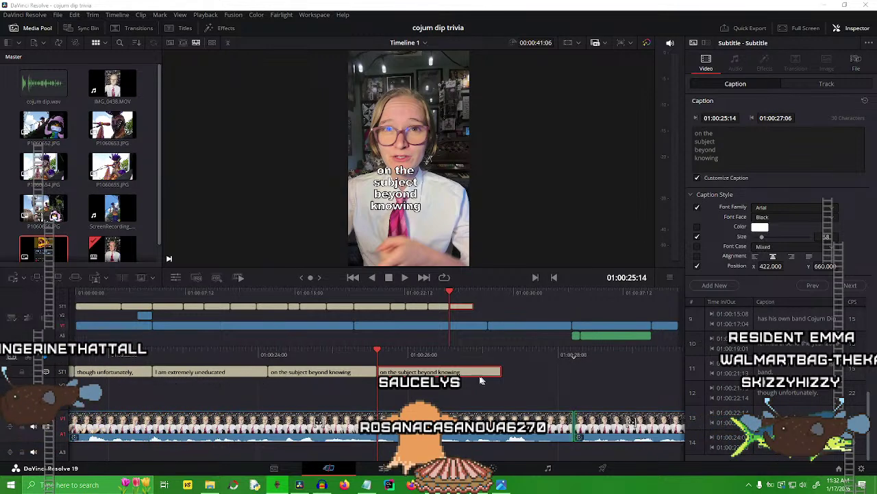
click(559, 369)
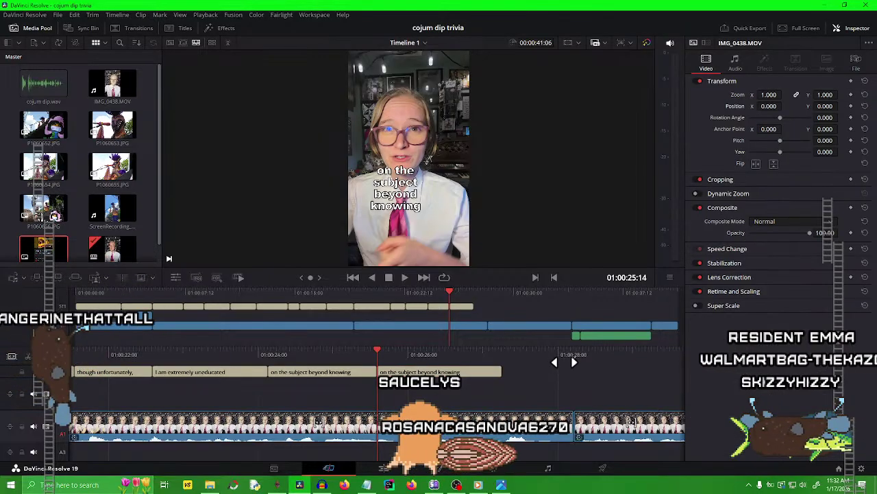
click(479, 371)
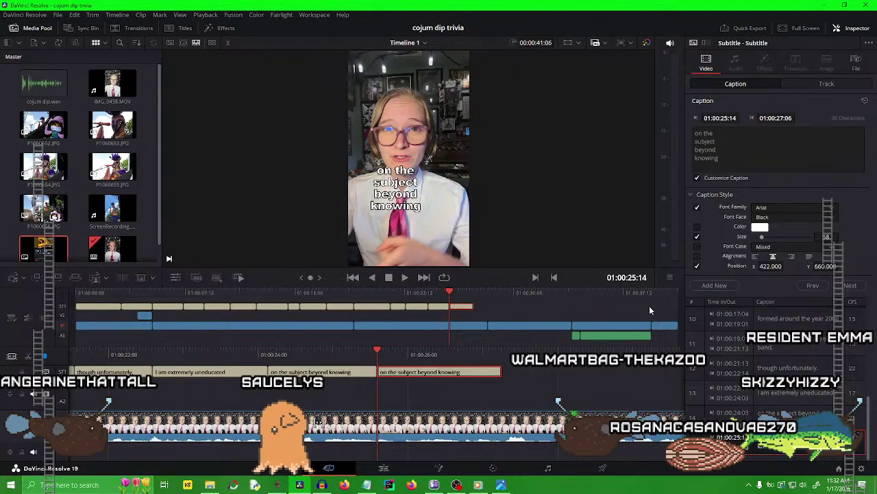
click(603, 390)
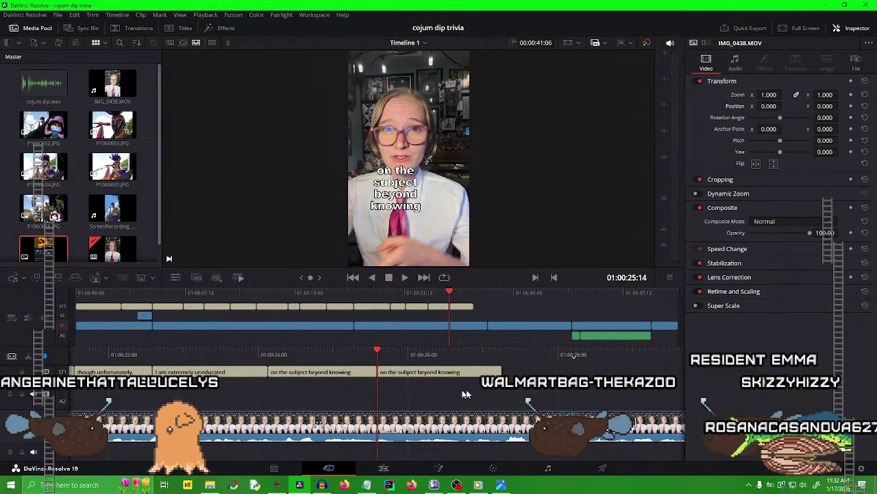
click(425, 372)
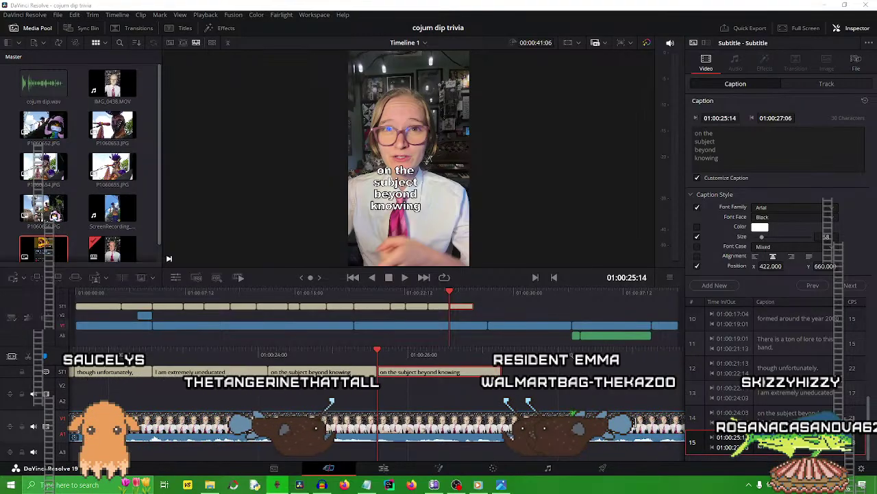
click(604, 389)
click(425, 373)
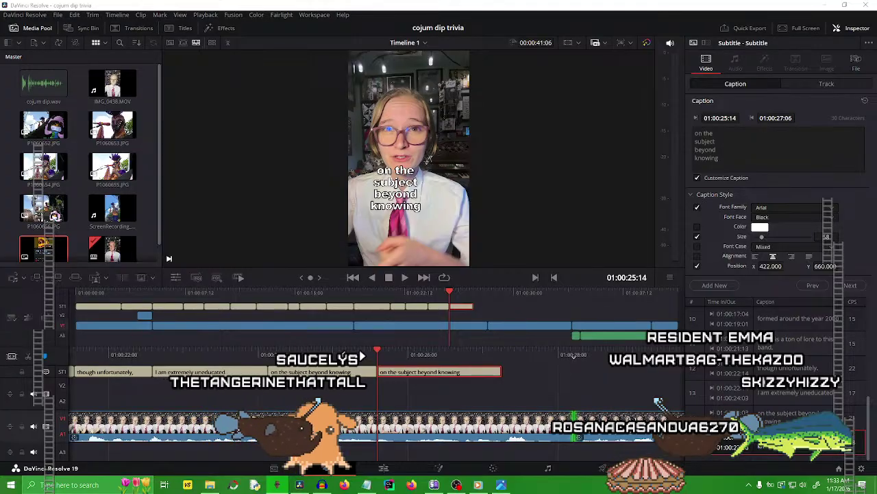
Replay the speech from 01:00:24:15 across the subtitle split and select the second "on the subject beyond knowing" piece.
drag(360, 354, 547, 359)
click(477, 391)
key(space)
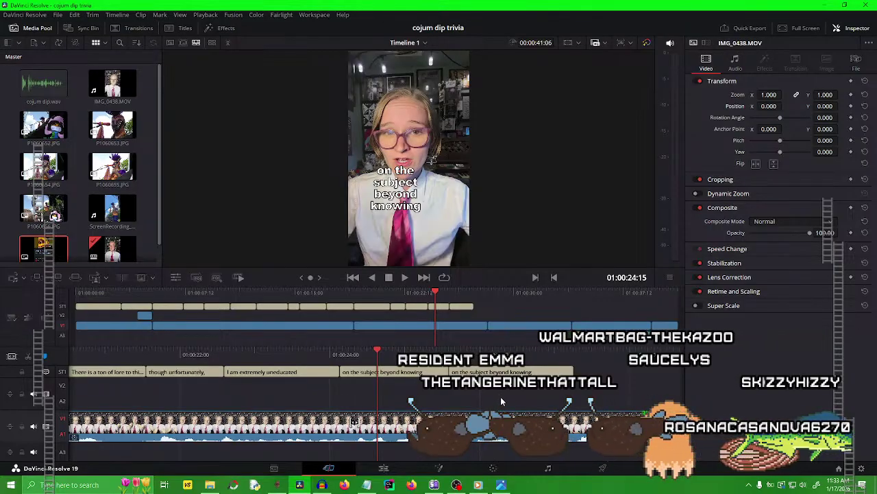
key(space)
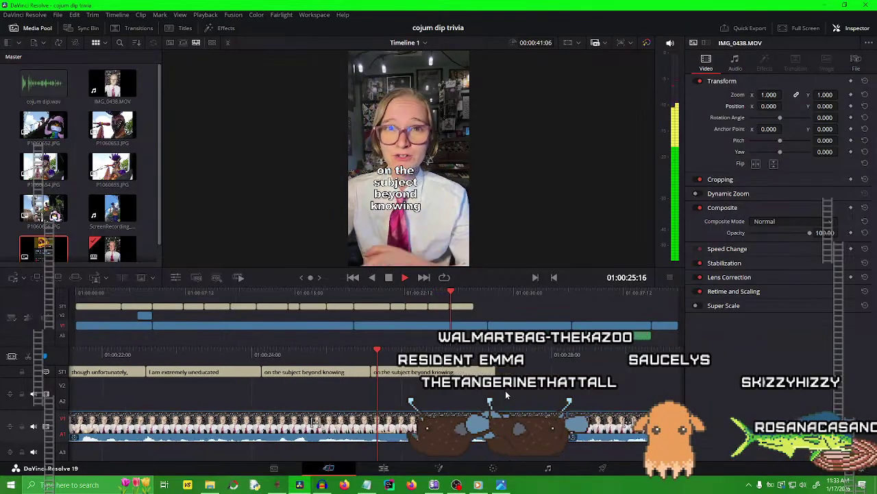
key(space)
click(366, 371)
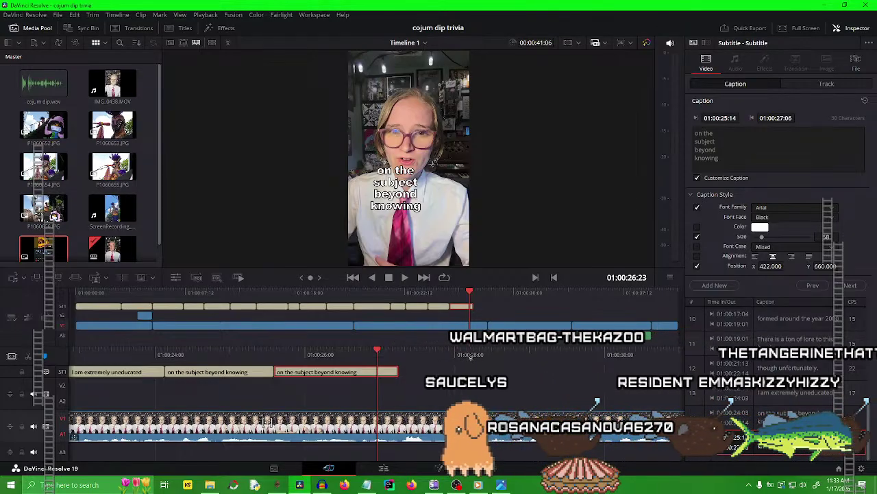
Replay the passage under the last subtitle and replace its caption text with "there's personas portrayed in masks".
drag(372, 364, 585, 364)
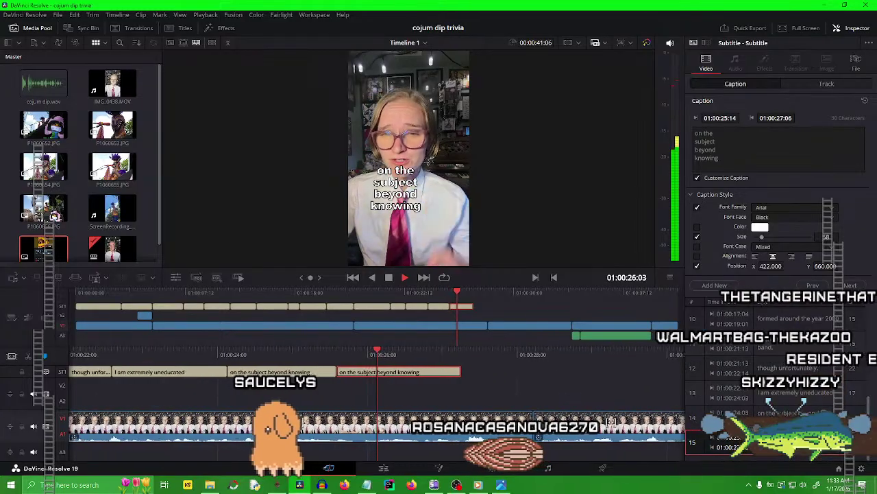
key(space)
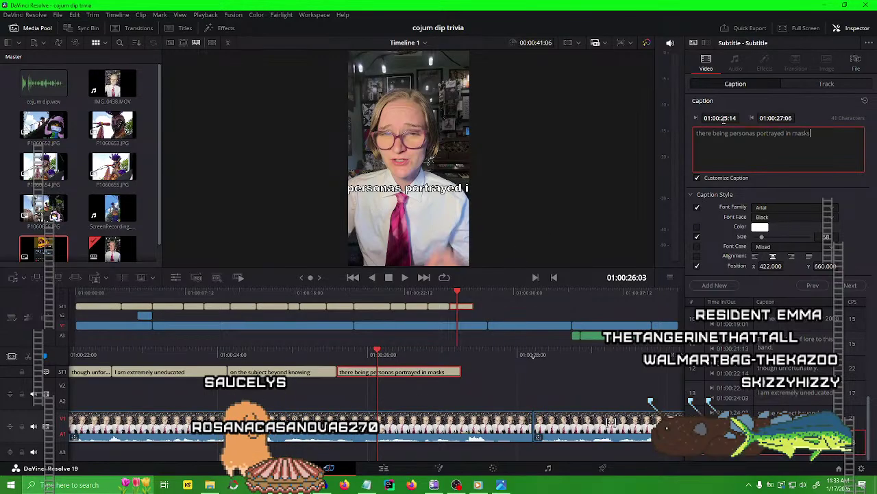
double_click(714, 133)
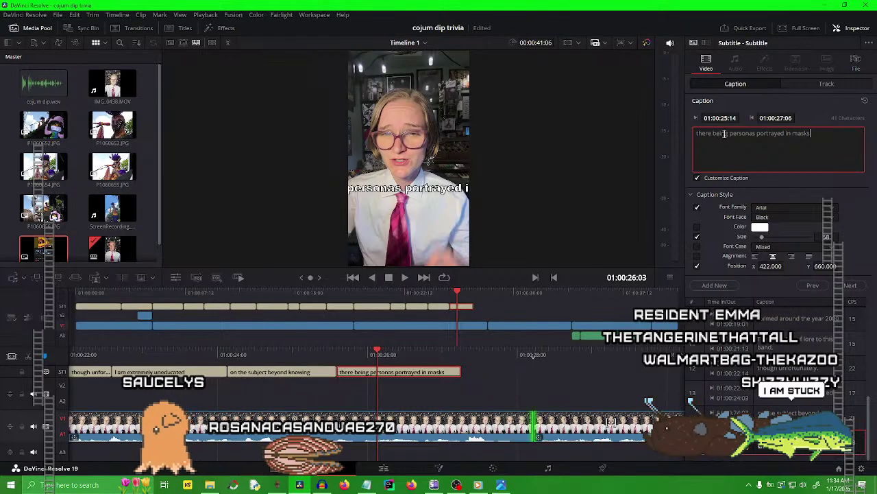
key(BackSpace)
key(BackSpace)
text('s)
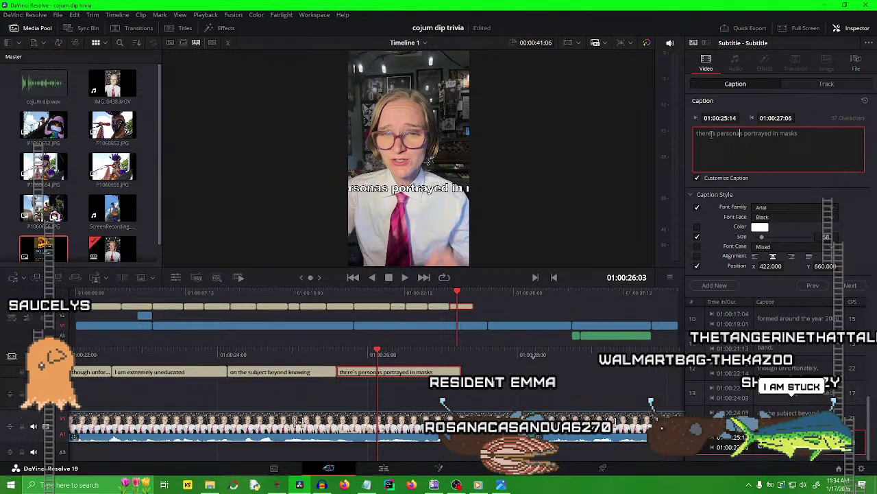
Break the last caption into four lines: "there's", "personas", "portrayed" and "in masks".
key(Return)
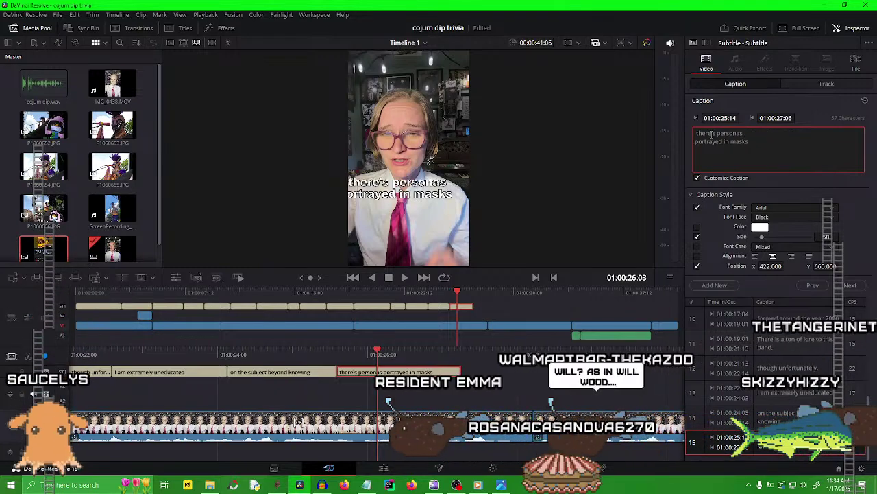
key(Return)
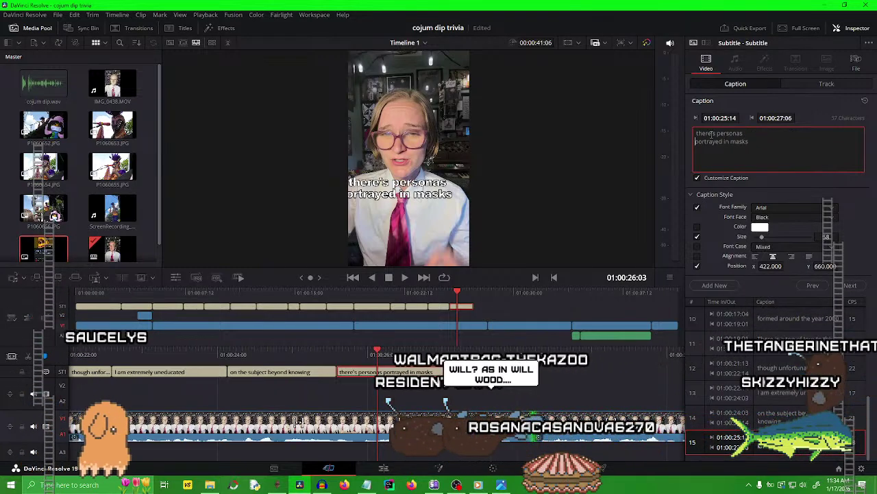
click(724, 141)
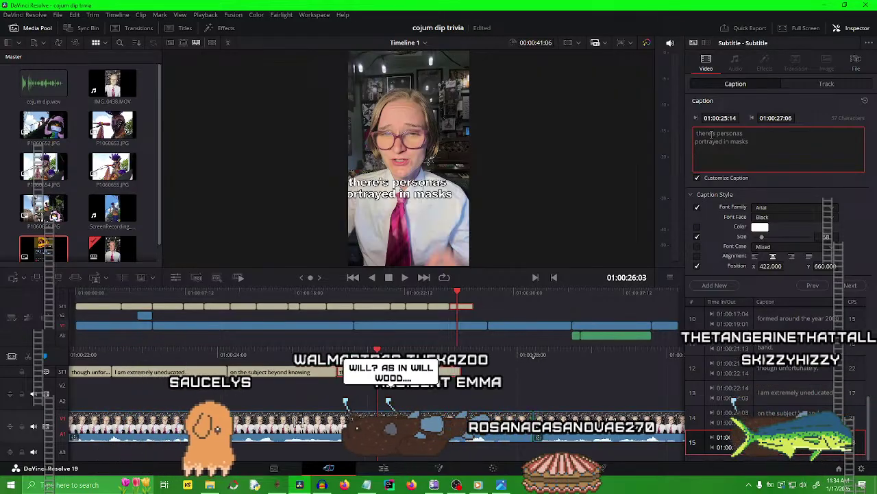
key(Return)
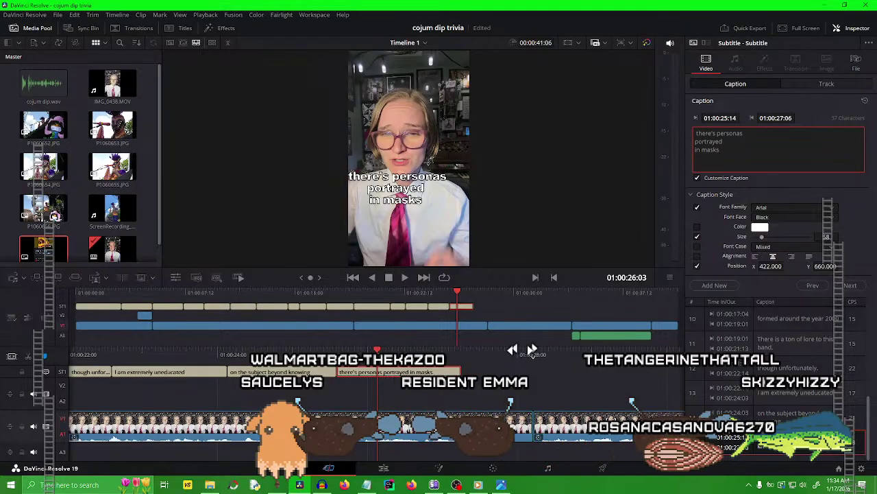
click(434, 487)
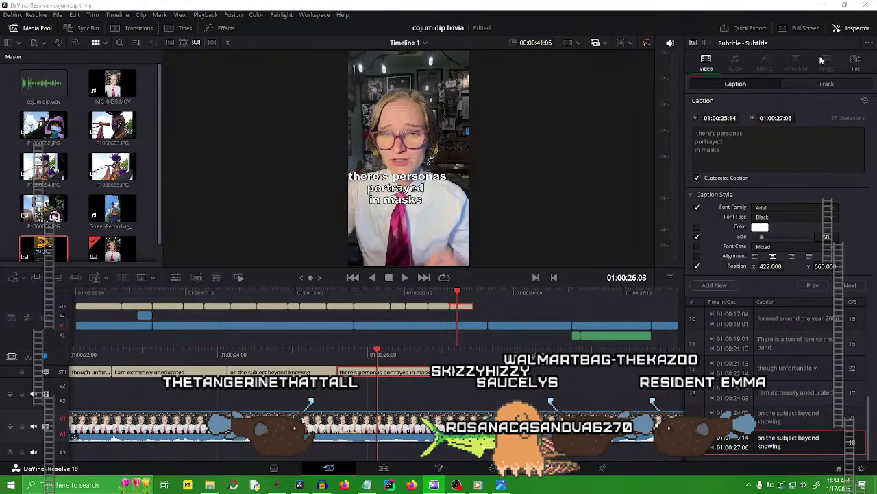
click(298, 420)
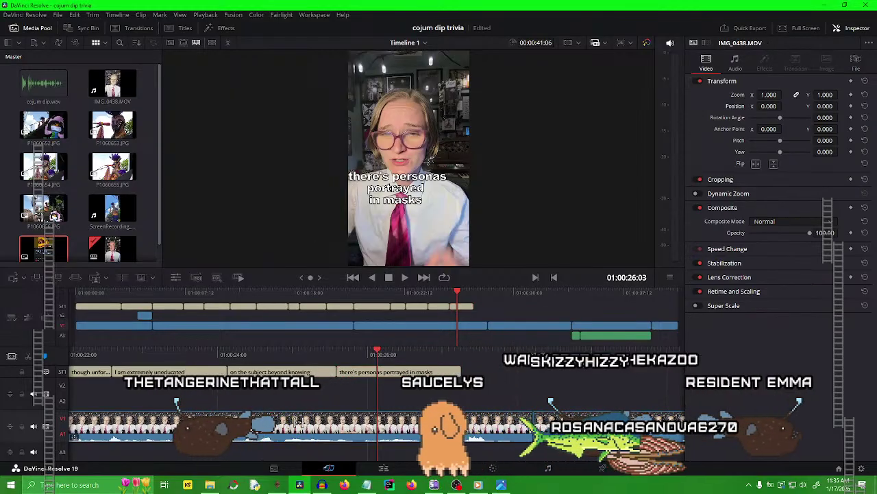
click(394, 372)
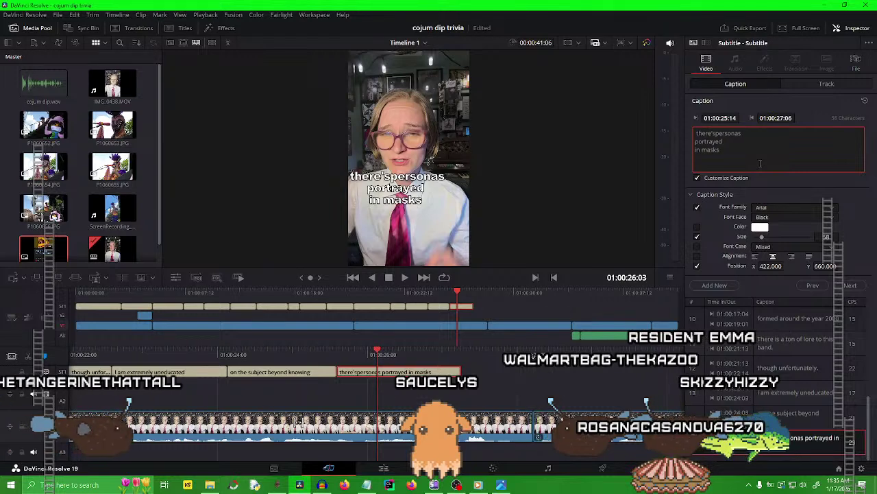
key(Return)
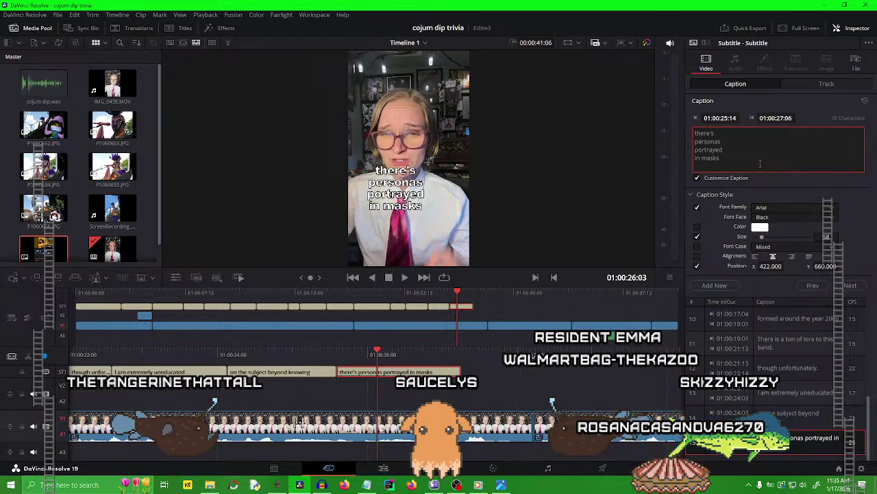
Replay the last two captions and change "in masks" to "with masks" in the final caption.
click(513, 420)
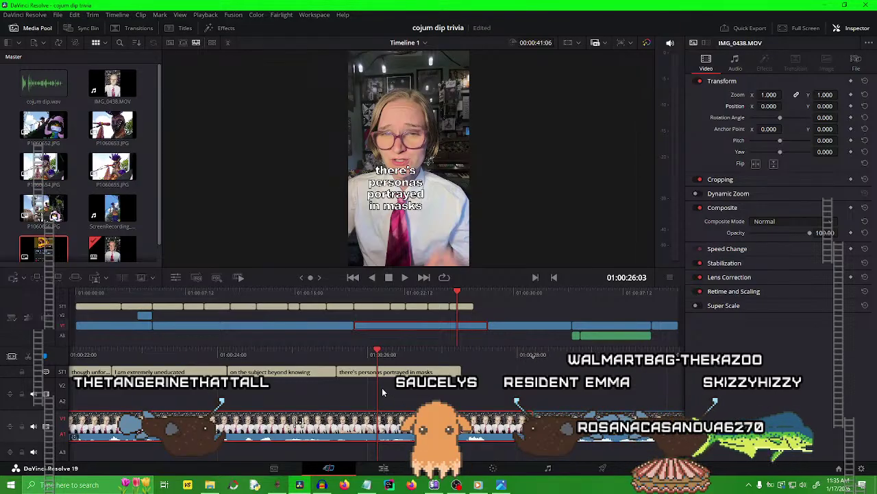
drag(391, 350, 515, 359)
click(450, 385)
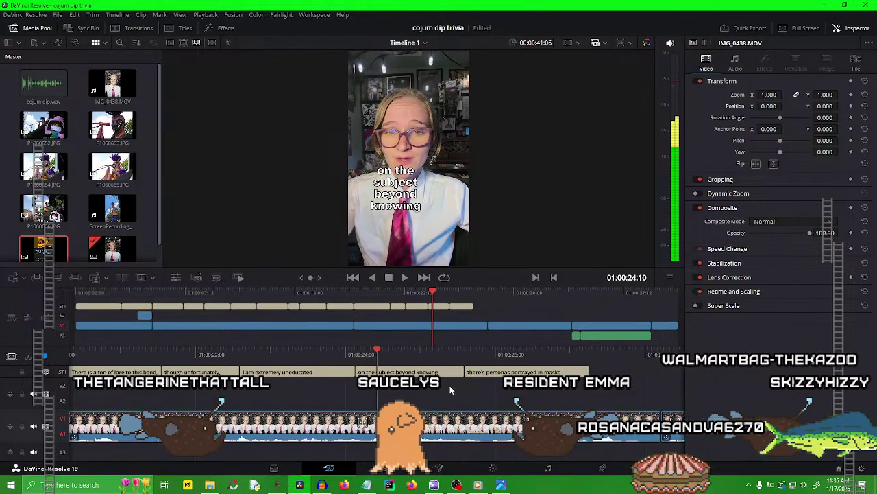
key(space)
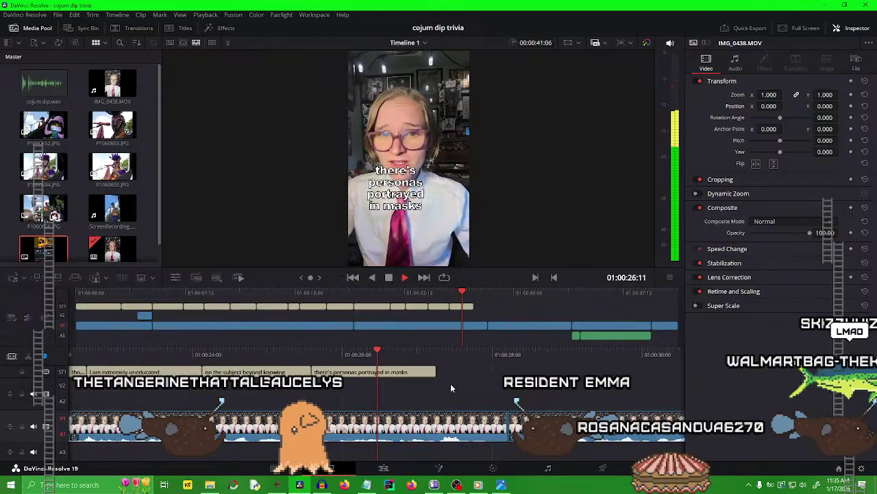
click(305, 370)
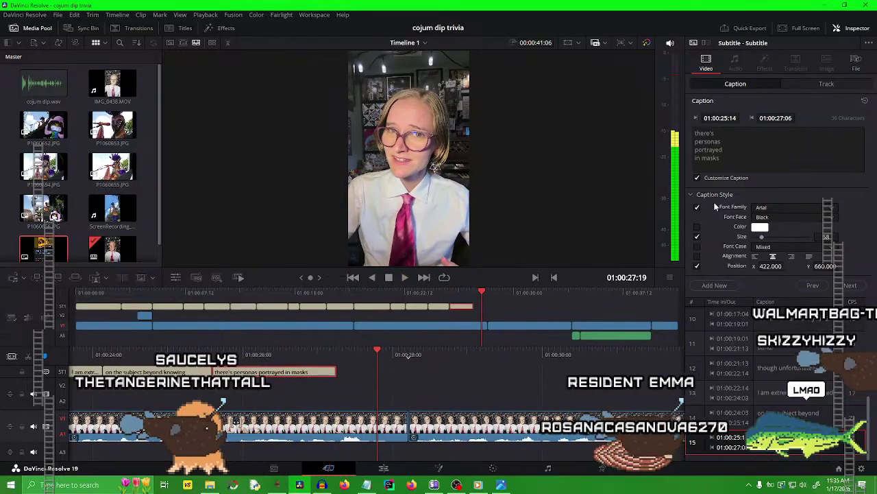
double_click(698, 158)
text(wit)
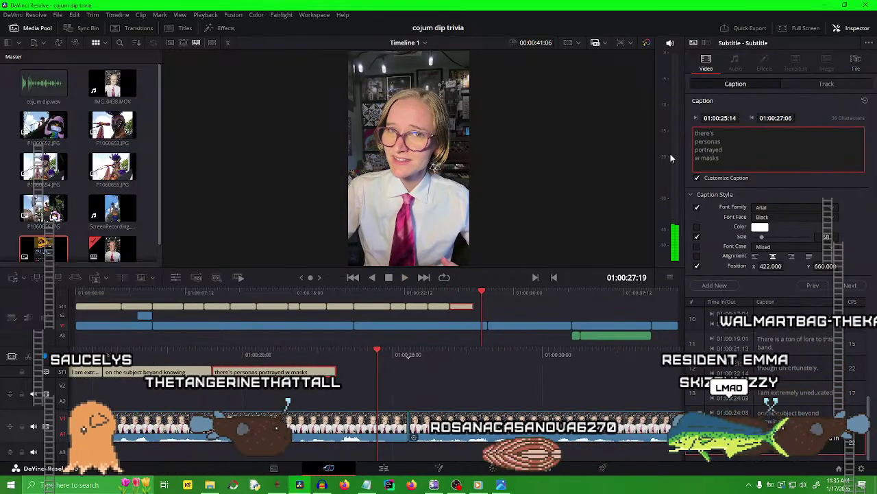
text(h)
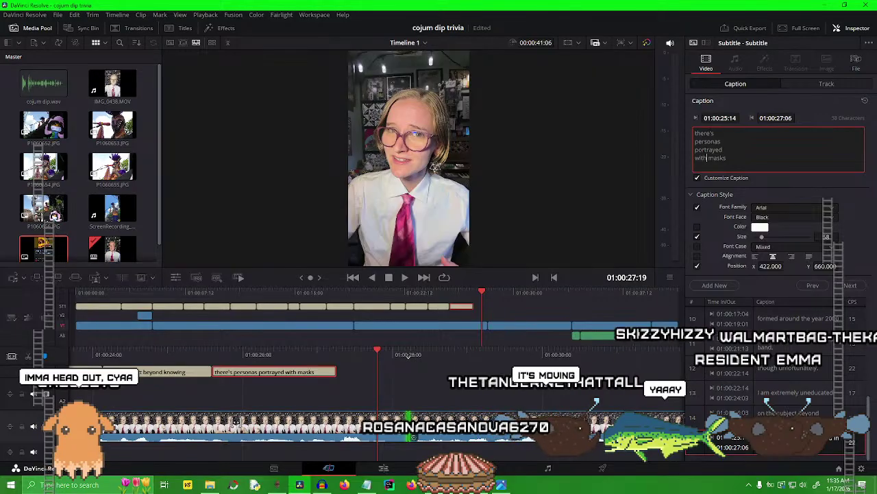
Extend the "there's personas portrayed with masks" subtitle up to the next cut near 01:00:28, save the project and replay the passage.
click(335, 347)
key(space)
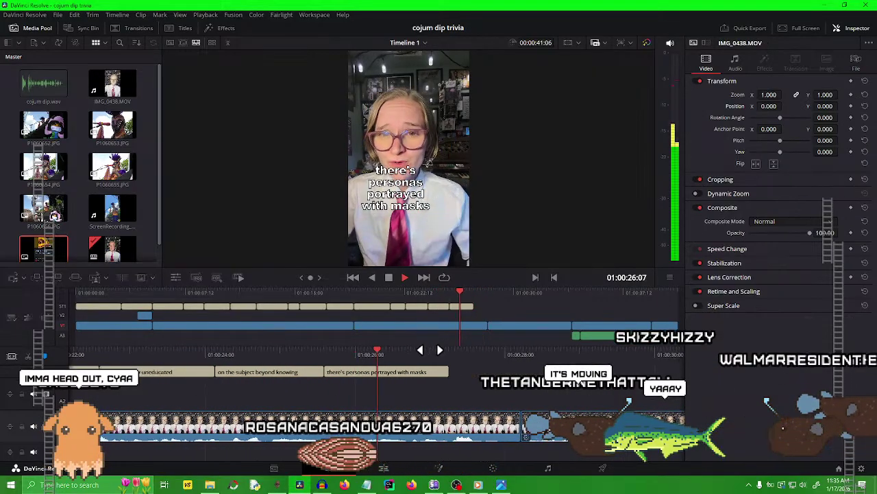
key(space)
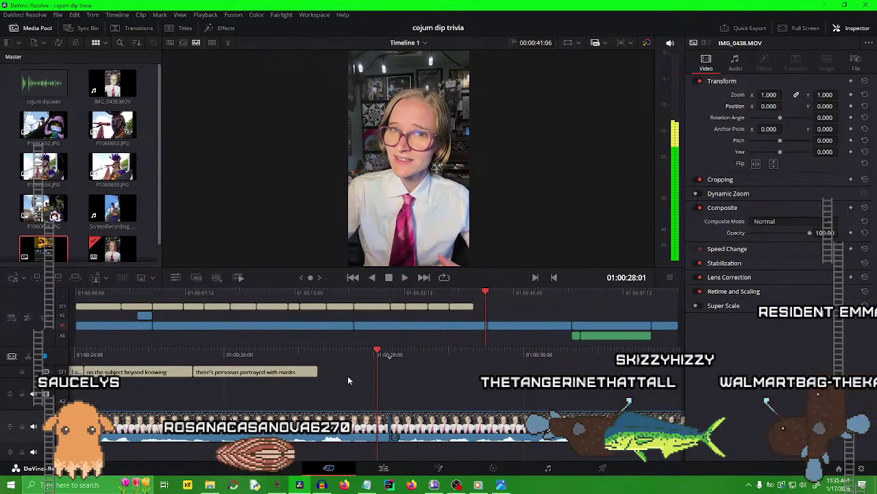
drag(388, 385, 388, 385)
key(ctrl+s)
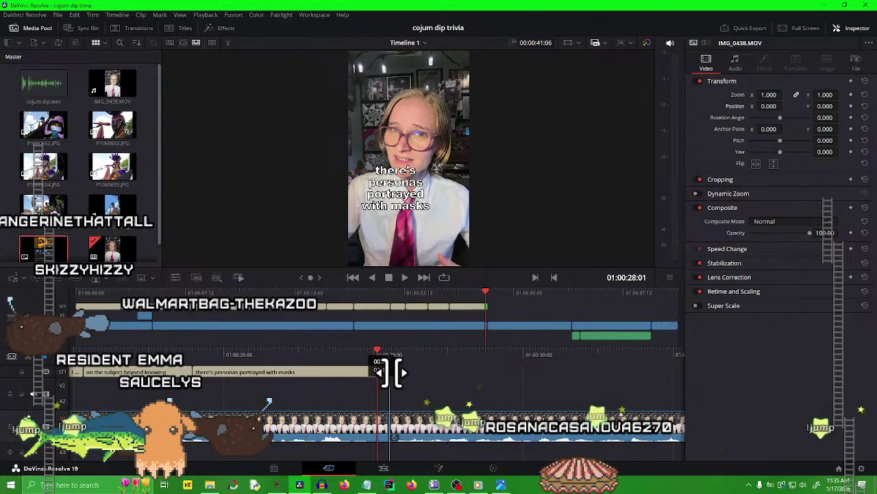
key(slash)
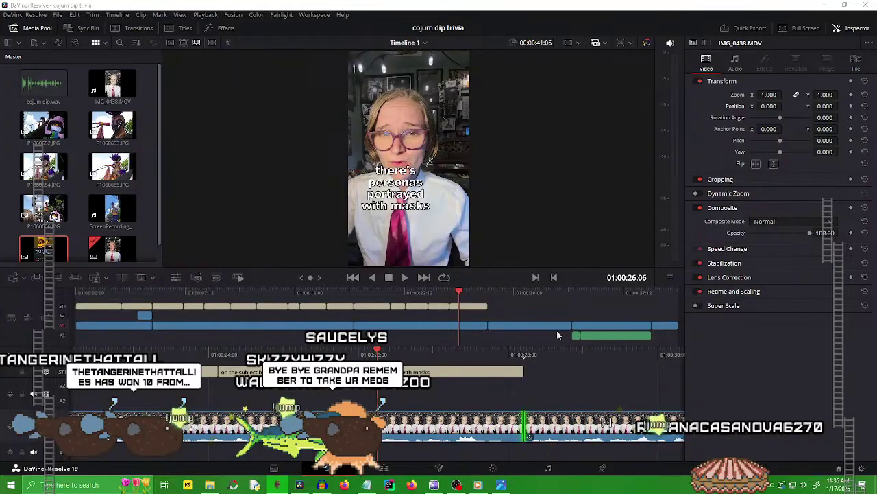
key(space)
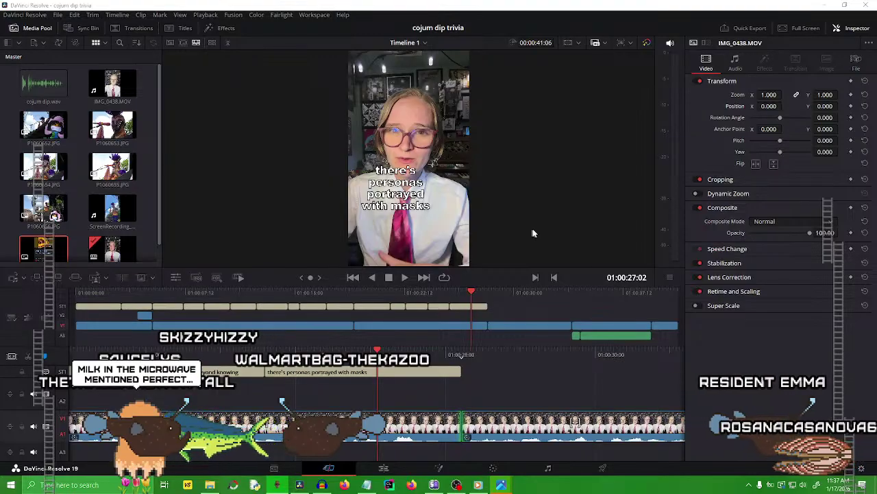
Switch to the open DuckDuckGo "cojum dip" screenshot in the image viewer, read its band description and minimize it.
mouse_move(502, 485)
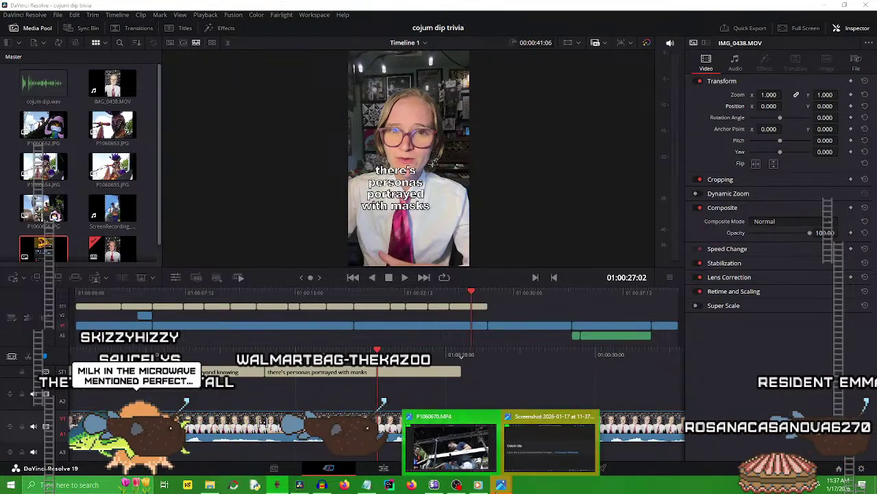
click(559, 451)
drag(468, 22, 545, 62)
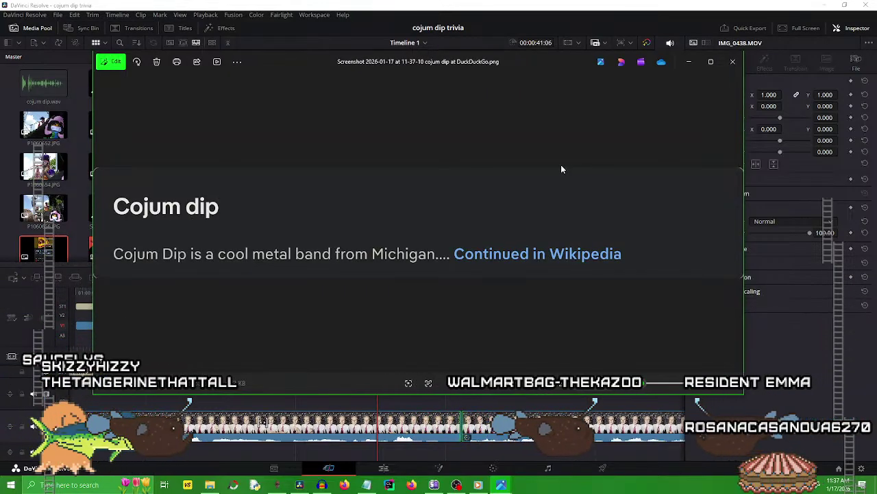
click(688, 62)
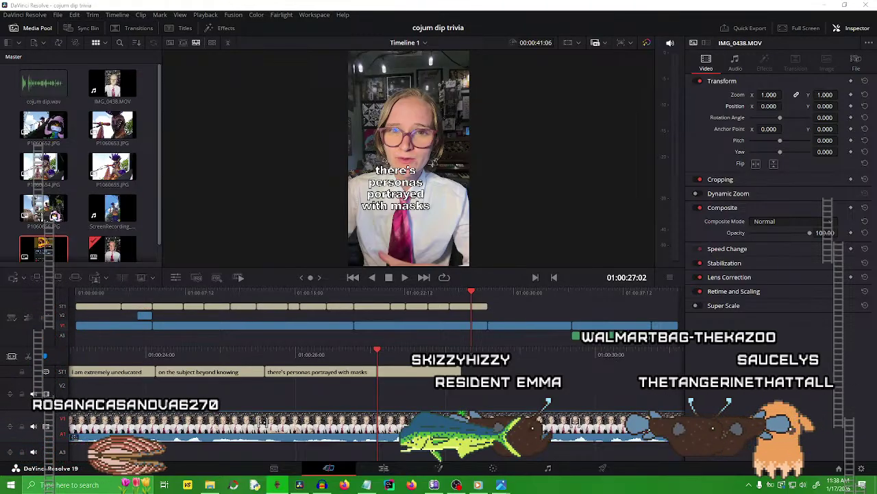
Place the image of the masked group on V2 under the "there's personas" subtitle, with zoom 0.400 and vertical position 230.
drag(391, 168, 295, 395)
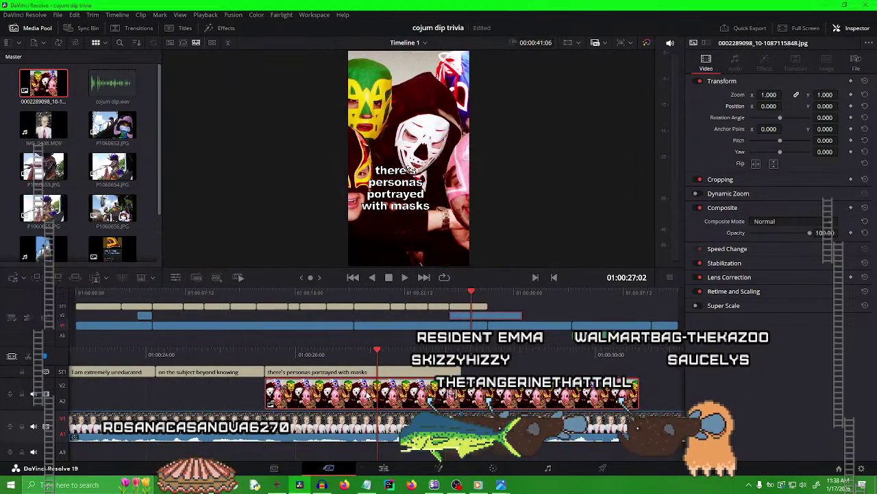
drag(761, 95, 720, 94)
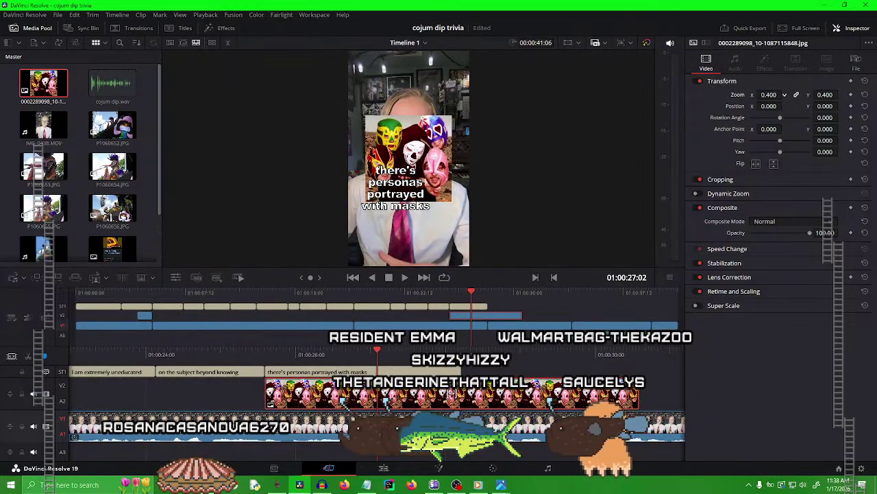
drag(816, 106, 841, 105)
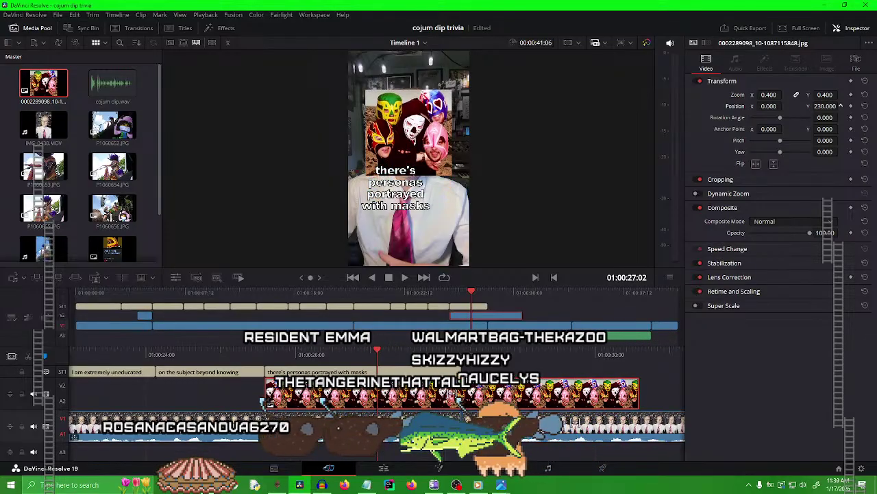
Replay the masked-group image and trim its clip to start slightly after the "there's personas" subtitle and end with it.
drag(343, 364, 600, 366)
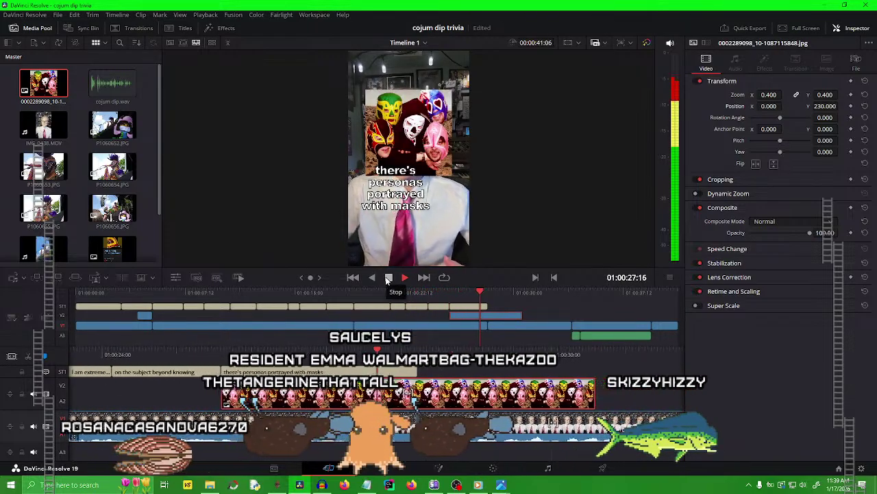
click(388, 278)
drag(218, 370, 470, 371)
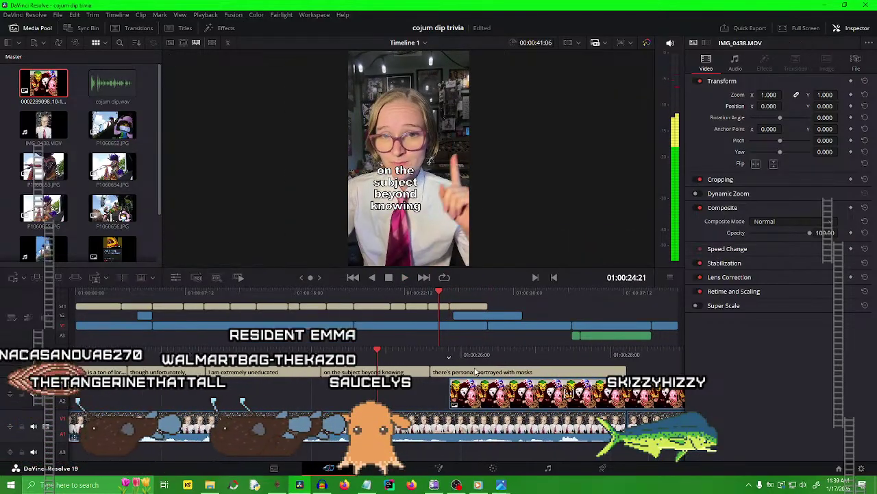
key(space)
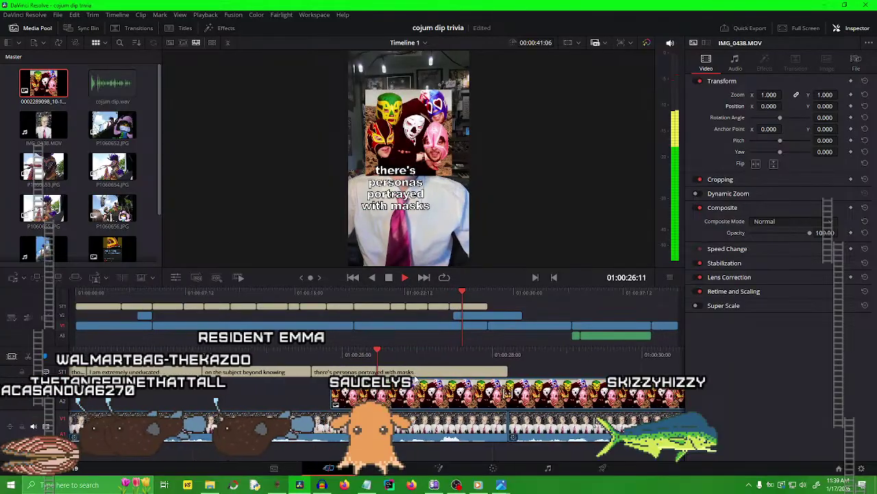
mouse_move(499, 375)
mouse_down()
mouse_move(493, 359)
mouse_move(502, 364)
mouse_up()
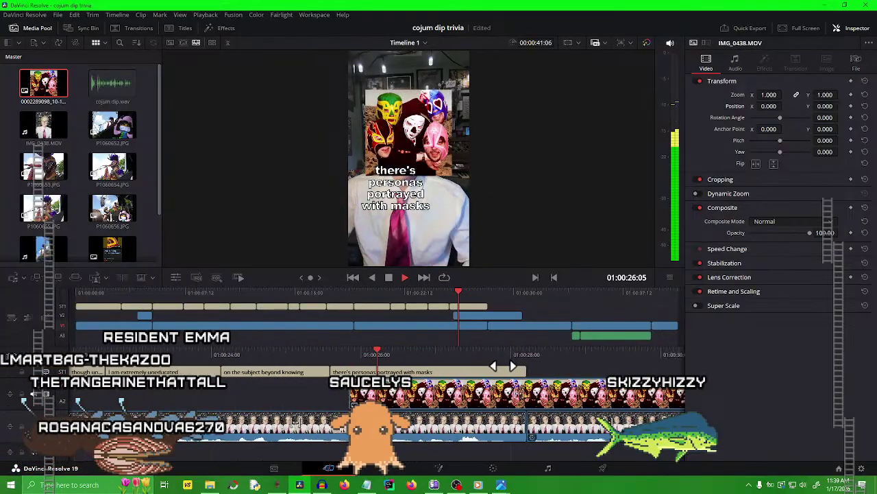
key(space)
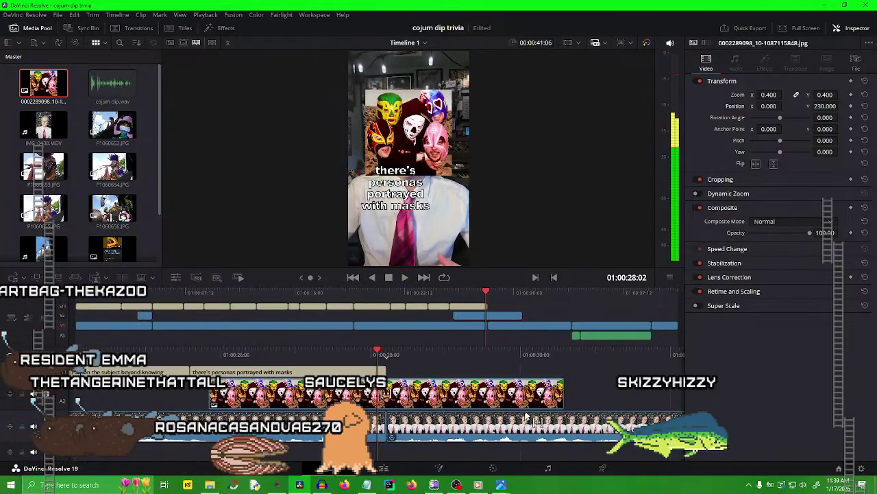
drag(556, 395, 385, 395)
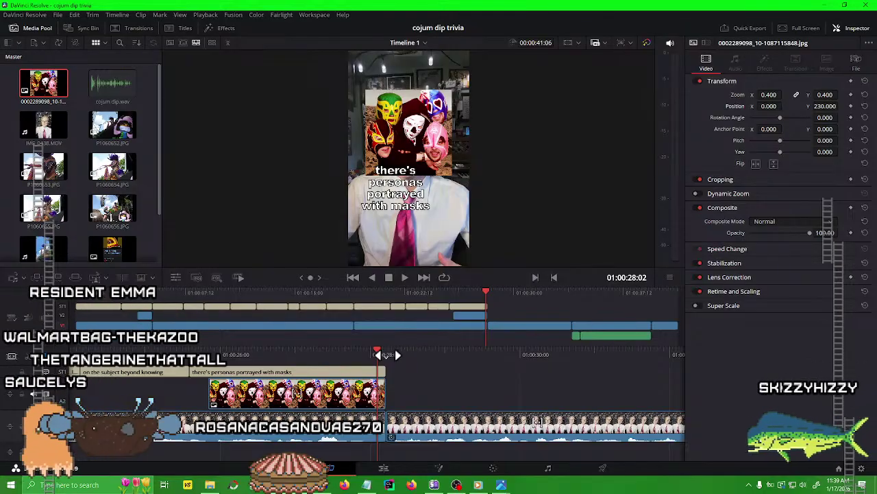
Extend the "there's personas portrayed with masks" subtitle to 01:00:29:14, split it at the video cut at 01:00:28:05 and save the project.
drag(380, 373, 477, 363)
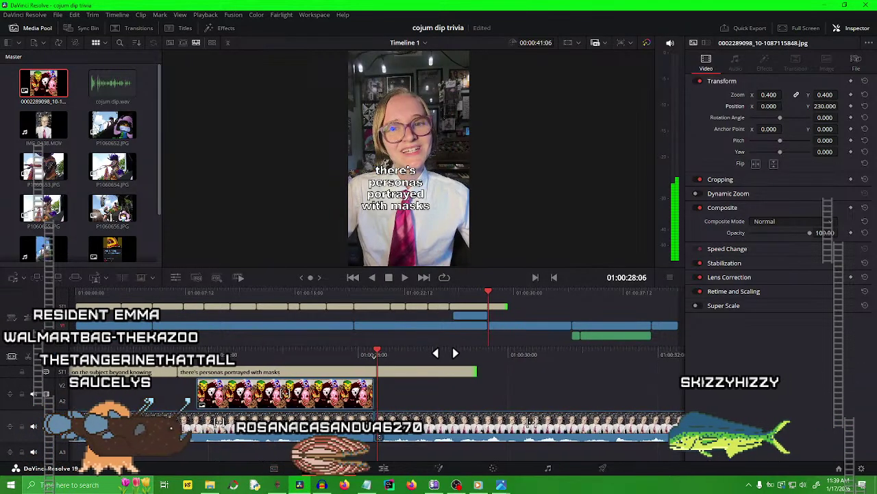
click(429, 374)
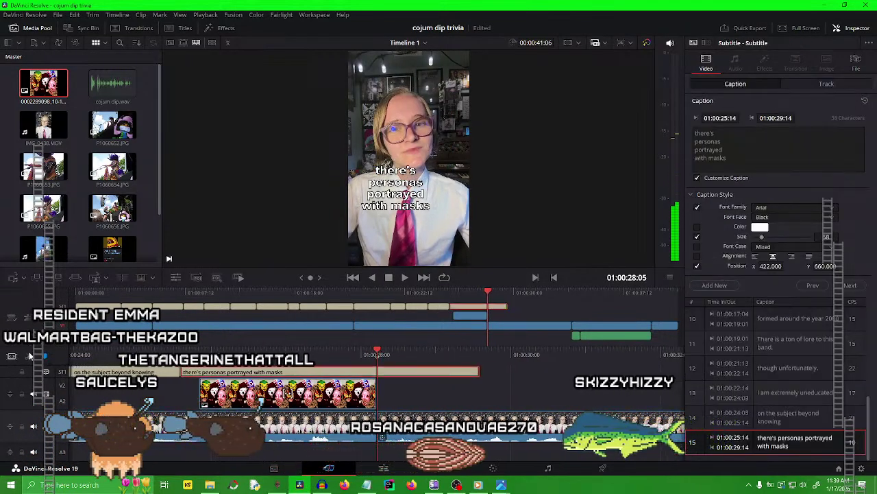
click(433, 372)
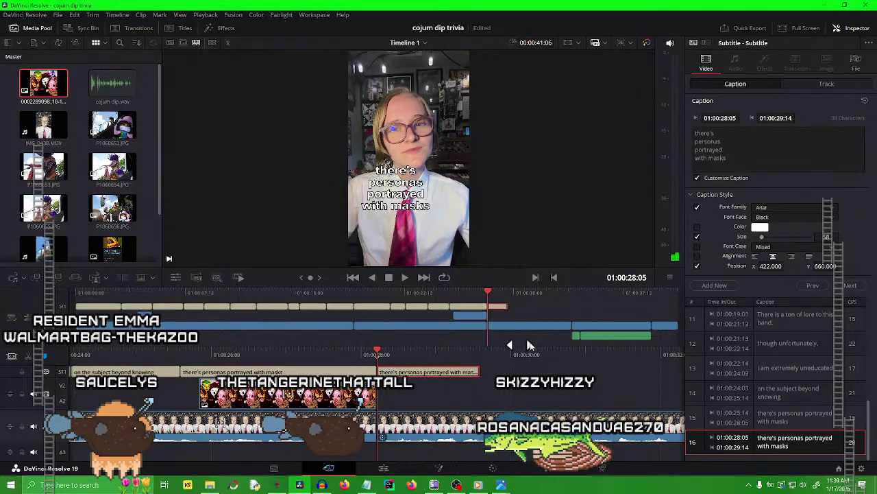
key(ctrl+s)
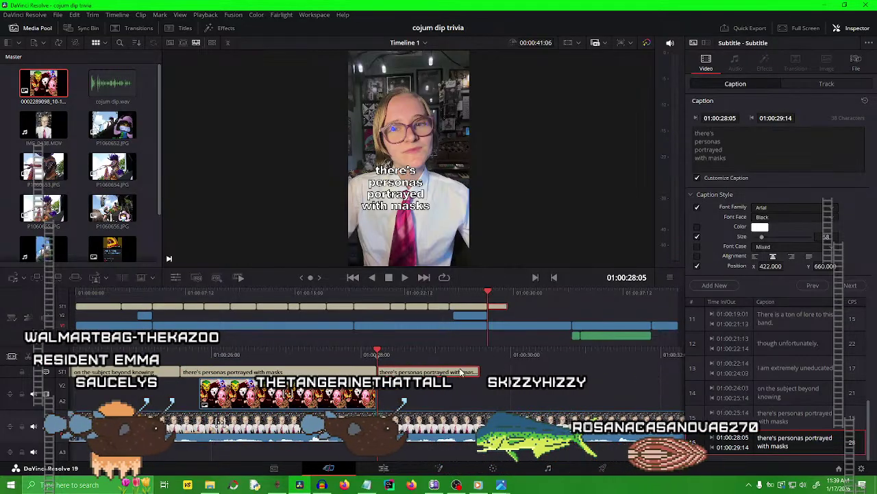
Play past the cut and extend the second "there's personas" subtitle piece to 01:00:31:07.
key(space)
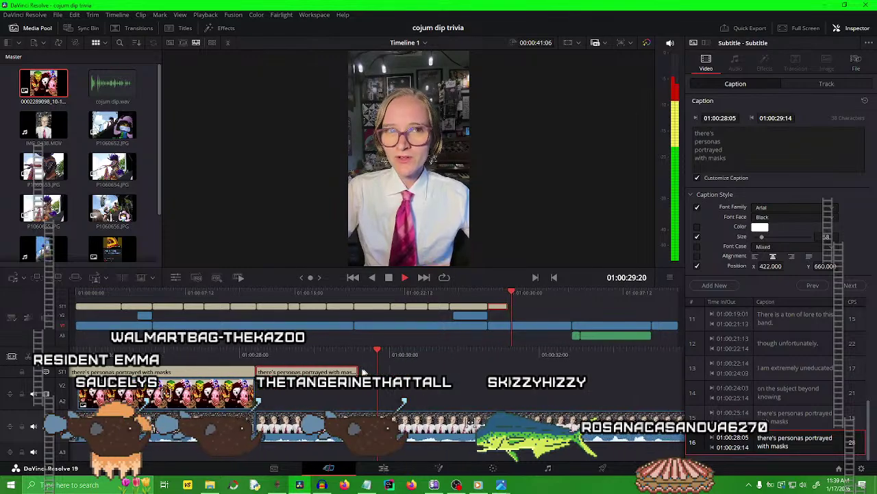
click(357, 368)
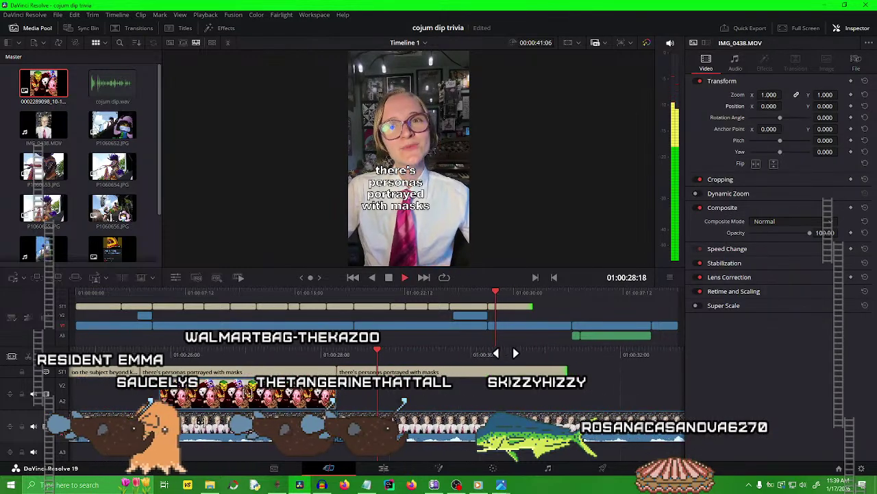
drag(478, 369, 435, 362)
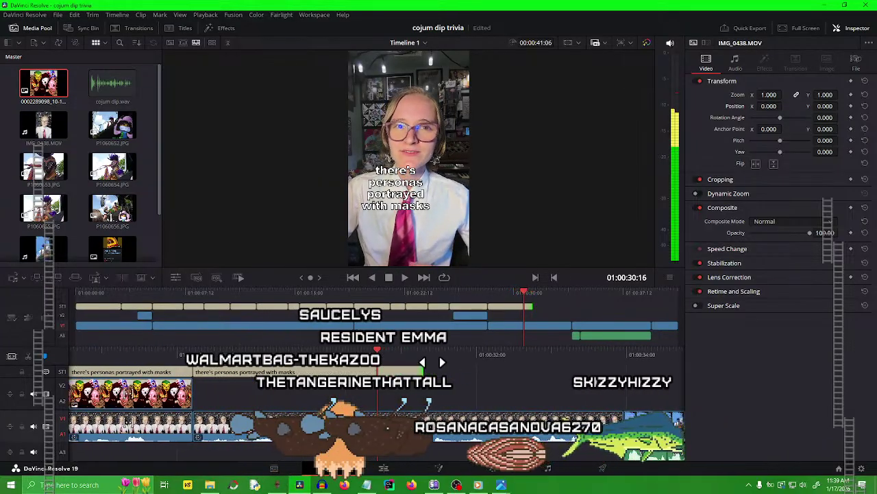
Split that subtitle at 01:00:30:16 and retext its first part as "In 2024, / Moon Waltz / was played / live" on four lines.
click(411, 372)
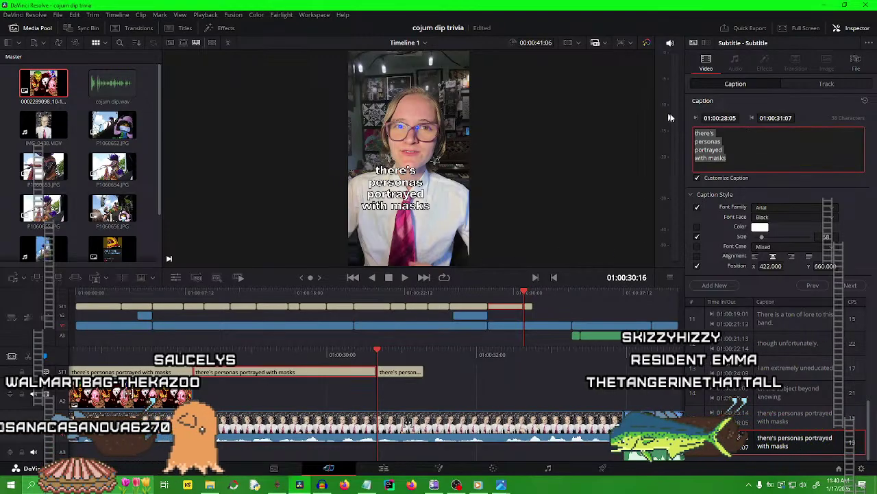
text(In 2024, Moon Waltz was played live)
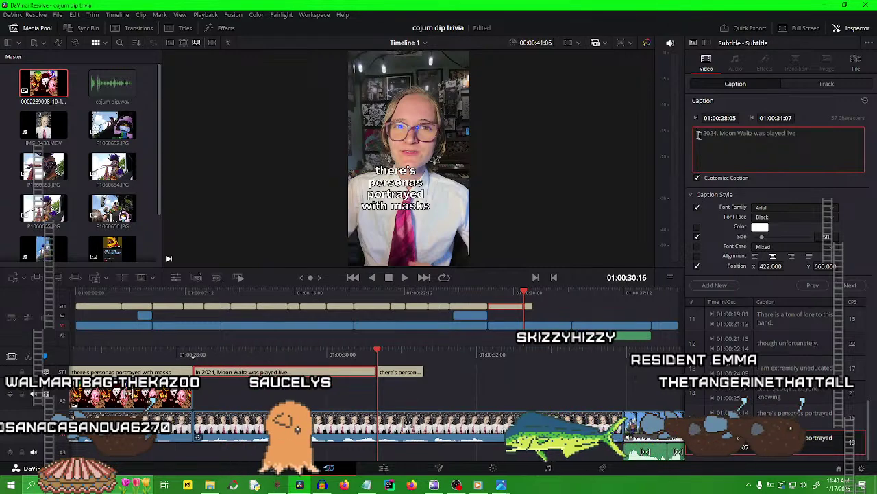
click(717, 133)
key(BackSpace)
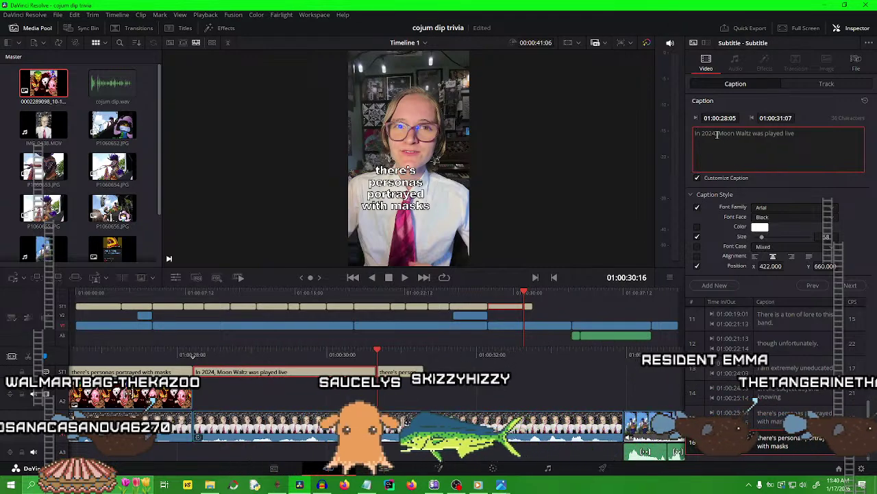
text(,)
key(Return)
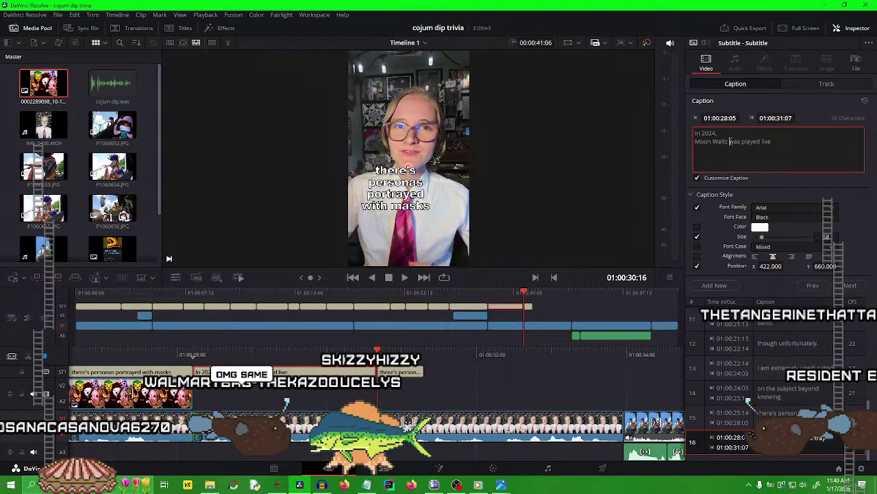
click(732, 142)
key(Return)
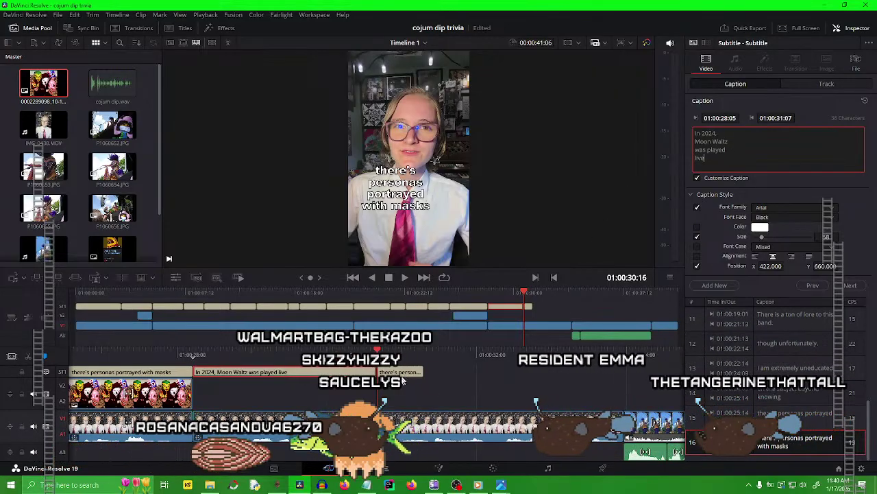
Replay the passage from the masked-group image and extend the last "there's personas" subtitle to 01:00:33:17.
drag(338, 349, 572, 347)
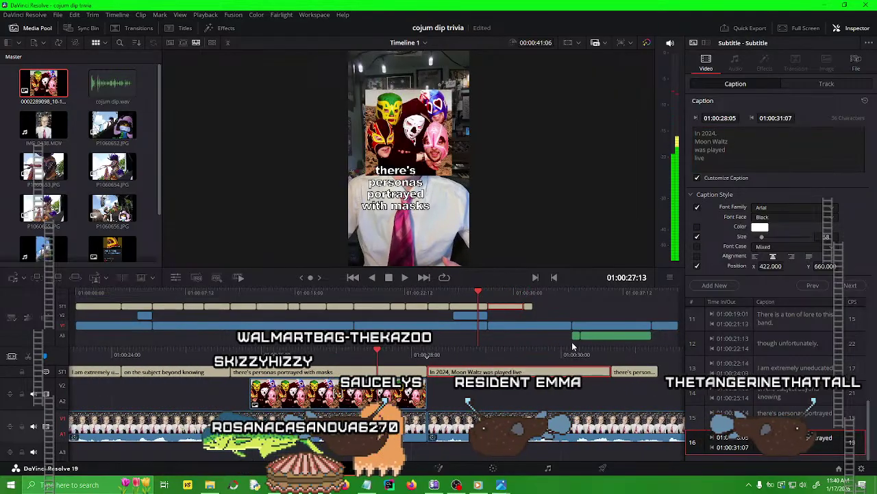
key(space)
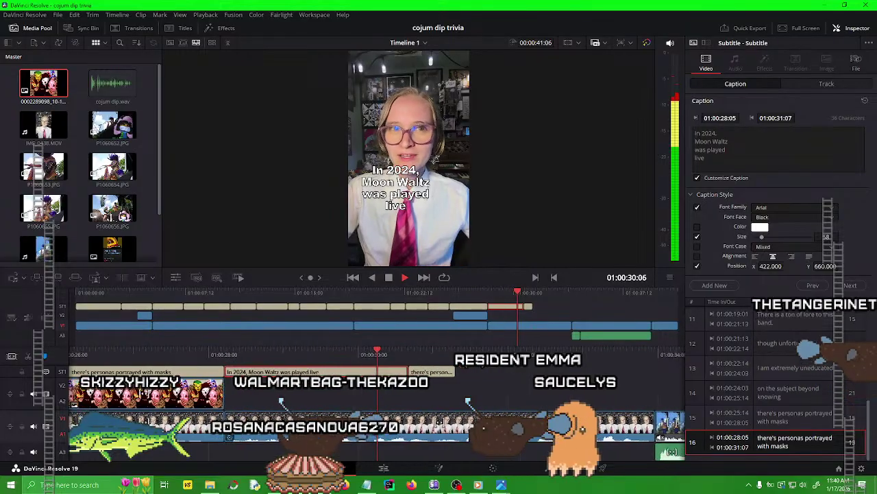
key(space)
key(ctrl+z)
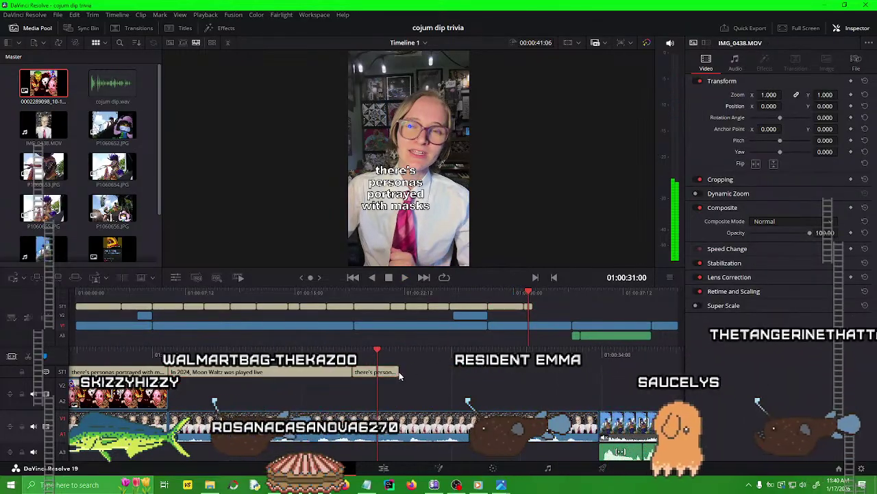
key(space)
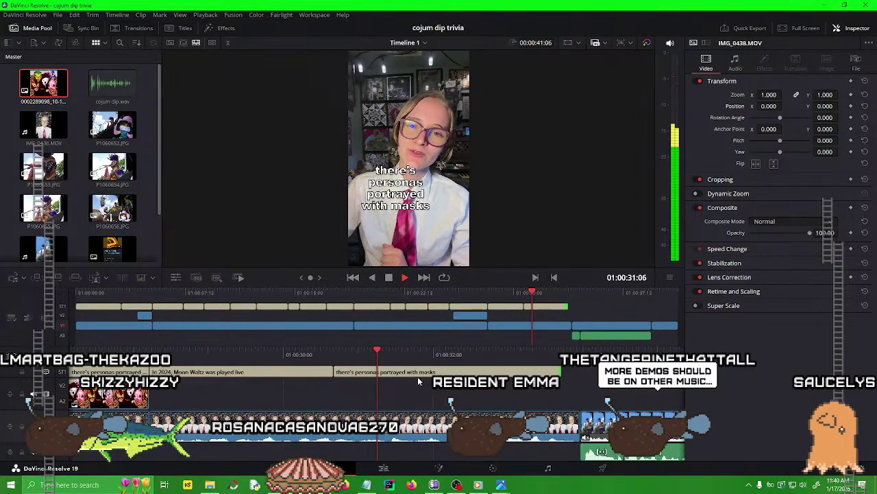
key(space)
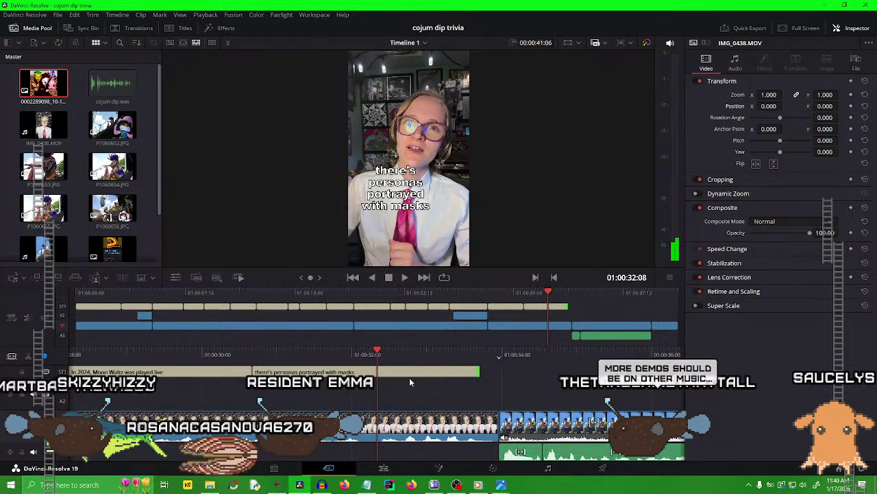
Split the last subtitle at 01:00:32:08 and replace the first part's text with "during the edu + friends tour".
click(409, 377)
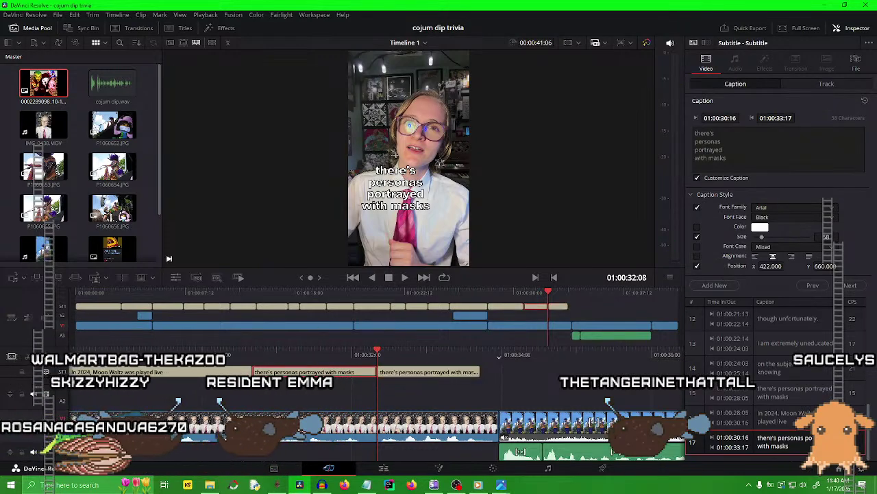
key(ctrl+b)
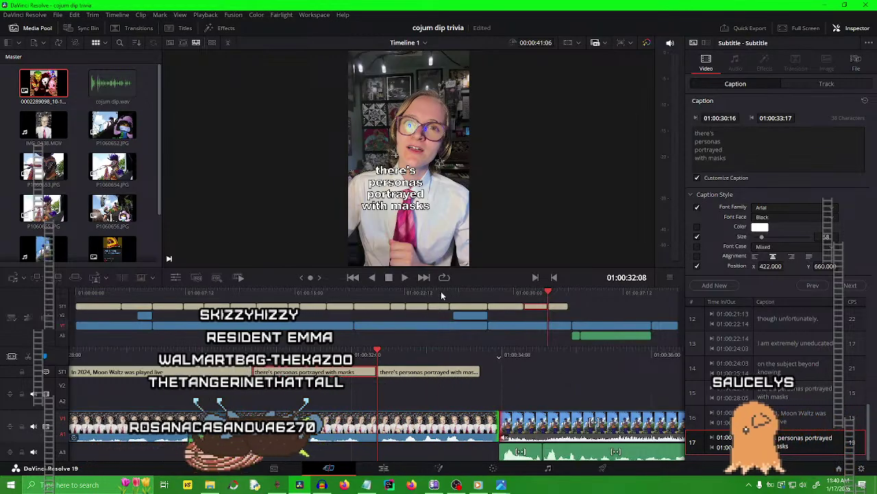
click(465, 372)
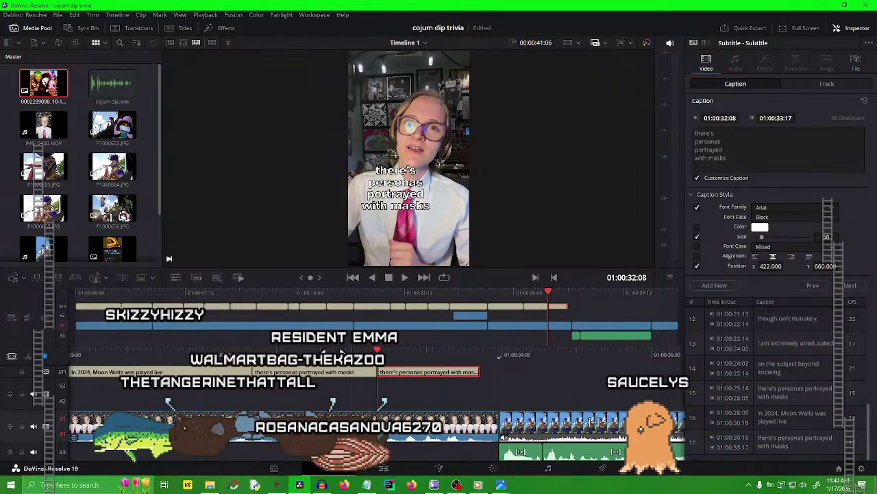
click(315, 372)
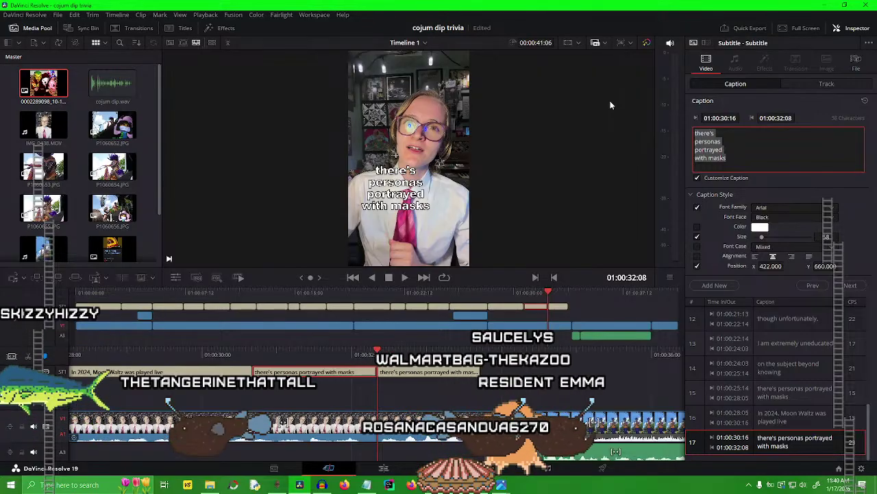
text(during the edu + friends tour)
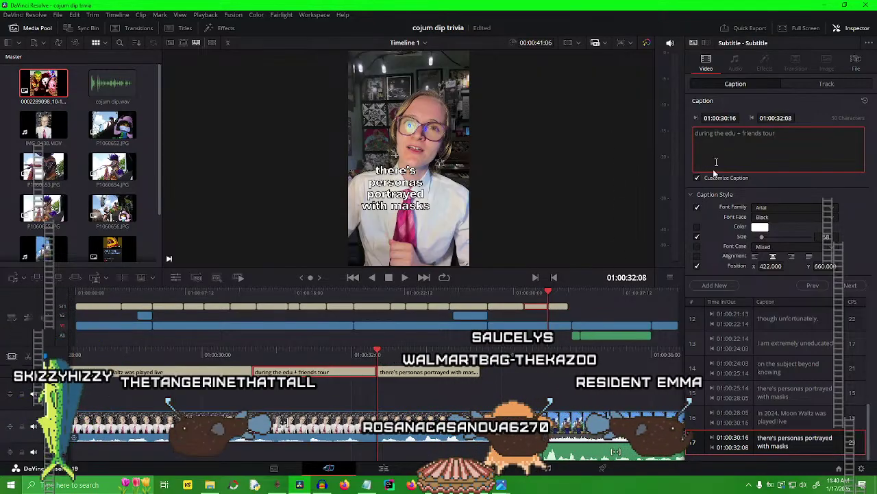
Break the tour subtitle into four lines, "during / the edu + / friends / tour", and save the project.
key(/)
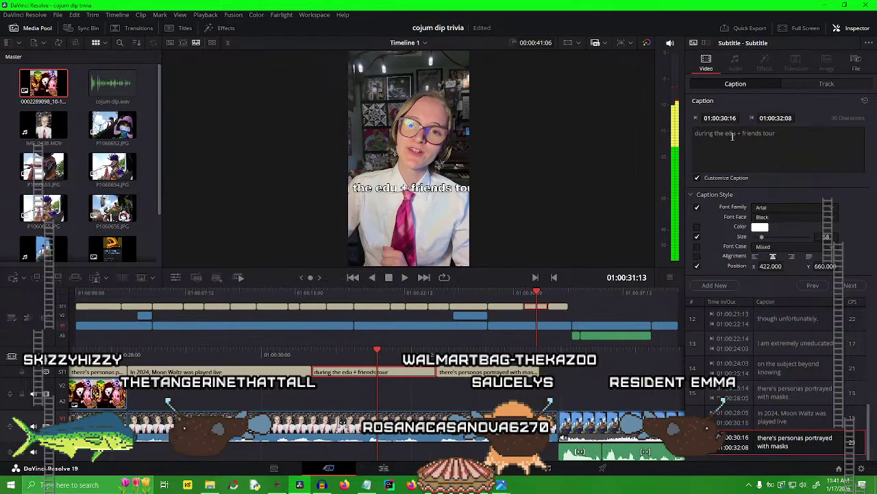
key(Return)
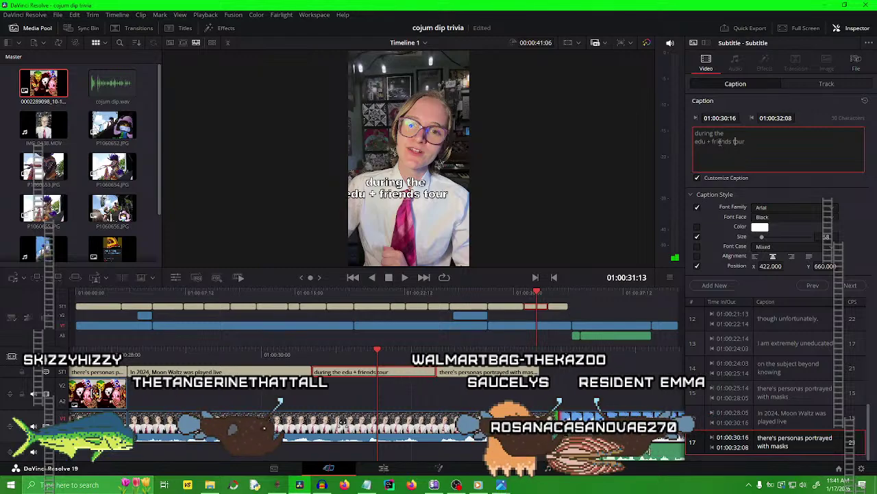
click(712, 142)
key(Return)
click(715, 149)
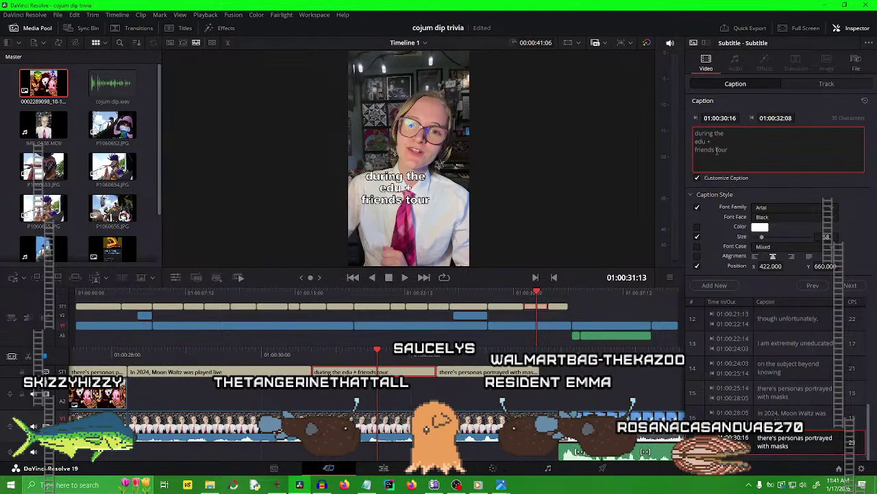
key(Return)
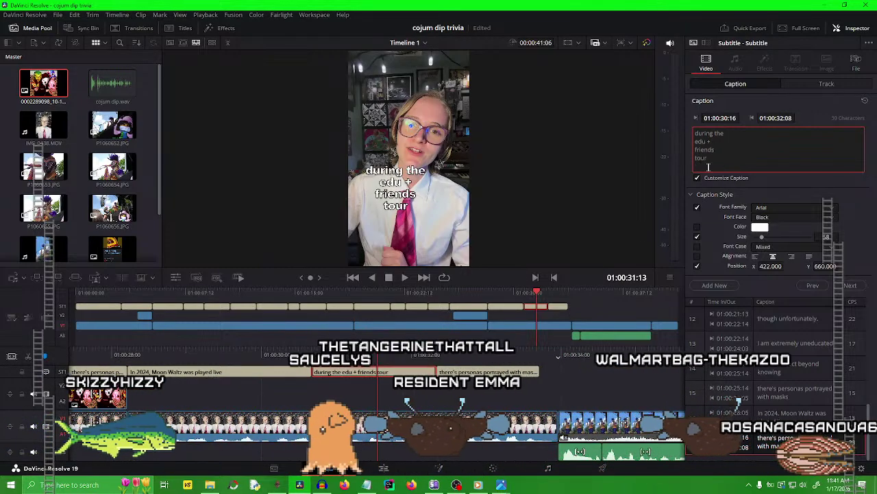
key(BackSpace)
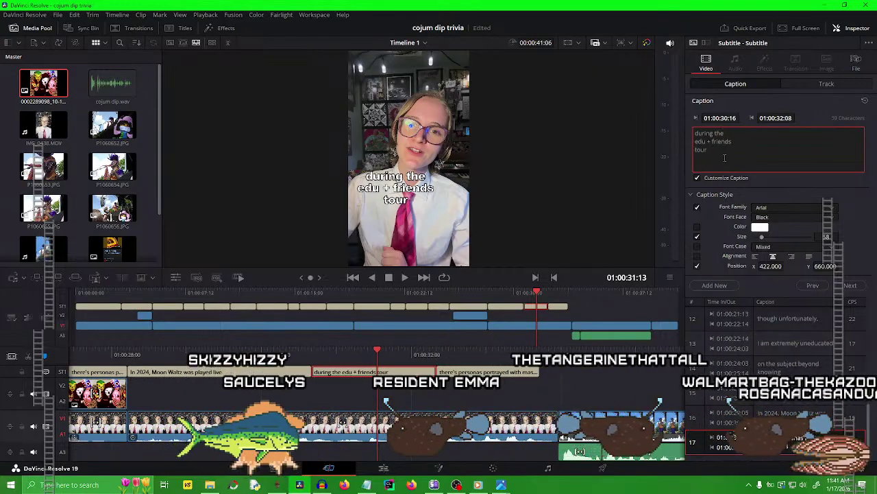
key(Return)
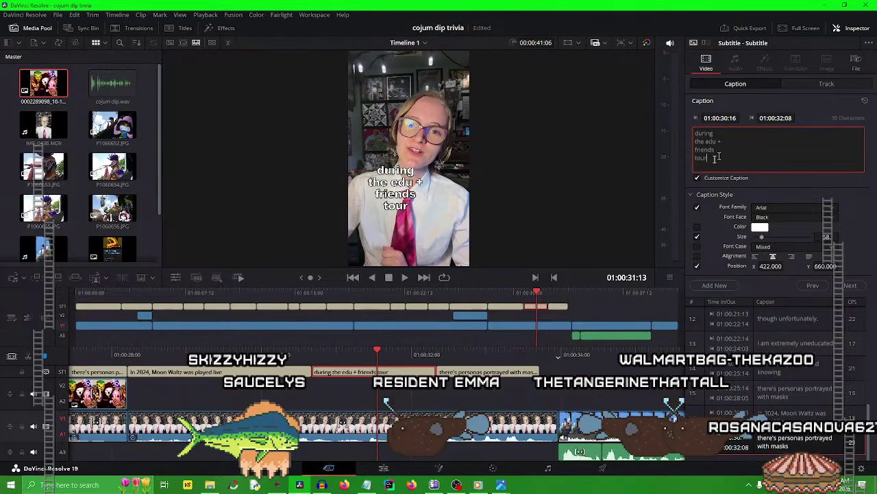
key(ctrl+s)
Replay from the "In 2024" subtitle, extend the last "there's personas" subtitle to 01:00:35:19 and split it at 01:00:33:23.
drag(419, 359, 619, 358)
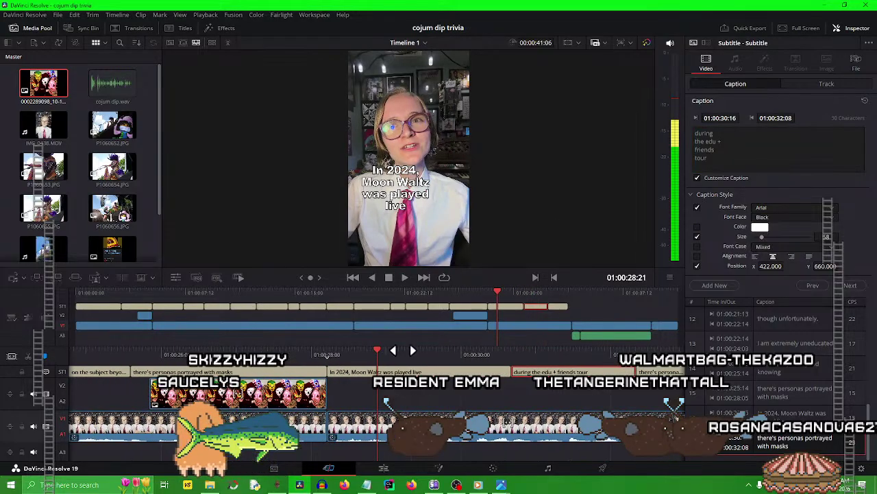
click(443, 399)
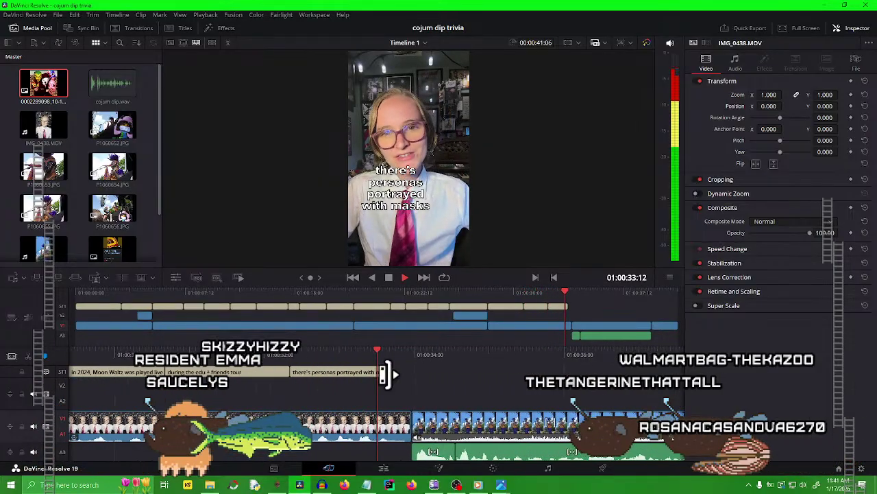
key(space)
click(348, 373)
drag(357, 373, 513, 373)
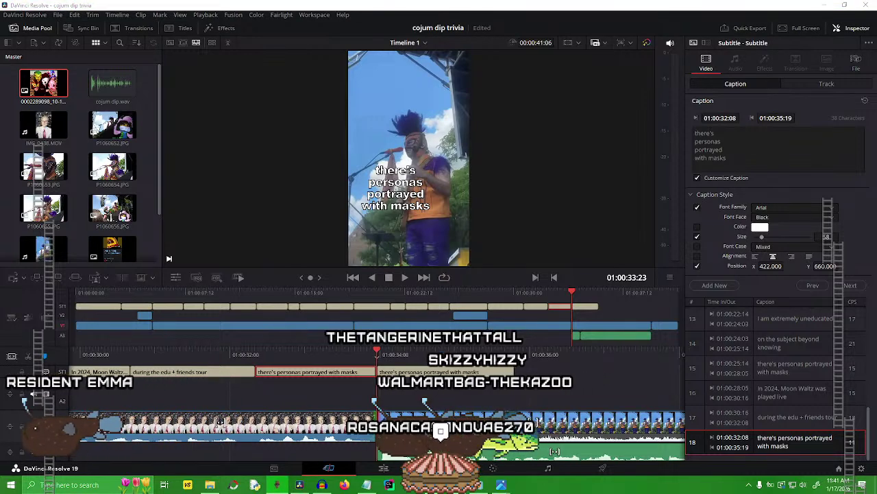
Replace the text of the subtitle starting at 01:00:32:08 with "alongside / Tally Hall / songs" on three lines.
click(324, 380)
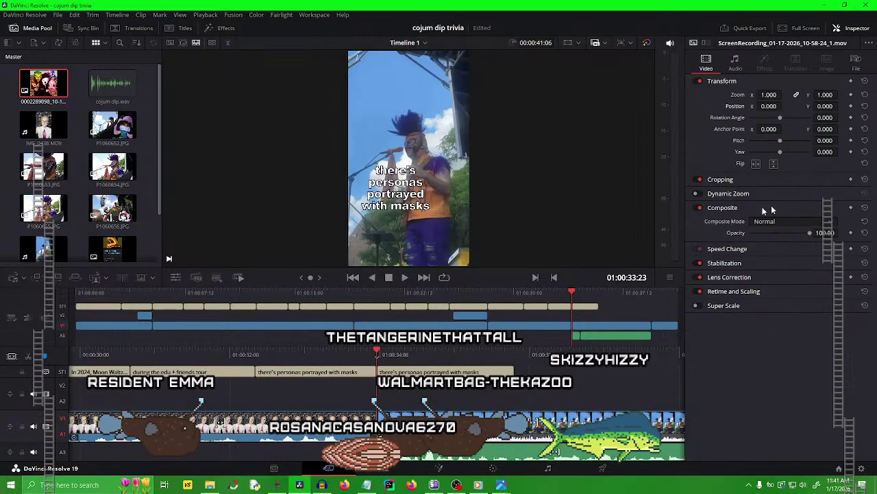
click(341, 371)
key(ctrl+a)
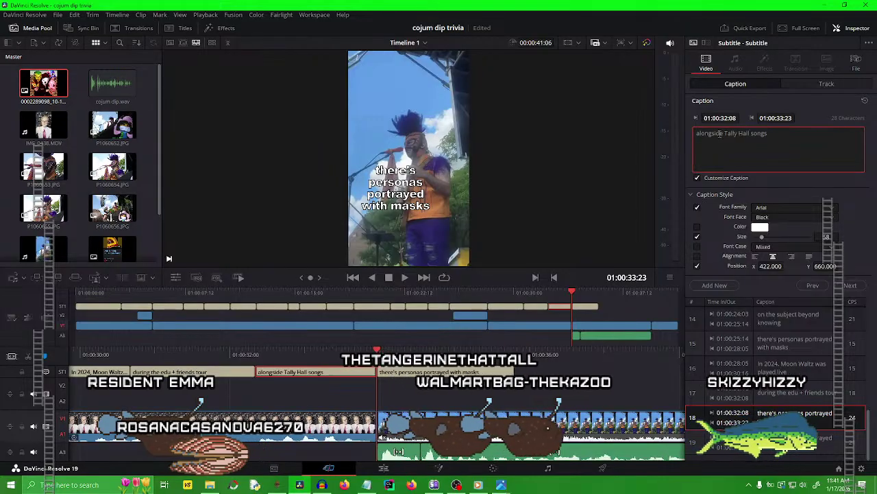
text(alongside Tally Hall songs)
key(Home)
key(Delete)
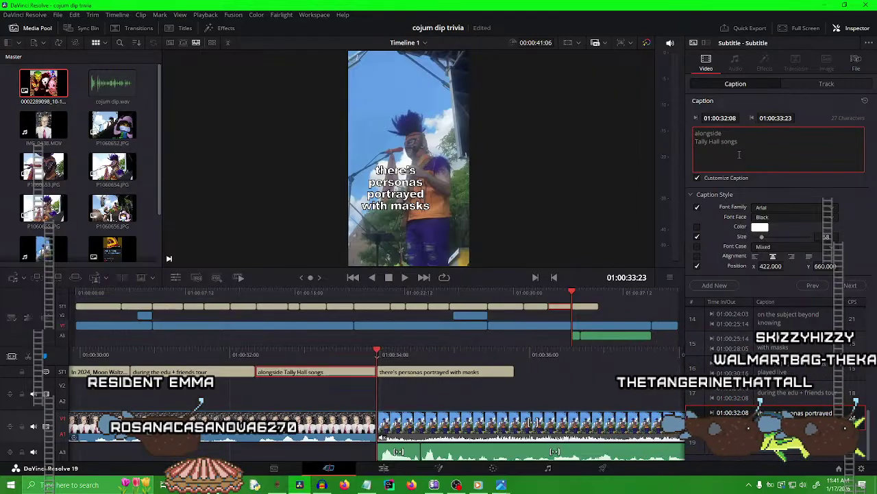
key(Return)
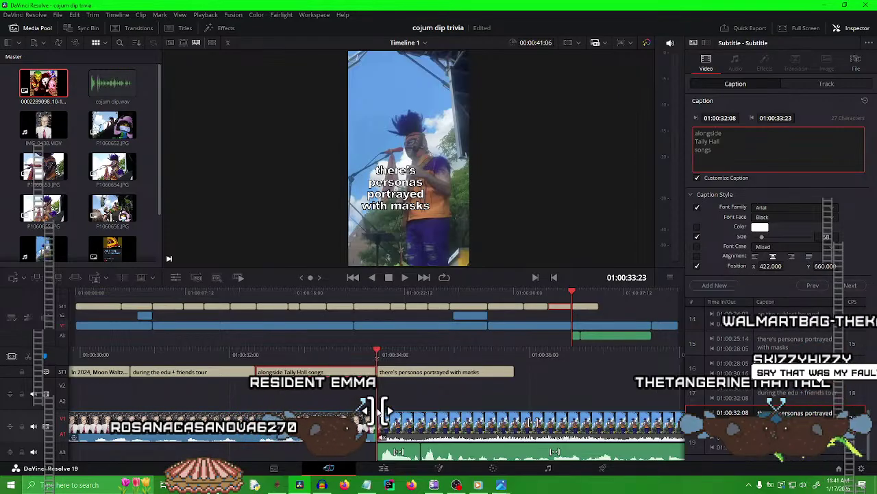
Replay the passage from the "alongside Tally Hall songs" subtitle into the "there's personas" subtitle.
click(279, 327)
drag(242, 351, 629, 359)
key(space)
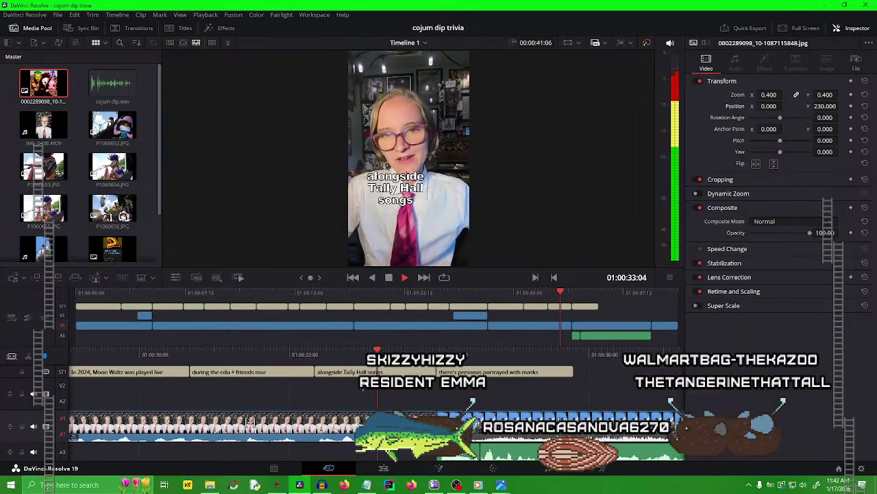
key(space)
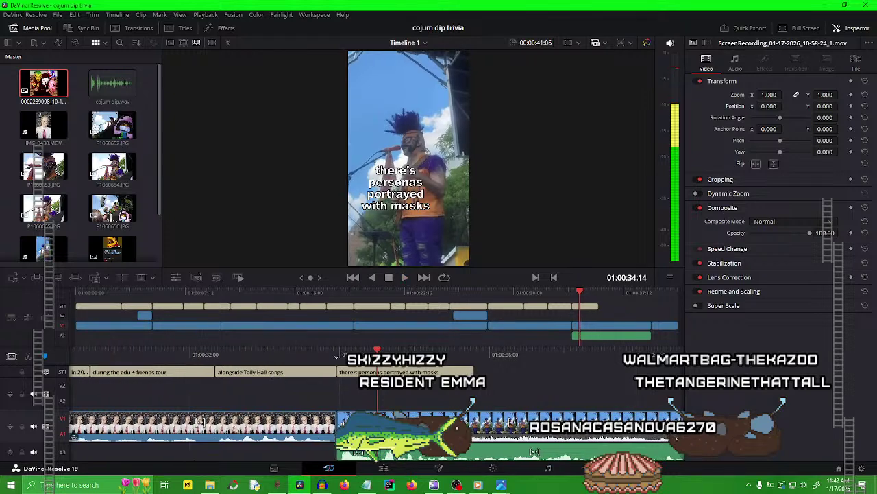
Overlay the YouTube concert screenshot on track V2 at about 01:00:29, with Zoom 0.310 and Position Y 271.
drag(244, 355, 299, 355)
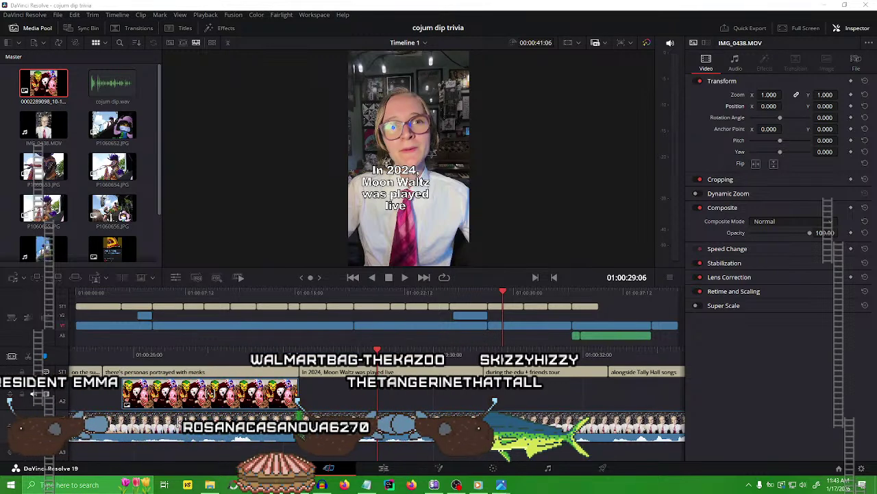
drag(564, 171, 369, 398)
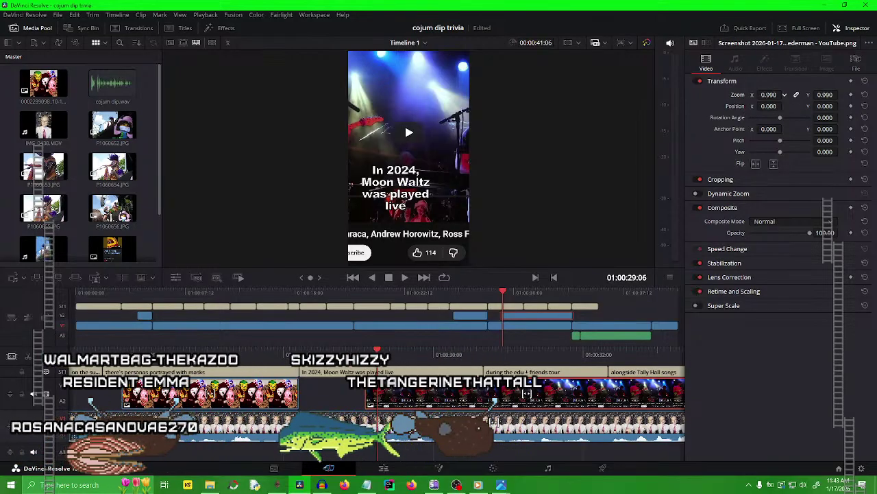
drag(768, 94, 716, 95)
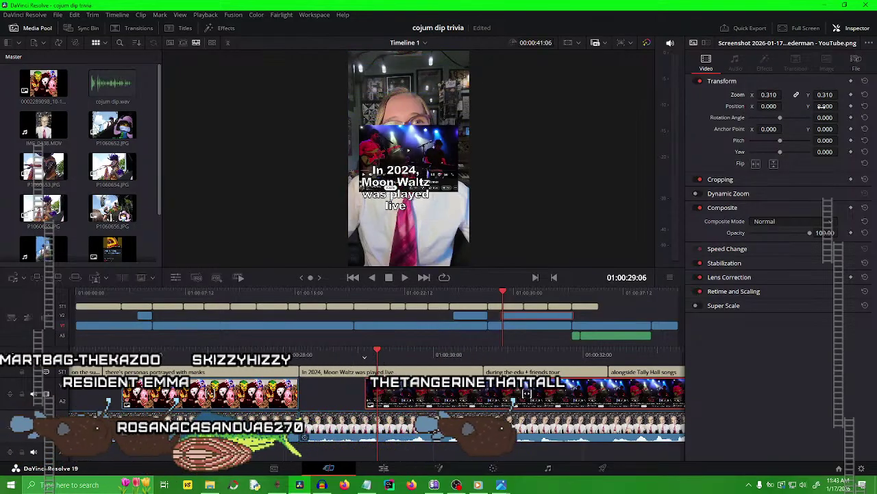
drag(825, 106, 841, 107)
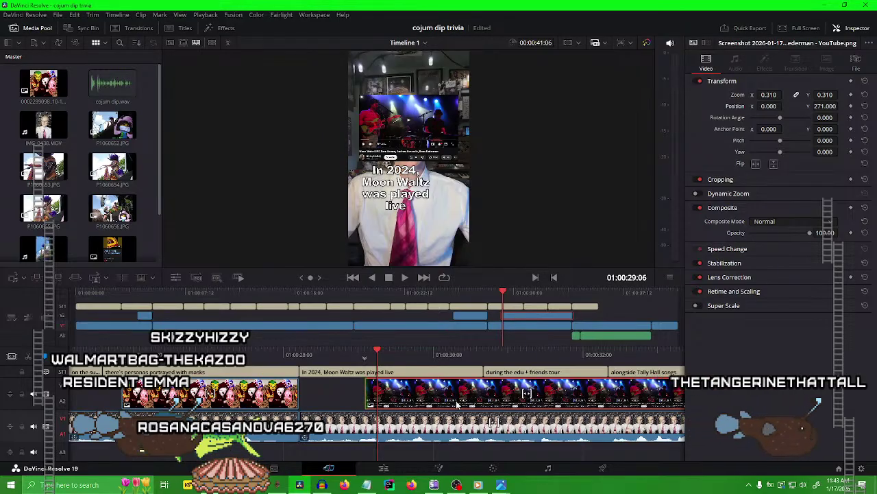
Shift the concert screenshot overlay slightly later and trim its end to the 01:00:33:23 cut.
drag(402, 403, 480, 401)
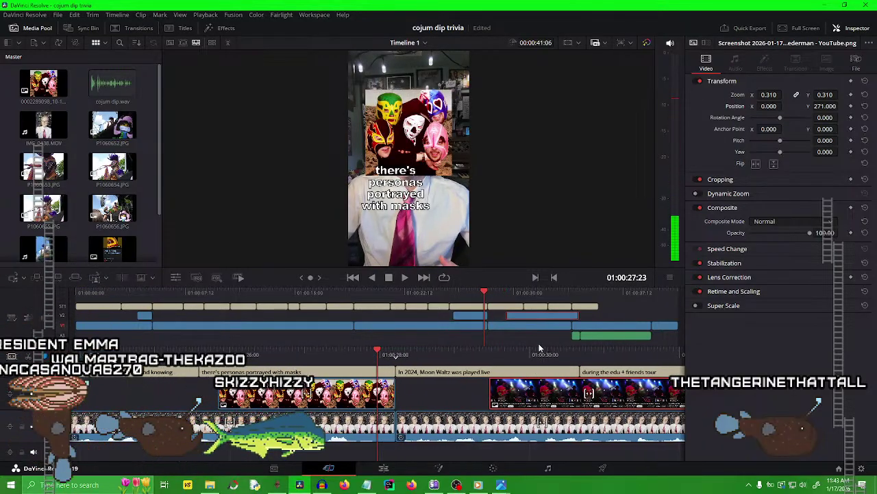
key(space)
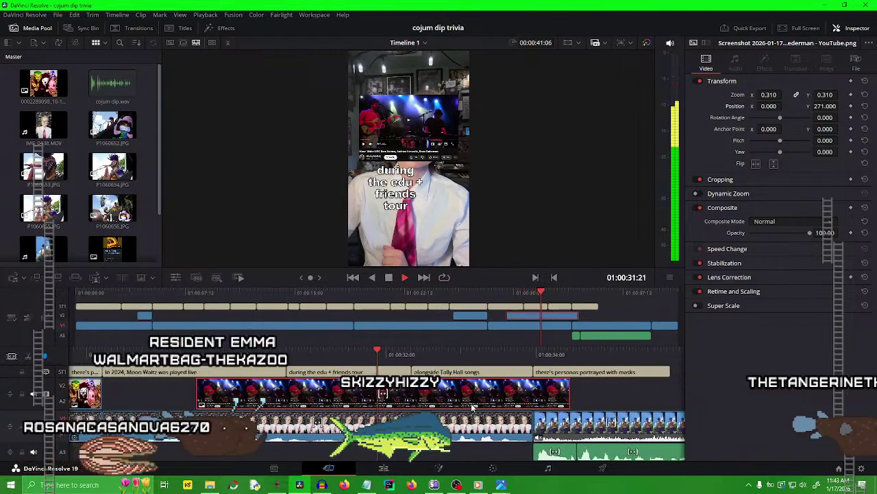
key(space)
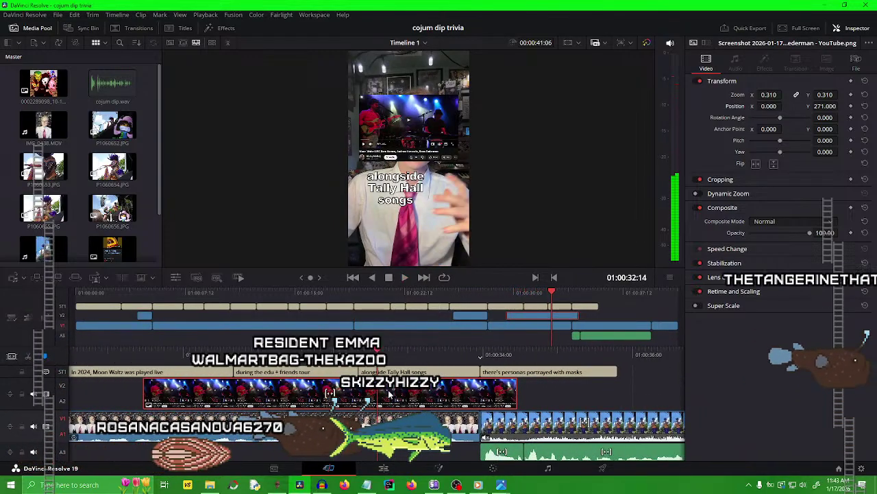
key(space)
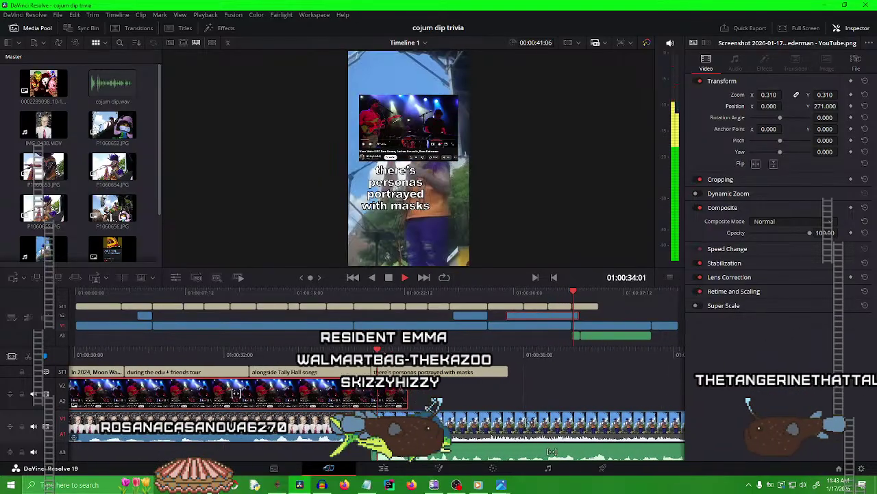
drag(401, 398, 370, 405)
Extend the last "there's personas portrayed with masks" subtitle to end at 01:00:36:09.
click(425, 371)
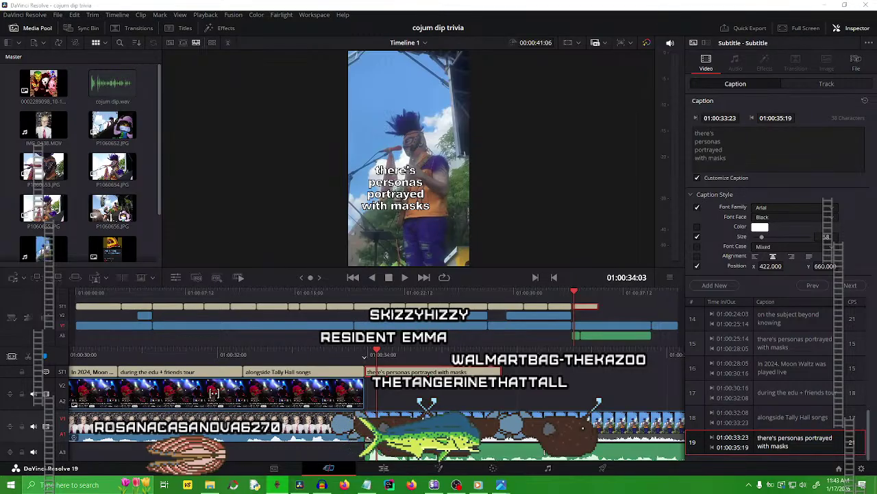
click(756, 162)
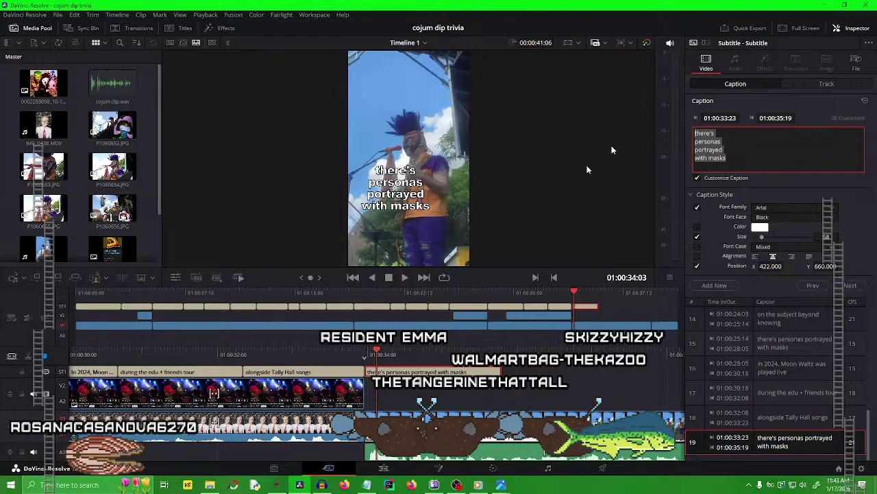
drag(498, 371, 312, 367)
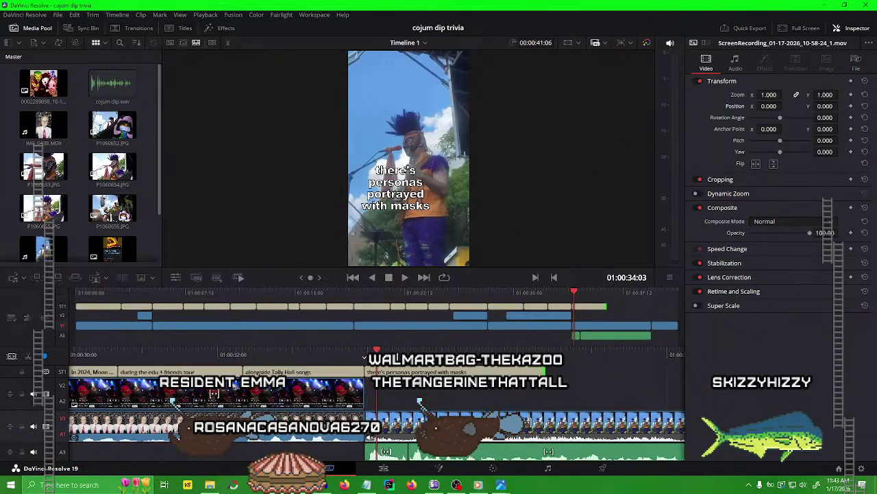
Replace the last subtitle's text with "AND" and split it at 01:00:34:13.
drag(376, 358, 514, 359)
key(space)
key(space)
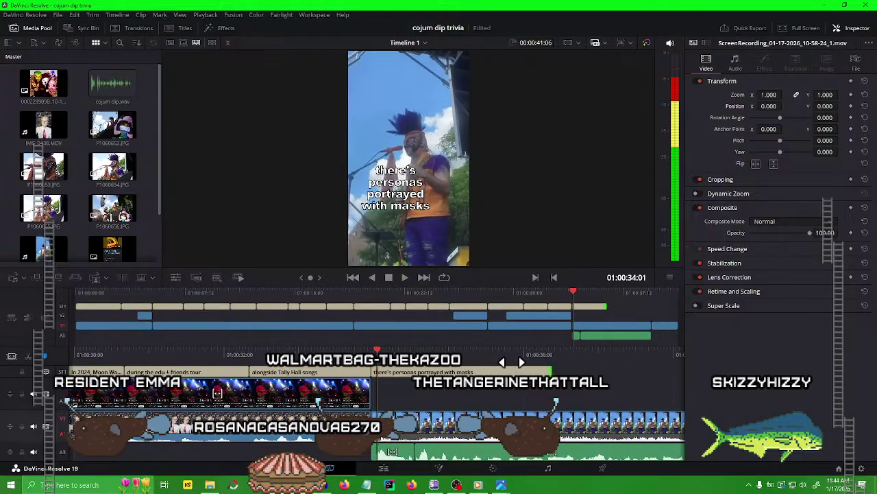
key(space)
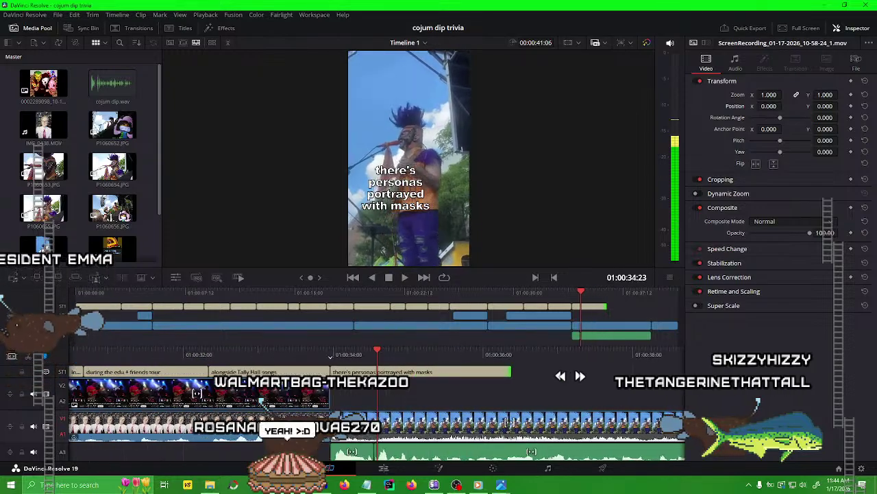
key(space)
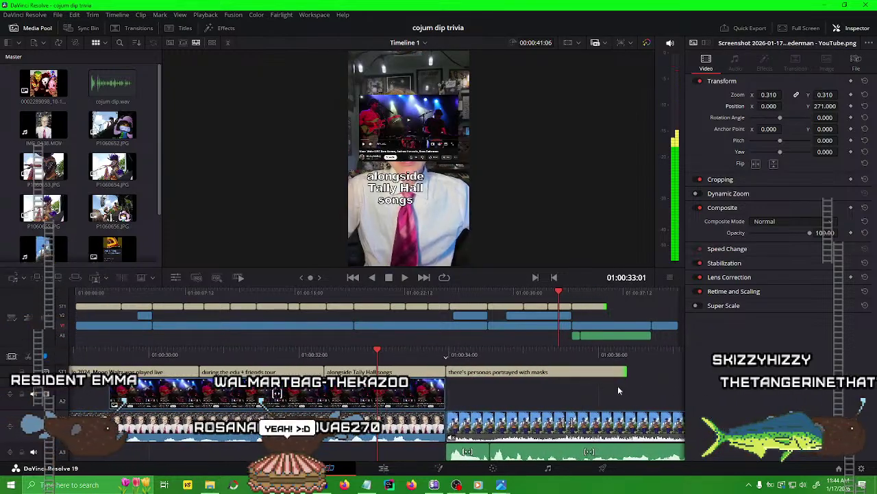
key(space)
key(space)
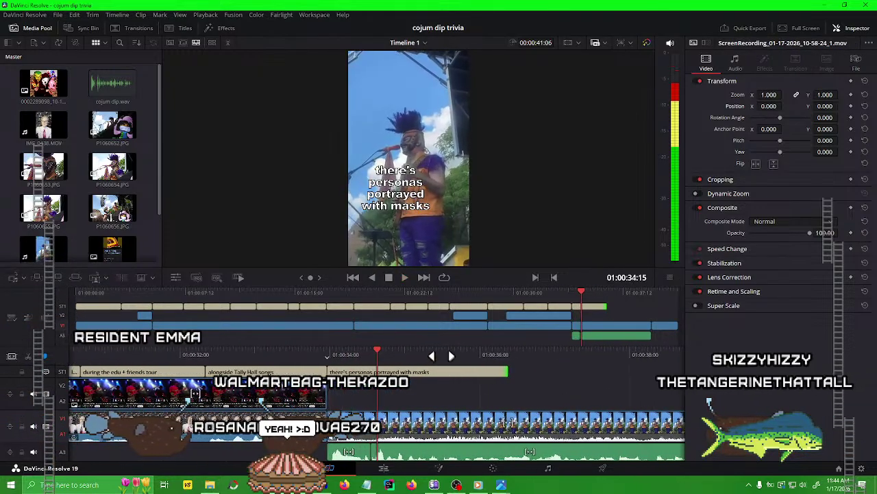
click(426, 376)
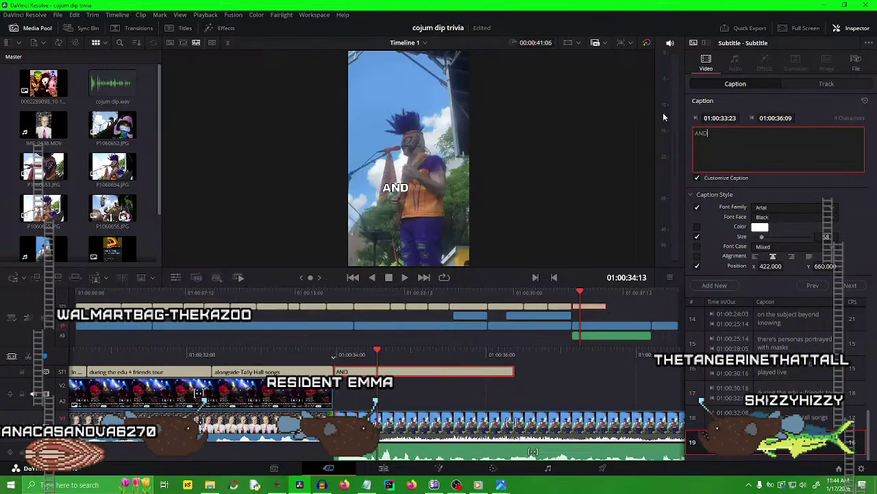
click(462, 410)
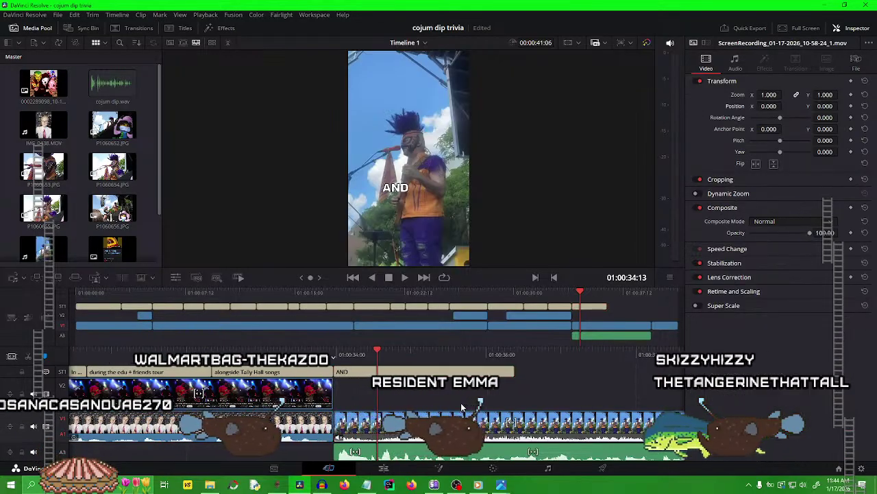
click(412, 372)
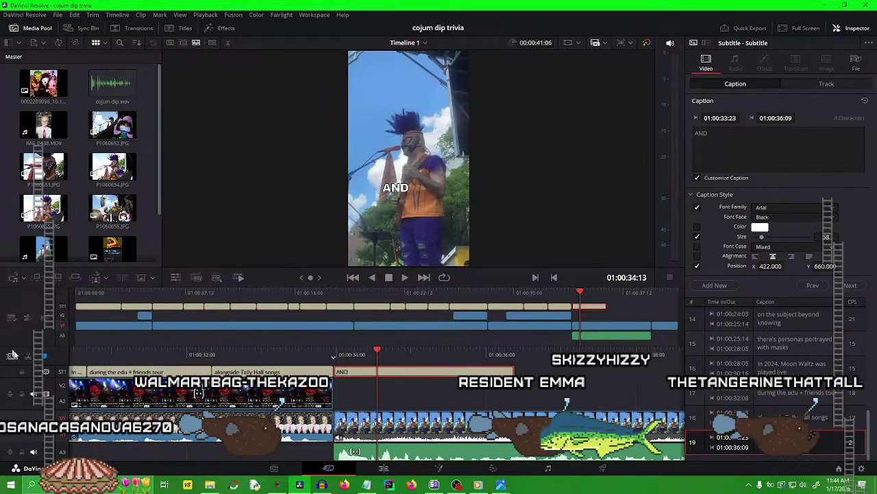
key(ctrl+b)
Split the first "AND" subtitle at 01:00:34:07 and replace the second part's text with "&".
key(j)
key(j)
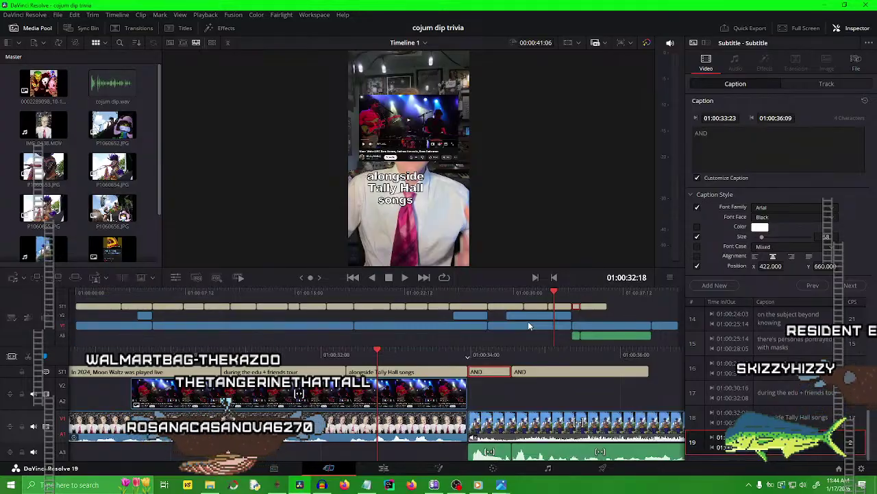
click(554, 389)
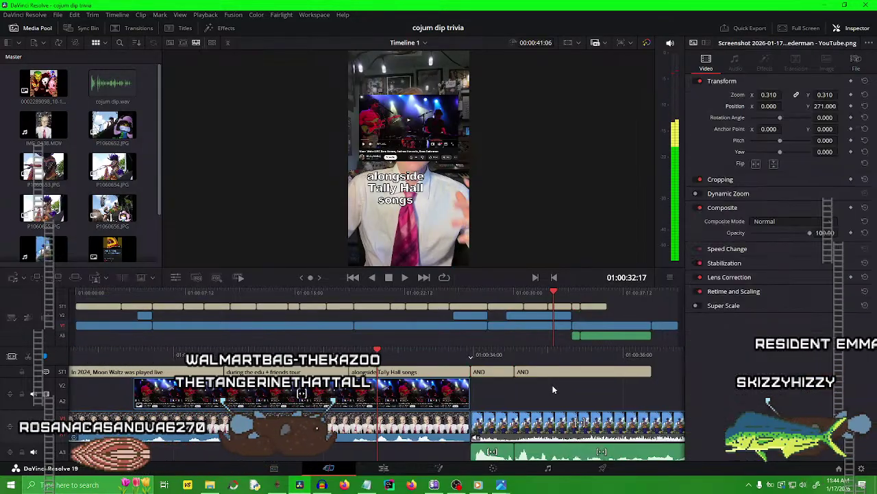
key(space)
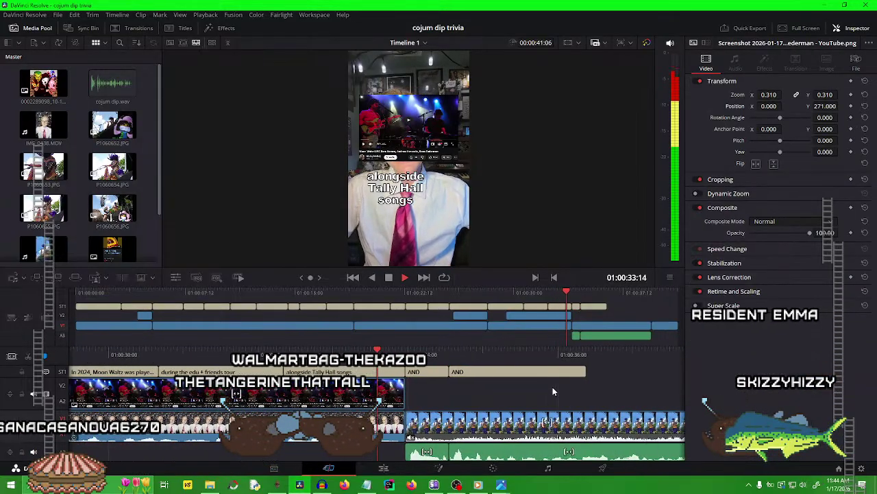
key(space)
click(363, 370)
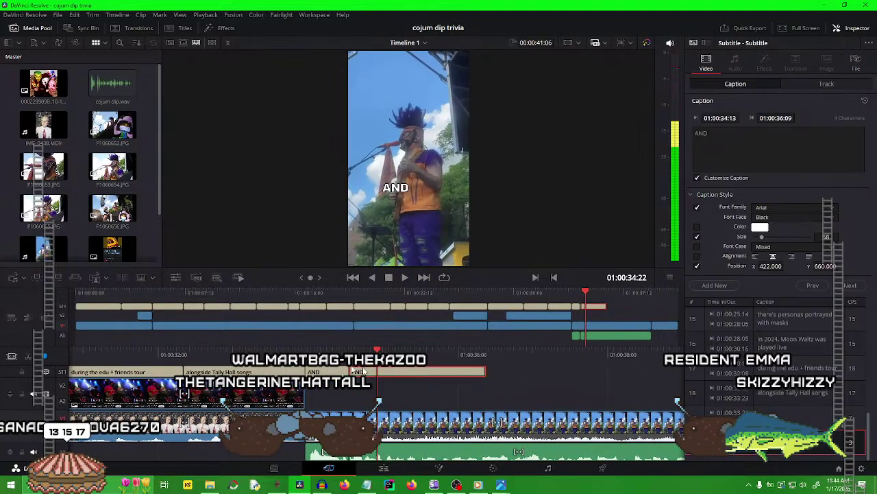
key(j)
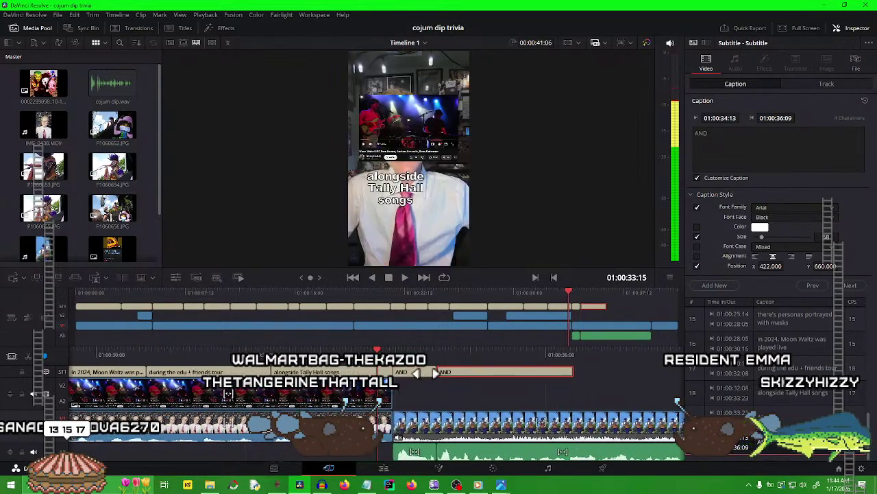
key(k)
click(401, 371)
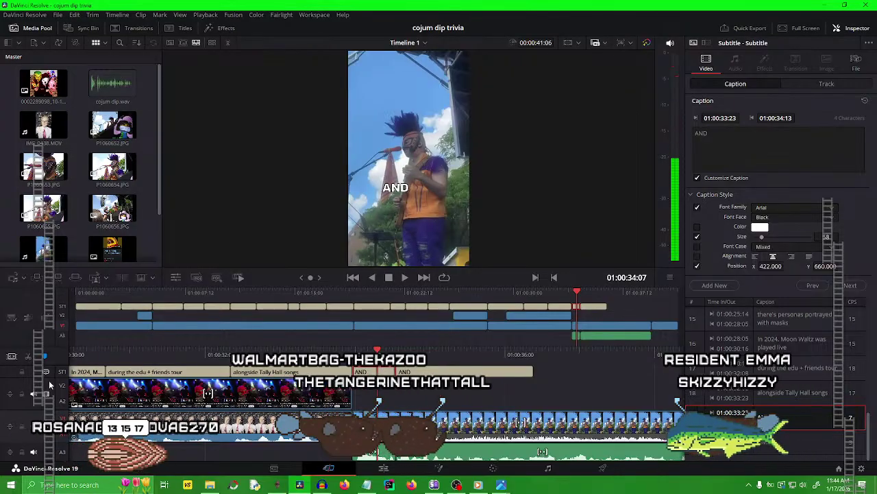
key(ctrl+v)
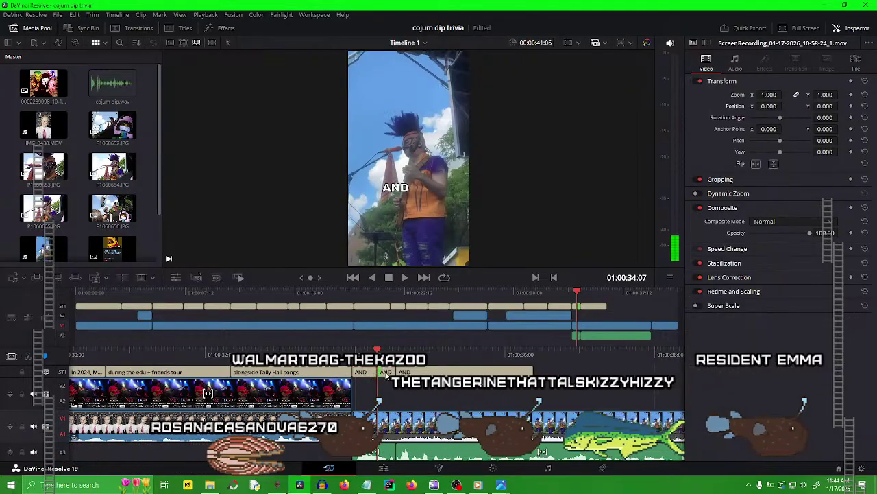
click(388, 373)
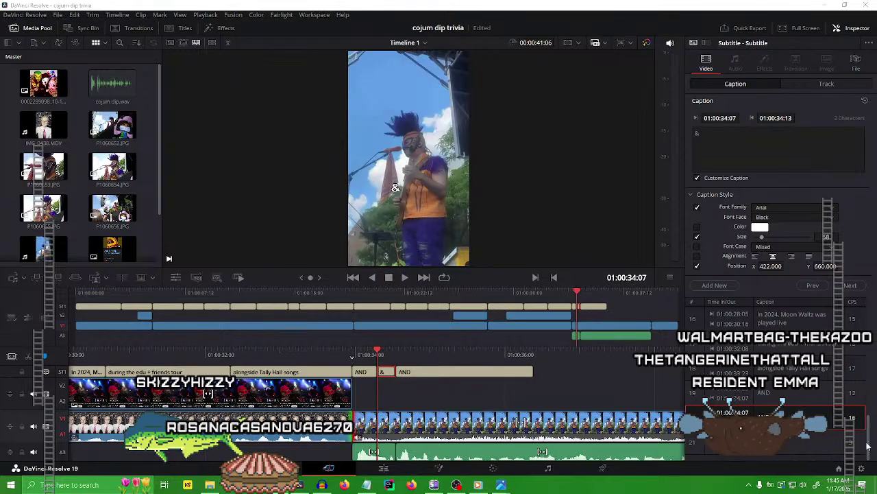
Replace the text of the subtitle starting at 01:00:34:13 with "Cojum Dip / was an / opener" on three lines.
click(451, 374)
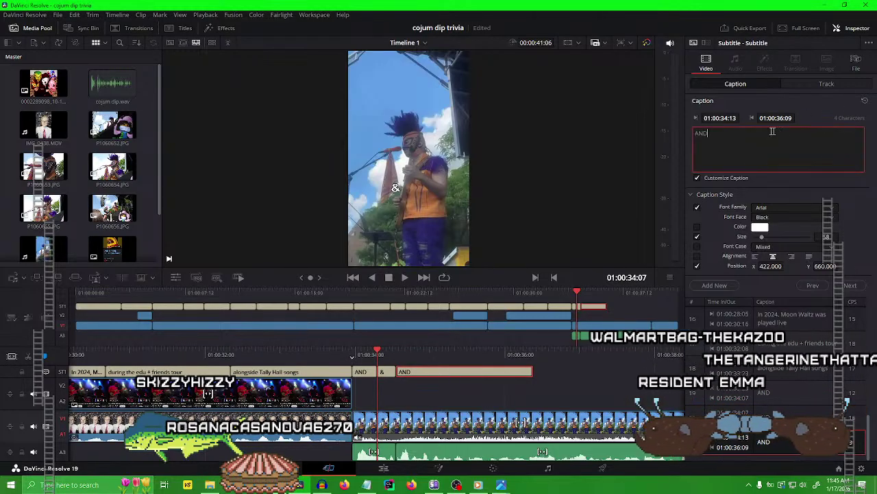
text(Cojum Dip was an)
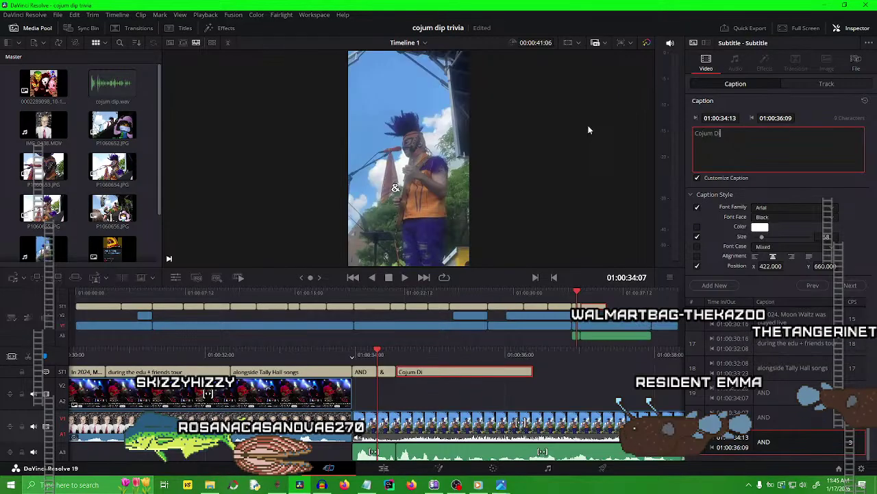
key(Return)
key(BackSpace)
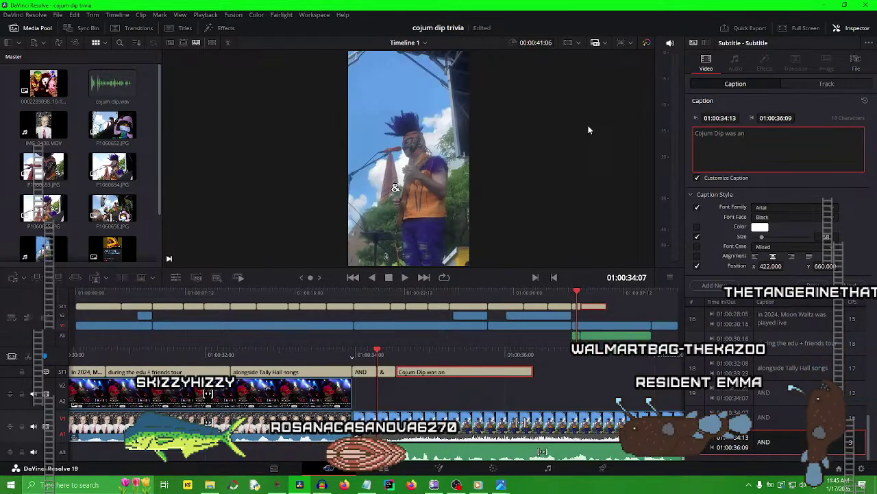
key(Left)
key(Left)
key(Left)
key(Left)
key(Left)
key(Left)
key(Return)
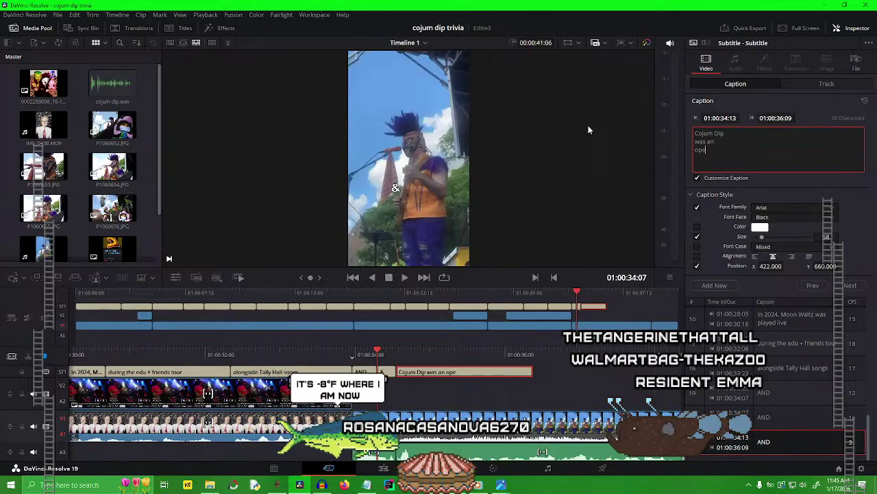
key(BackSpace)
key(BackSpace)
key(BackSpace)
text(ner)
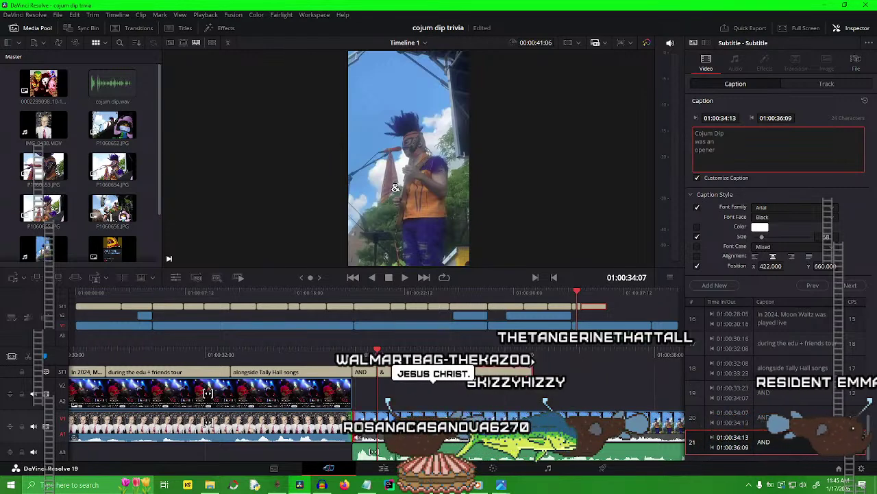
Split the "Cojum Dip was an opener" subtitle at 01:00:35:18.
click(517, 391)
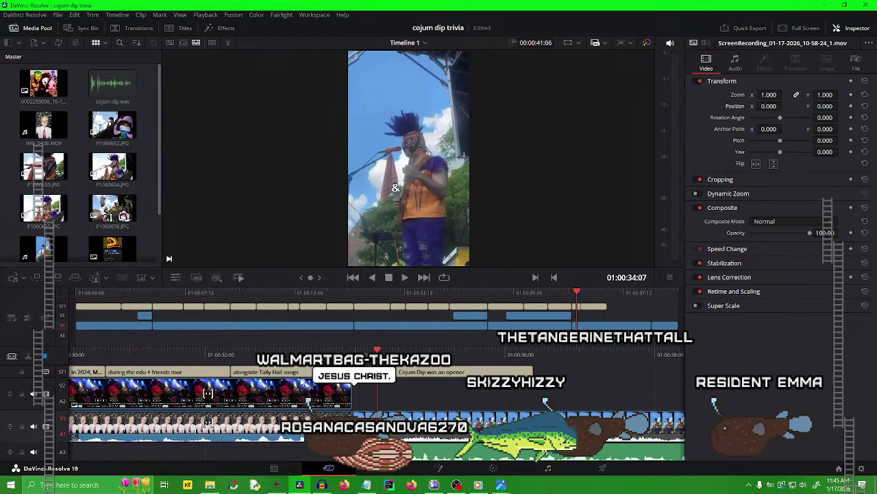
drag(350, 357, 447, 374)
key(space)
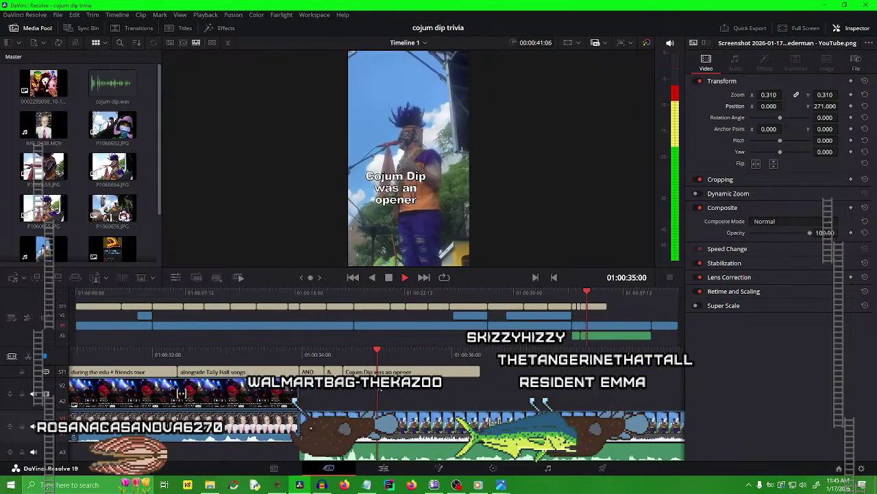
mouse_move(376, 354)
mouse_down()
mouse_move(509, 364)
mouse_move(394, 377)
mouse_move(485, 357)
mouse_move(441, 369)
mouse_move(372, 368)
mouse_up()
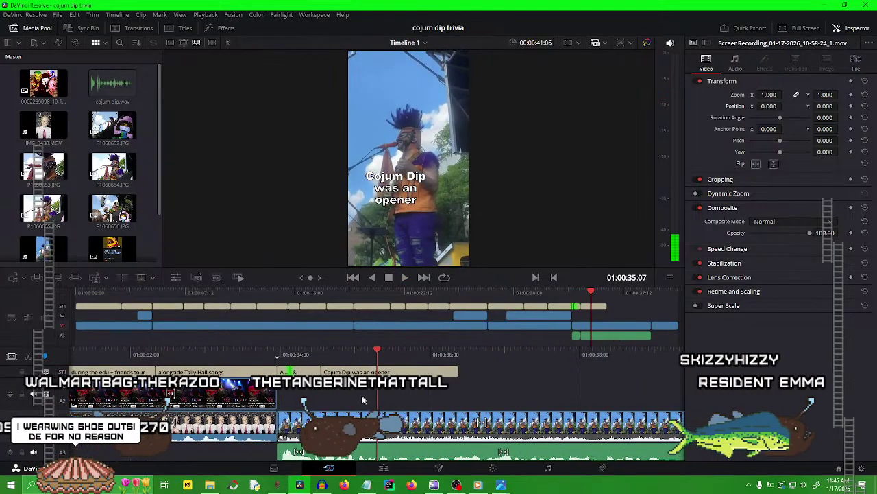
drag(324, 355, 589, 381)
key(space)
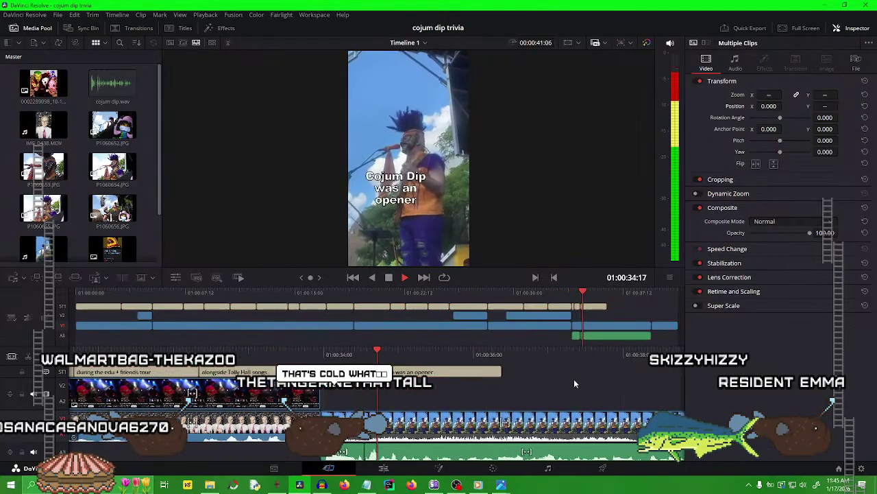
drag(479, 355, 544, 355)
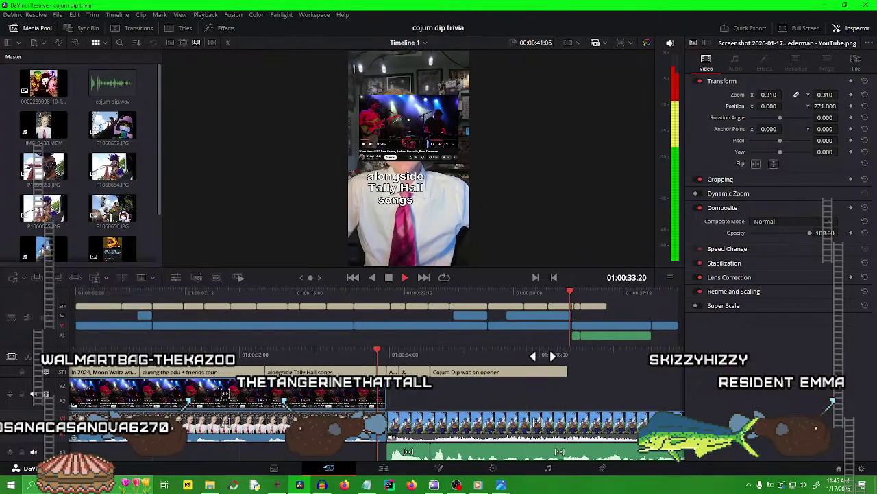
key(space)
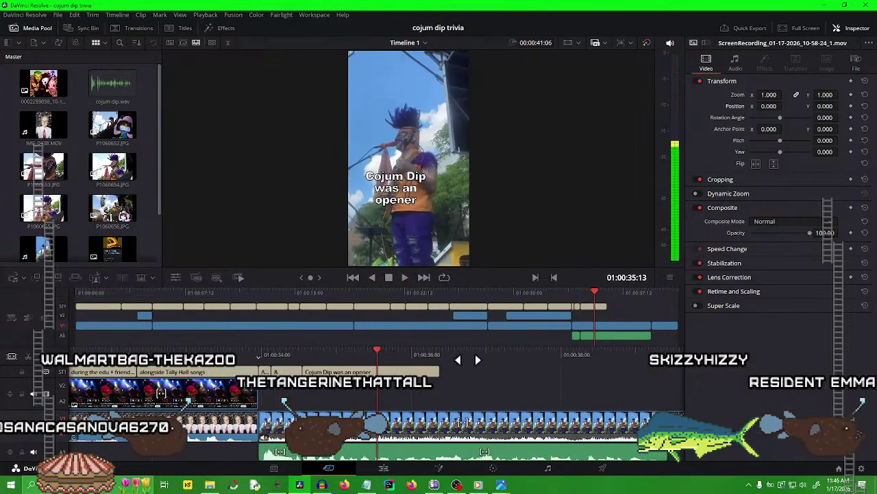
drag(468, 359, 587, 362)
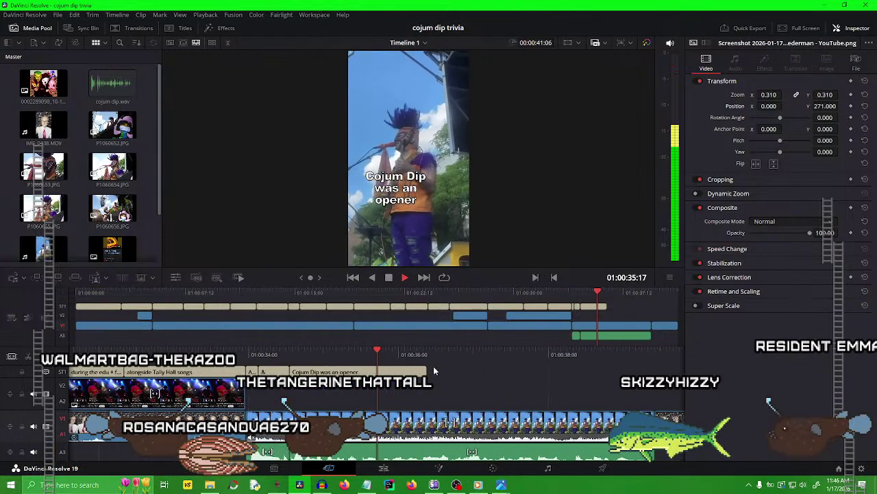
drag(433, 371, 415, 369)
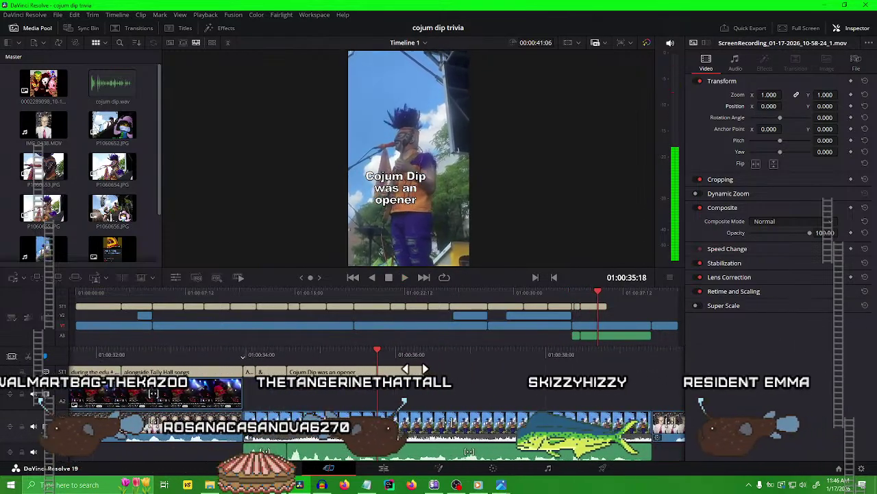
click(415, 370)
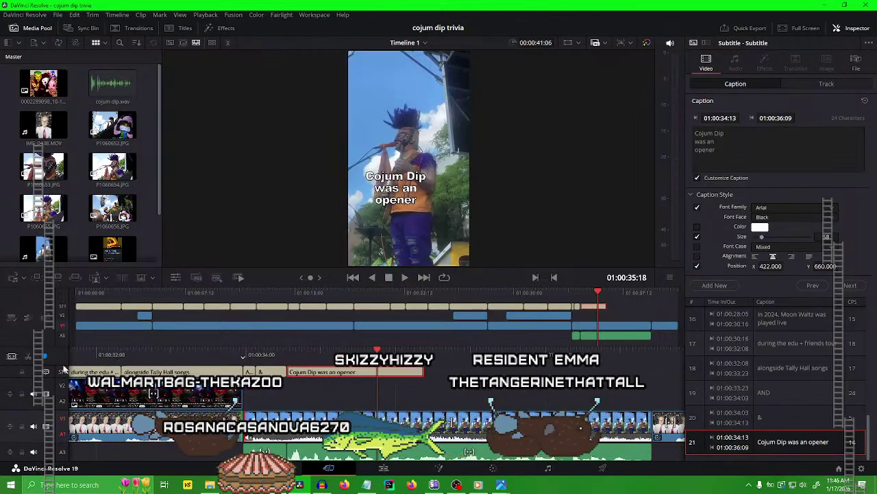
key(ctrl+b)
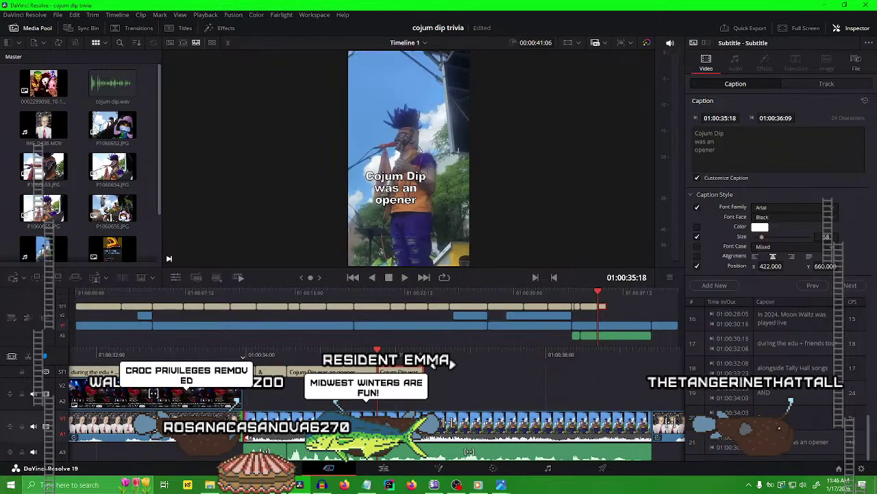
Extend the last "Cojum Dip was an opener" subtitle to end at 01:00:38:12 and split it at 01:00:36:20.
click(452, 373)
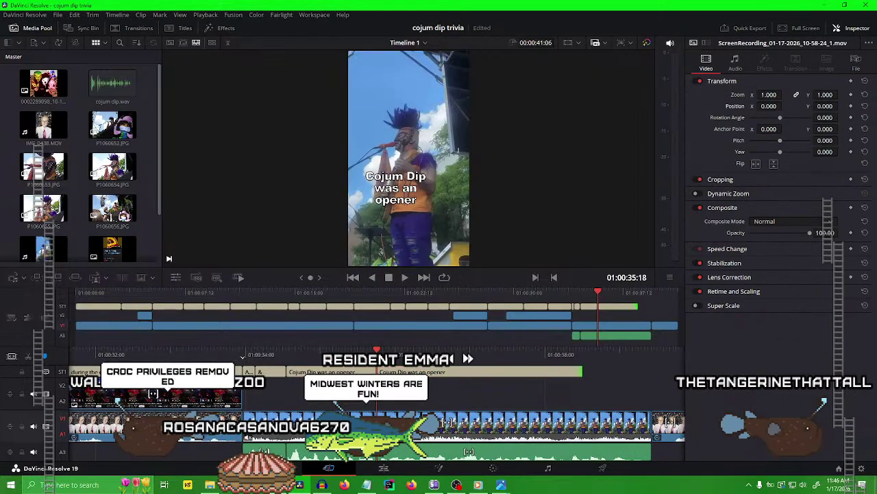
key(slash)
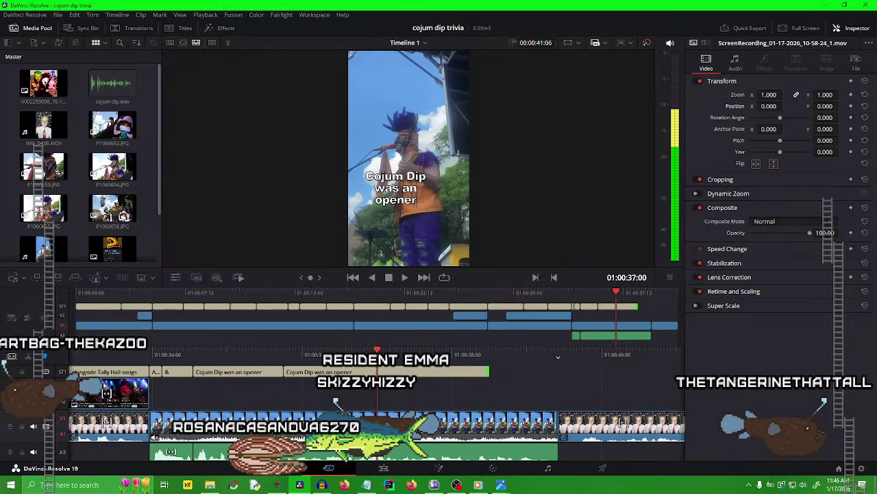
key(Left)
key(Left)
key(Left)
key(Left)
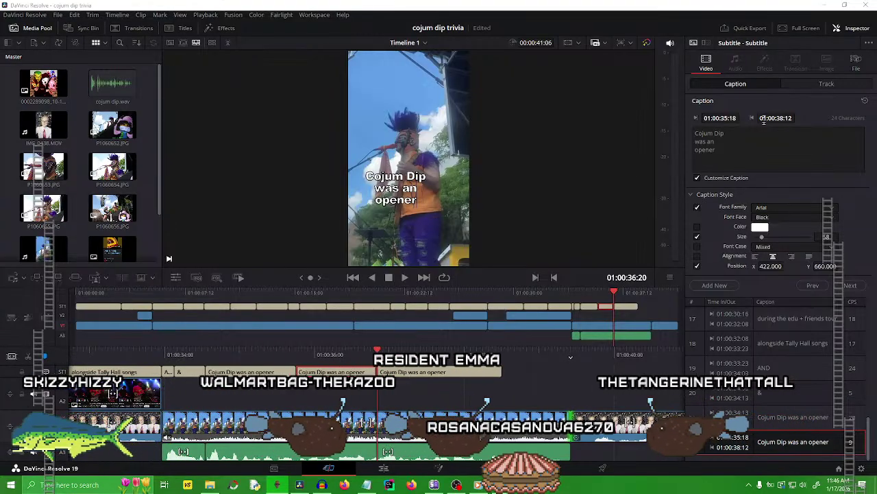
click(750, 149)
key(ctrl+a)
text(f)
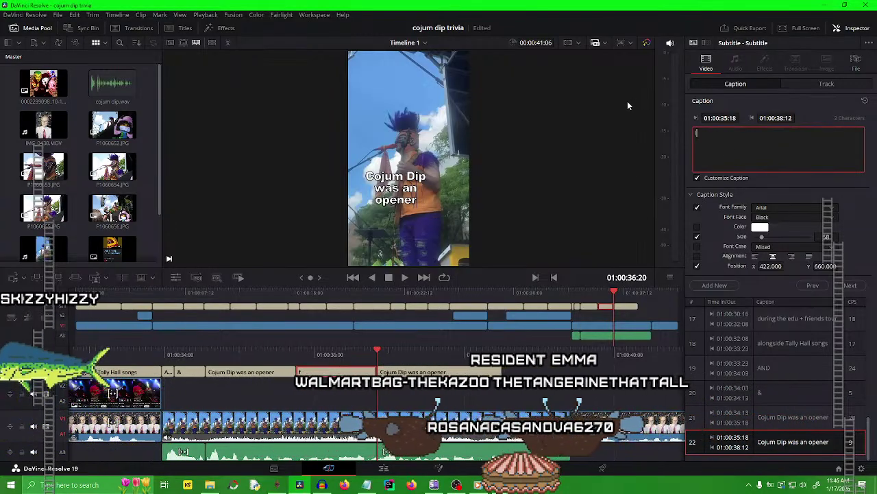
text(or Andrew )
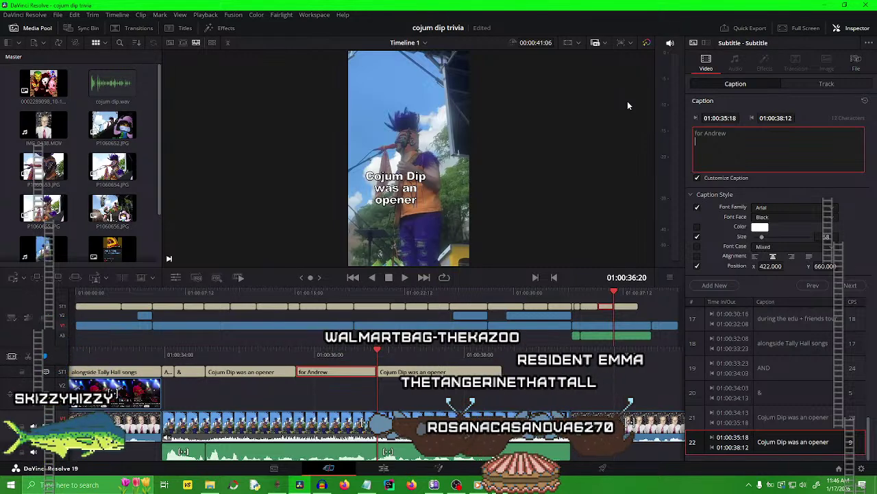
text(Horowitz)
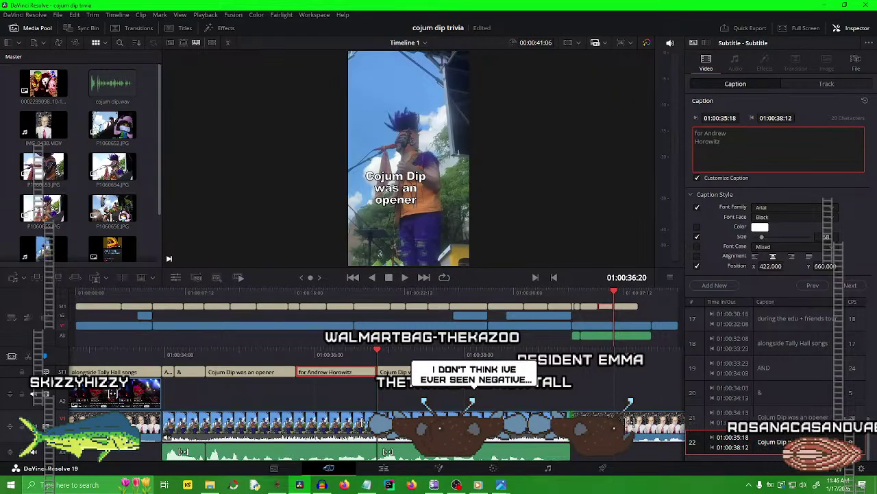
Replace the text of the subtitle starting at 01:00:36:20 with "in August / 2025" on two lines and save the project.
click(156, 392)
key(space)
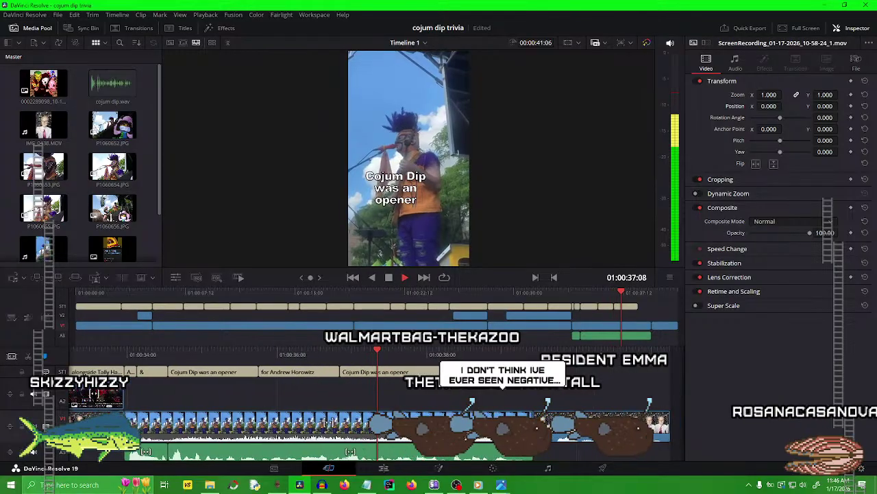
click(368, 373)
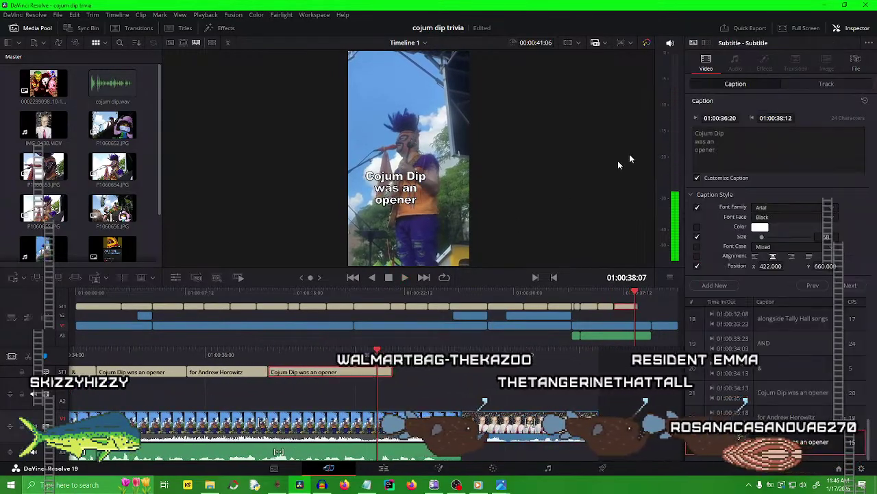
drag(746, 145, 632, 110)
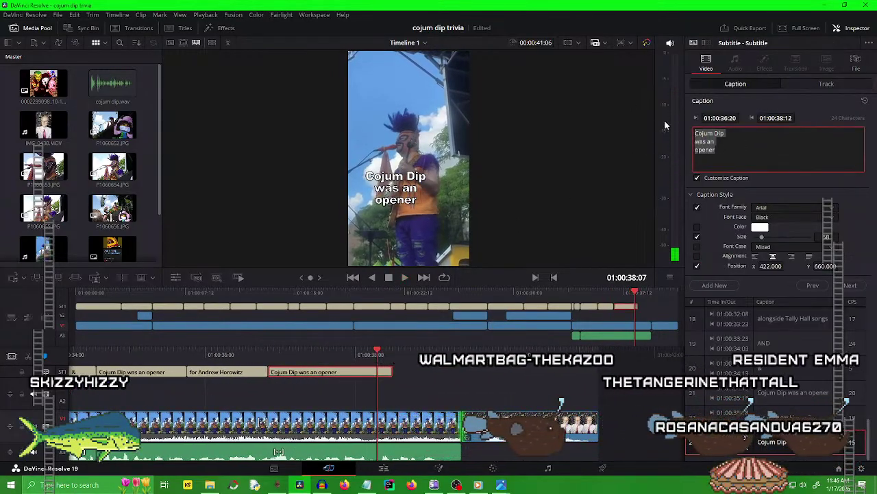
text(in August)
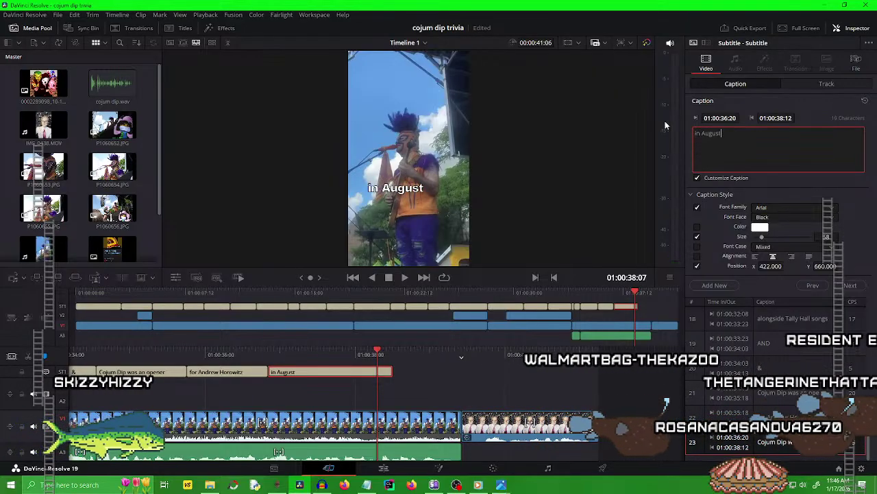
key(Return)
text(202)
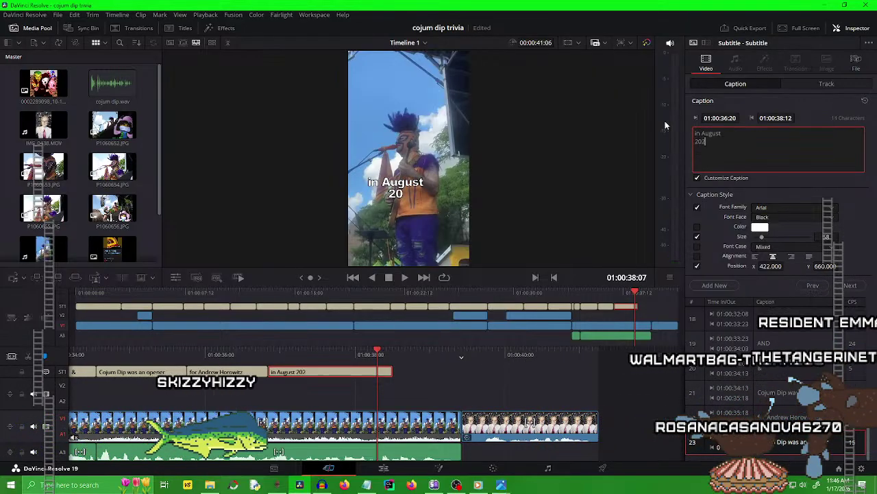
text(5)
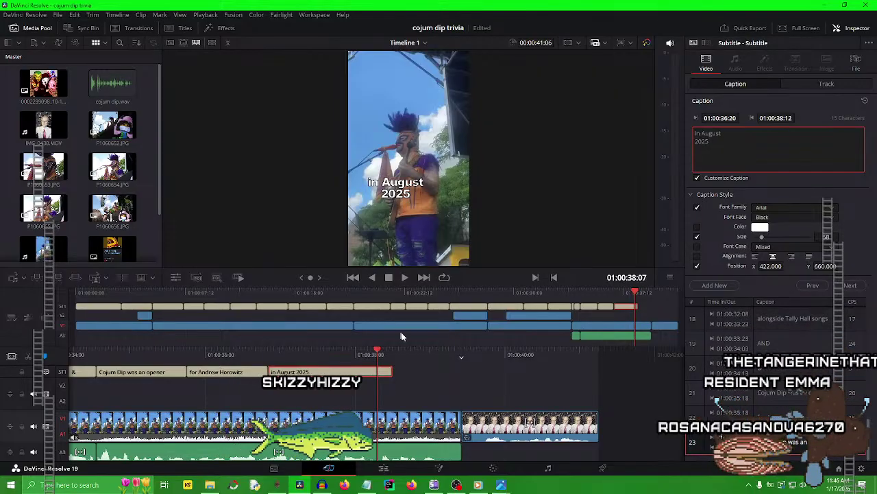
key(Escape)
key(ctrl+s)
Extend the "in August 2025" subtitle to end at 01:00:39:10 and split it at 01:00:38:07.
key(Up)
key(Up)
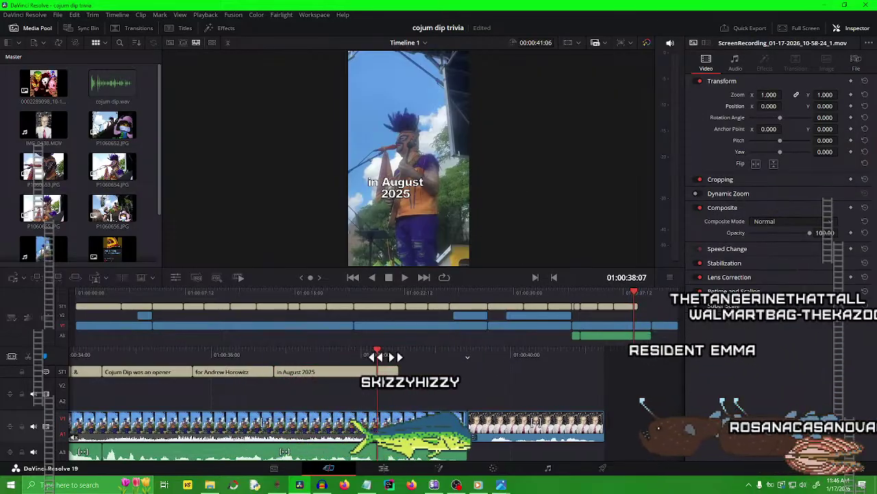
key(space)
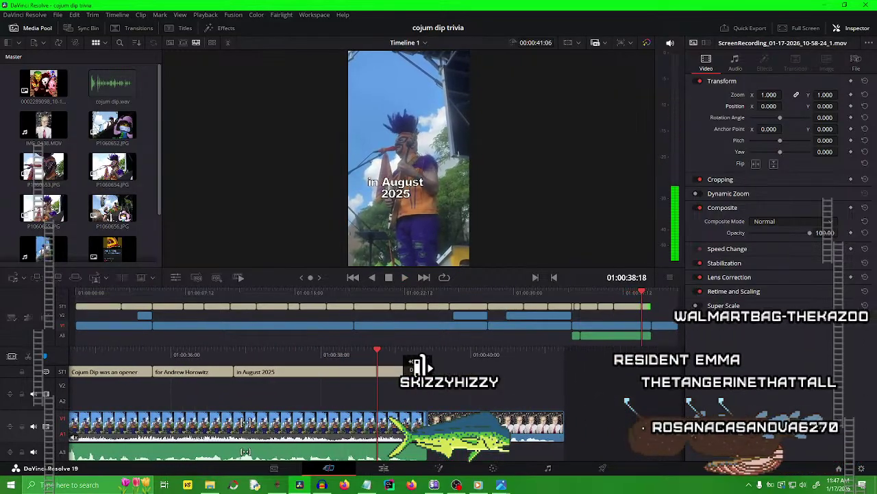
drag(420, 366, 423, 368)
drag(386, 354, 418, 356)
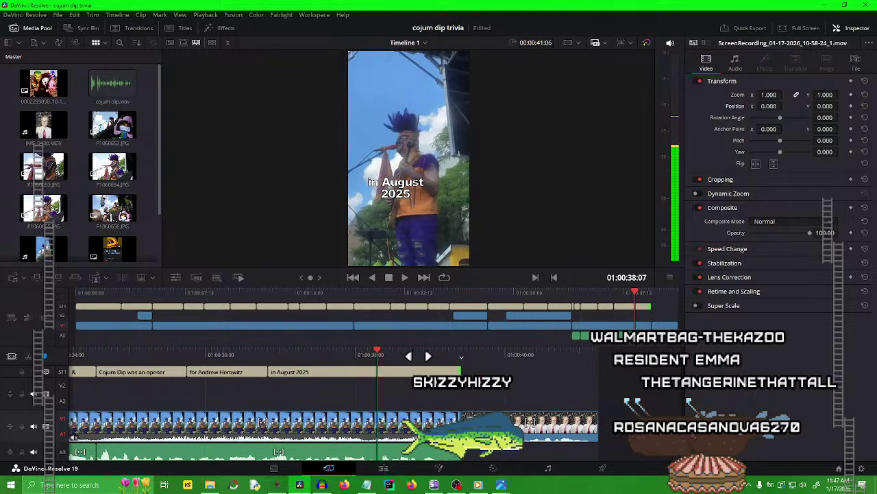
click(396, 371)
key(ctrl+backslash)
click(419, 371)
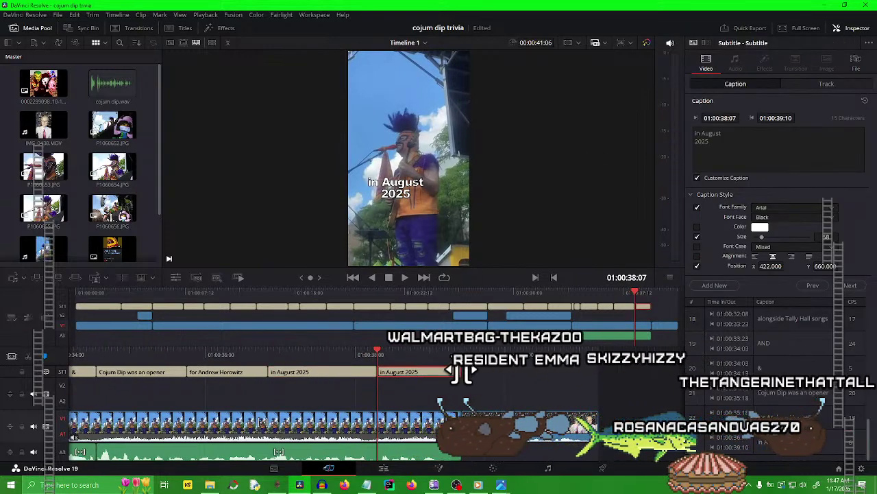
Extend the second "in August 2025" subtitle to end at 01:00:41:06 and save the project.
drag(460, 371, 438, 363)
key(ctrl+z)
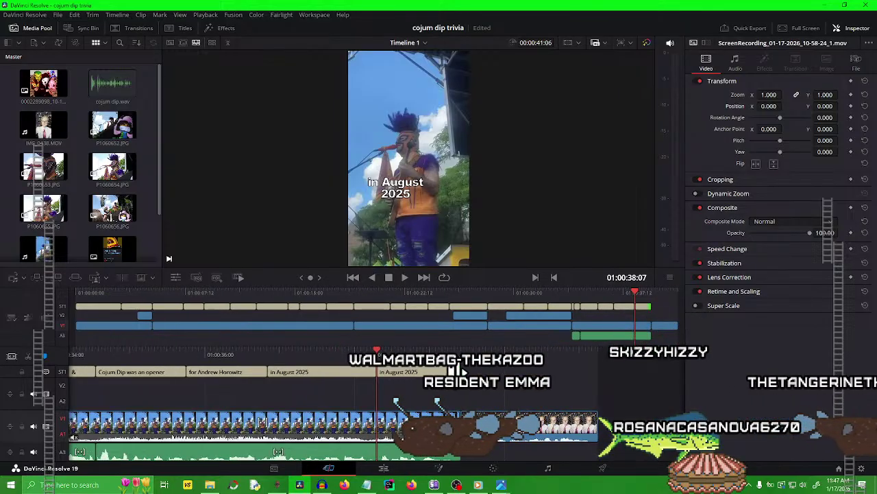
scroll(452, 392, up, 4)
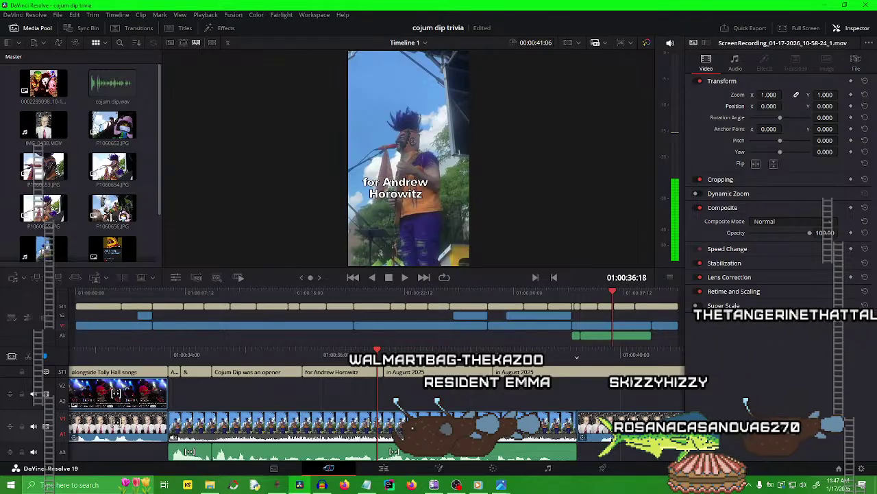
key(ctrl+s)
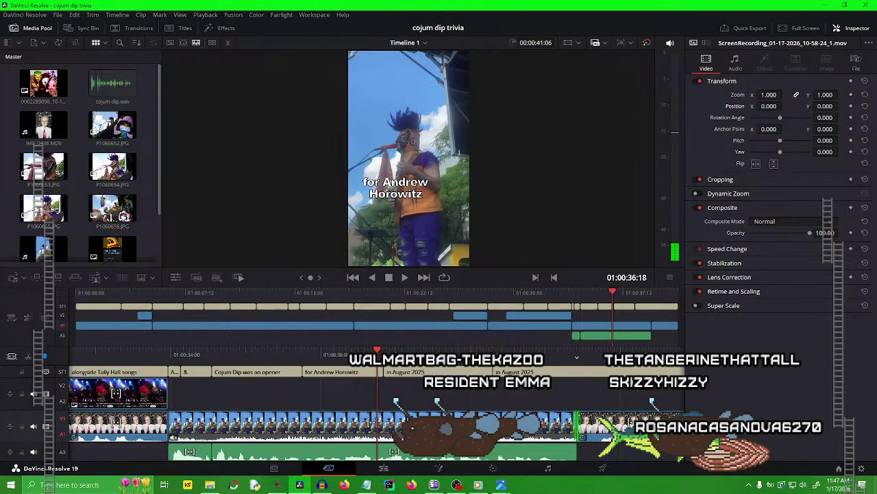
Split the last "in August 2025" subtitle at 01:00:39:10, where the concert footage ends.
key(space)
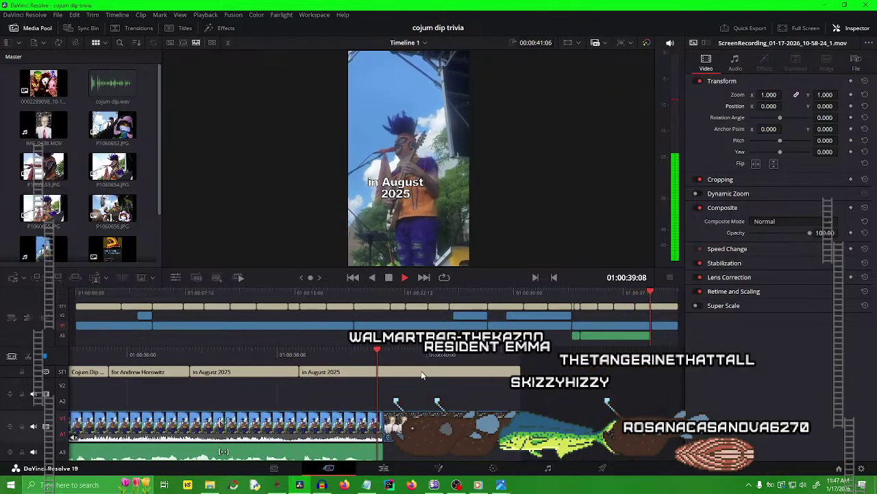
key(space)
click(329, 371)
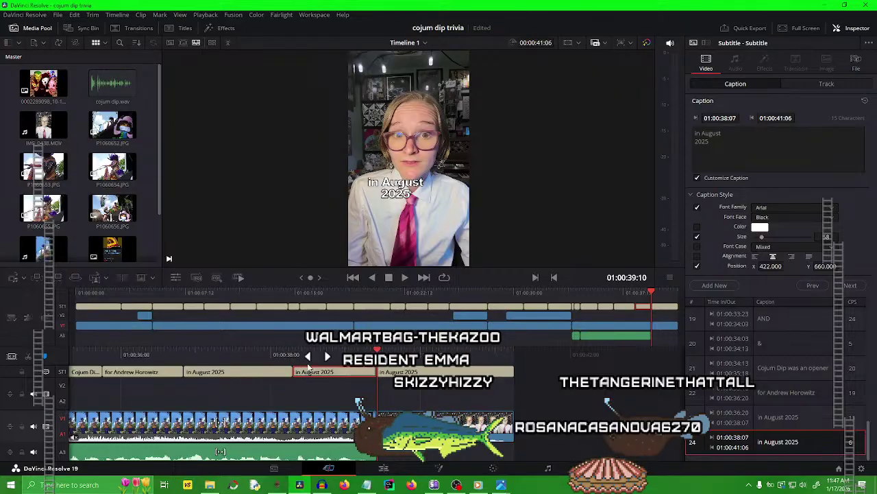
Replace the text of the subtitle starting at 01:00:38:07 with "At Sonic / Lunch" on two lines.
text(At Sonic)
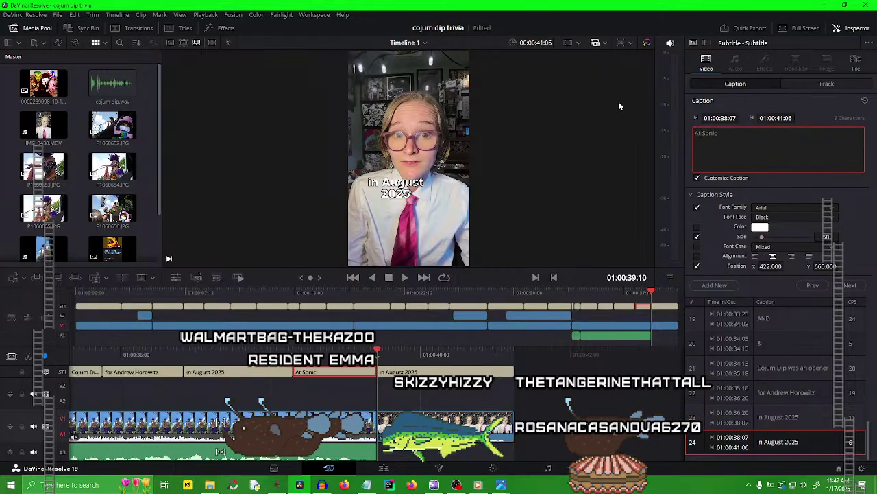
key(Return)
text(Luch)
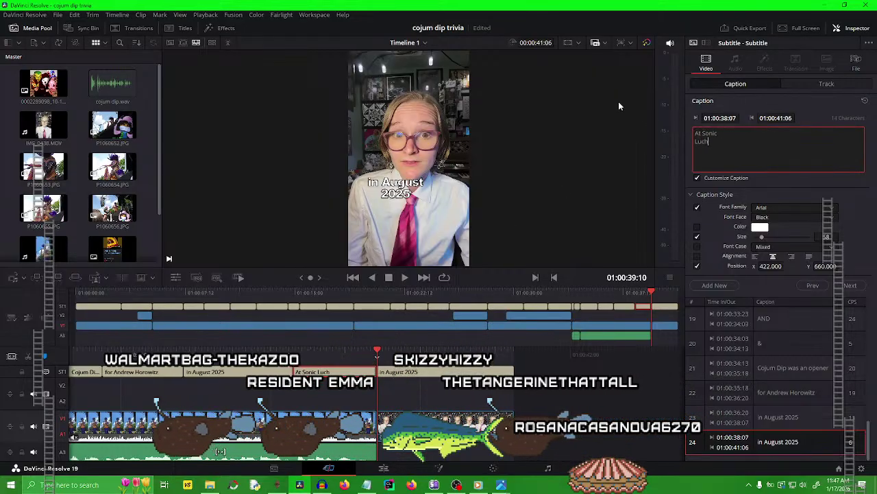
key(BackSpace)
key(BackSpace)
text(nc)
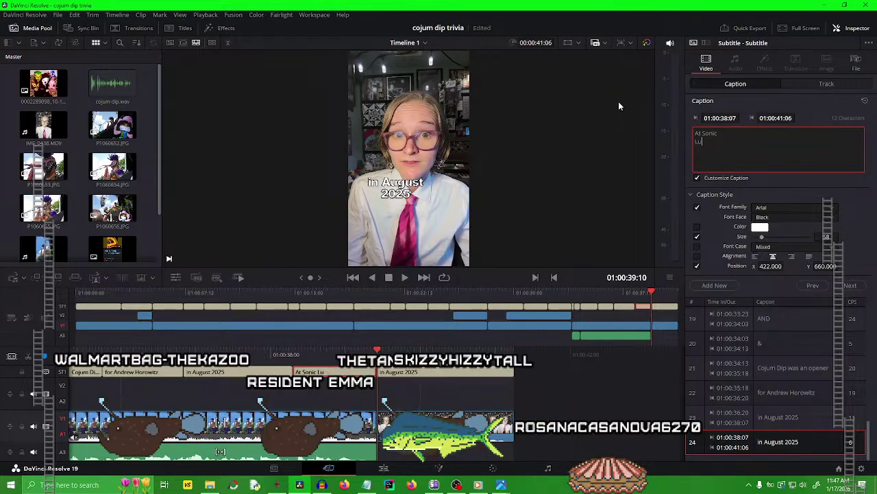
text(h)
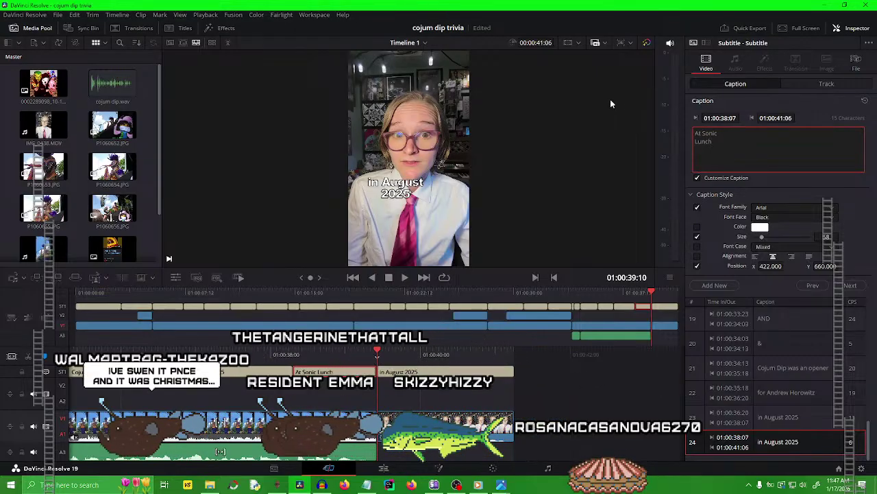
Change "At" to lowercase "at" in the Sonic Lunch subtitle and save the project.
click(588, 402)
drag(337, 382, 525, 359)
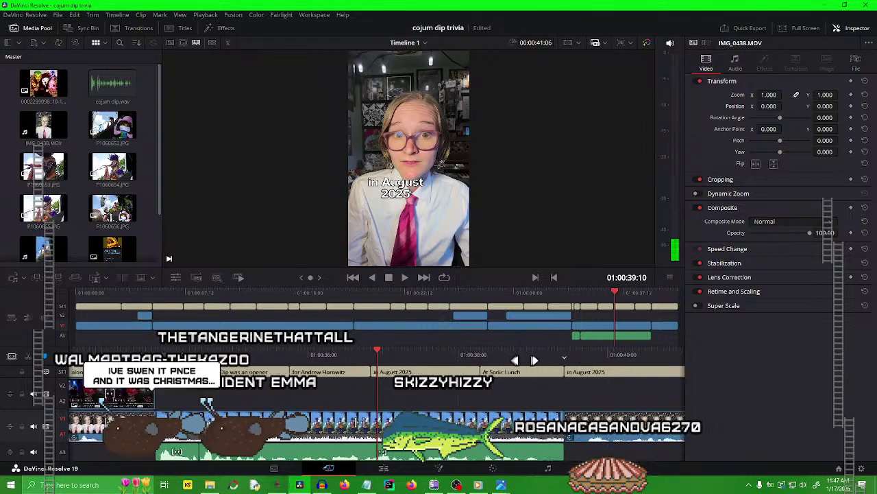
key(space)
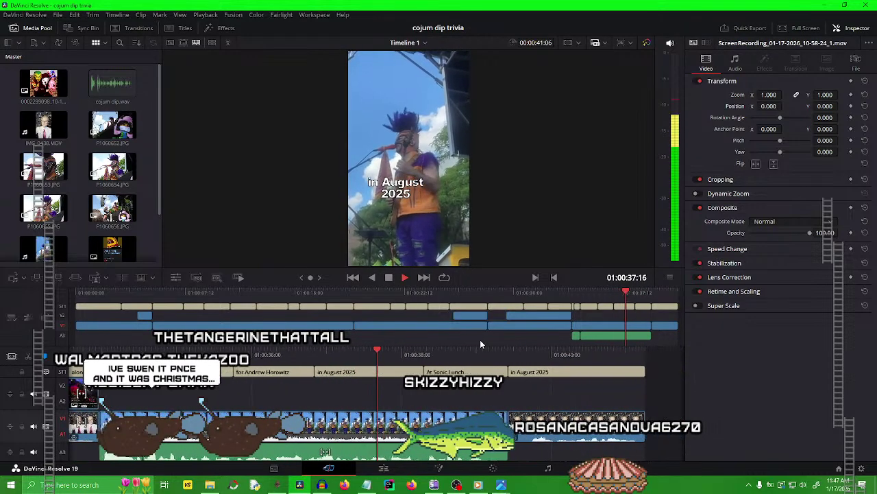
click(416, 369)
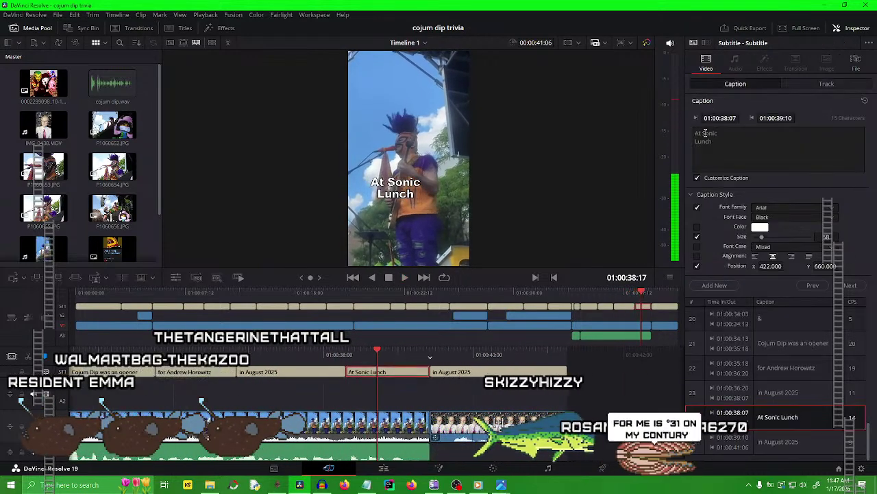
text(a)
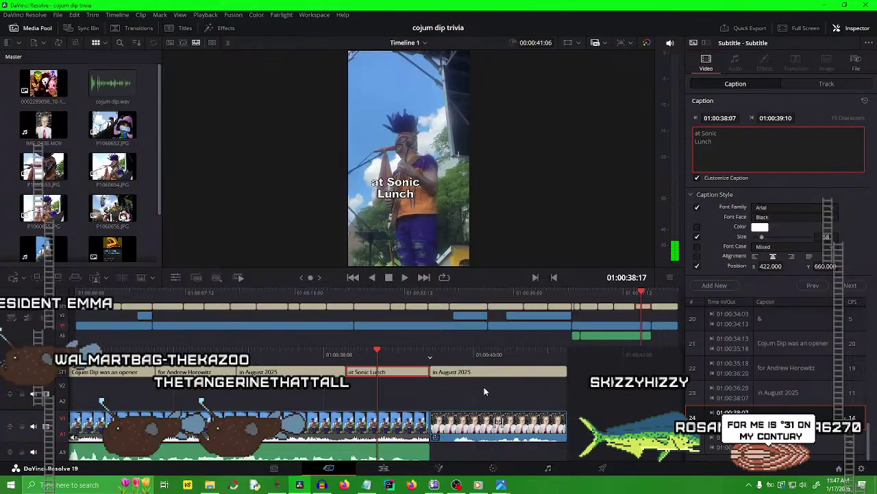
click(484, 386)
key(ctrl+s)
Play back the captions from "for Andrew Horowitz" into the final subtitle to hear the next spoken line.
key(j)
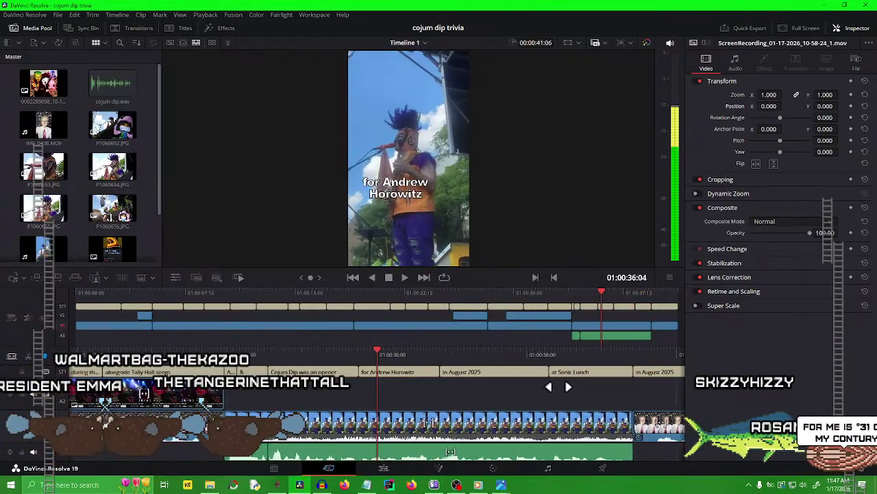
key(l)
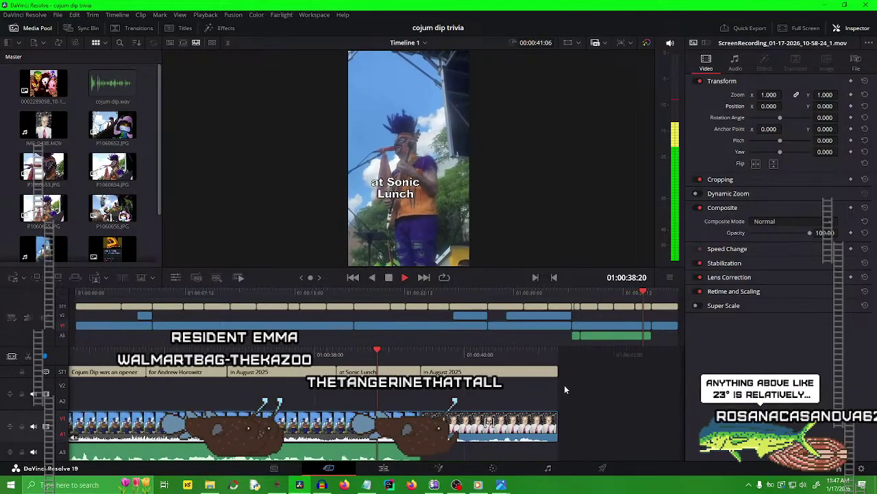
click(418, 371)
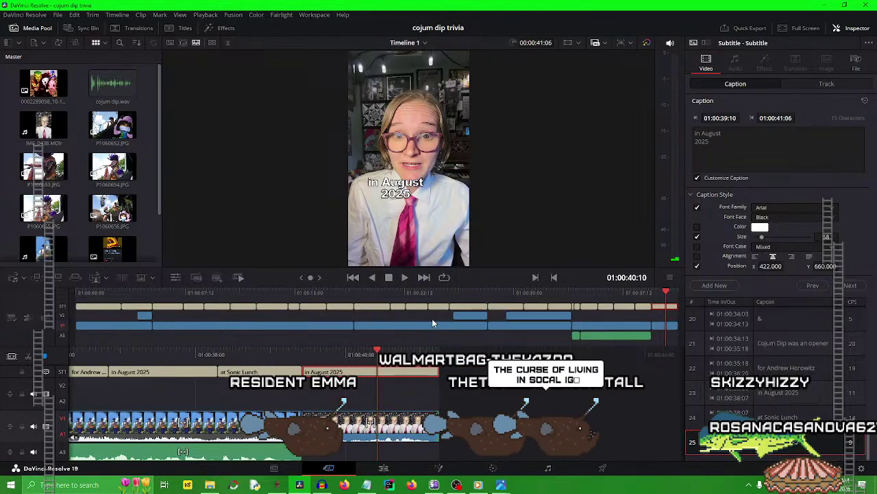
scroll(457, 373, up, 3)
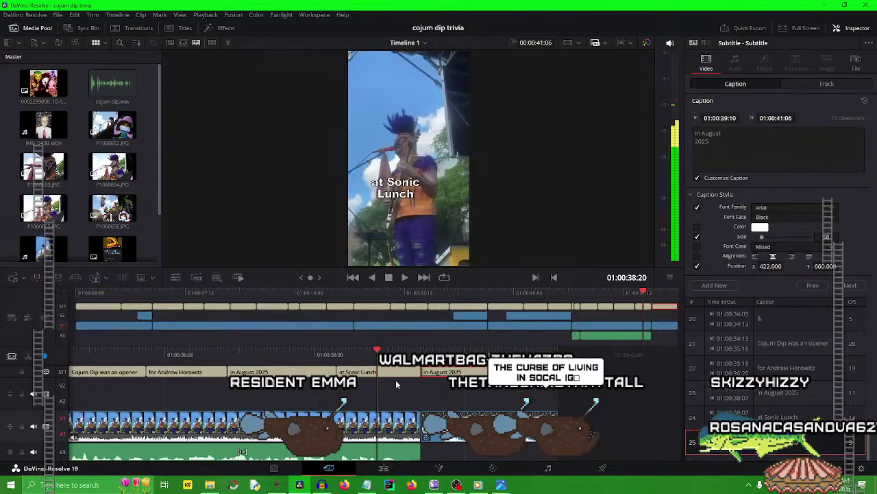
click(394, 390)
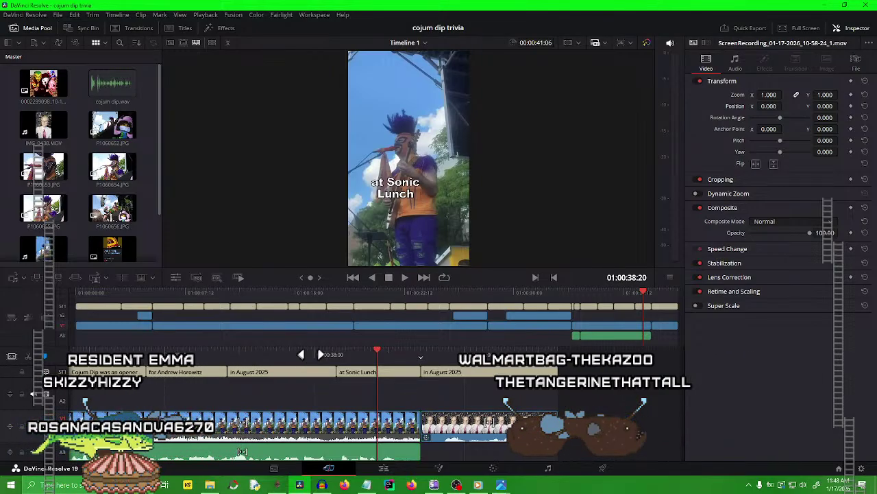
click(321, 351)
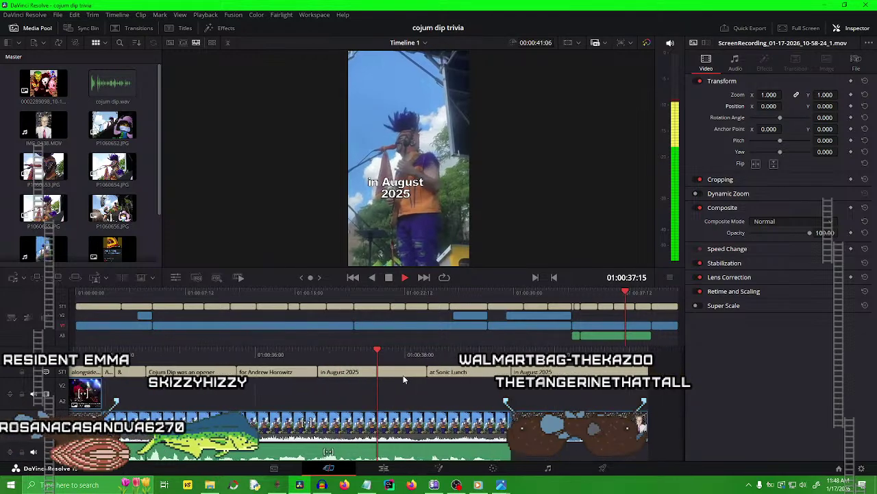
key(space)
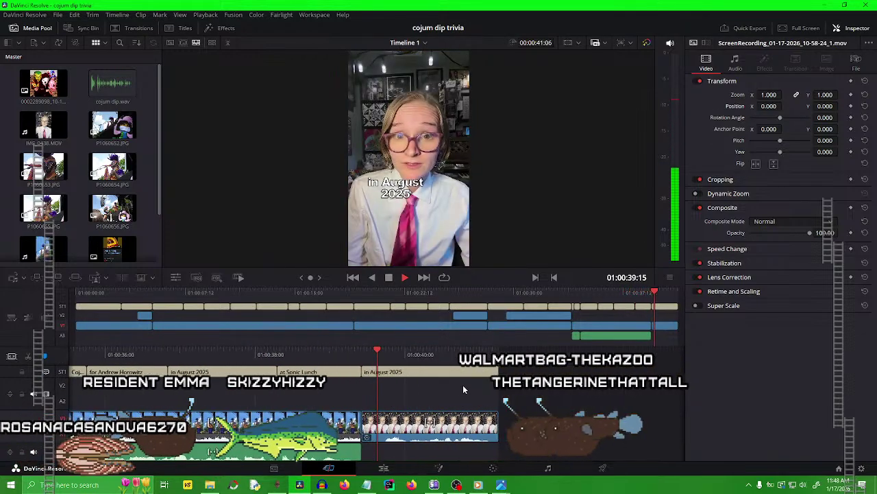
Replace the text of the subtitle starting at 01:00:39:10 with "There is / going to / be" on three lines.
click(408, 372)
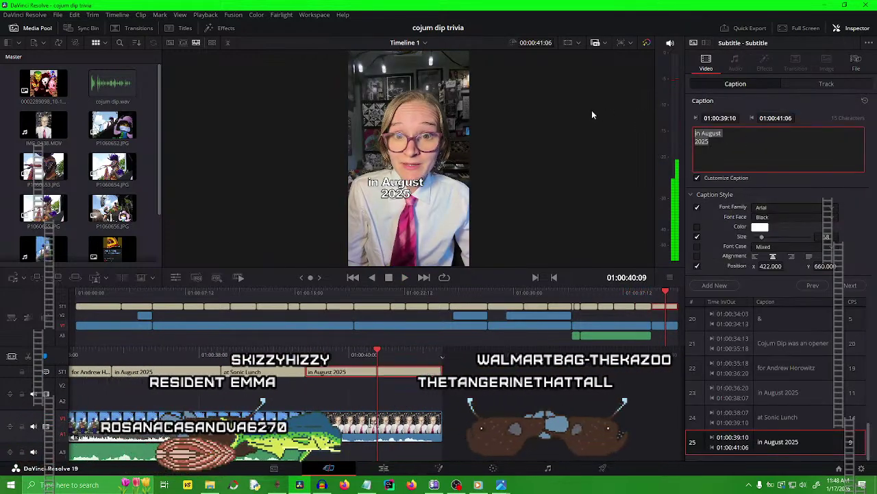
text(There is)
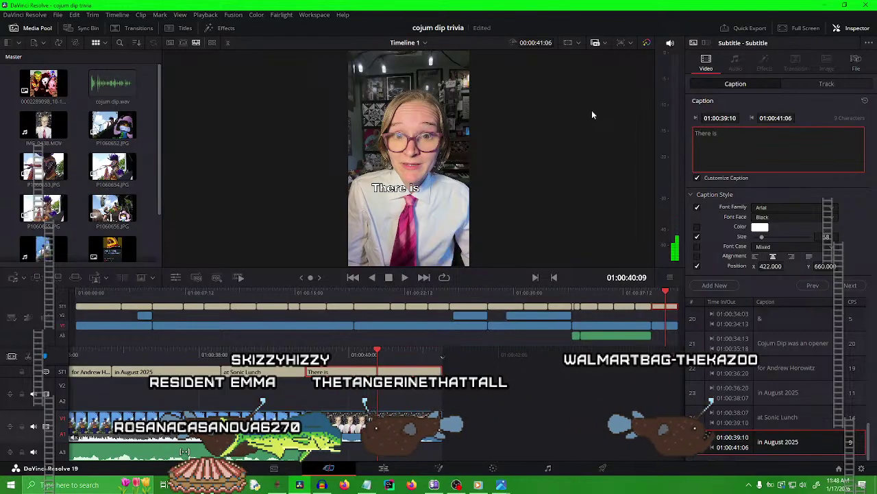
key(Return)
text(going to)
key(Return)
text(be ano)
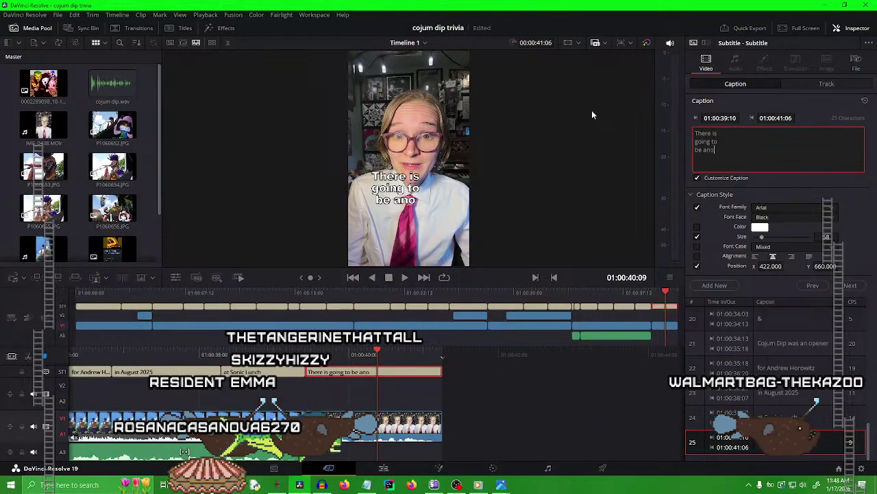
text(ther)
key(BackSpace)
key(BackSpace)
key(BackSpace)
key(BackSpace)
key(BackSpace)
key(BackSpace)
key(BackSpace)
key(BackSpace)
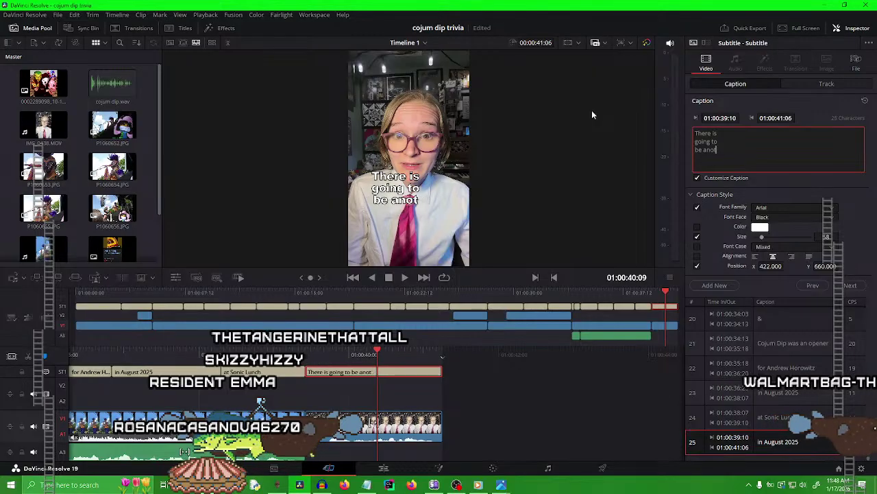
key(Return)
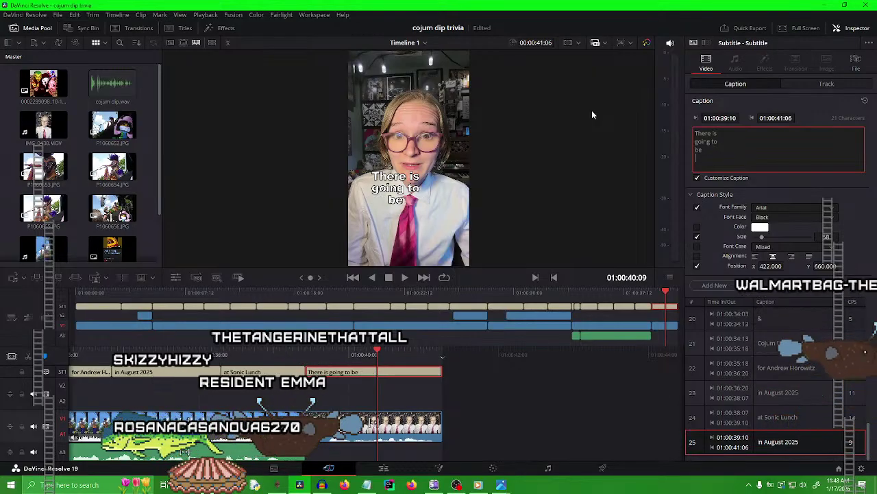
click(524, 427)
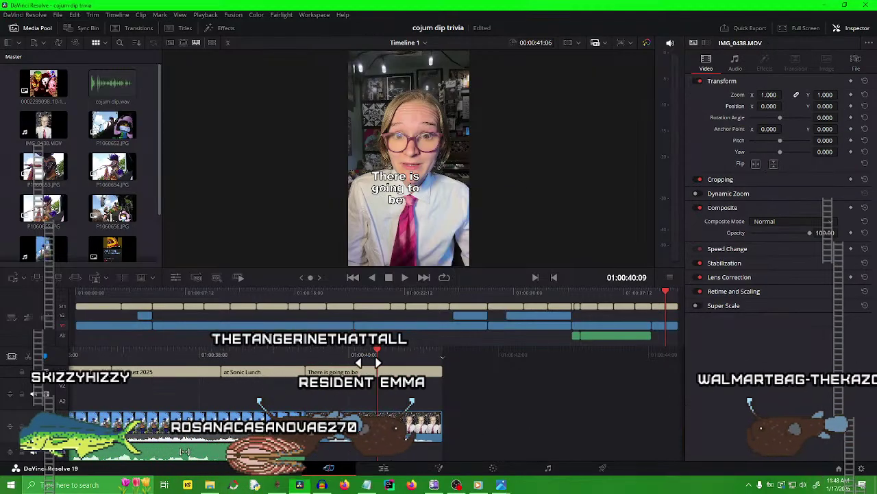
Replay the spoken line and add "a" after "be" in the final subtitle.
drag(367, 361, 576, 360)
key(space)
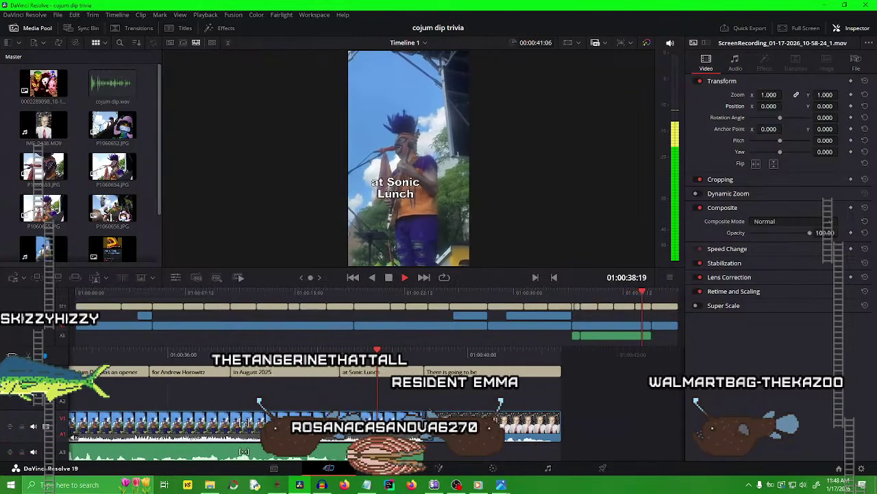
key(space)
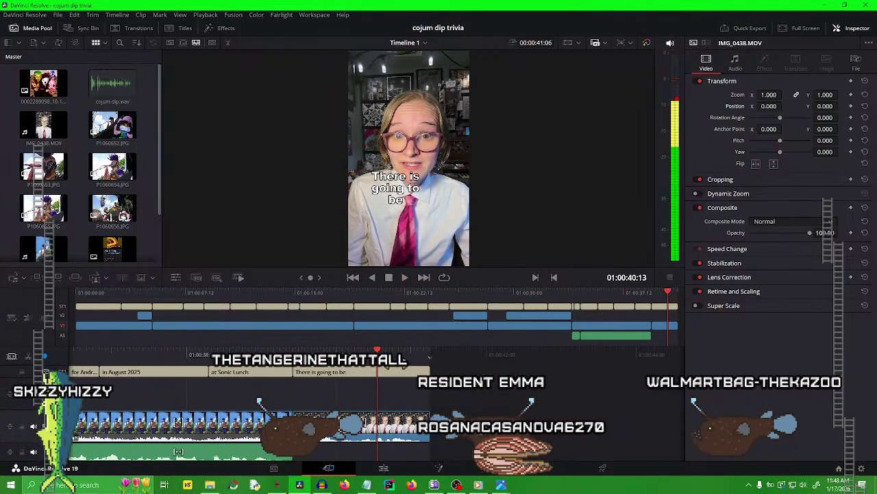
key(space)
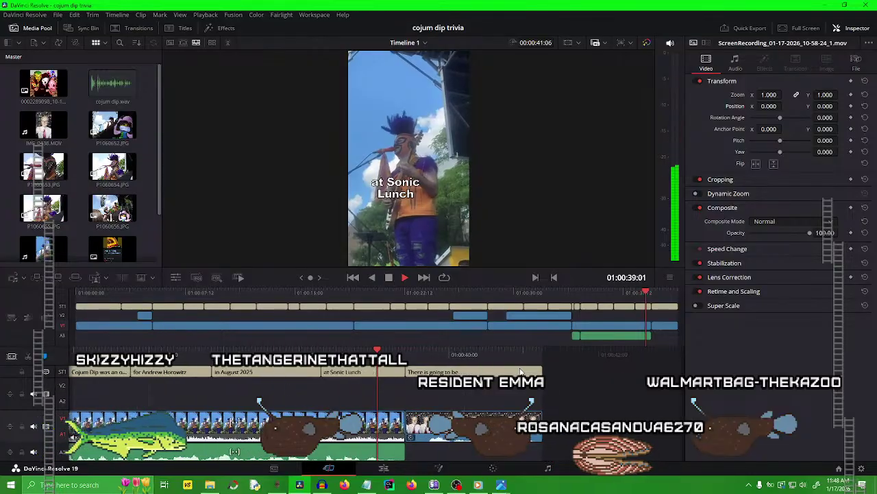
key(space)
click(361, 375)
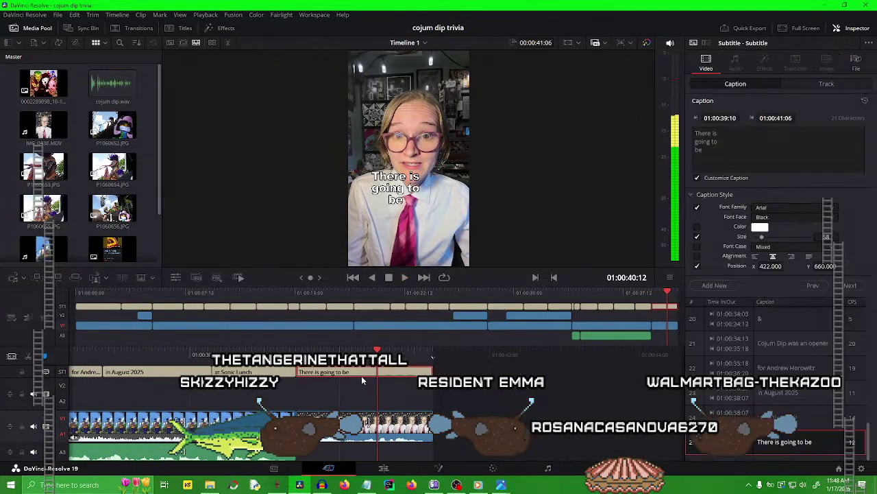
click(411, 395)
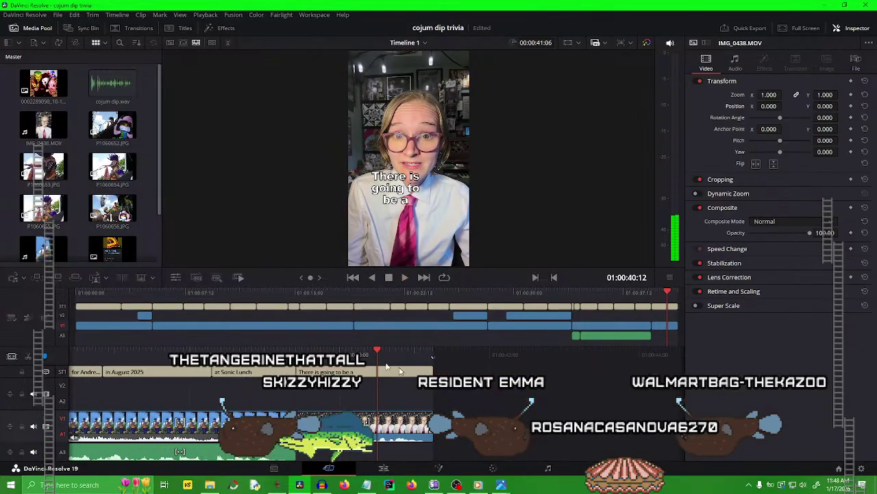
Split the "There is going to be a" subtitle at 01:00:40:13 and save the project.
mouse_move(398, 351)
mouse_down()
mouse_move(533, 350)
mouse_move(403, 342)
mouse_up()
click(396, 373)
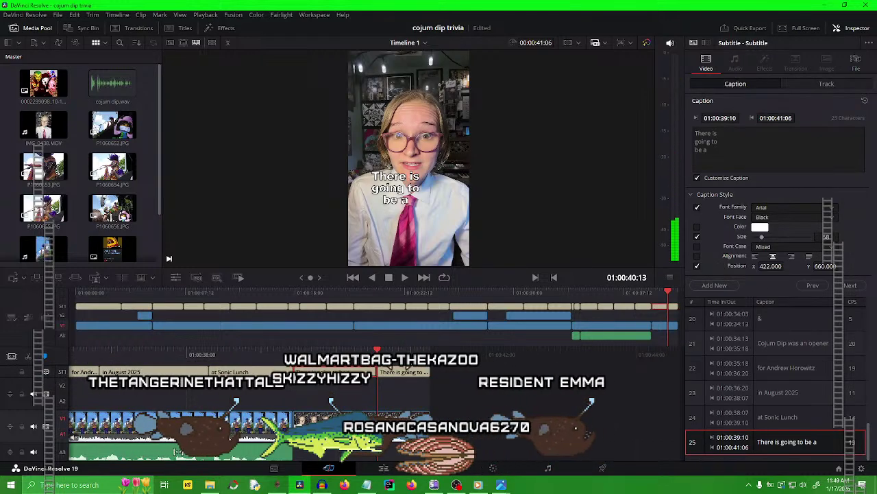
key(ctrl+b)
click(575, 398)
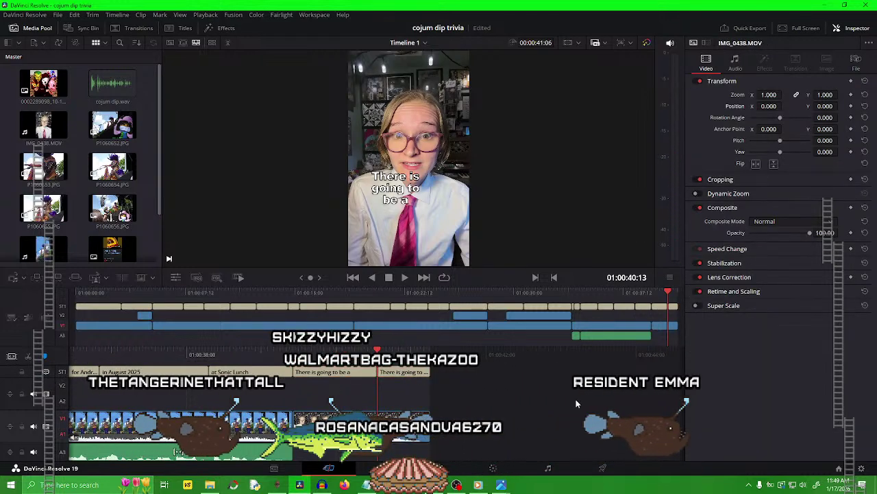
key(ctrl+s)
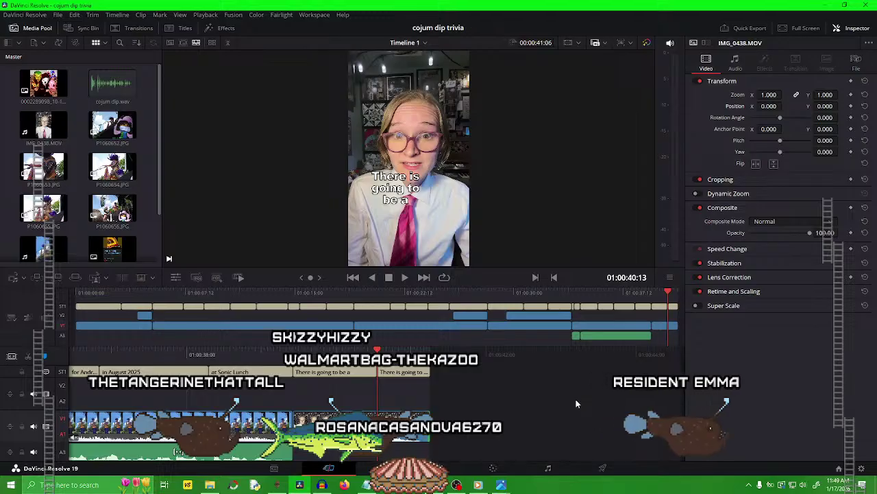
Replace the text of the subtitle starting at 01:00:40:13 with "second / album" on two lines.
click(394, 373)
drag(363, 354, 503, 354)
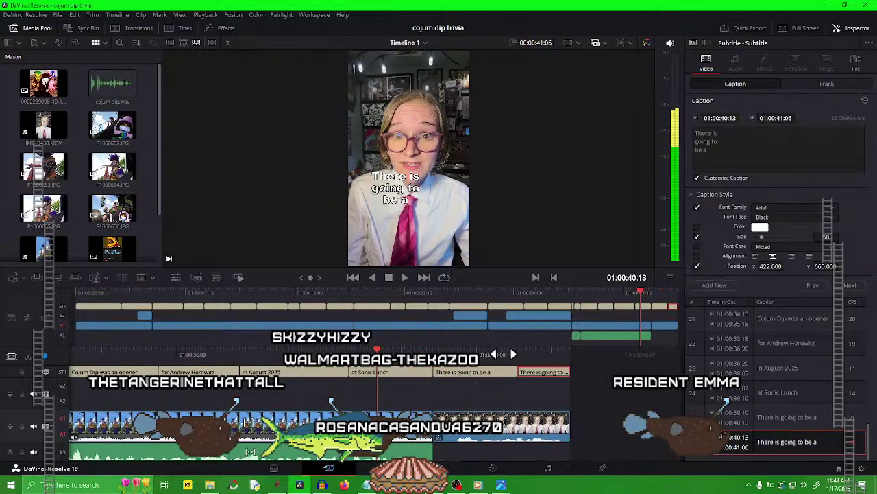
key(space)
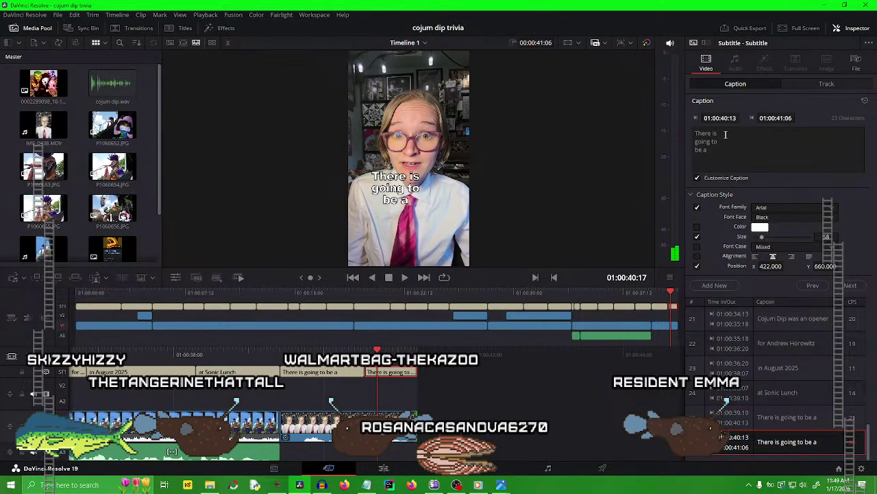
key(ctrl+a)
key(BackSpace)
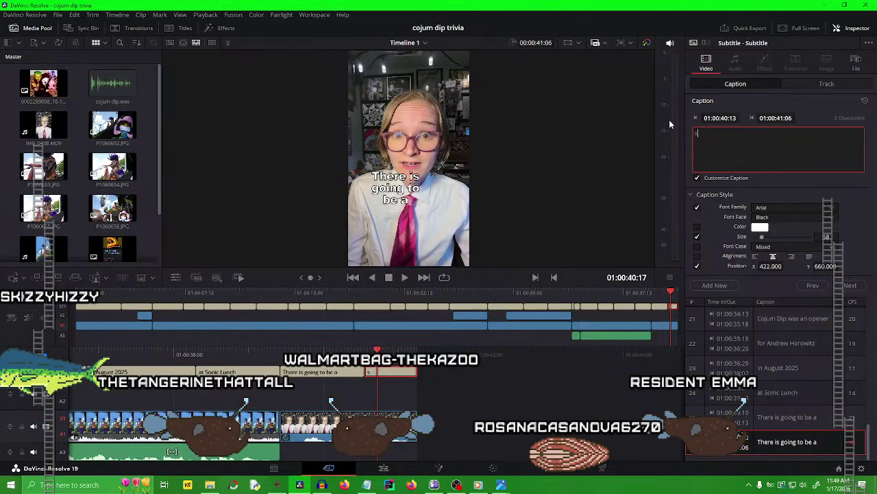
text(second albun)
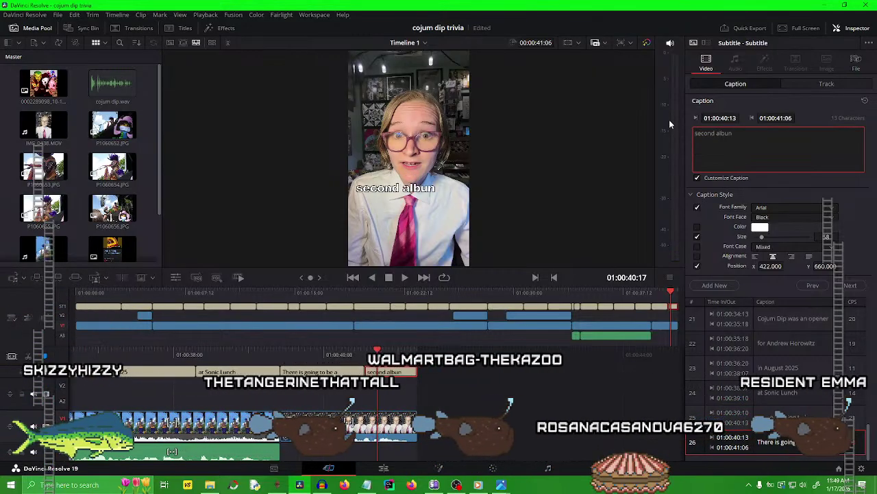
key(BackSpace)
text(m)
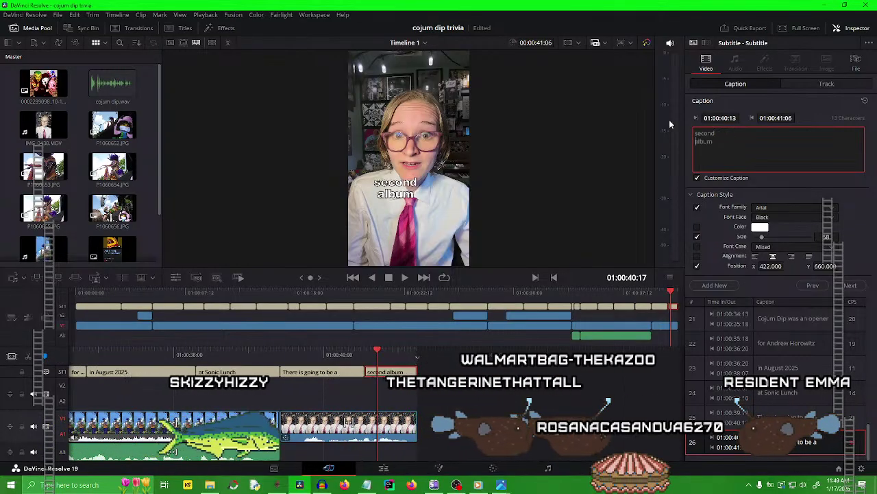
click(471, 396)
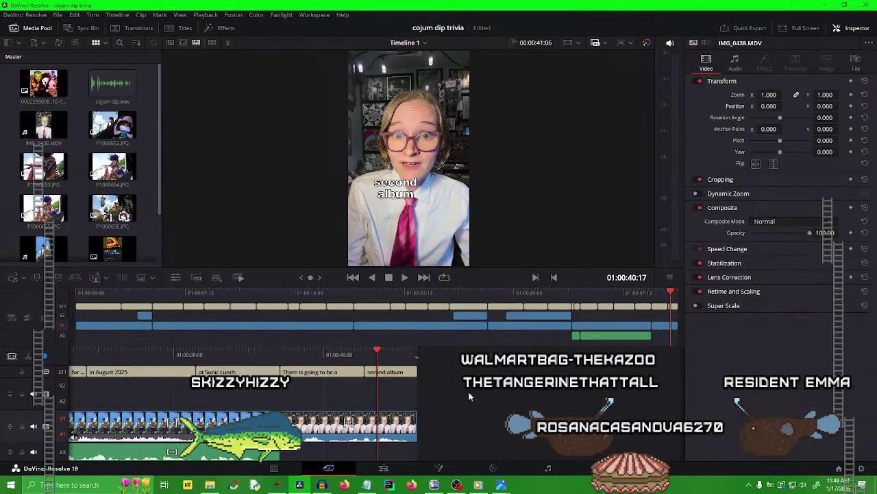
Play back the "There is going to be a" and "second album" captions to check their timing against the speech.
drag(337, 355, 554, 351)
key(space)
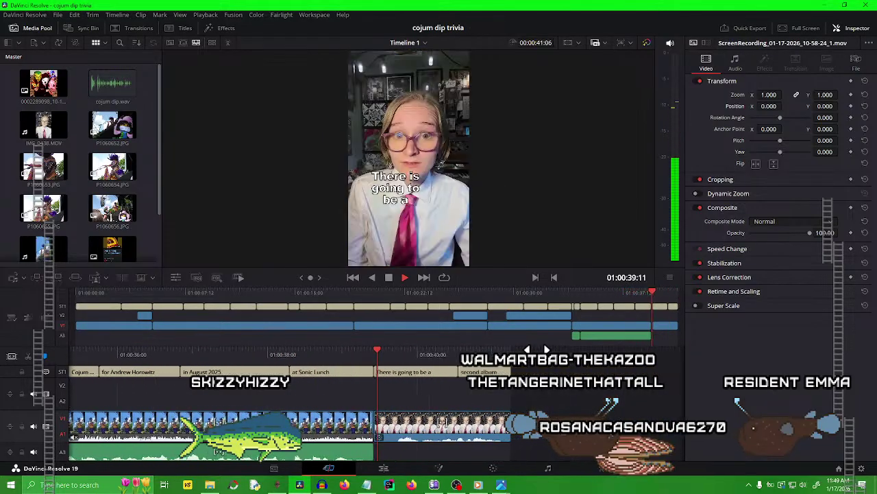
key(space)
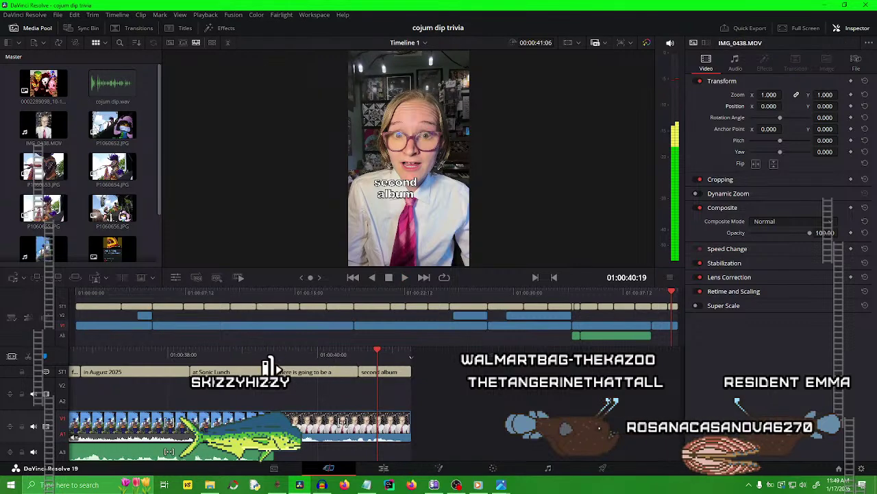
key(space)
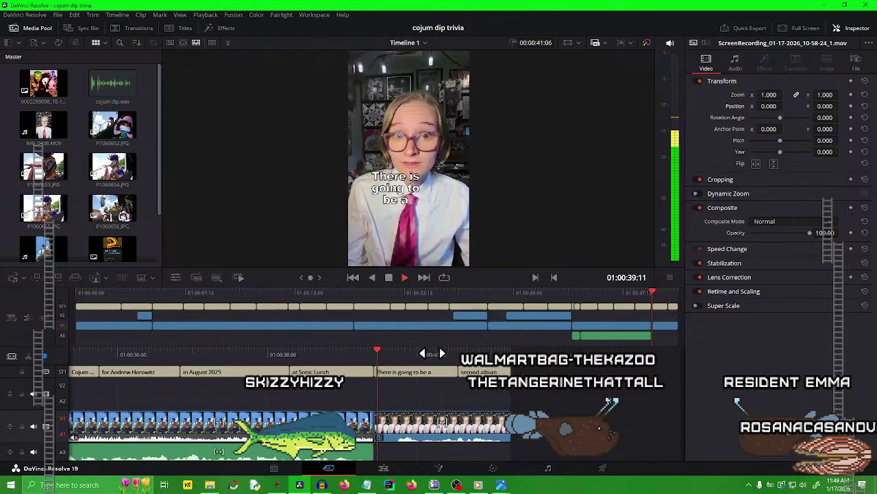
key(space)
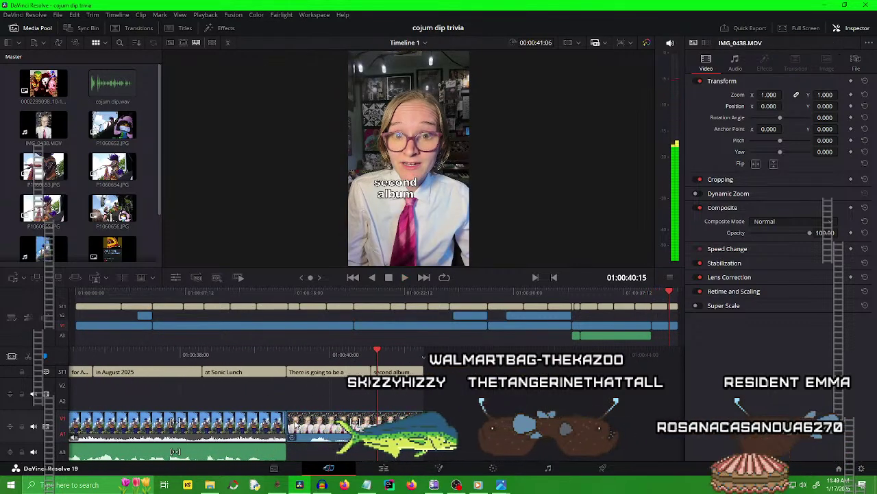
Trim the start of the final IMG_0438.MOV clip so the timeline ends at 00:00:41:01, and save the project.
drag(296, 419, 312, 415)
click(221, 371)
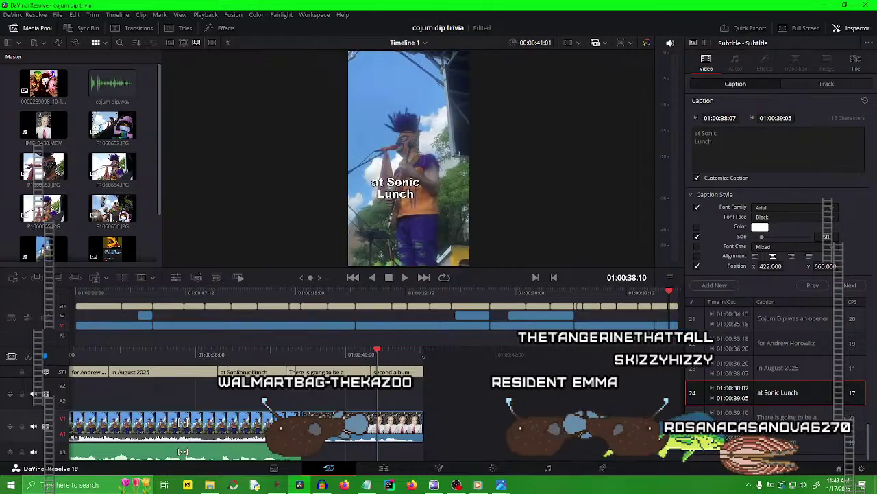
click(453, 402)
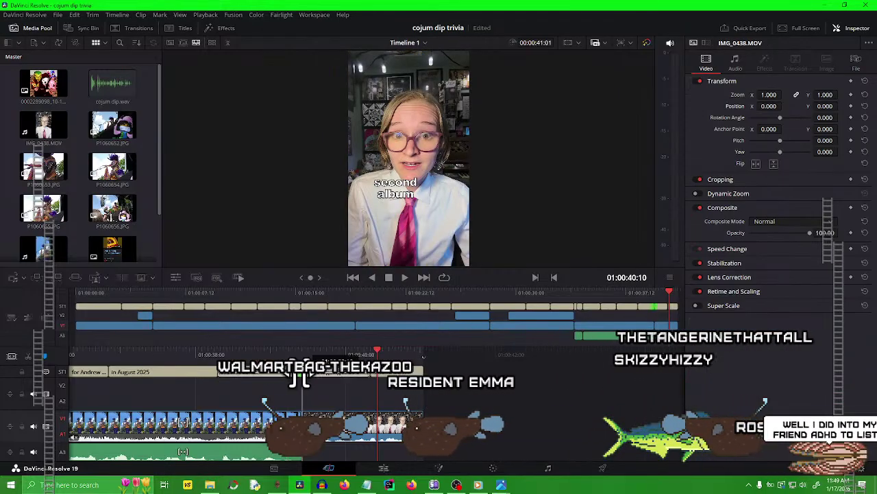
key(slash)
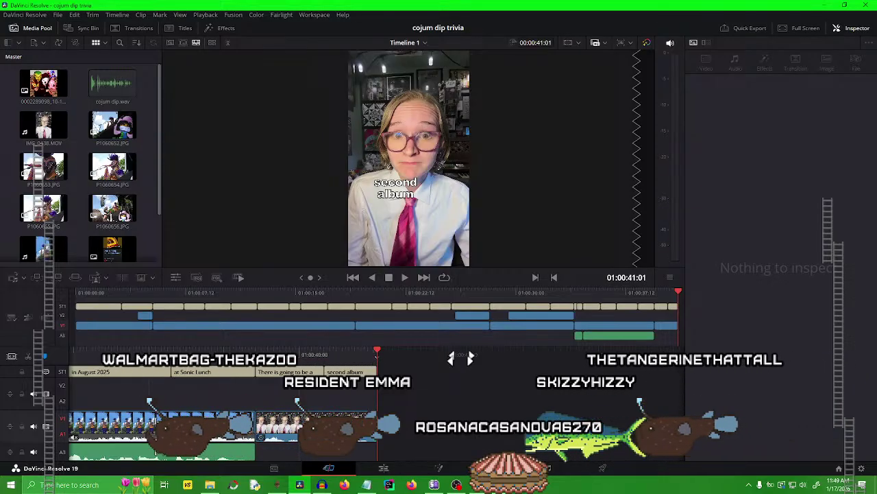
Play the video from the start to review the opening captions, and return to the first frame.
click(88, 298)
key(space)
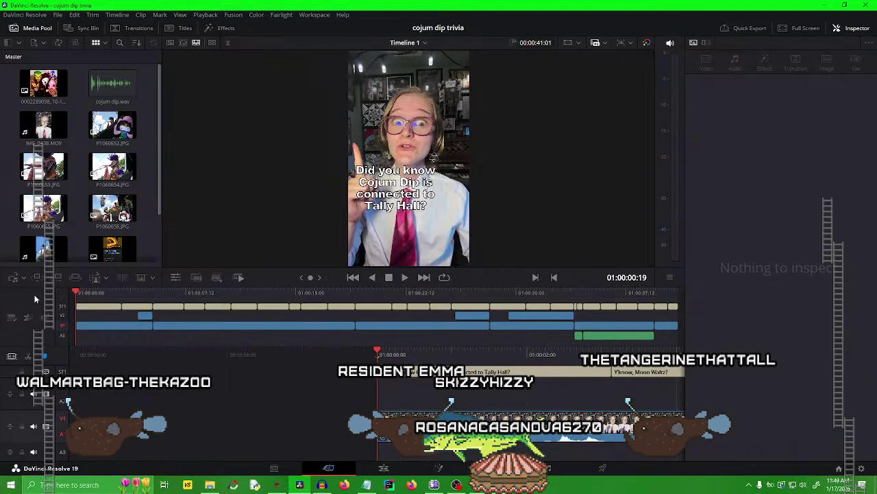
key(space)
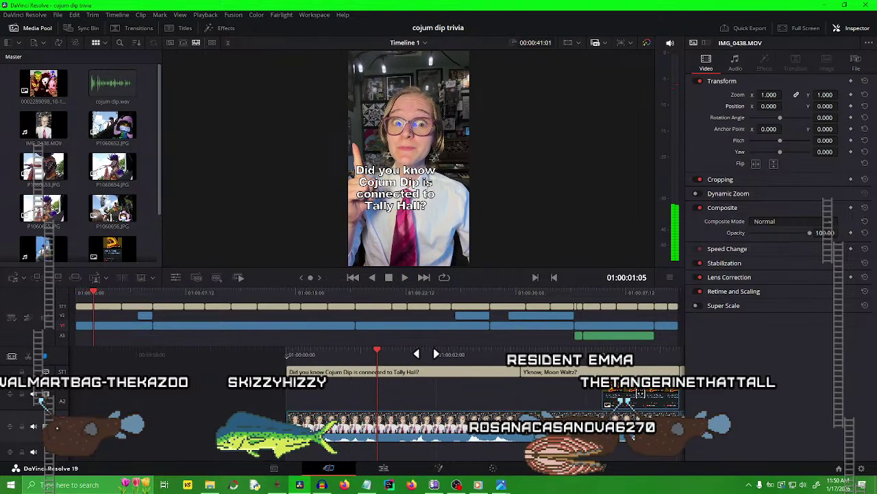
key(space)
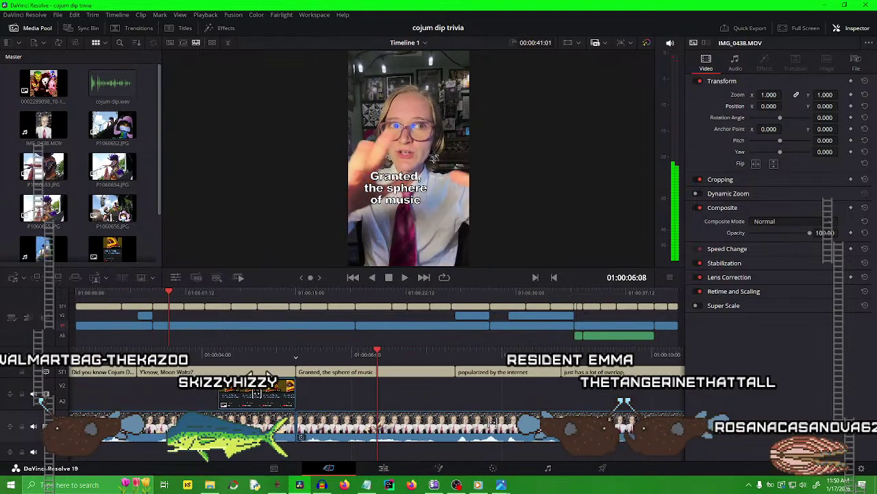
key(Home)
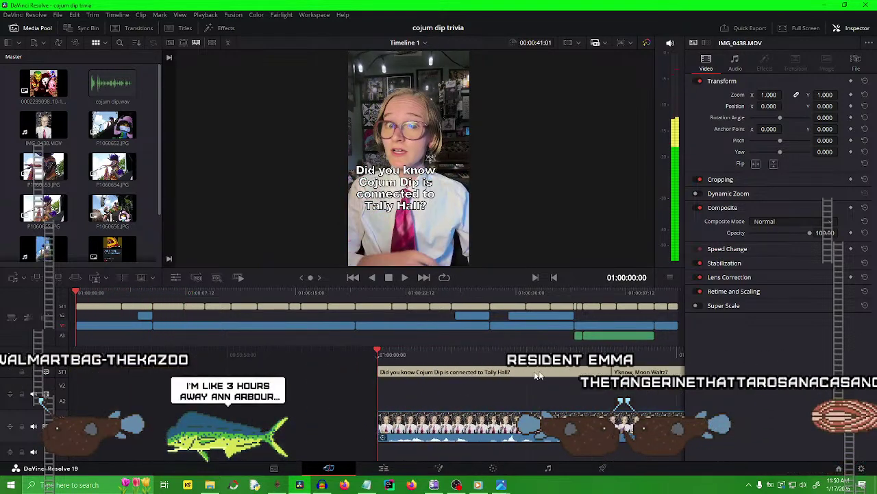
Split the opening subtitle at 01:00:01:06 and shorten its first part to "Did you know / Cojum Dip".
click(427, 370)
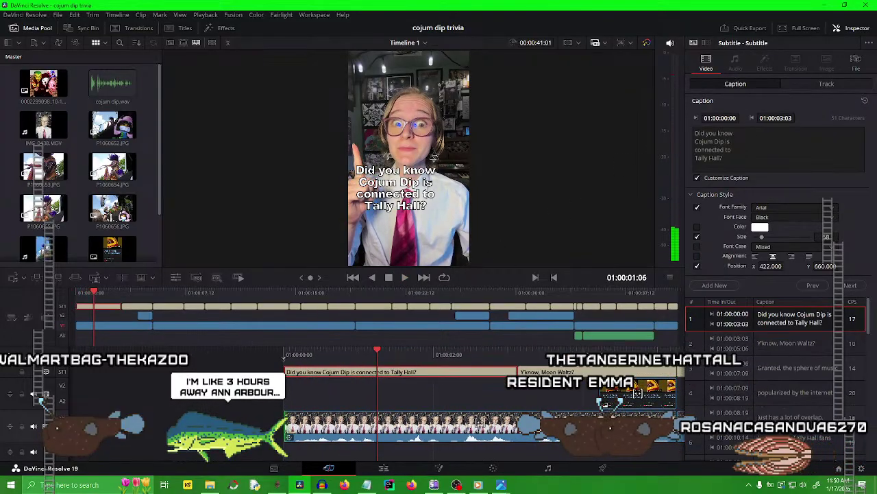
key(ctrl+b)
double_click(725, 142)
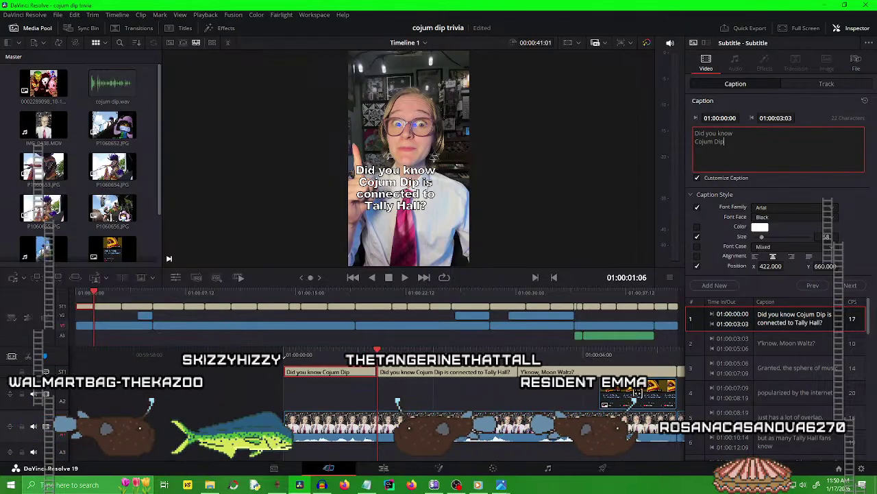
key(BackSpace)
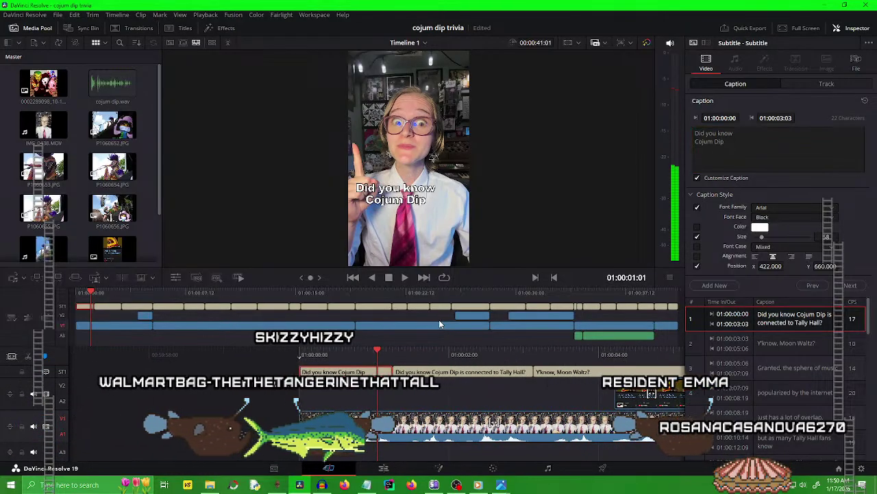
Rewrap the first subtitle as "Did you / know Cojum / Dip" on three lines and save the project.
click(717, 134)
key(Return)
key(BackSpace)
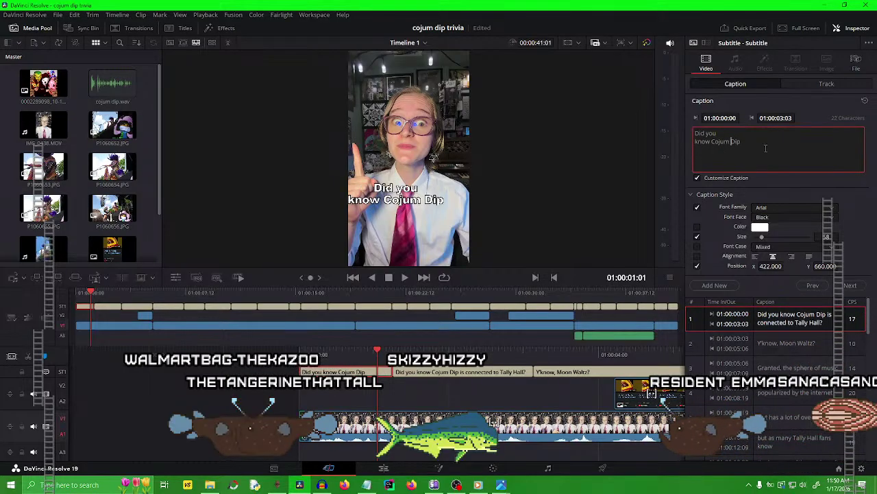
key(Return)
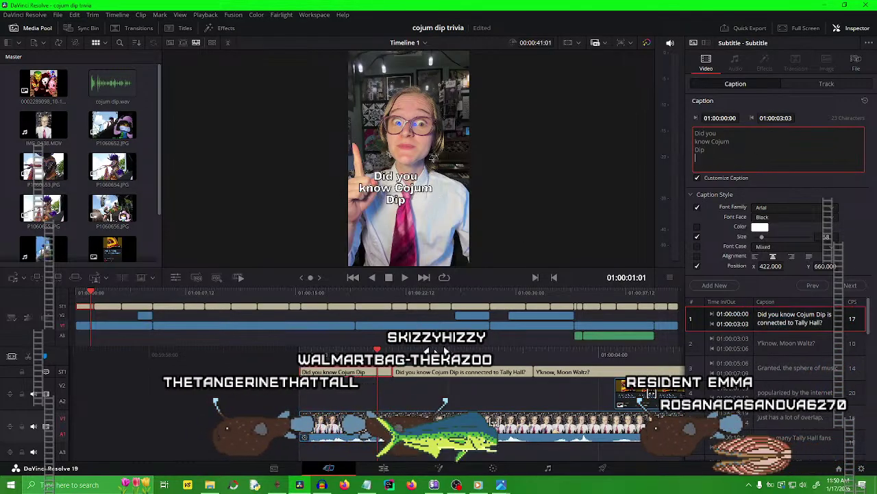
key(ctrl+s)
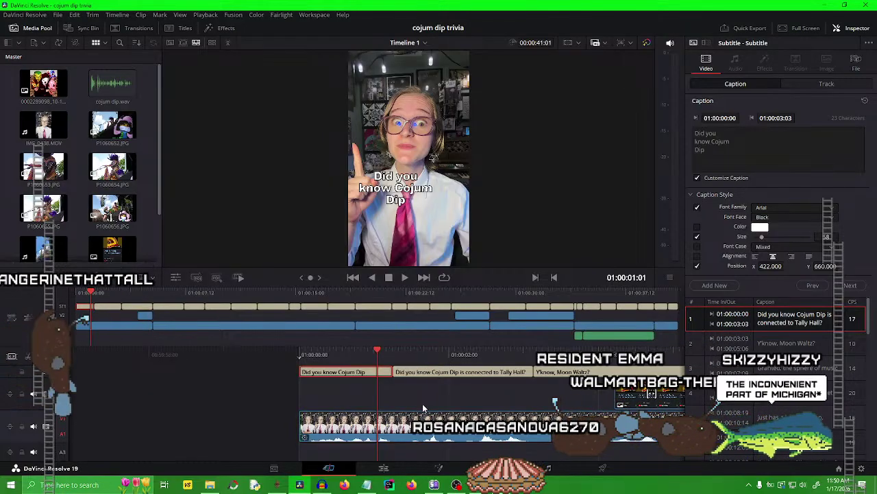
Replay the opening line from the first frame to check the split subtitle against the speech.
click(415, 420)
key(Home)
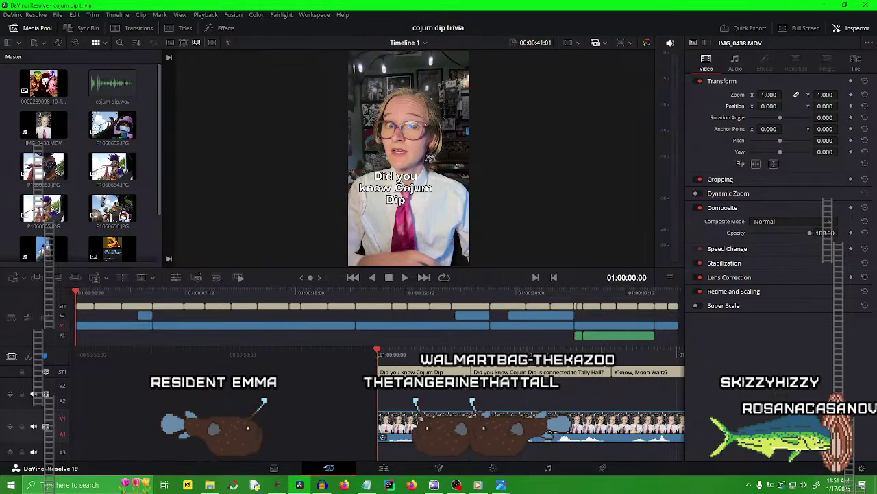
key(space)
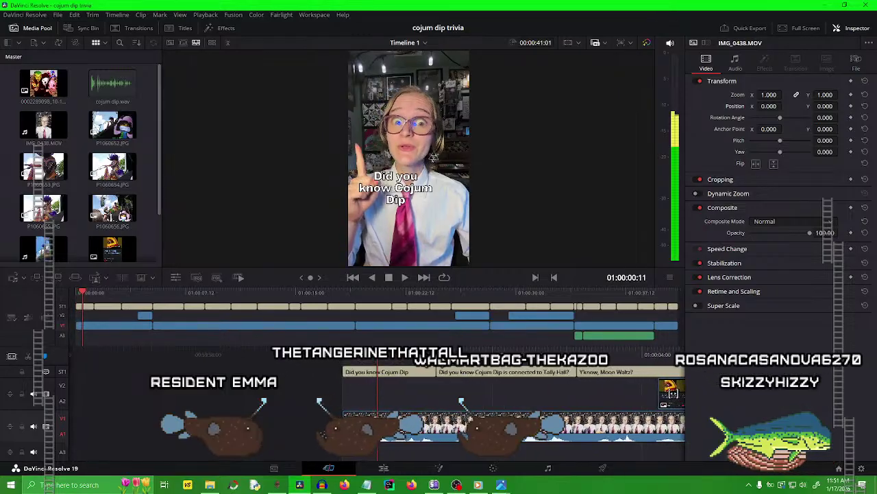
key(space)
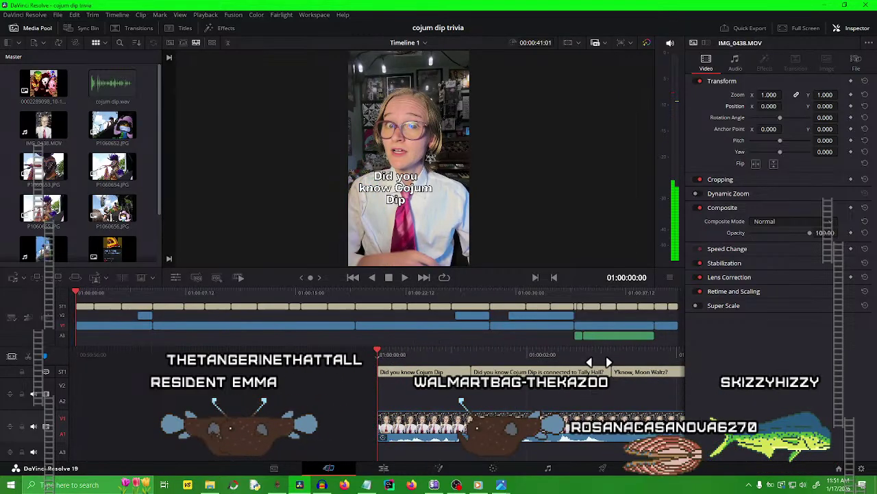
key(space)
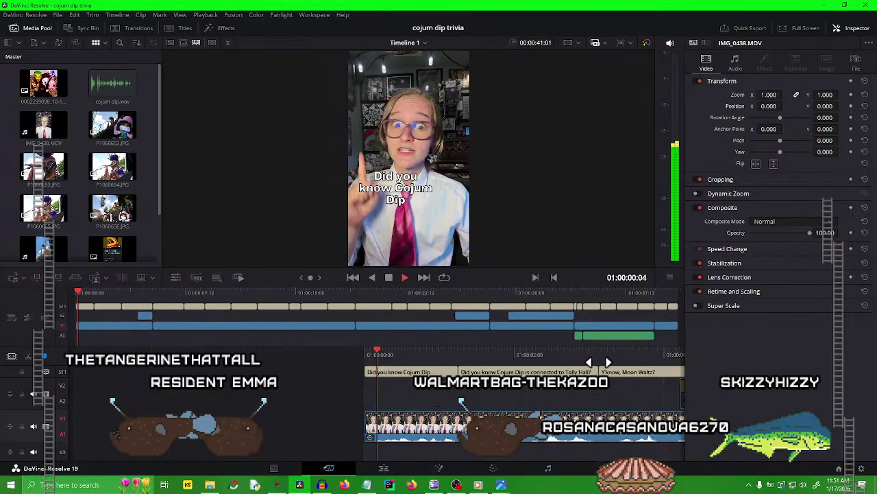
Reduce the second subtitle to "is connected / to Tally / Hall?" on three lines.
click(420, 372)
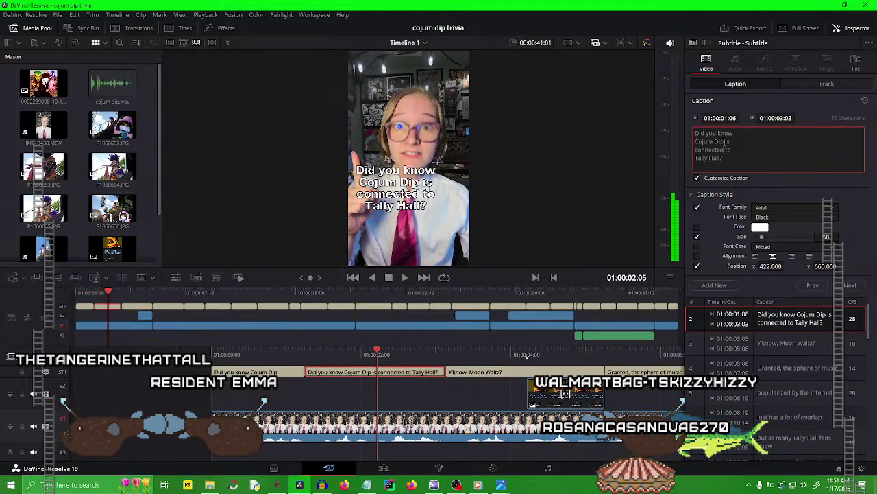
drag(728, 141, 669, 132)
key(BackSpace)
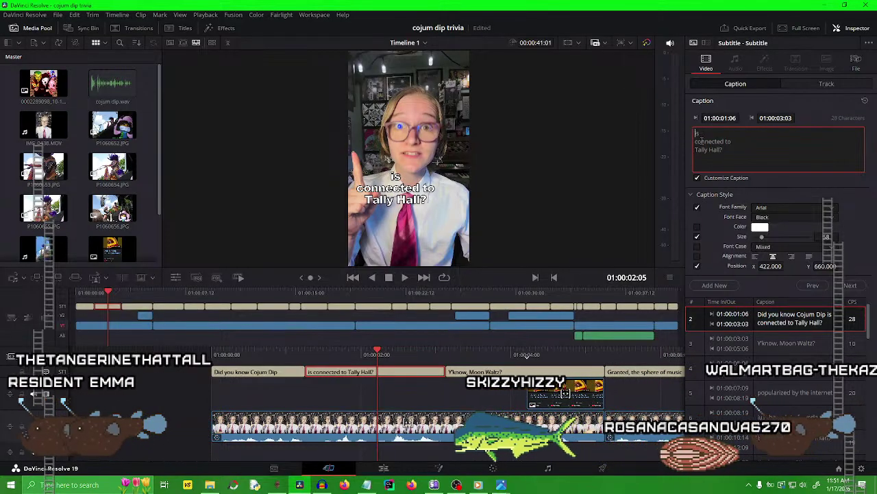
key(BackSpace)
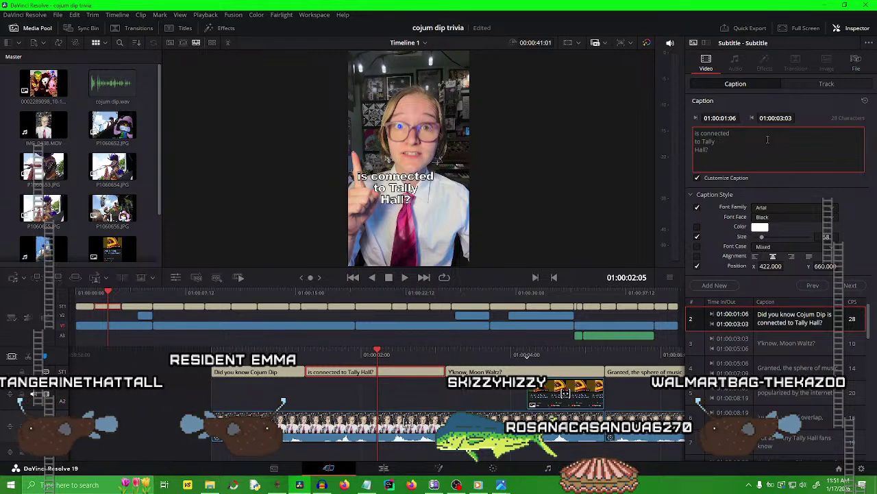
Play the first two subtitles from the start to check where "is" falls in the speech.
click(428, 343)
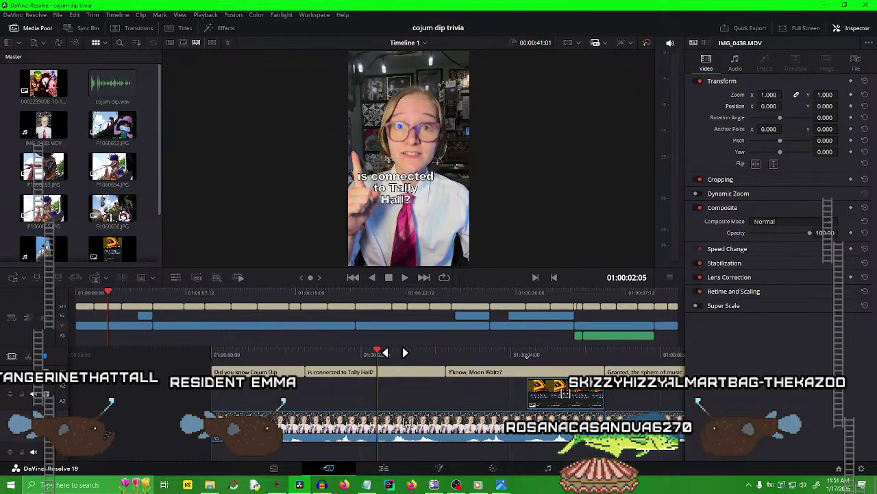
drag(424, 343, 583, 351)
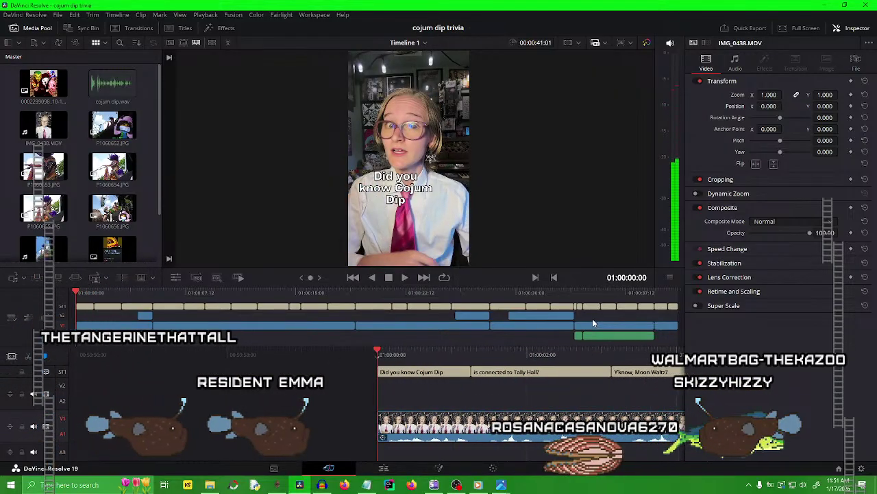
key(space)
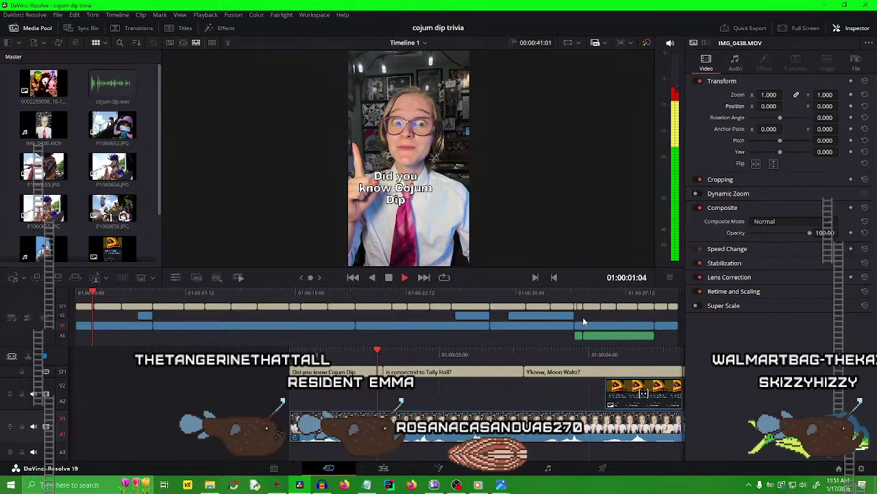
key(space)
Add "is" after "Dip" in the first subtitle and remove it from the start of the second one.
click(266, 373)
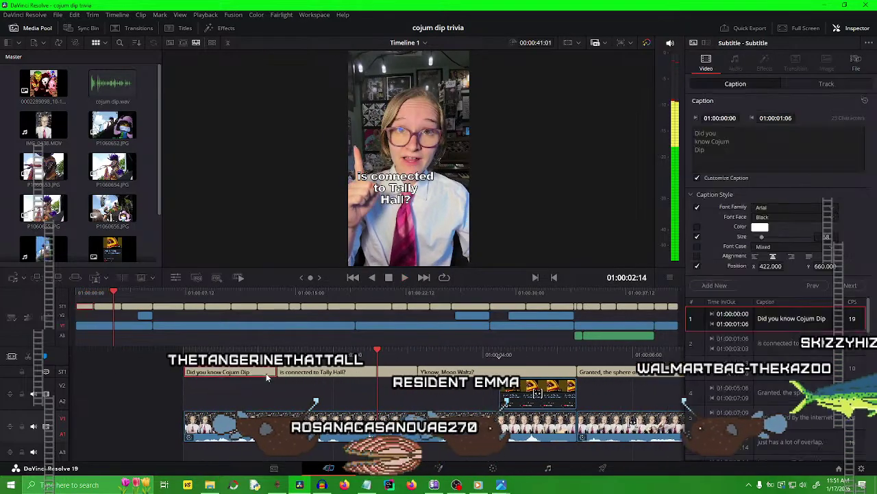
click(706, 150)
text(is)
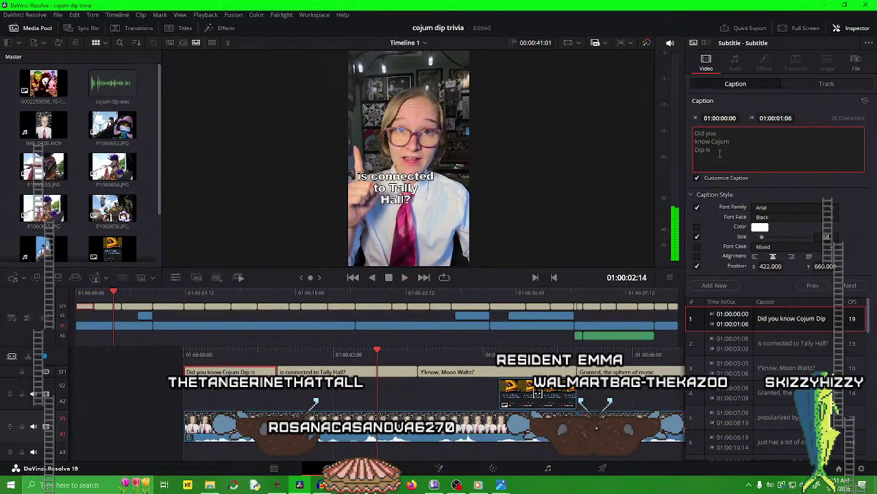
click(312, 371)
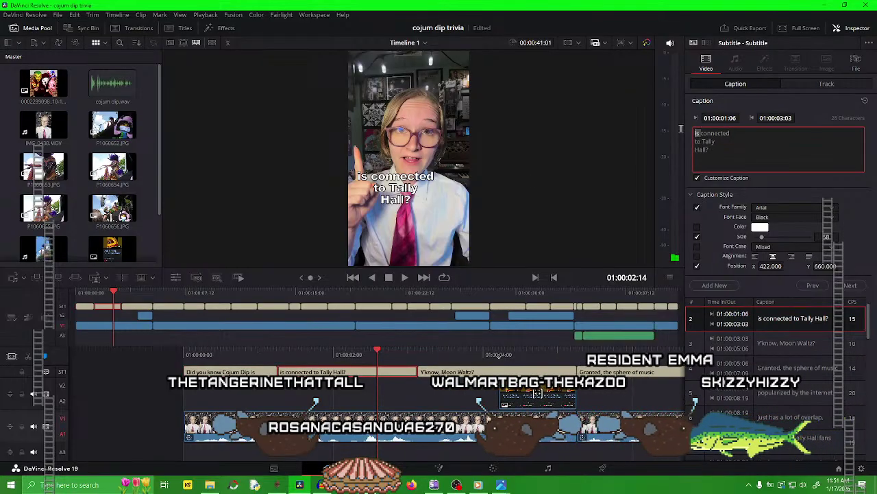
click(244, 374)
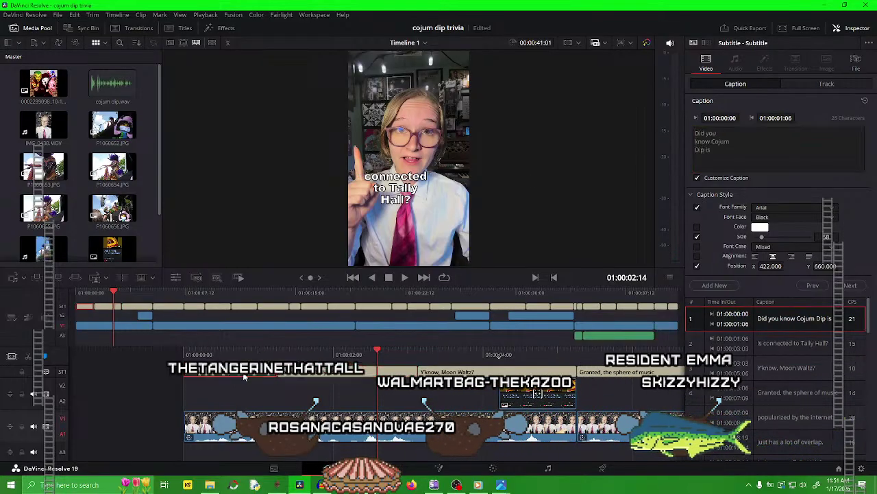
Move the boundary between the first two subtitles to 01:00:01:15 and play the opening back from the start.
drag(317, 371, 374, 378)
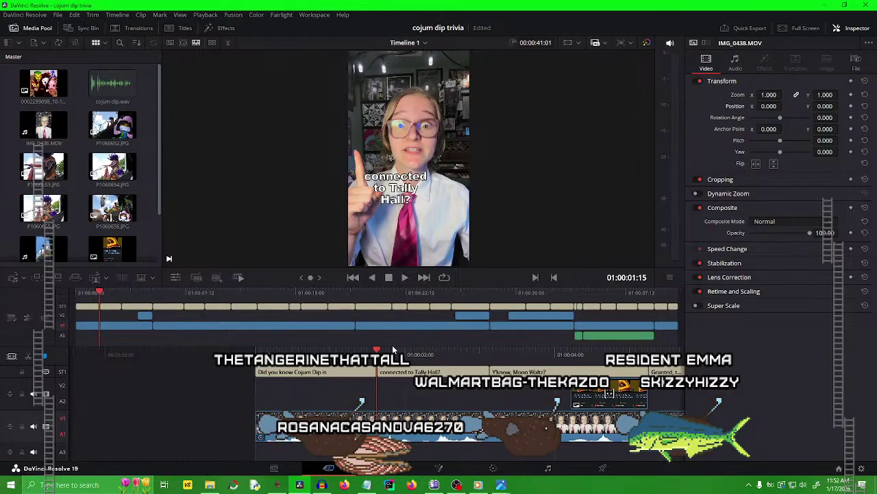
key(Home)
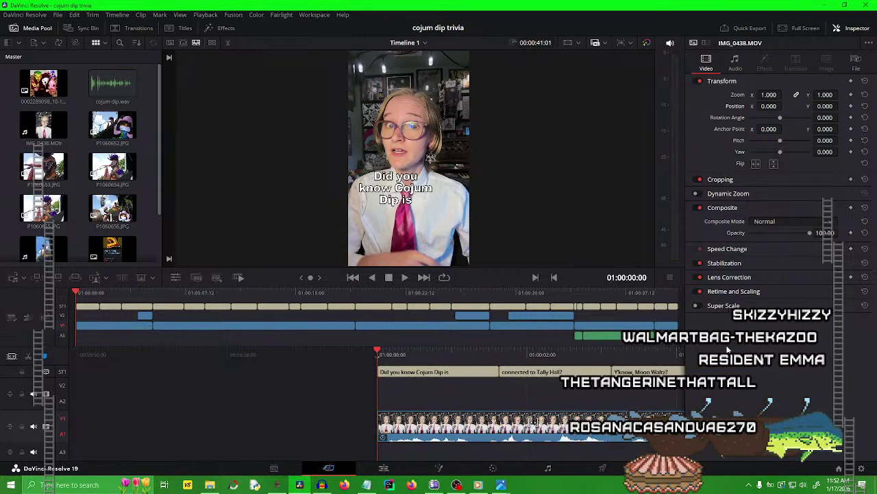
click(403, 278)
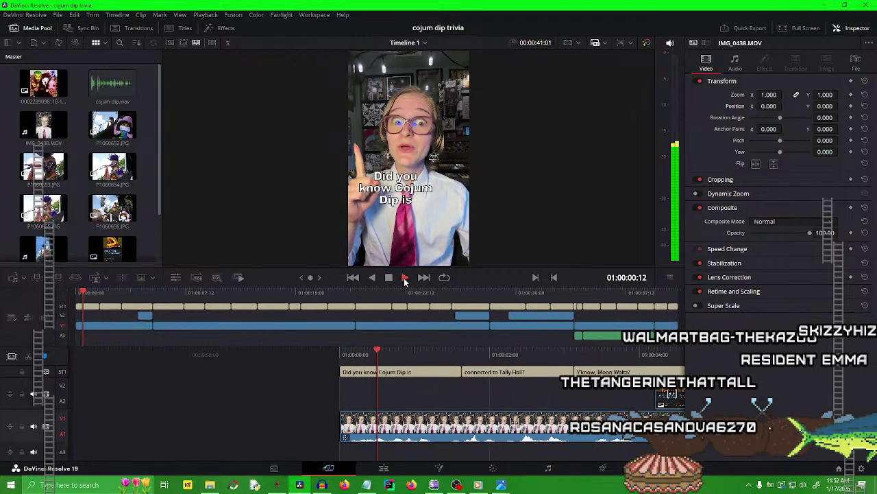
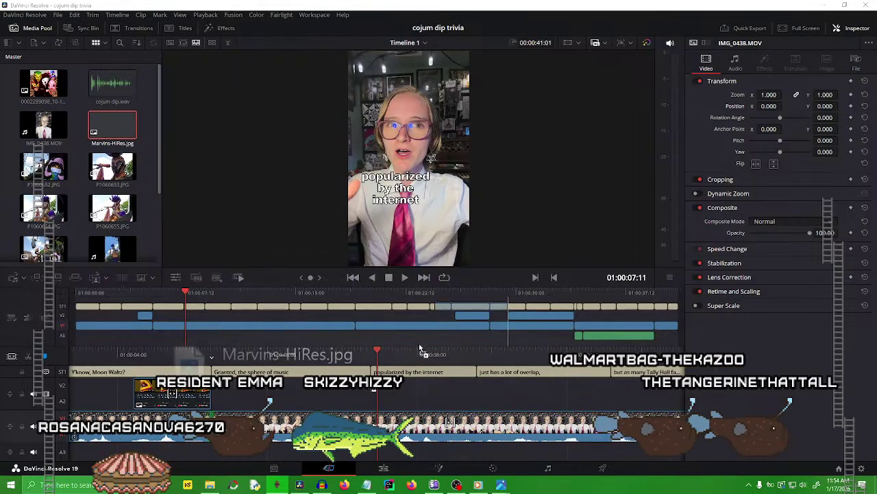
Overlay Marvins-HiRes.jpg above the main clip at the "popularized by the internet" caption, with zoom 0.400 and Y position about 261.
drag(420, 350, 373, 399)
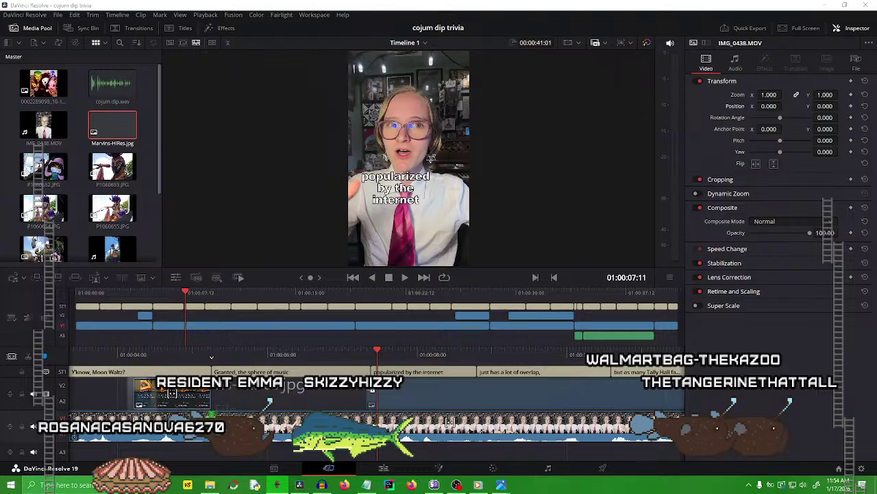
drag(428, 371, 431, 364)
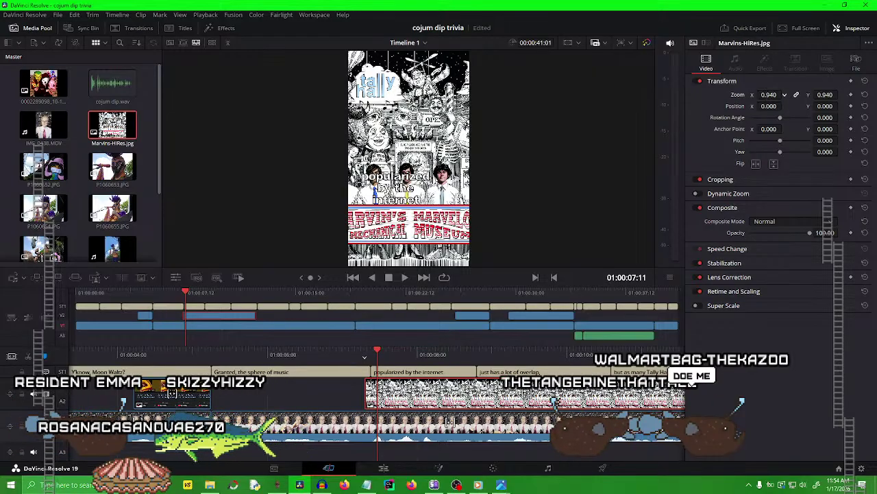
drag(769, 95, 735, 95)
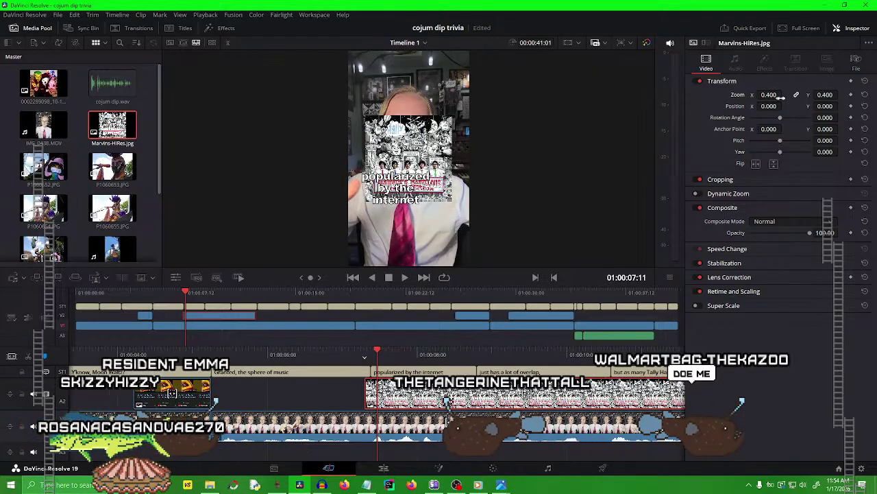
drag(795, 106, 810, 106)
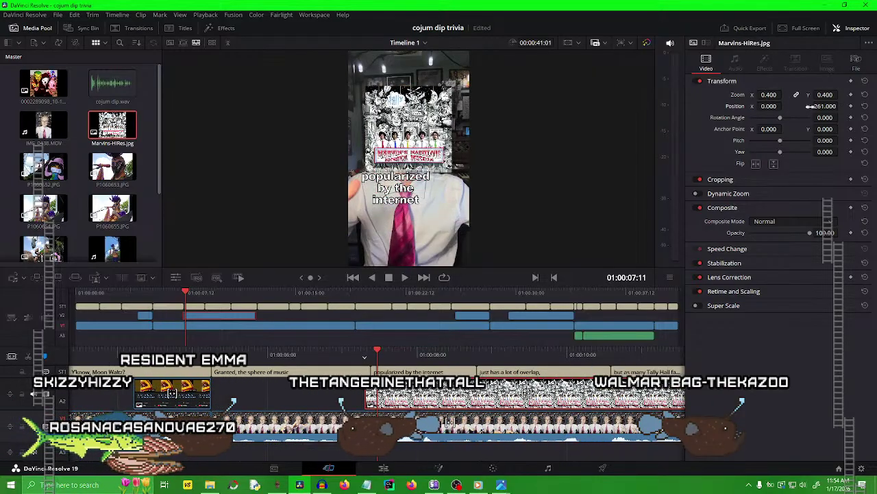
Trim the end of the Marvins-HiRes.jpg overlay to match the end of the "popularized by the internet" subtitle and save the project.
key(space)
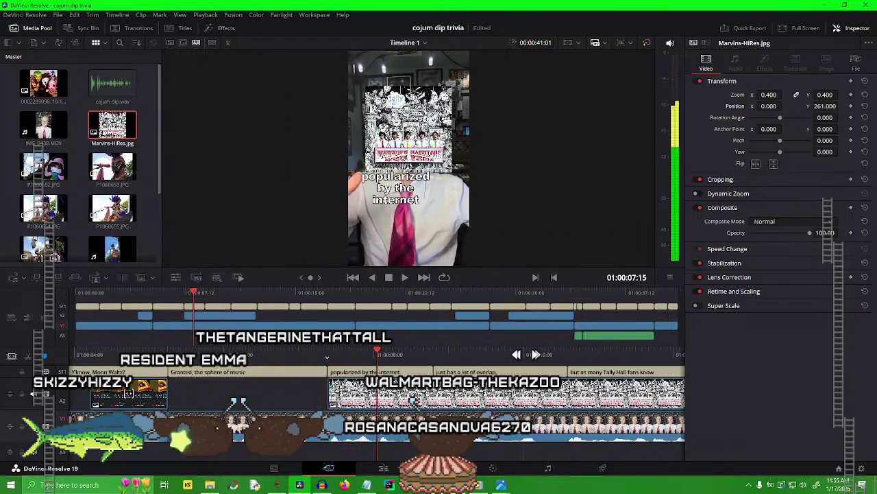
drag(553, 399, 299, 397)
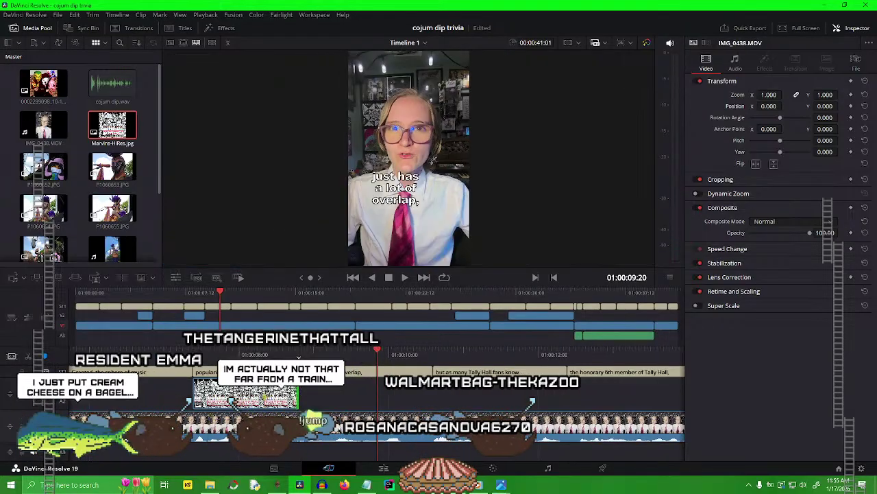
key(ctrl+s)
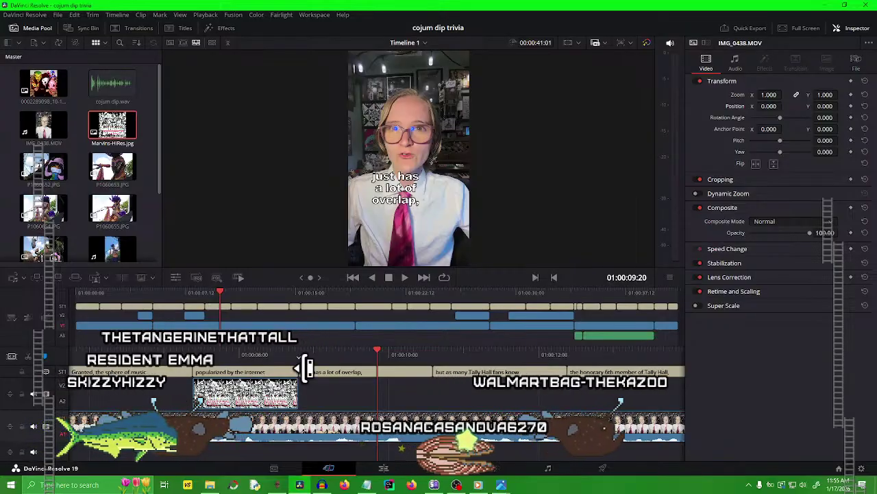
Shrink the Marvins-HiRes.jpg overlay to zoom 0.220, place it below the caption at position X -124, Y -669, and save.
drag(334, 360, 486, 361)
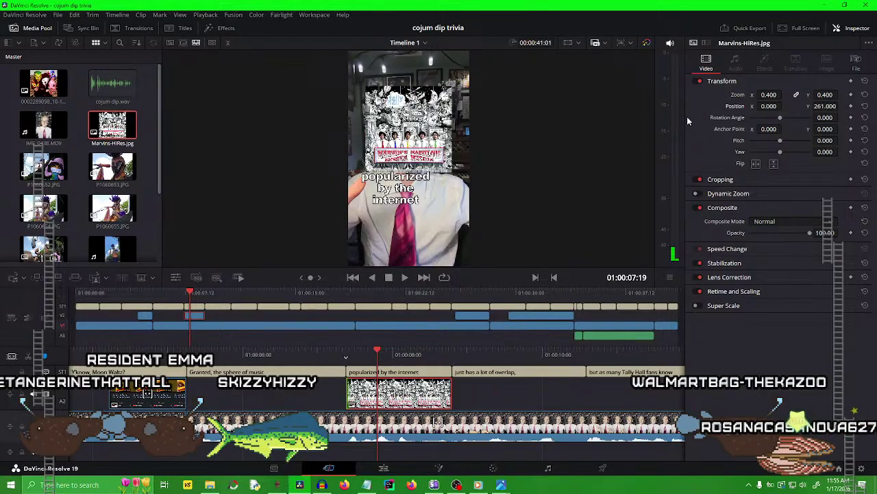
drag(768, 94, 754, 95)
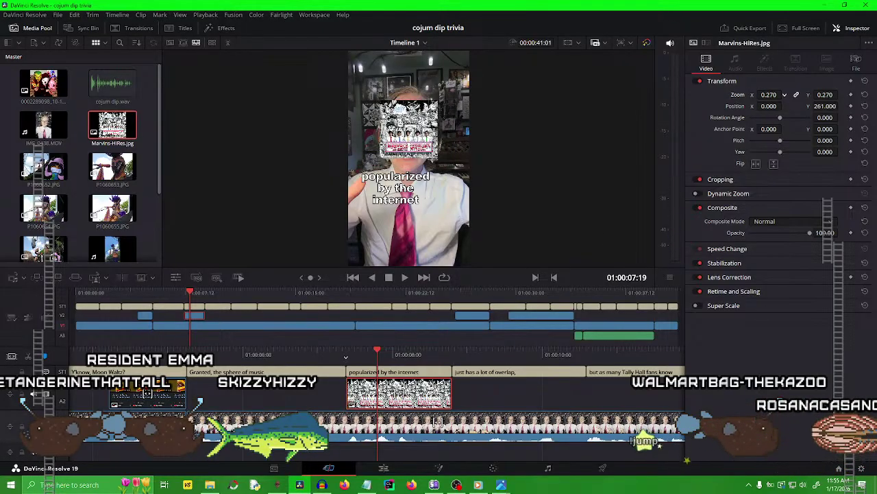
drag(818, 106, 841, 105)
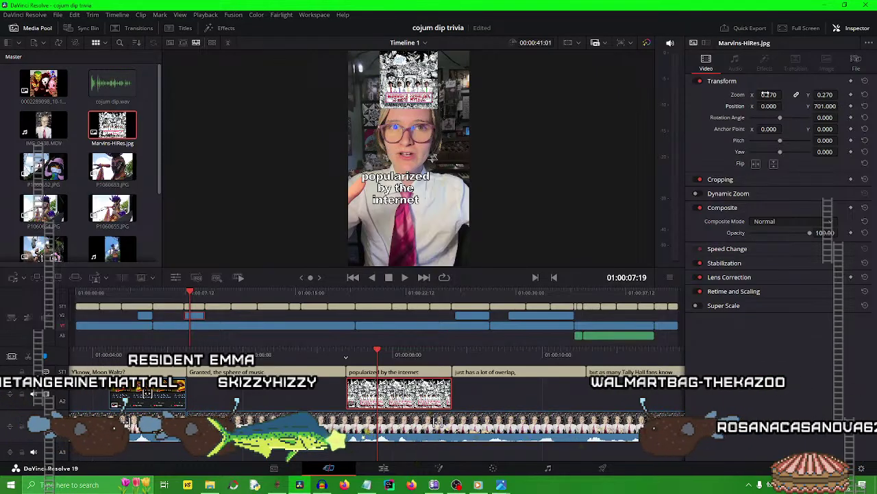
drag(769, 95, 764, 94)
mouse_move(826, 106)
mouse_down()
mouse_move(809, 105)
mouse_move(831, 106)
mouse_up()
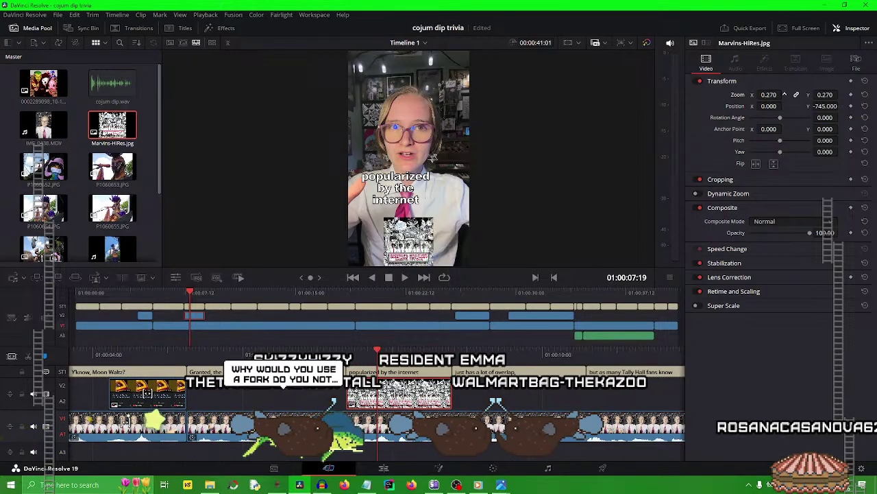
drag(784, 95, 843, 106)
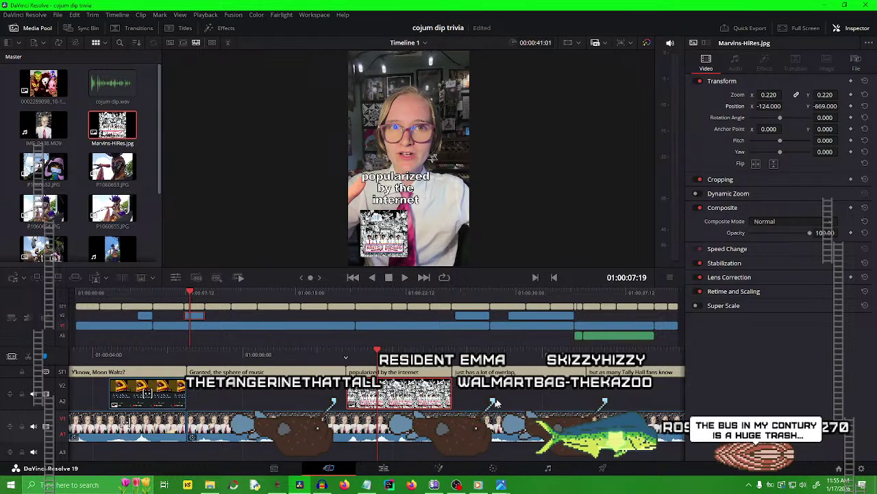
key(j)
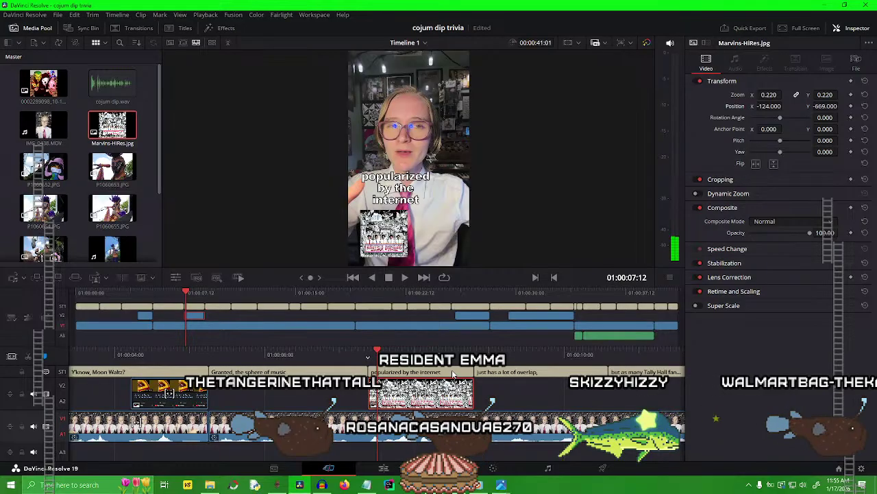
key(ctrl+s)
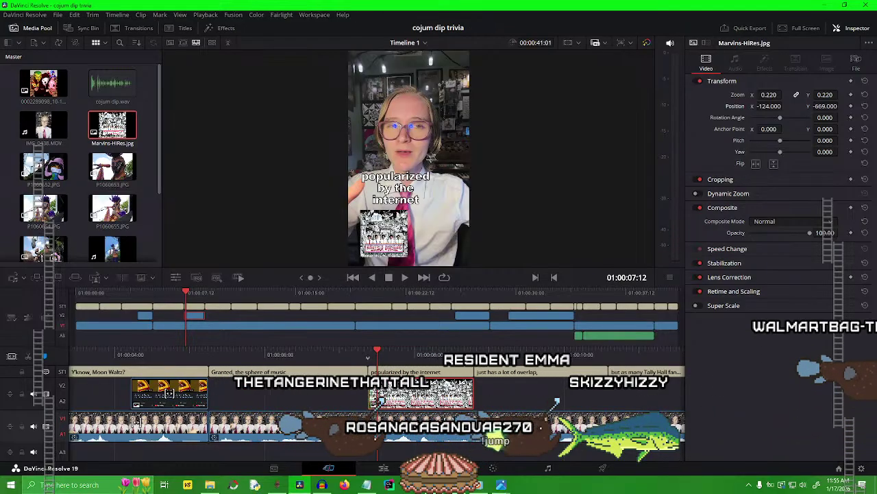
Bring 640px-GOOD-EVIL_COVER.png into the project and place it on a new video track above the Marvins-HiRes.jpg overlay.
key(alt+Tab)
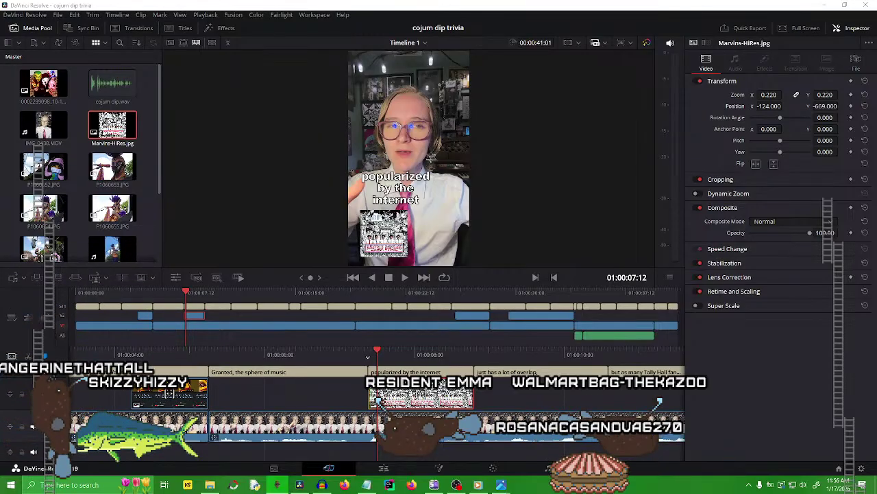
drag(603, 141, 423, 314)
drag(209, 317, 210, 317)
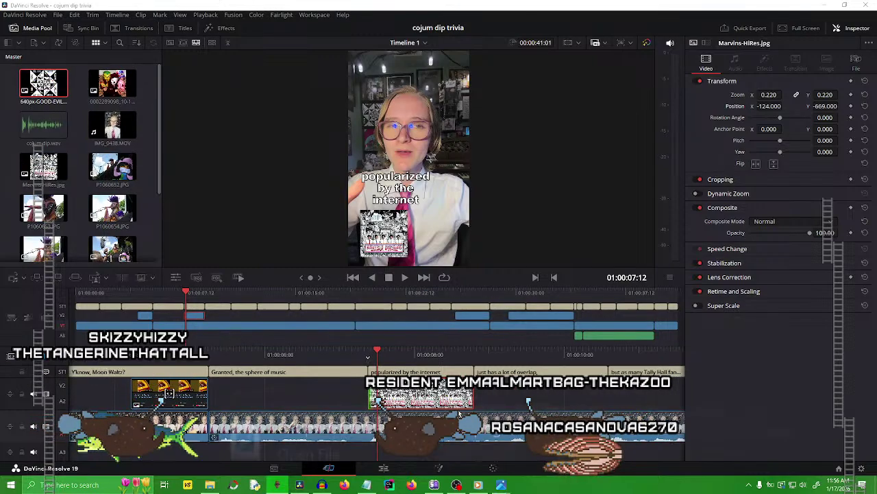
drag(452, 410, 478, 412)
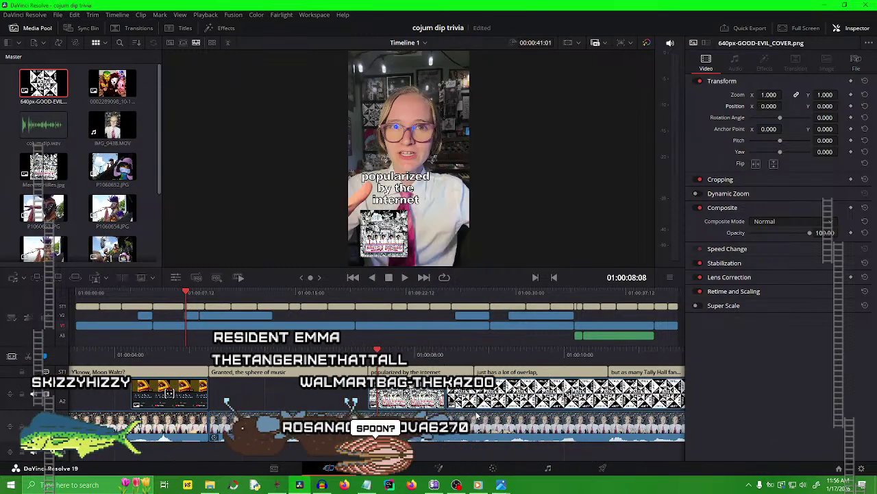
drag(472, 372, 471, 370)
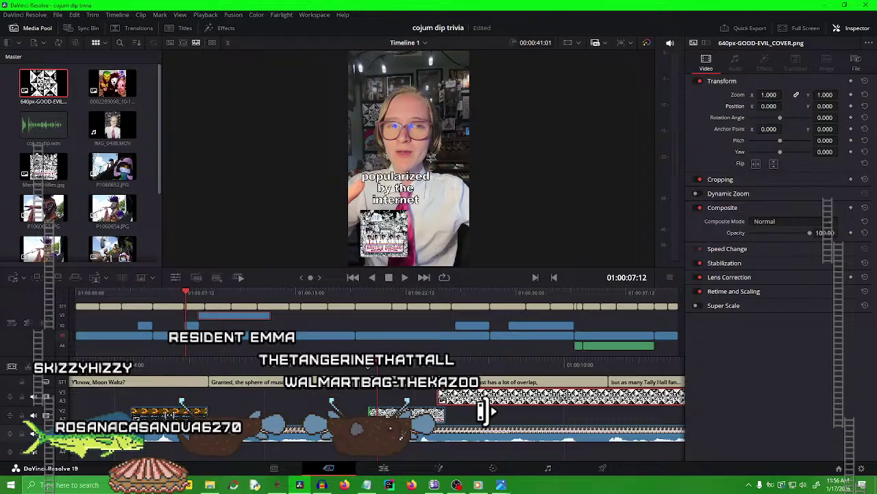
Extend Marvins-HiRes.jpg back to the end of its caption and shift the GOOD-EVIL cover earlier so that it overlaps it.
drag(444, 412, 487, 412)
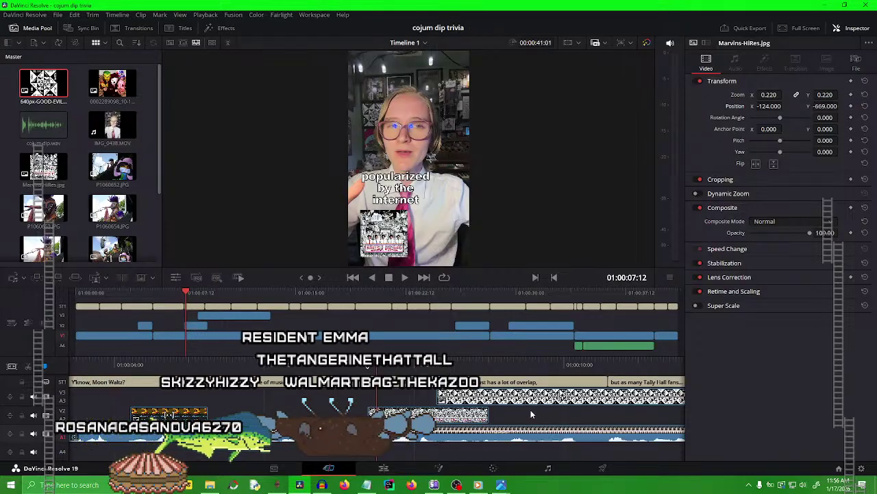
drag(439, 396, 408, 397)
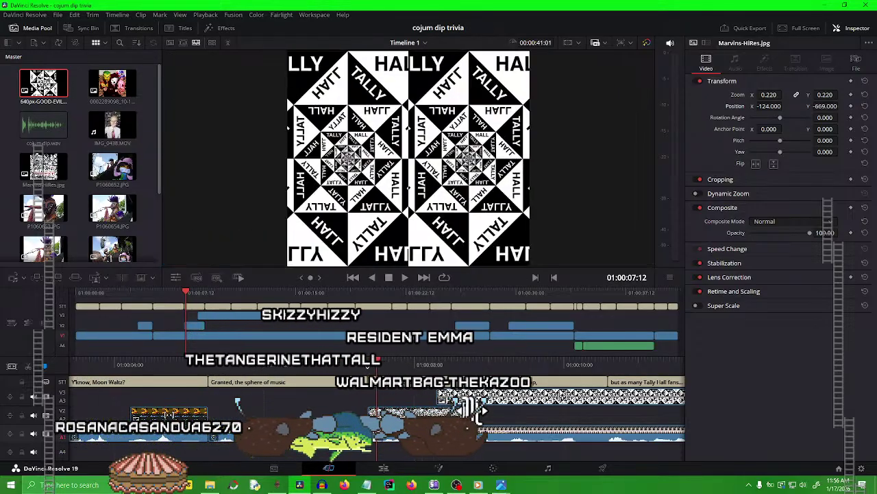
click(452, 397)
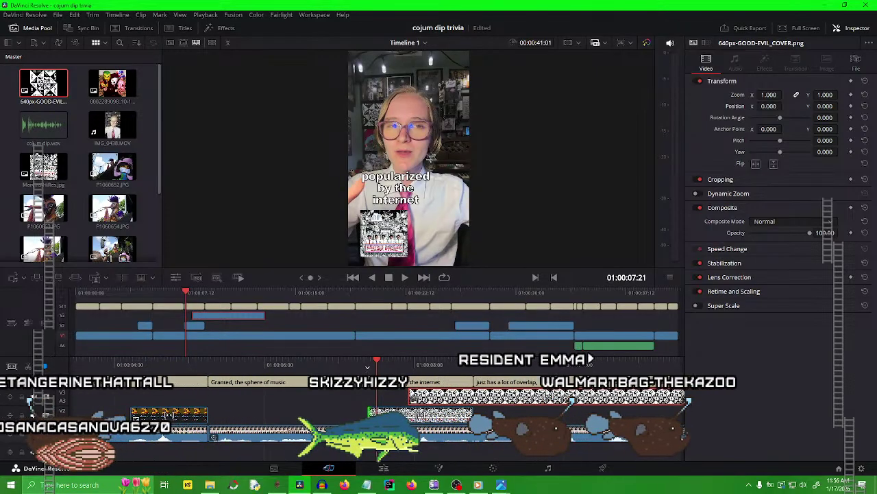
Trim the GOOD-EVIL cover to run from 01:00:07:14 to the end of the "popularized by the internet" subtitle, playing back the speech for timing.
key(space)
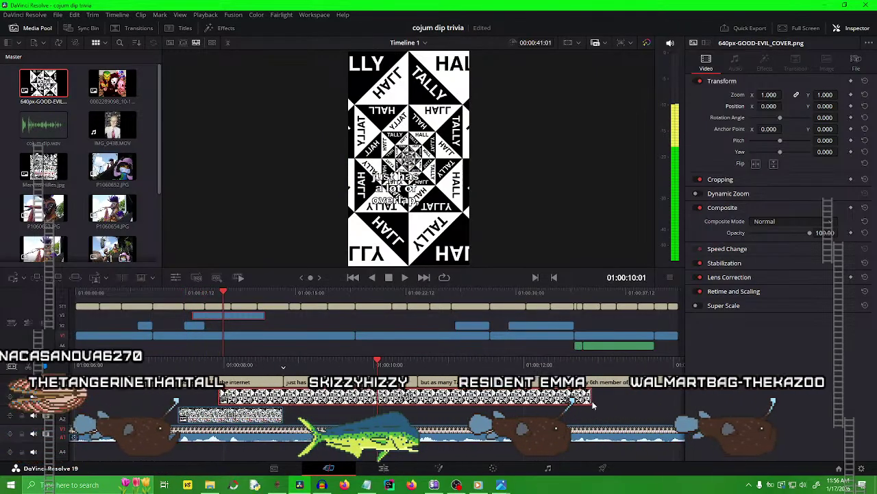
drag(594, 406, 282, 402)
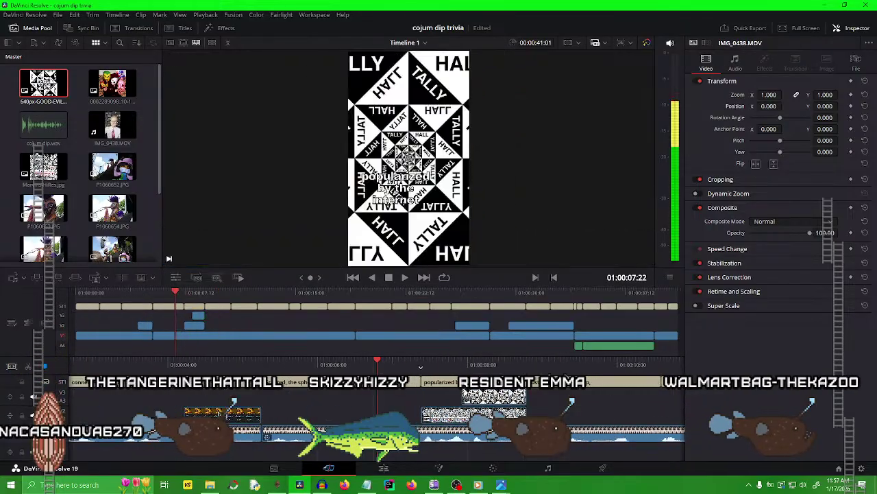
key(space)
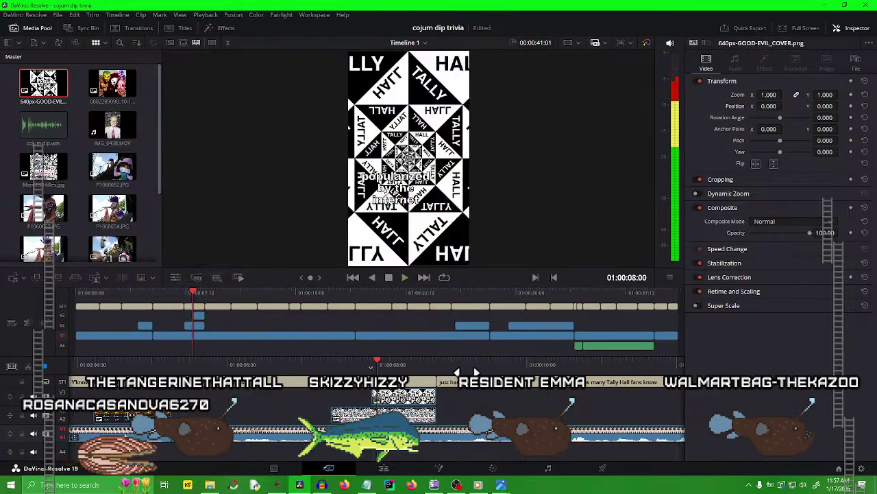
key(j)
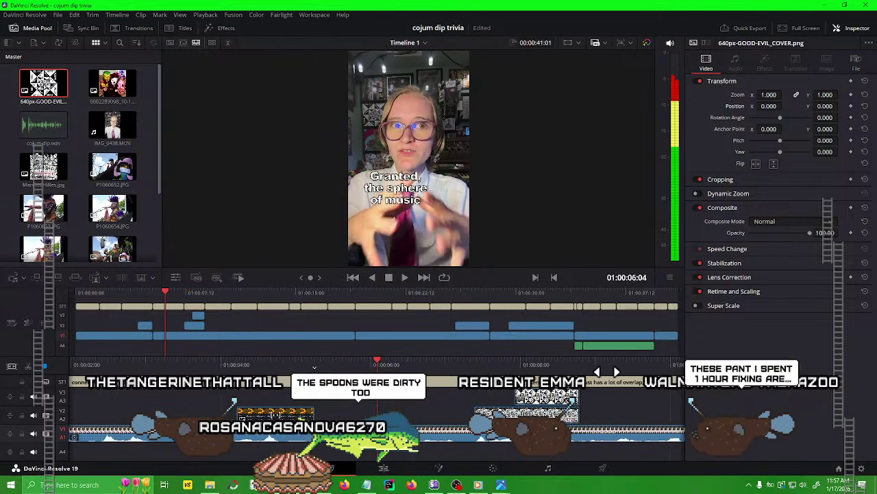
key(l)
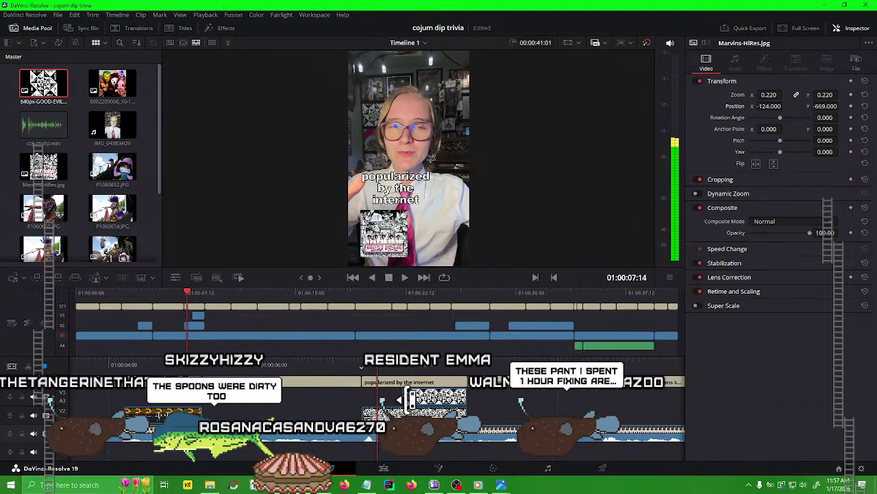
drag(410, 397, 378, 395)
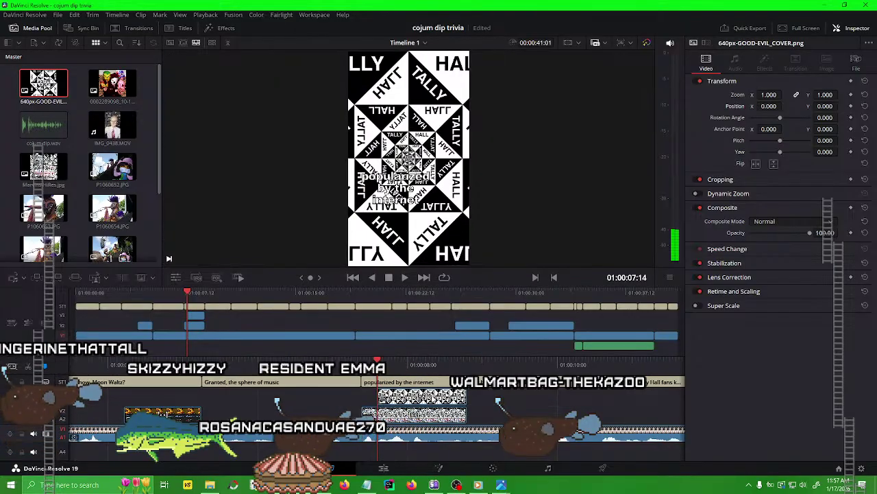
Scale the GOOD-EVIL cover to zoom 0.170 at position X 172, Y -463, and play the section back.
drag(768, 95, 744, 95)
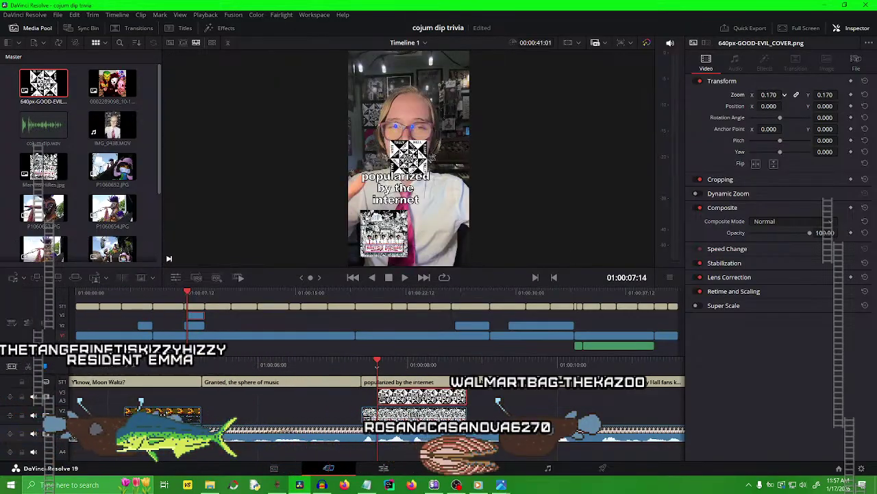
drag(784, 106, 784, 106)
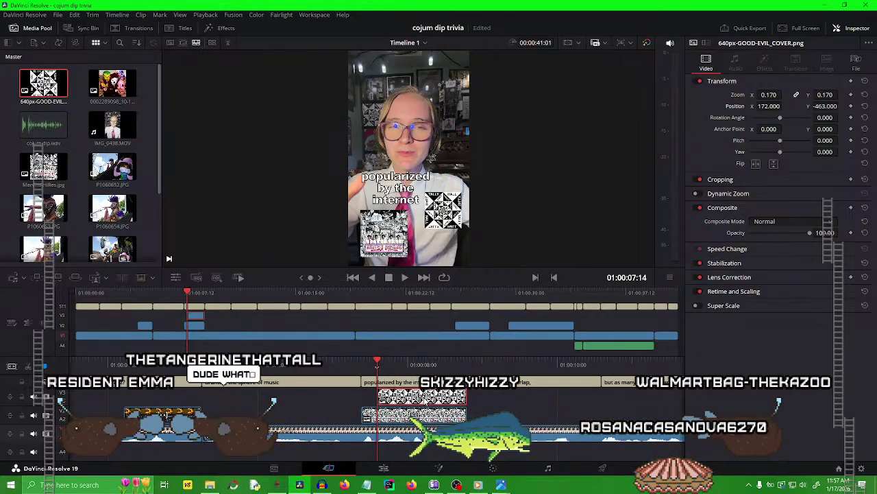
drag(425, 368, 499, 370)
key(space)
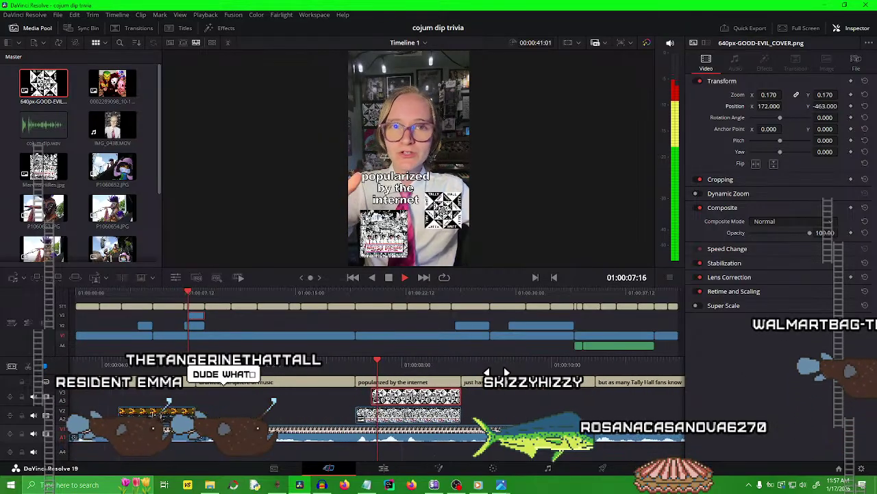
key(space)
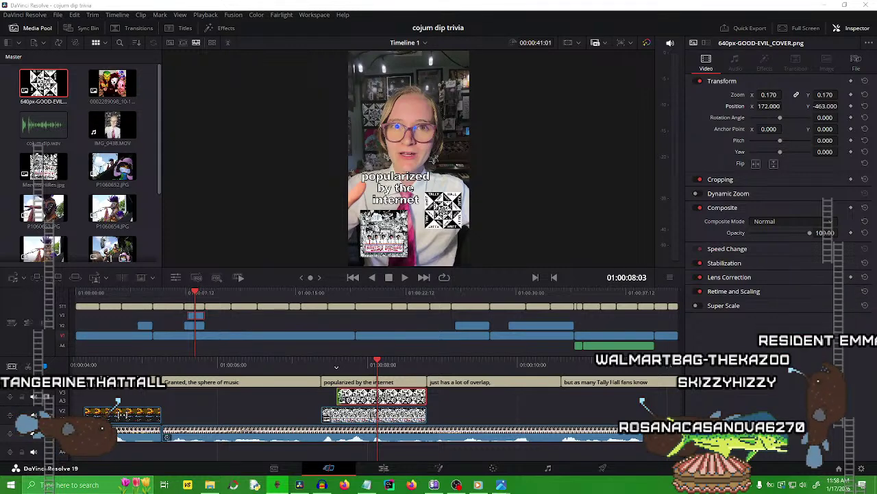
Overlay the "Hawaii: Part II" cover image on a new top track with zoom 0.140 and position X 206, Y 35, and save.
drag(613, 163, 332, 399)
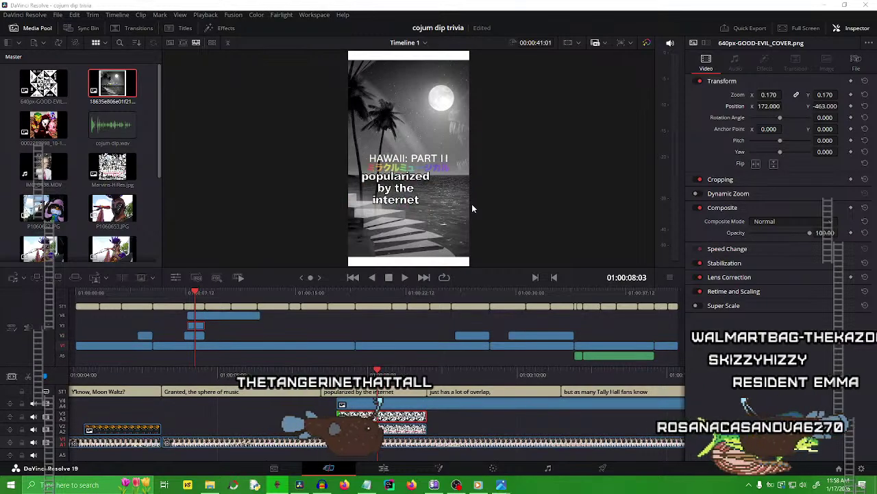
click(377, 408)
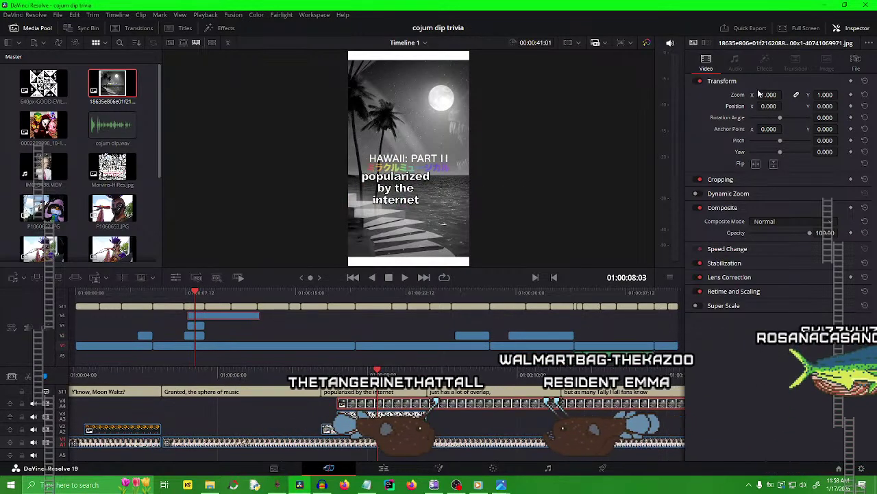
drag(798, 94, 811, 110)
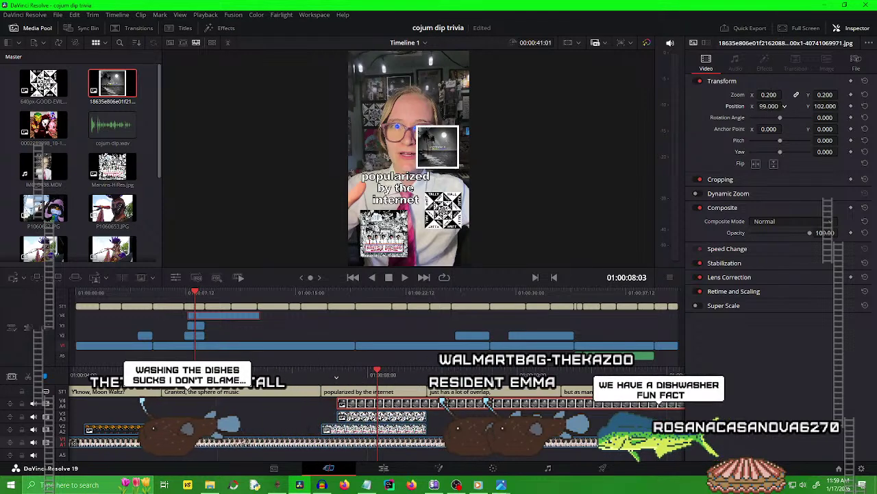
drag(767, 106, 727, 106)
drag(785, 107, 767, 106)
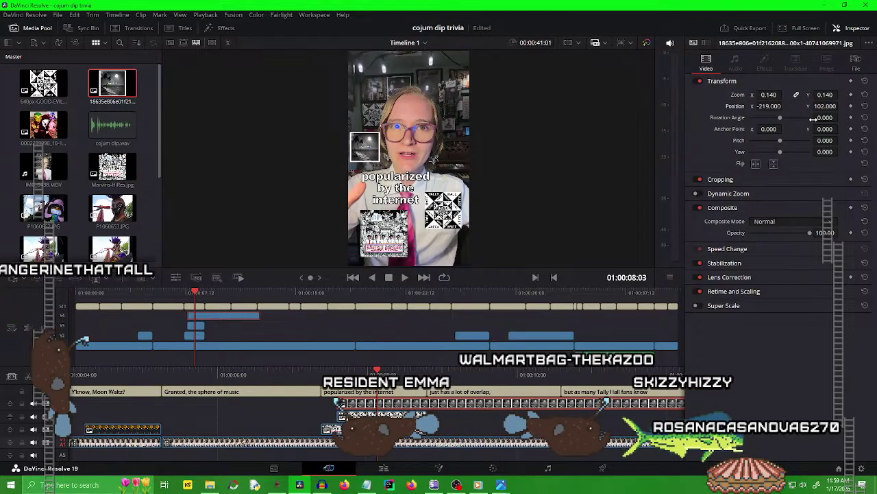
drag(772, 106, 792, 118)
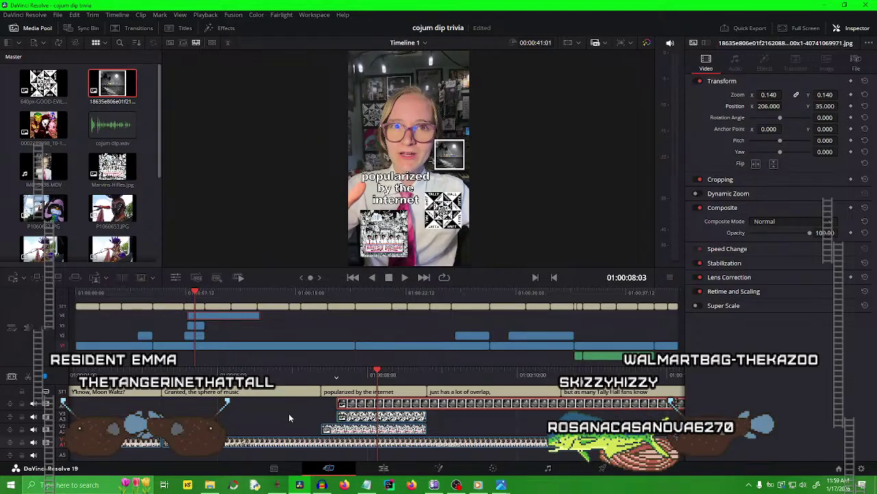
key(ctrl+s)
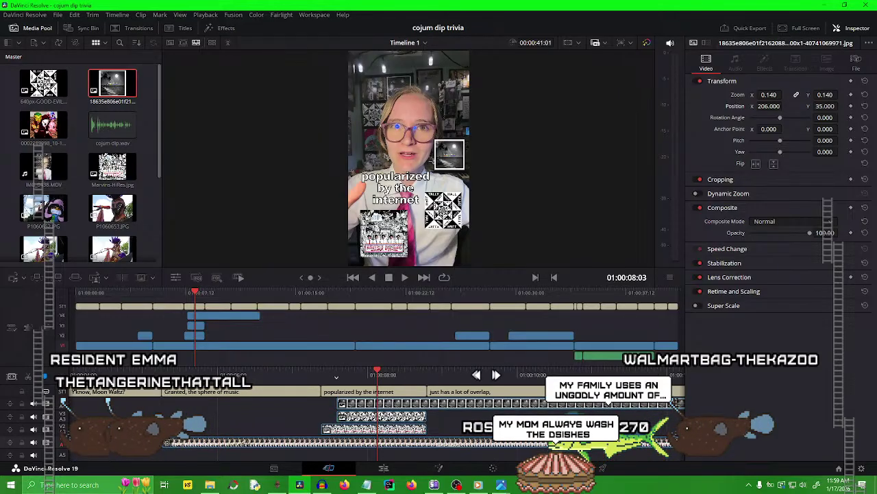
Trim the start of the "Hawaii: Part II" cover to about 01:00:07:18, playing the "popularized by the internet" section back for timing.
scroll(486, 374, up, 3)
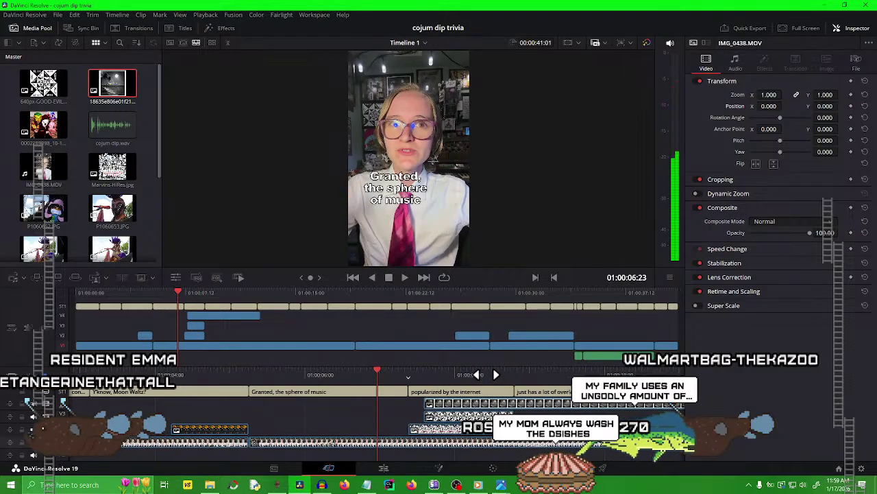
scroll(439, 369, down, 5)
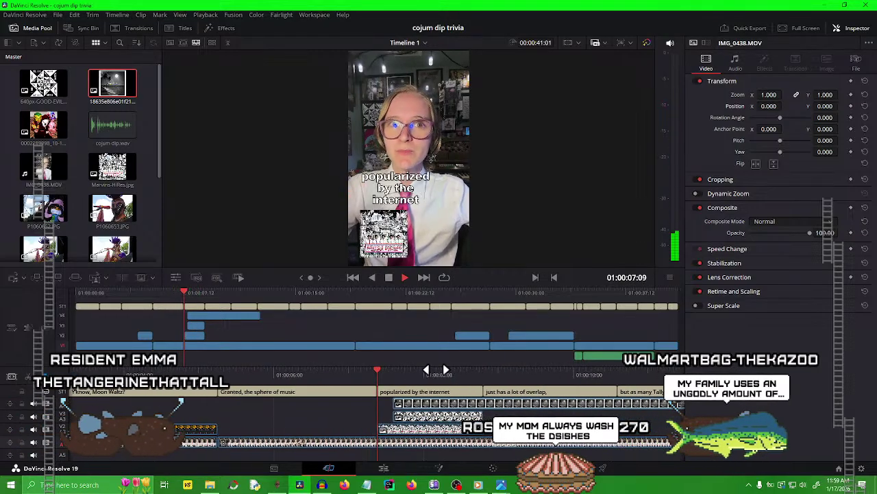
scroll(456, 377, down, 5)
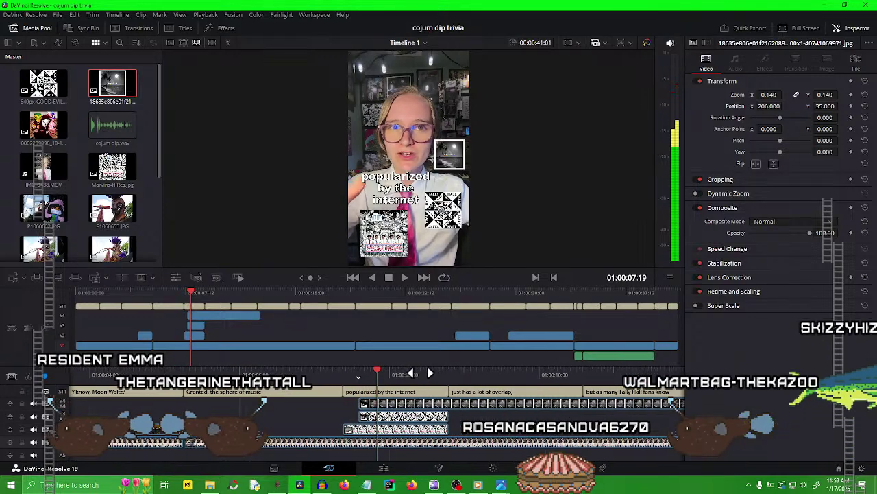
scroll(427, 374, up, 3)
scroll(438, 375, down, 3)
scroll(444, 374, down, 3)
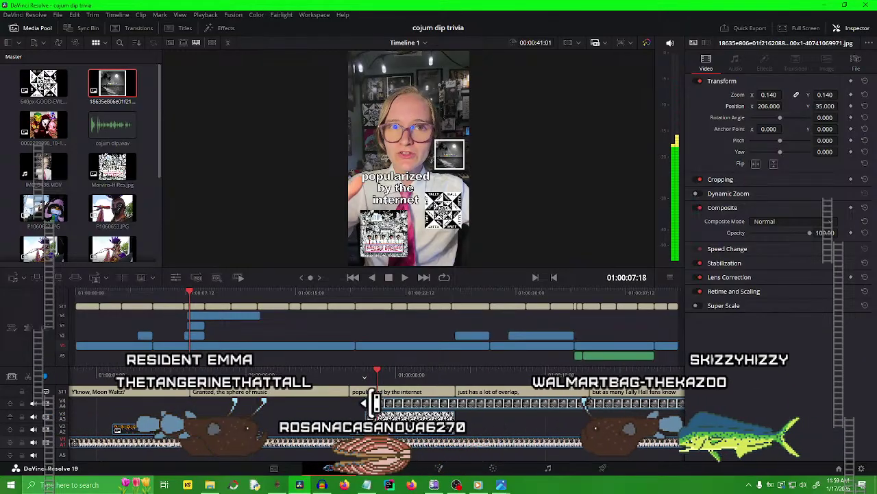
scroll(414, 375, up, 3)
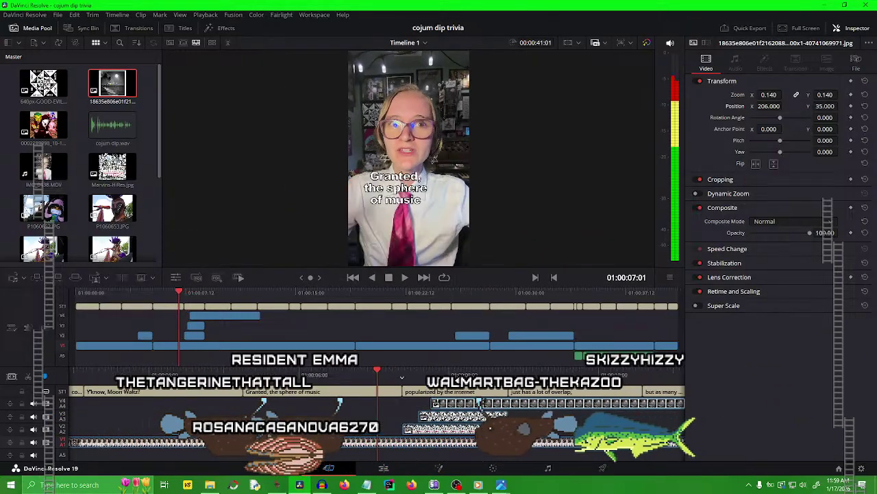
key(space)
key(space)
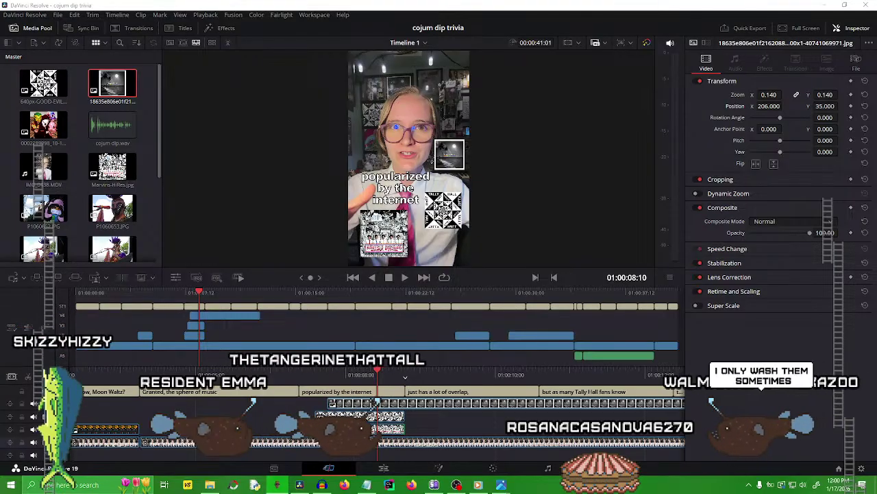
Overlay the red-and-yellow mask eye cover on a new top track with zoom 0.180 and position X -168, Y 69, and save.
drag(876, 274, 336, 396)
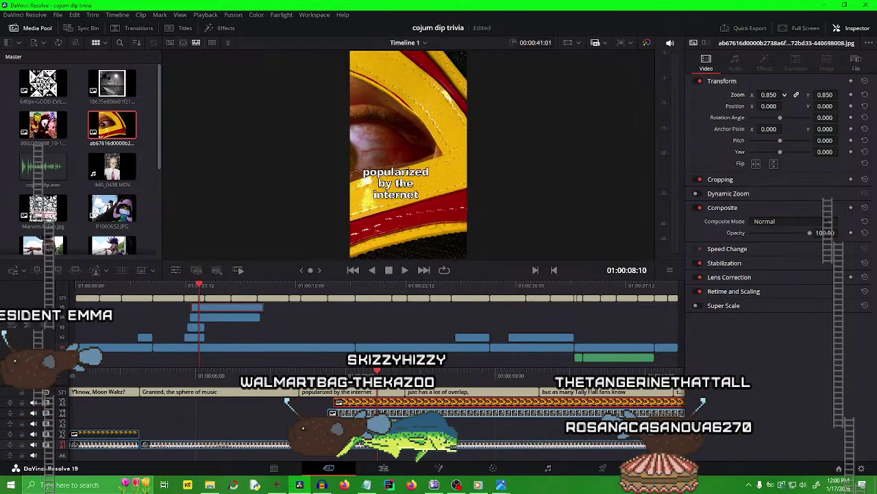
mouse_move(769, 94)
mouse_down()
mouse_move(735, 95)
mouse_move(788, 96)
mouse_move(766, 106)
mouse_up()
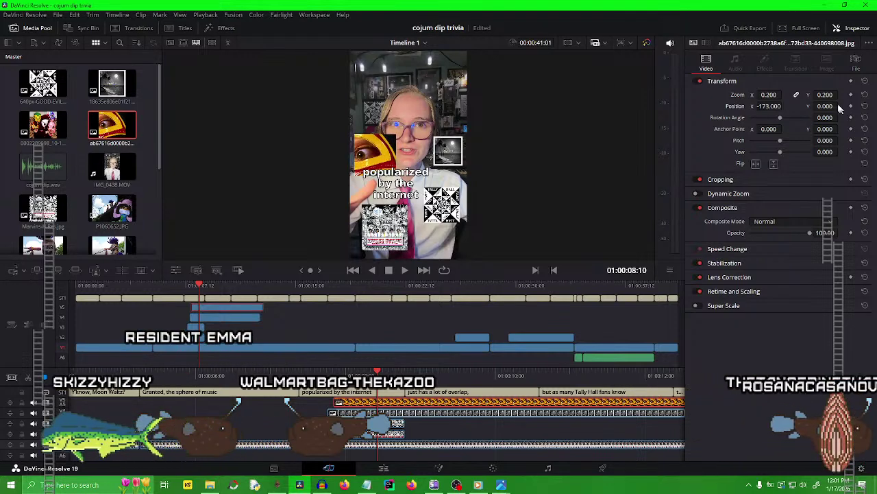
drag(841, 106, 785, 94)
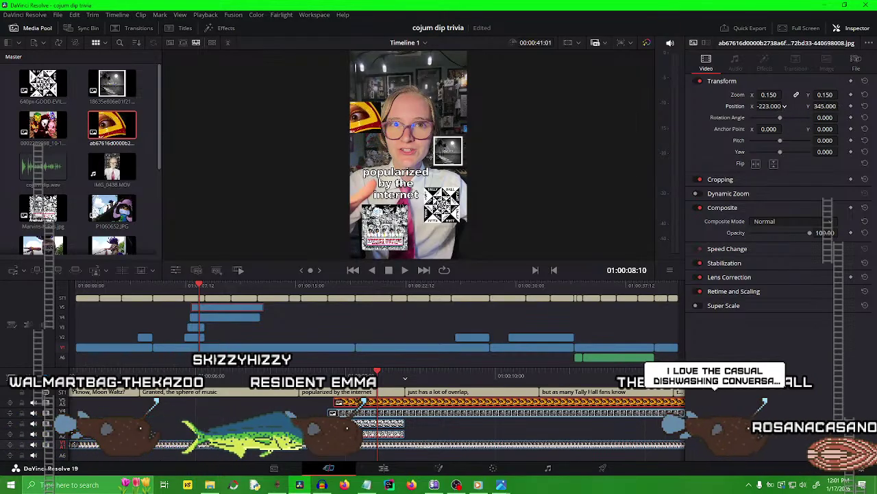
drag(785, 106, 808, 106)
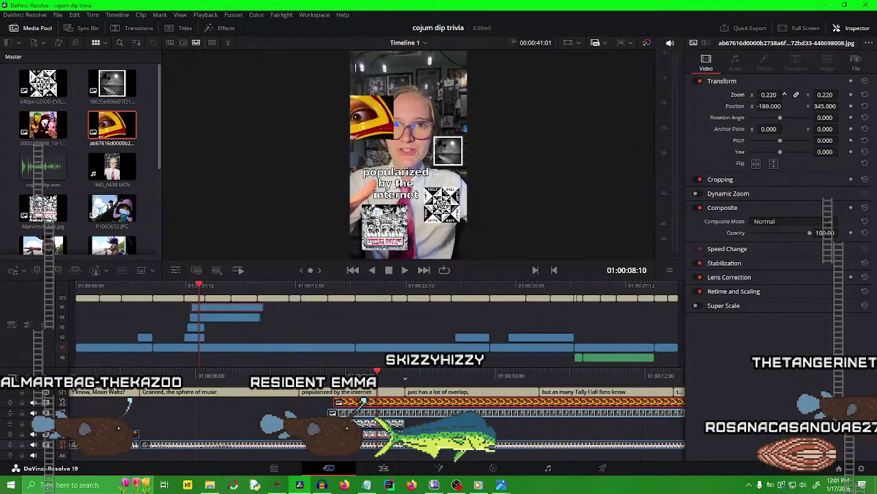
drag(769, 95, 713, 105)
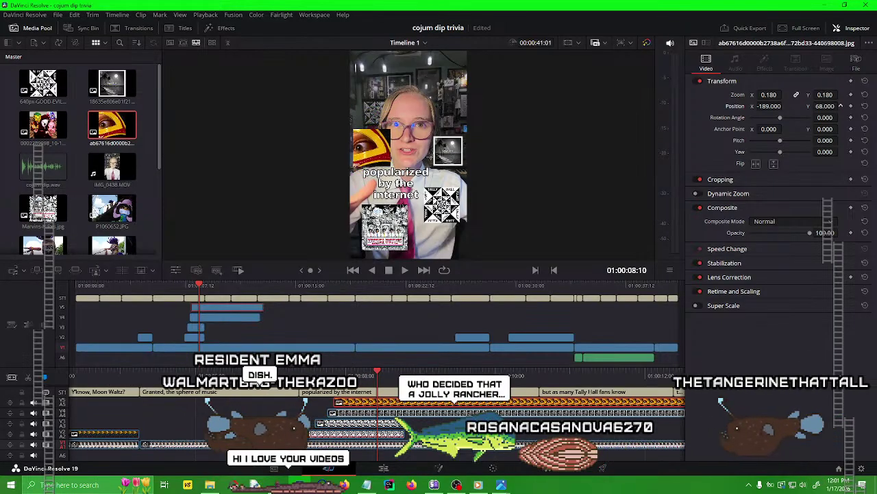
drag(823, 107, 784, 106)
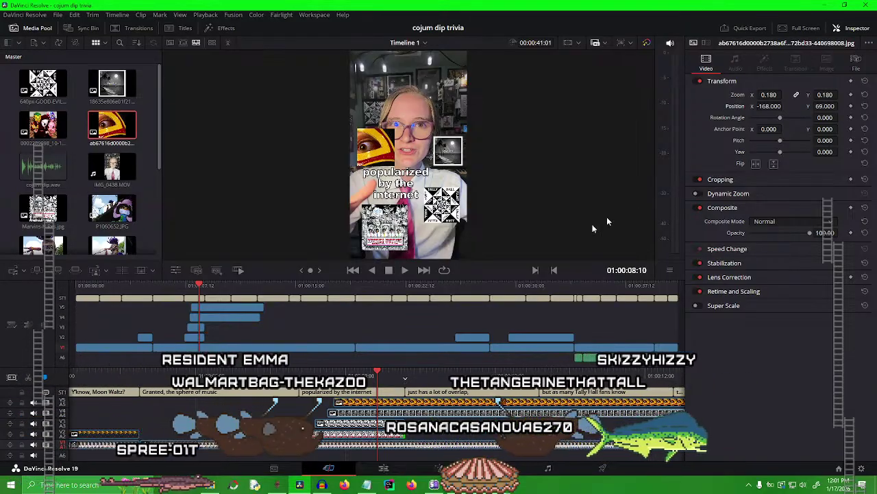
click(434, 485)
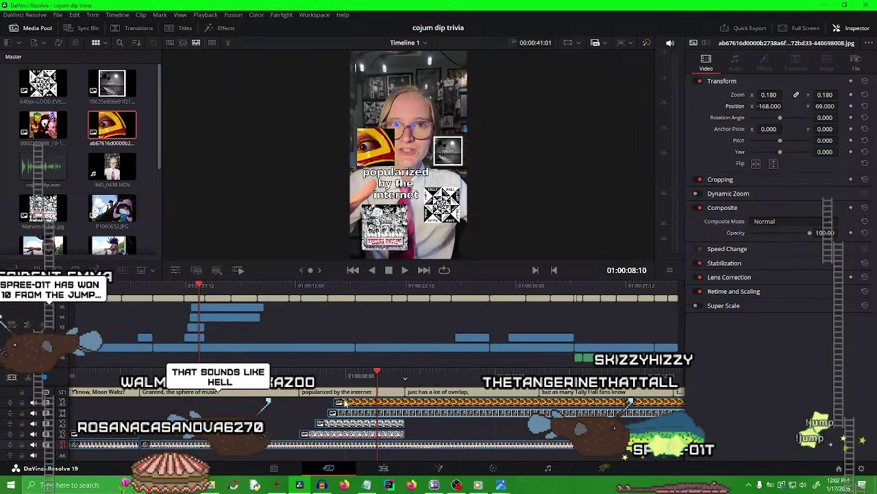
Trim the start of the mask eye cover to about 01:00:08:00 and play the section back to check its timing.
drag(341, 405, 359, 403)
drag(422, 368, 526, 363)
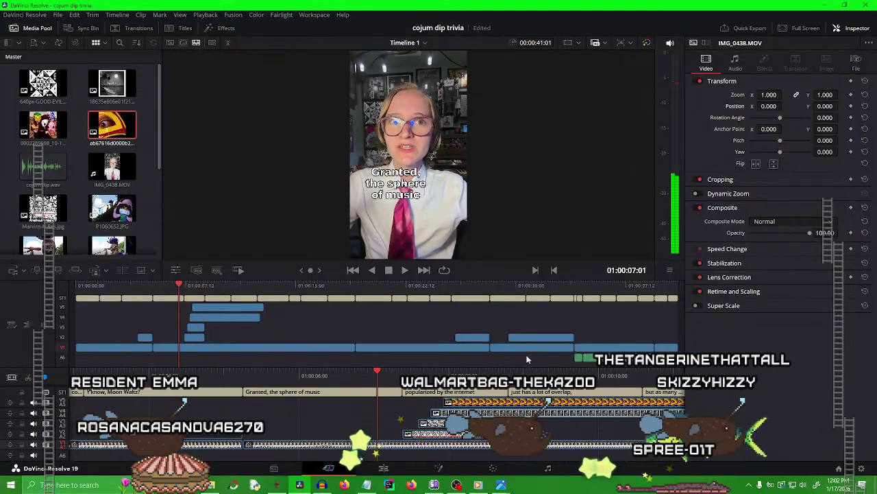
key(space)
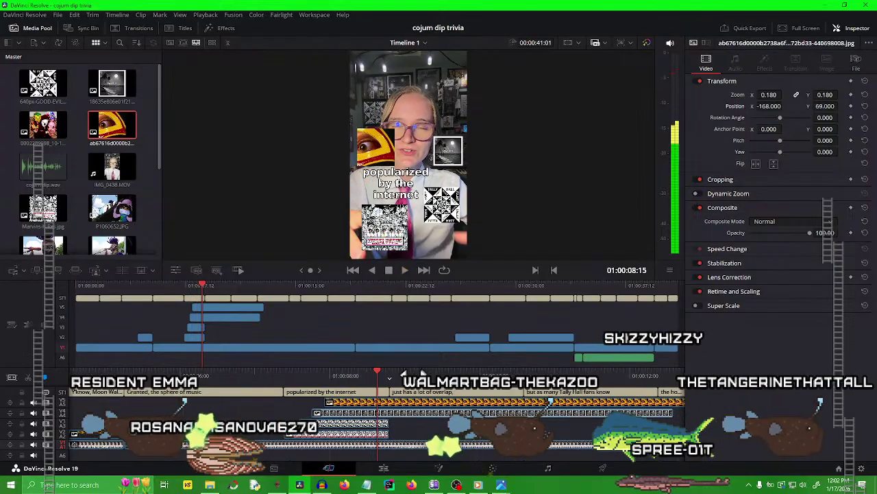
drag(459, 374, 510, 374)
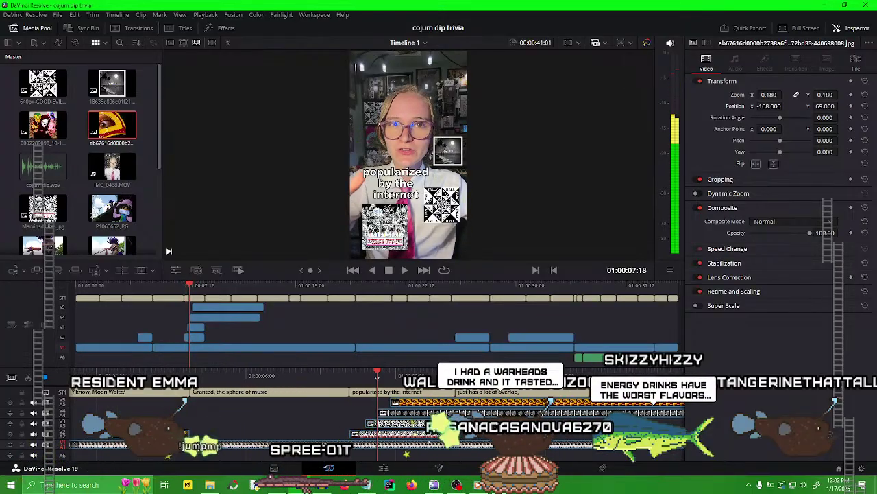
click(387, 401)
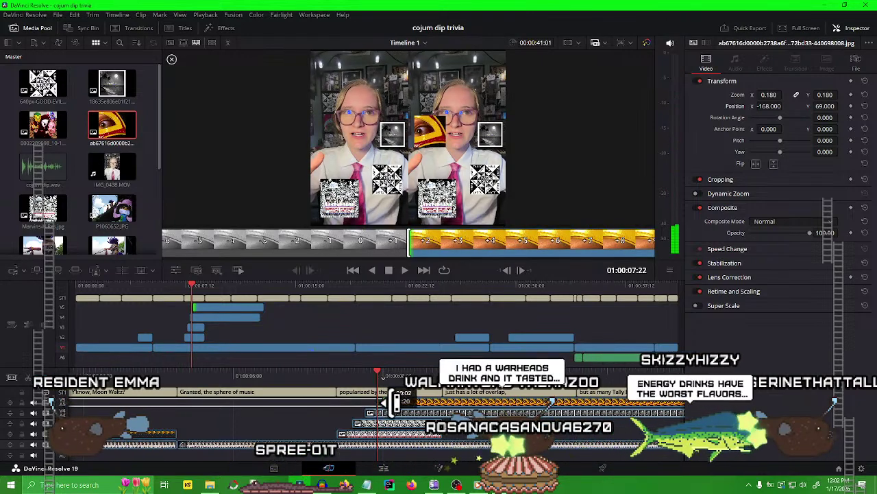
drag(396, 403, 408, 378)
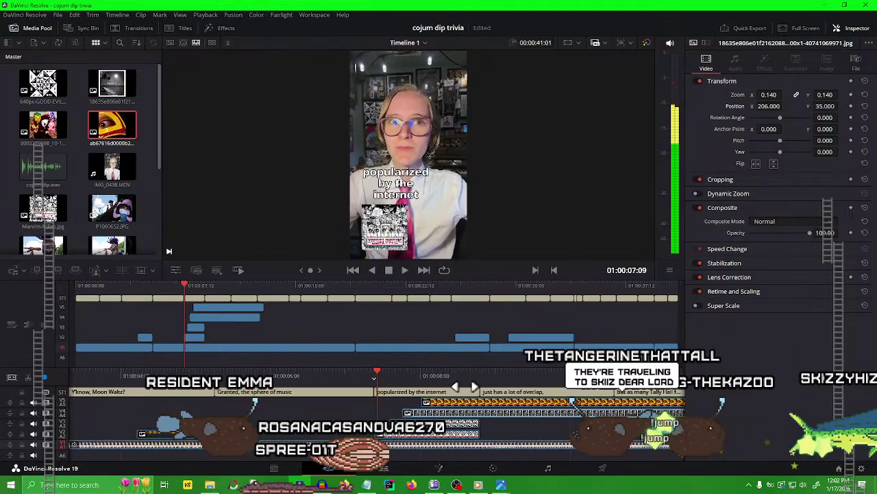
drag(464, 387, 540, 400)
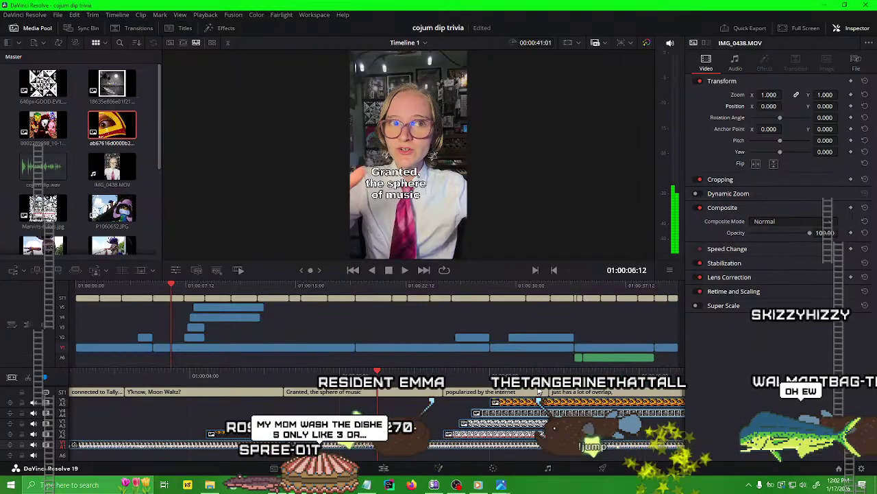
key(space)
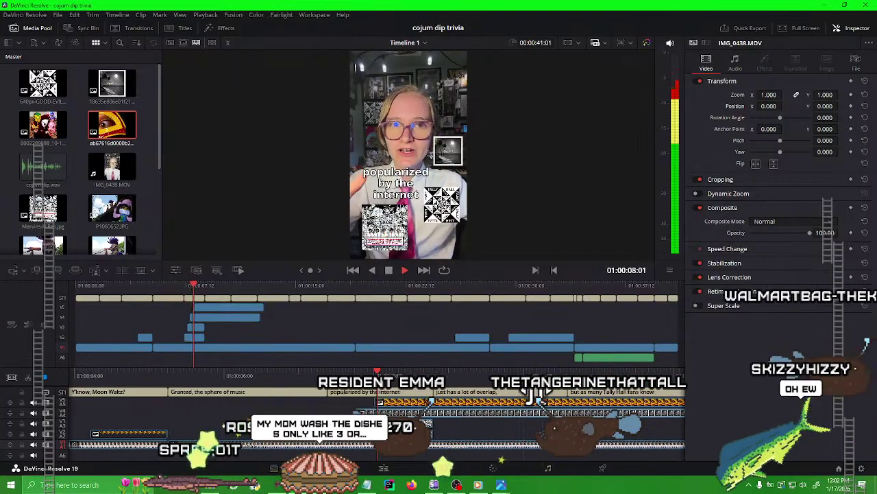
key(space)
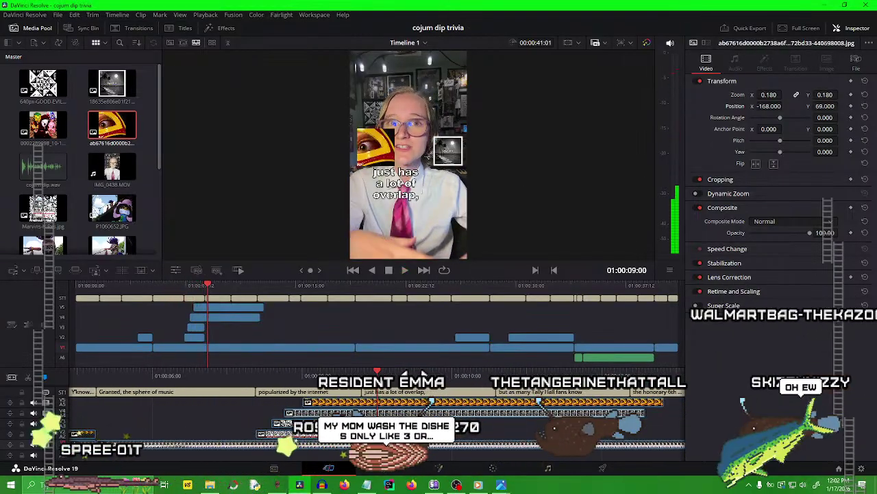
Trim the ends of the mask eye and "Hawaii: Part II" covers to 01:00:08:19, where the "popularized by the internet" subtitle ends.
key(Left)
key(Left)
key(Left)
key(Left)
key(Left)
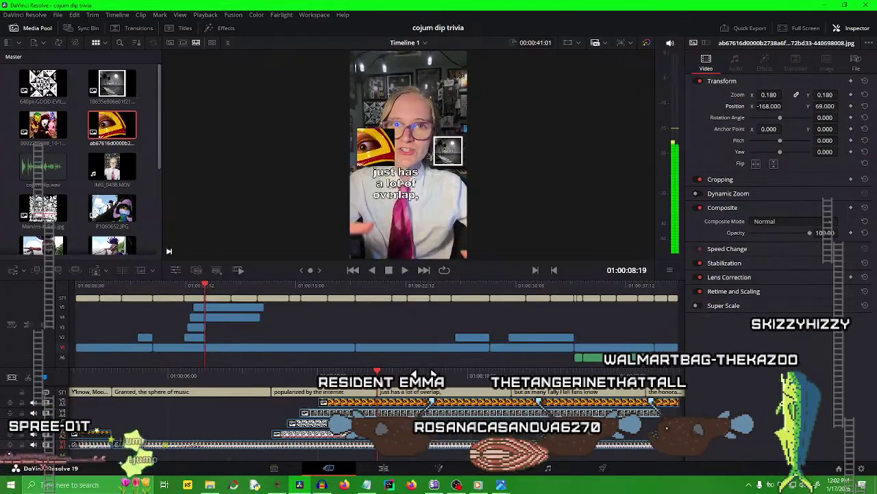
drag(677, 403, 475, 423)
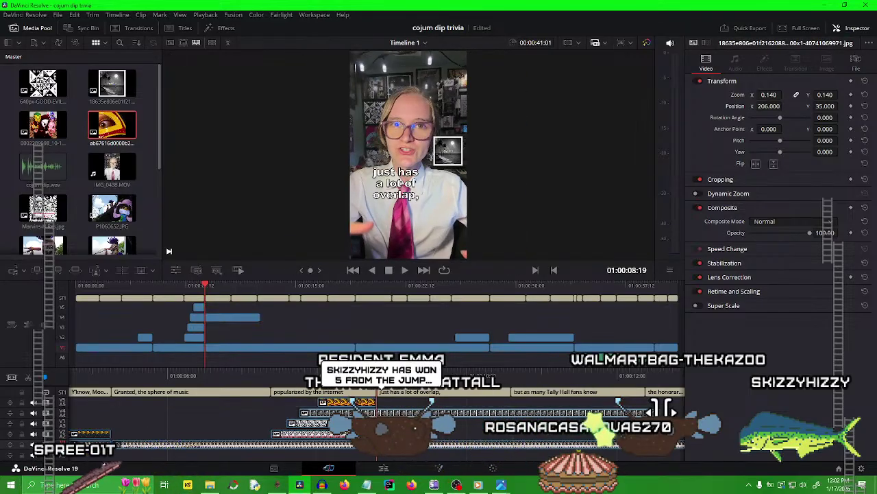
drag(663, 410, 376, 411)
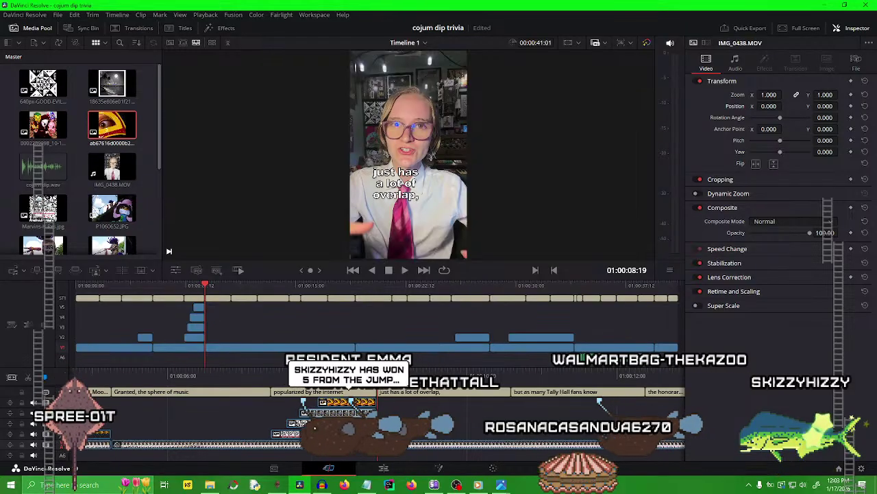
Play back the section with the four stacked covers and park the playhead at 01:00:08:11.
key(slash)
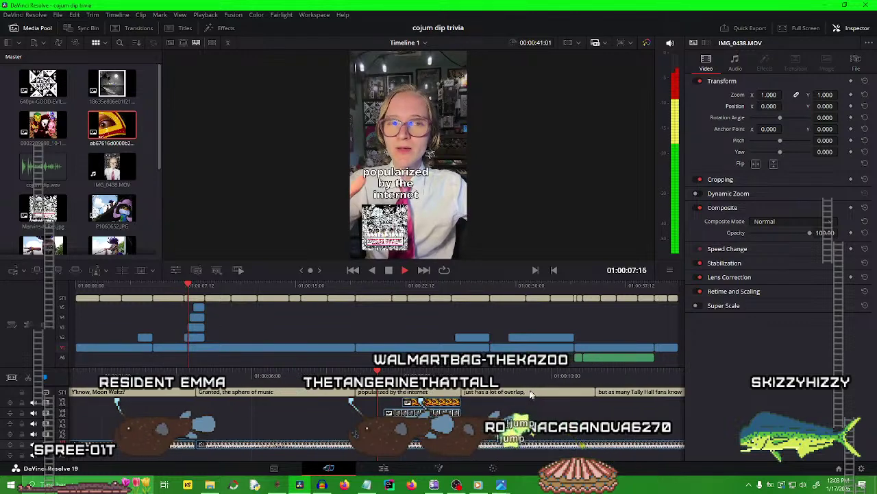
key(space)
key(Left)
key(Left)
key(Left)
key(Left)
key(Left)
key(Left)
key(Left)
key(Left)
key(Left)
key(Left)
key(Left)
key(Left)
key(Left)
key(Left)
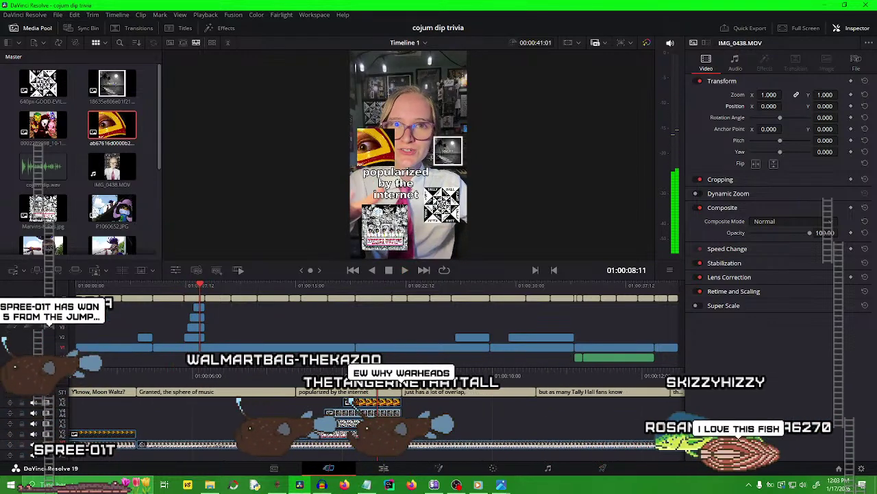
Place the "Not a Trampoline" cover on the top video track at about 01:00:08:02 and enlarge the timeline area.
click(385, 403)
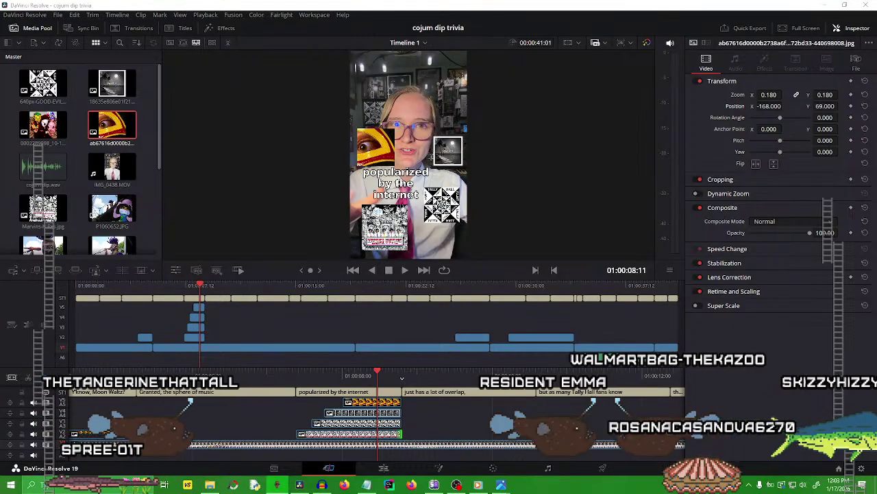
drag(876, 202, 356, 402)
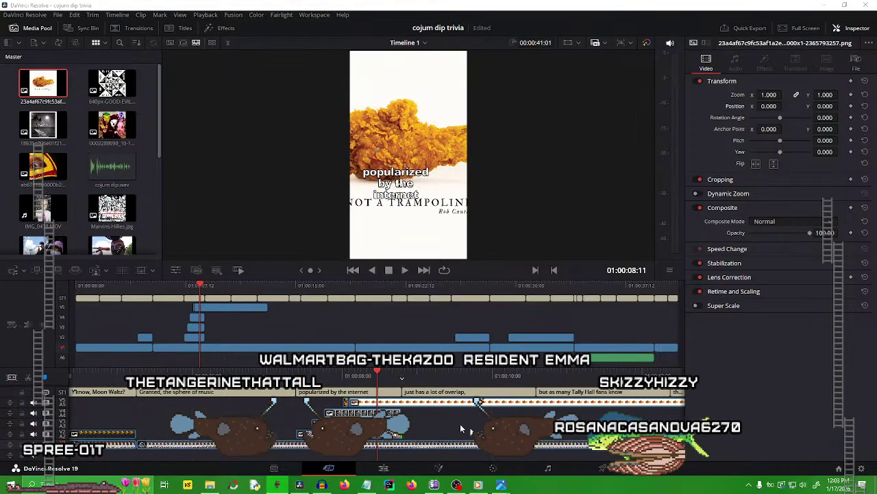
mouse_move(386, 405)
mouse_down()
mouse_move(383, 393)
mouse_move(392, 396)
mouse_up()
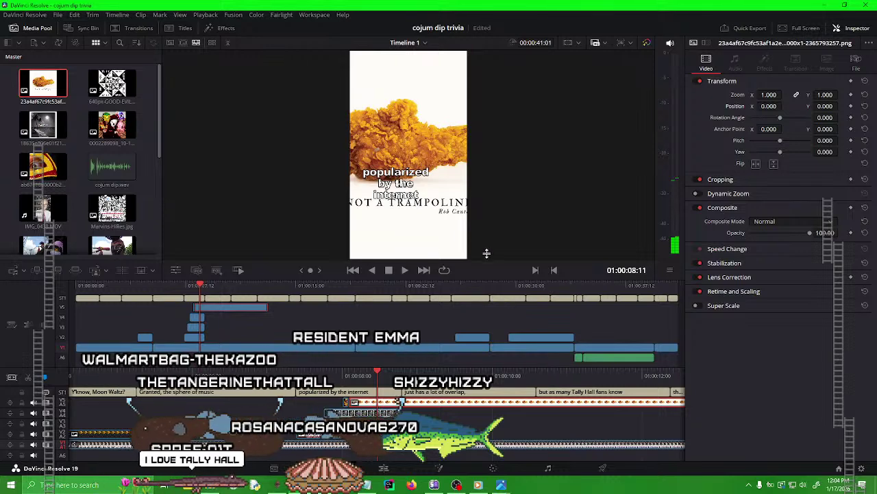
drag(486, 253, 487, 252)
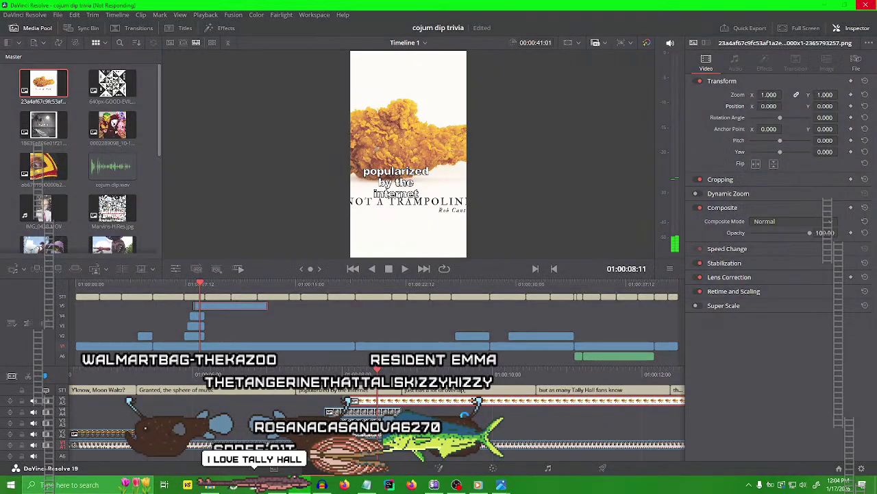
drag(487, 257, 487, 186)
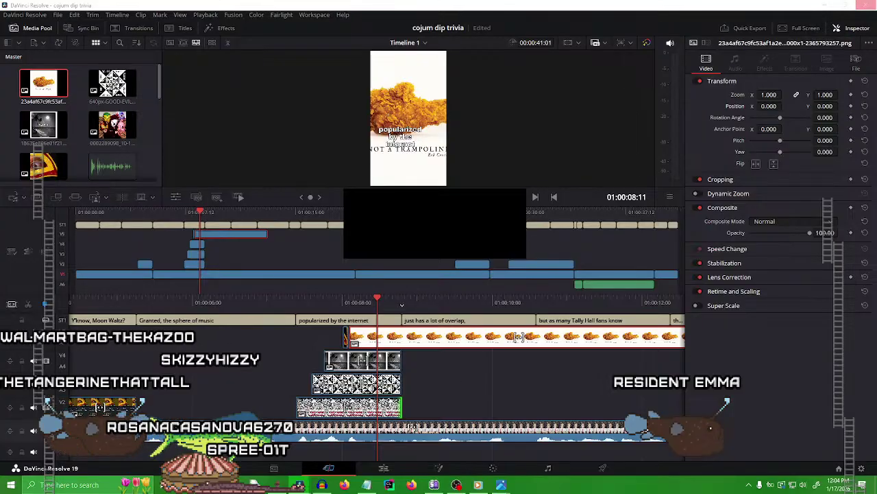
Close the "Cojum dip" screenshot in the image viewer and close Audacity, choosing to save its untitled project.
mouse_move(497, 484)
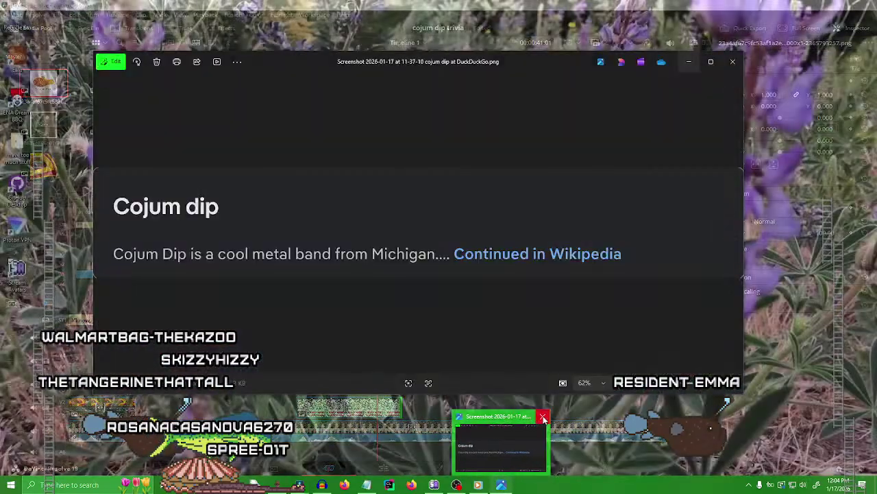
click(542, 417)
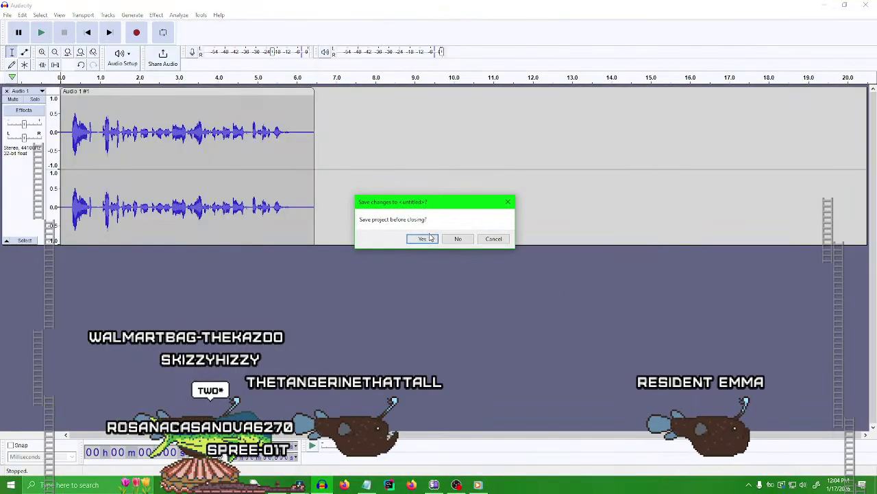
click(422, 239)
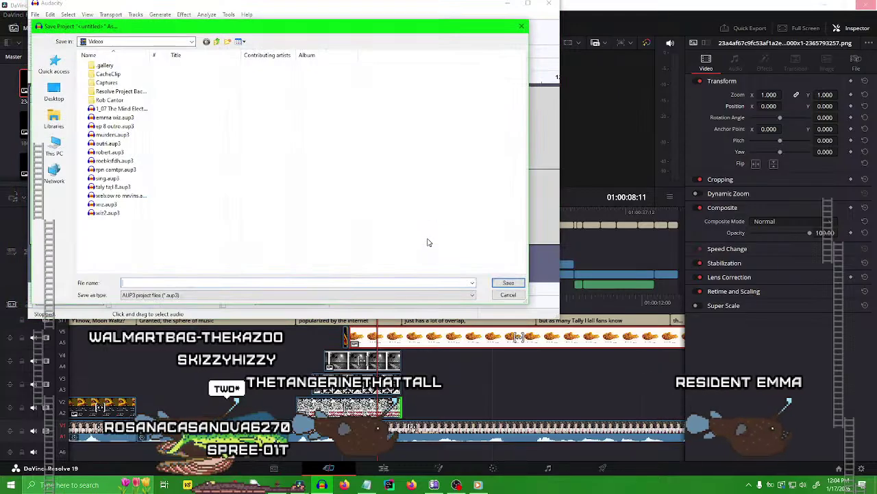
key(Return)
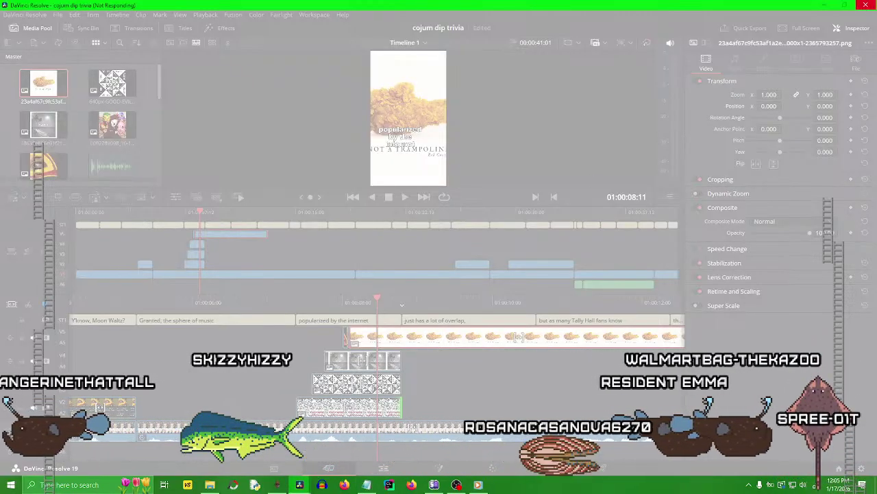
Force-close the unresponsive DaVinci Resolve and close the untitled Notepad document without saving its changes.
click(444, 284)
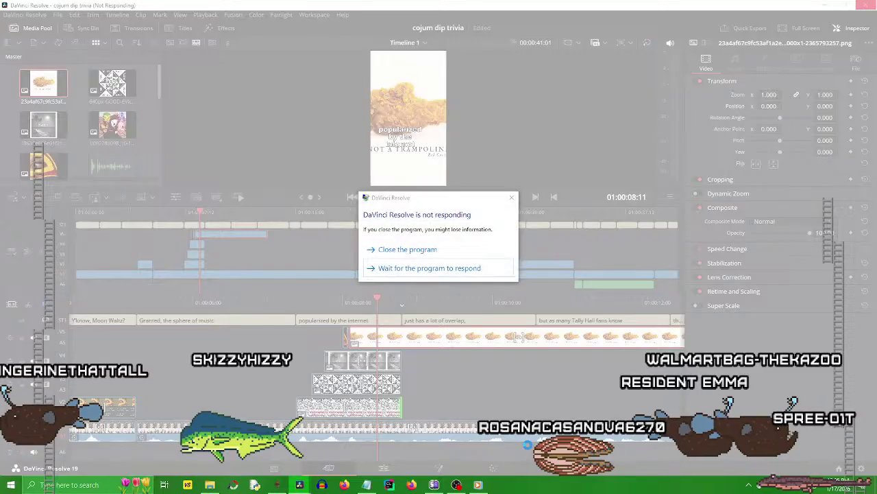
click(443, 249)
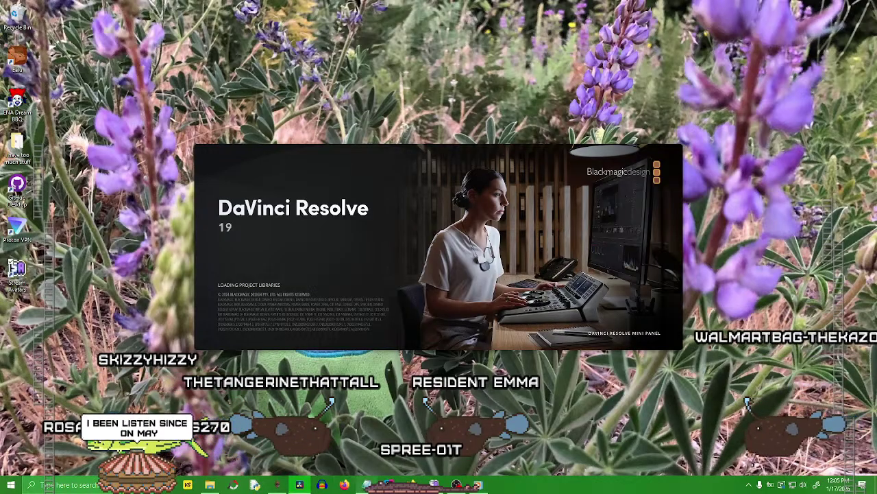
click(389, 415)
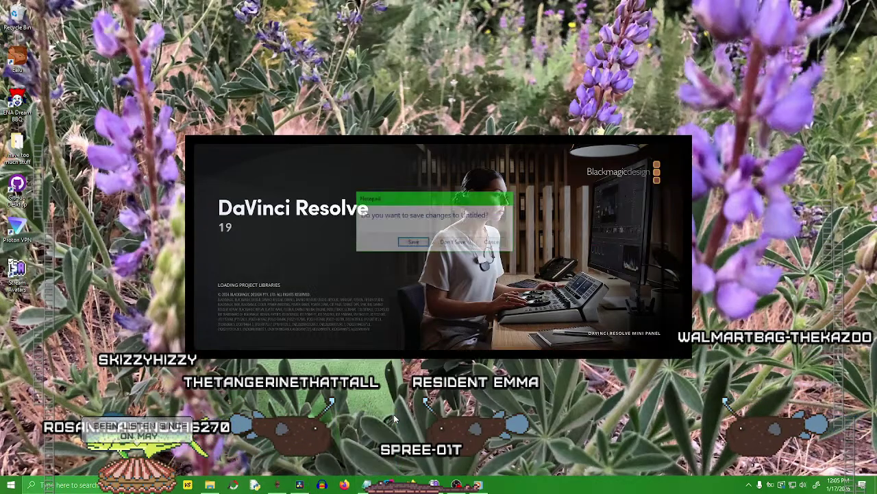
click(453, 243)
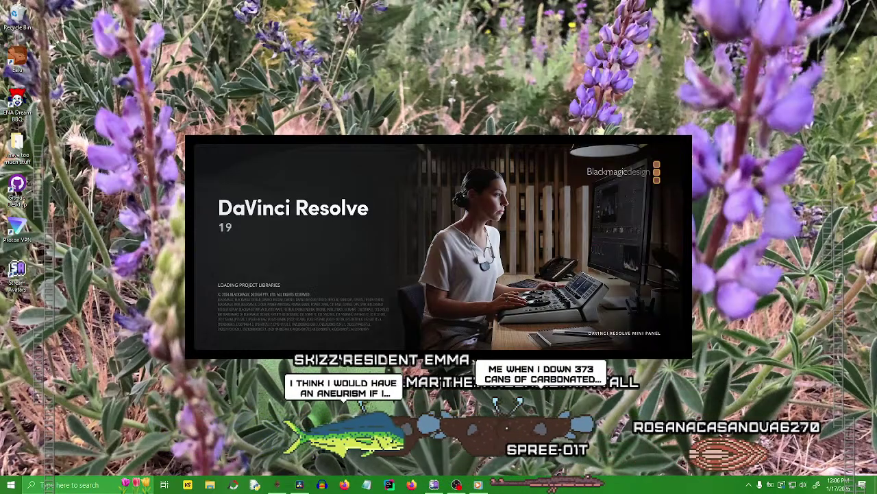
Find and open Task Manager, and move its window away from the DaVinci Resolve loading screen.
key(super)
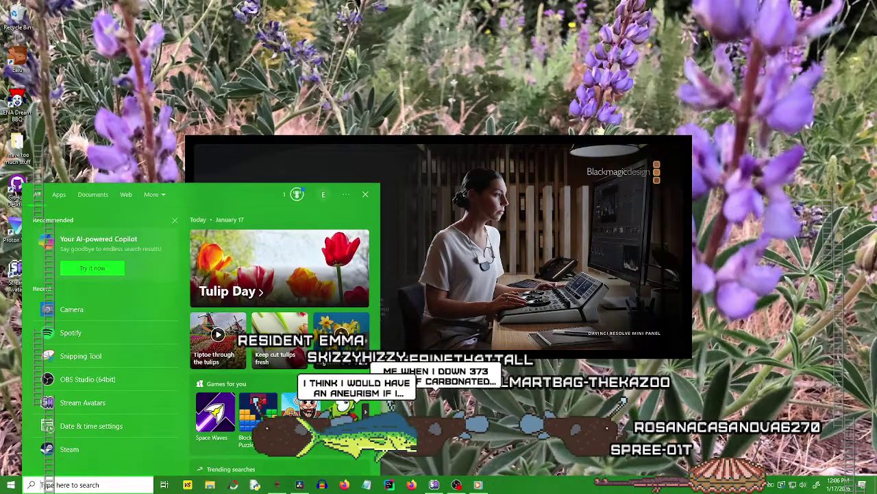
text(task)
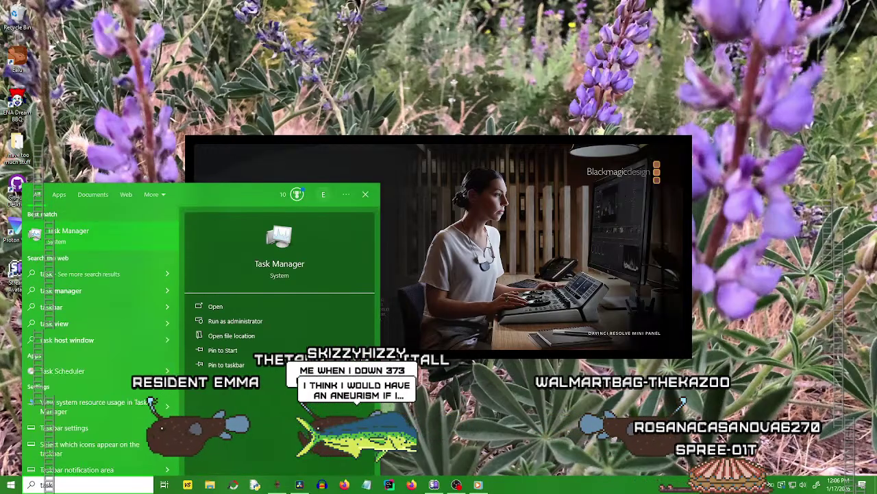
click(131, 245)
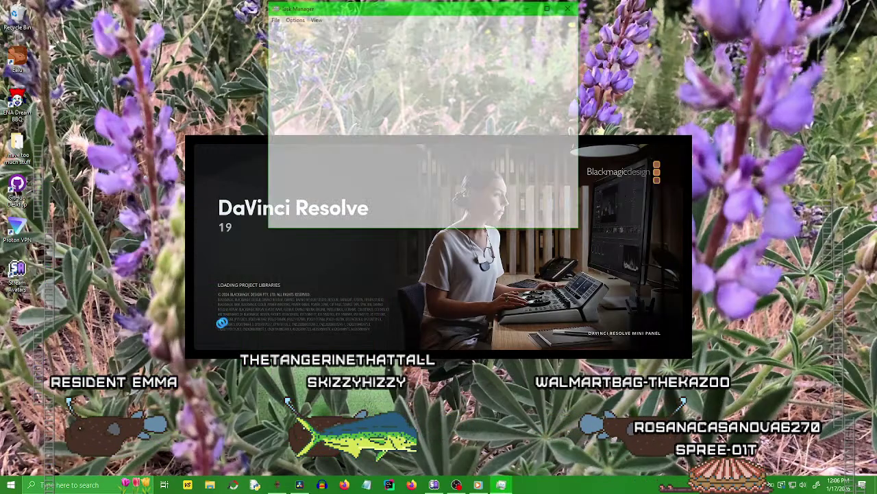
drag(386, 11, 876, 83)
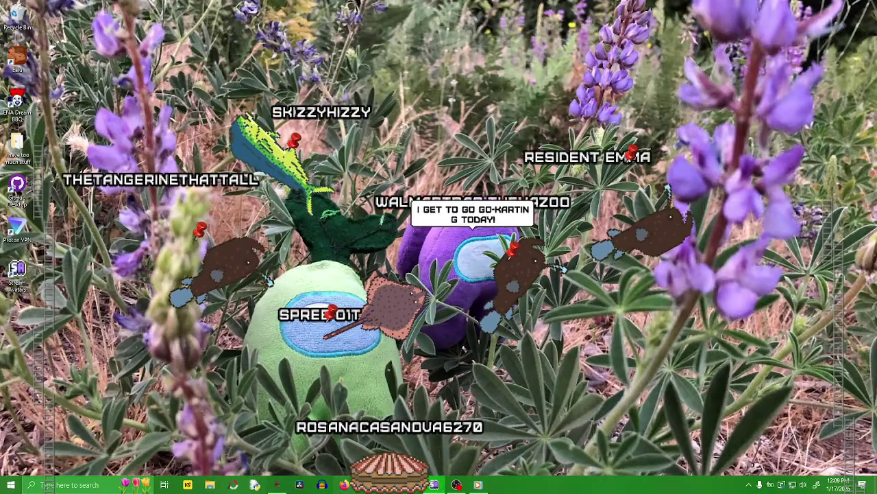
Switch to OBS Studio to view the running stream.
click(461, 486)
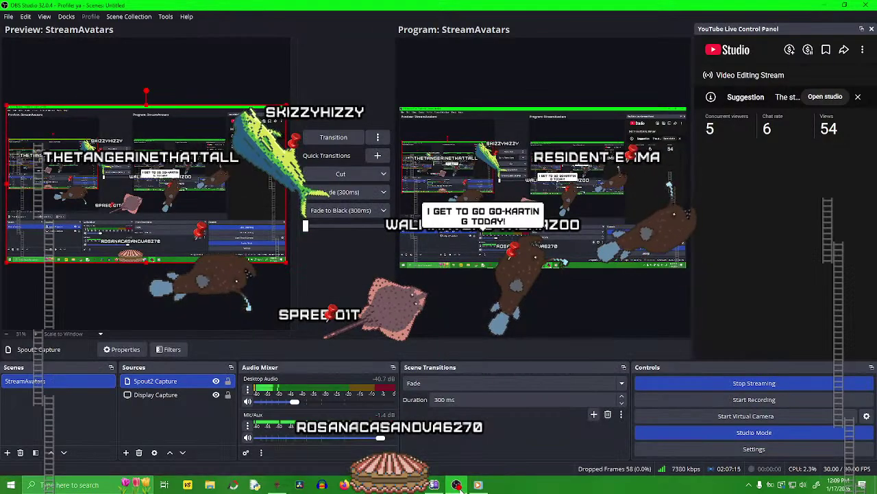